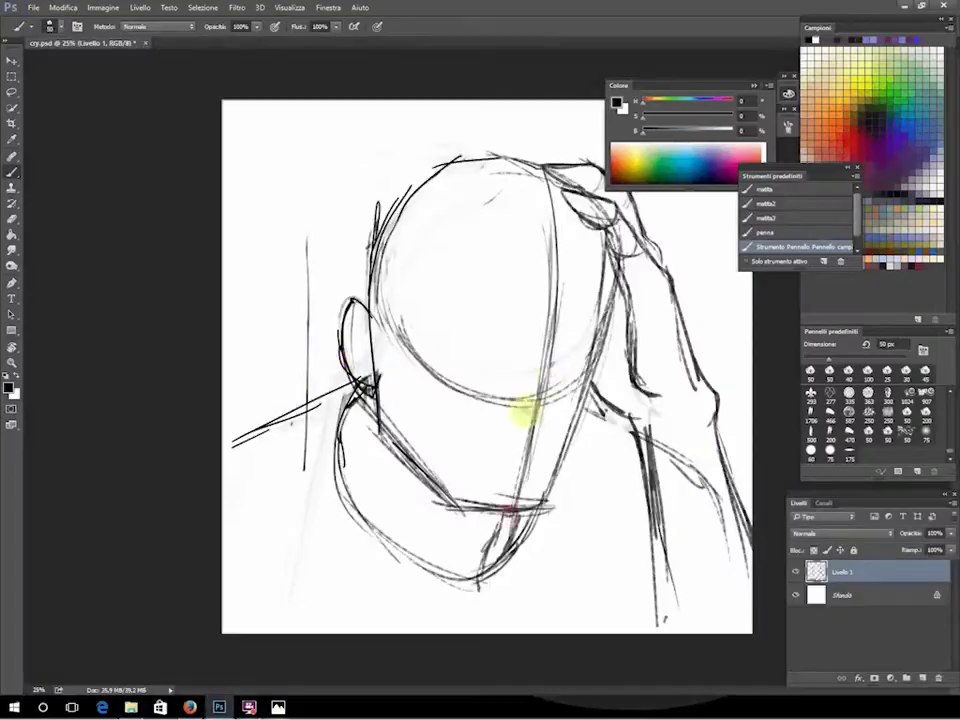
Add head, neck and face construction lines, create Livello 2, and fade Livello 1 beneath it.
key("b")
mouse_move(497, 388)
left_mouse_down()
mouse_move(456, 441)
mouse_move(369, 306)
mouse_move(345, 381)
left_mouse_up()
left_click(922, 678)
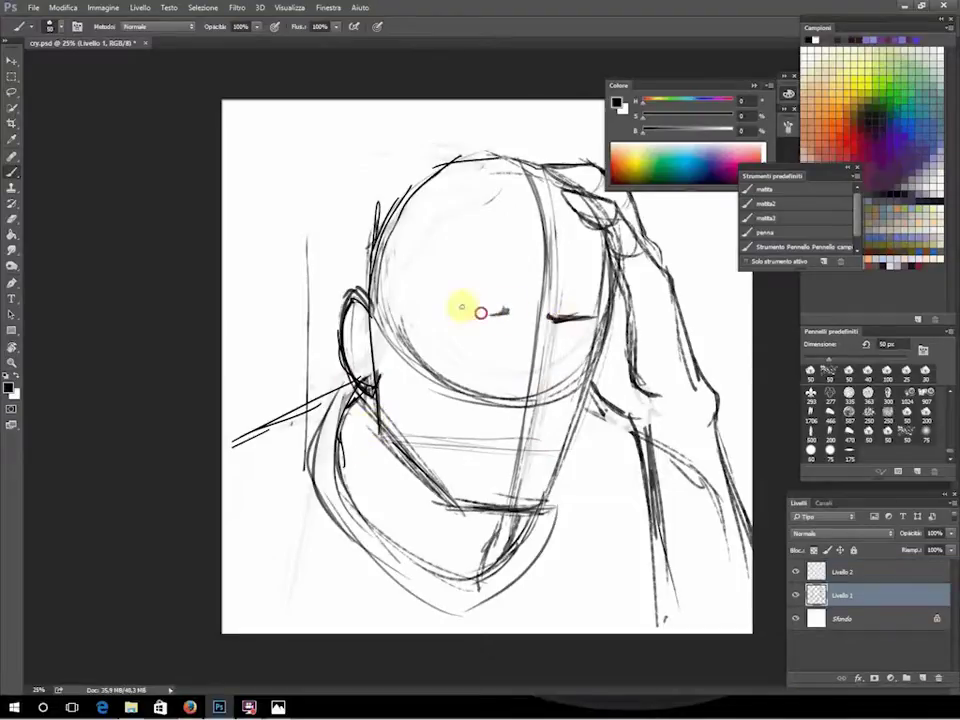
left_click_drag(433, 268, 467, 456)
left_click_drag(430, 212, 438, 302)
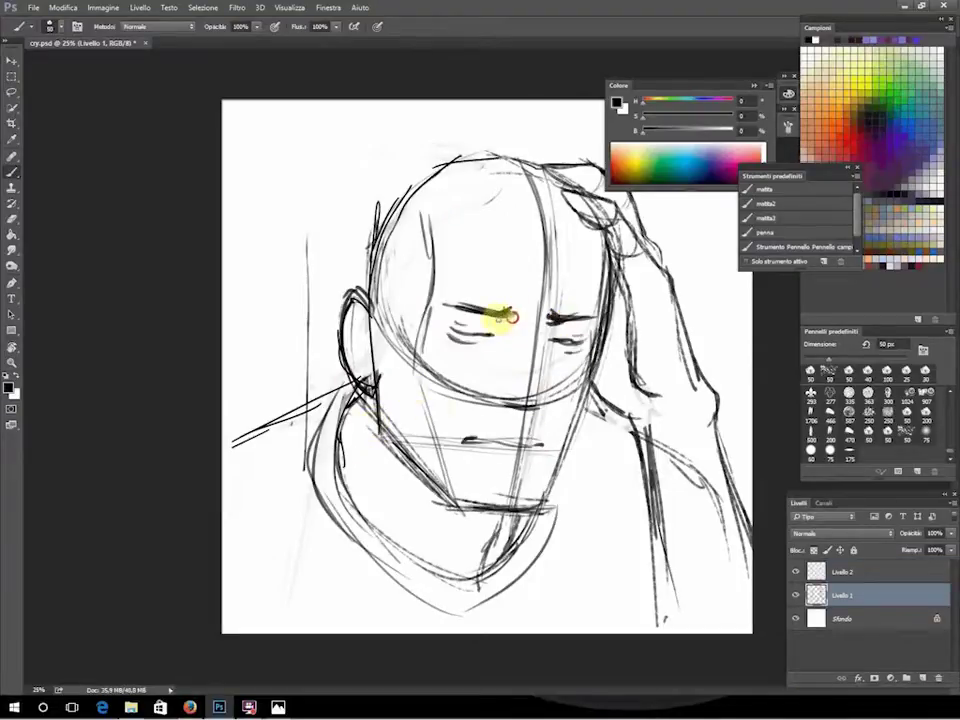
left_click(842, 571)
Ink the face outline toward the ear and lasso-move the eyes into place.
left_click_drag(608, 264, 593, 386)
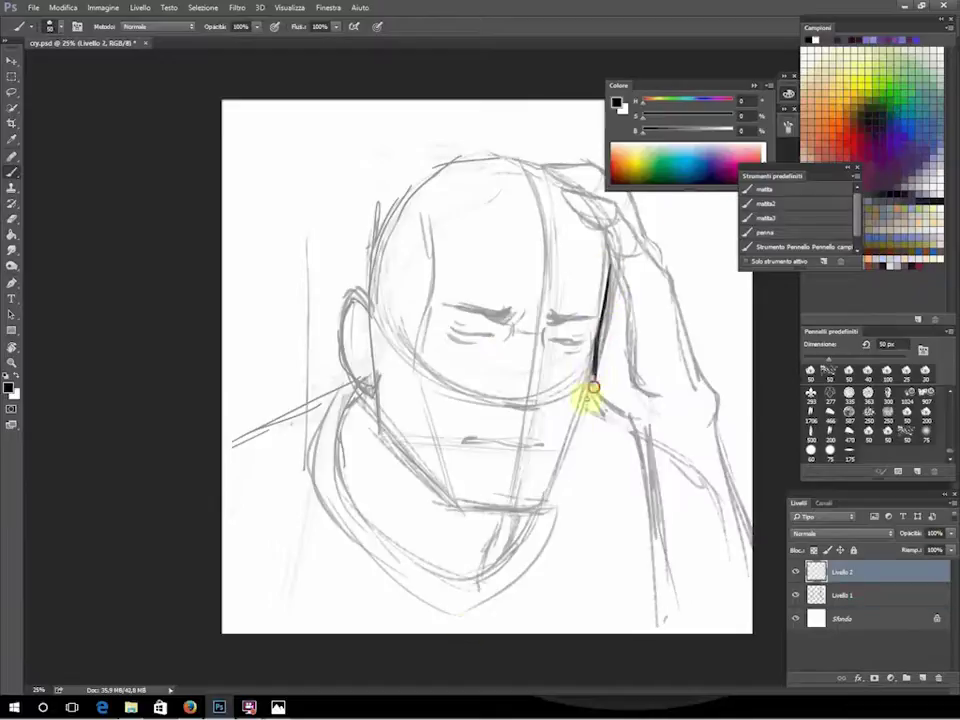
left_click_drag(392, 445, 346, 302)
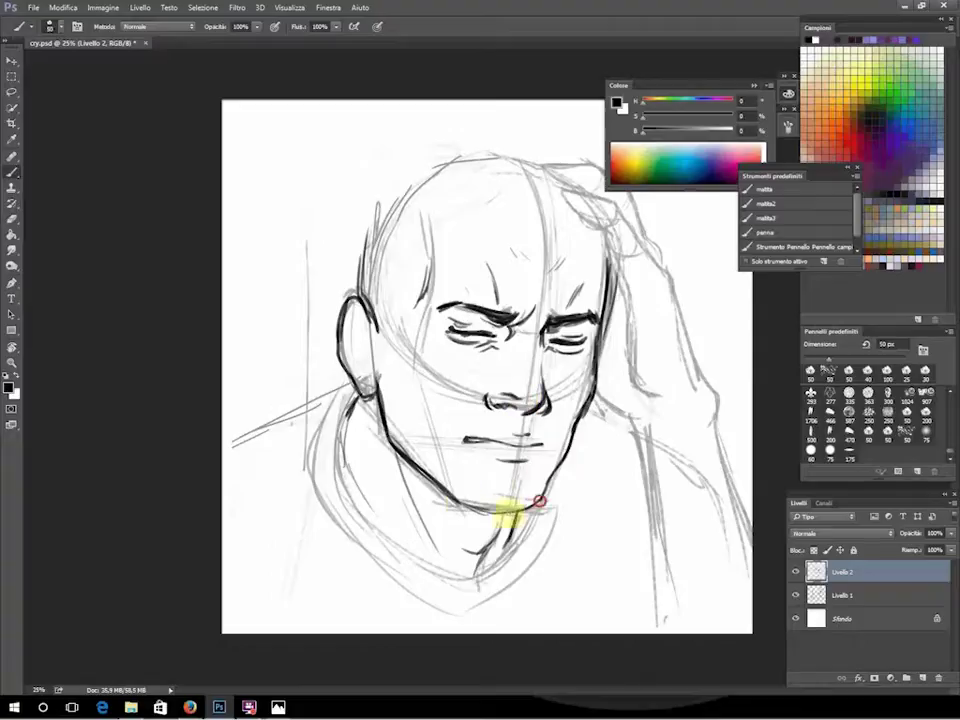
key("l")
left_click_drag(493, 349, 579, 336)
key("v")
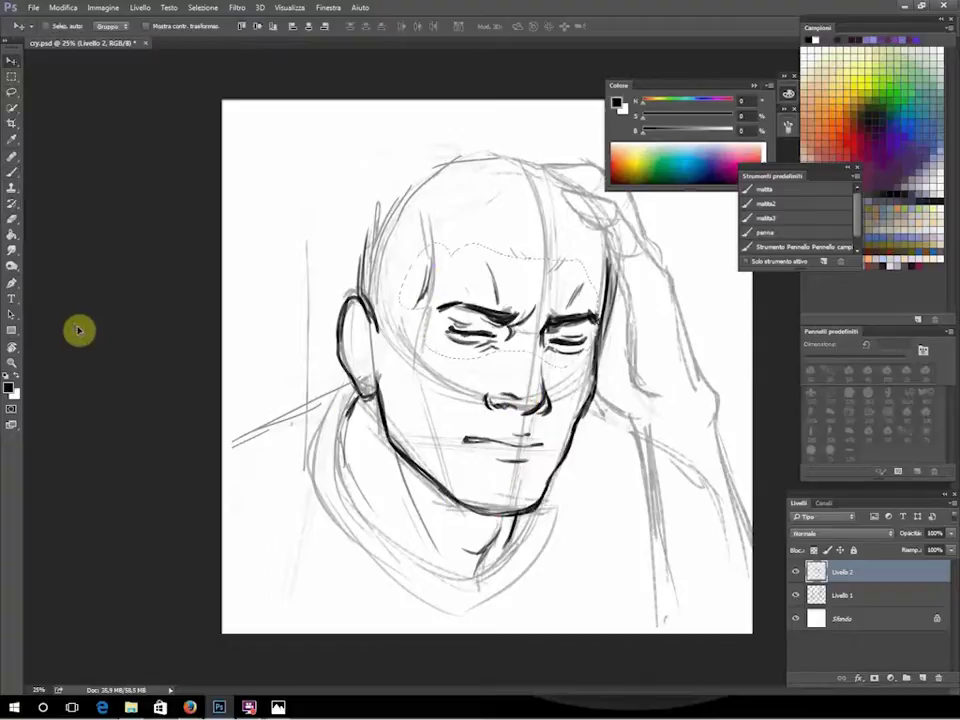
key("b")
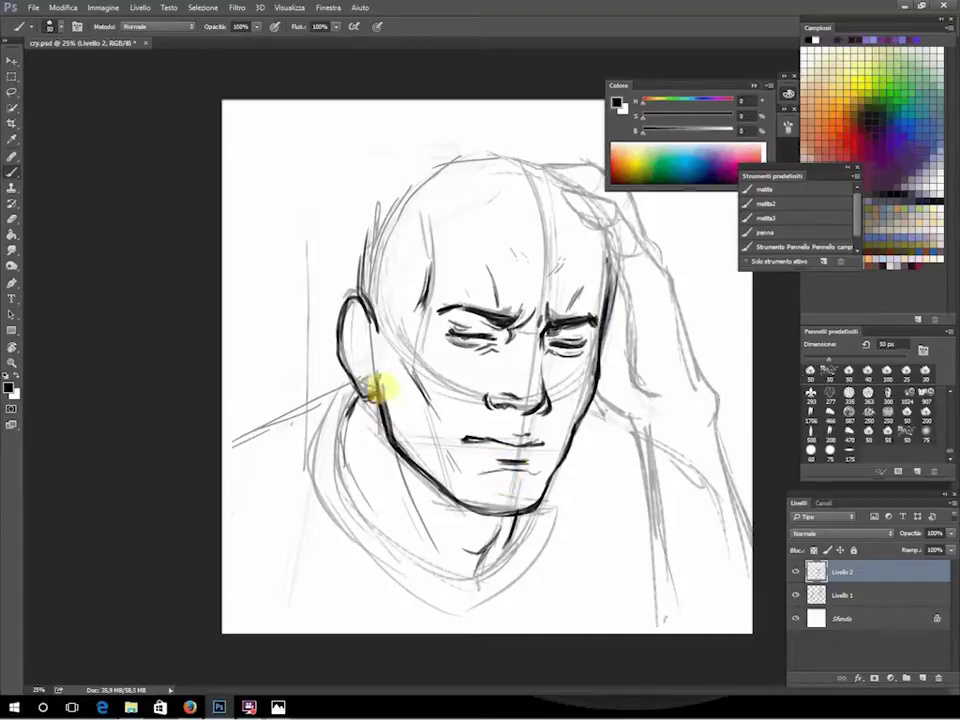
Ink the chin line, the wrist and forearm curve, and the collar and left shoulder.
left_click_drag(480, 474, 530, 471)
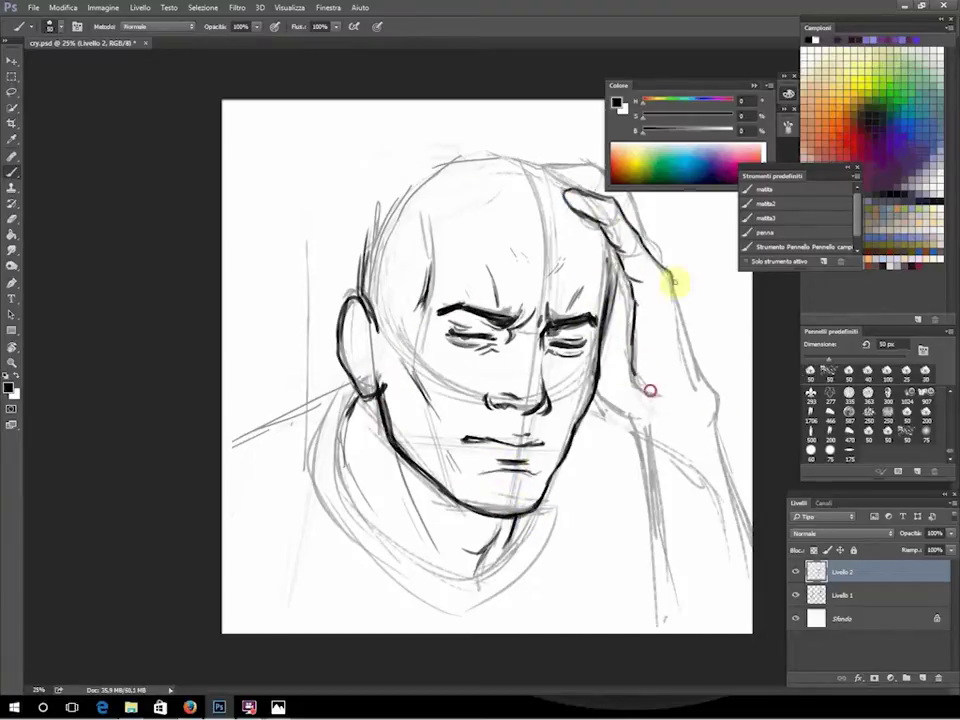
left_click_drag(750, 537, 646, 552)
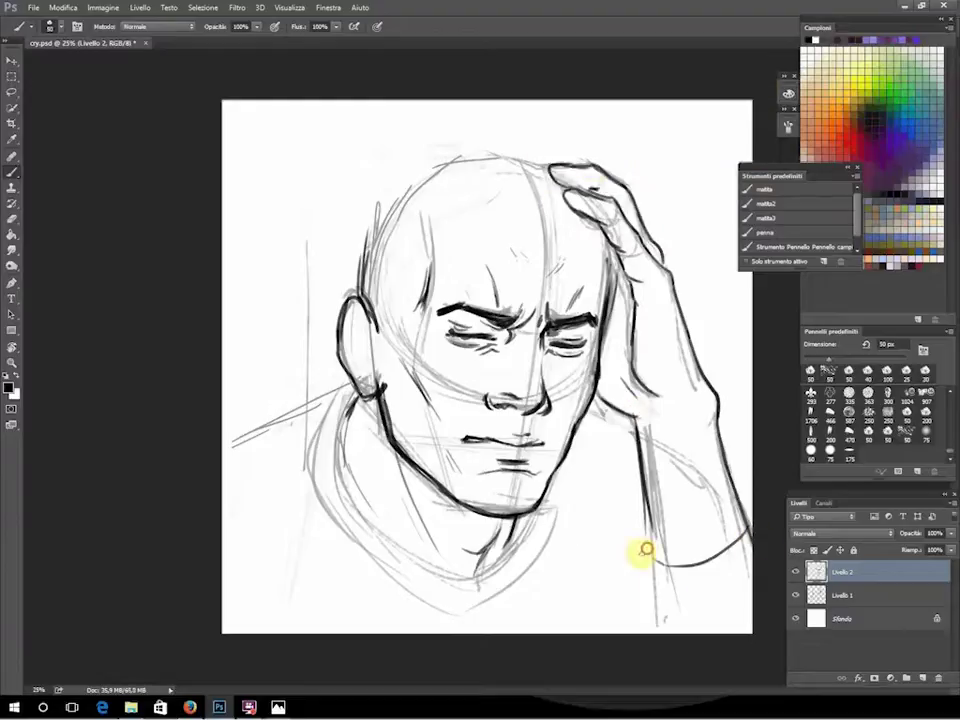
left_click_drag(230, 462, 349, 391)
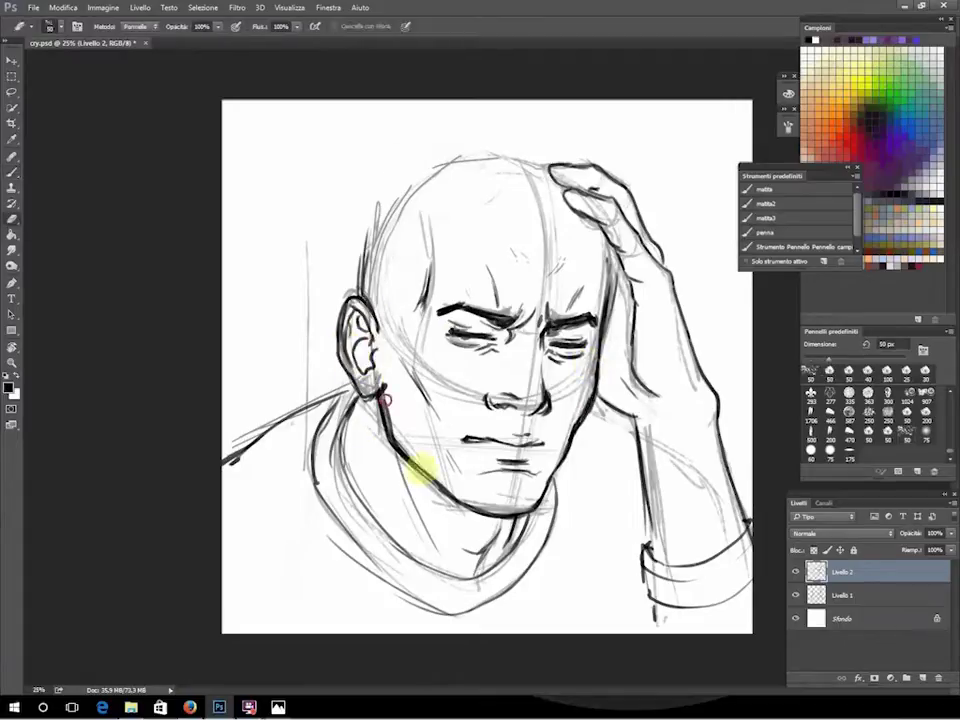
Ink spiky hair strands across the forehead and over the top and left of the head.
left_click_drag(585, 205, 560, 255)
left_click_drag(515, 205, 495, 258)
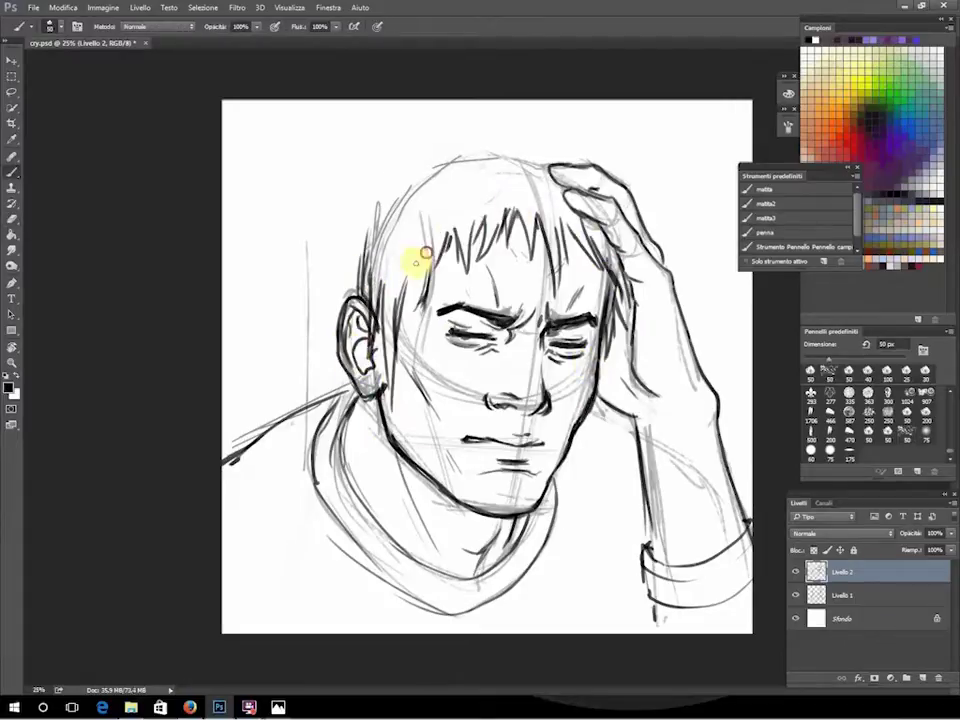
left_click_drag(450, 215, 413, 263)
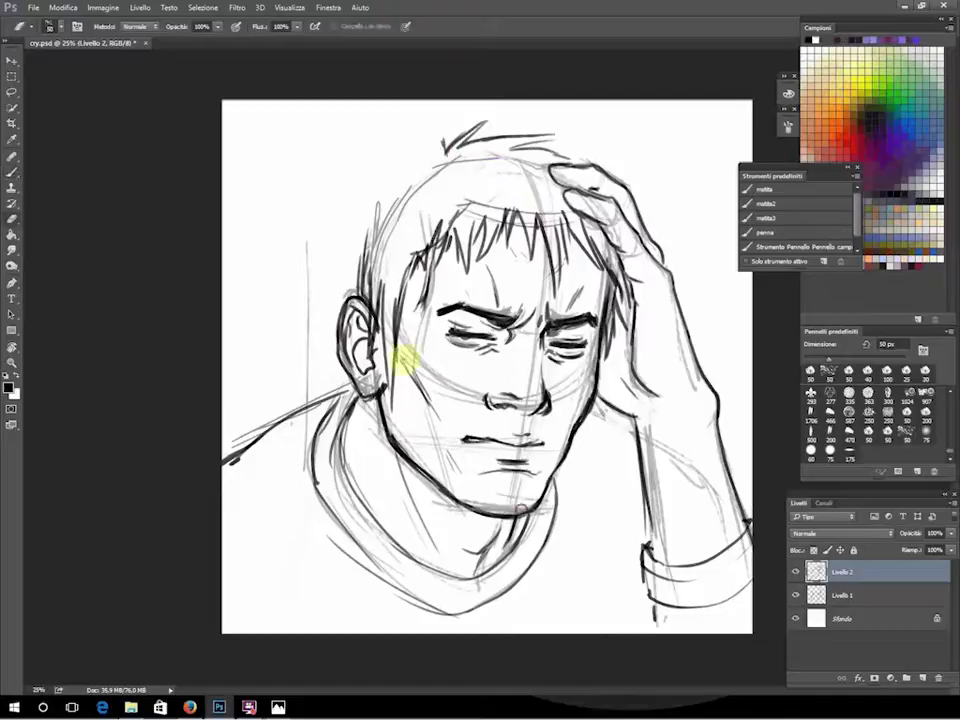
key("e")
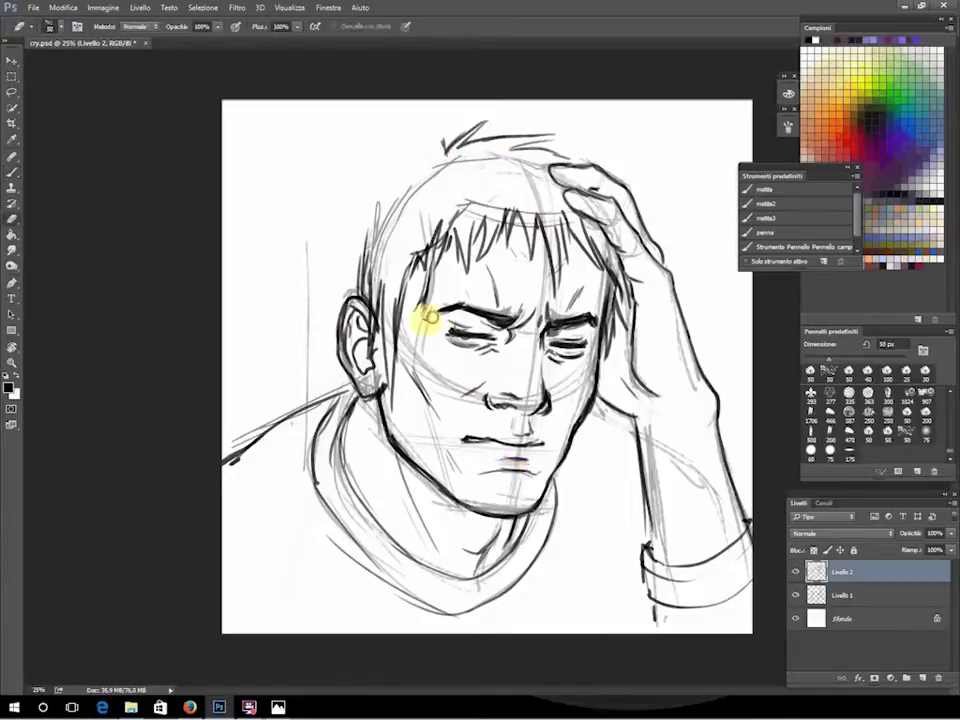
key("b")
left_click_drag(444, 151, 357, 273)
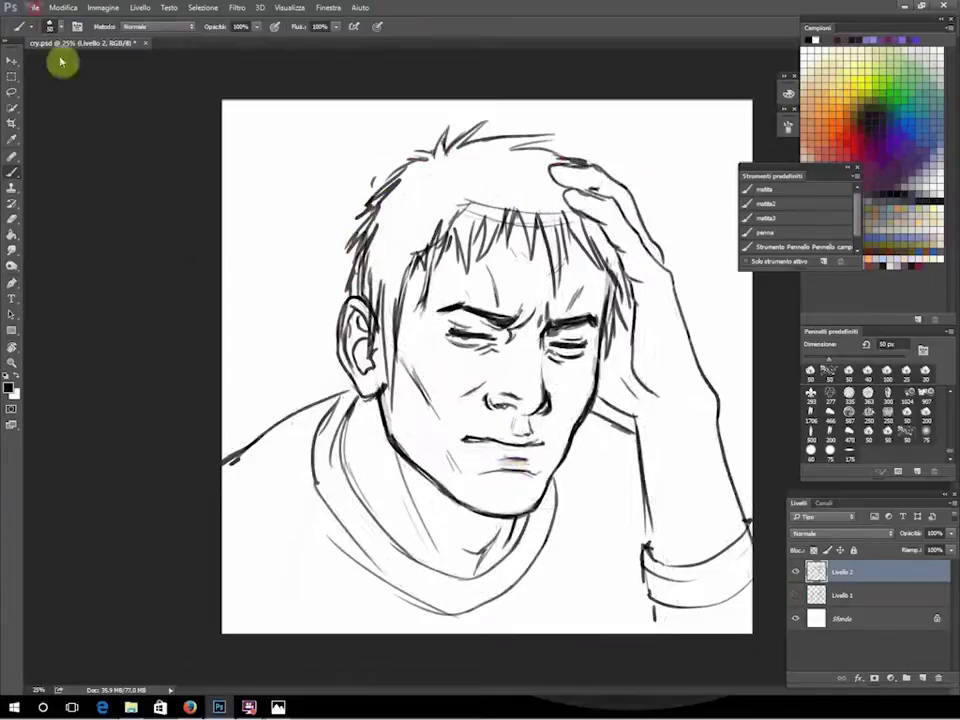
Hide Livello 1, flip the canvas, darken the right eyebrow, touch up the fingertips, and shift the hair top.
left_click(102, 7)
left_click(321, 161)
key("e")
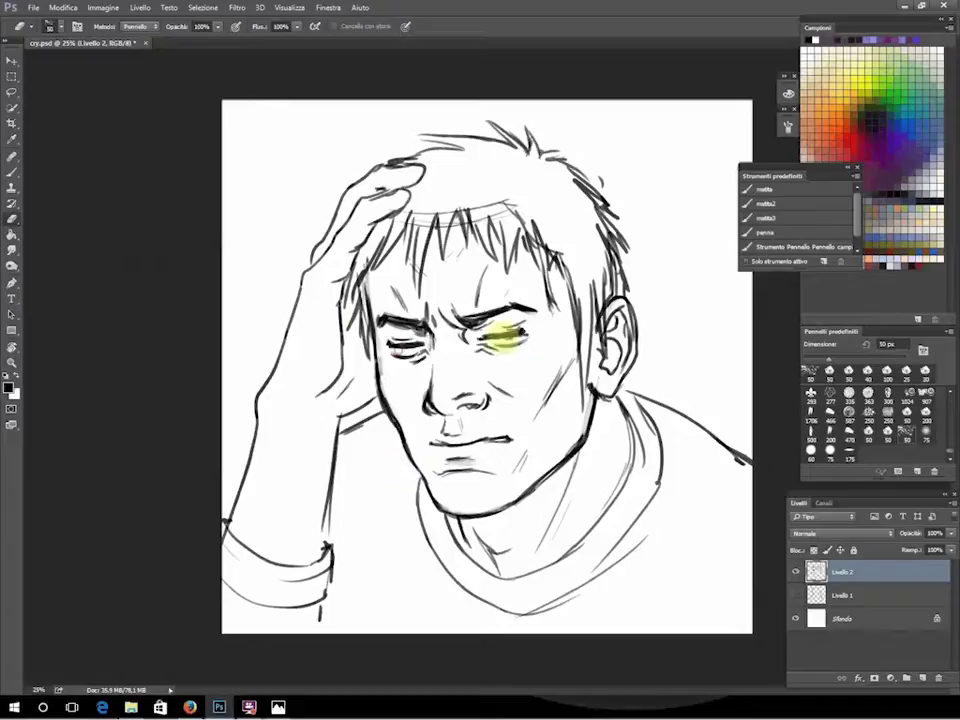
key("b")
left_click_drag(475, 318, 507, 306)
key("e")
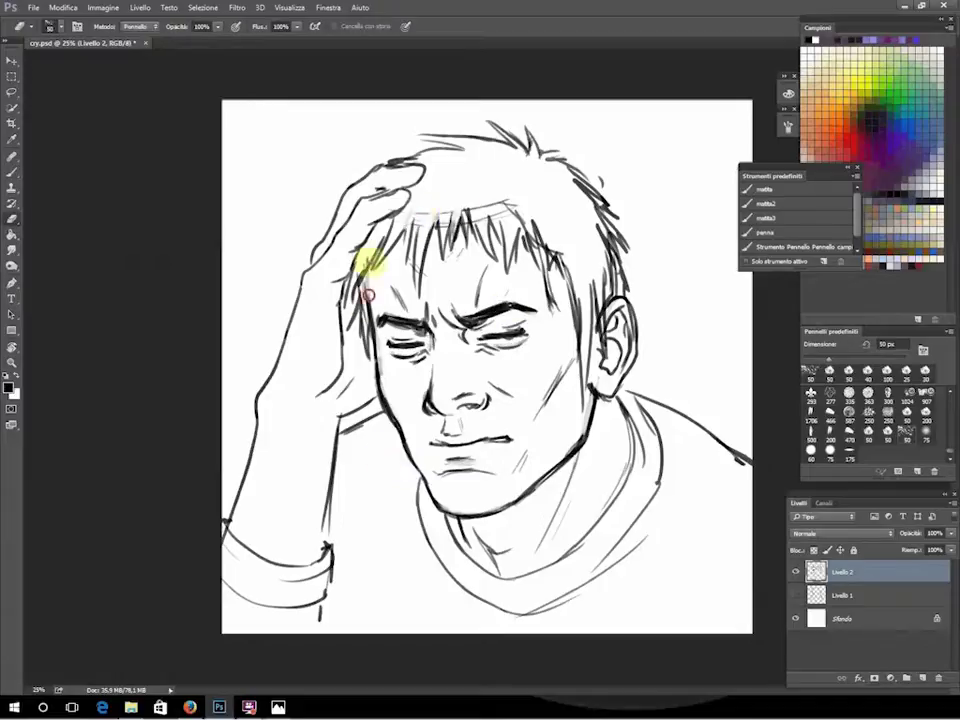
key("b")
mouse_move(403, 157)
left_mouse_down()
mouse_move(431, 130)
mouse_move(516, 171)
left_mouse_up()
key("l")
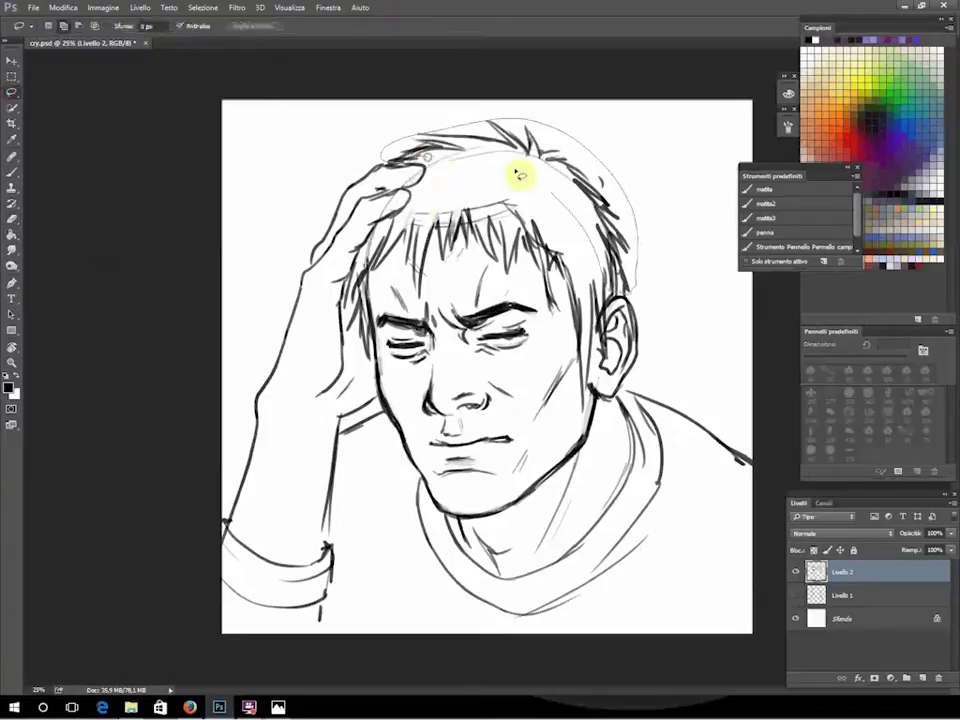
key("v")
key("b")
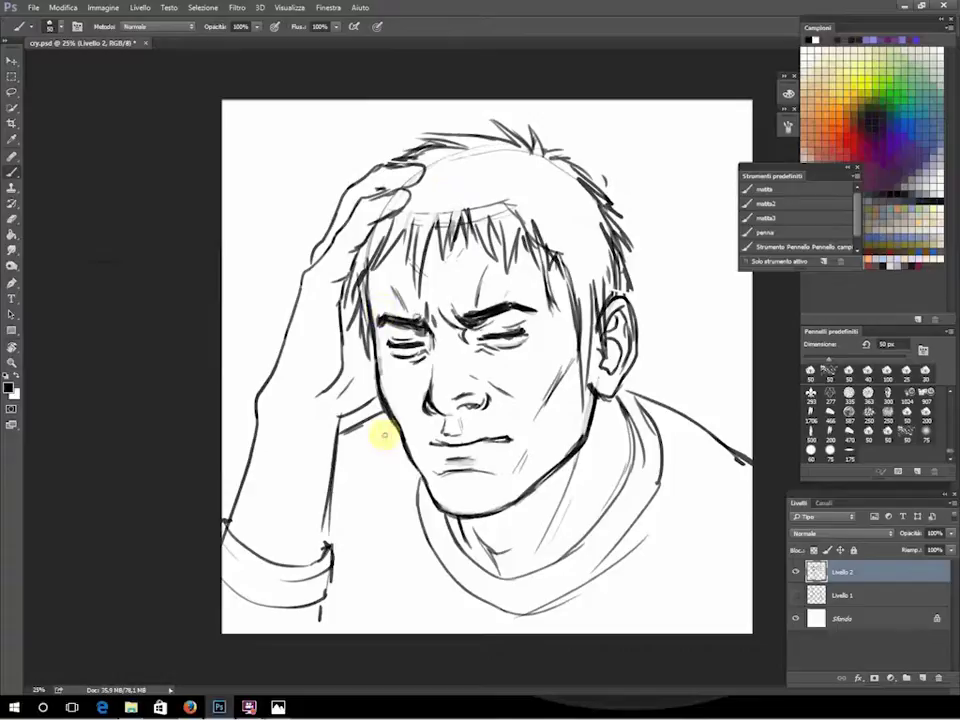
On new Livello 3 with the penna brush, darken the eyebrow while zooming in and out.
left_click(921, 678)
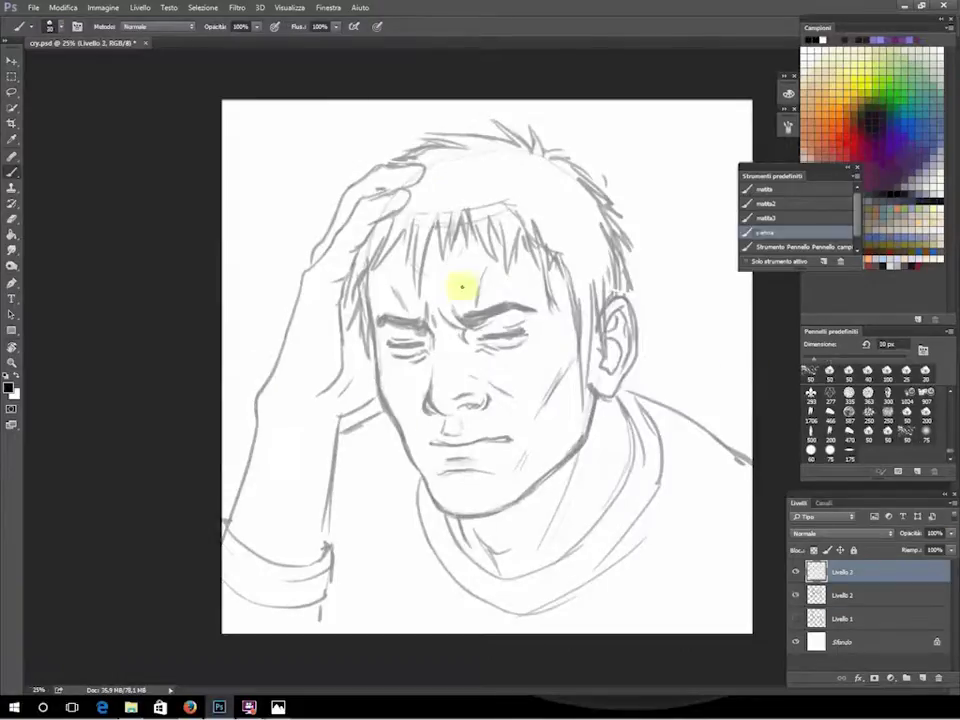
key("ctrl+plus")
key("F5")
key("F5")
left_click_drag(440, 292, 457, 316)
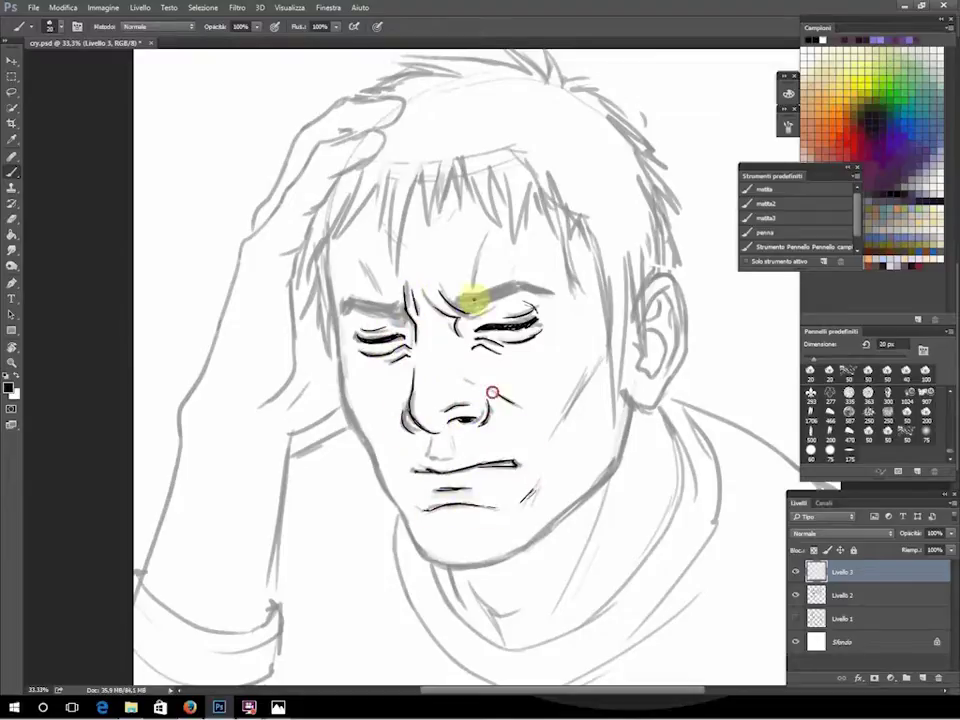
key("ctrl+minus")
key("ctrl+plus")
key("ctrl+plus")
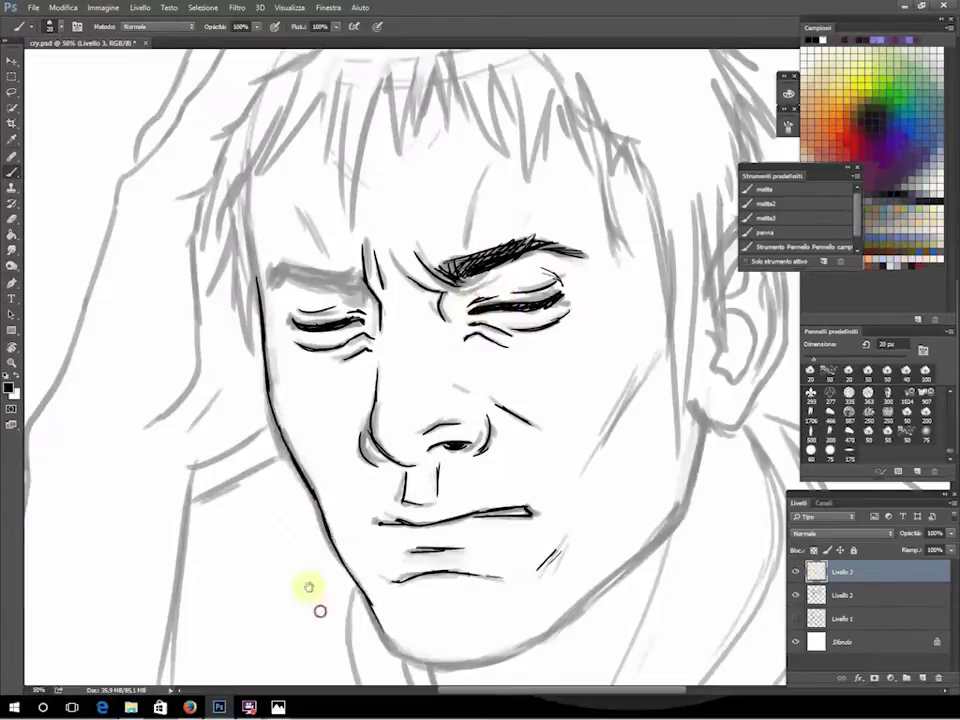
key("ctrl+minus")
key("ctrl+minus")
key("ctrl+plus")
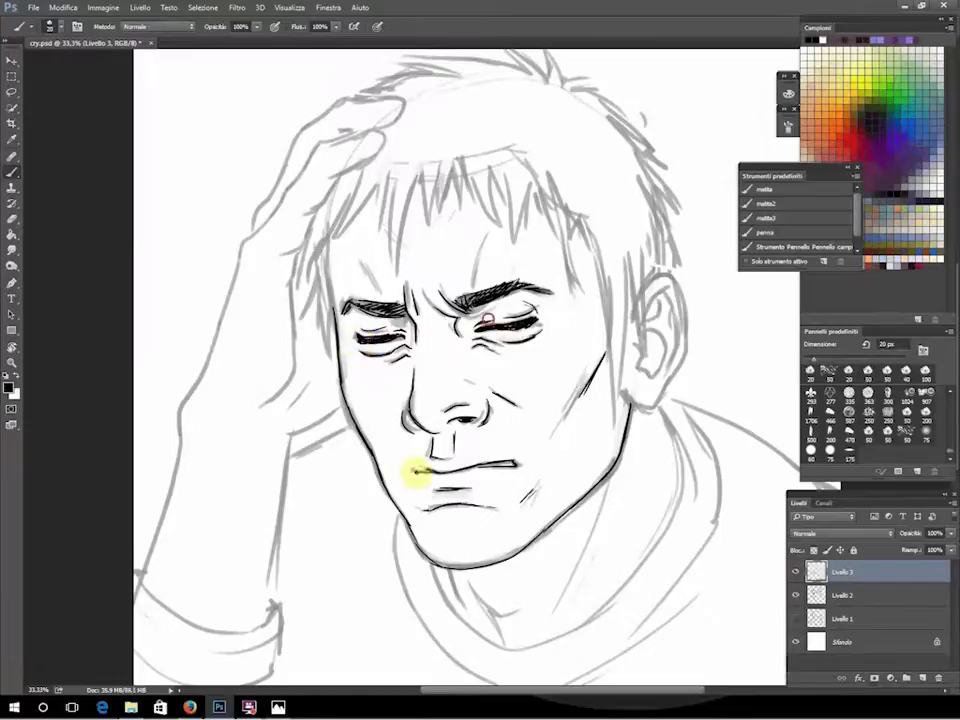
key("ctrl+minus")
Flip the canvas back and ink the side of the head by the ear and a zigzag fringe.
left_click(103, 7)
key("ctrl+plus")
key("e")
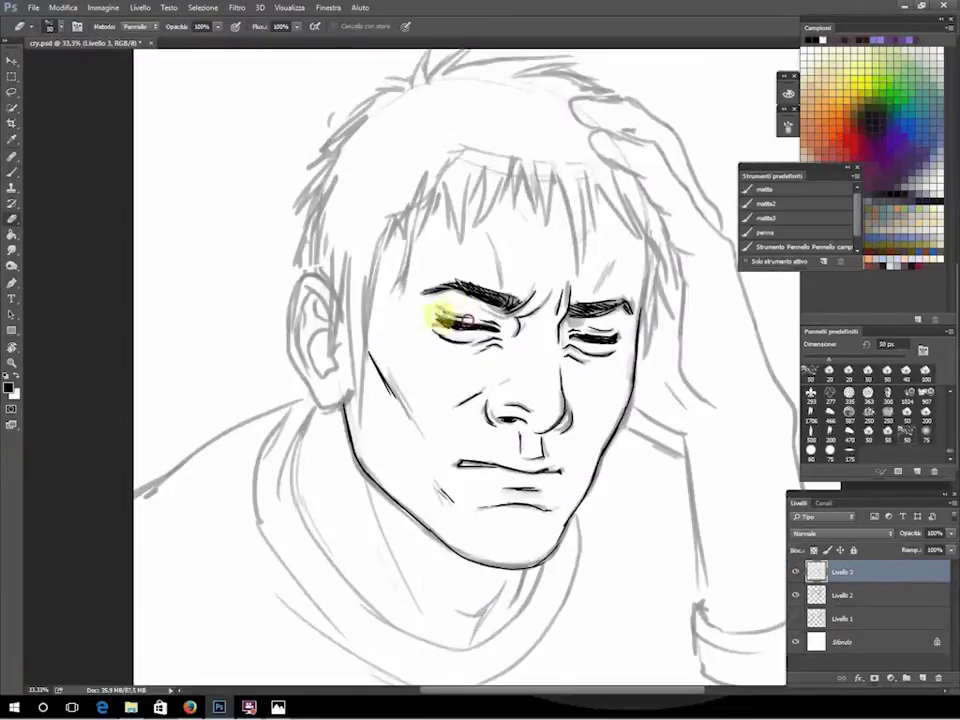
key("b")
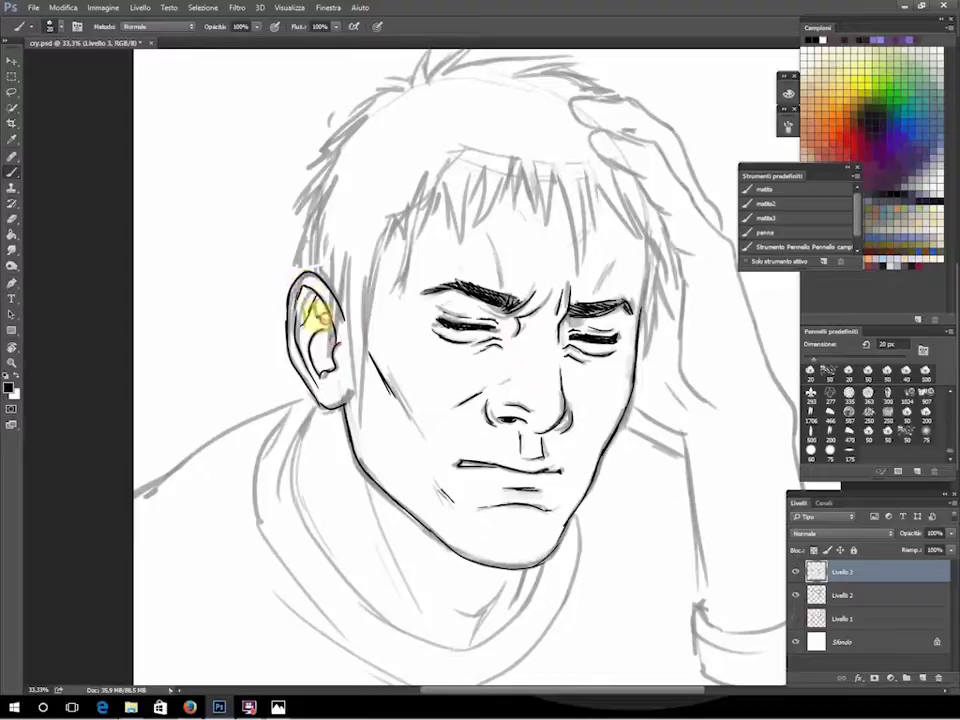
left_click_drag(362, 422, 407, 216)
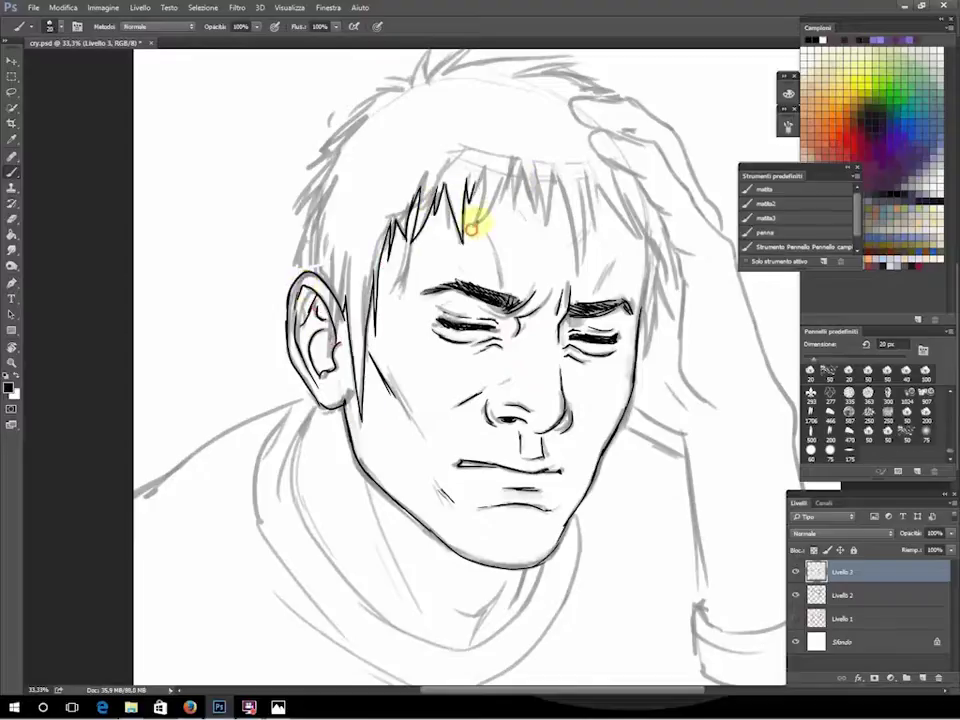
mouse_move(471, 228)
left_mouse_down()
mouse_move(572, 270)
mouse_move(659, 228)
left_mouse_up()
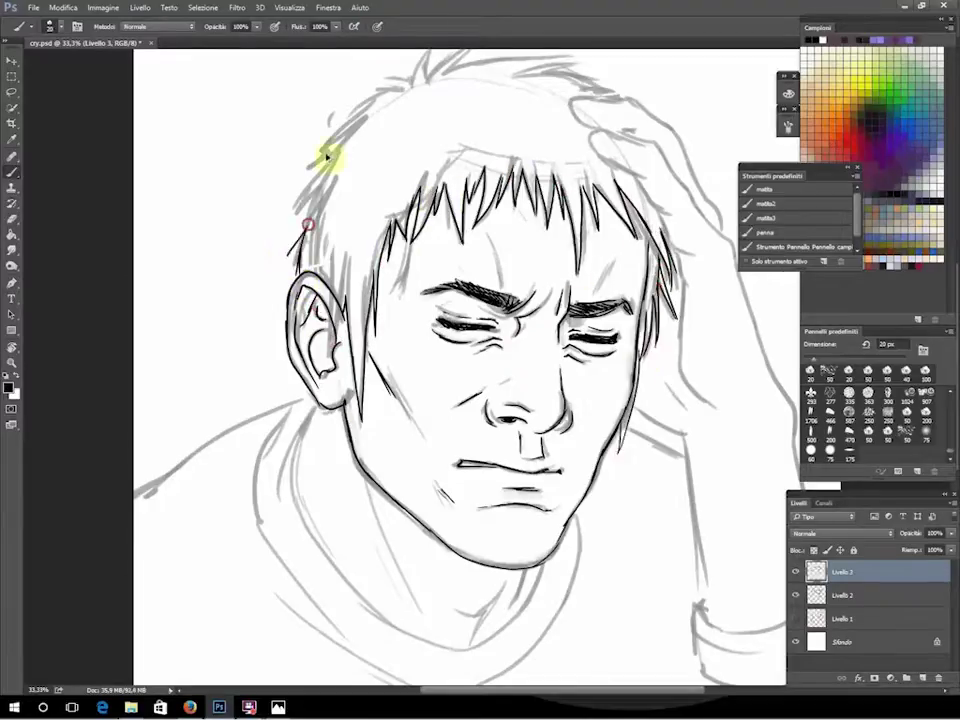
key("ctrl+minus")
key("ctrl+minus")
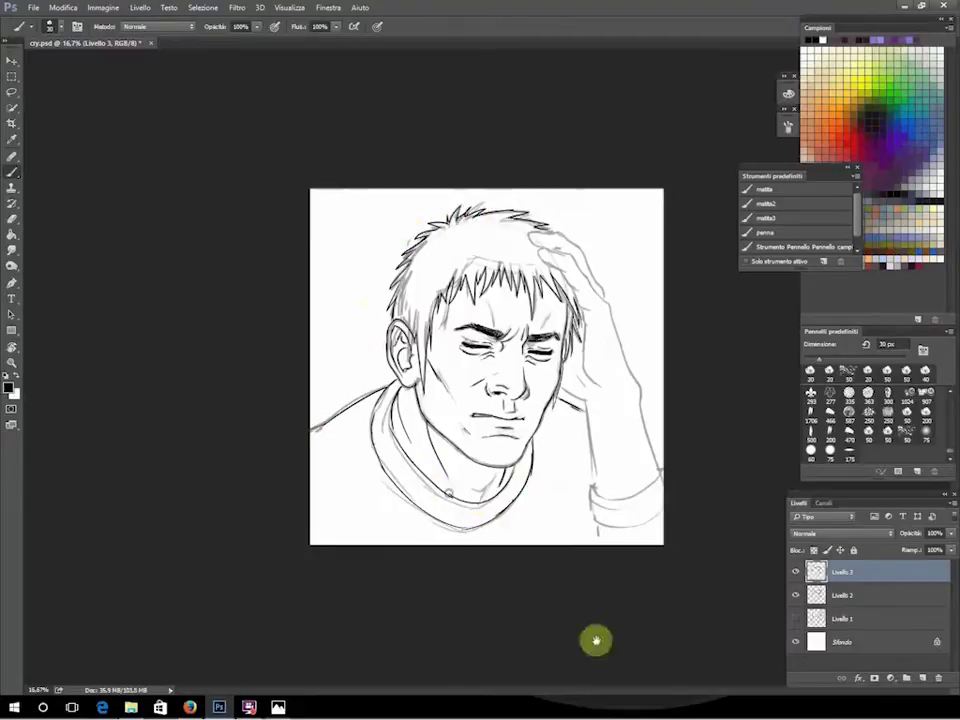
key("ctrl+plus")
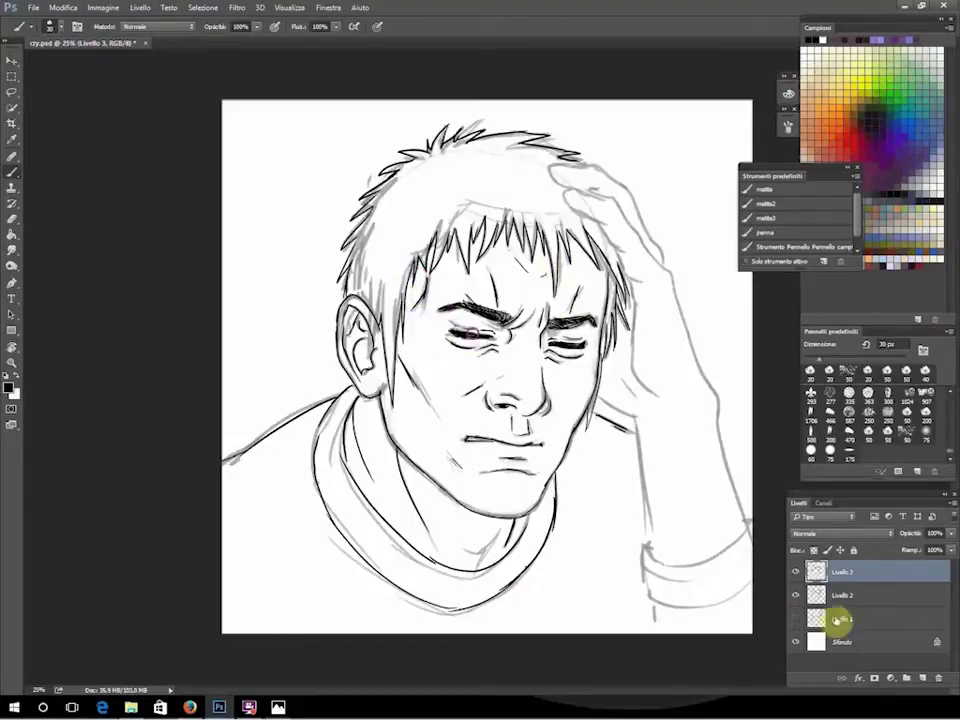
On the old sketch layer, lasso the raised hand and arm and bucket-fill them dark purple.
left_click(838, 620)
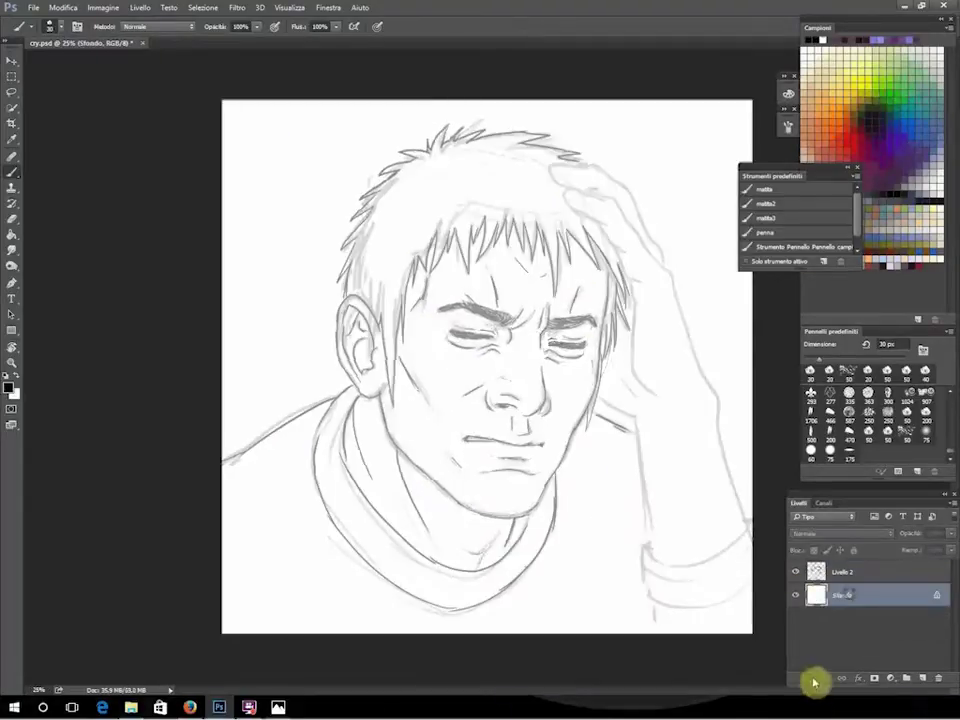
key("alt+BackSpace")
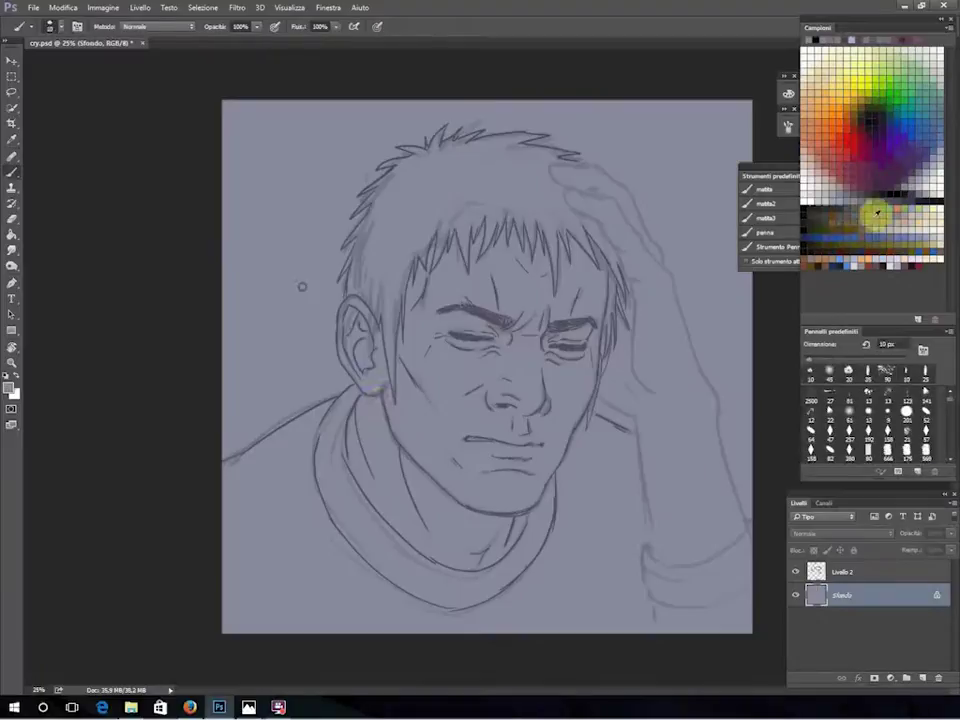
key("l")
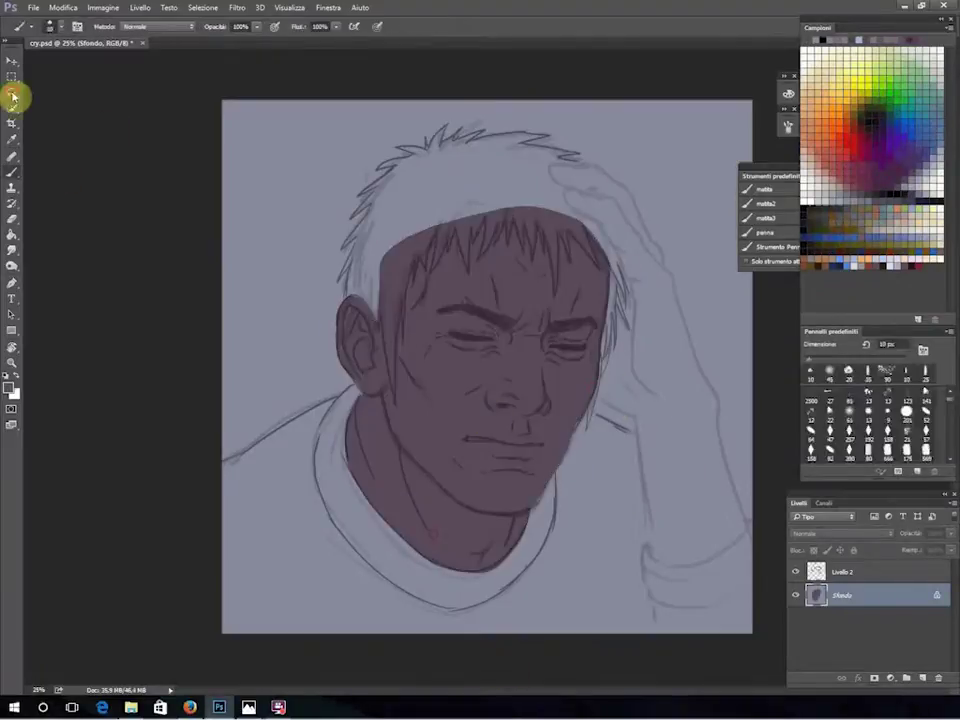
left_click_drag(677, 381, 627, 279)
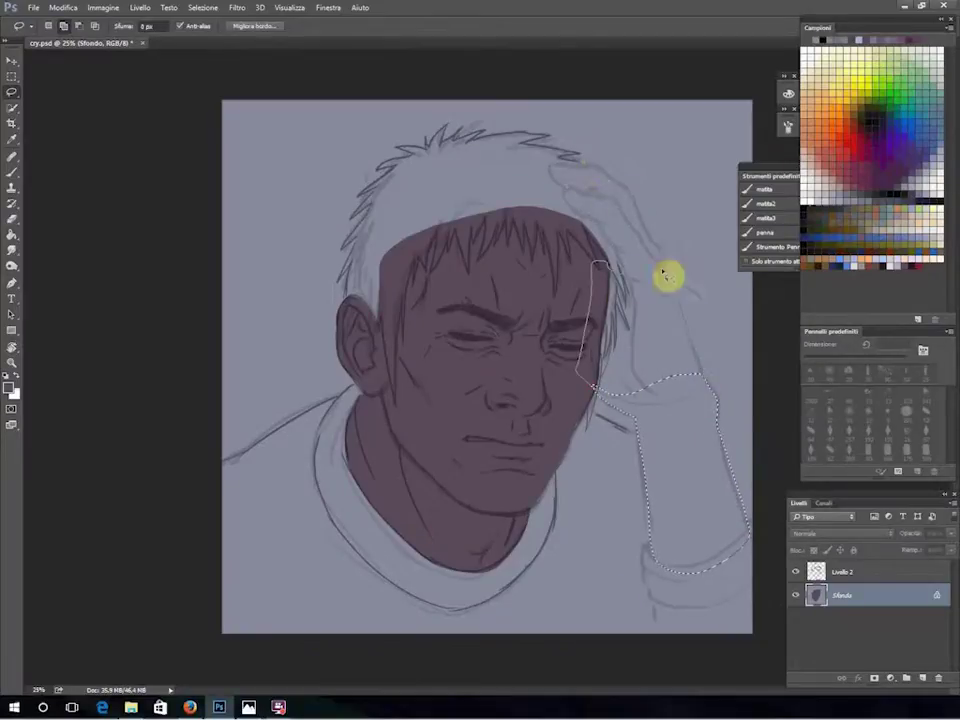
mouse_move(664, 274)
left_mouse_down()
mouse_move(600, 171)
mouse_move(579, 317)
left_mouse_up()
key("g")
left_click(600, 320)
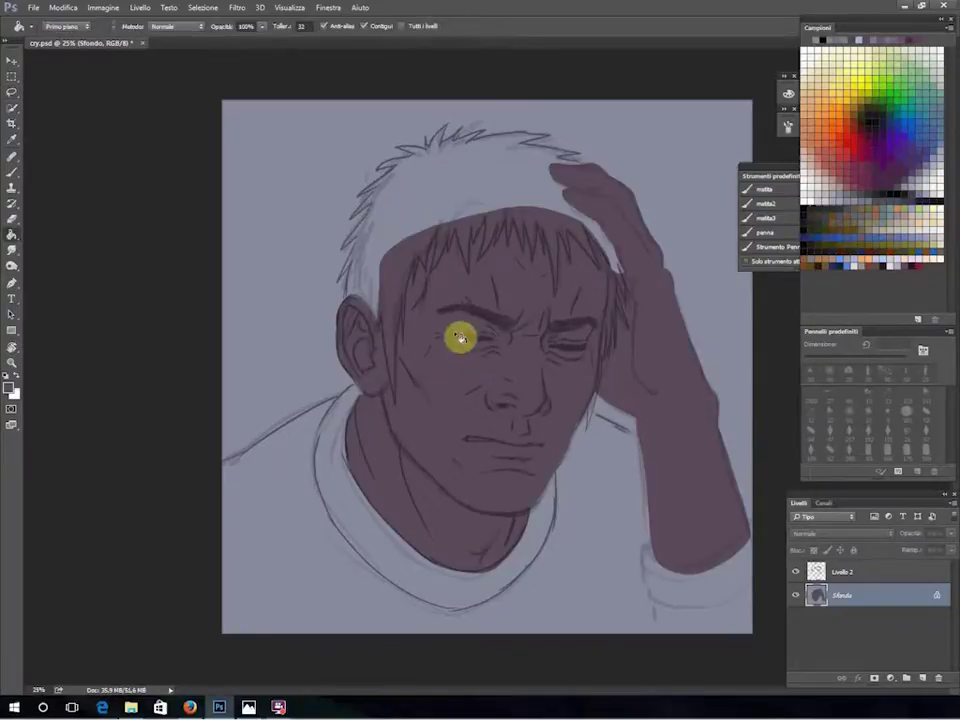
Undo the accidental figure shift and add a new empty layer above Sfondo.
mouse_move(503, 673)
left_mouse_down()
mouse_move(405, 490)
mouse_move(465, 660)
left_mouse_up()
key("g")
key("ctrl+a")
left_click(842, 619)
On new Livello 4, lasso the shirt area across the lower canvas and fill it dark navy.
key("ctrl+shift+alt+n")
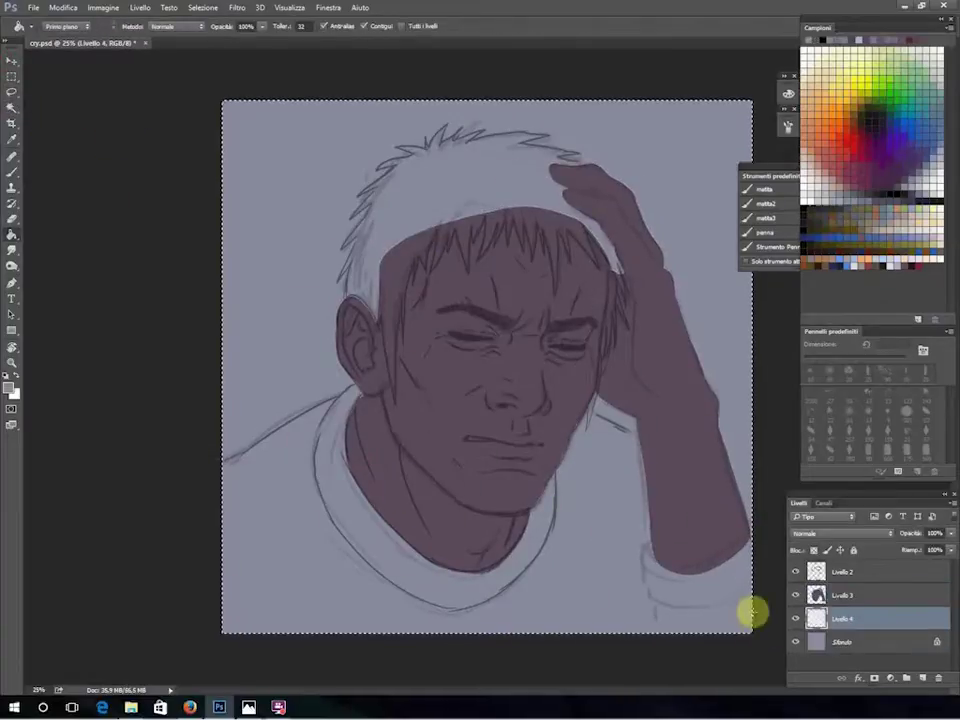
key("l")
key("ctrl+d")
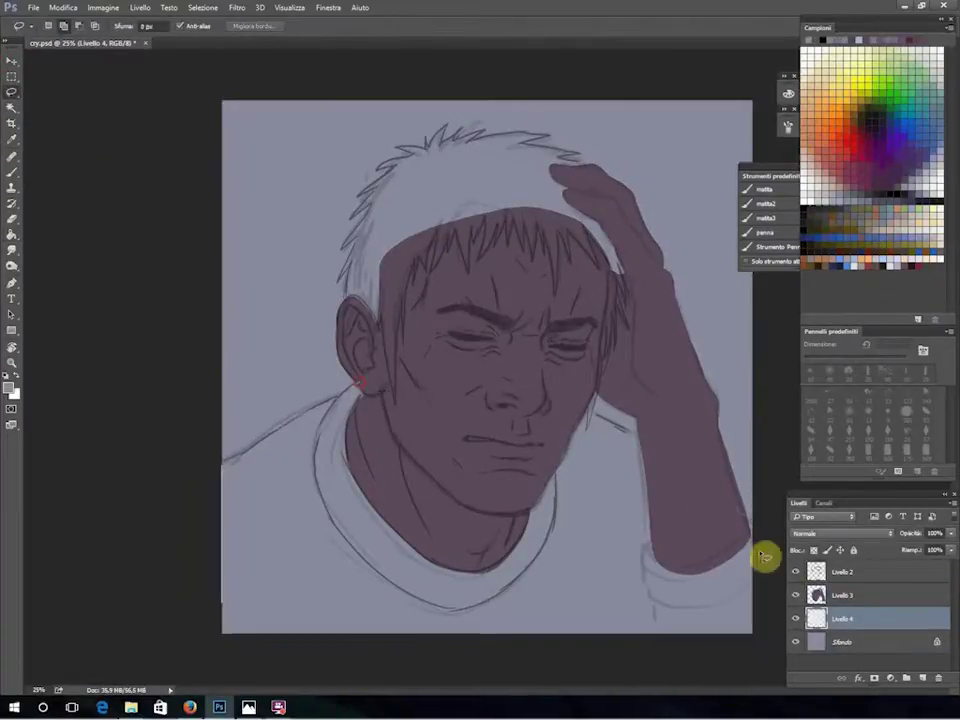
left_click_drag(765, 557, 289, 540)
key("g")
left_click(229, 628)
key("ctrl+d")
key("b")
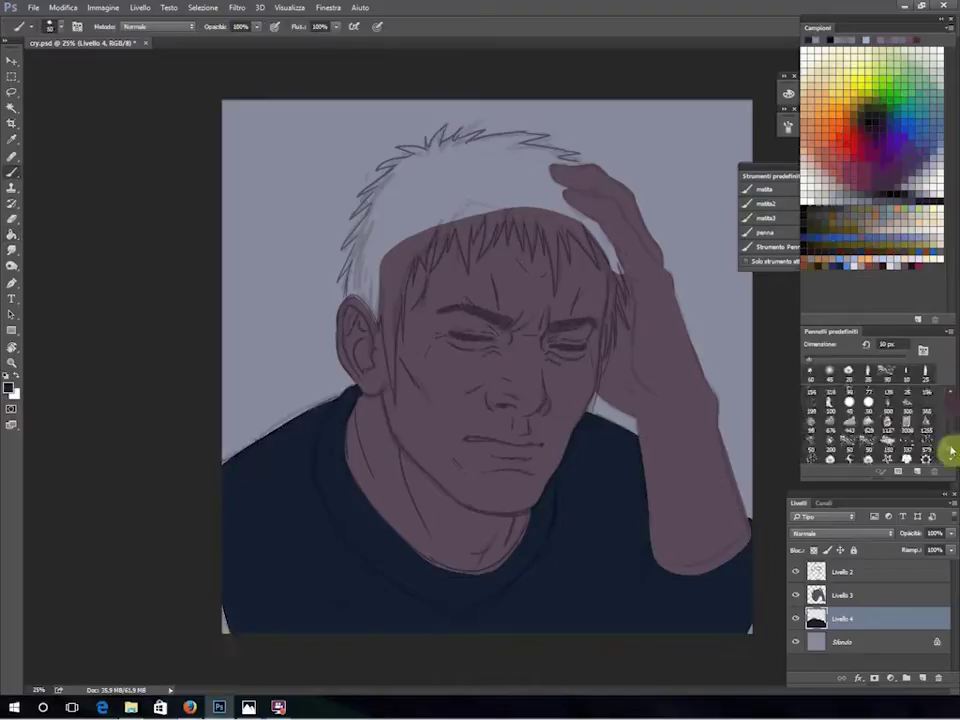
On new Livello 5, lasso the spiky hair and fill it dark brown, then lighten the upper-left background.
key("ctrl+shift+alt+n")
key("ctrl+bracketright")
left_click(11, 91)
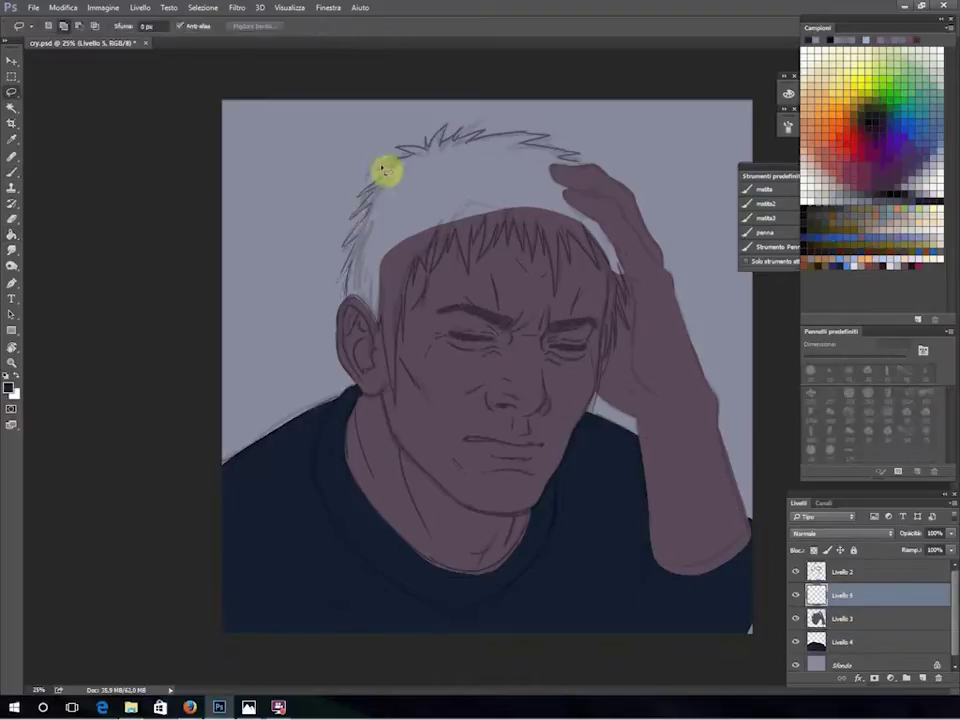
left_click_drag(582, 215, 420, 263)
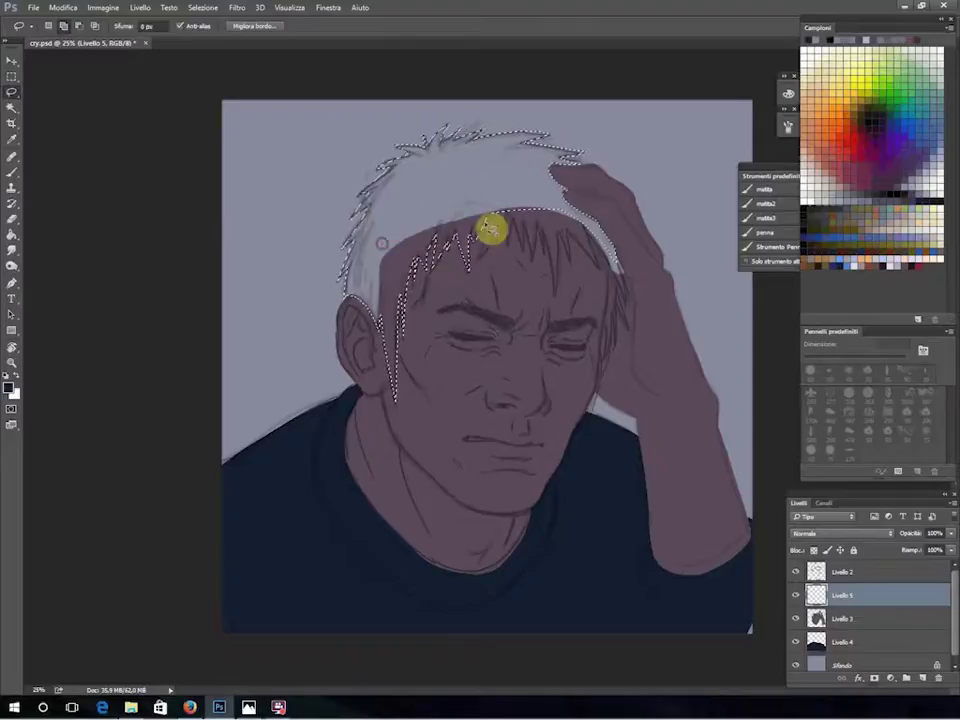
left_click_drag(463, 243, 587, 259)
left_click_drag(507, 208, 615, 274)
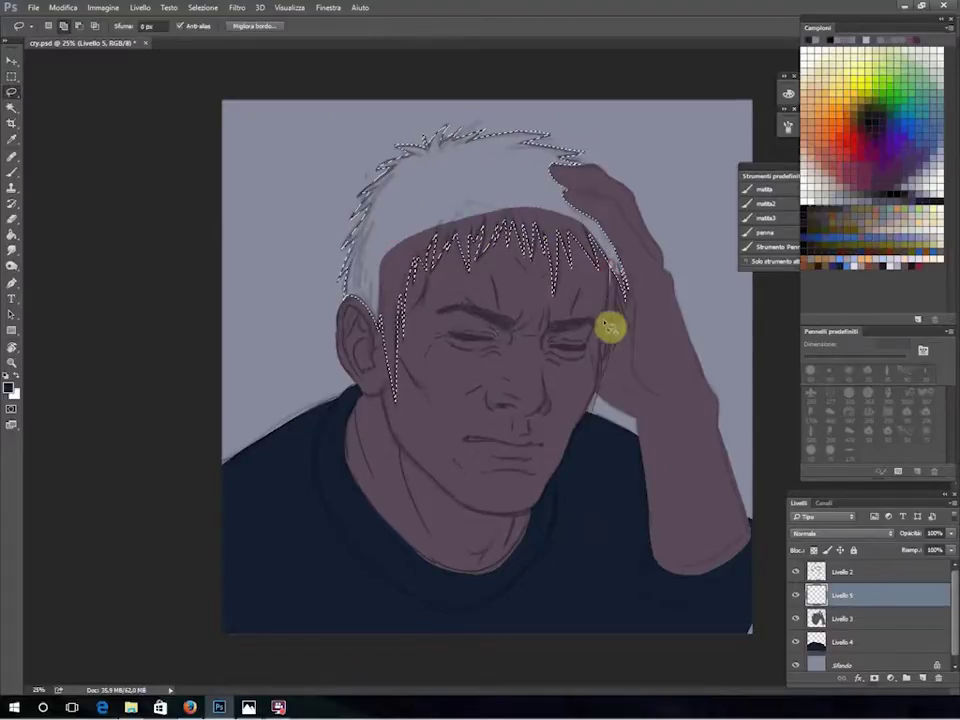
key("g")
left_click(343, 225)
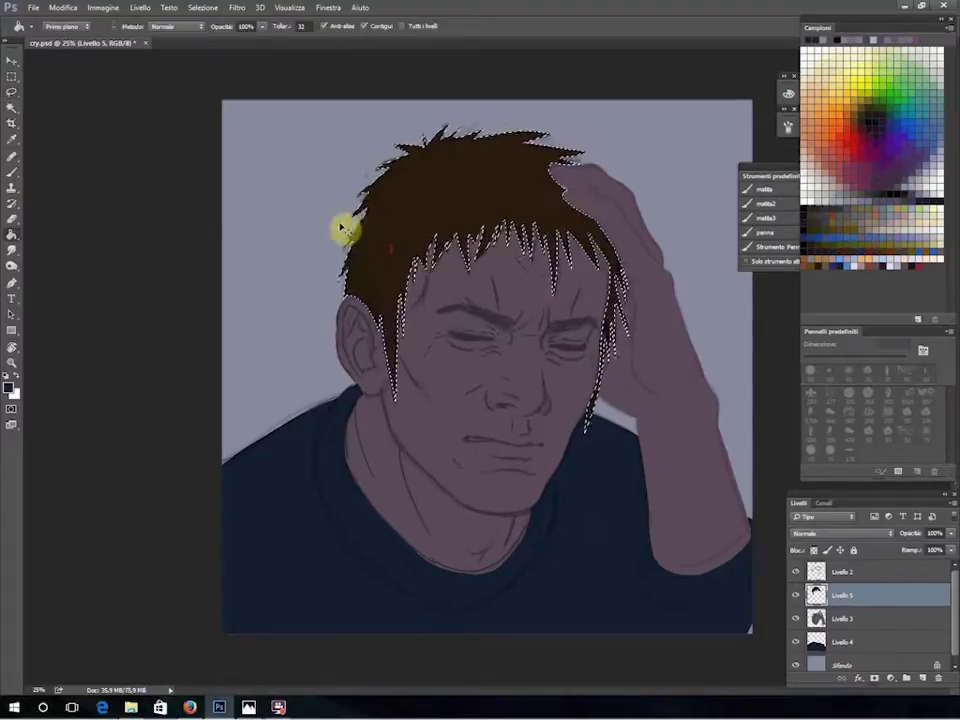
key("ctrl+d")
left_click(840, 662)
left_click_drag(261, 454, 281, 183)
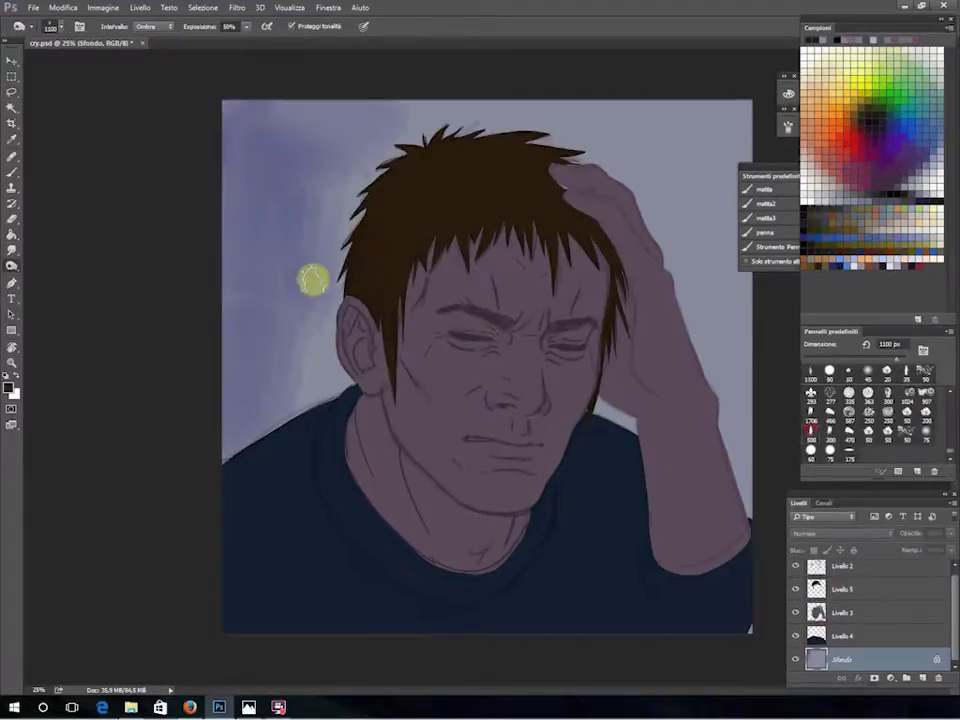
Paint dark clouds over Sfondo with large textured brushes, with lighter grey at upper right.
mouse_move(313, 276)
left_mouse_down()
mouse_move(257, 139)
mouse_move(313, 245)
mouse_move(236, 579)
left_mouse_up()
left_click(775, 246)
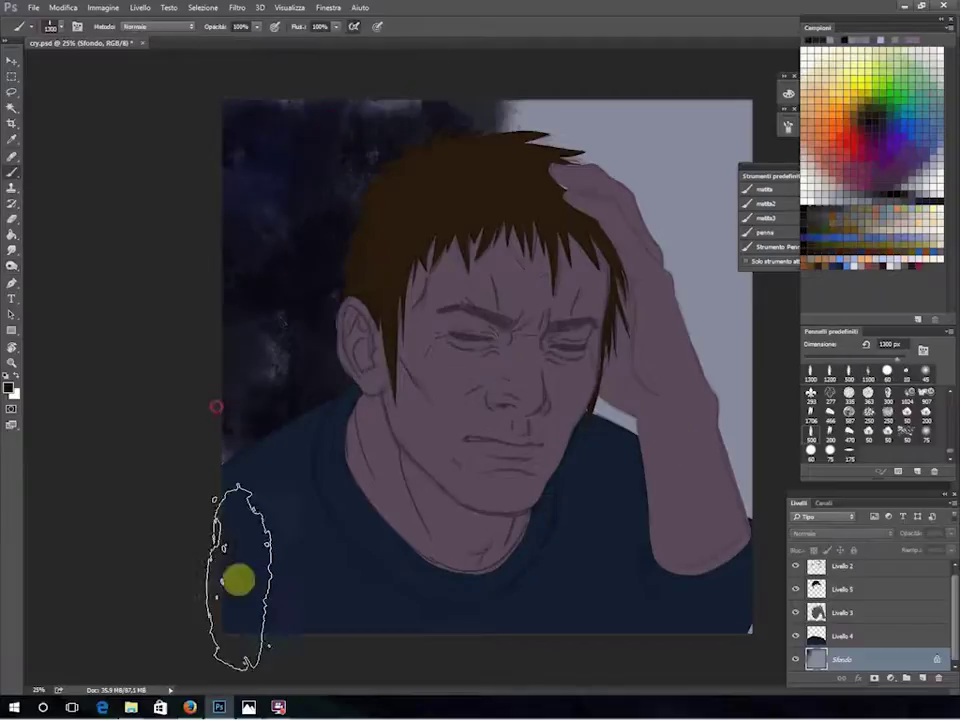
left_click_drag(450, 150, 700, 290)
left_click(874, 422)
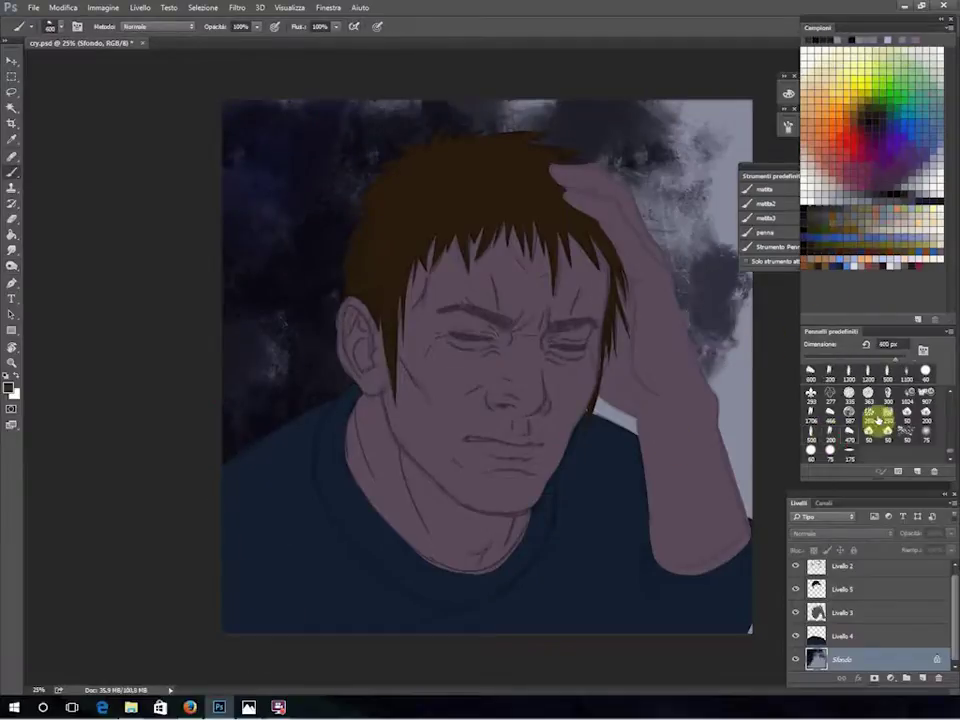
left_click(639, 154, "alt")
left_click_drag(621, 161, 487, 87)
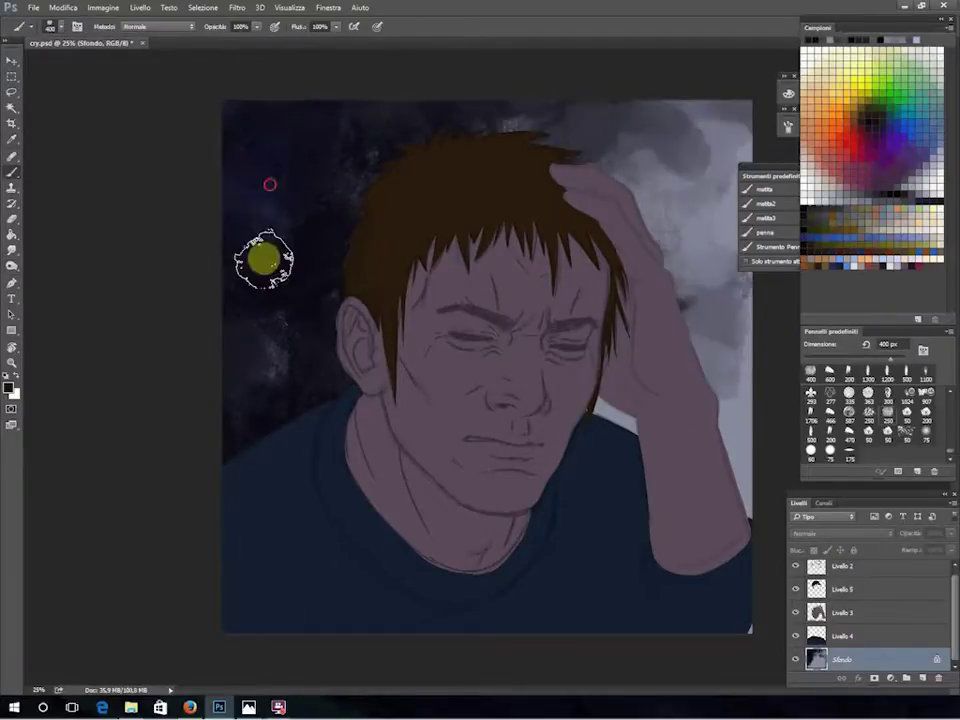
left_click(298, 405, "alt")
left_click_drag(600, 130, 512, 120)
key("bracketright")
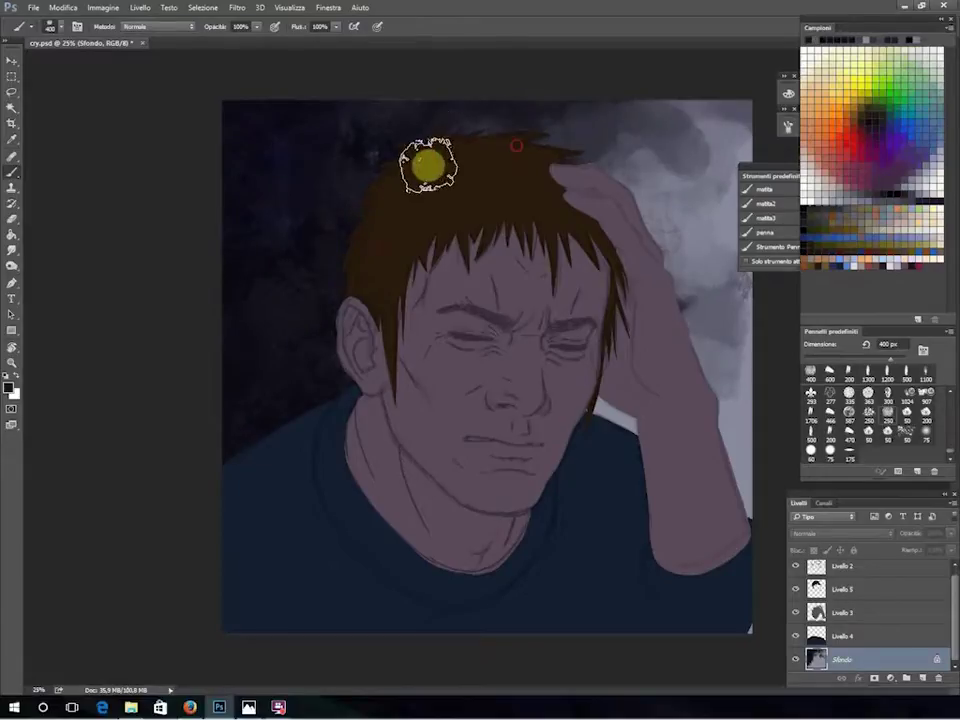
key("ctrl+minus")
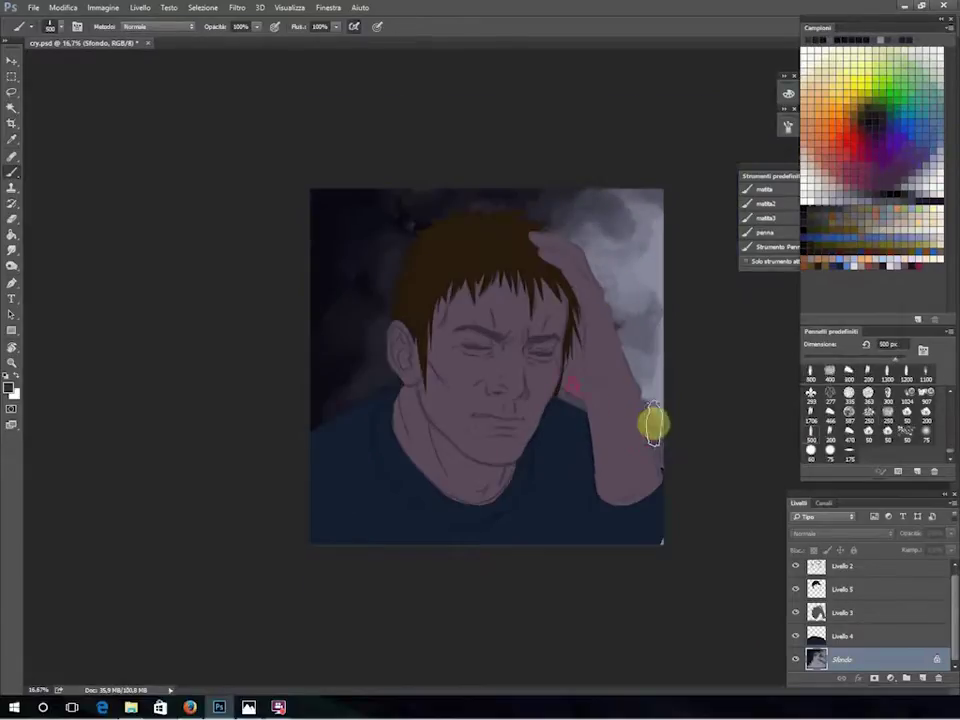
Add a Screen layer with smoky grey clouds at upper right and group the flat colour layers.
left_click(921, 679)
left_click(926, 433)
left_click_drag(651, 347, 633, 251)
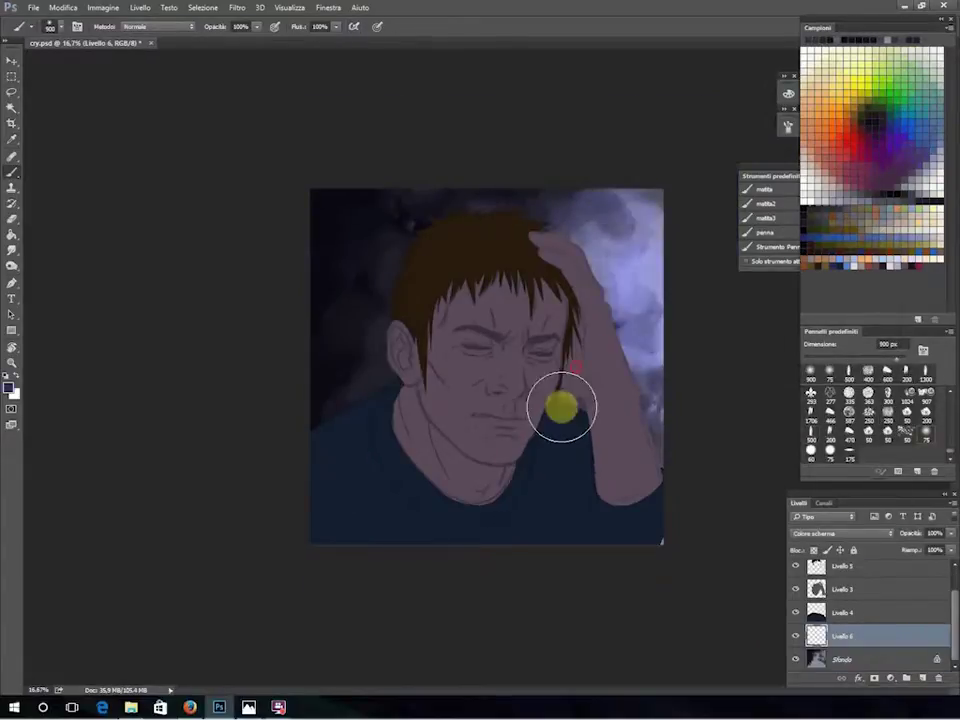
key("ctrl+g")
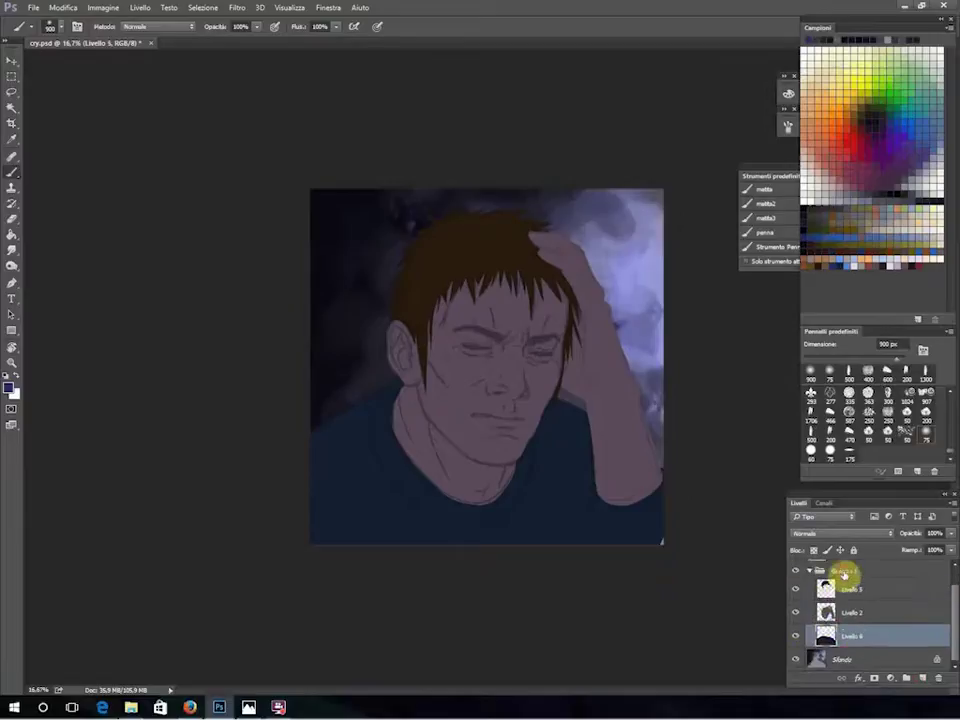
left_click(921, 679)
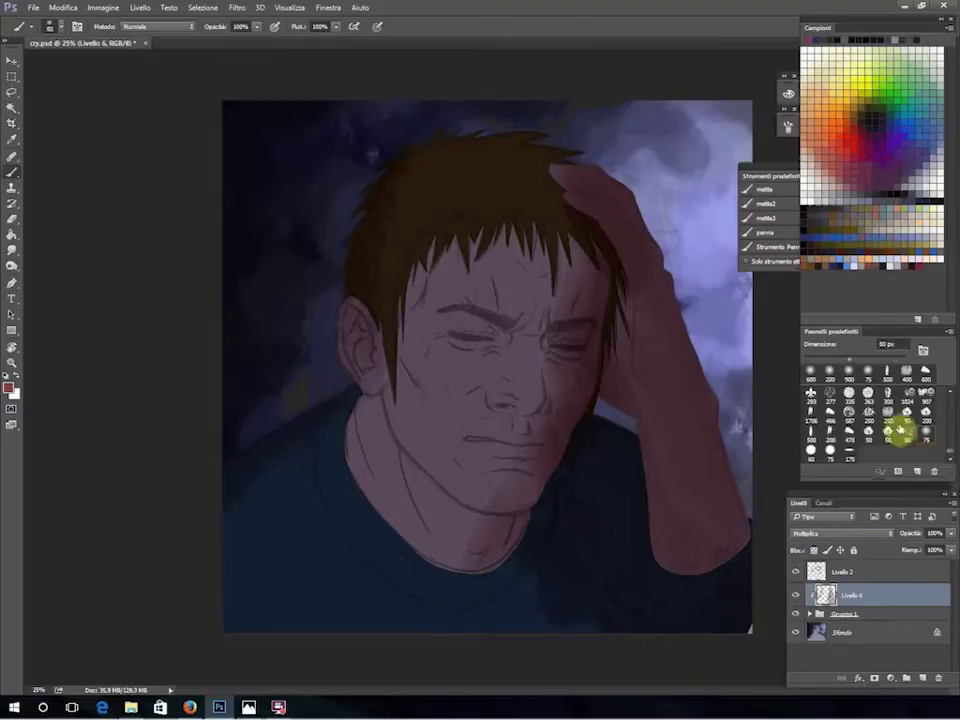
Paint reddish multiply shading on the face and neck, undoing stray marks and refining with Eraser and Smudge.
left_click(906, 430)
key("ctrl+z")
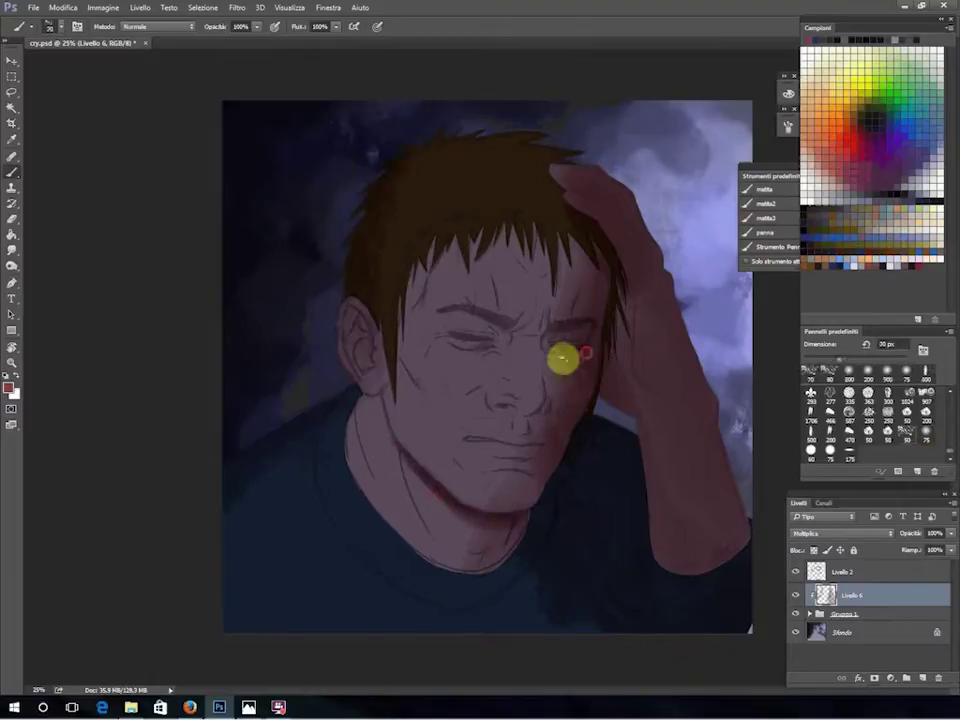
key("bracketleft")
key("bracketleft")
key("bracketleft")
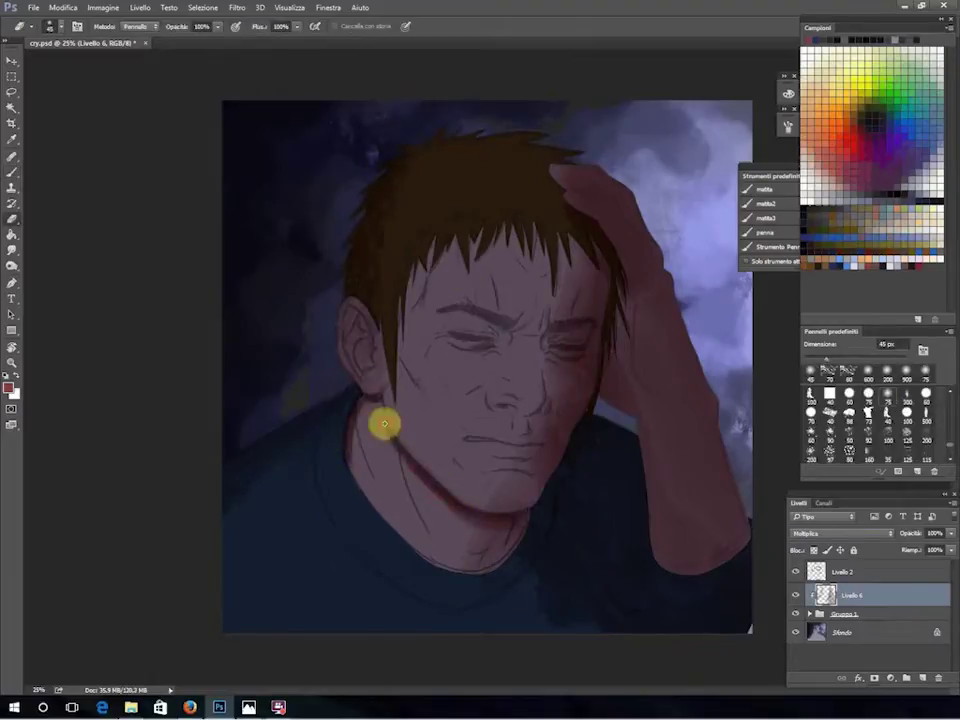
key("ctrl+z")
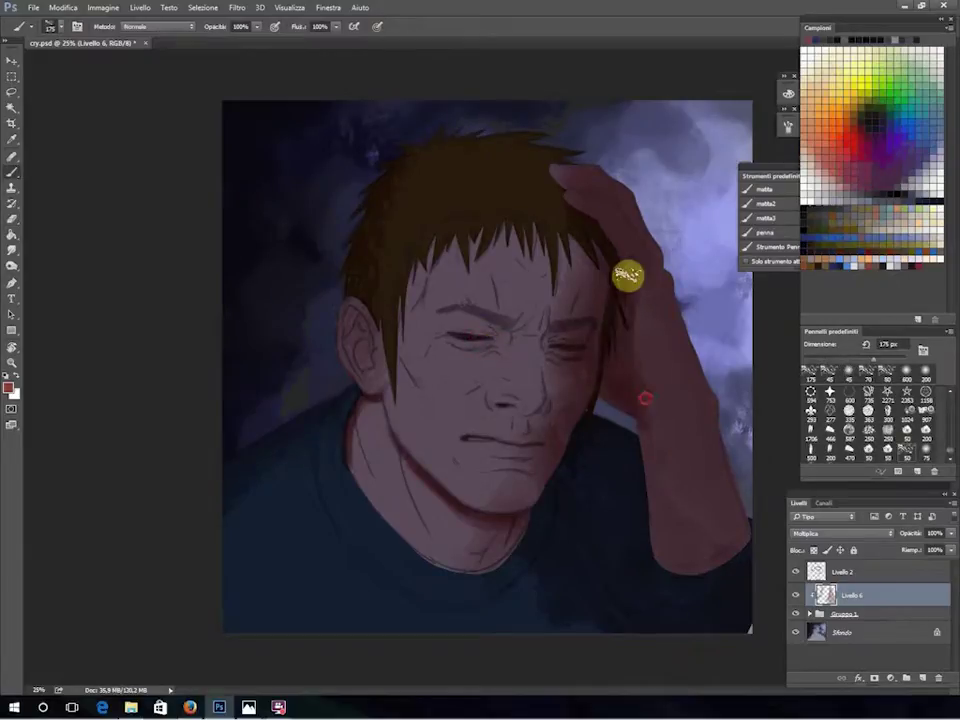
key("e")
left_click(816, 370)
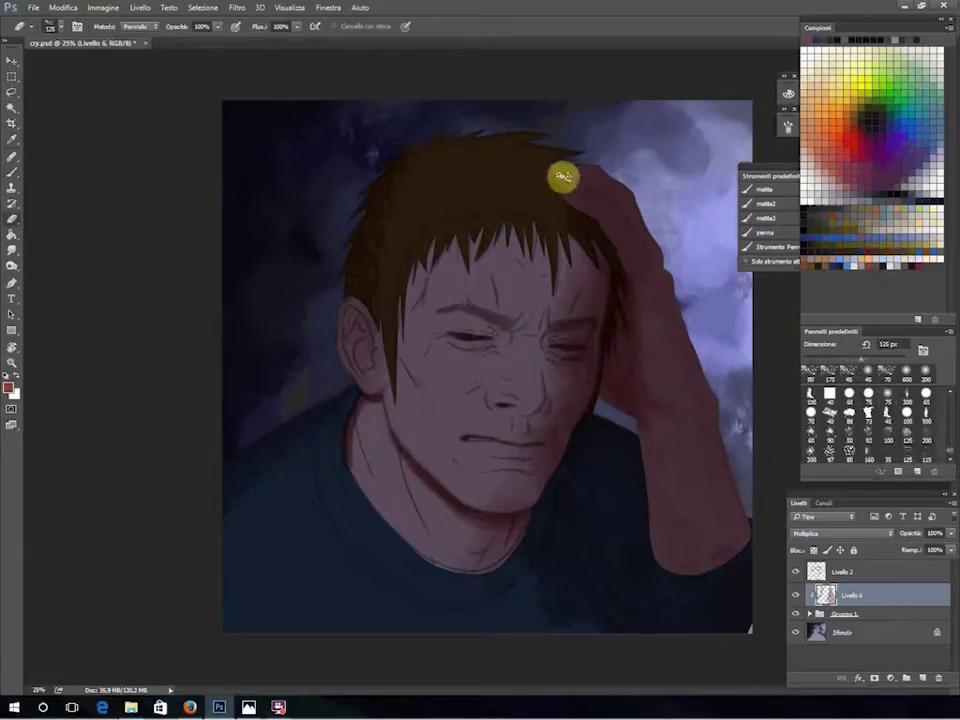
key("r")
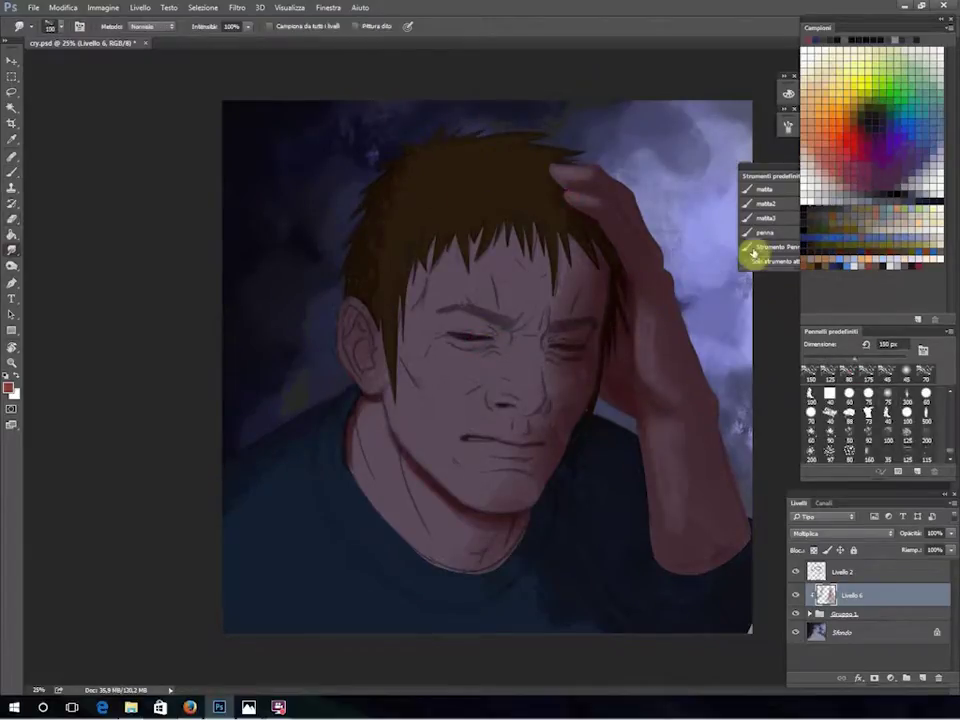
key("bracketright")
key("bracketright")
key("bracketright")
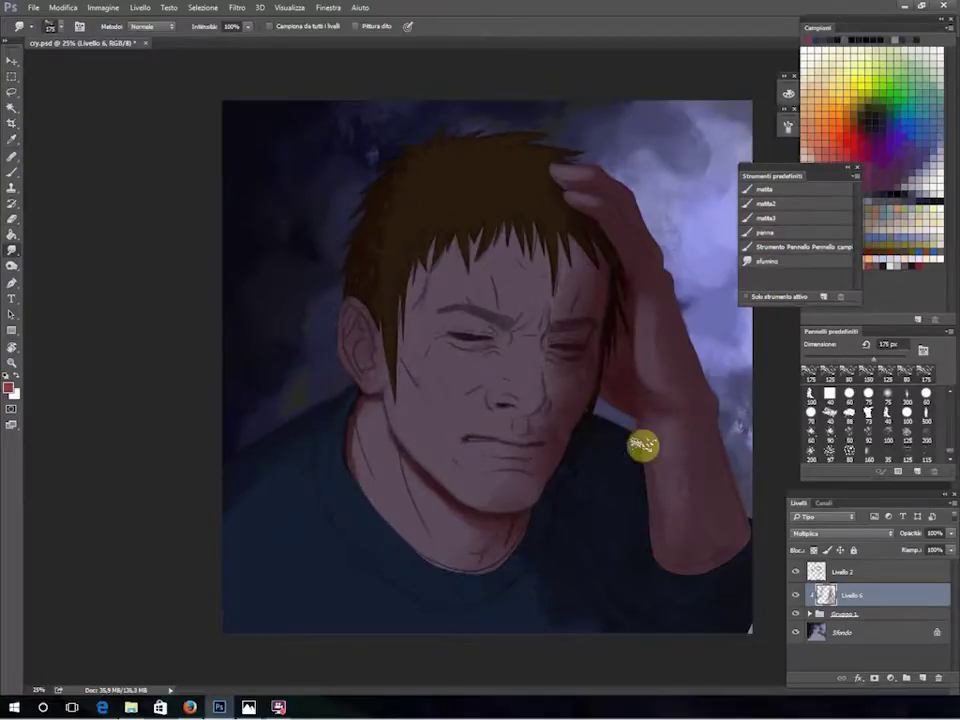
key("b")
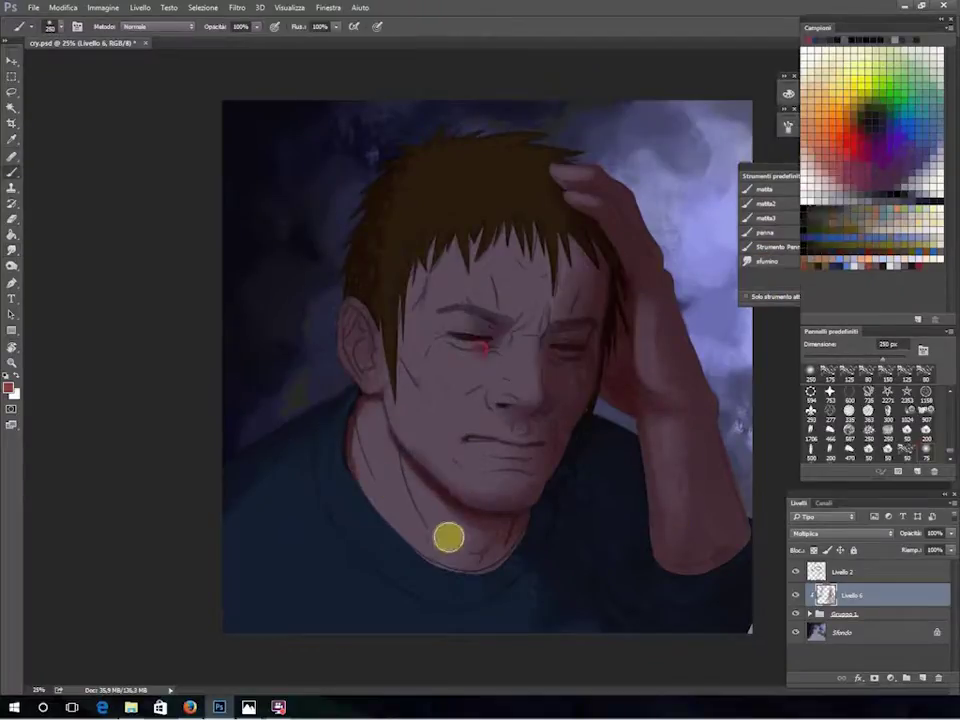
Dab pink shading on the jaw and neck with a 45 px brush, soften the cheek, and add another layer.
left_click(880, 450)
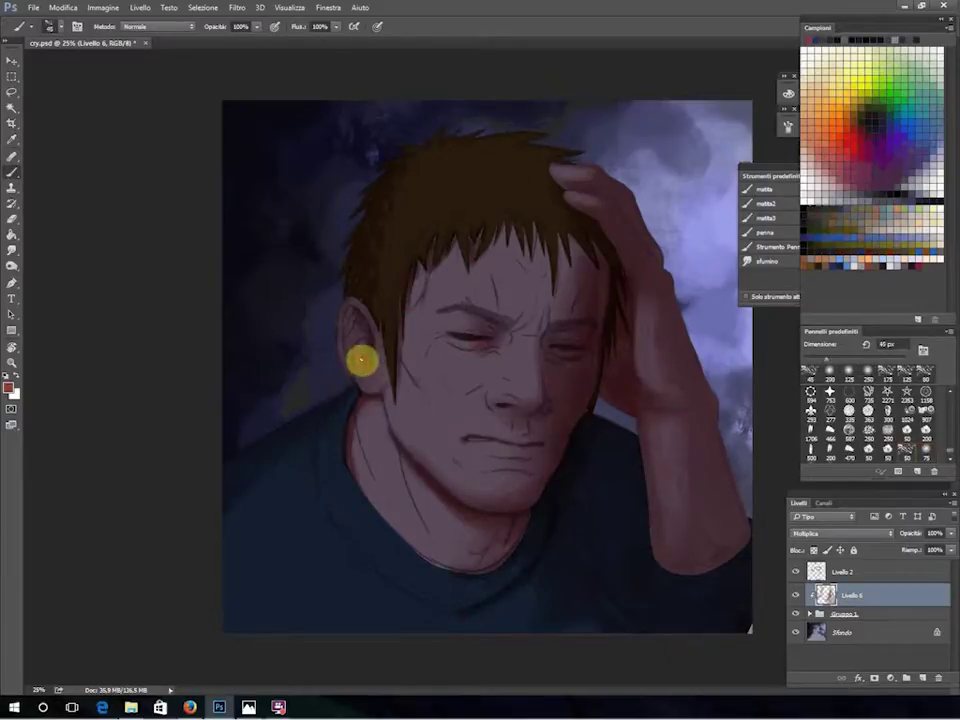
left_click(357, 411)
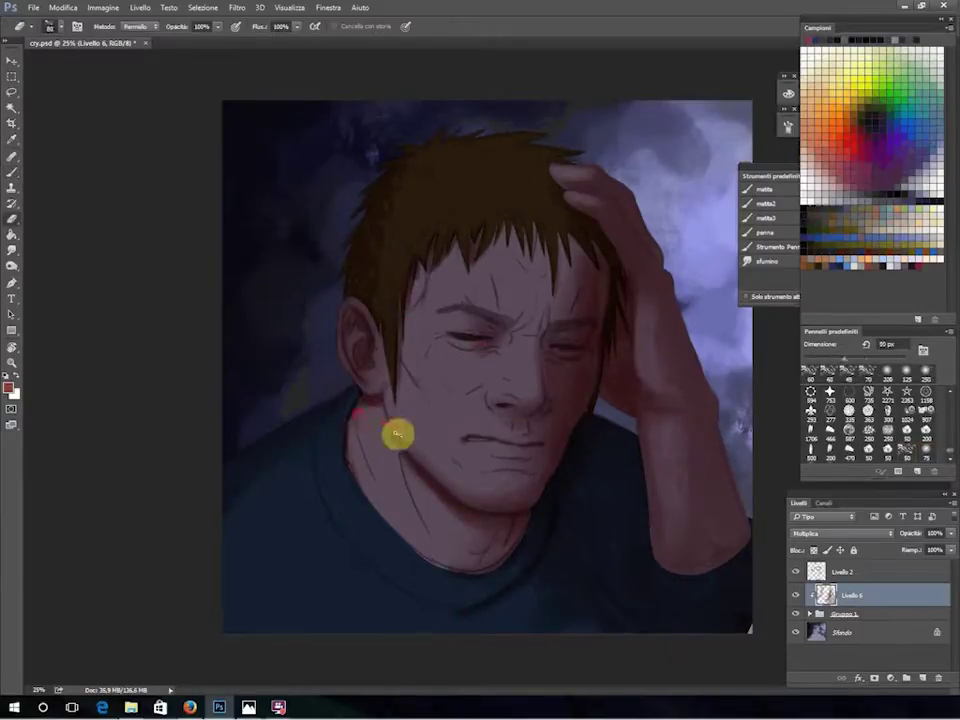
left_click(403, 437)
left_click_drag(516, 230, 570, 235)
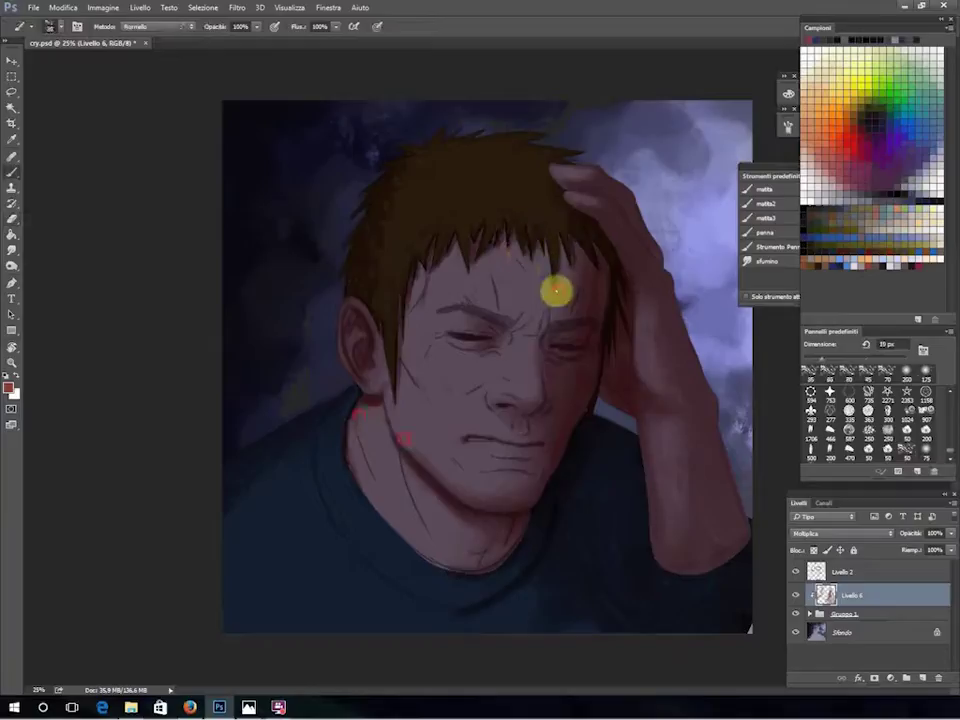
key("e")
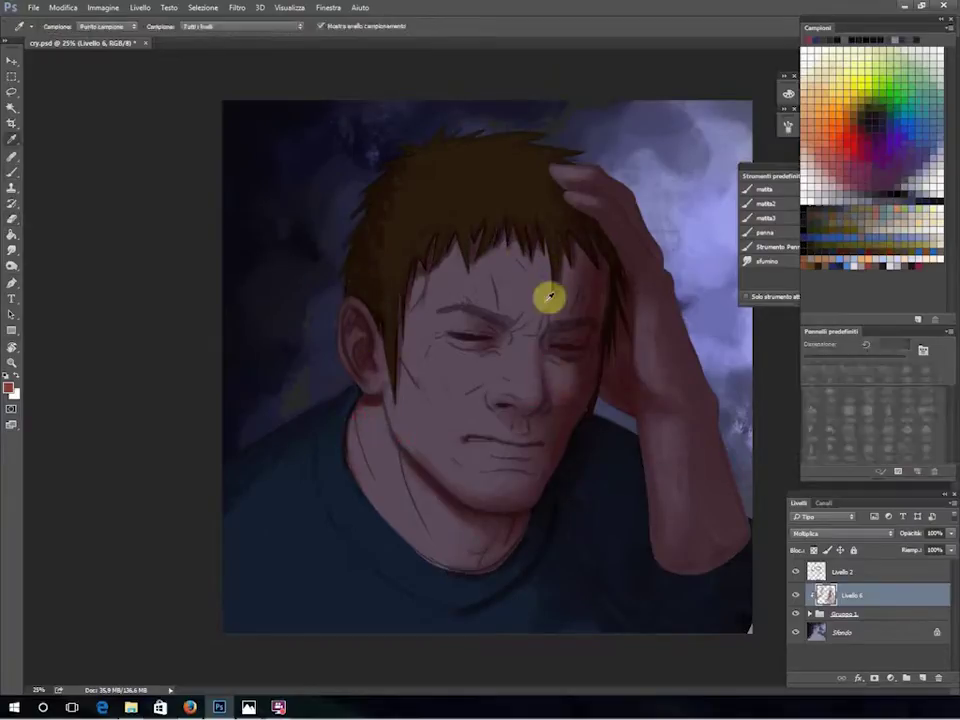
left_click(564, 400)
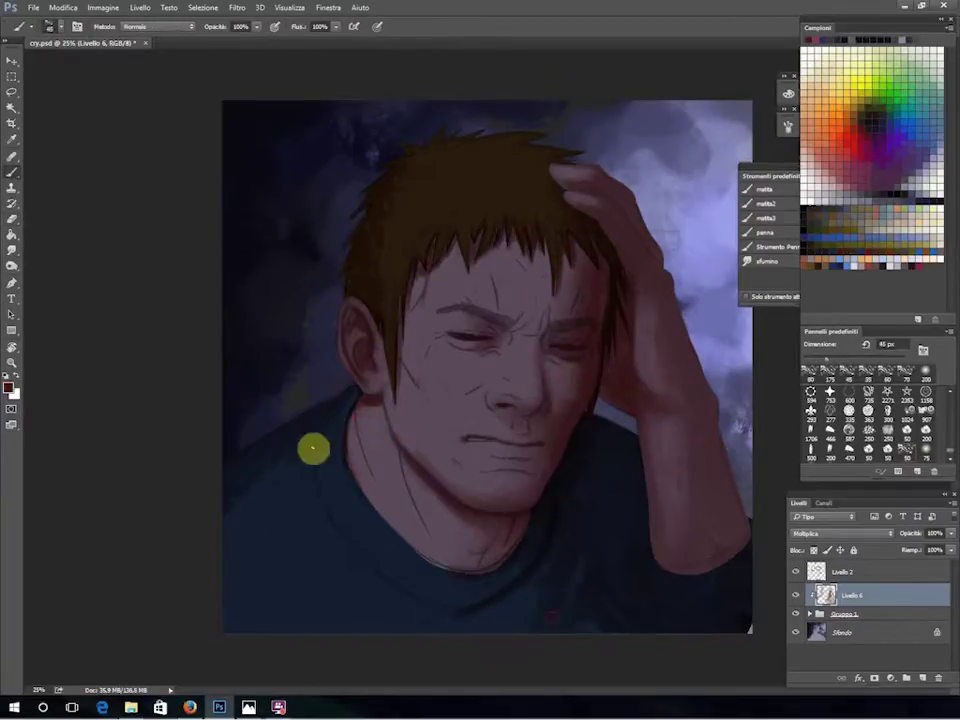
key("ctrl+shift+alt+n")
key("b")
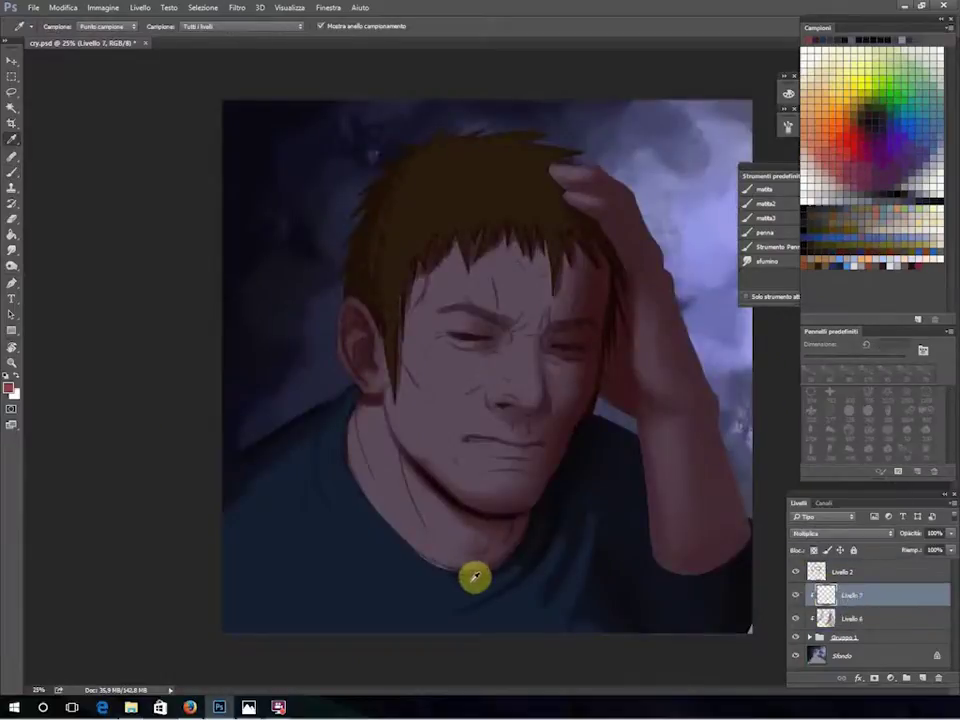
Paint a lighter tone up the shirt with a smaller brush and smudge-blend it into the shading.
key("ctrl+a")
key("b")
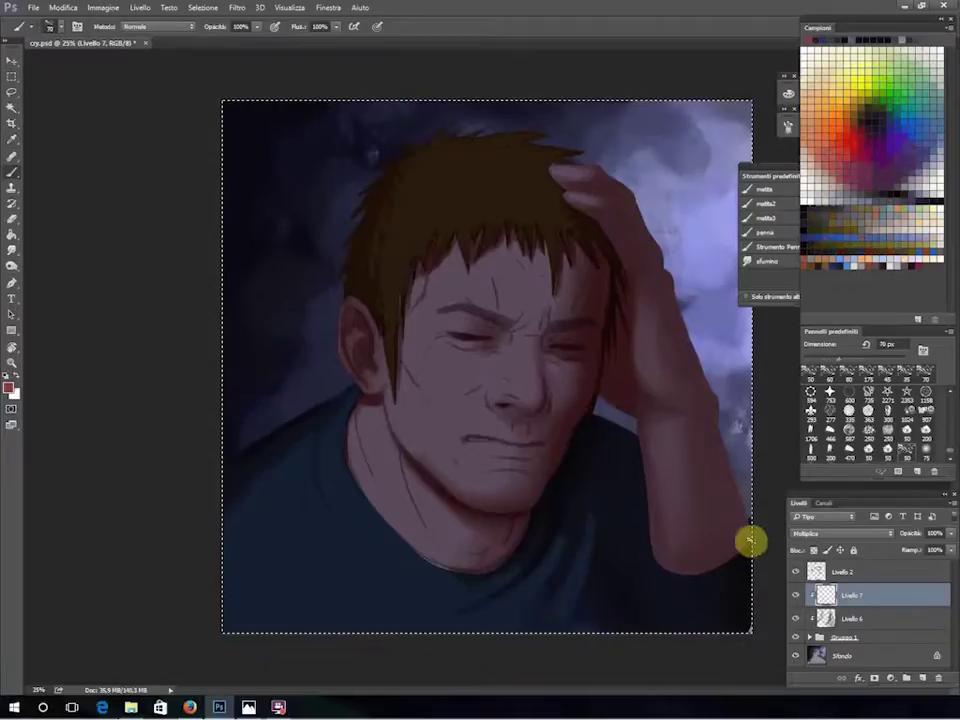
key("bracketleft")
key("bracketleft")
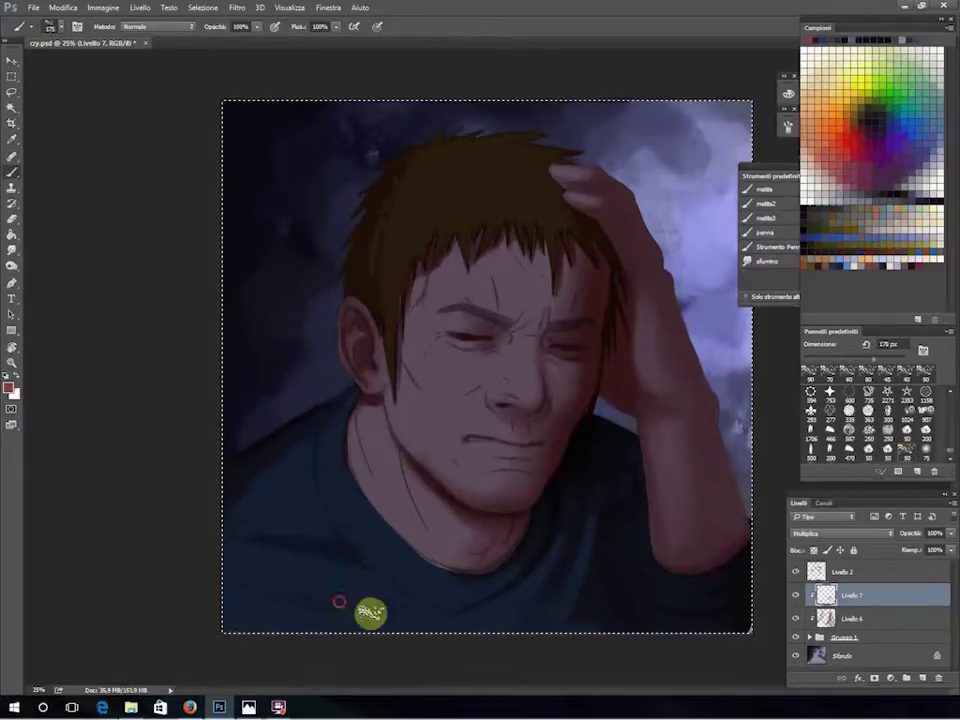
left_click_drag(339, 602, 347, 451)
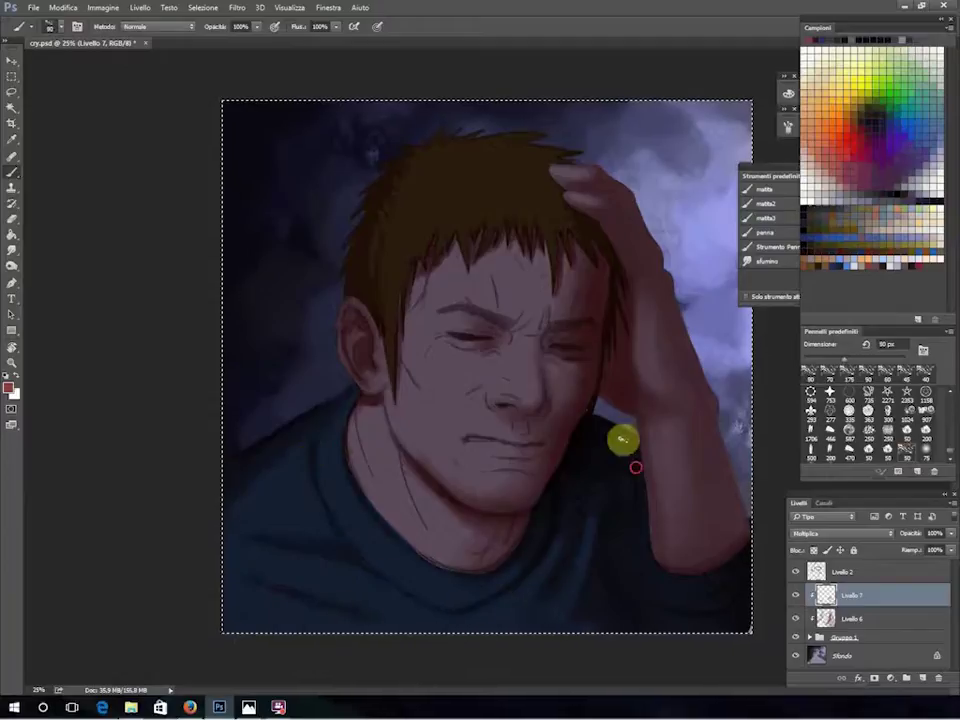
key("r")
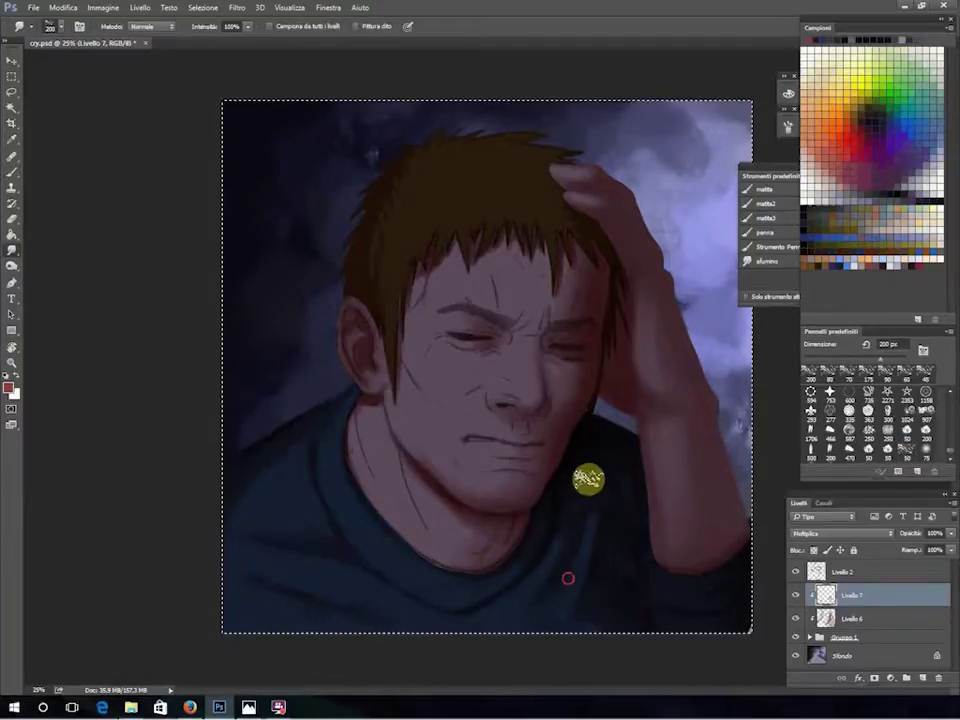
key("b")
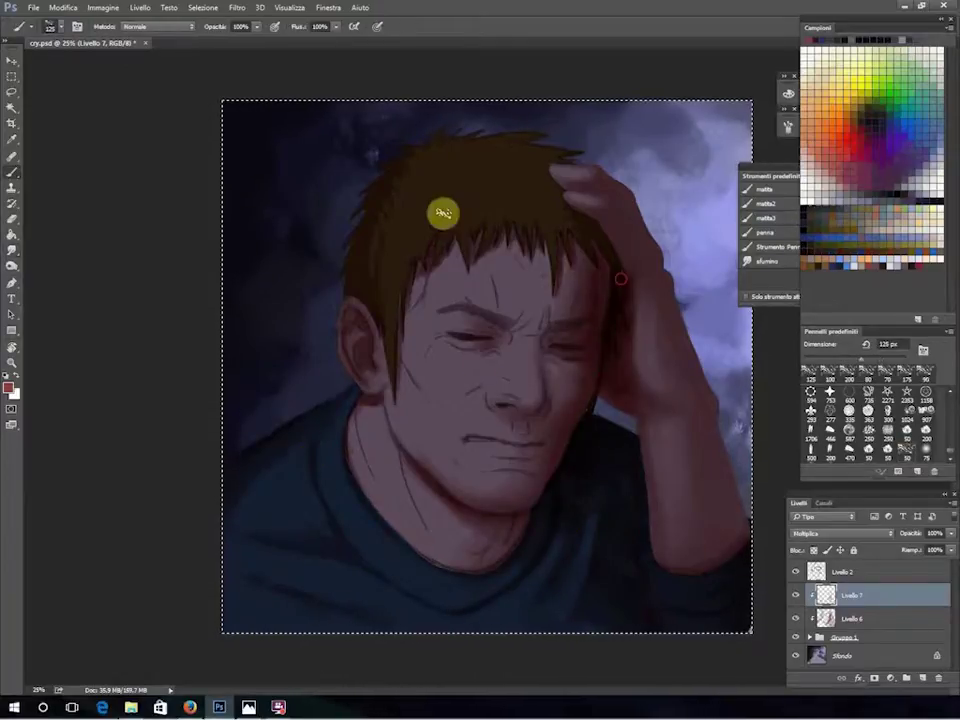
left_click(535, 401, "ctrl")
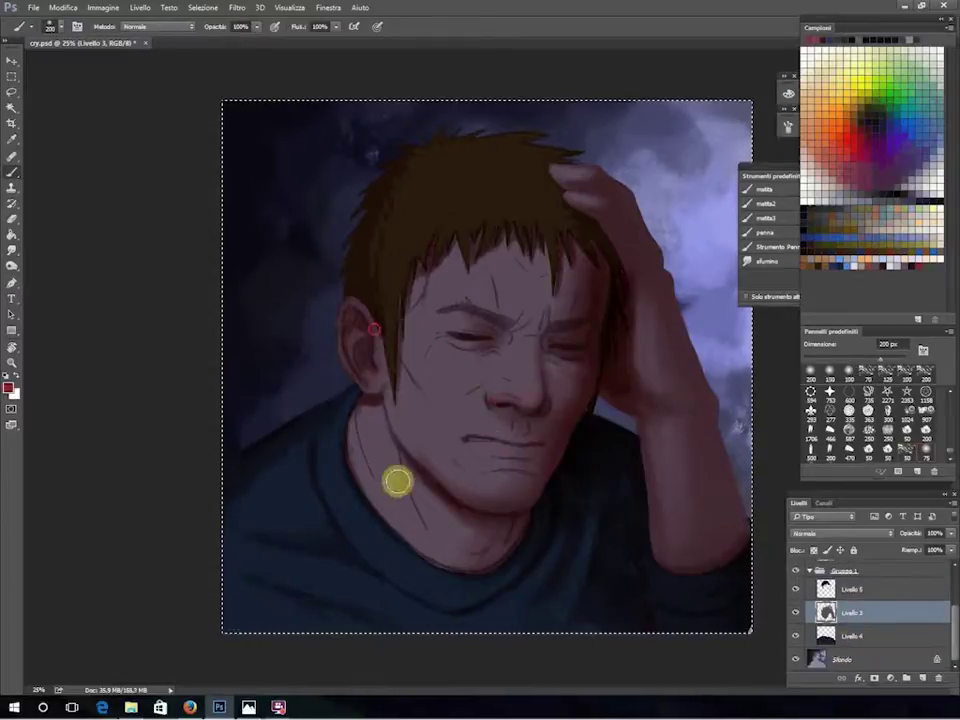
Pick a light pink from the Color panel and dab it onto the cheek on a new layer.
key("F6")
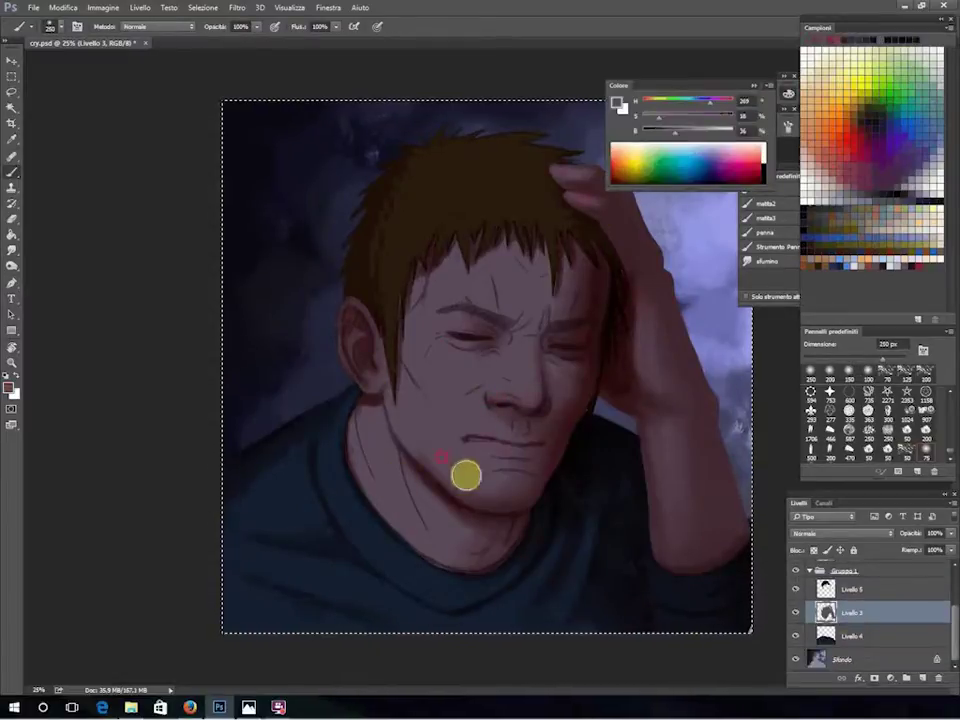
scroll(848, 617, "up", 2)
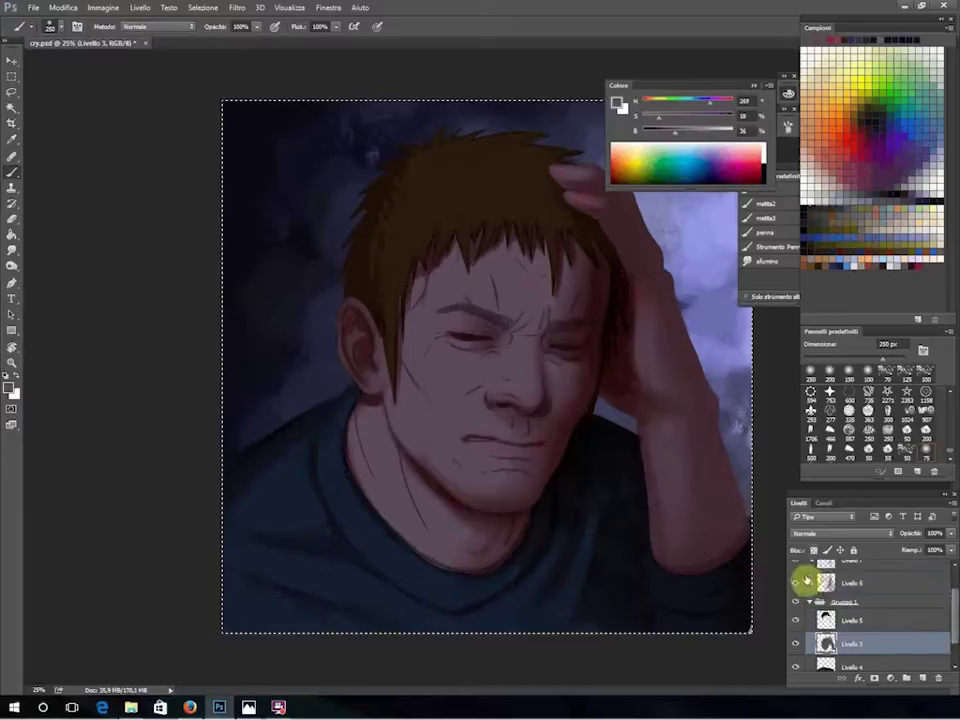
left_click(803, 578)
left_click(874, 261)
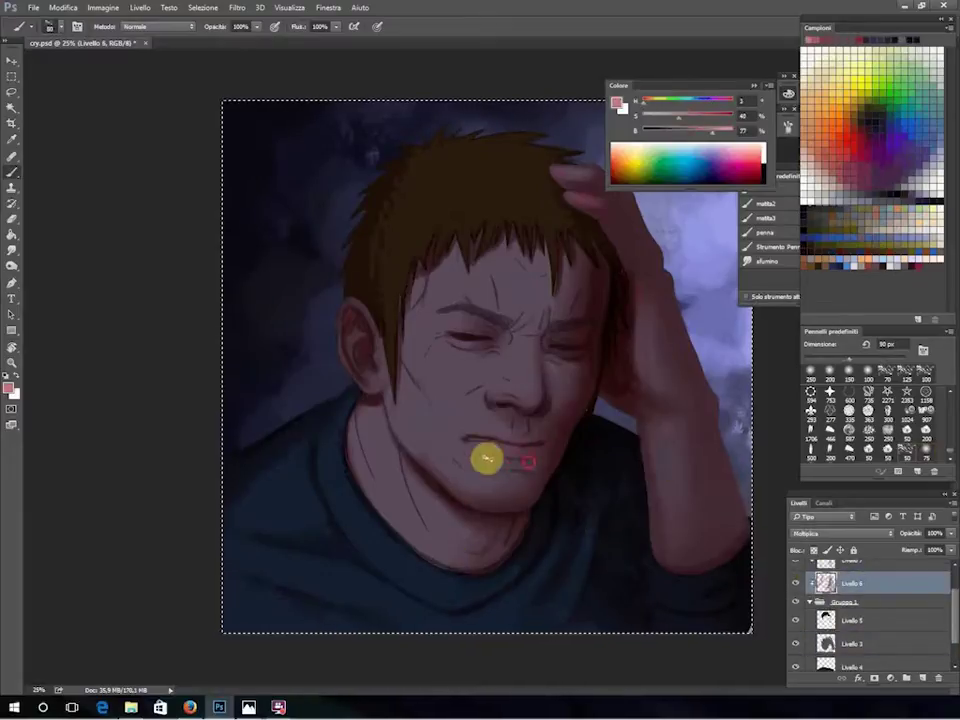
key("ctrl+shift+alt+n")
left_click(532, 488, "alt")
key("bracketleft")
key("bracketleft")
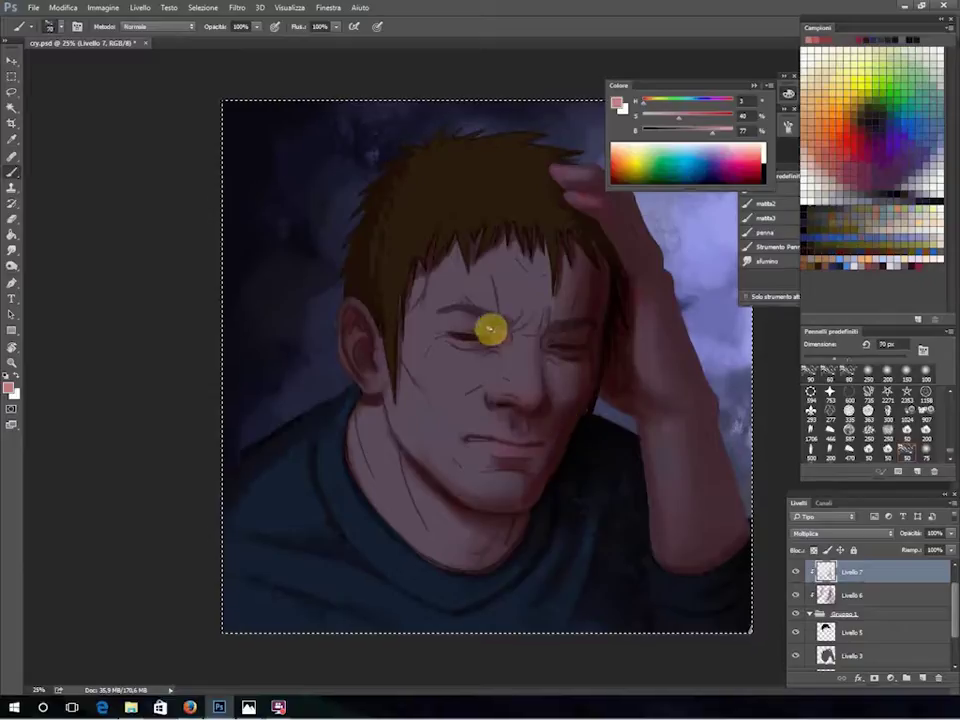
key("bracketright")
key("bracketright")
key("bracketright")
key("bracketleft")
key("bracketleft")
key("bracketleft")
left_click(532, 308)
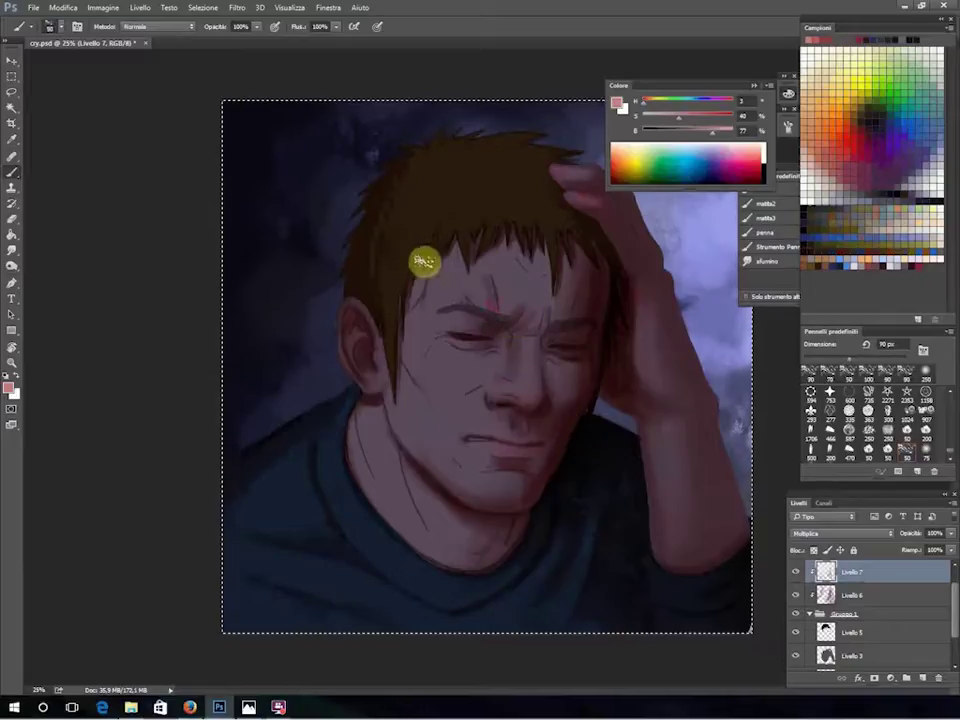
key("bracketright")
key("bracketright")
key("bracketright")
left_click(400, 366)
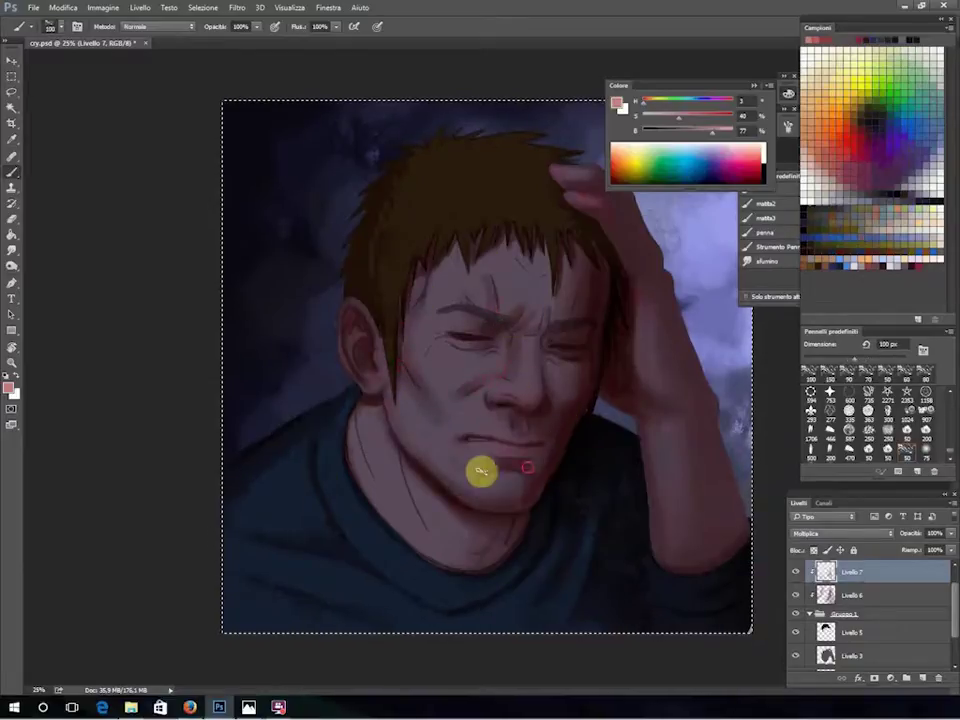
Erase stray pink from the neck and chin, smudge the flush softer, and pick dark red on Livello 2.
key("e")
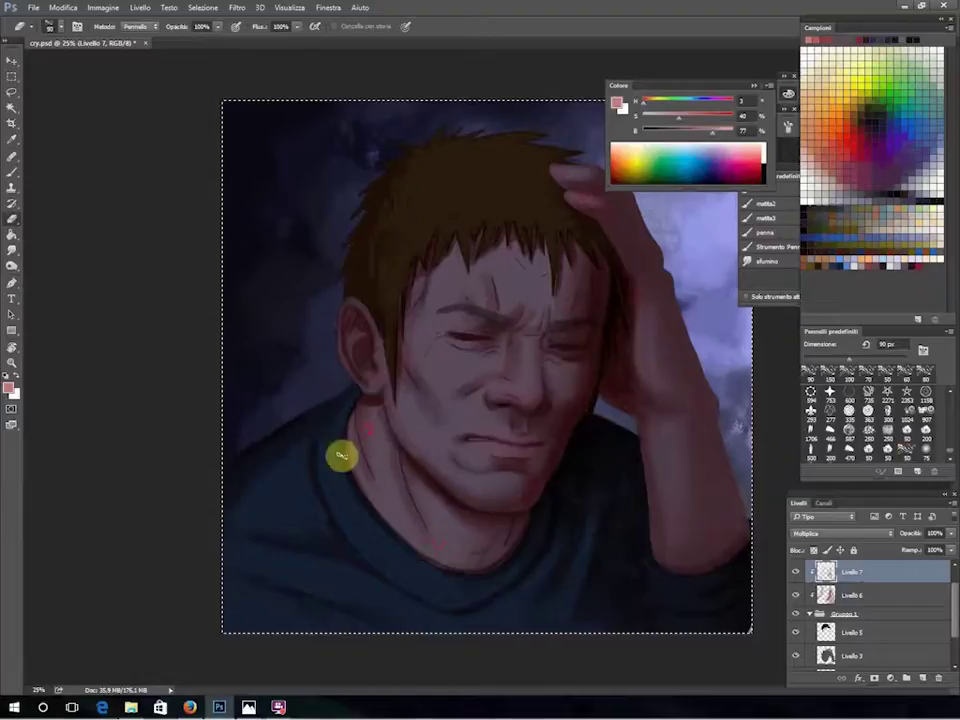
left_click(368, 430)
left_click(440, 545)
key("b")
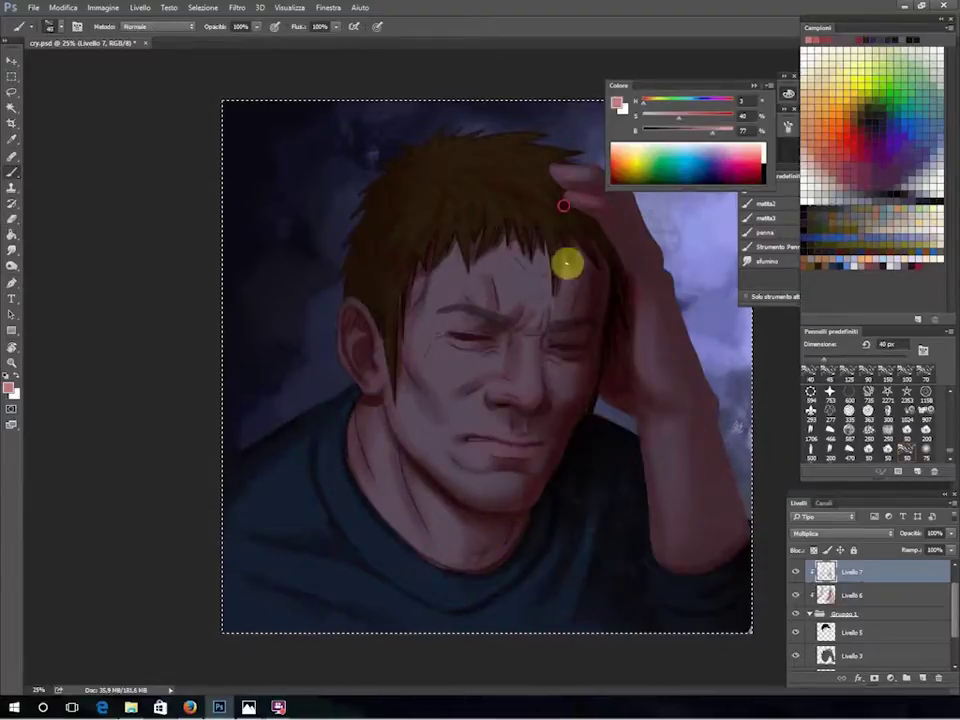
key("alt+bracketleft")
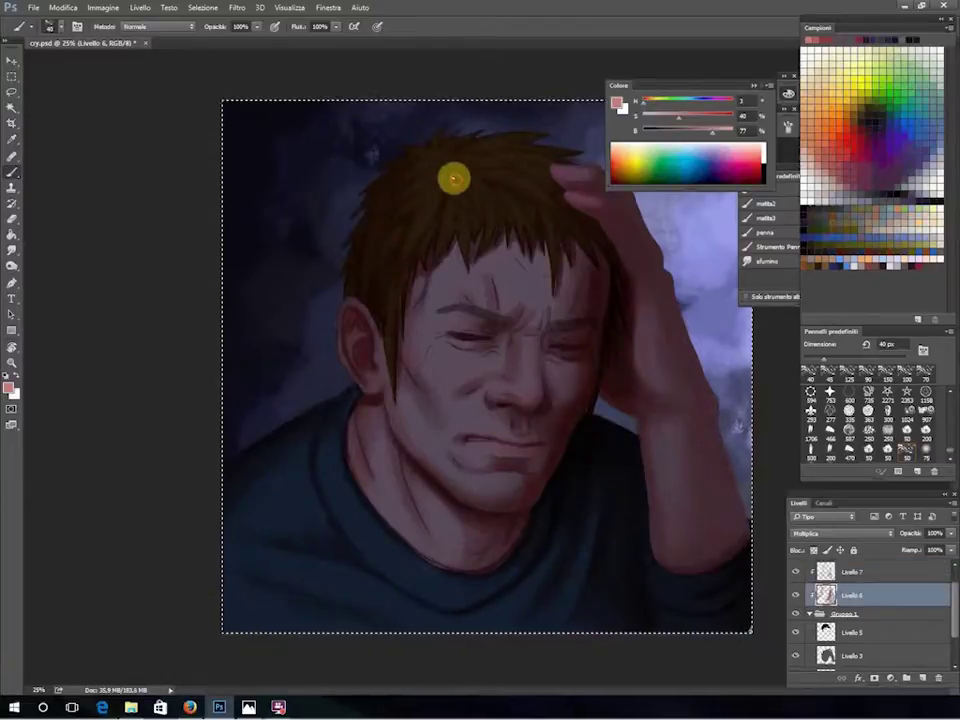
key("alt+bracketright")
key("r")
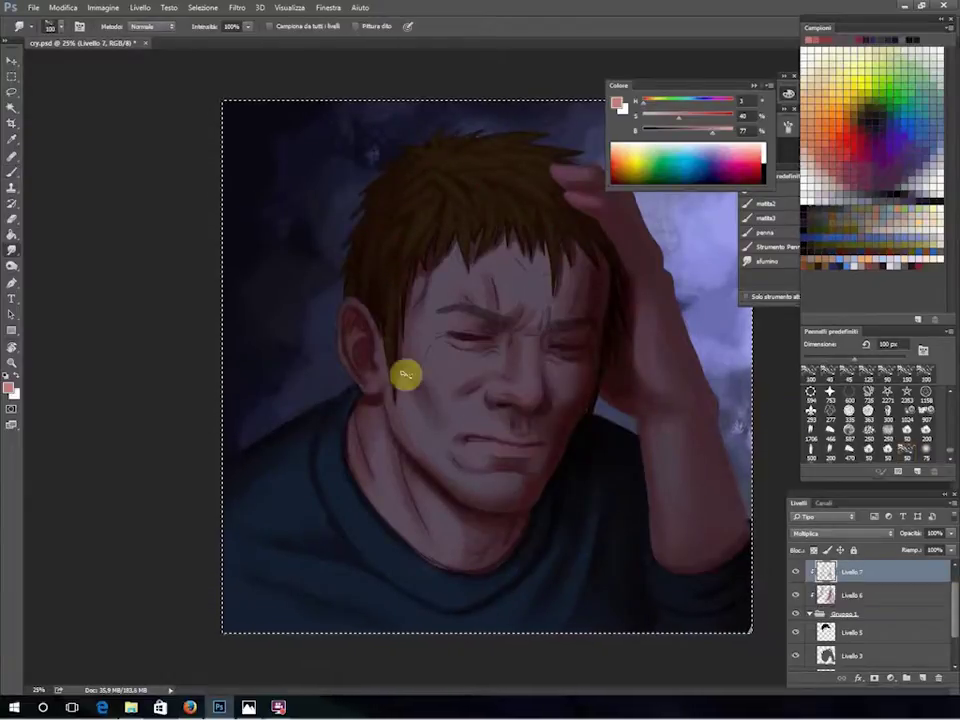
left_click(825, 611)
left_click(861, 261)
key("b")
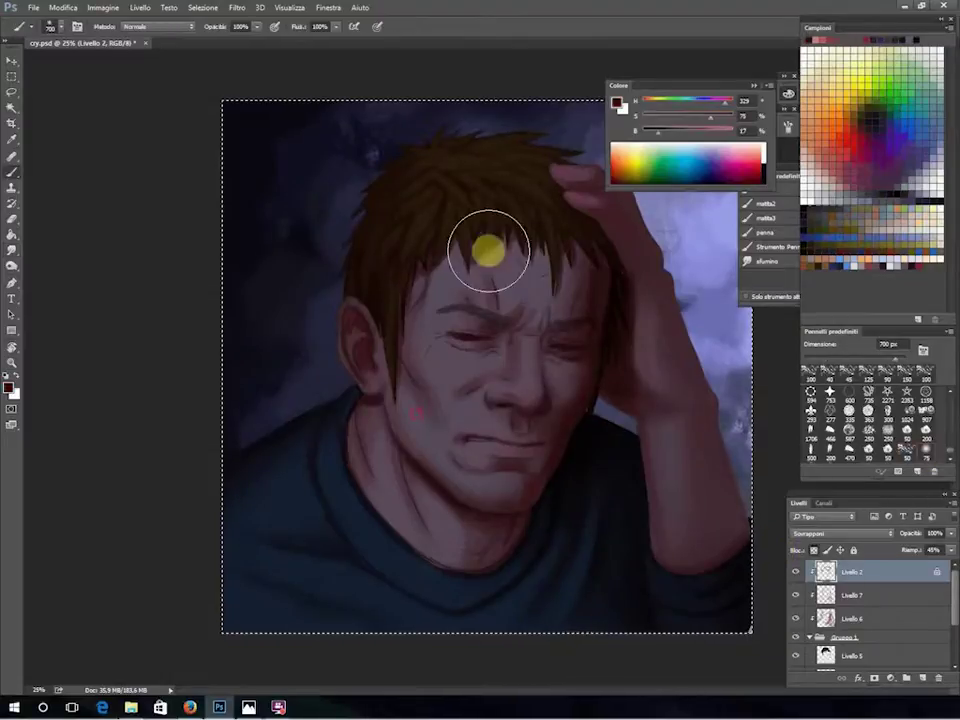
Add a dark blue Colore scherma (Color Dodge) glow layer at the top of the stack.
left_click(878, 253)
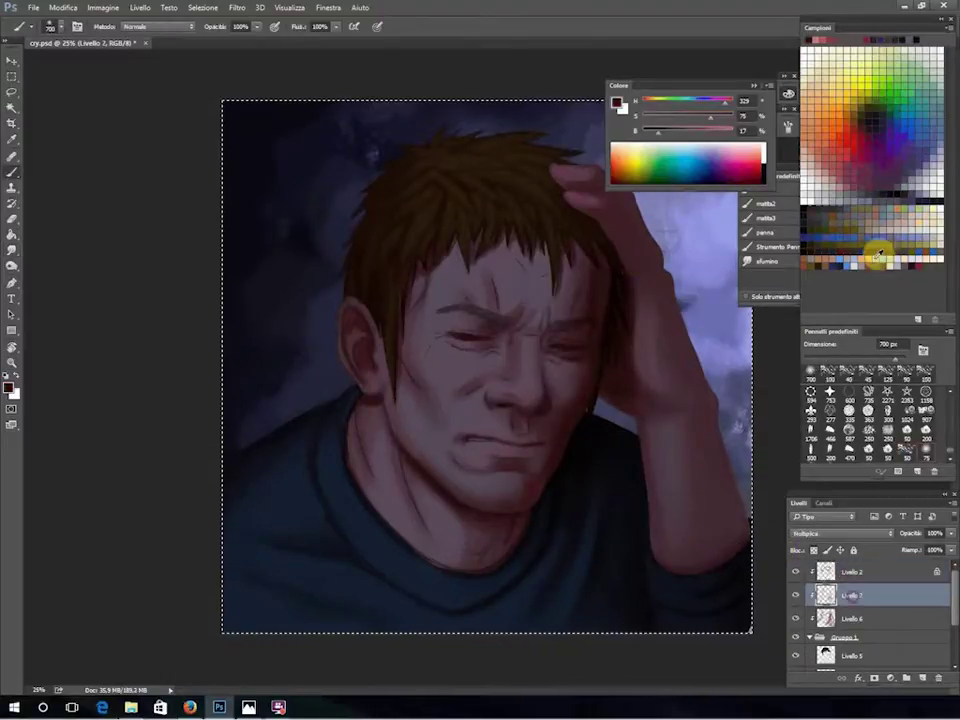
left_click(920, 679, "ctrl")
key("shift+alt+d")
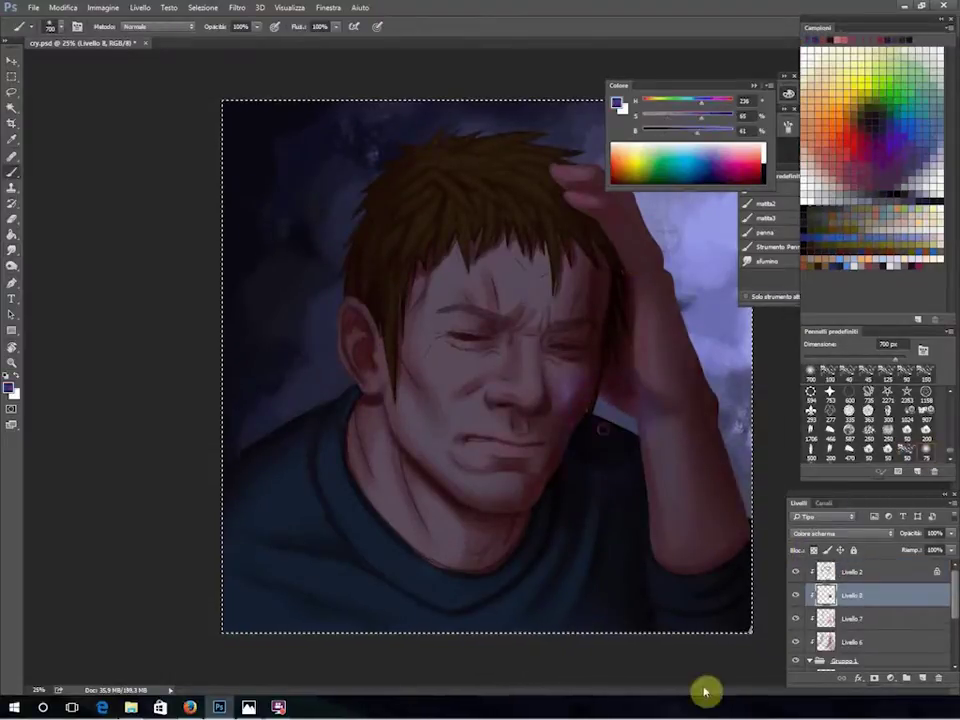
left_click_drag(845, 595, 851, 566)
left_click_drag(610, 425, 593, 634)
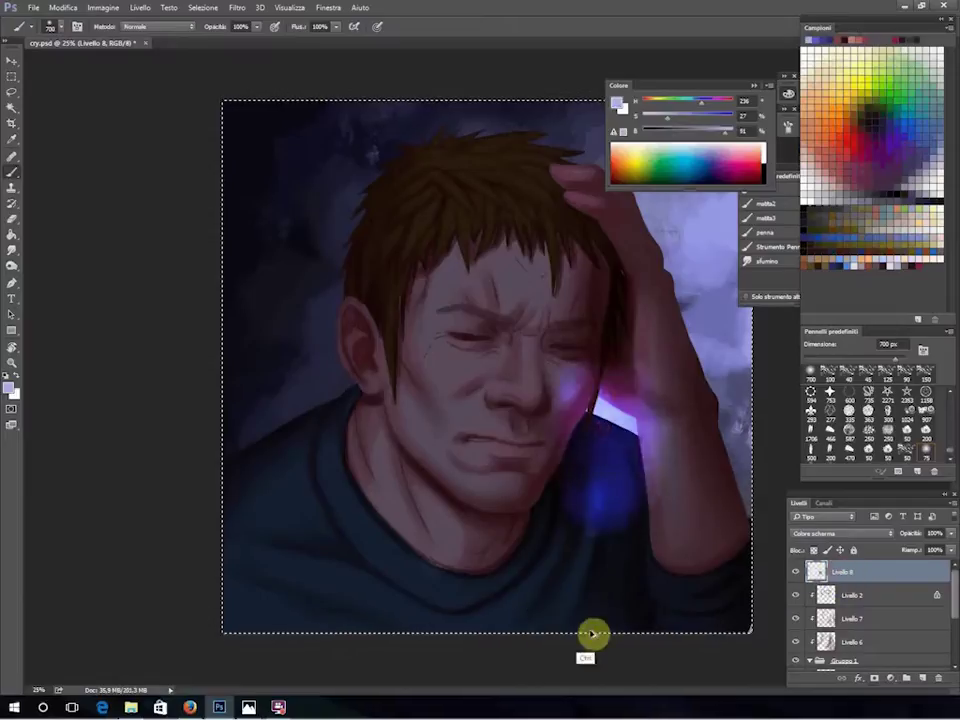
left_click(840, 533)
left_click(798, 379)
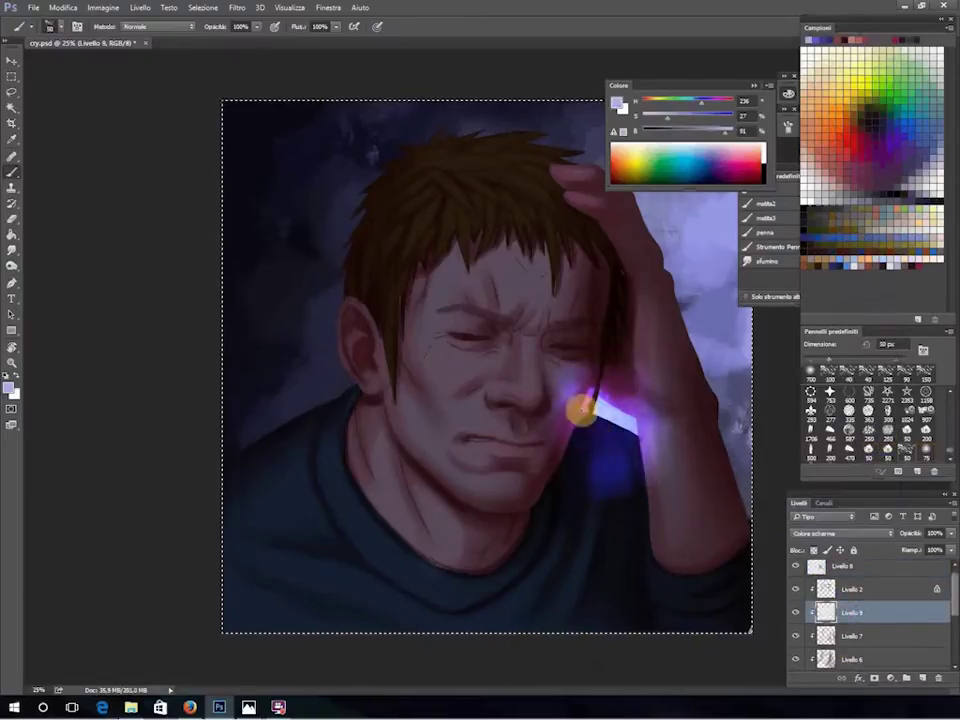
Paint purple glow along the cheek, the hand's edge and the tops of the fingers.
left_click_drag(593, 400, 555, 467)
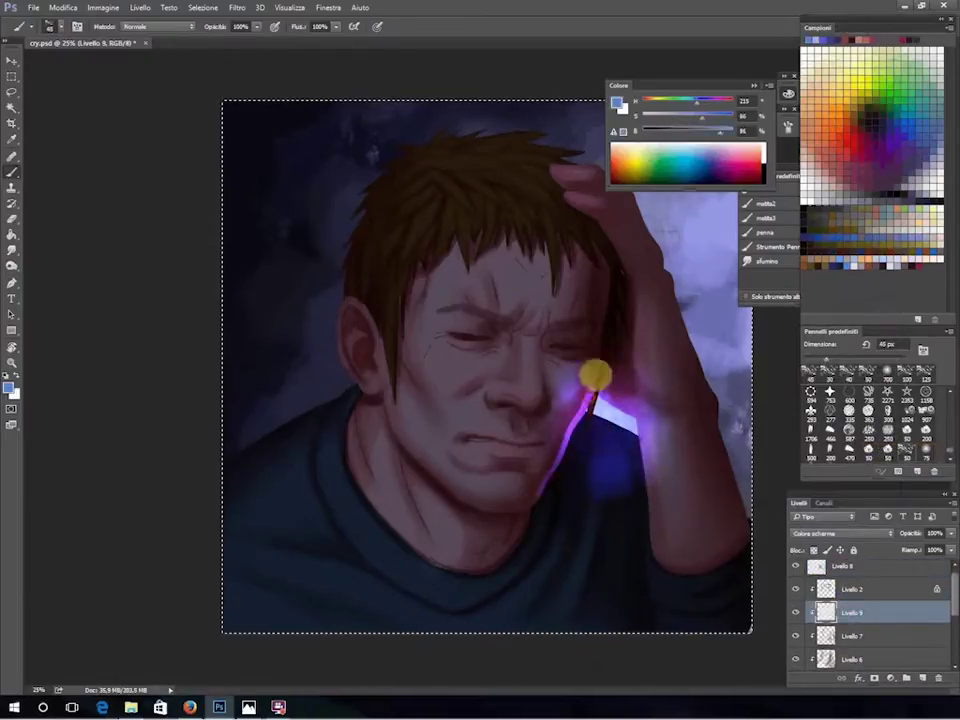
left_click_drag(651, 279, 748, 525)
key("F6")
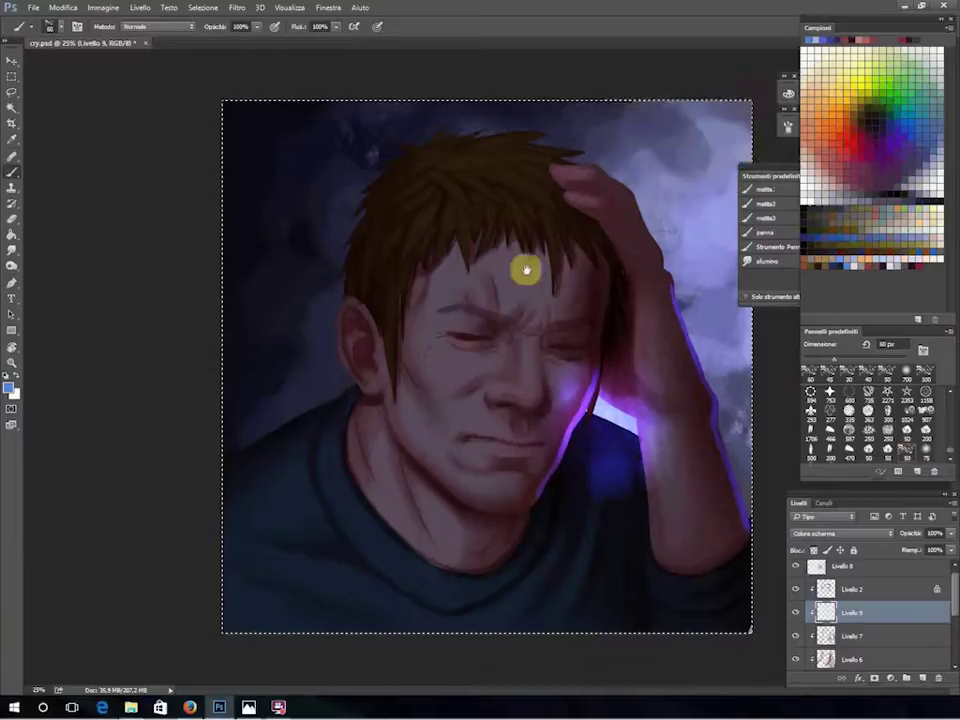
key("f")
key("bracketleft")
key("bracketleft")
left_click_drag(557, 323, 591, 343)
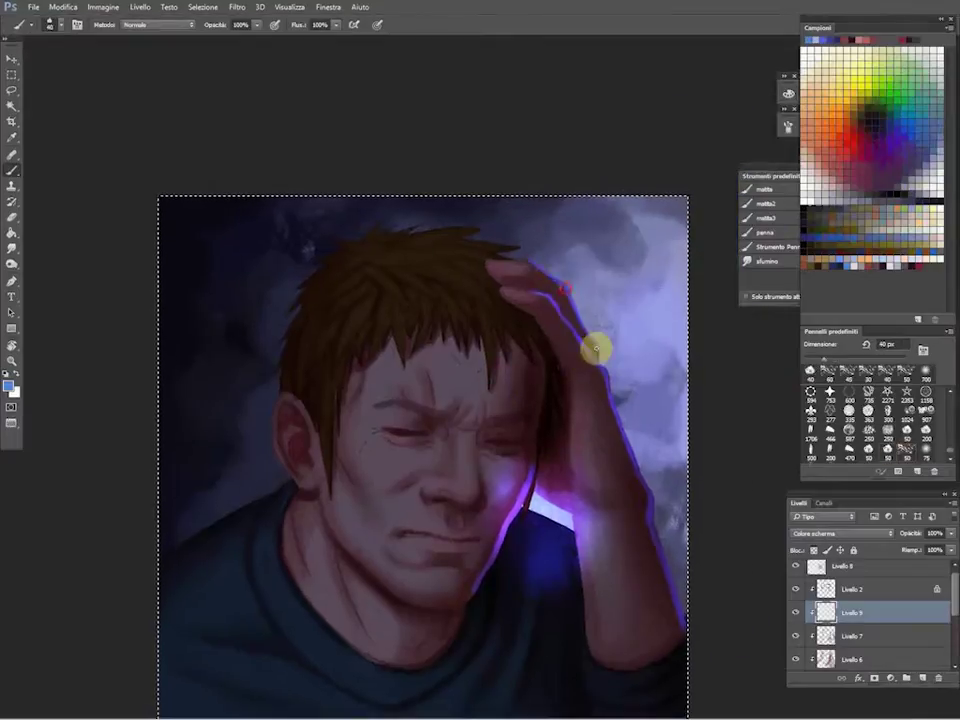
On the glow layer, paint a light lavender streak down from the glowing hand.
key("e")
scroll(947, 638, "down", 5)
left_click(850, 589)
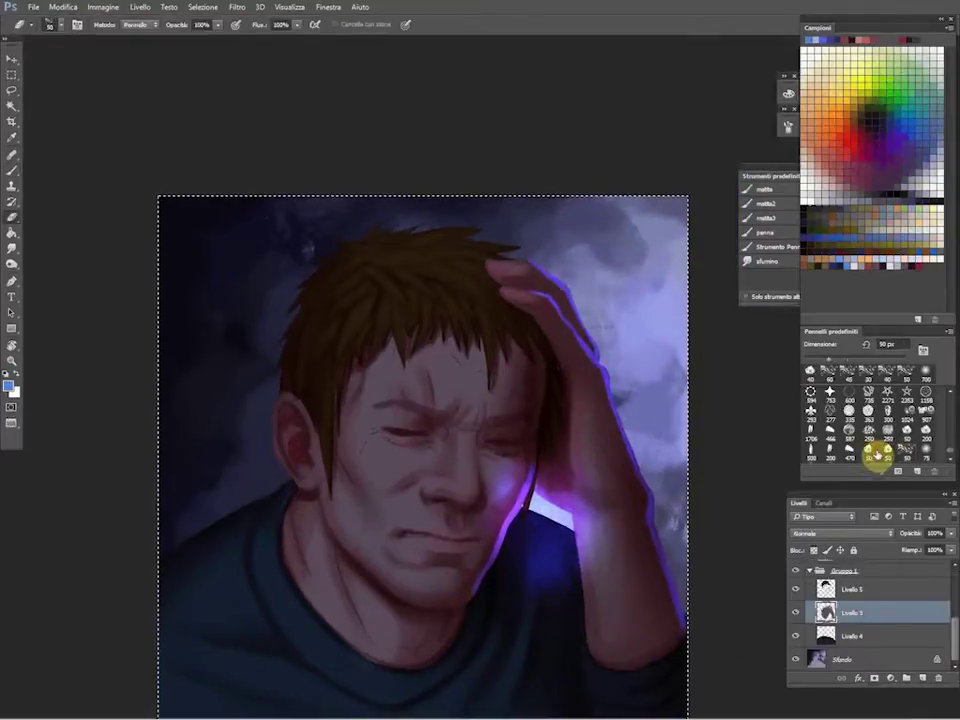
key("alt+bracketleft")
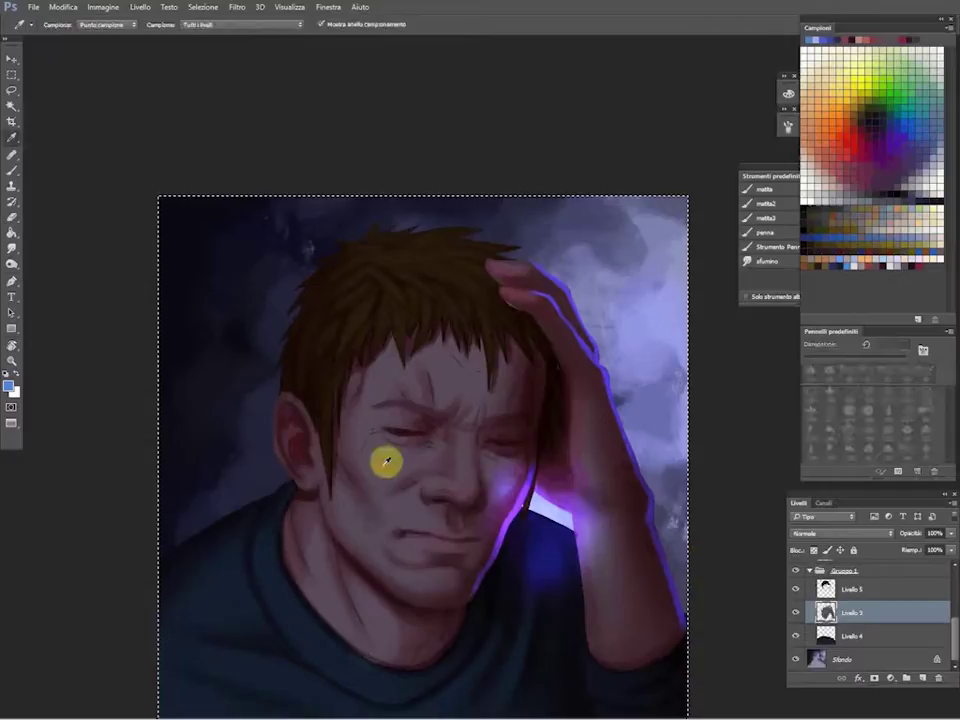
key("b")
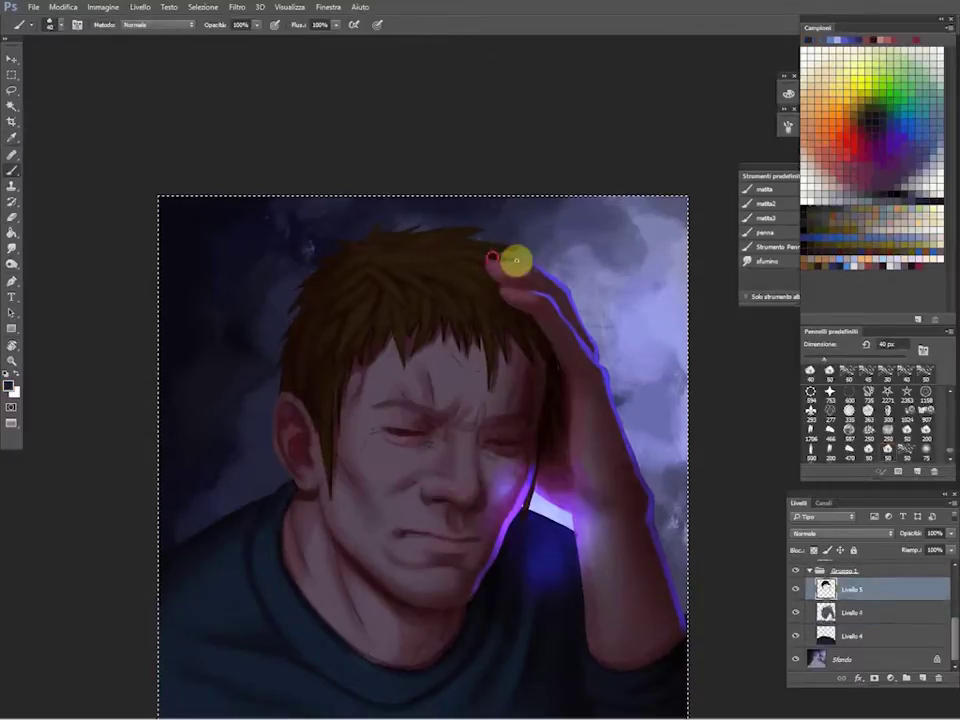
scroll(868, 611, "up", 5)
left_click(860, 618)
left_click(506, 523, "alt")
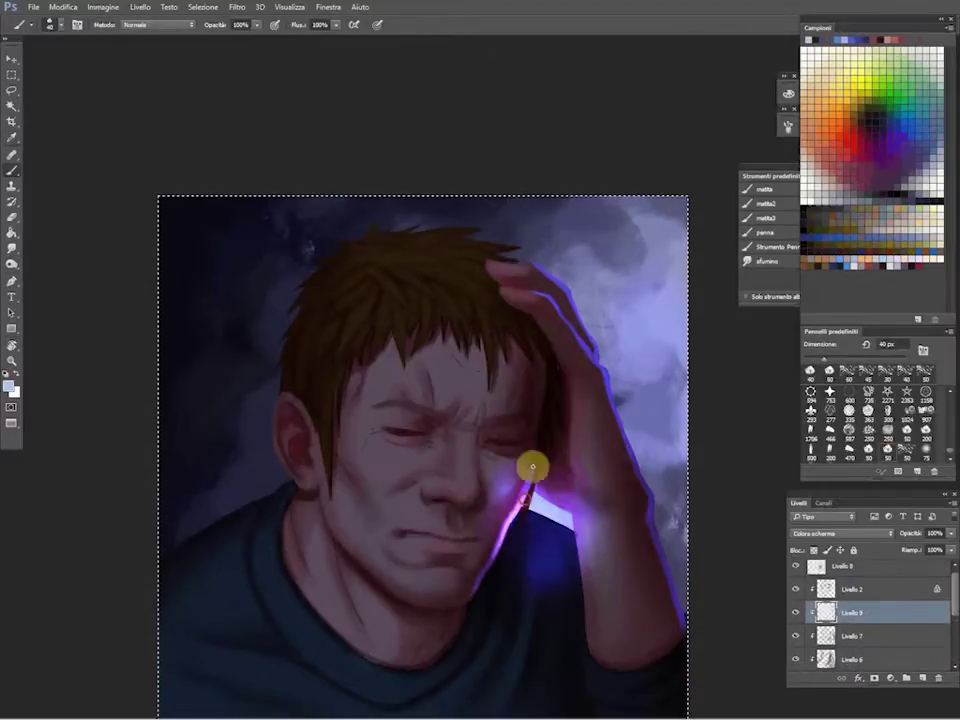
key("bracketright")
left_click_drag(537, 515, 541, 564)
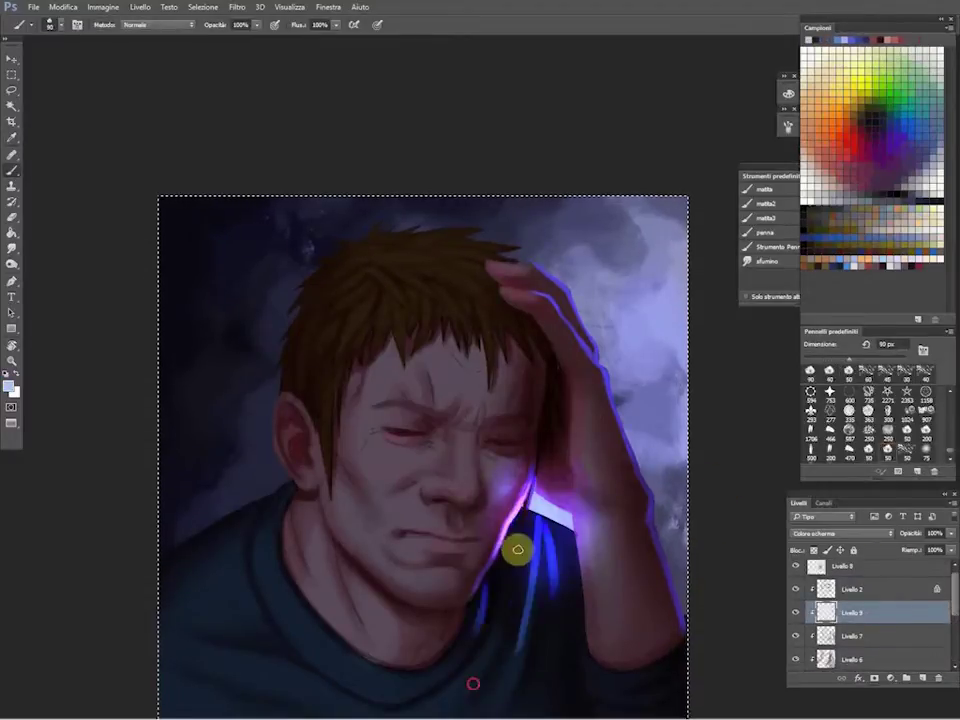
Paint a purple rim light along the hair's left edge with a 50 px brush.
key("ctrl+minus")
key("ctrl+shift+bracketright")
left_click(795, 573, "alt")
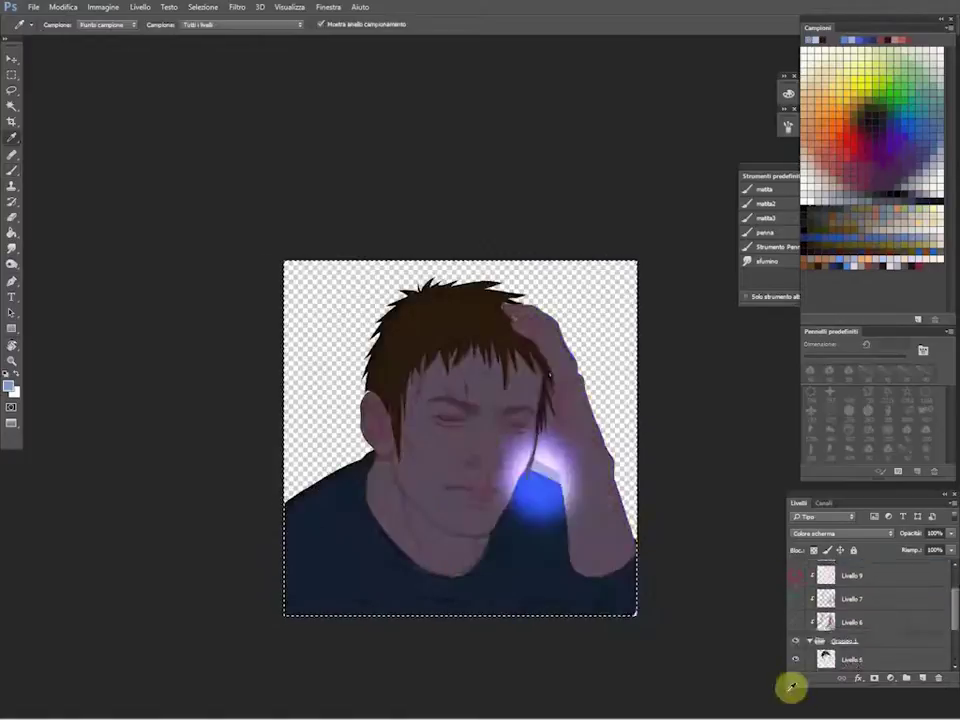
key("b")
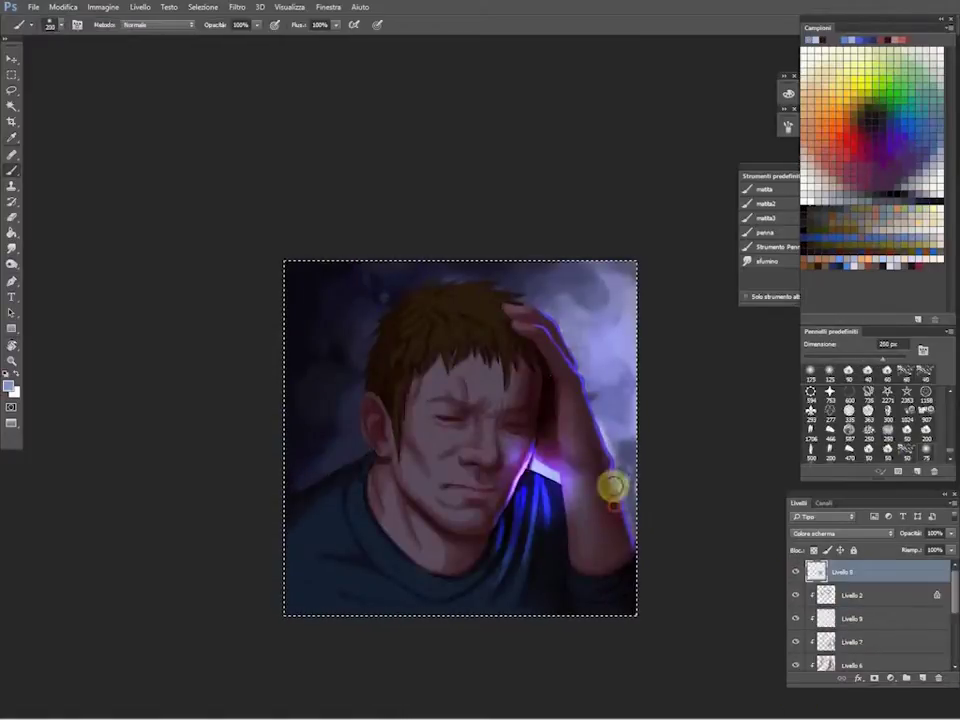
right_click(320, 450, "ctrl+alt")
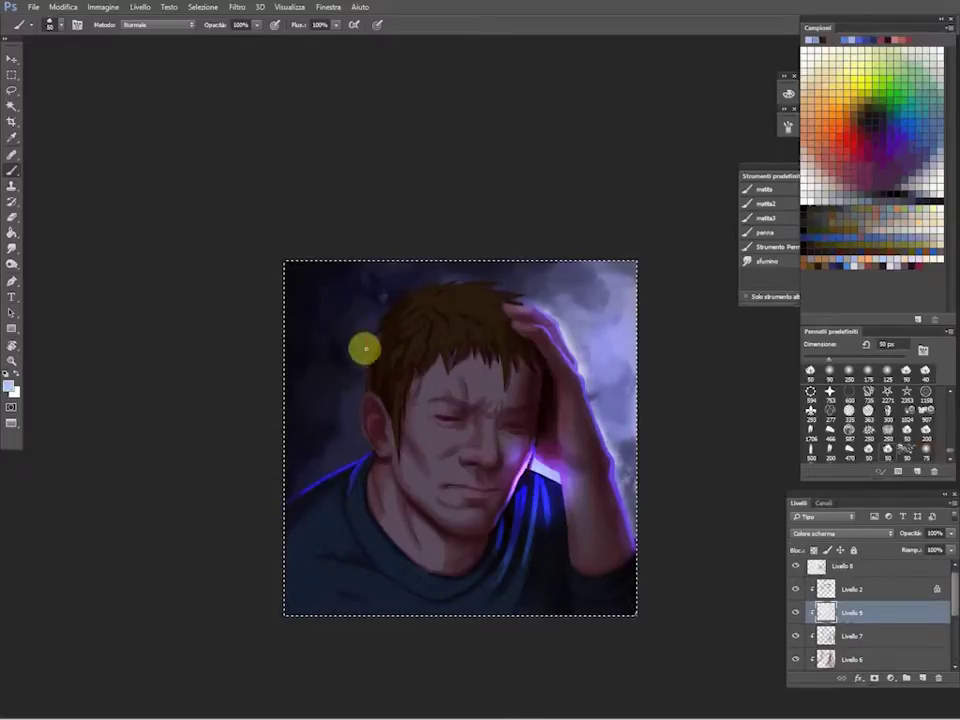
left_click_drag(364, 347, 407, 291)
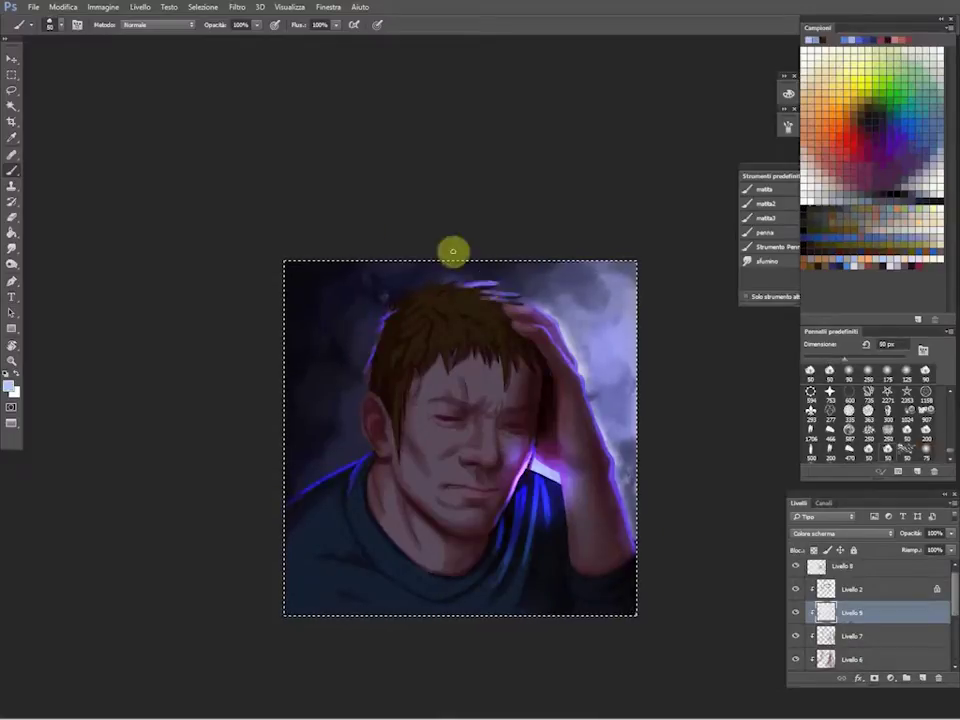
Smudge the shirt collar highlight and repaint blue streaks on the shirt near the hand.
key("ctrl+plus")
left_click(12, 248)
mouse_move(594, 336)
left_mouse_down()
mouse_move(549, 302)
mouse_move(579, 294)
left_mouse_up()
key("b")
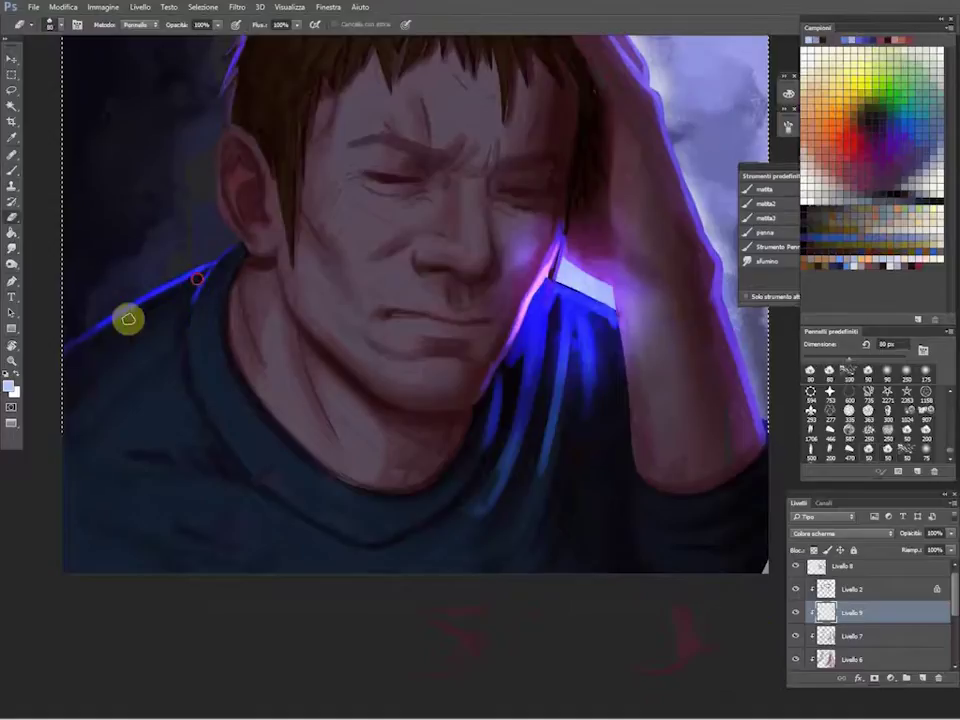
left_click_drag(129, 317, 270, 204)
left_click_drag(594, 300, 562, 383)
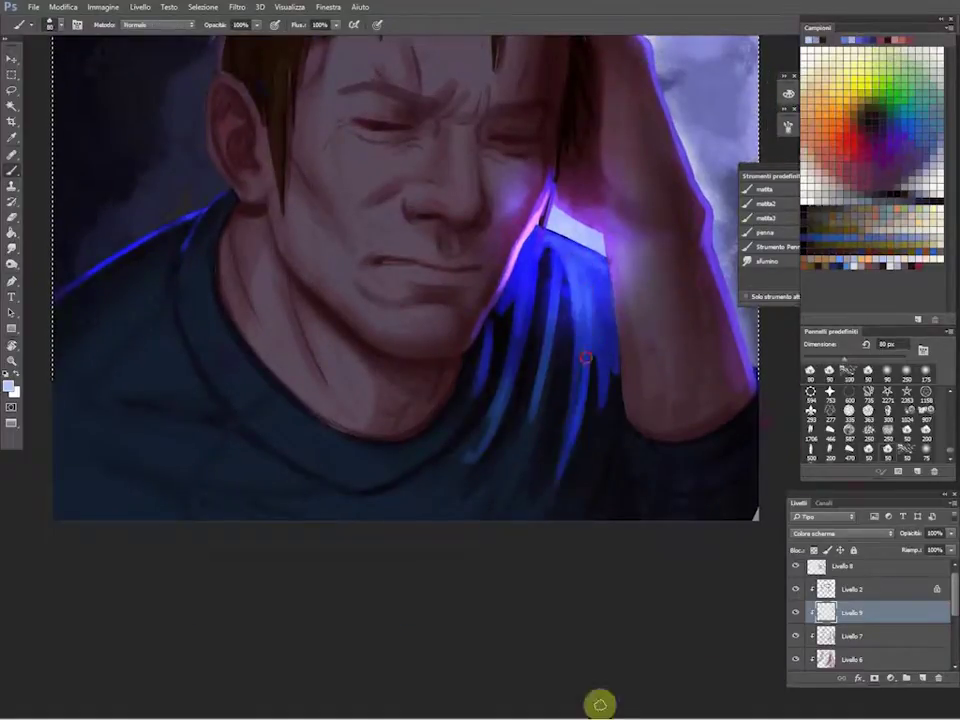
Fit the whole image in view and select the Sfondo background layer.
left_click_drag(366, 193, 400, 290)
left_click(805, 571)
key("e")
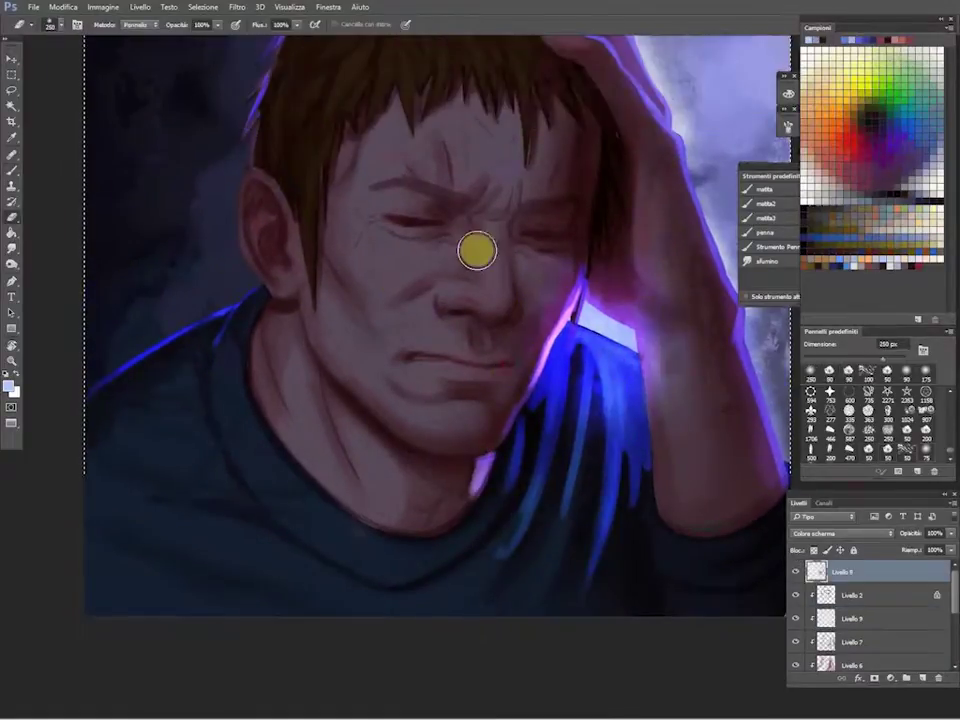
key("ctrl+0")
left_click(817, 655)
Brighten the upper-right background with a 900 px light grey brush.
key("b")
left_click_drag(619, 452, 328, 279)
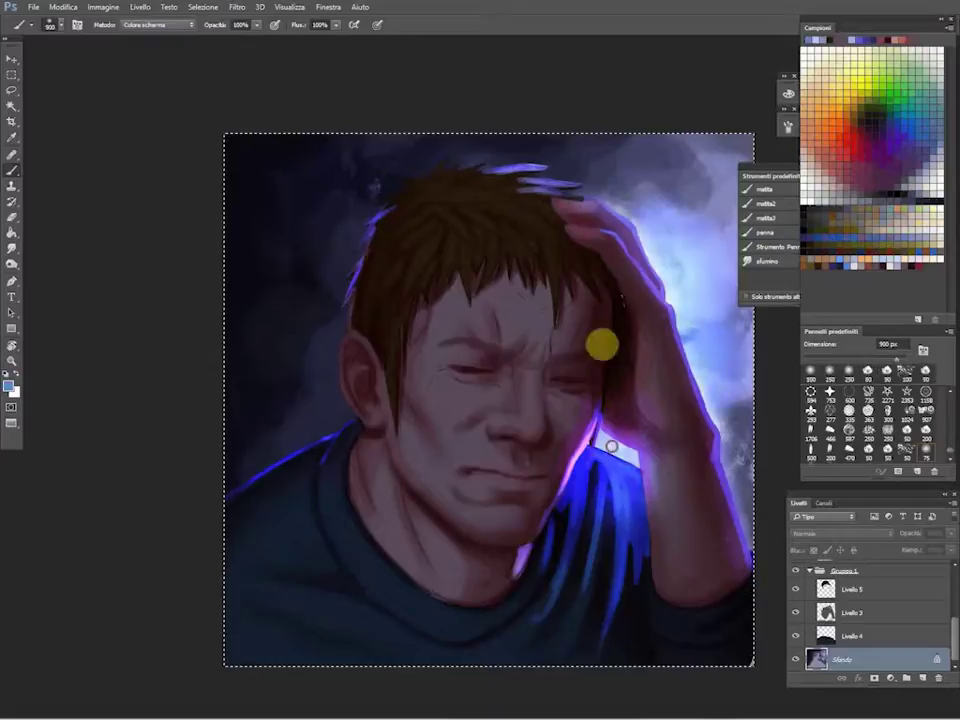
left_click(791, 130)
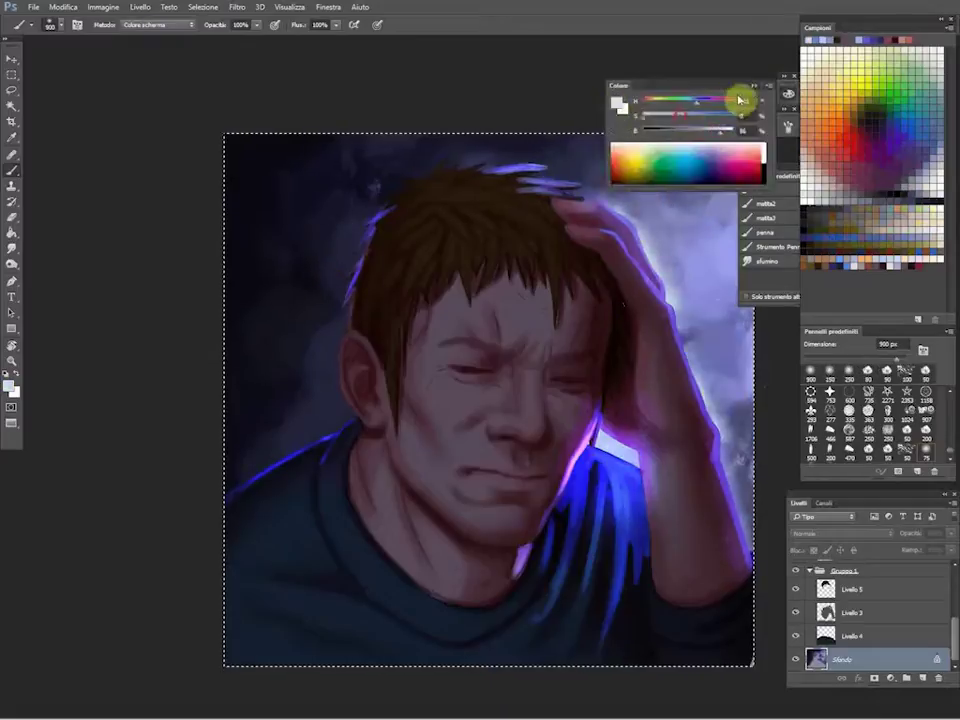
left_click(739, 96)
left_click_drag(617, 424, 649, 197)
Create a new layer clipped to the one below and set the brush mode to Normale.
scroll(900, 600, "up", 5)
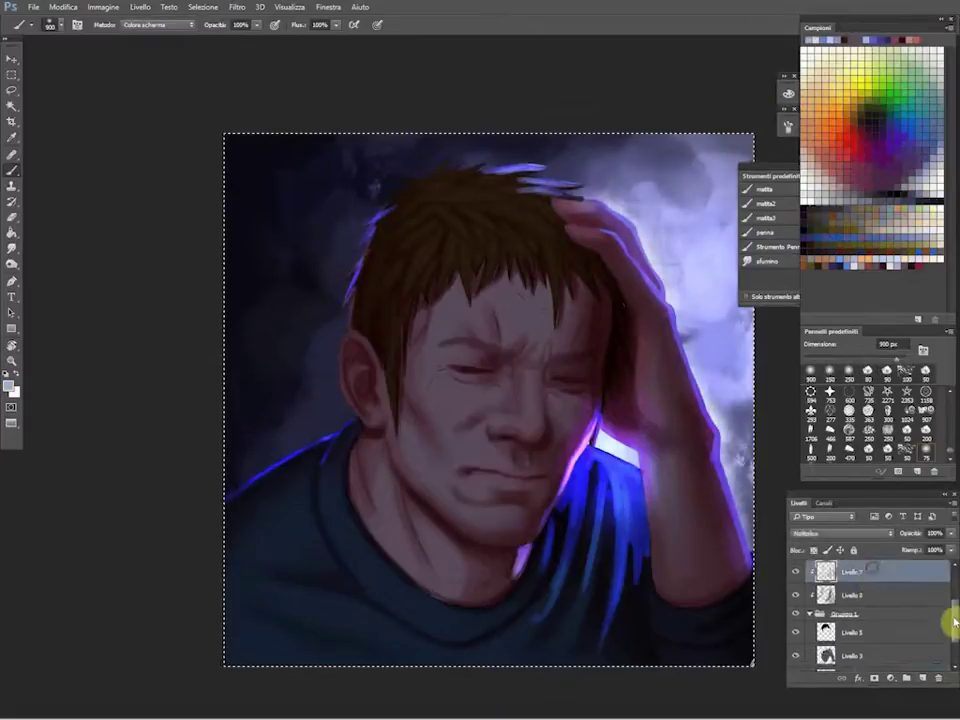
left_click(870, 610)
left_click(918, 678)
left_click(788, 92)
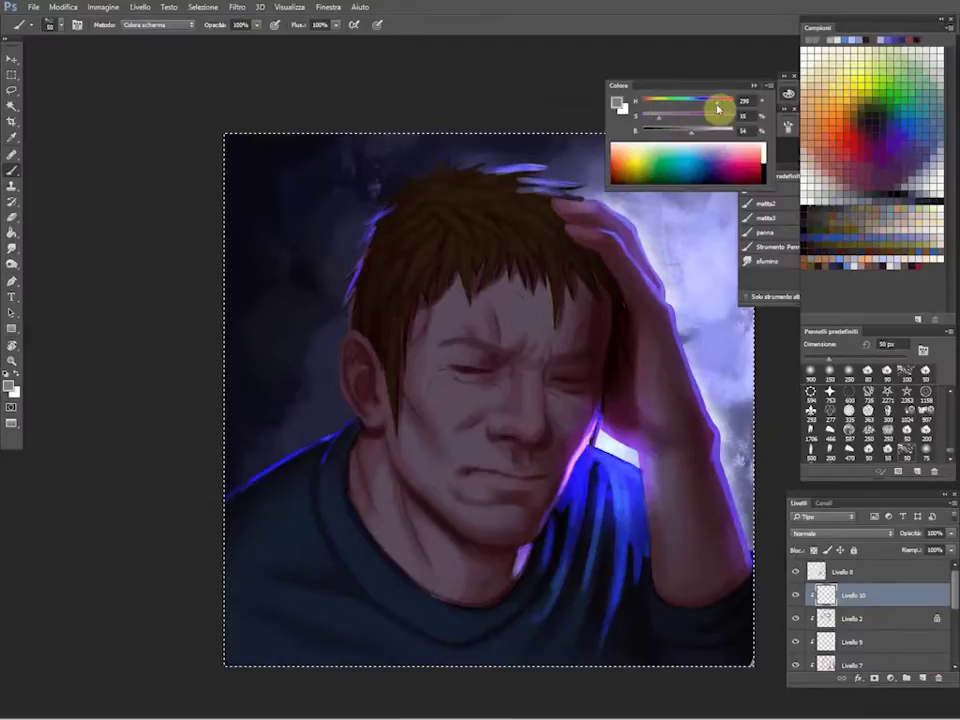
left_click(157, 24)
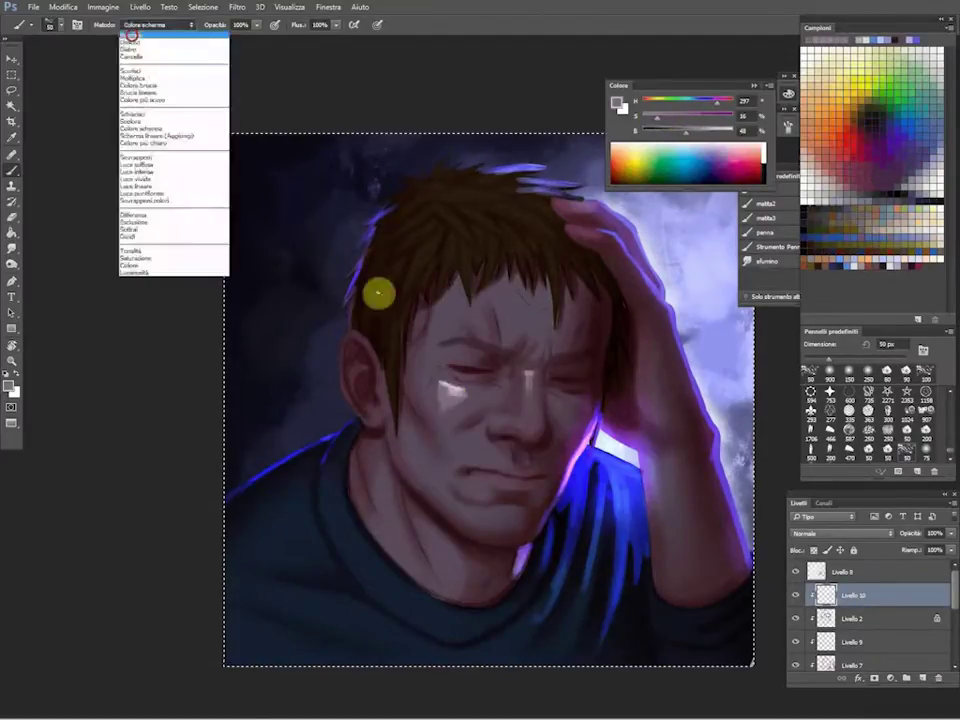
left_click(130, 36)
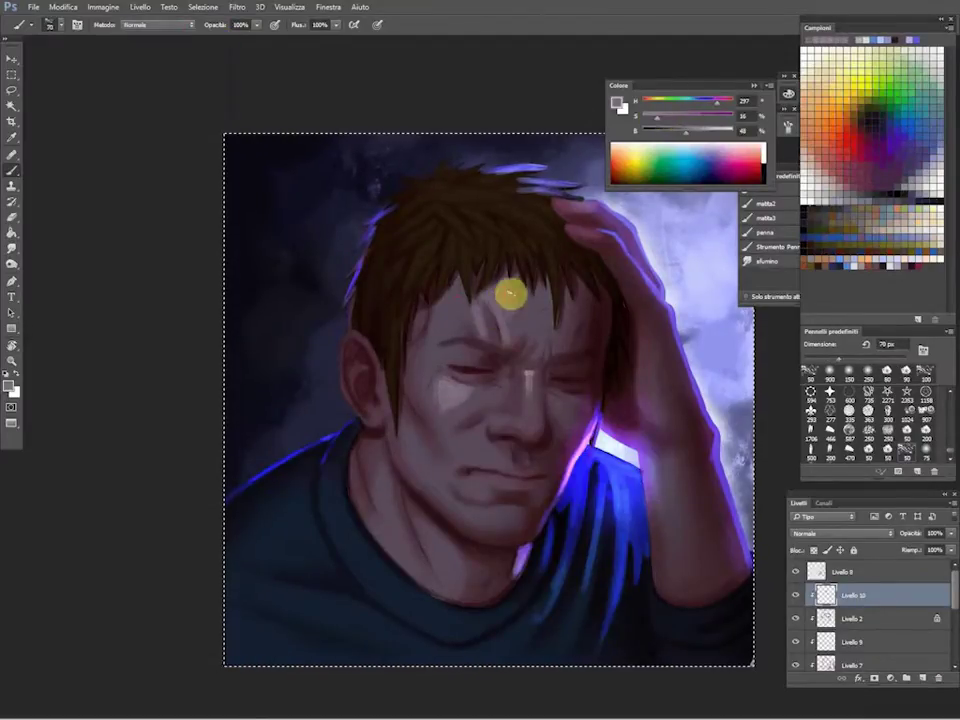
Sample warm skin colours at saturation 43 and paint the face on Livello 10 with a 45 px brush.
key("alt+comma")
left_click(444, 316, "alt")
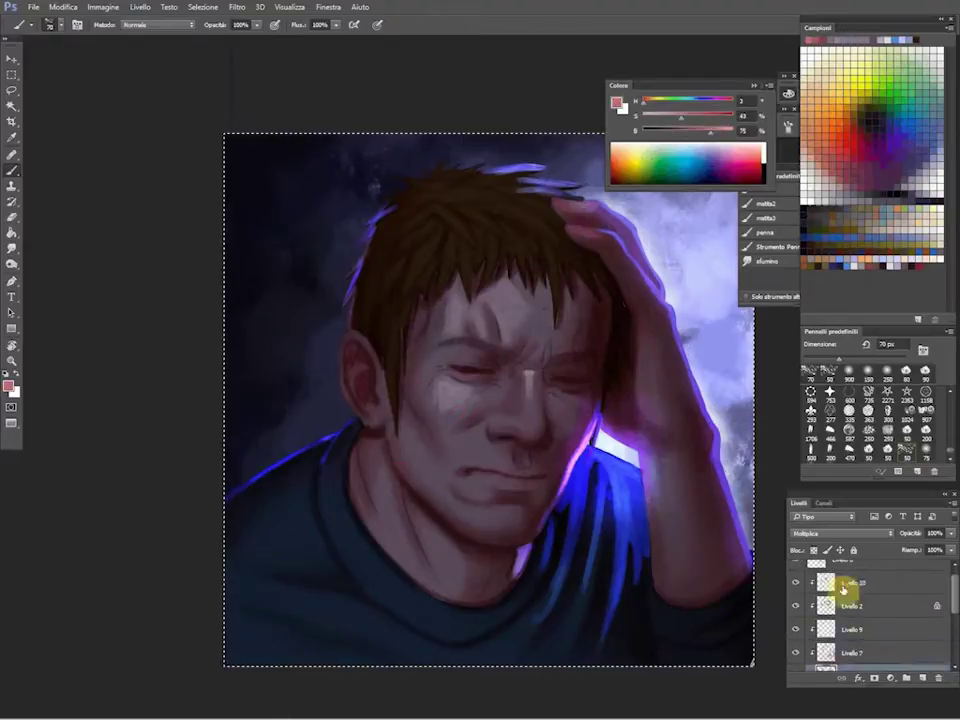
left_click(842, 584)
left_click(450, 386, "alt")
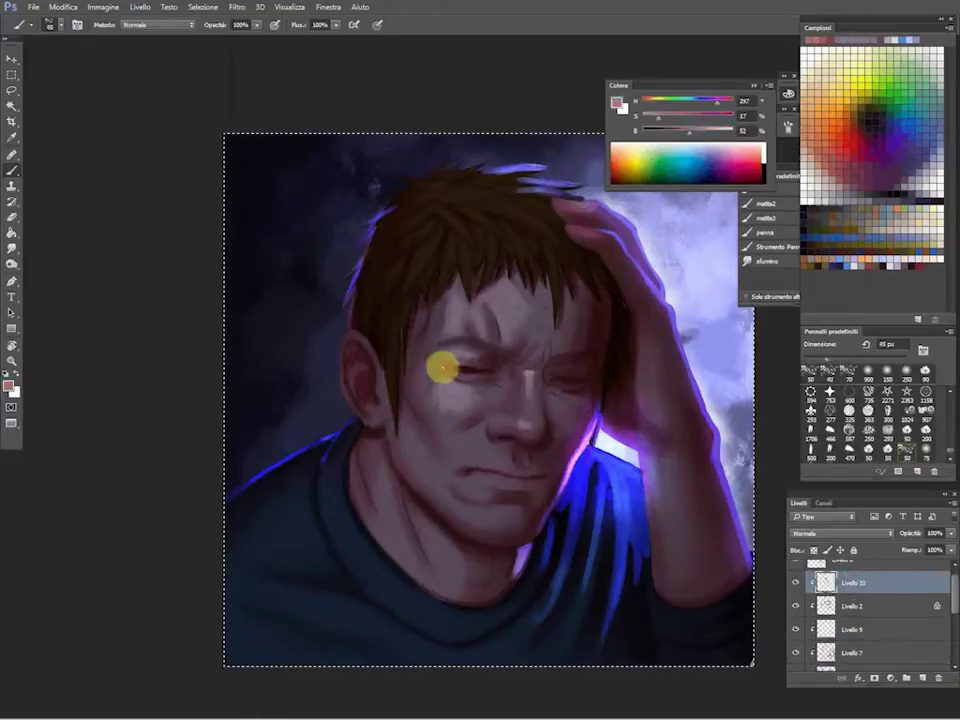
key("bracketright")
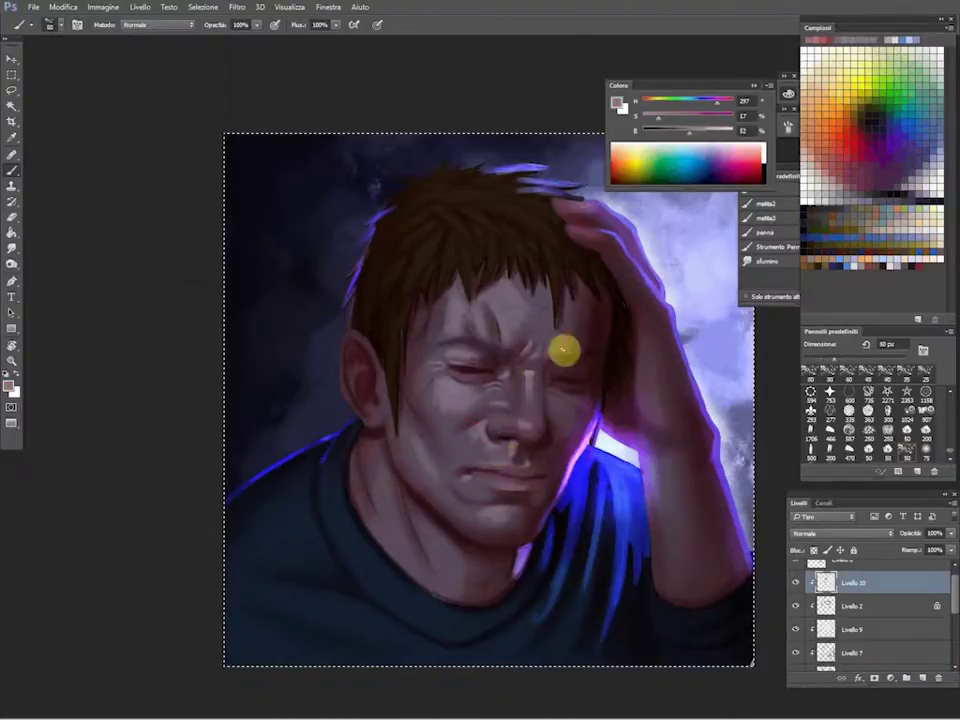
left_click(550, 405, "alt")
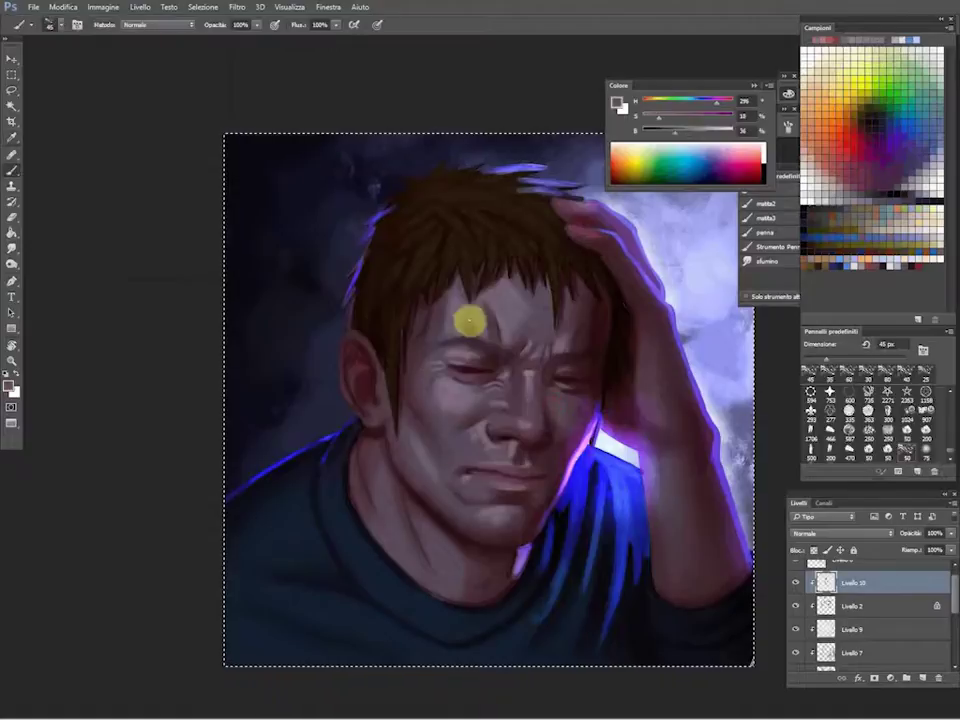
Apply a Color Balance adjustment and dismiss the Hue/Saturation dialog.
key("ctrl+b")
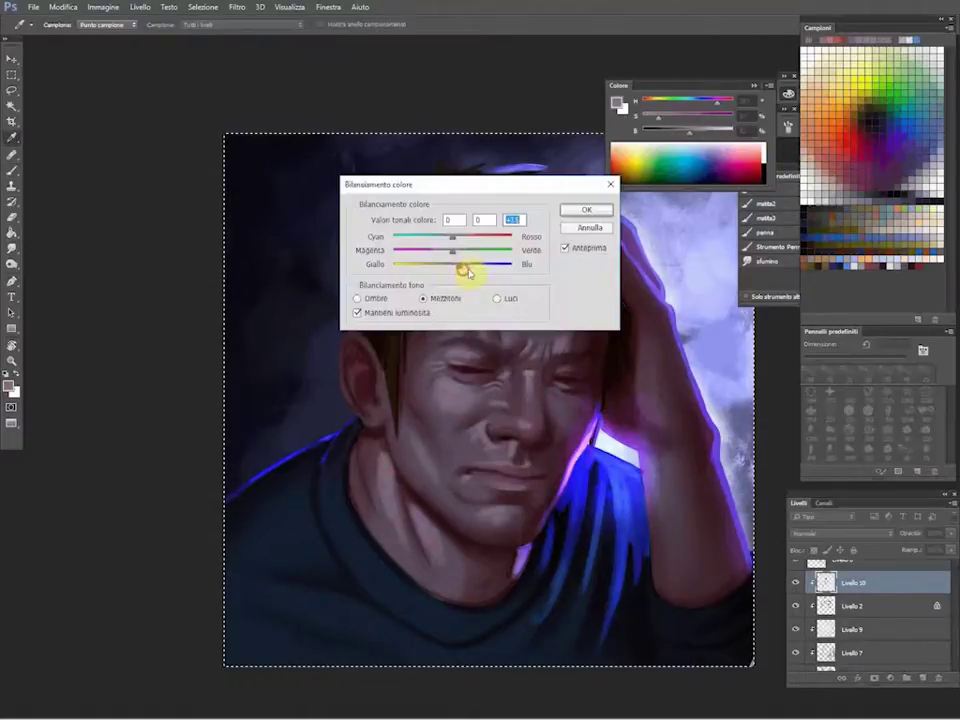
key("Return")
key("ctrl+u")
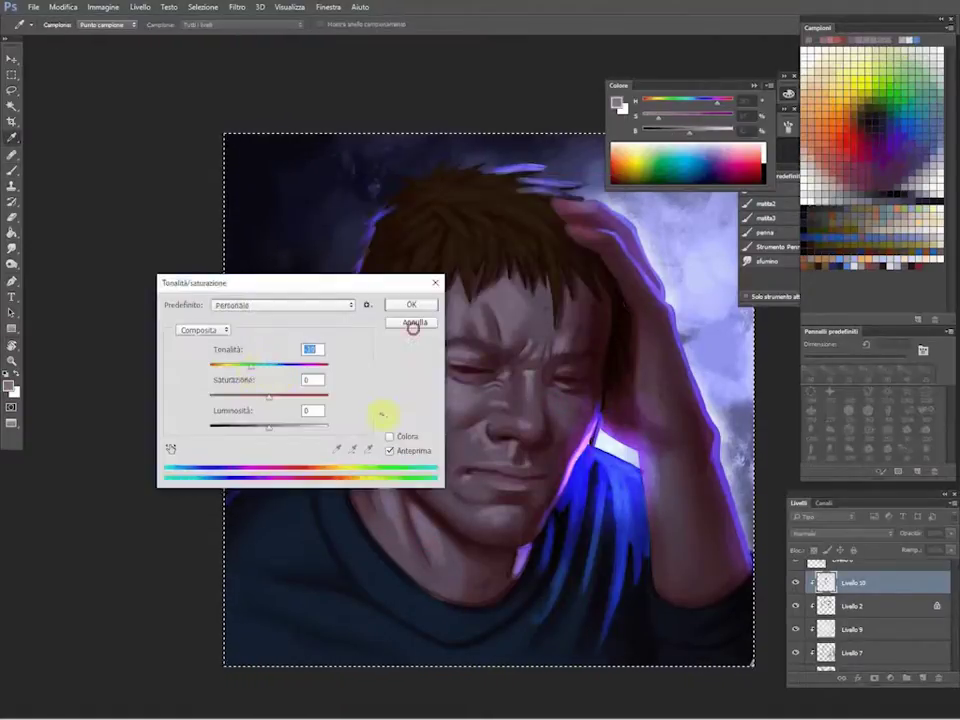
key("b")
left_click(717, 103)
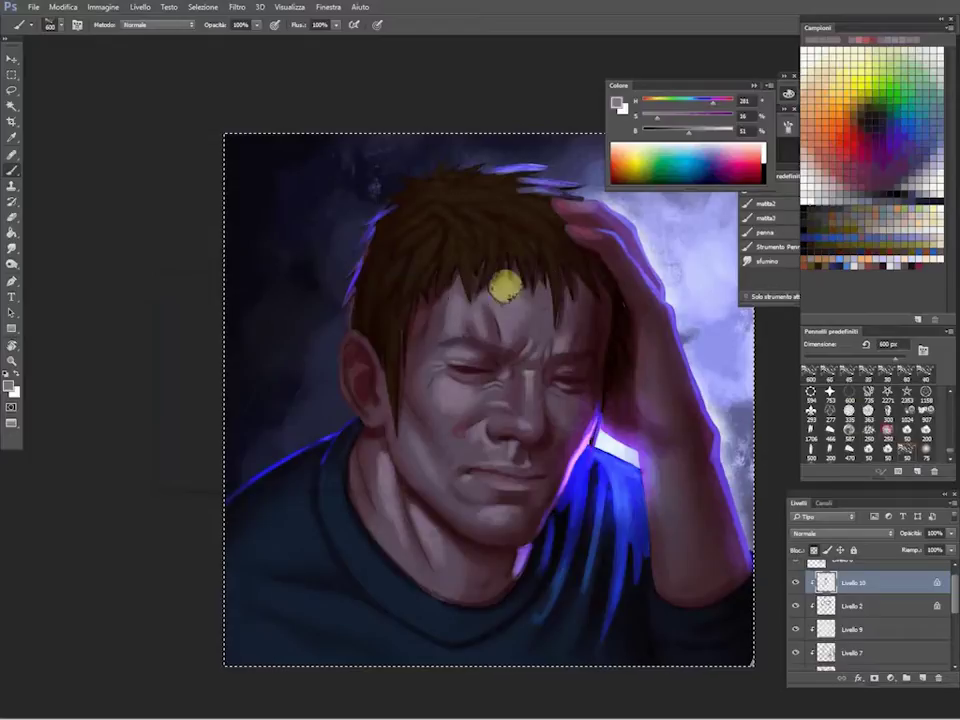
Sample the cheek colour and change it to a light lavender for face highlights.
left_click(562, 440, "alt")
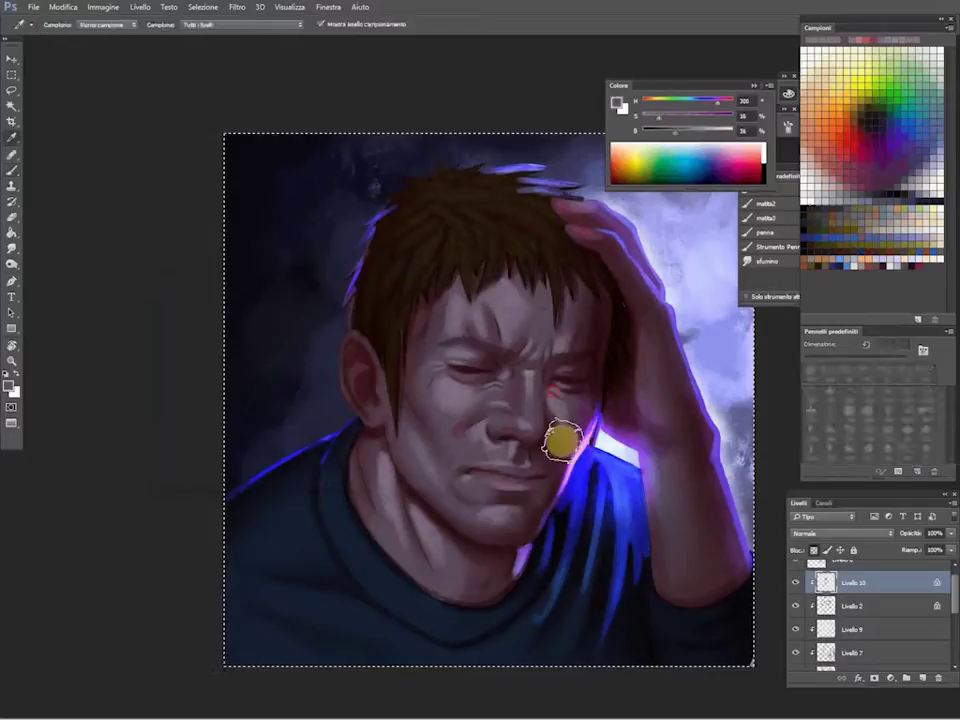
left_click(697, 140)
left_click(660, 118)
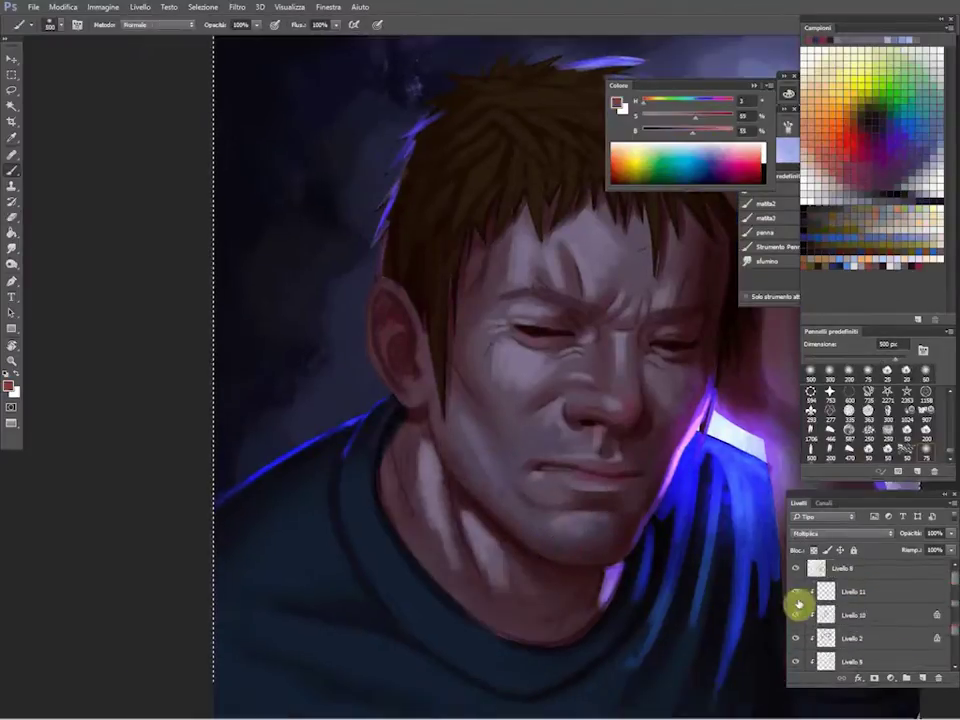
Try Multiply brush blending on Livello 10, then return the brush to Normal.
left_click(798, 603)
left_click(155, 24)
left_click(140, 74)
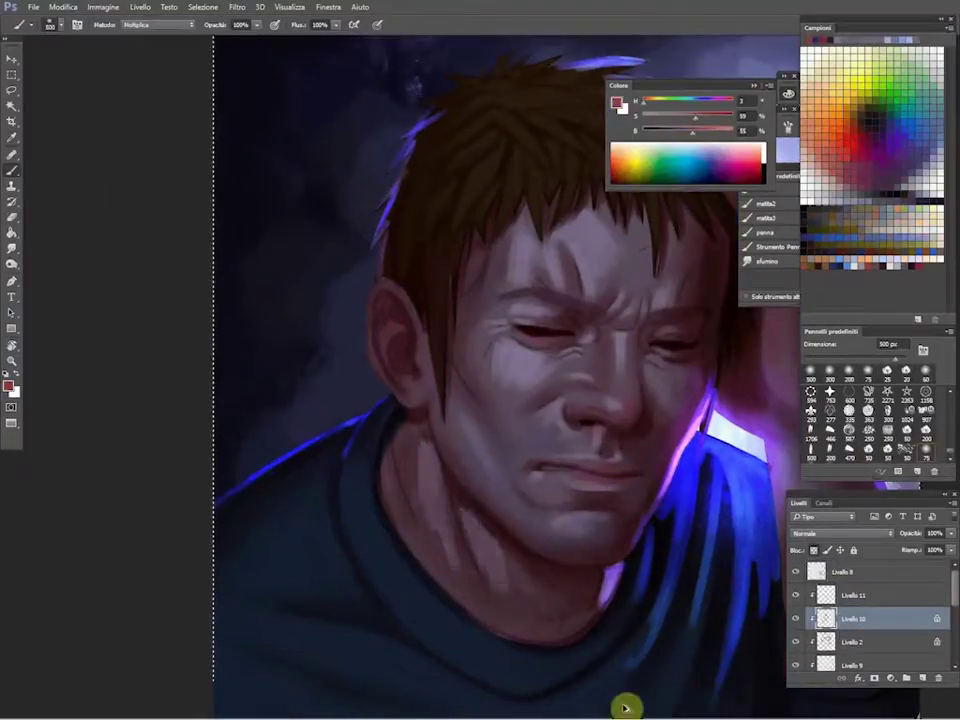
scroll(535, 381, "up", 3)
left_click(155, 24)
left_click(140, 38)
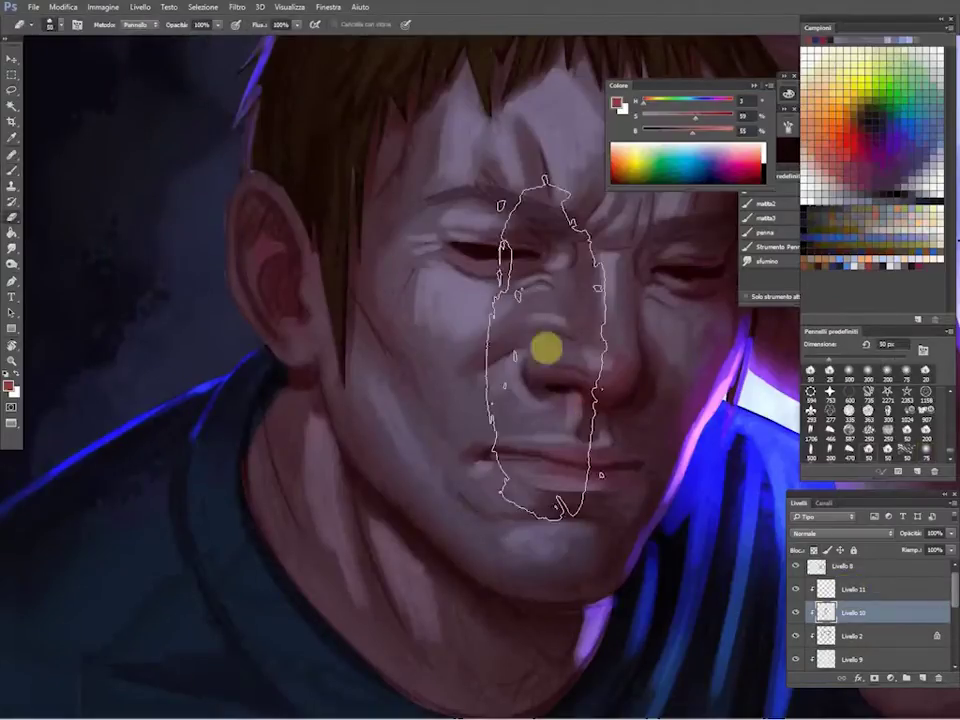
Sample a colour from the painting with the Eyedropper and return to the Brush.
key("i")
left_click(545, 381)
scroll(703, 598, "down", 4)
scroll(649, 257, "down", 2)
key("b")
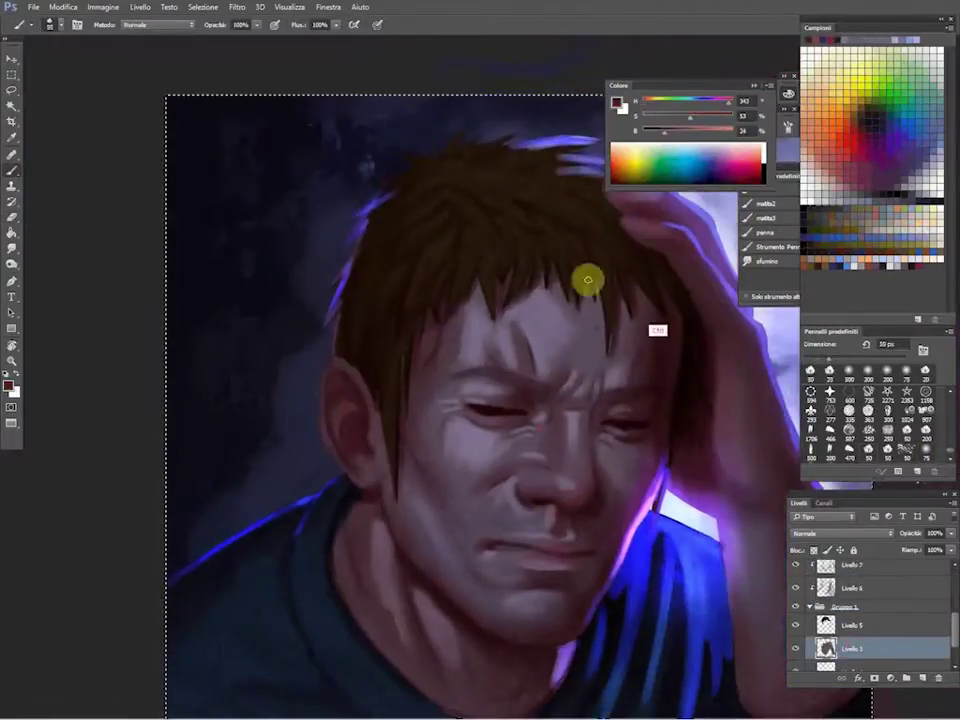
scroll(720, 400, "down", 1)
scroll(801, 634, "up", 5)
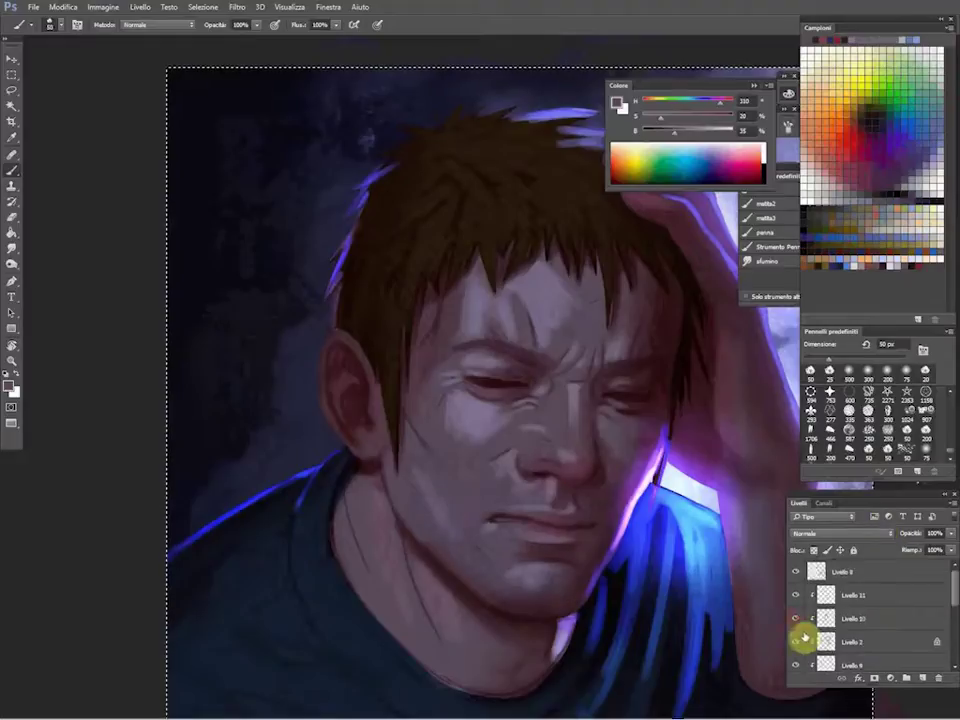
Select the Color Dodge layer Livello 9, pick a light blue and check the layers' visibility.
left_click(840, 655)
left_click(631, 489, "alt")
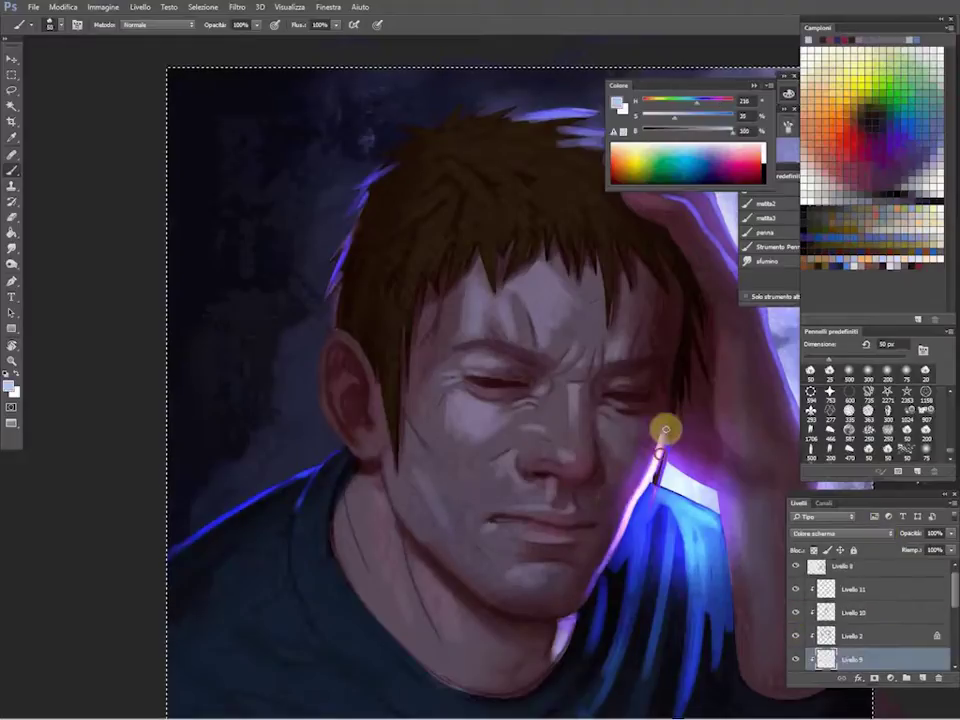
left_click(795, 662, "alt")
left_click(619, 506, "alt")
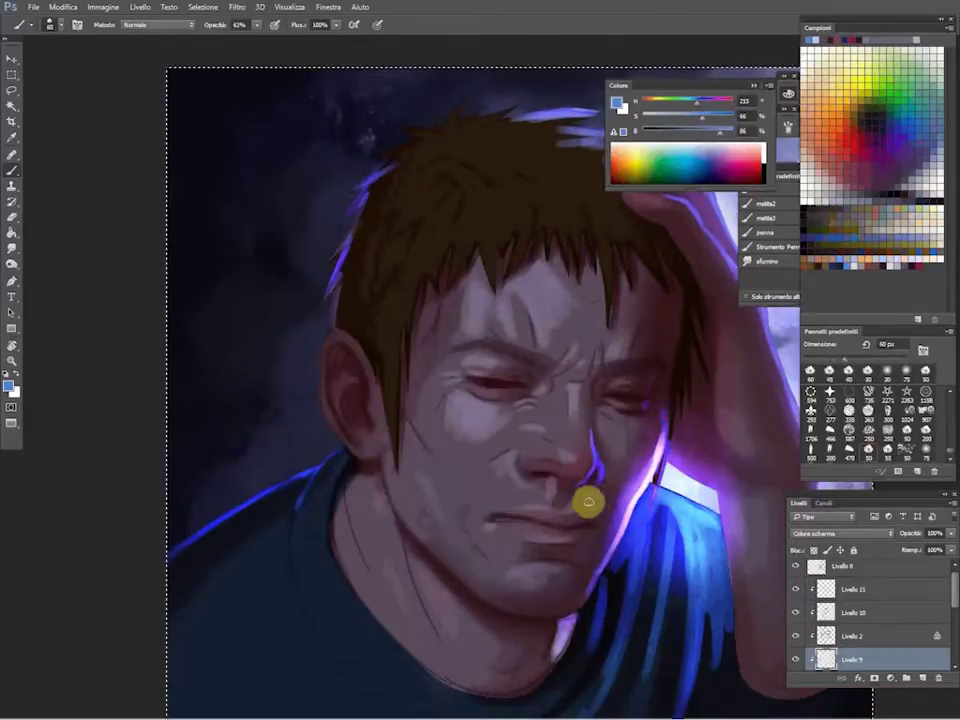
left_click(800, 638)
Check Livello 5 with Hue/Saturation, cancel it, and set the brush to 80 px.
left_click(810, 612)
key("r")
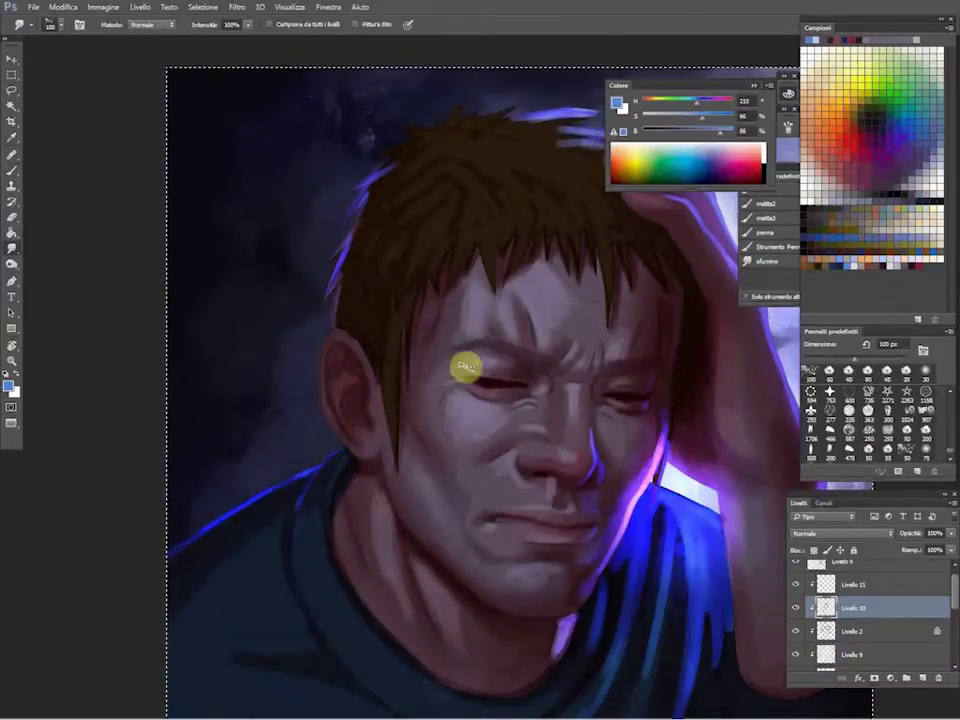
scroll(955, 597, "down", 3)
left_click(850, 659)
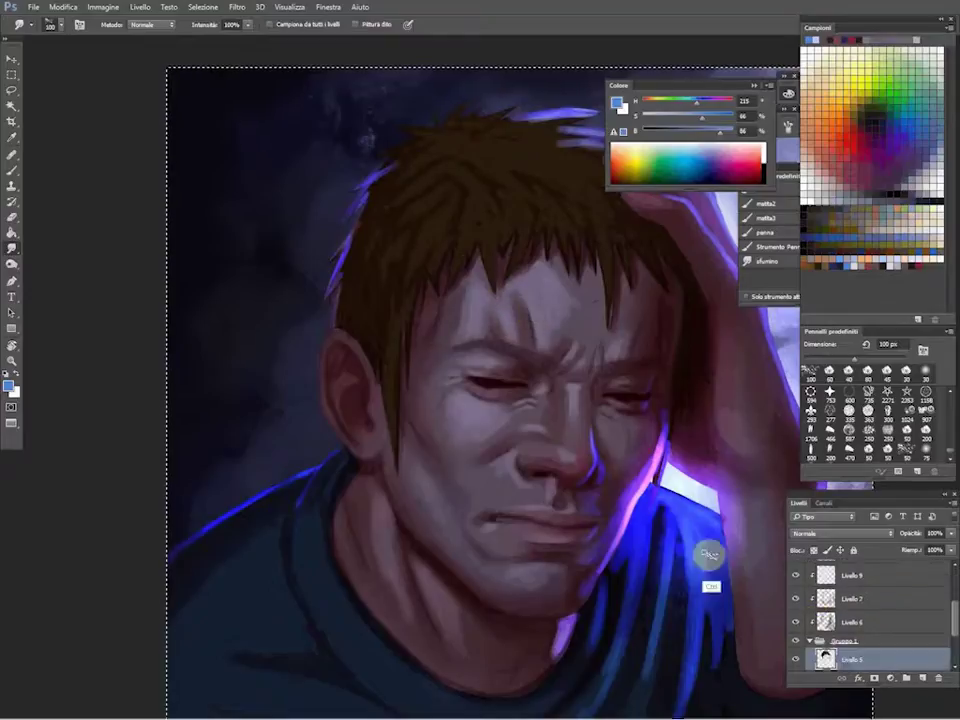
key("ctrl+u")
left_click(415, 321)
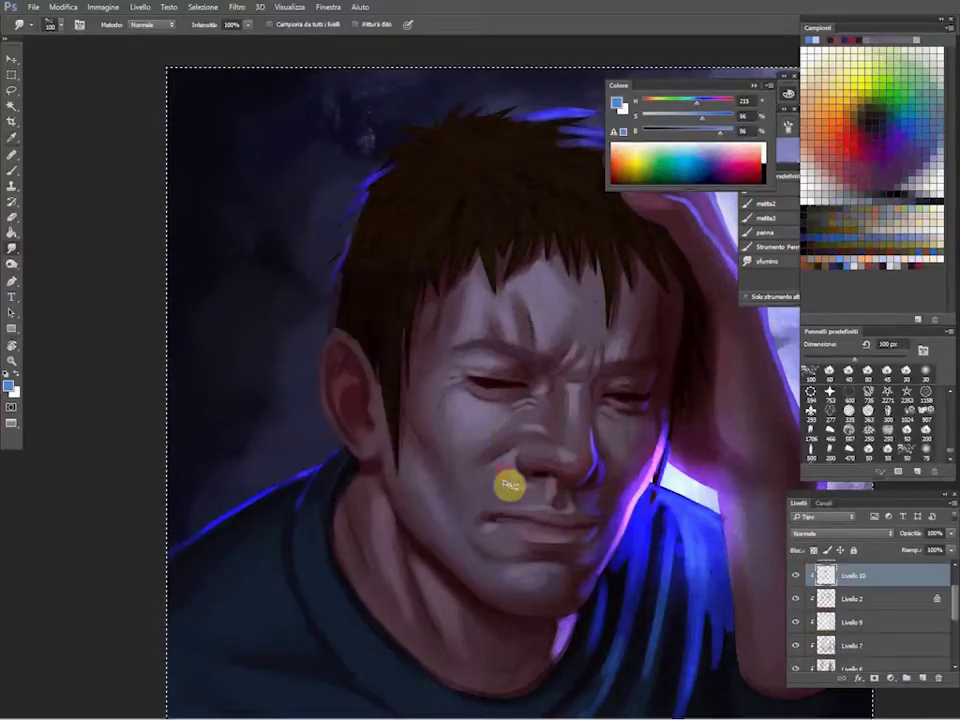
key("bracketleft")
key("bracketleft")
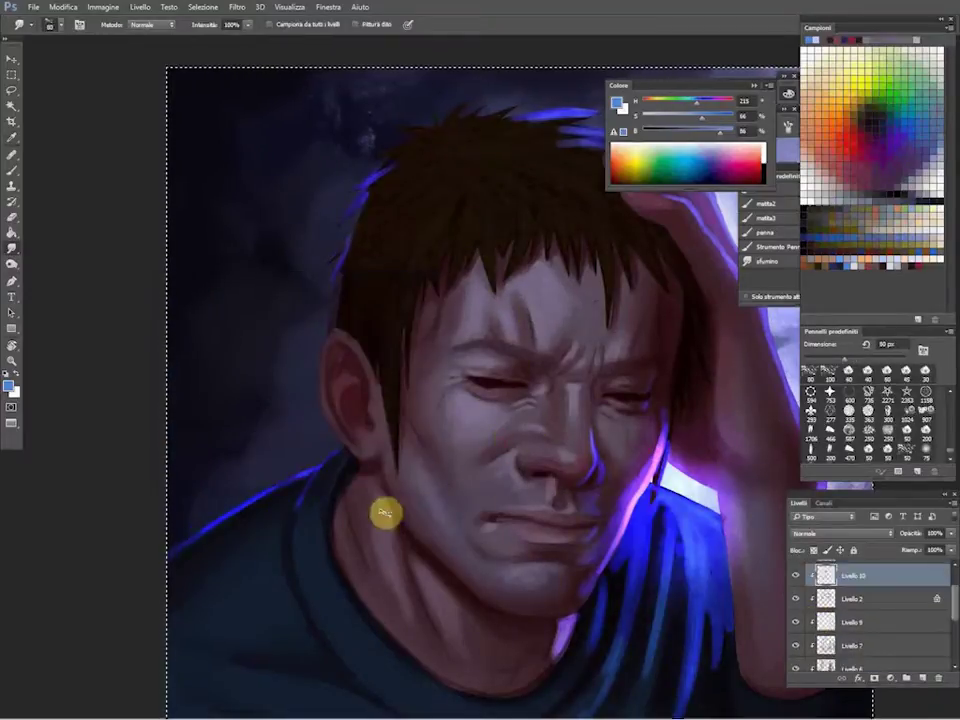
Erase on Livello 9, then sample a dark purple neck shadow with a 100 px brush.
left_click(828, 621)
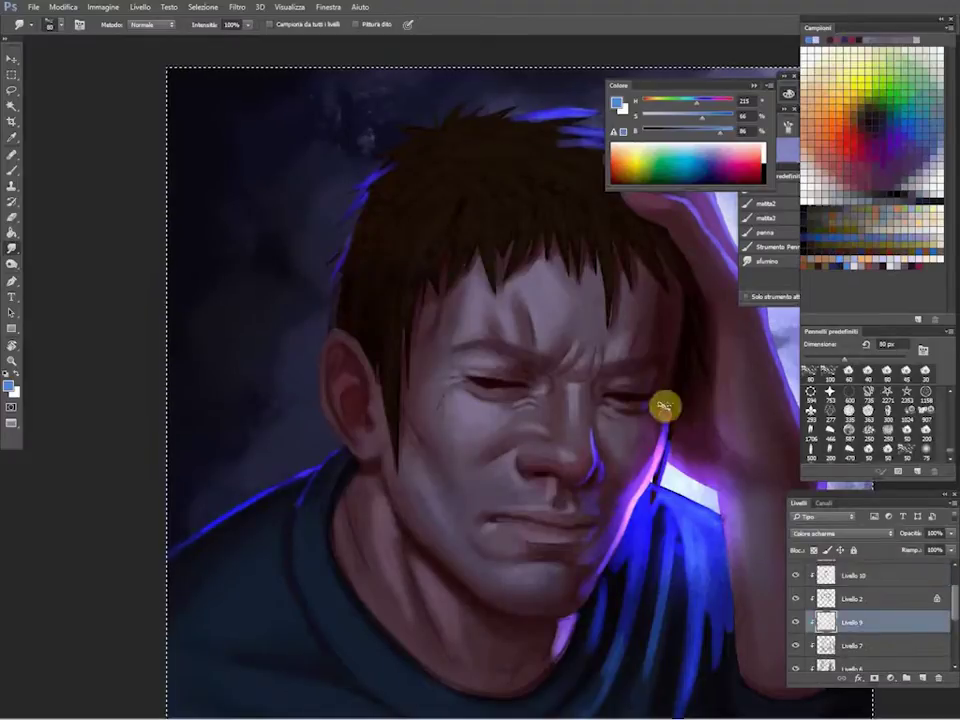
key("e")
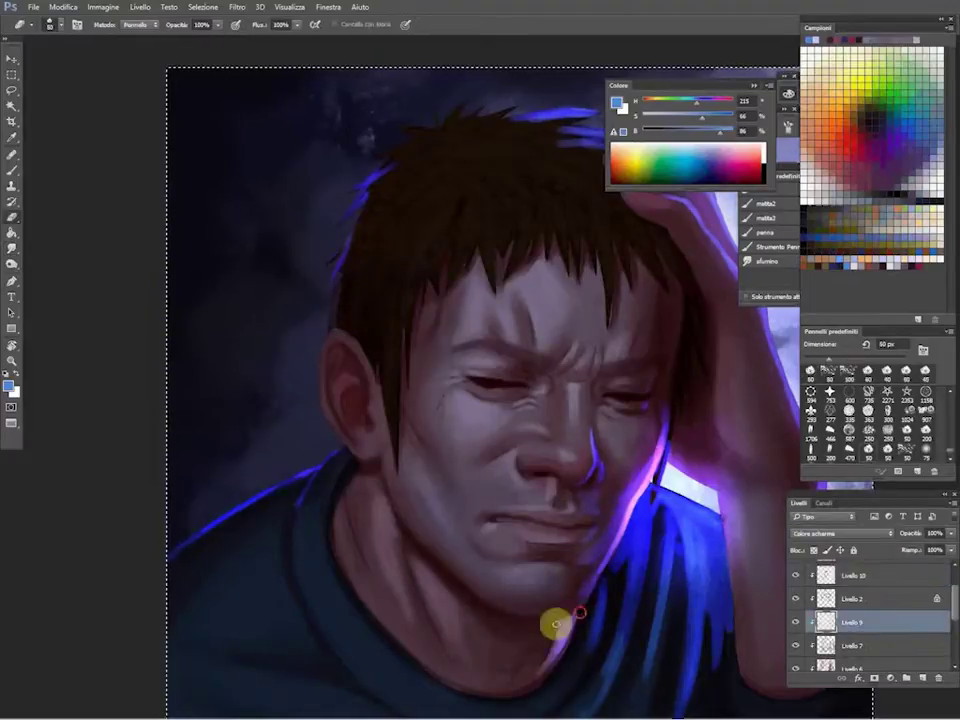
key("b")
key("alt+bracketright")
key("alt+bracketright")
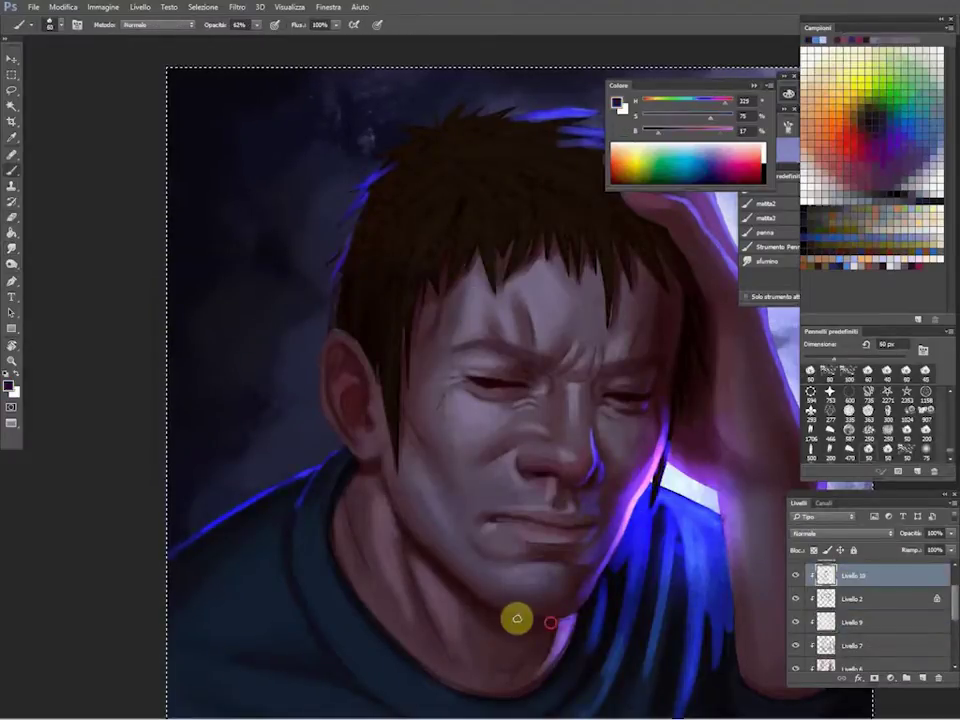
left_click(491, 627, "alt")
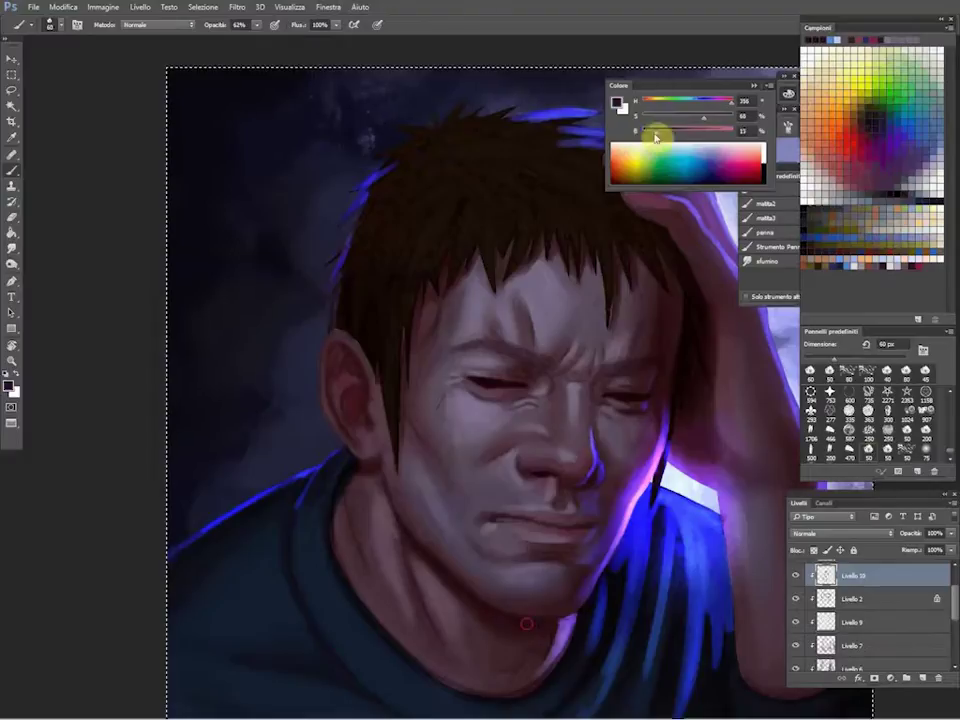
key("bracketright")
key("bracketright")
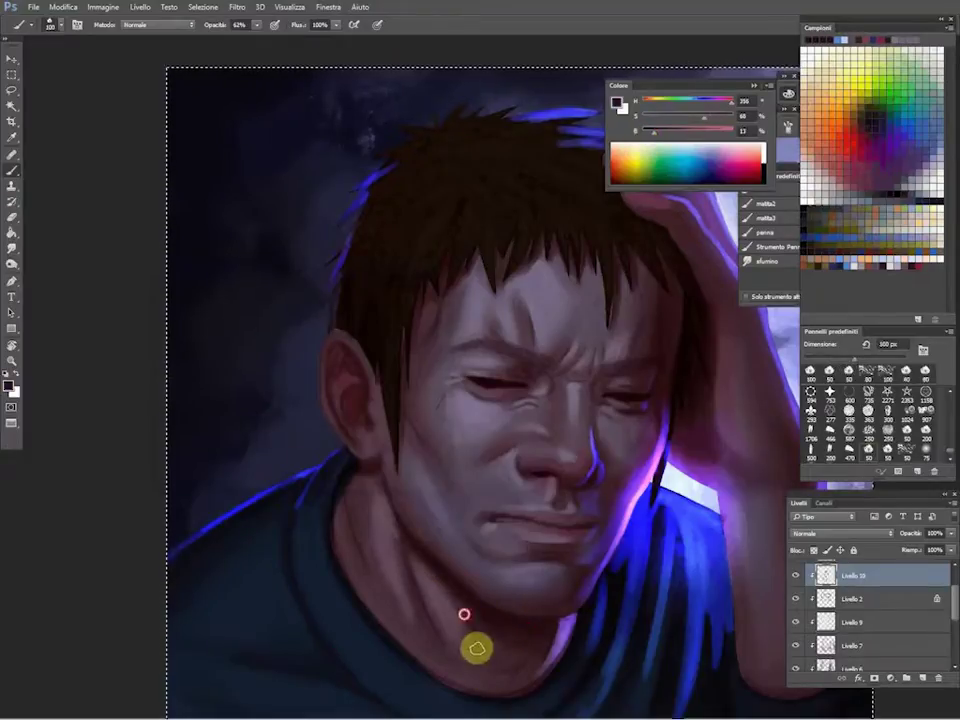
Erase on Livello 6, then paint neck skin tones back on Livello 10.
left_click(840, 667)
key("e")
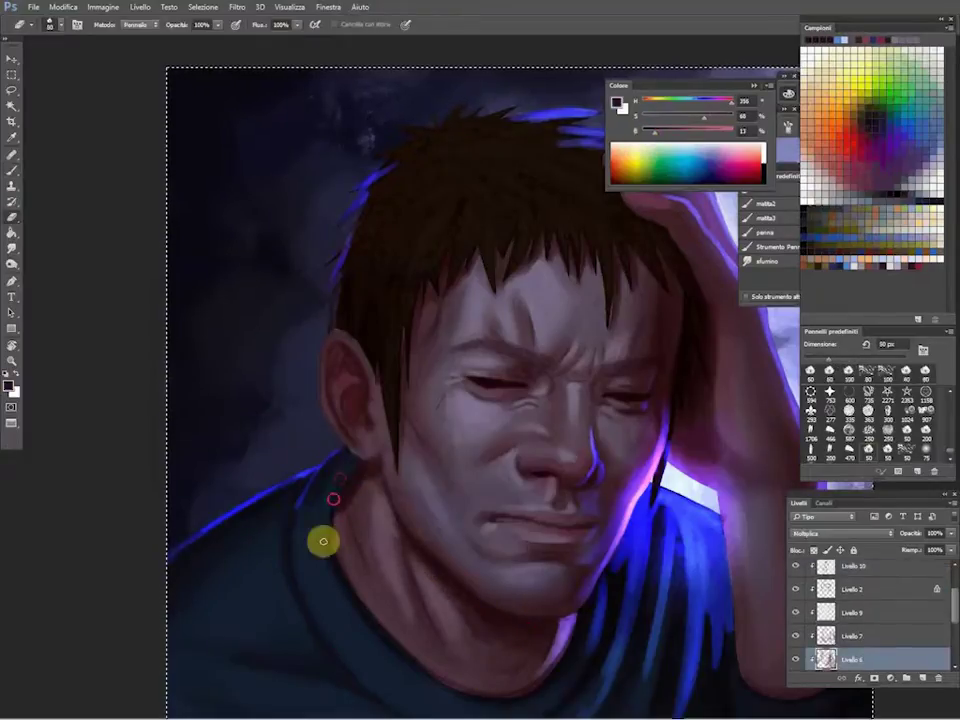
key("b")
key("alt+bracketright")
key("alt+bracketright")
key("alt+bracketright")
left_click(401, 557, "alt")
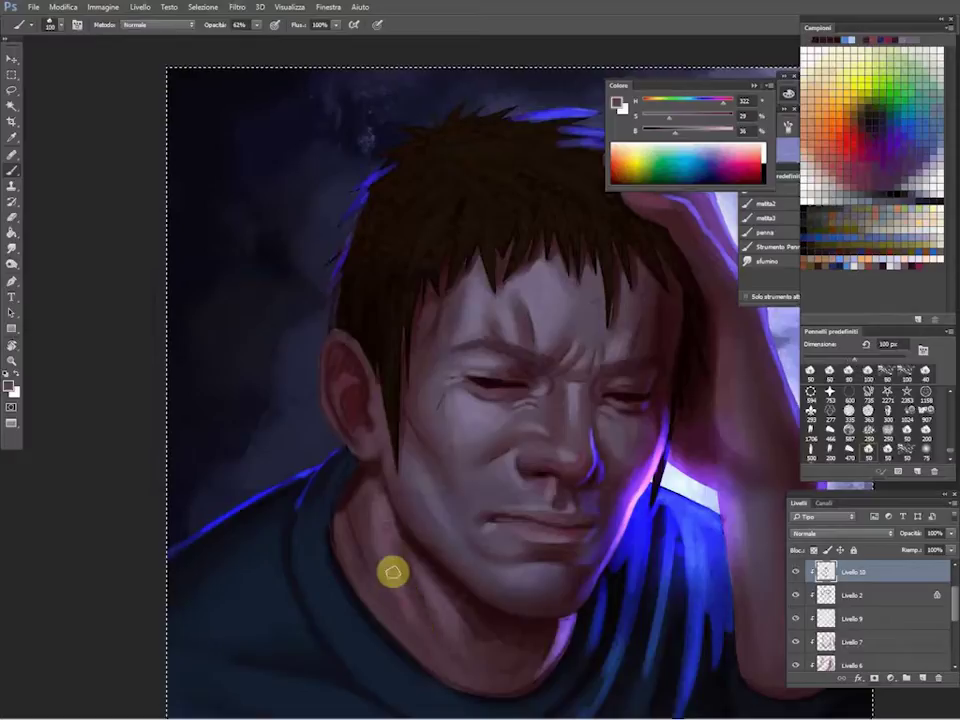
left_click(385, 570, "alt")
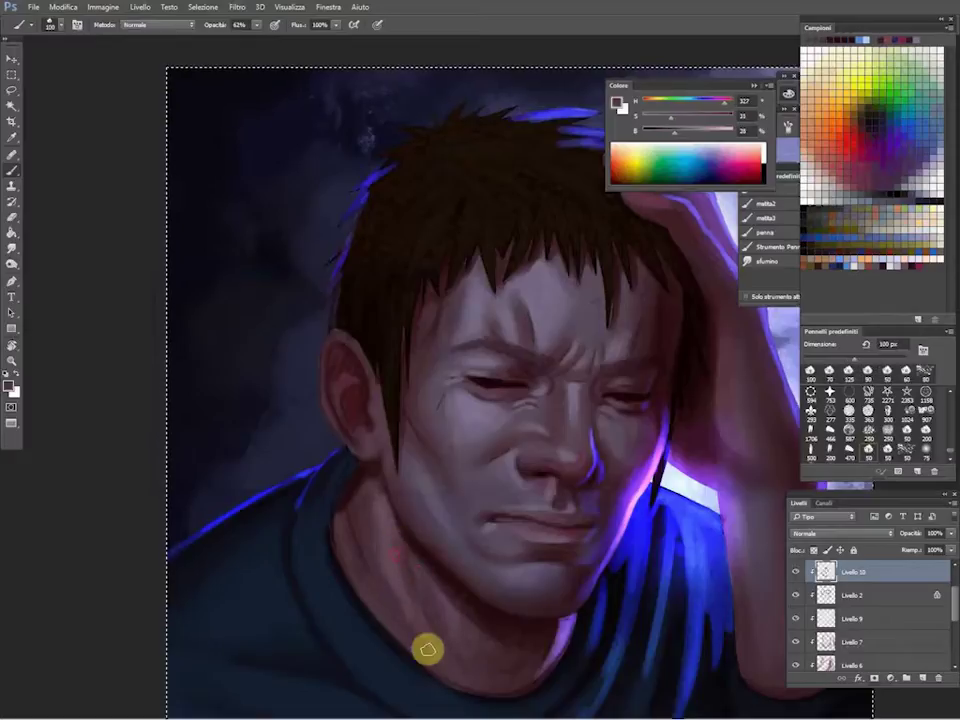
left_click(414, 602, "alt")
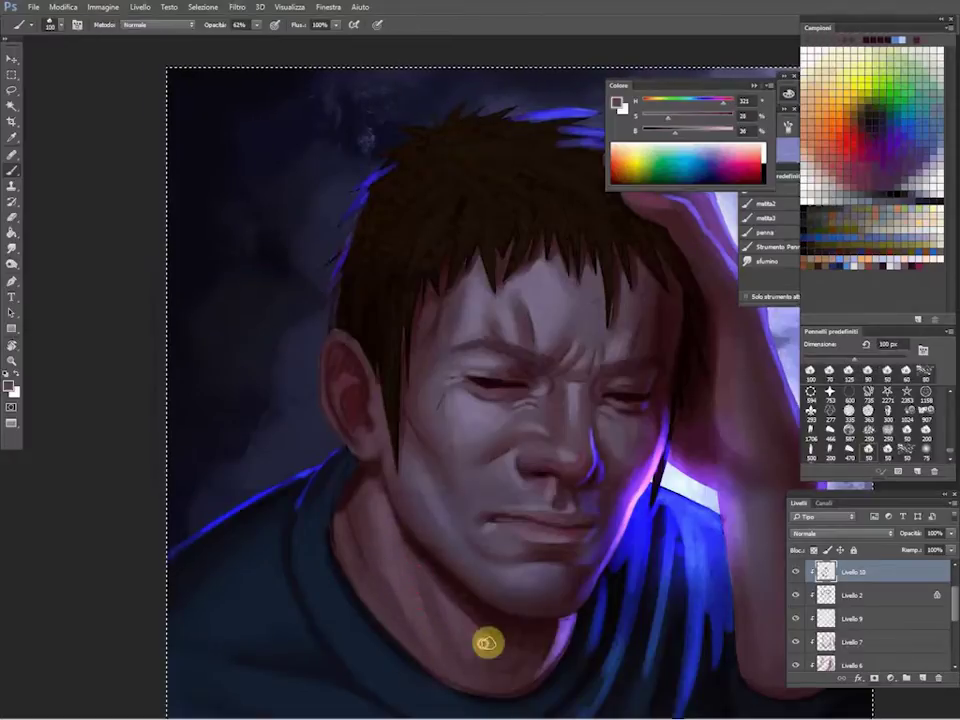
left_click_drag(476, 668, 493, 636)
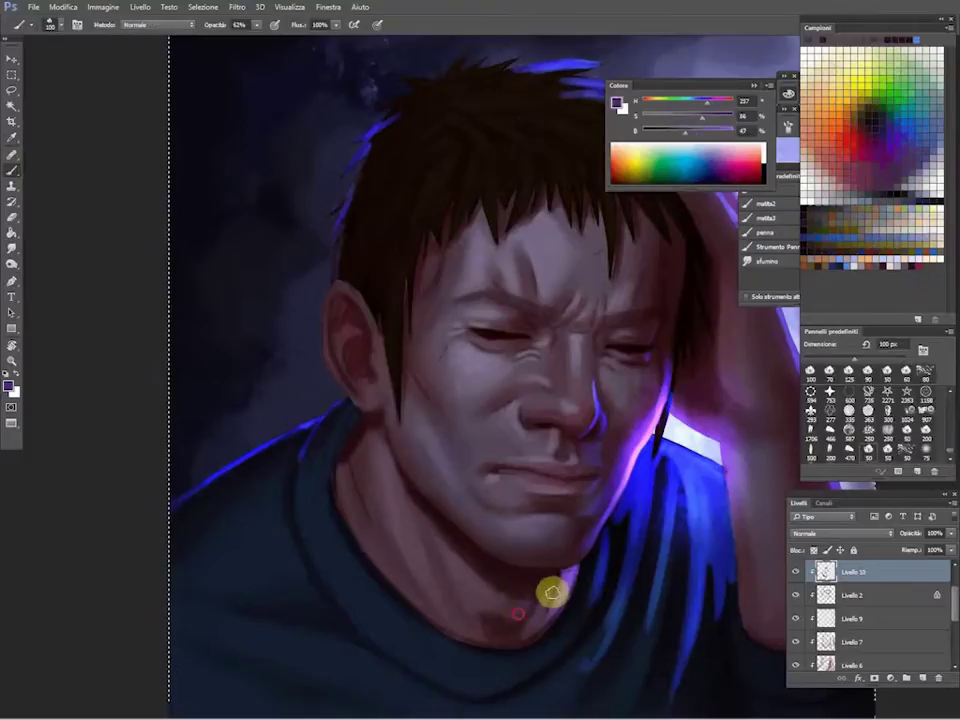
Shade the nose and cheeks with sampled reddish-purple and lavender-grey tones.
scroll(538, 460, "up", 2)
left_click(548, 482, "alt")
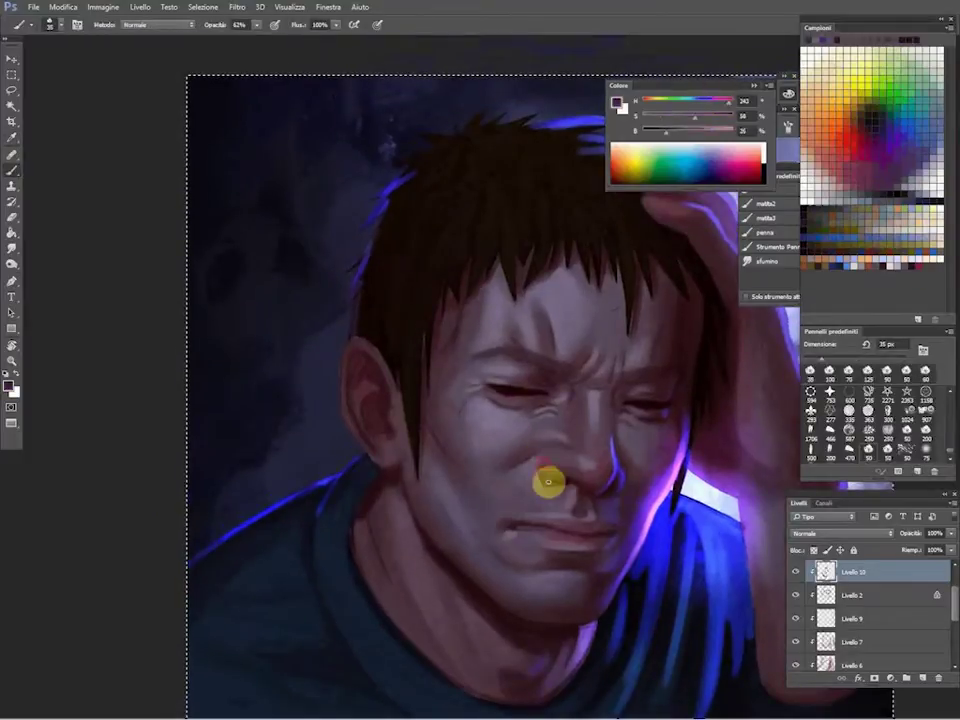
left_click(510, 463, "alt")
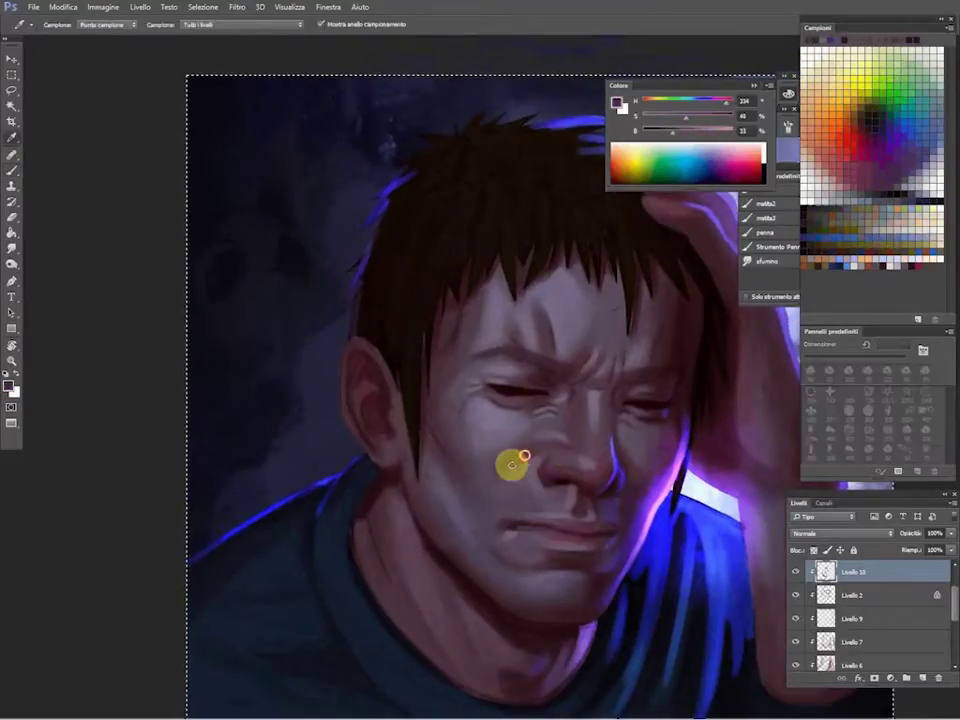
left_click(582, 455, "alt")
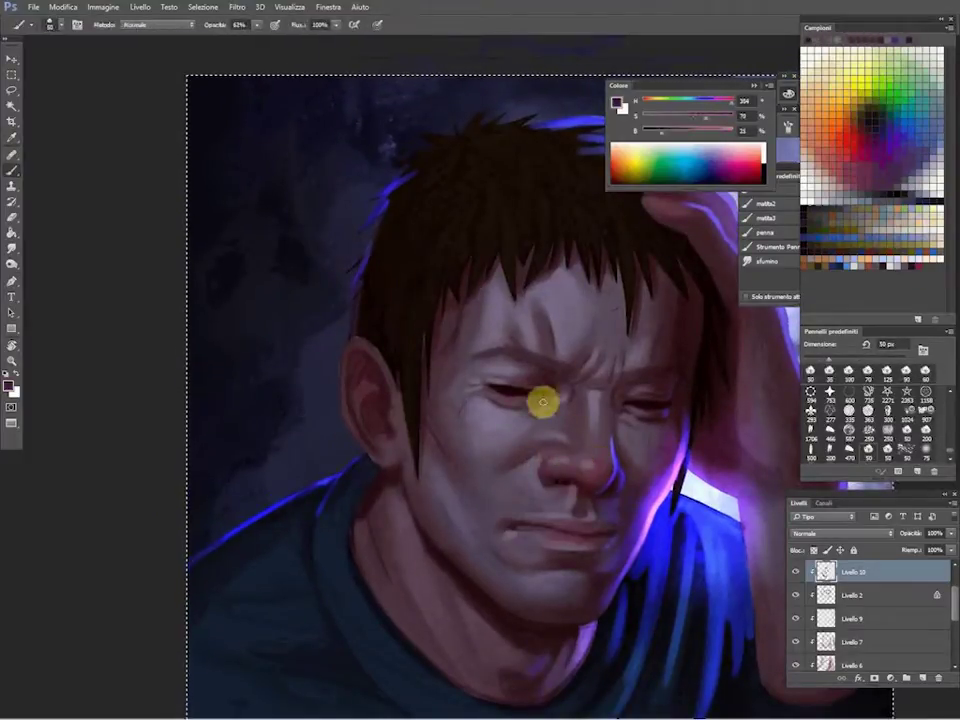
left_click(531, 493, "alt")
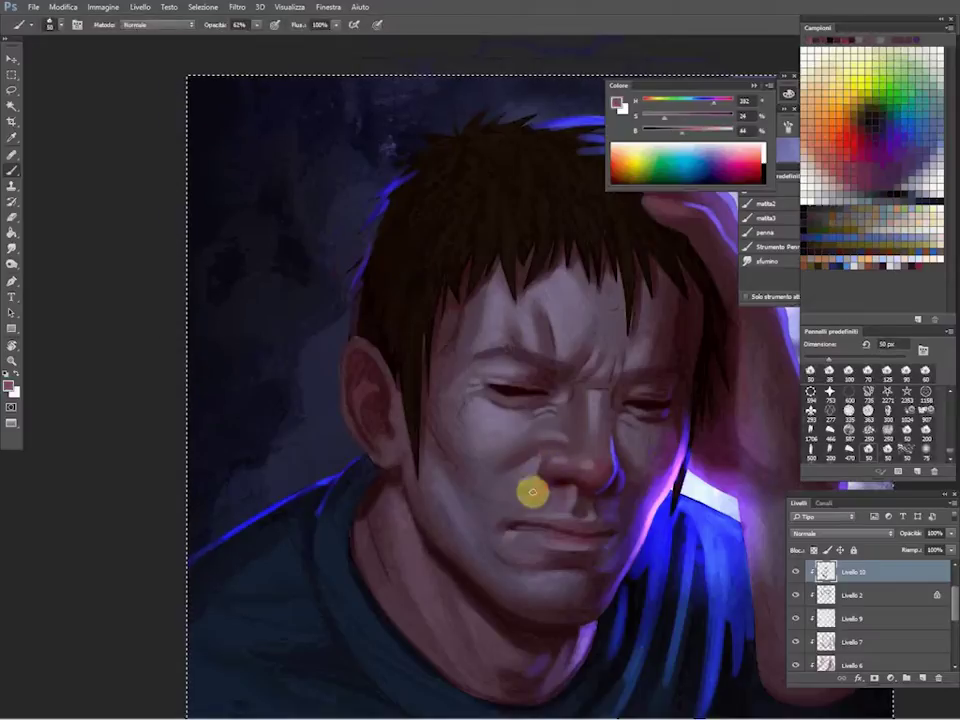
left_click(571, 489, "alt")
scroll(796, 587, "up", 1)
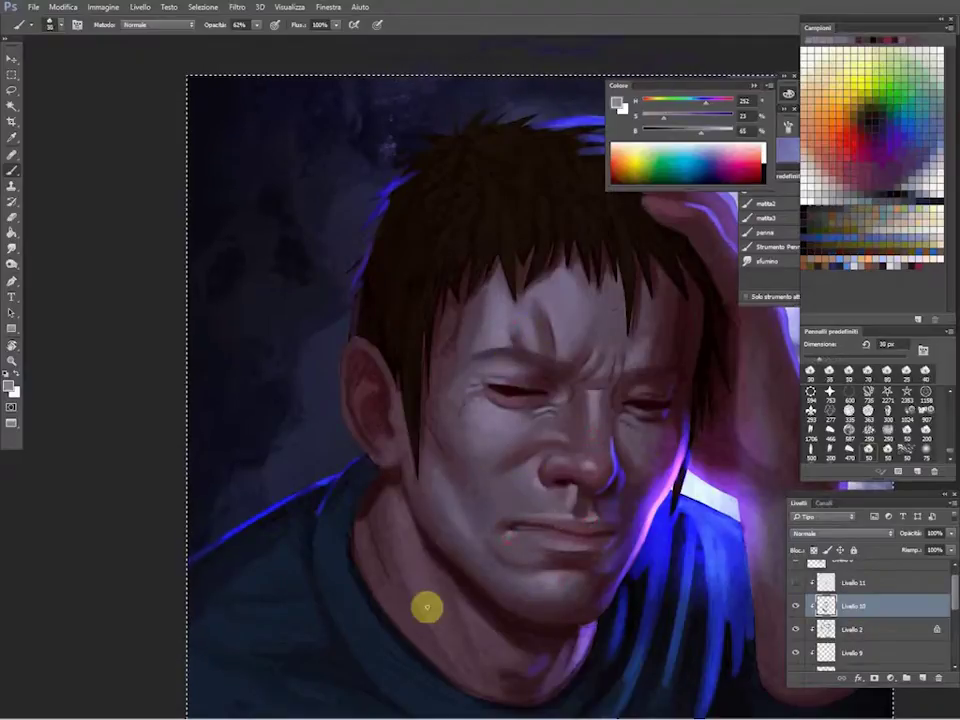
Blend the cheeks, nose and area around the left eye with sampled muted skin tones.
key("s")
left_click(447, 443)
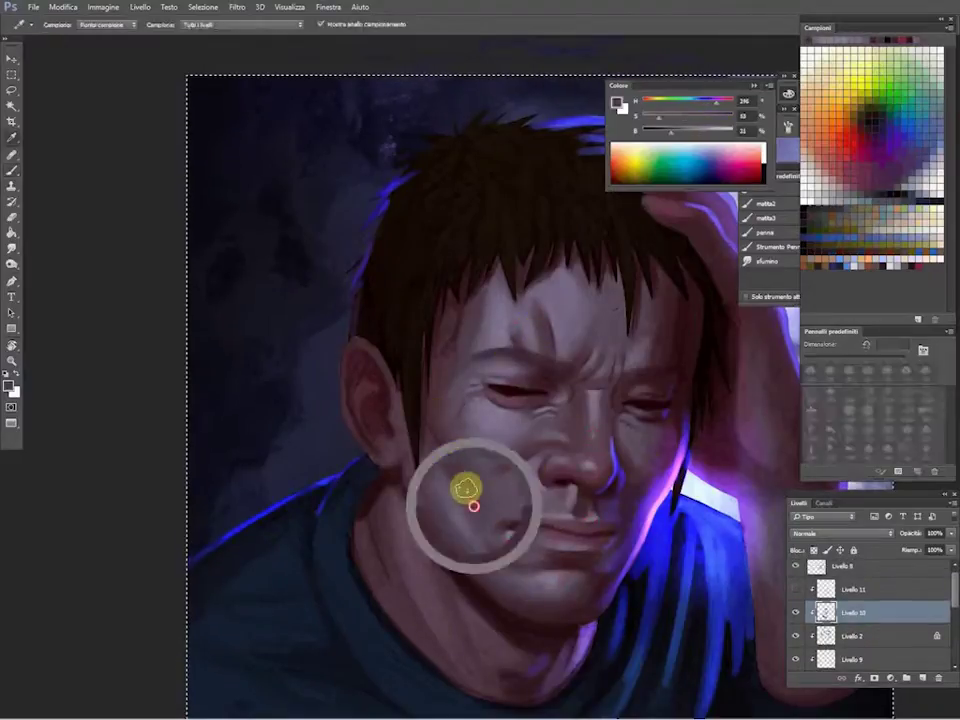
left_click(527, 383)
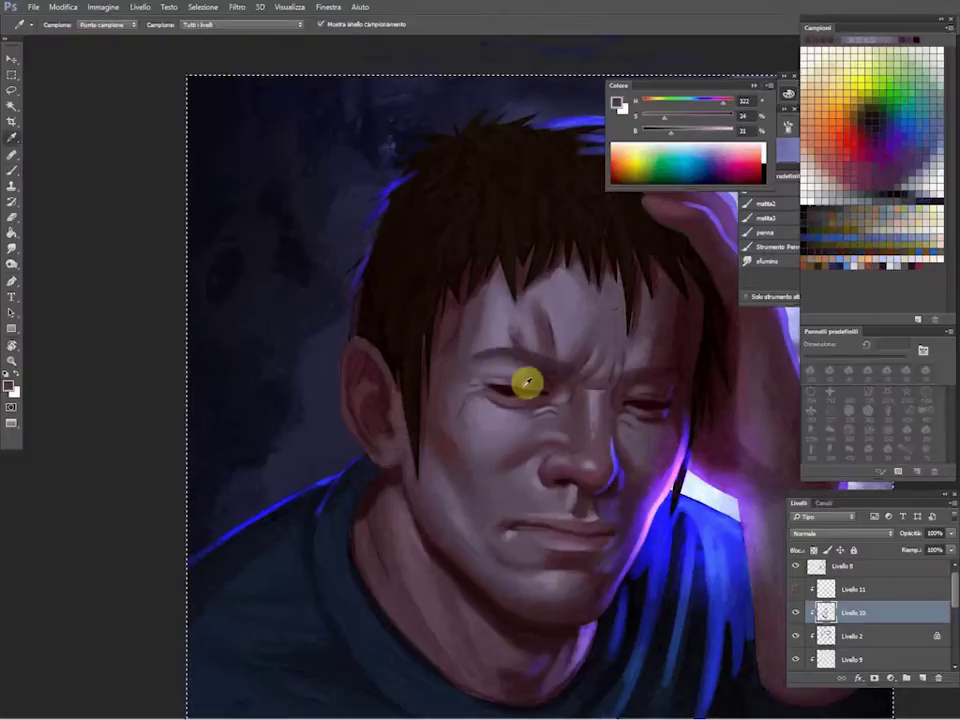
left_click(547, 485, "alt")
left_click(583, 493, "alt")
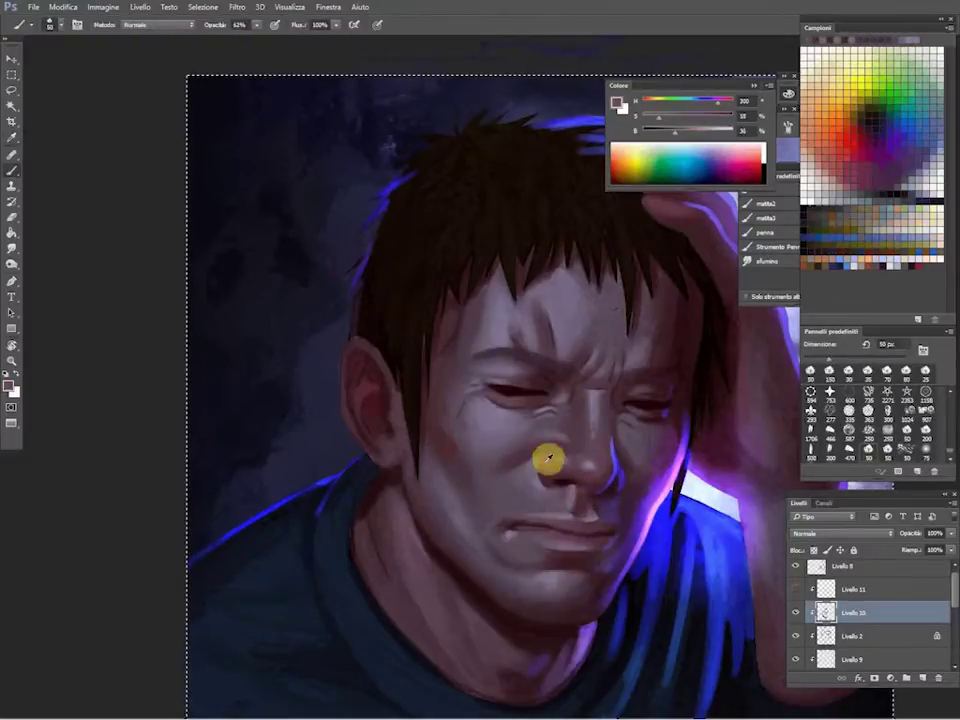
left_click(531, 326, "alt")
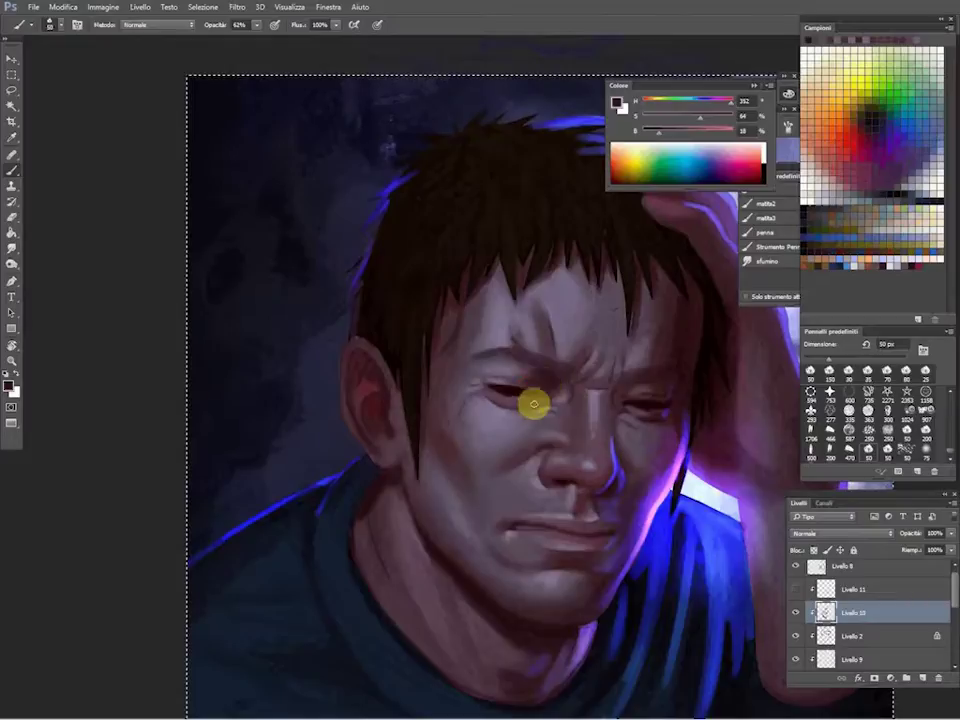
left_click(484, 396, "alt")
left_click(455, 400, "alt")
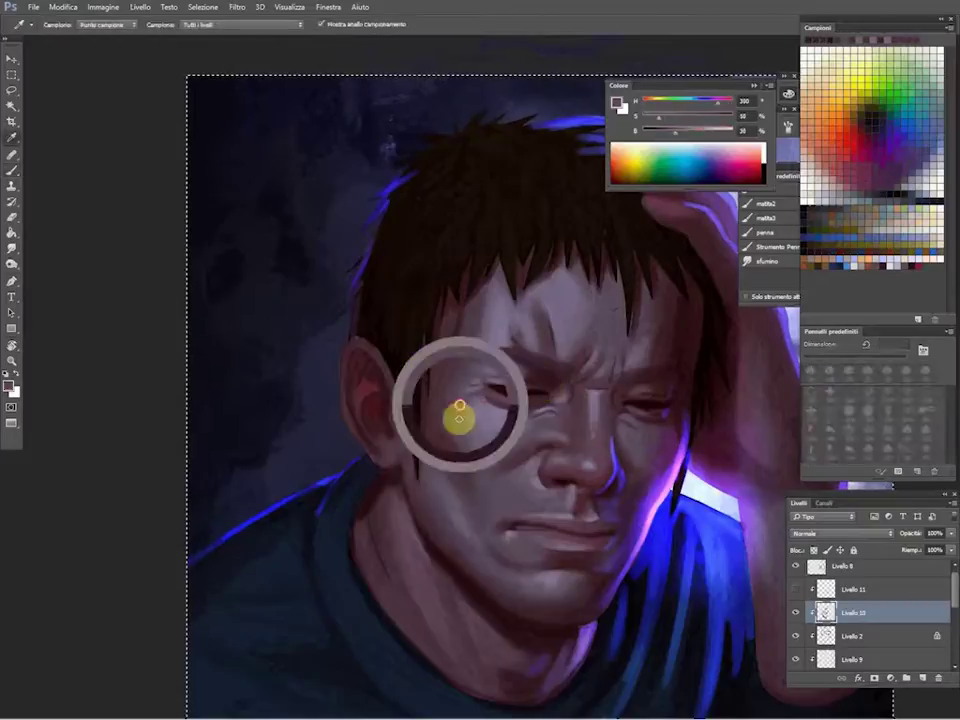
With a 125 px brush, paint lavender cheek tones and cooler violet on the forehead.
key("bracketright")
key("bracketright")
key("bracketright")
left_click(521, 467, "alt")
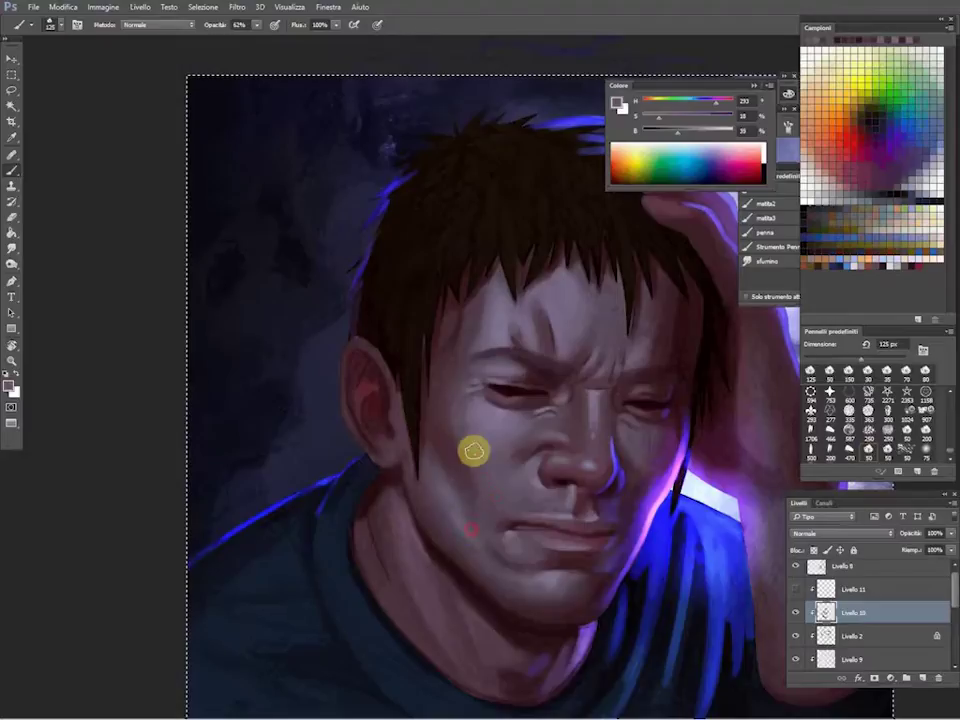
left_click(440, 443, "alt")
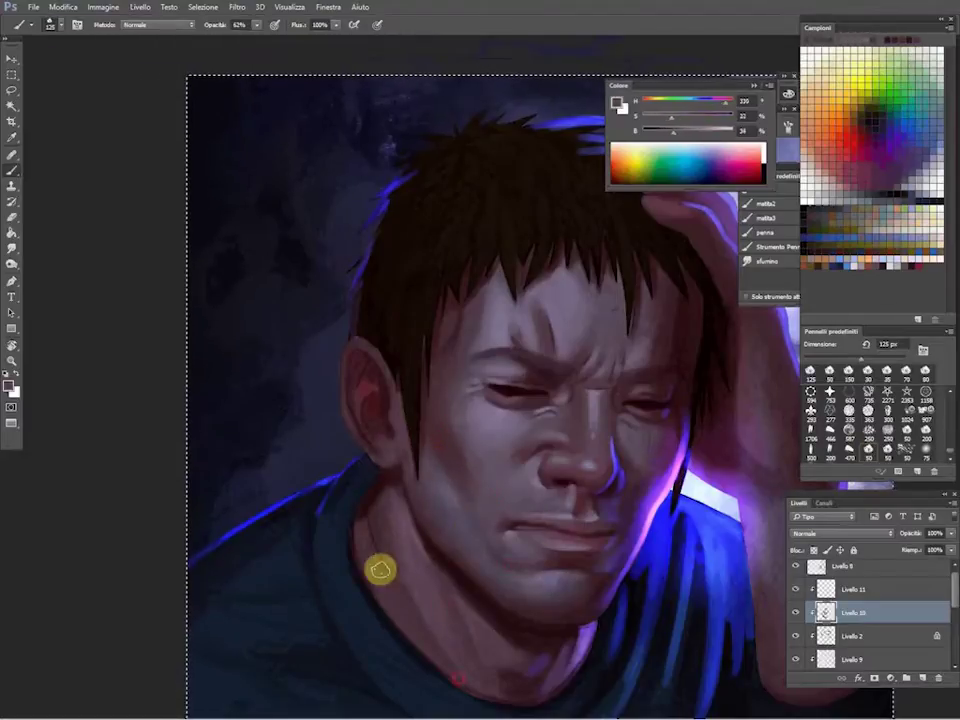
left_click(488, 296, "alt")
left_click_drag(483, 320, 535, 302)
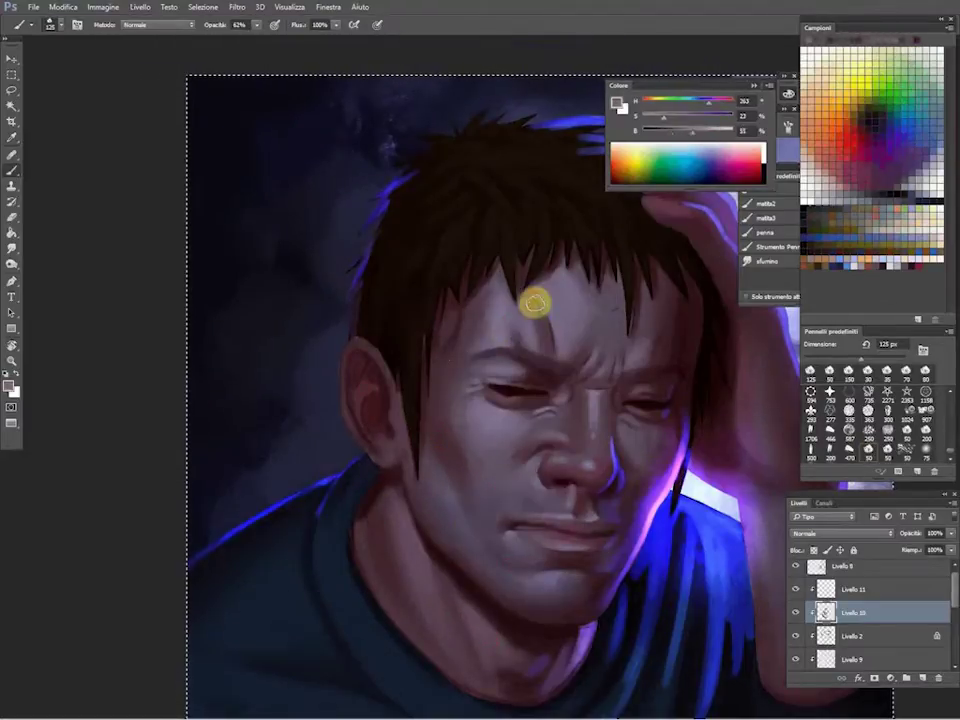
left_click(463, 306, "alt")
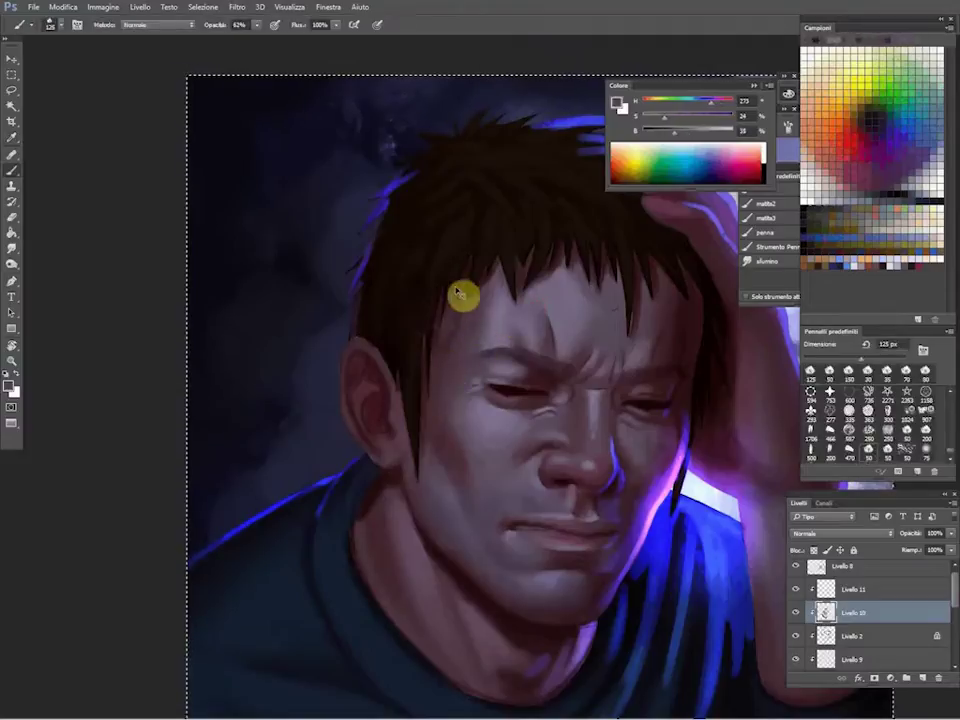
Set Livello 11's blend mode to Sovrapponi.
left_click(853, 589)
left_click(840, 533)
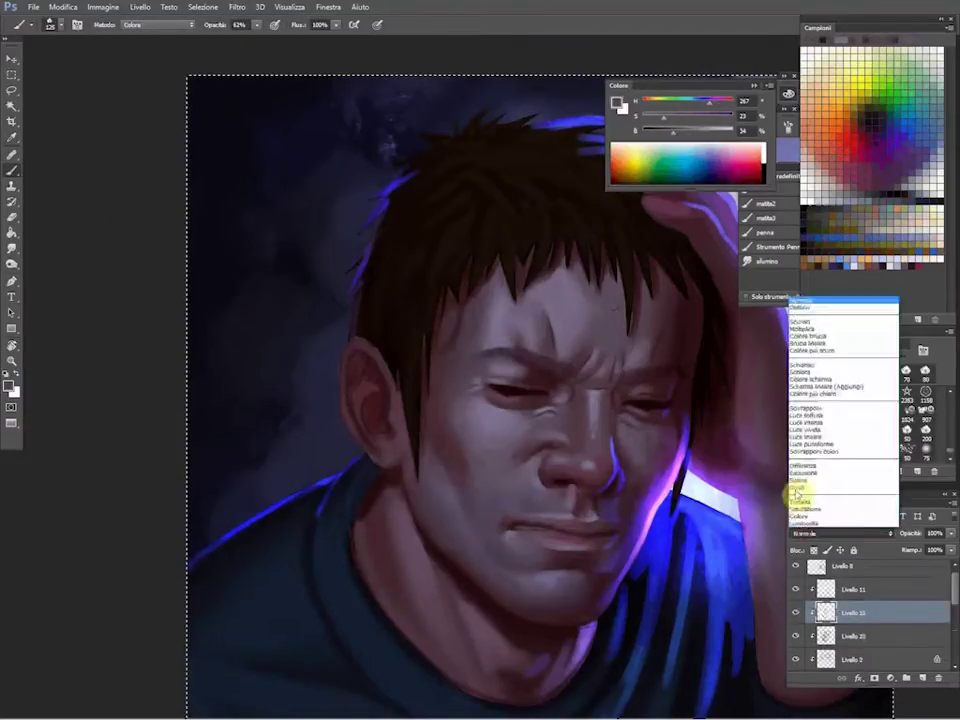
left_click(820, 405)
Set a 500 px brush, reselect Livello 10 and sample a light lavender near the lips.
key("bracketright")
key("bracketright")
key("bracketright")
left_click(309, 296, "alt")
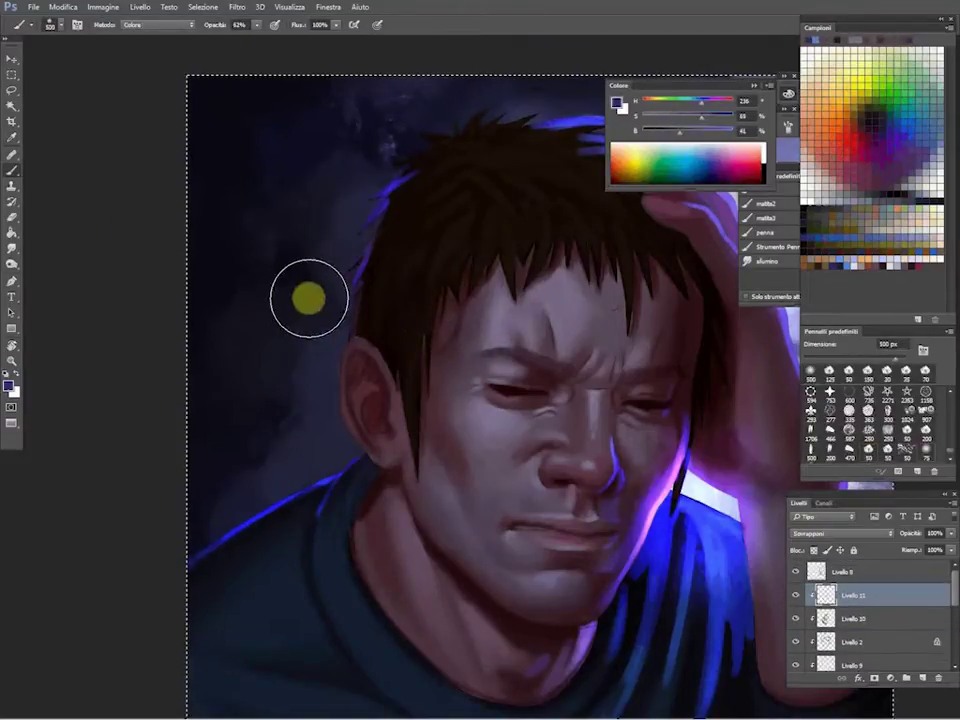
left_click(845, 619)
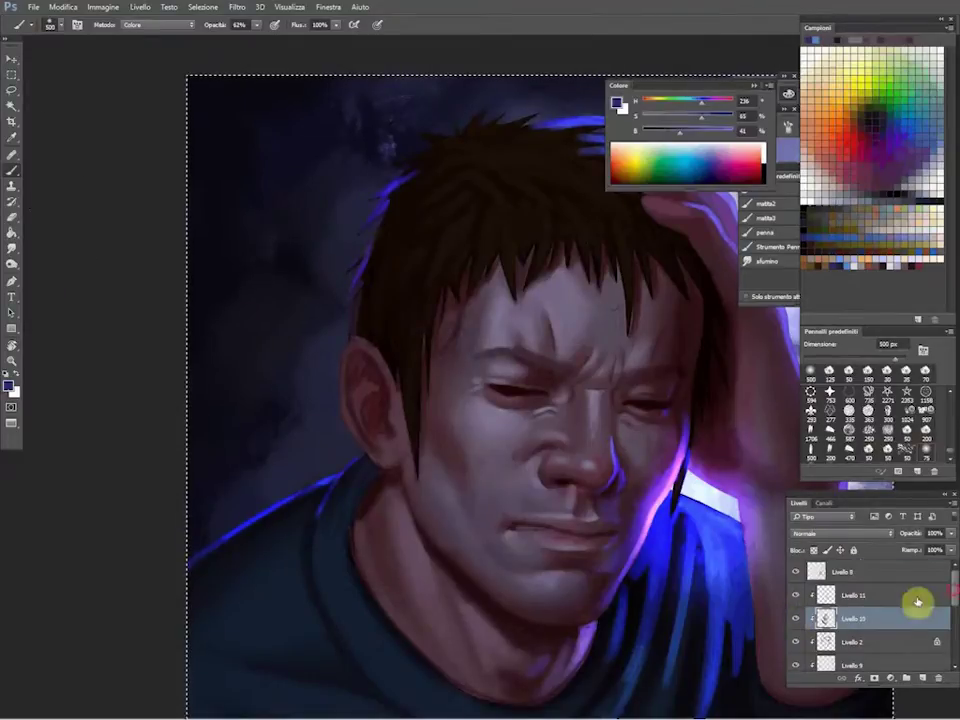
scroll(917, 604, "down", 5)
left_click(885, 632)
left_click(516, 527, "alt")
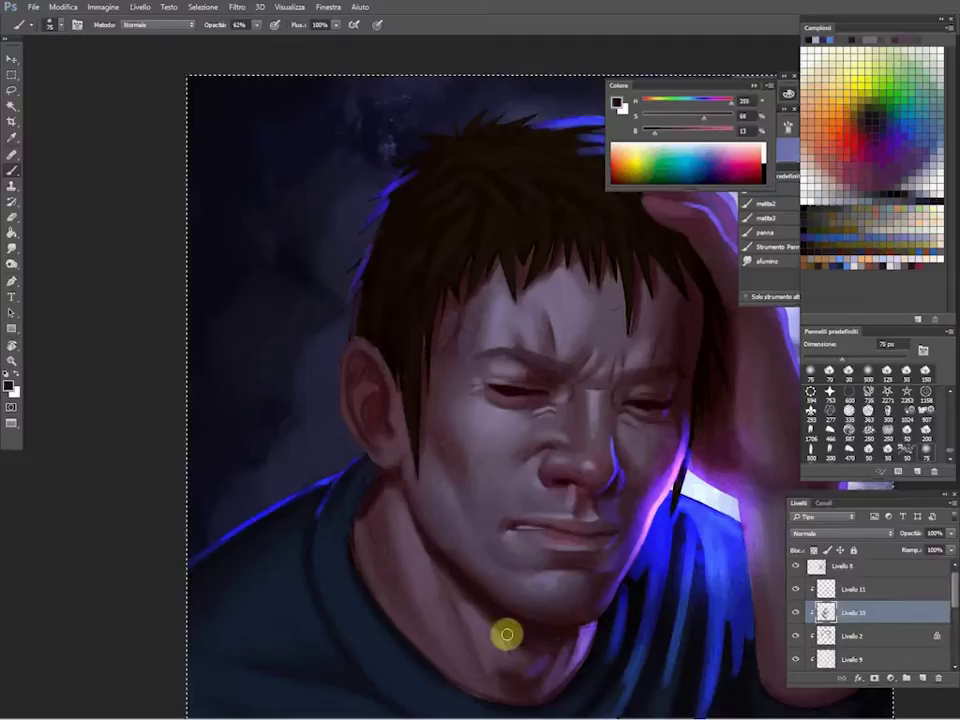
Paint subtle tones down the nose and forehead, then desaturated lighter brown strands on the hair.
left_click_drag(591, 470, 580, 497)
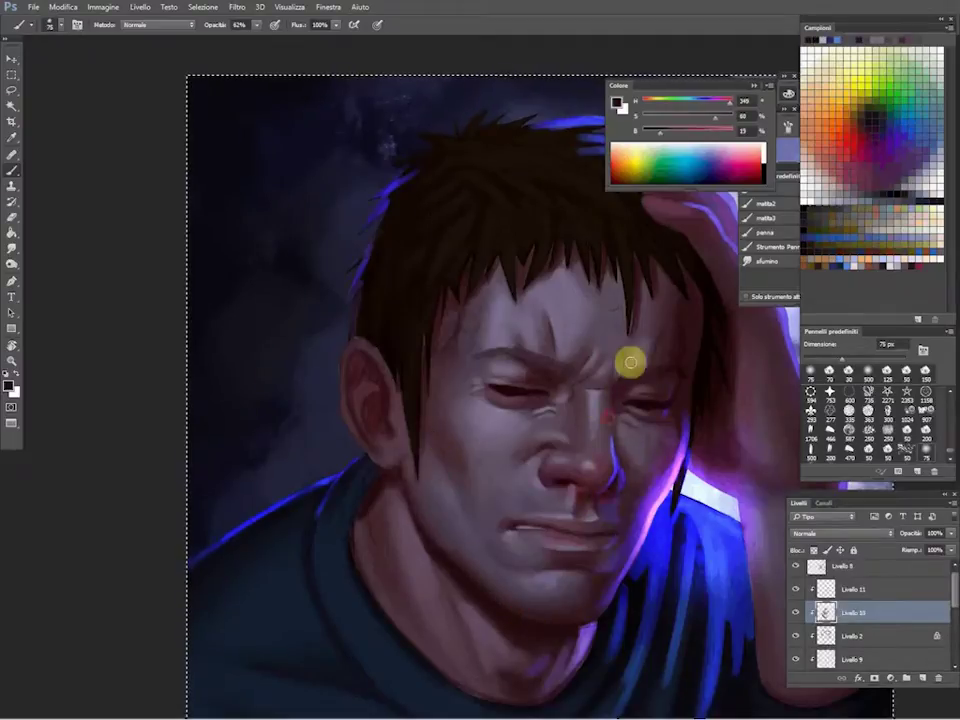
mouse_move(631, 363)
left_mouse_down()
mouse_move(669, 379)
mouse_move(677, 414)
mouse_move(596, 304)
mouse_move(625, 355)
left_mouse_up()
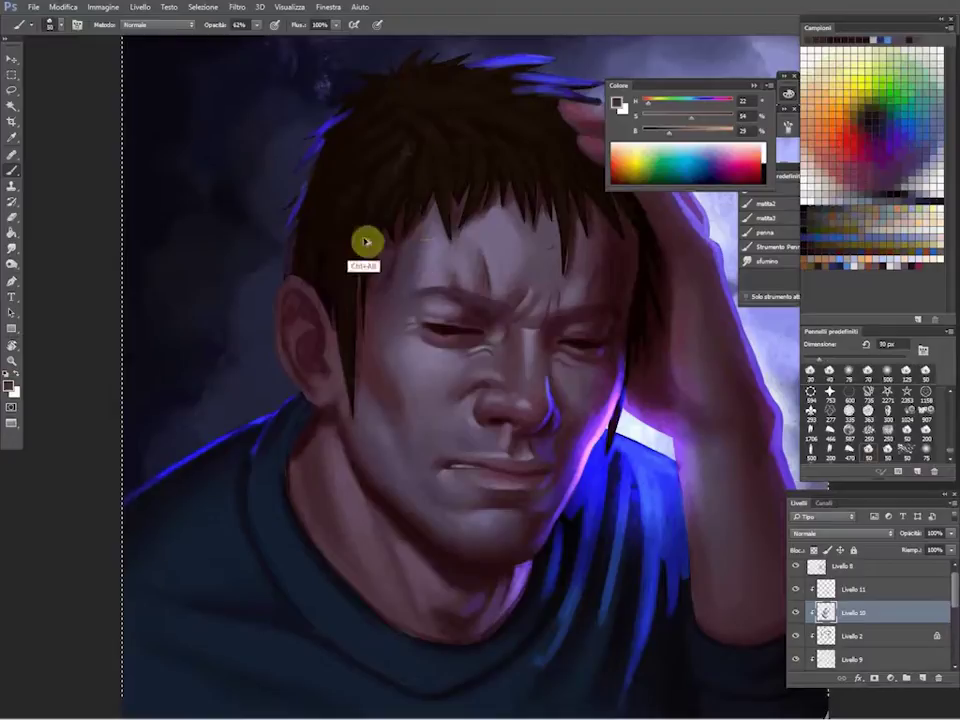
left_click_drag(691, 118, 672, 118)
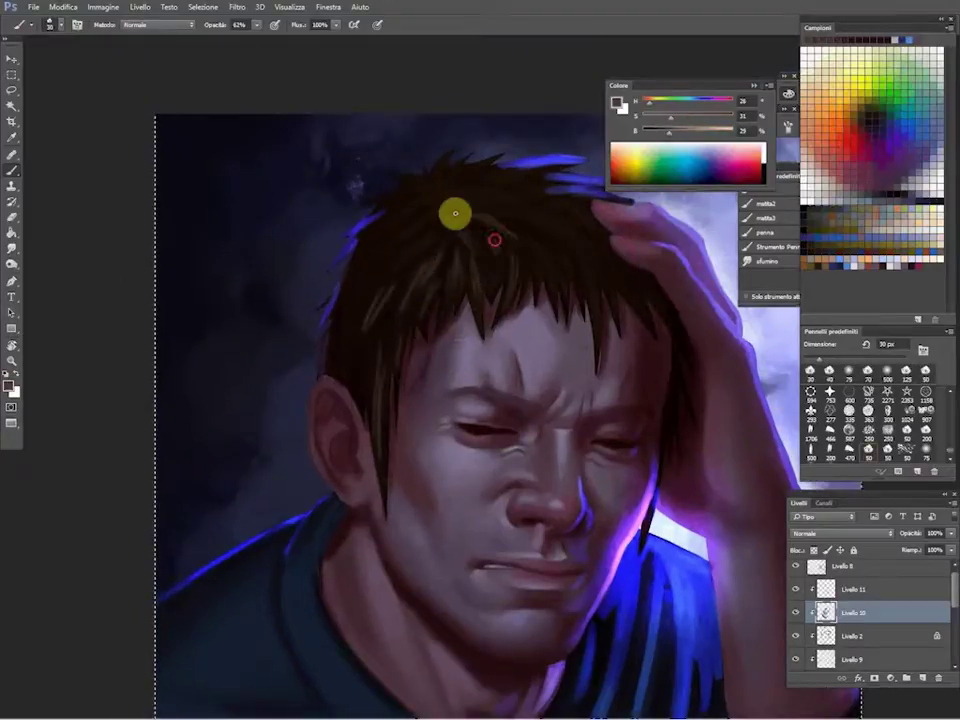
left_click_drag(455, 213, 410, 265)
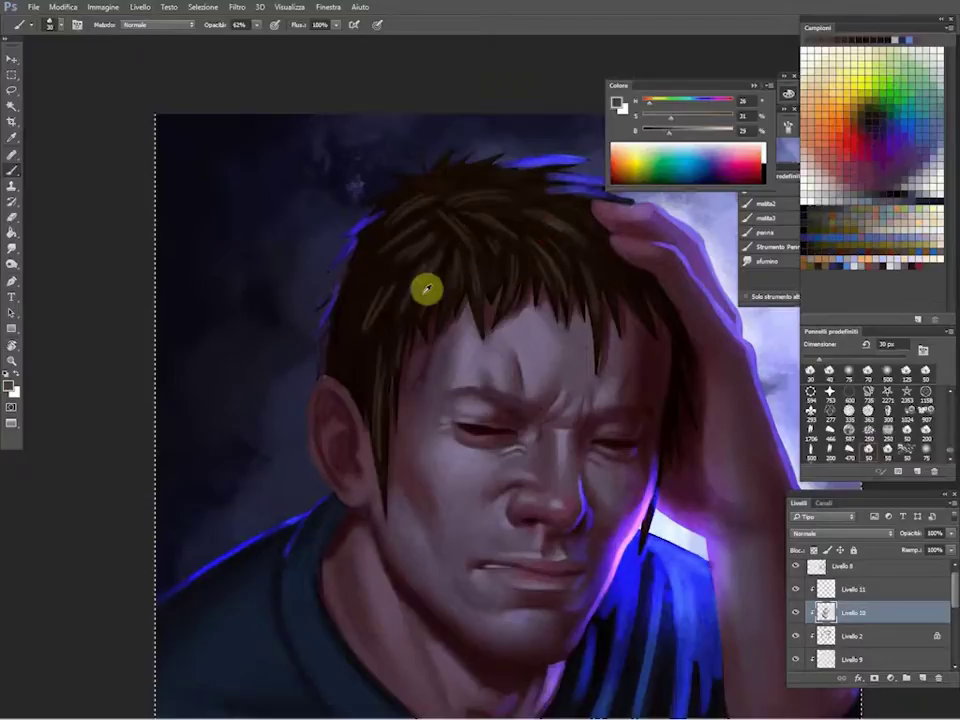
Pick a brighter orange-brown, shrink the brush, dab a reddish forehead touch, and erase briefly.
left_click(536, 401, "alt")
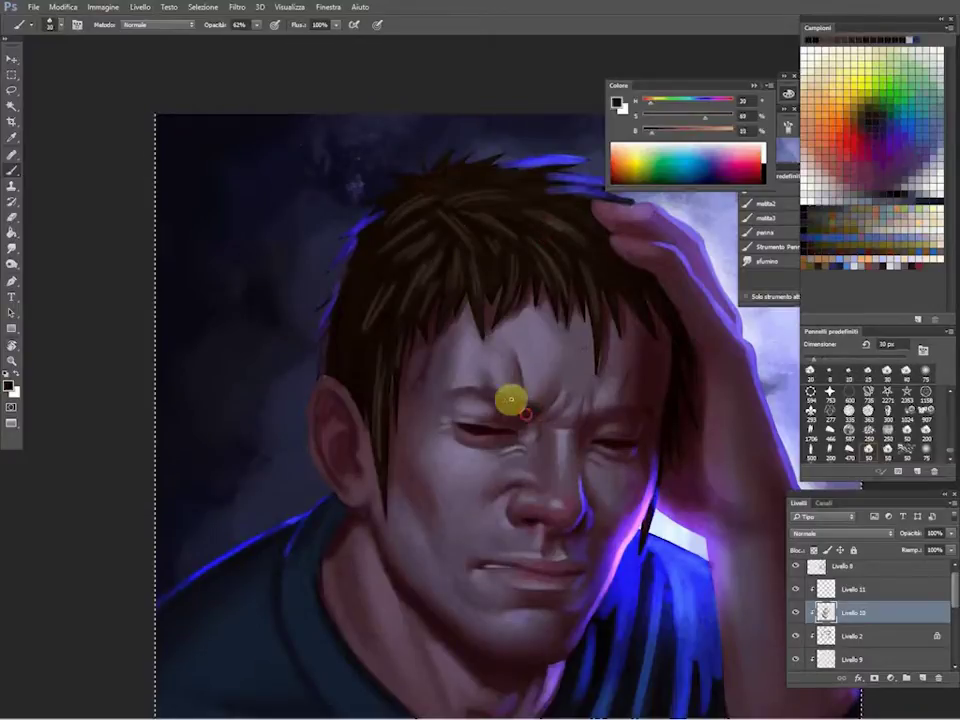
key("bracketleft")
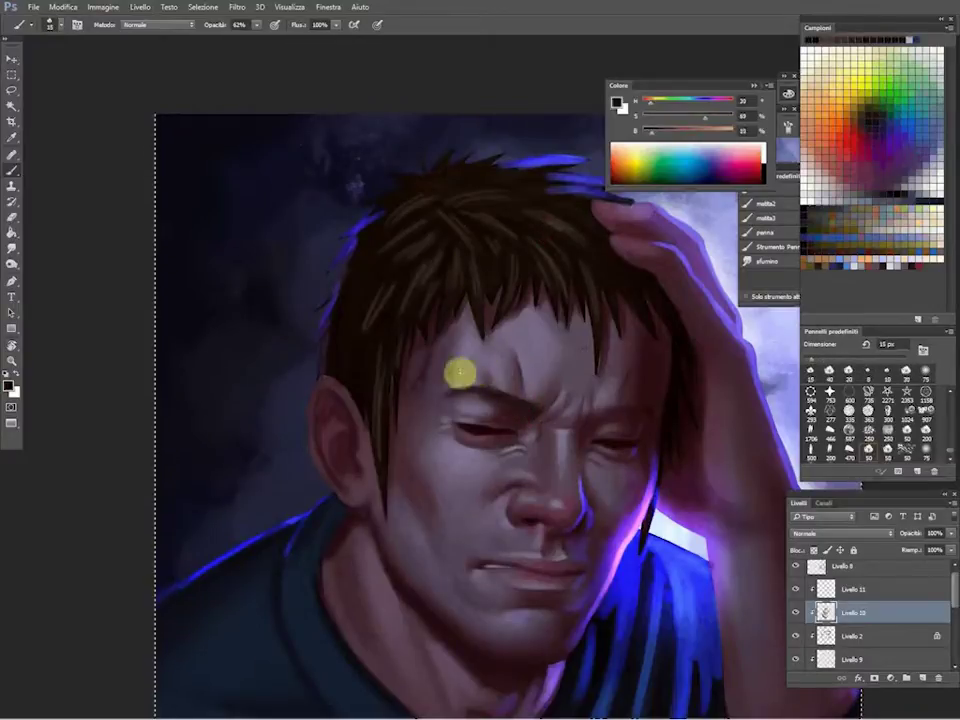
left_click(446, 383)
key("e")
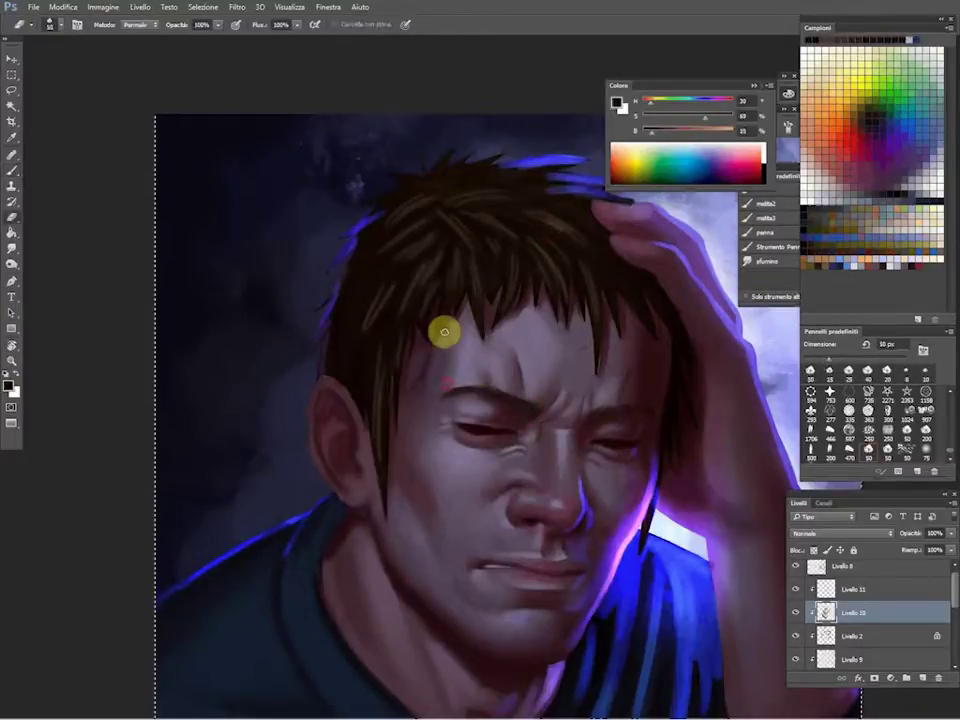
scroll(446, 392, "up", 3)
Sample dark brown and near-black hair tones, then move down to the mouth area.
left_click(453, 212, "alt")
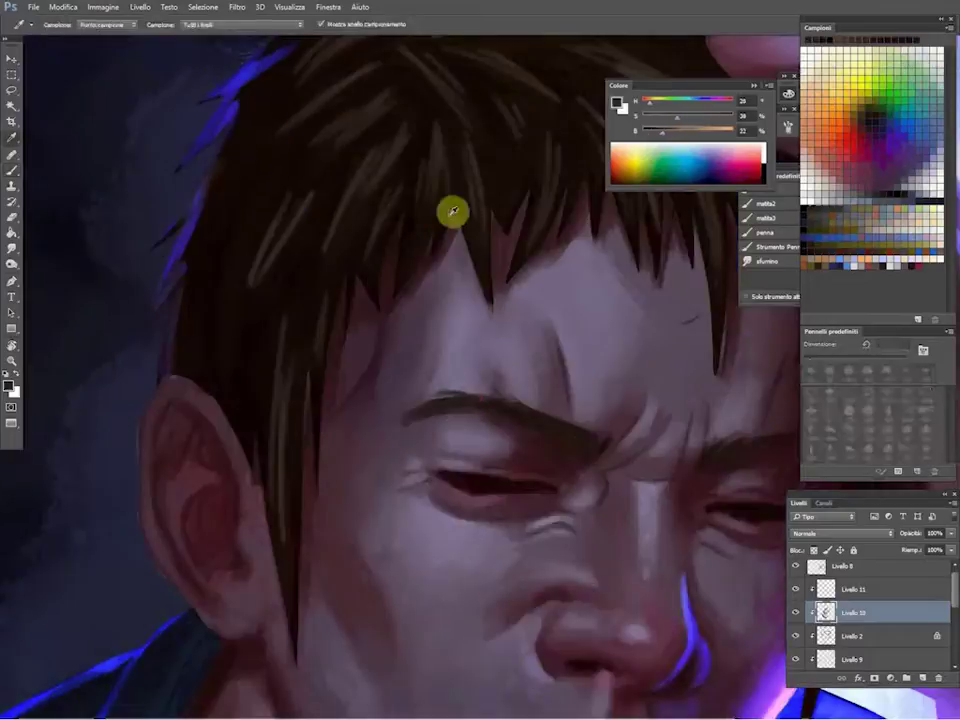
left_click(581, 457, "alt")
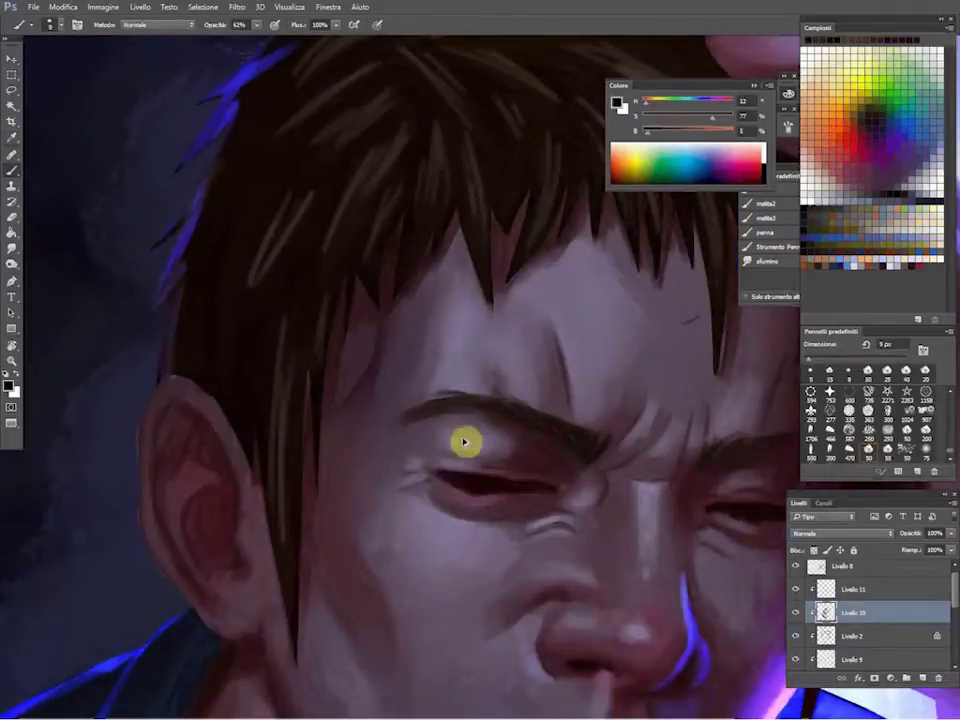
scroll(302, 150, "down", 1)
scroll(606, 347, "down", 1)
scroll(480, 548, "down", 2)
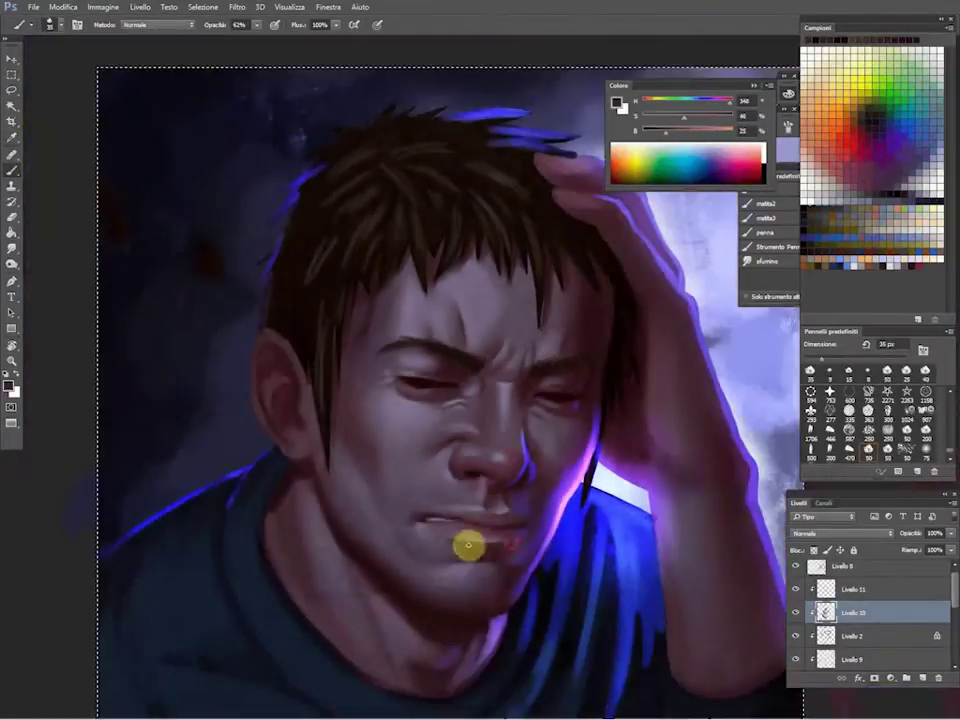
Shade around the mouth and chin with sampled muted purple, dark purple and reddish tones at 90 px.
left_click(410, 550, "alt")
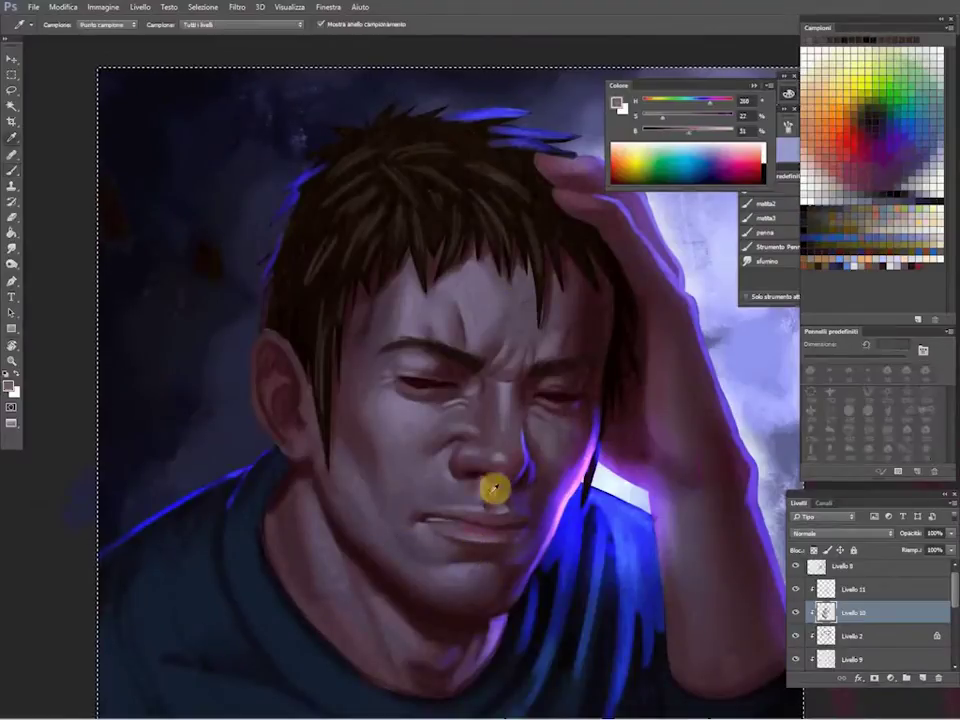
left_click(500, 490, "alt")
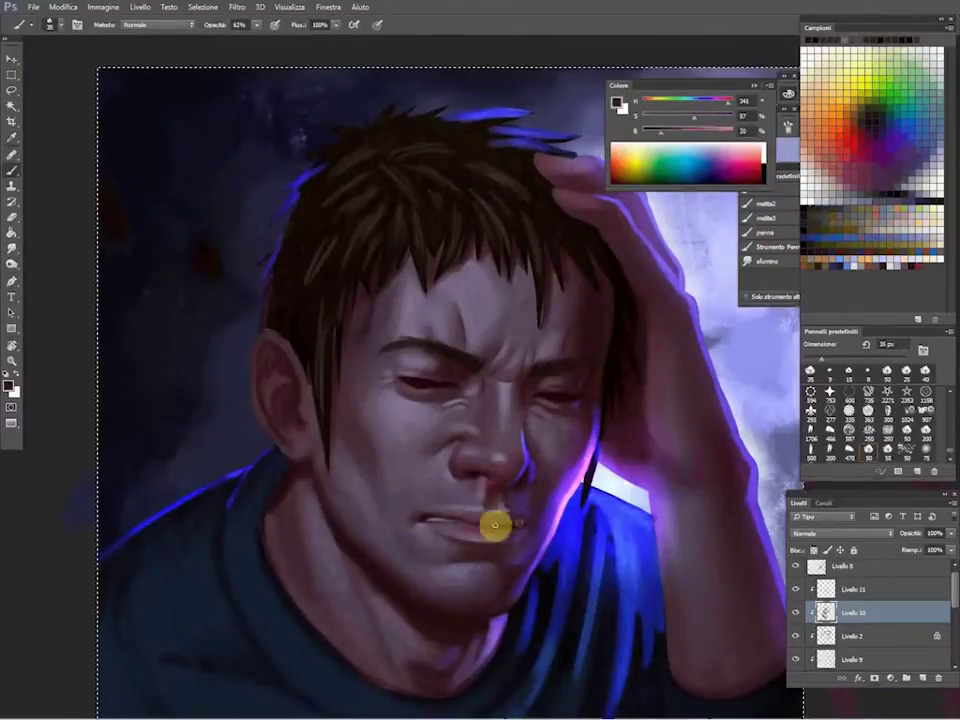
left_click(418, 528, "alt")
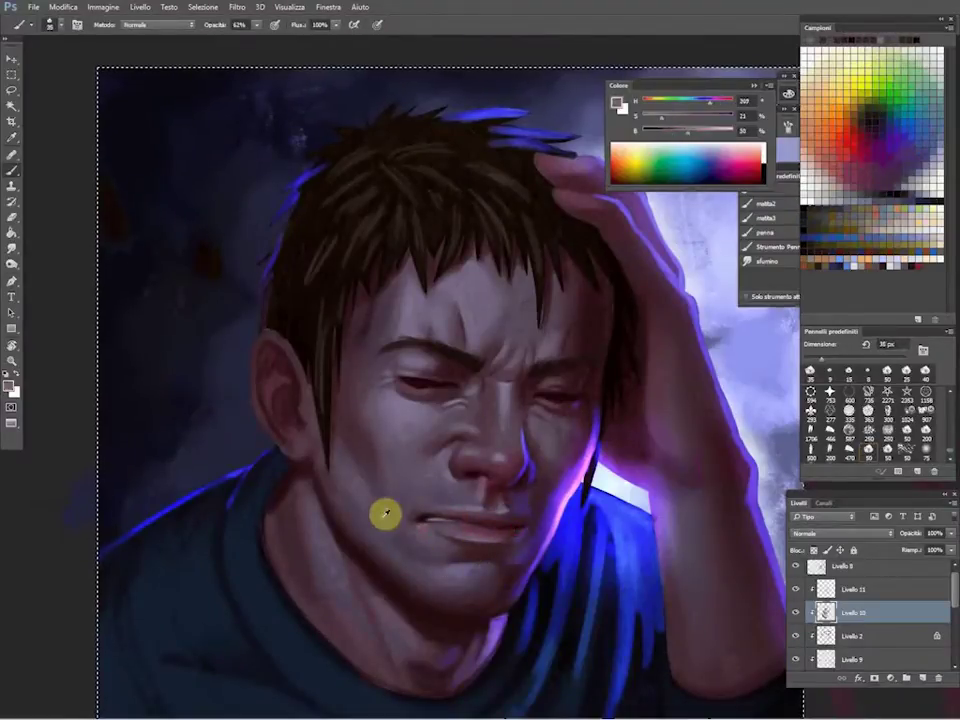
left_click(416, 515, "alt")
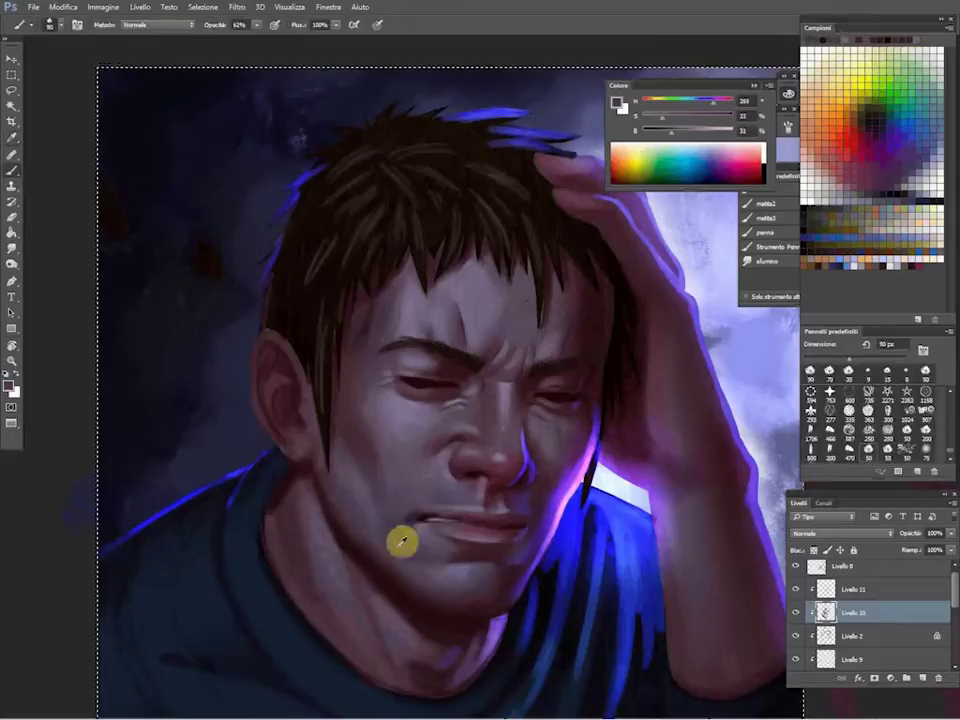
left_click(353, 547, "alt")
key("bracketright")
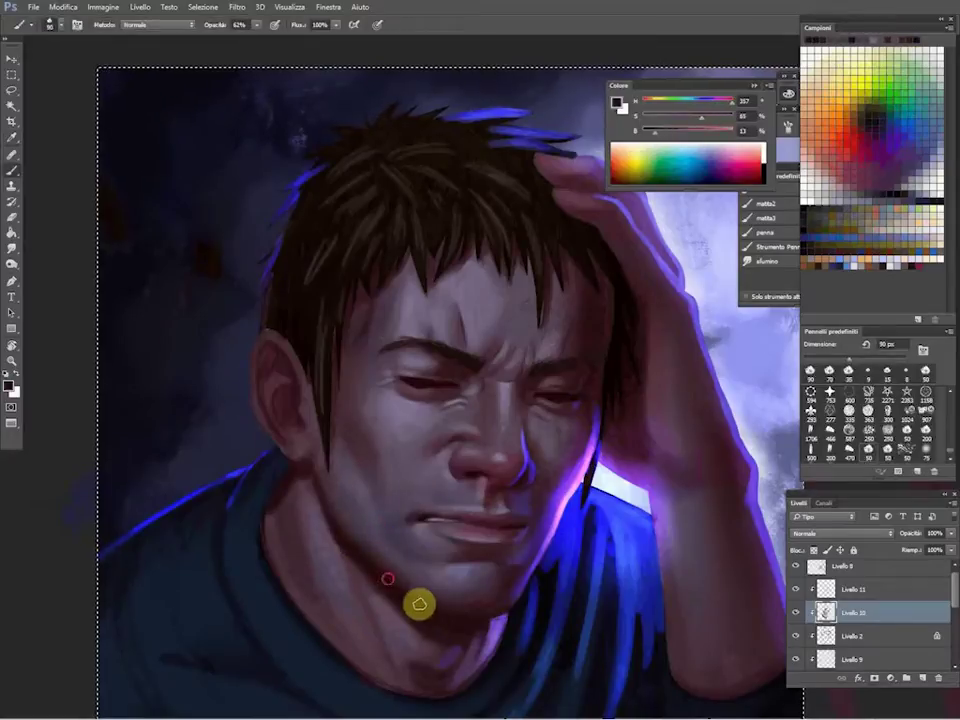
left_click(339, 431, "alt")
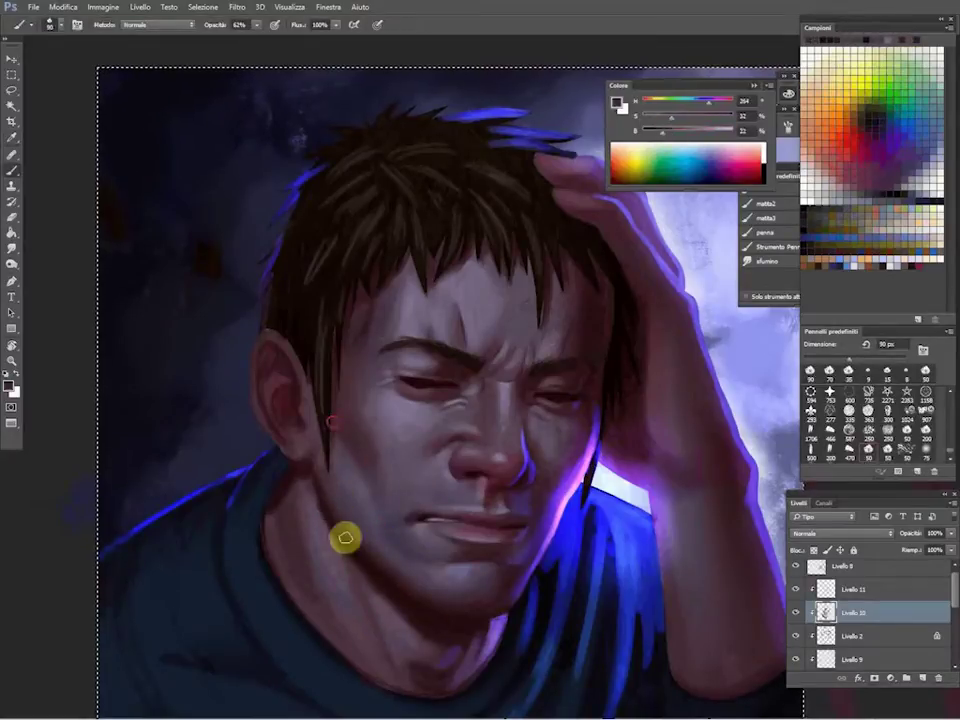
Zoom into the left eye and sample dark red and brownish eyelid tones with a smaller brush.
key("r")
scroll(409, 373, "up", 2)
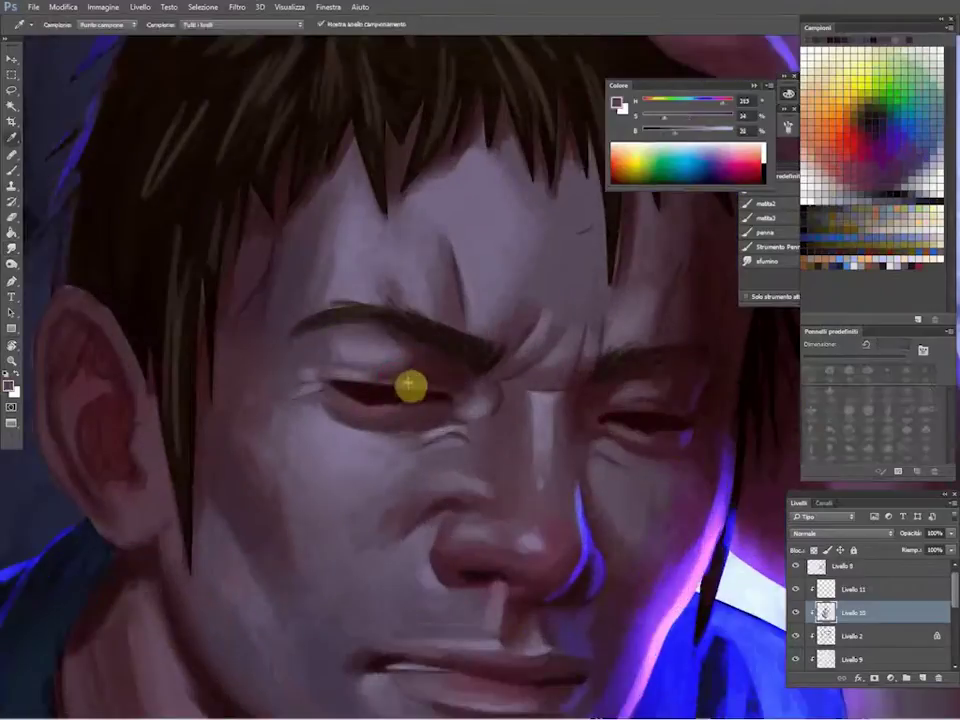
key("b")
left_click(430, 390, "alt")
scroll(443, 392, "up", 2)
key("bracketleft")
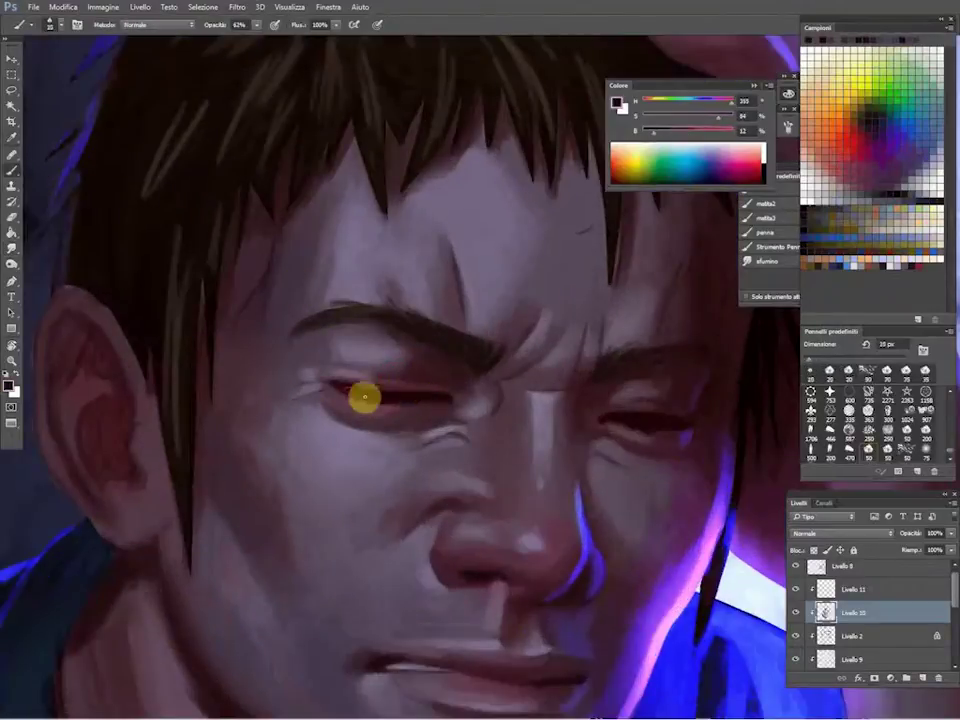
left_click(353, 392, "alt")
left_click(407, 396, "alt")
Paint the eyelid red and pink at 30–35 px, smudge it softer, then pan to the other eye.
key("bracketright")
key("bracketright")
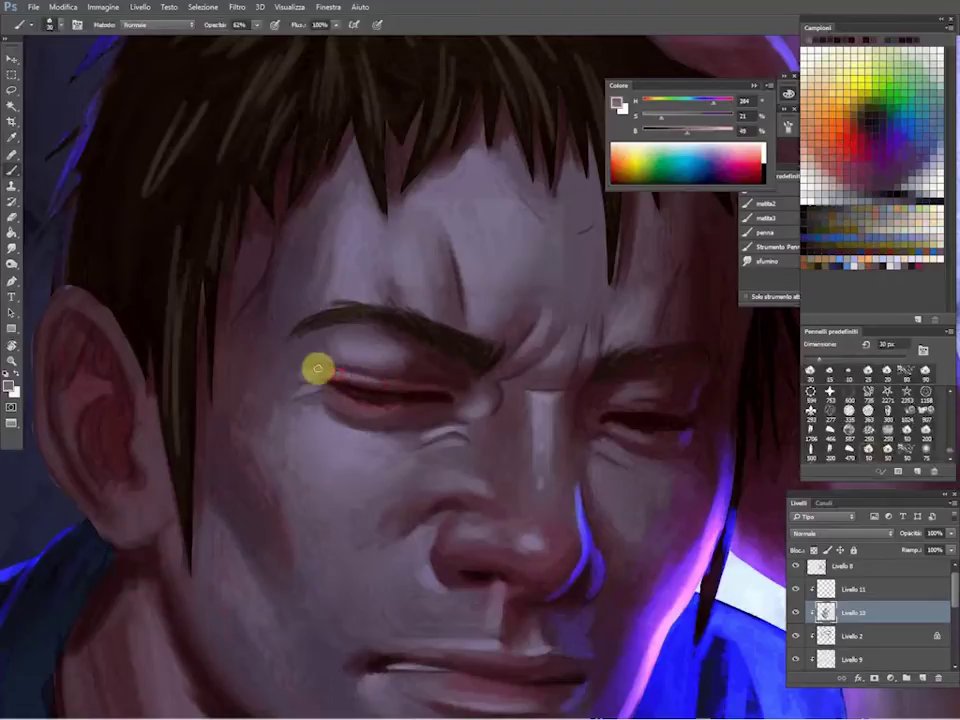
left_click(390, 372, "alt")
left_click(317, 392, "alt")
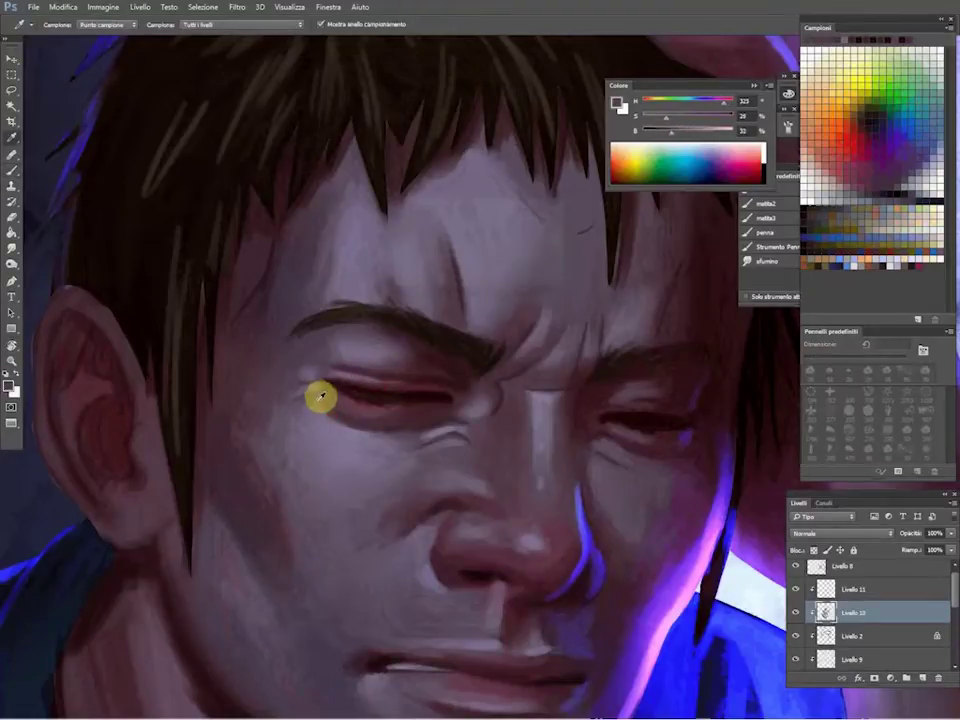
left_click(381, 369, "alt")
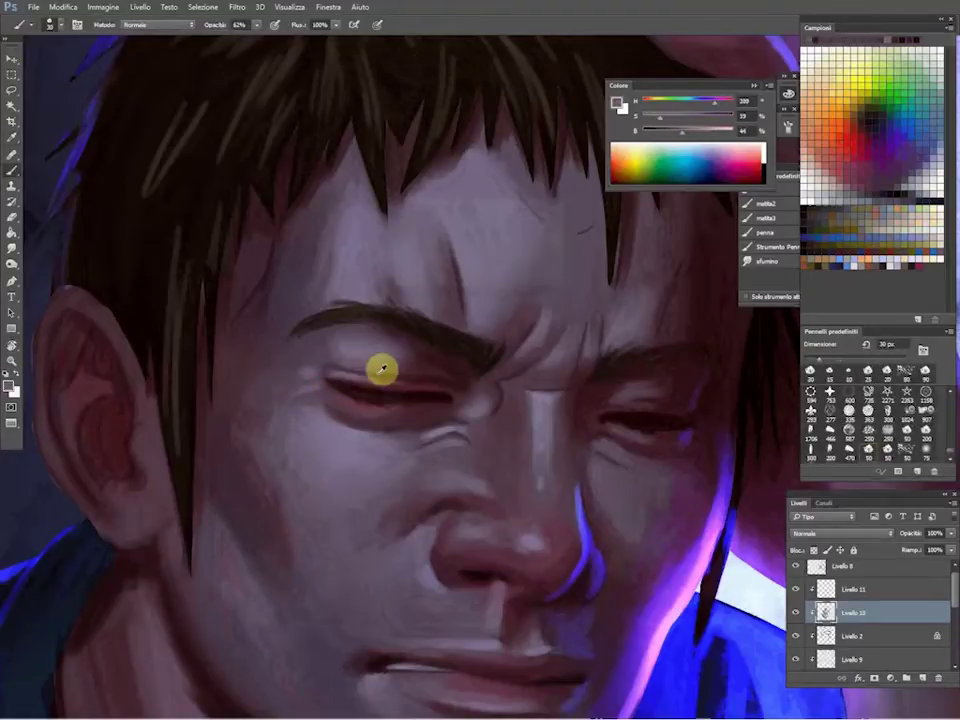
key("bracketright")
left_click(13, 247)
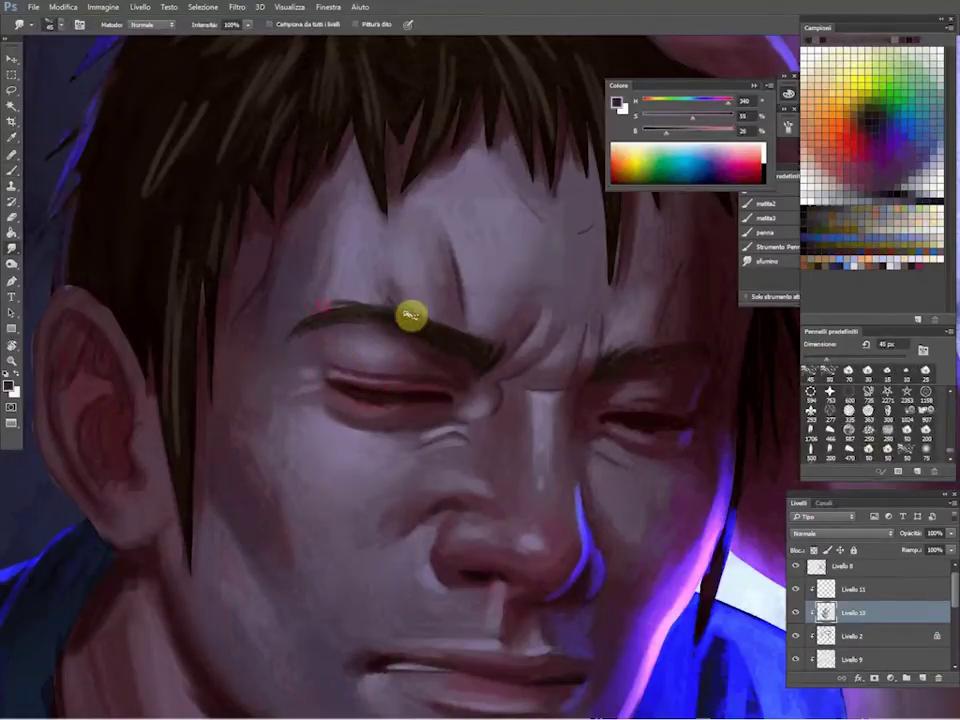
key("b")
left_click_drag(317, 386, 471, 339)
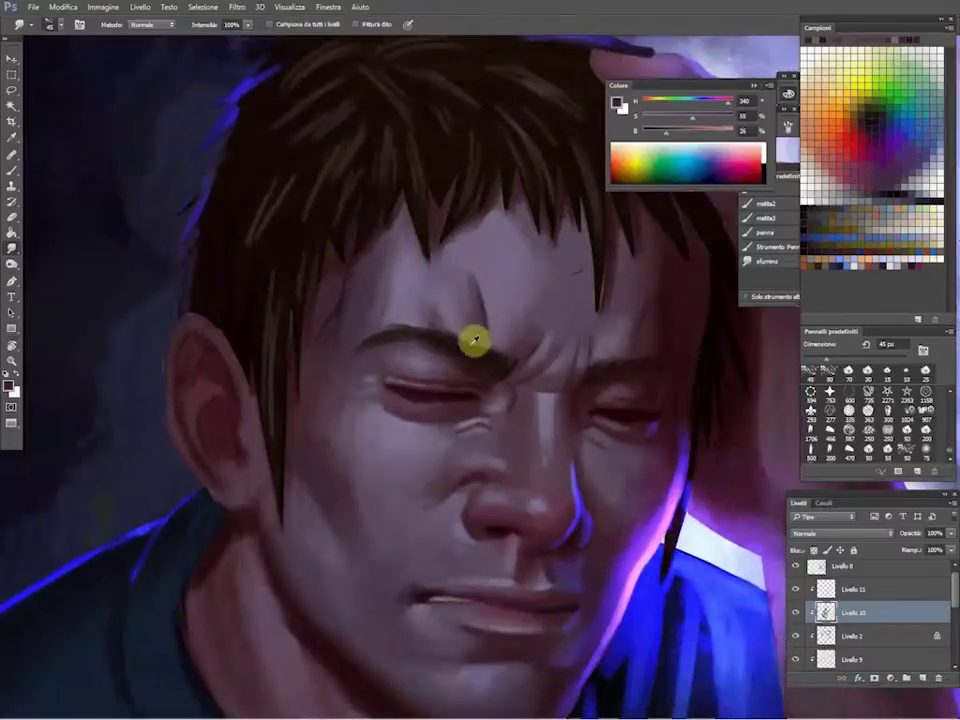
Paint a light stroke beside the eye and a reddish stroke near the brow.
left_click(619, 399, "alt")
left_click(551, 395, "alt")
left_click_drag(510, 392, 481, 432)
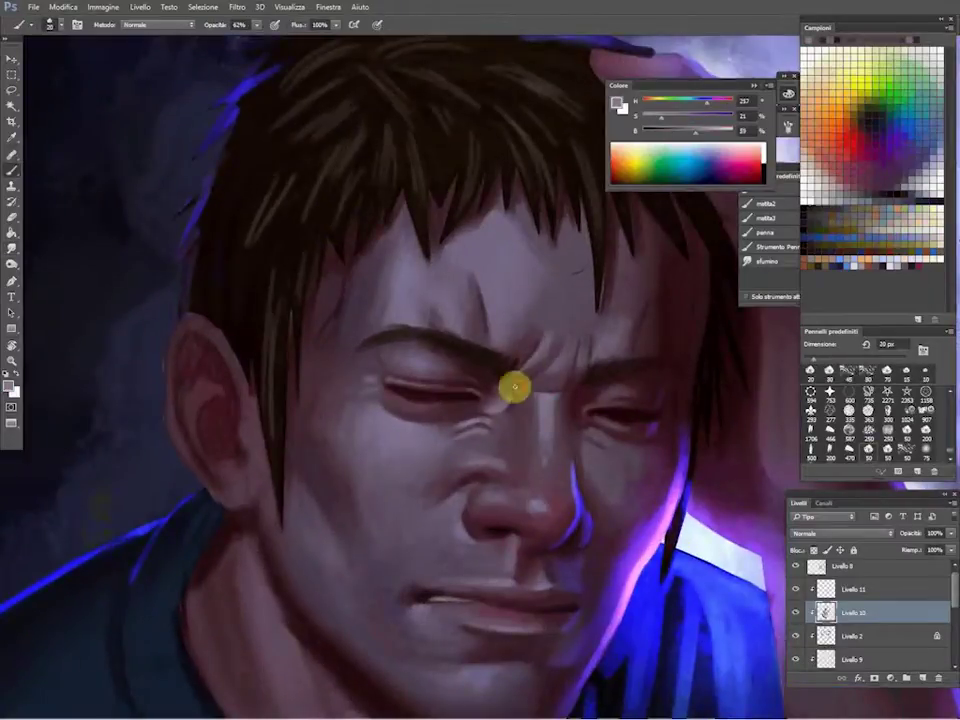
left_click(514, 401, "alt")
left_click_drag(510, 372, 526, 349)
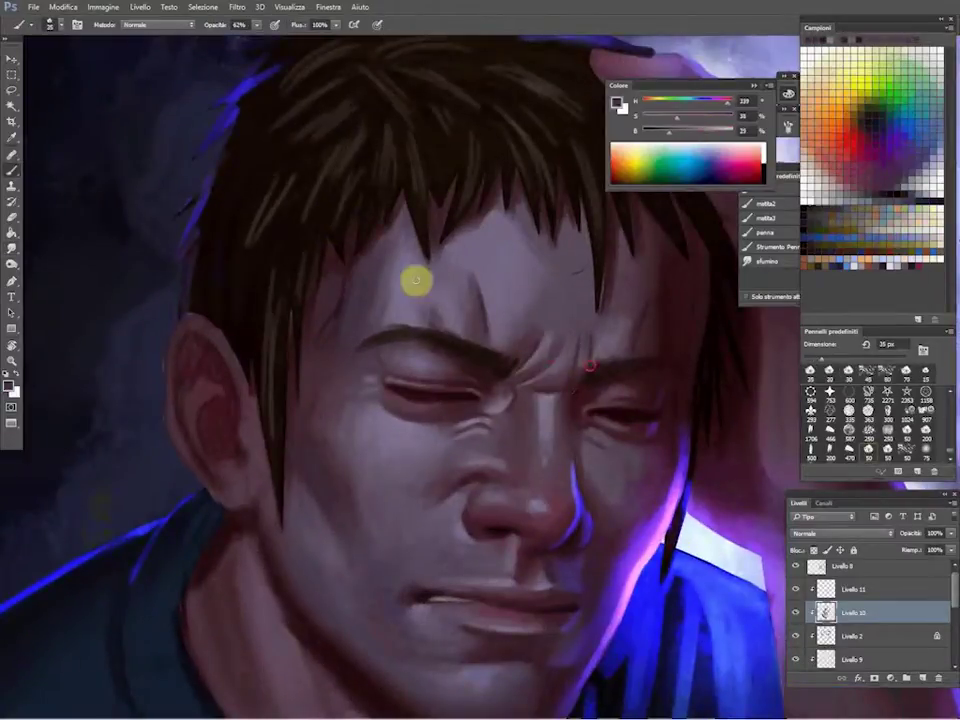
Sample cheek, eye, rim-light, hair and forehead tones, enlarging the brush to 100 px.
left_click(420, 437, "alt")
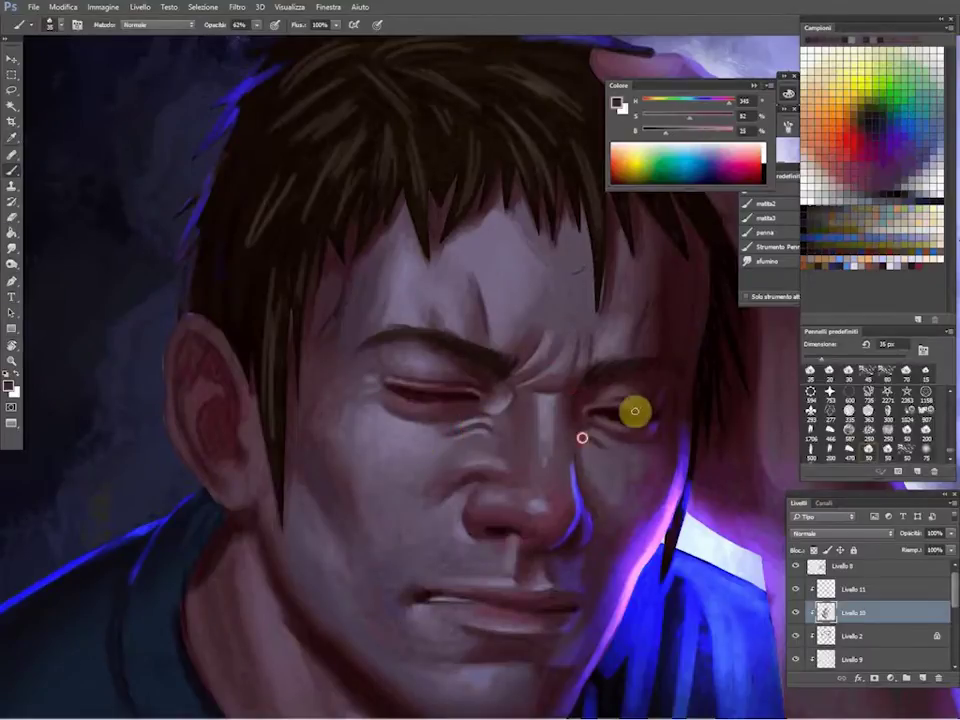
left_click(647, 401, "alt")
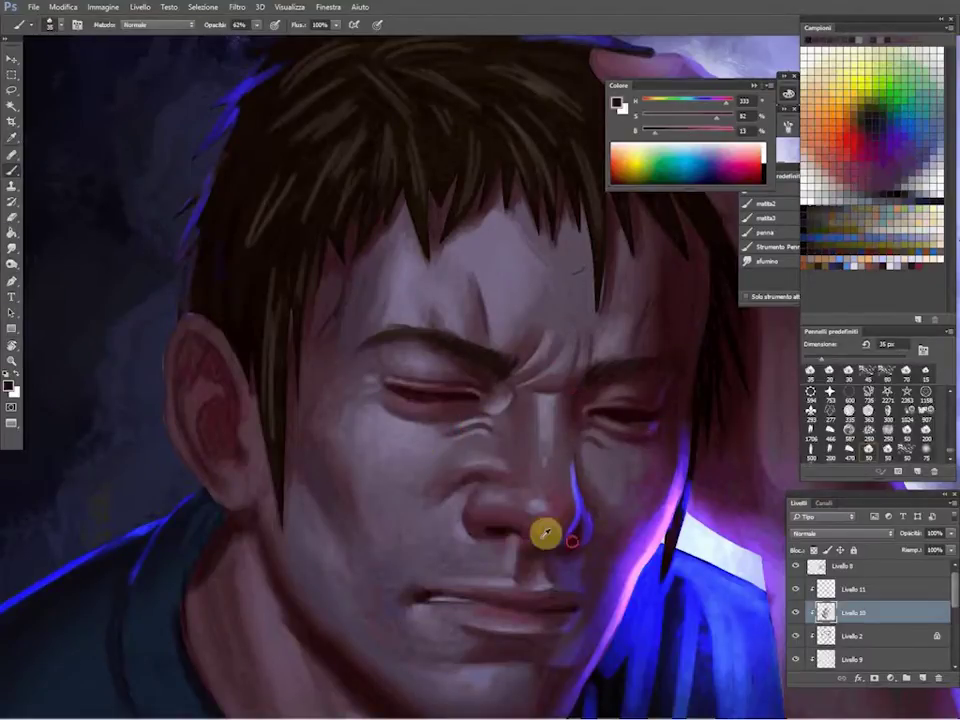
left_click(587, 516, "alt")
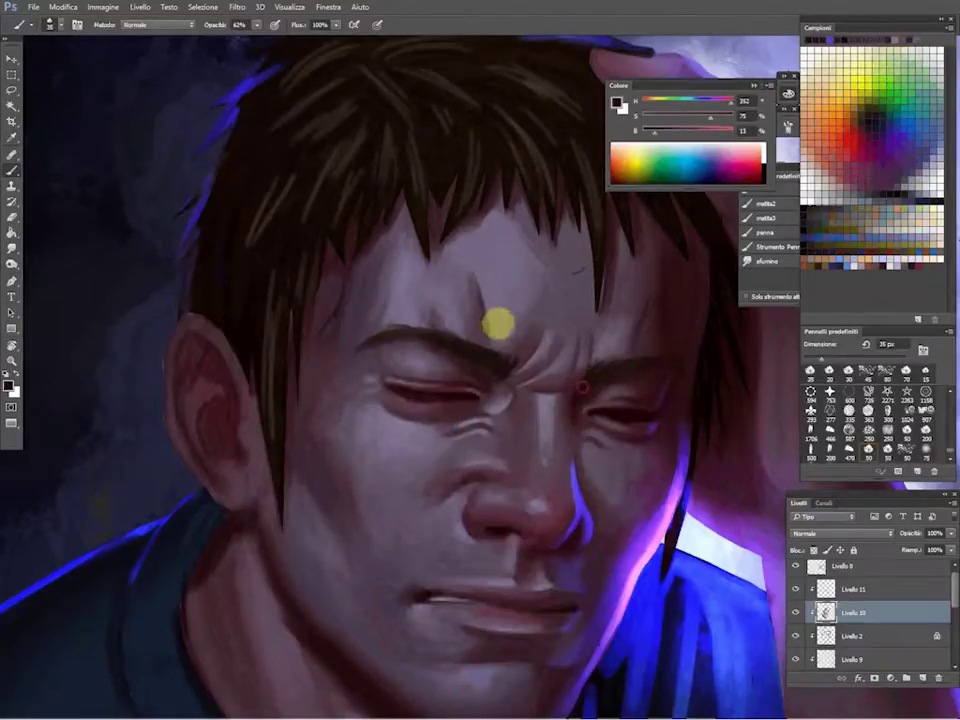
left_click(339, 261, "alt")
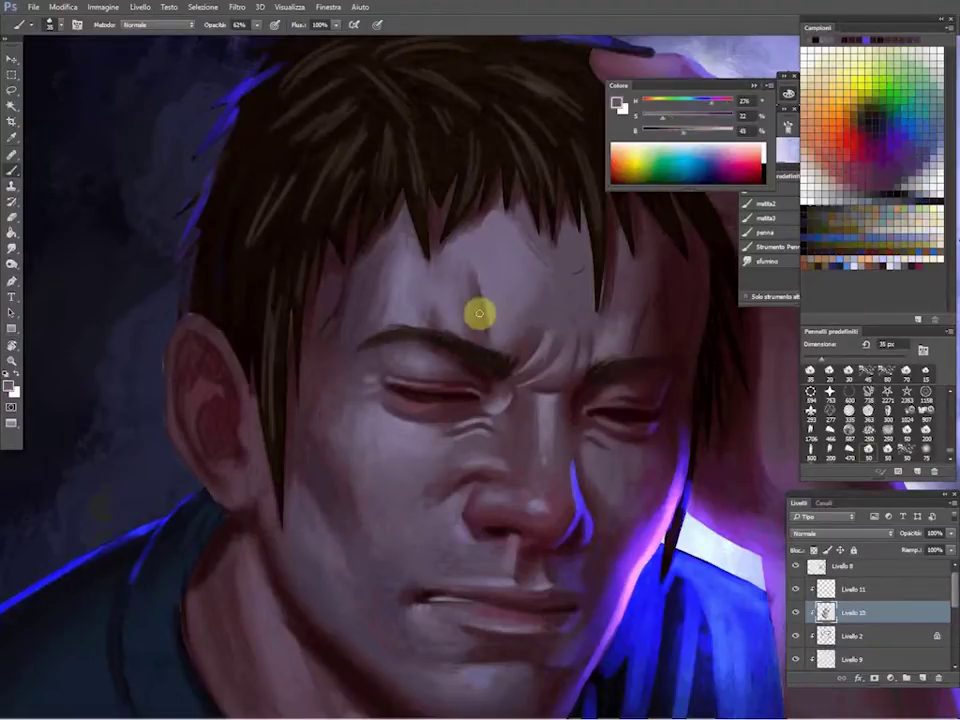
left_click(468, 272, "alt")
left_click(326, 364, "alt")
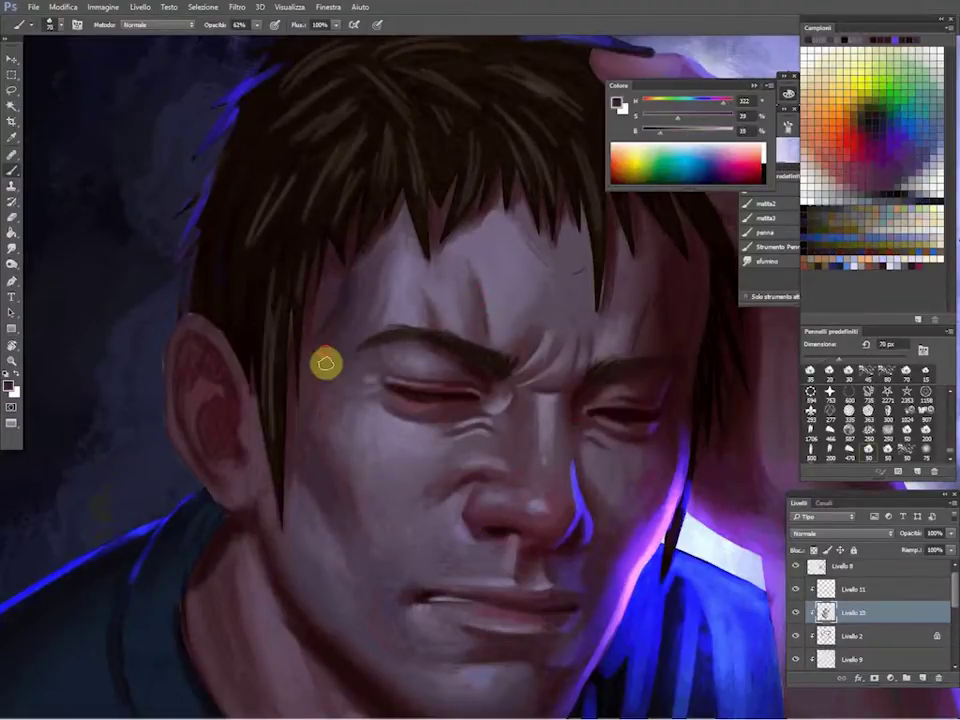
left_click(326, 363, "alt")
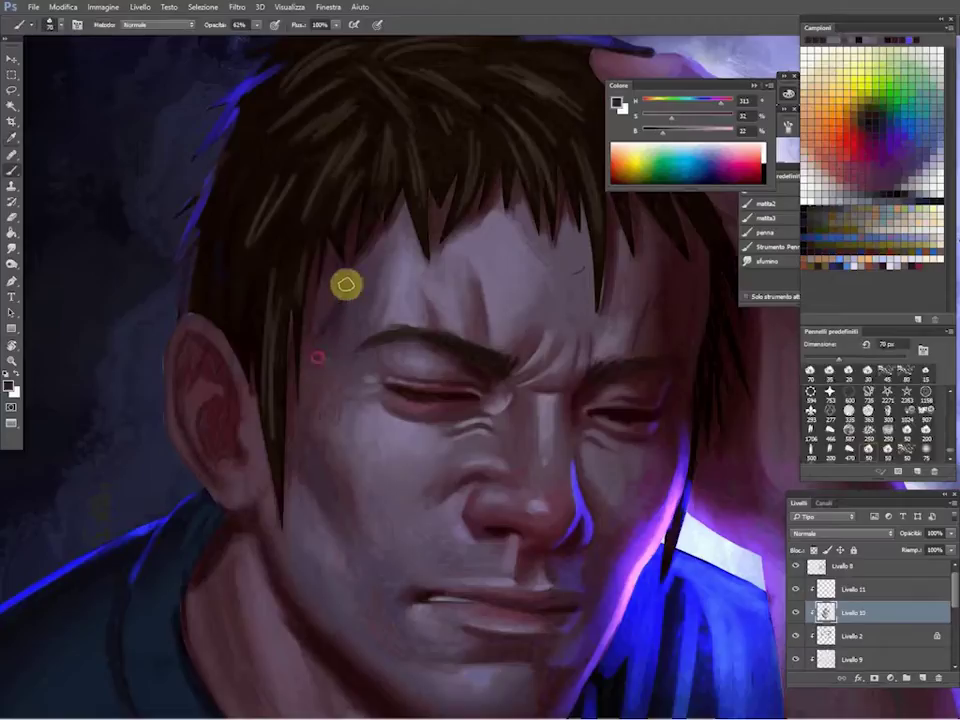
left_click(536, 285, "alt")
key("bracketright")
key("bracketright")
key("bracketright")
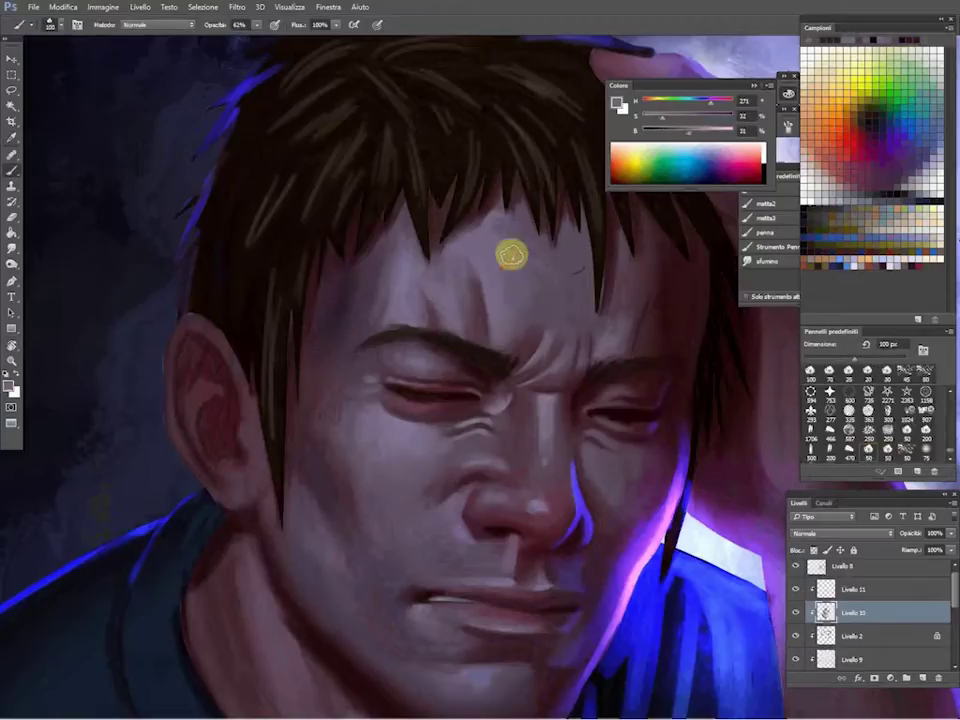
left_click(424, 260, "alt")
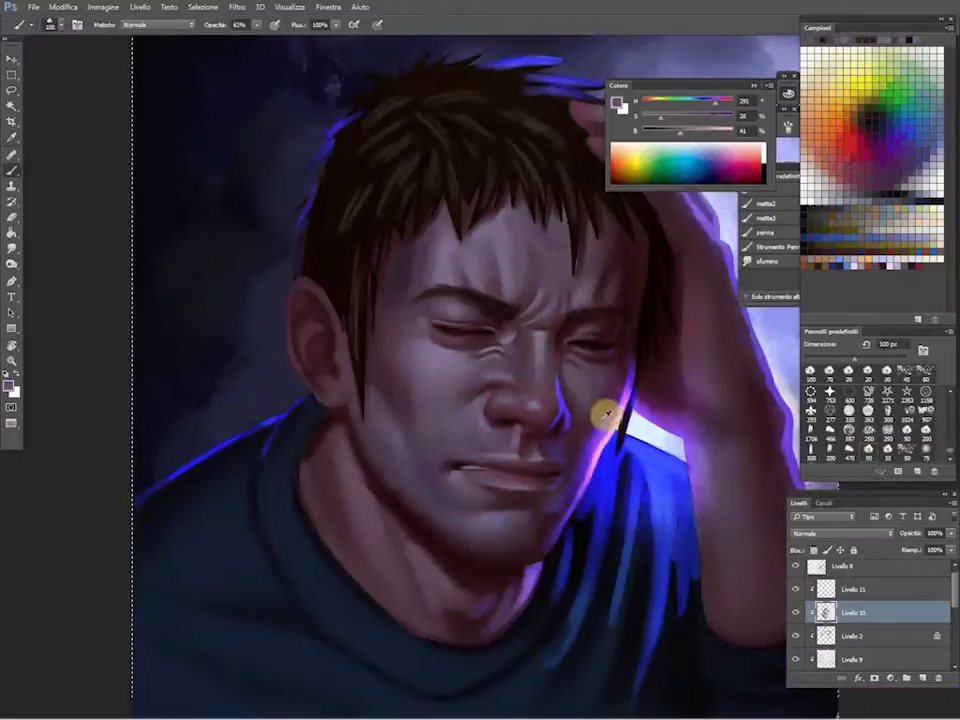
Zoom out to the whole head, sample deep purple-blue and bright blue, and shrink the brush to 30 px.
key("ctrl+minus")
left_click(590, 437, "alt")
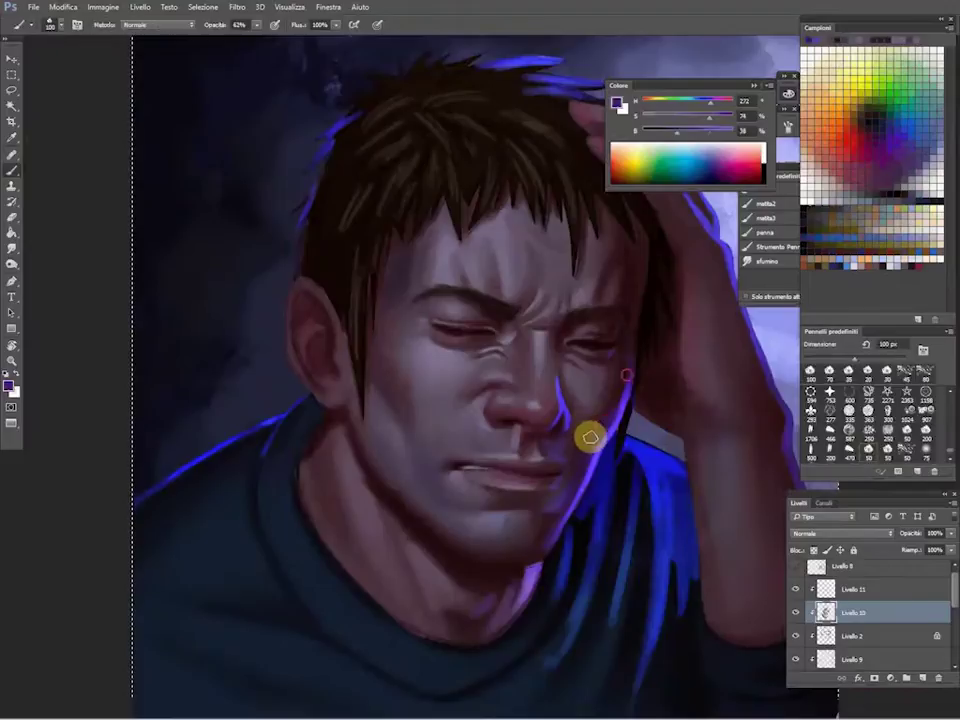
left_click(574, 484, "alt")
key("bracketleft")
key("bracketleft")
key("bracketleft")
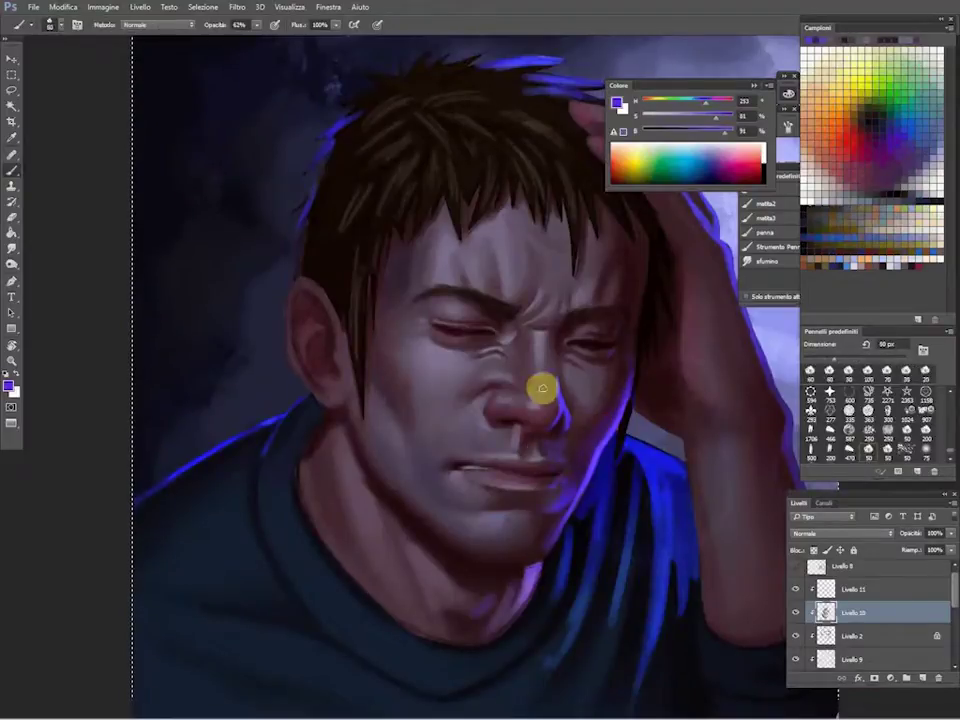
key("bracketleft")
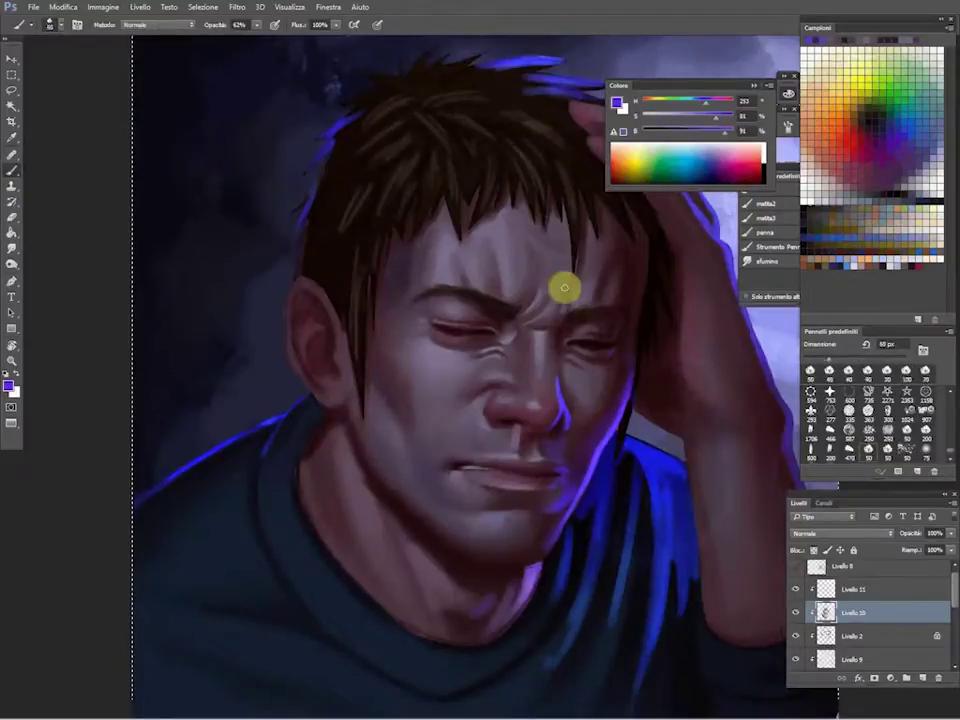
left_click(508, 418, "alt")
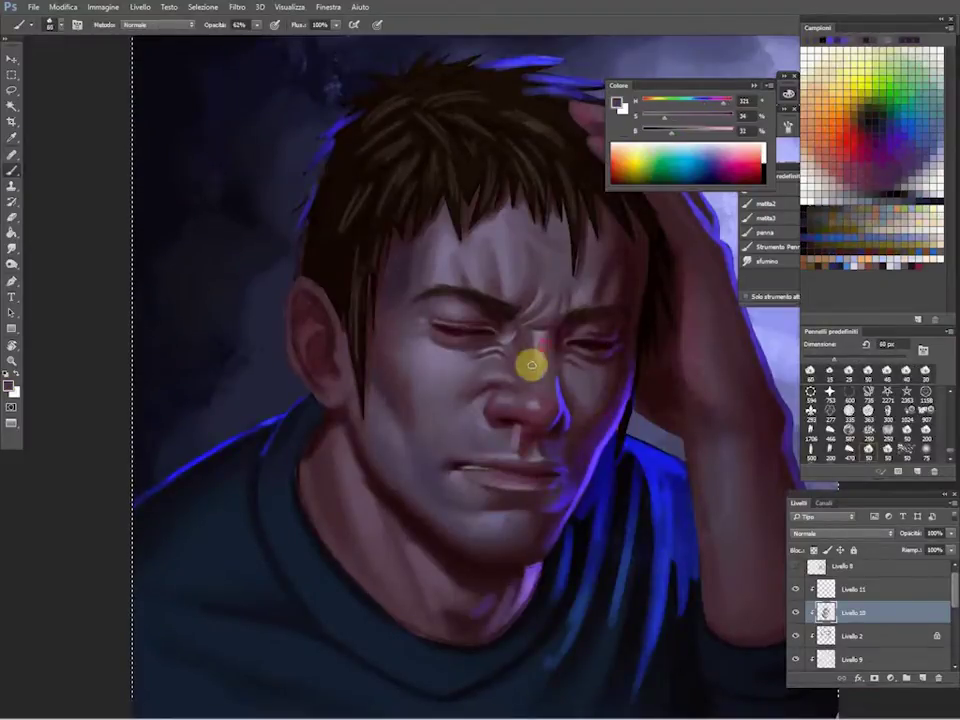
left_click(414, 244, "alt")
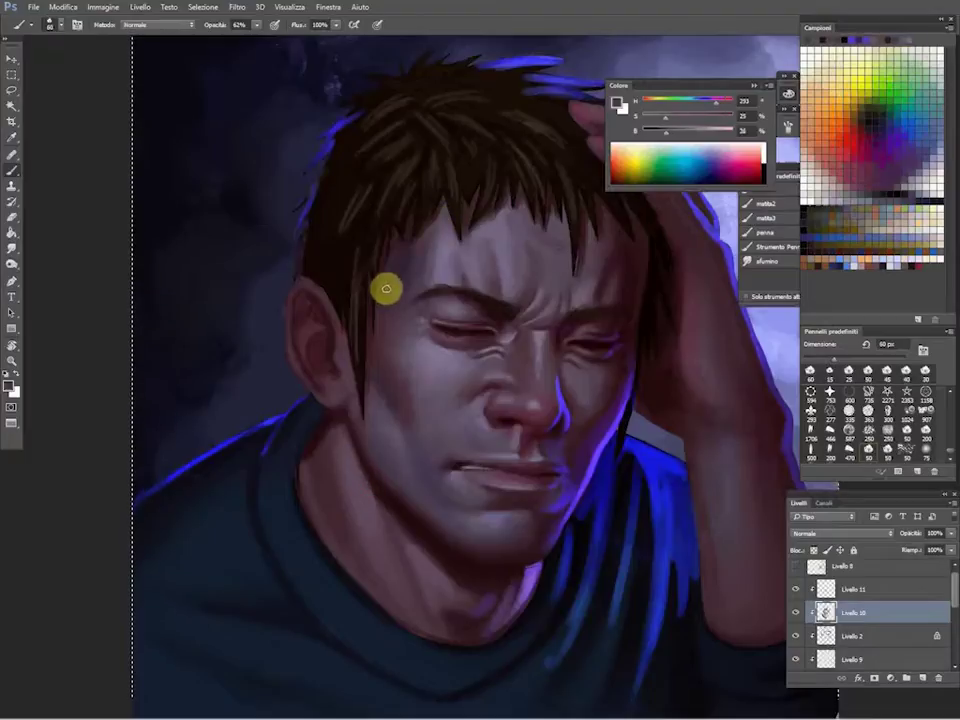
Flip the canvas horizontally to review the mirrored portrait, then bring up the Gruppo 1 layer options.
left_click(102, 6)
left_click(310, 168)
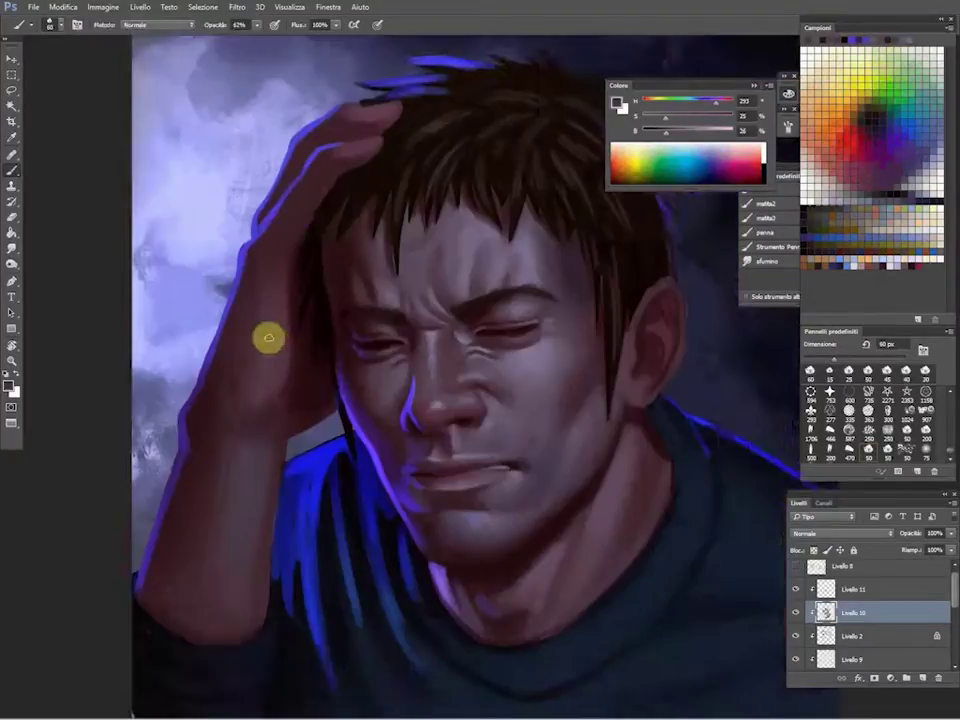
scroll(269, 338, "up", 2)
left_click(446, 272, "alt")
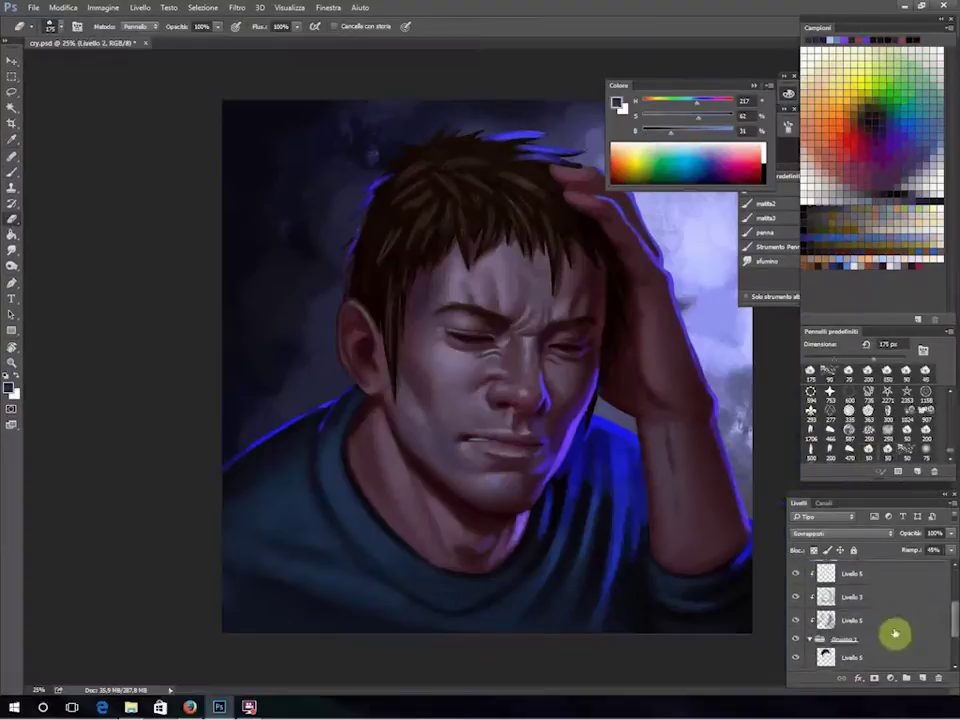
right_click(889, 634)
Turn Gruppo 1 back on and paint a purple rim light along the jaw and neck.
left_click(799, 637)
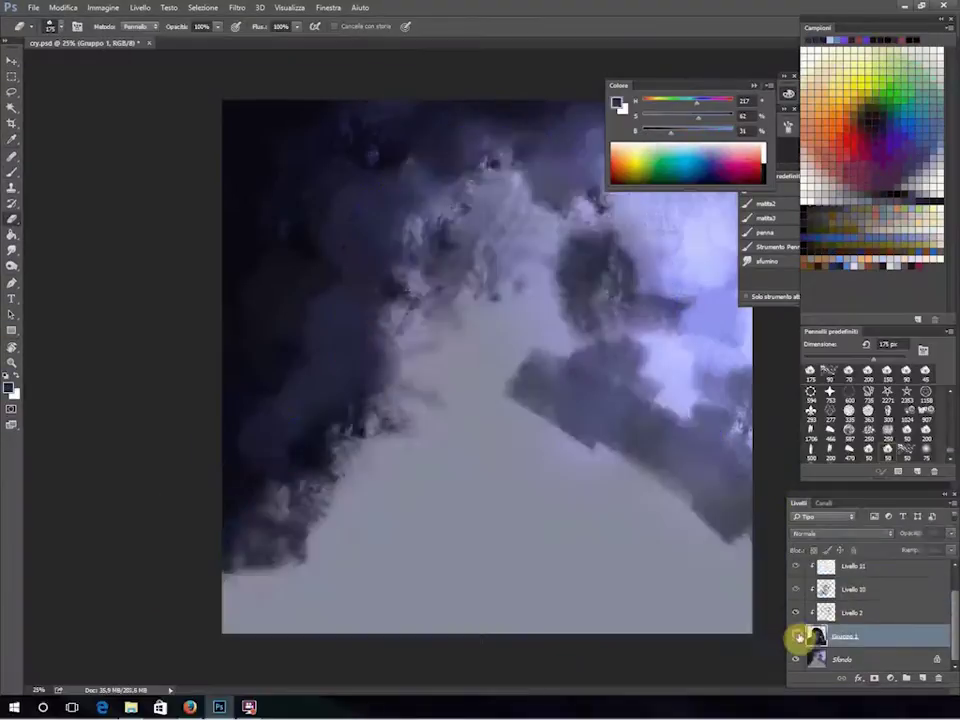
key("b")
scroll(390, 443, "up", 1)
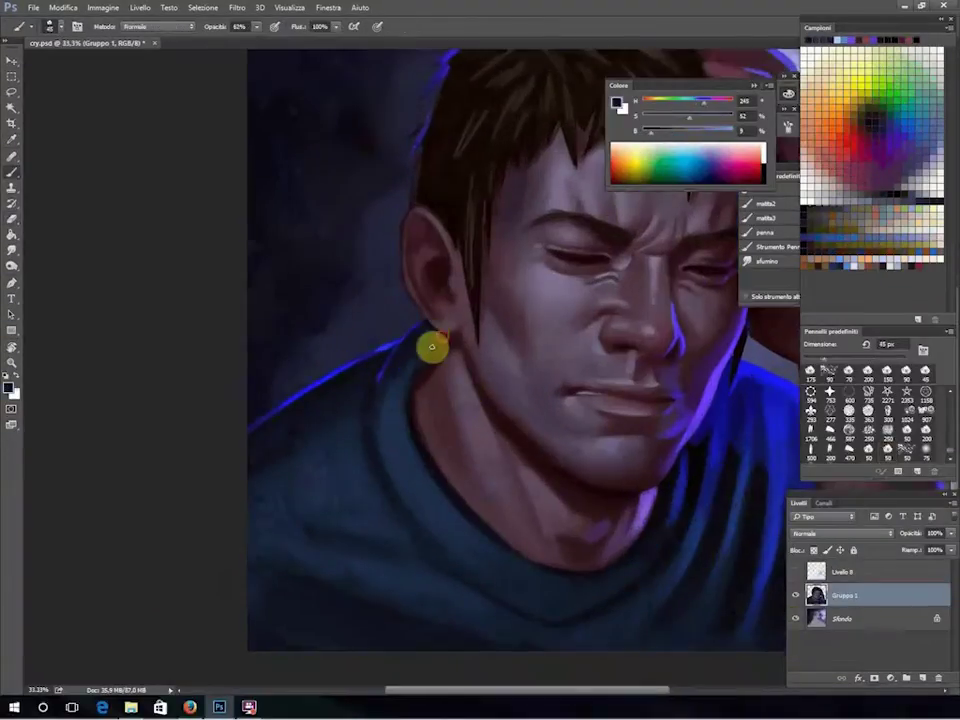
left_click(476, 516, "alt")
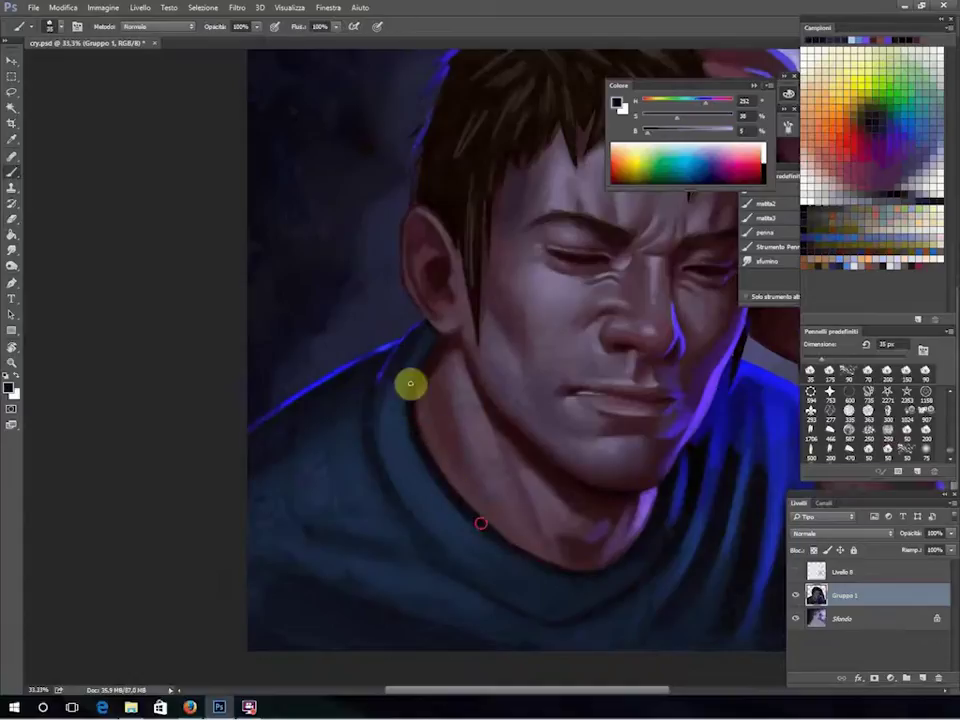
left_click(658, 489, "alt")
left_click_drag(658, 489, 630, 549)
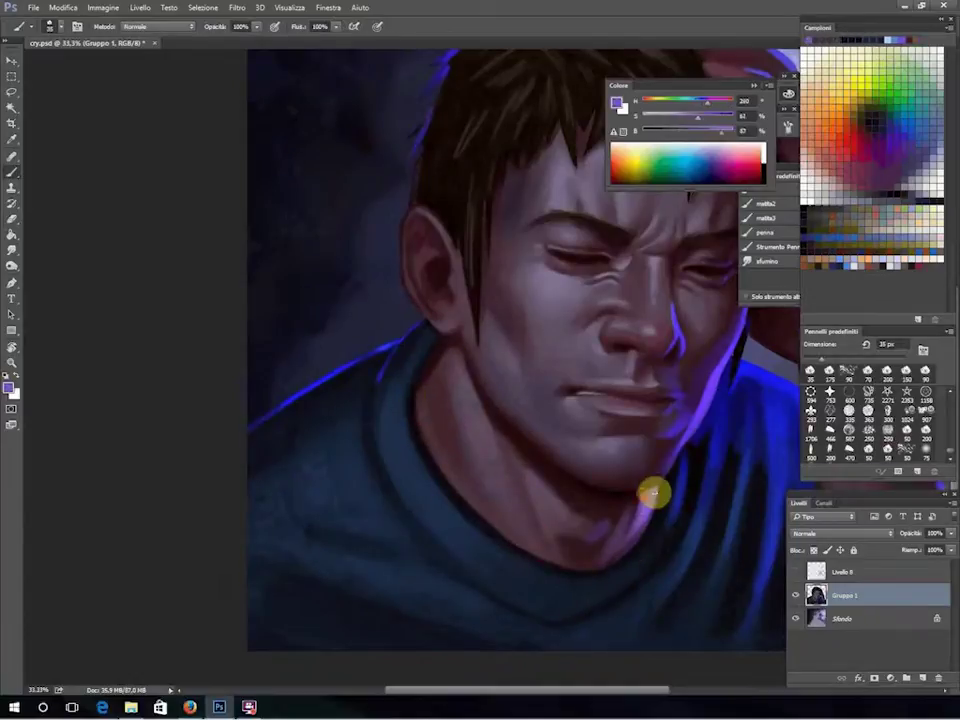
Shade the ear with sampled skin, darker and near-black tones using a smaller brush.
scroll(652, 492, "up", 3)
scroll(646, 452, "up", 2)
left_click_drag(285, 396, 424, 392)
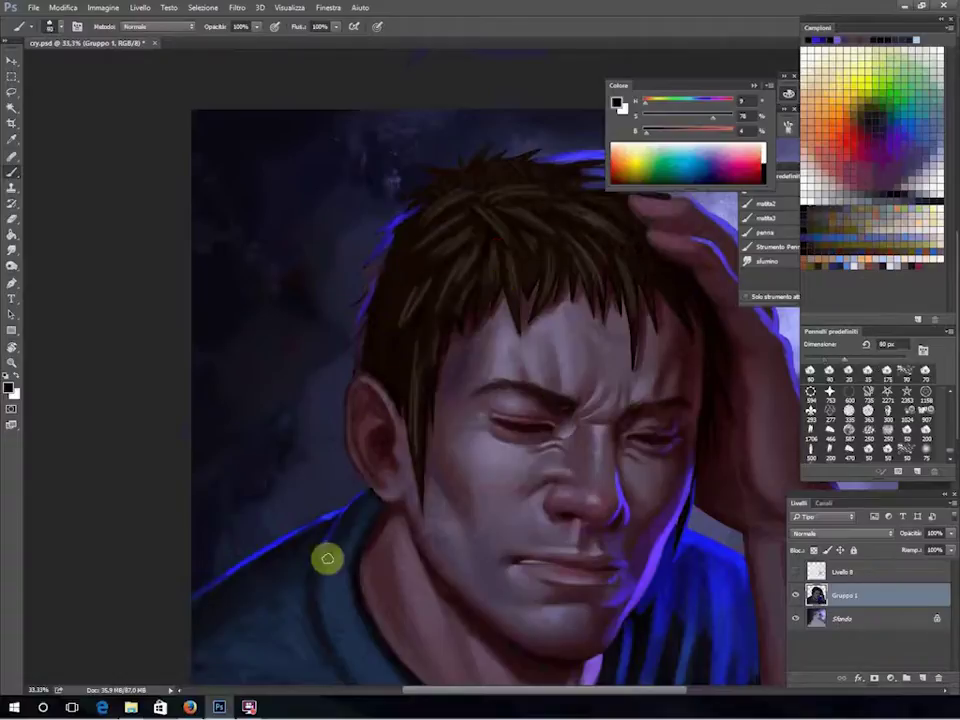
left_click(386, 434, "alt")
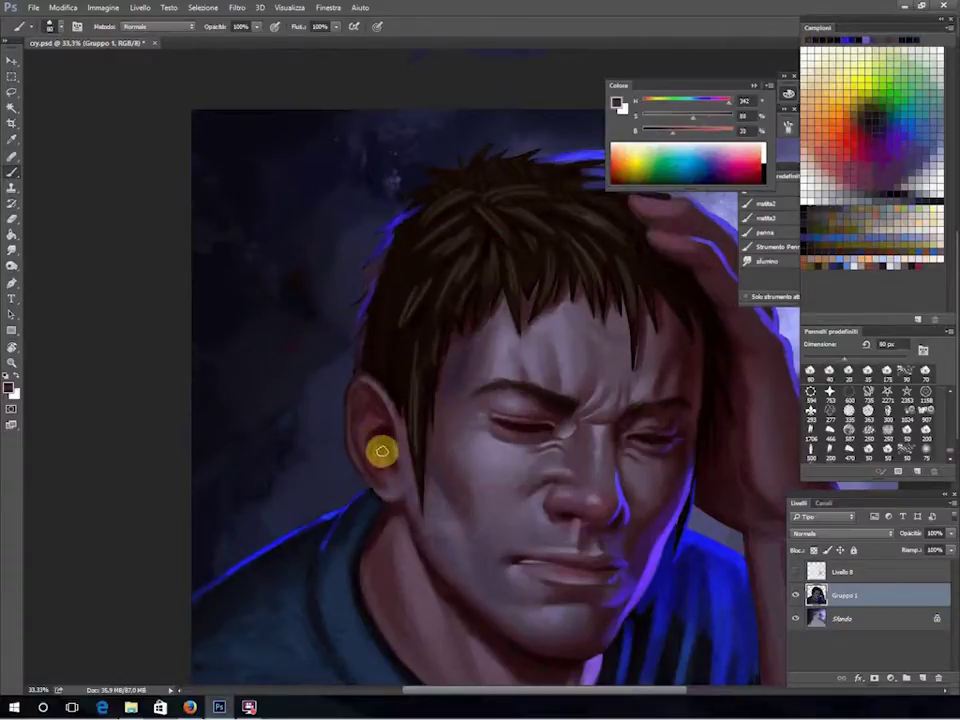
left_click(349, 462, "alt")
left_click(349, 394, "alt")
key("bracketleft")
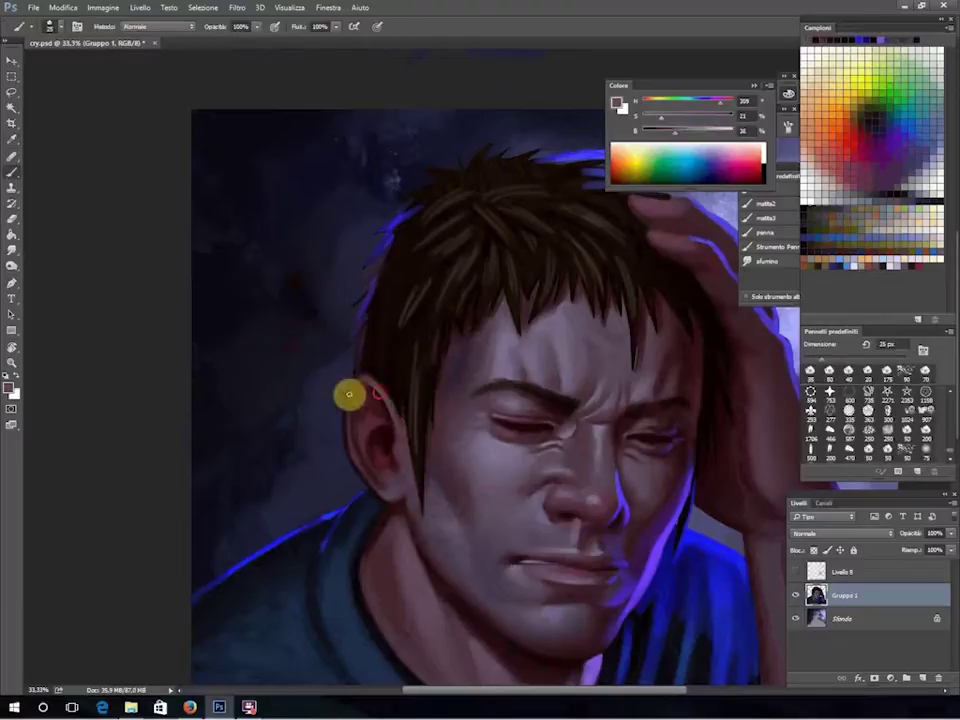
left_click(366, 488, "alt")
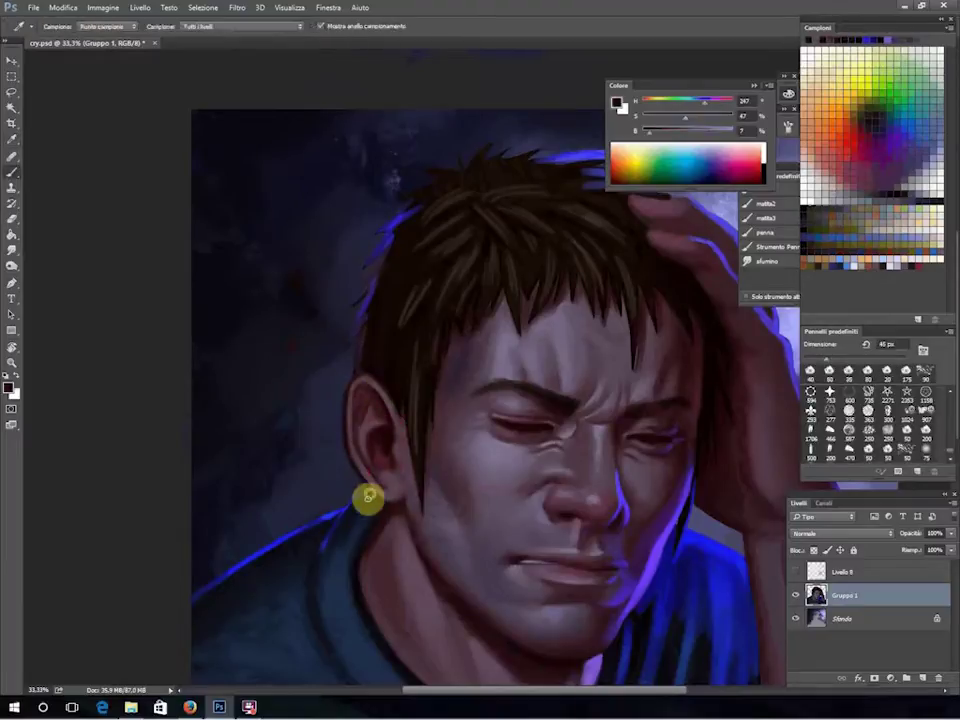
scroll(450, 515, "down", 5)
Touch up face and hand shading with sampled dark and very dark red tones, erasing briefly.
scroll(450, 515, "right", 5)
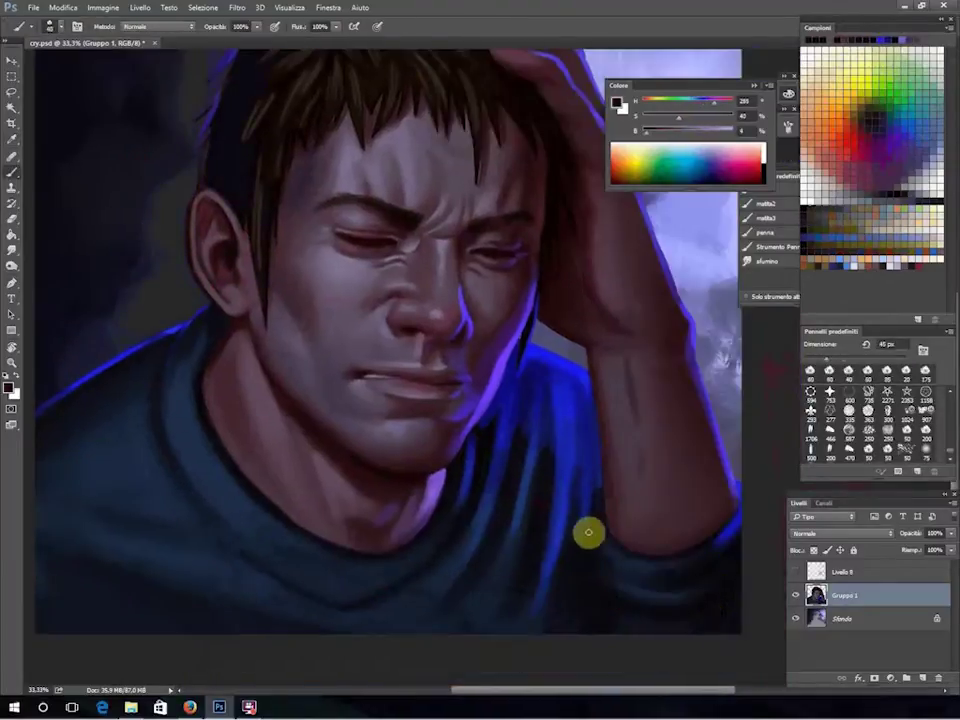
left_click(594, 384, "alt")
scroll(530, 430, "up", 2)
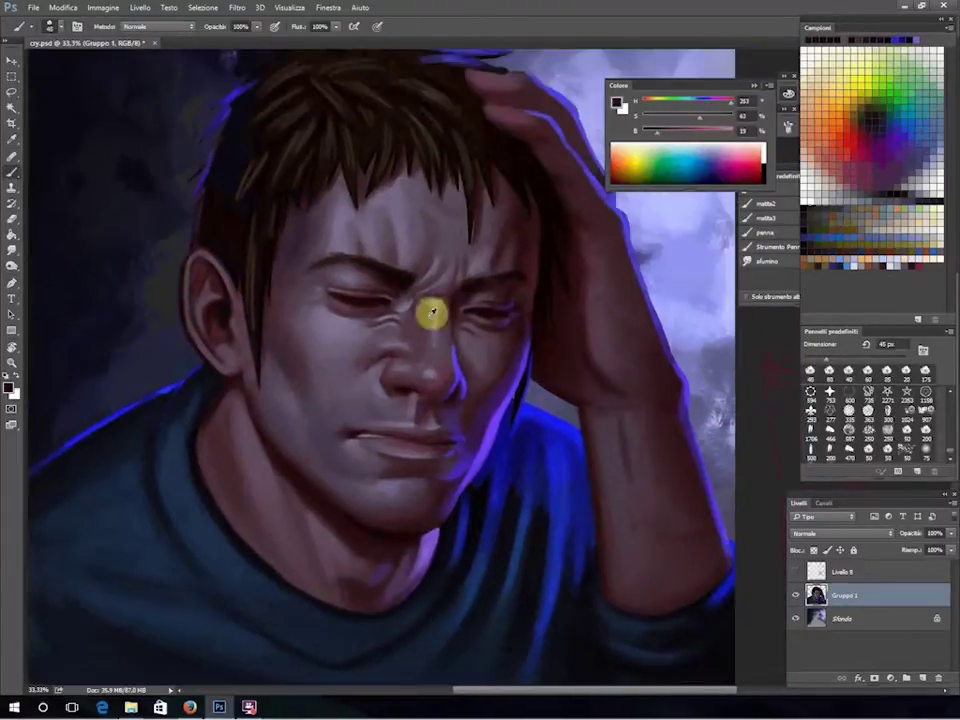
left_click(578, 373, "alt")
scroll(549, 626, "up", 6)
left_click(544, 454, "alt")
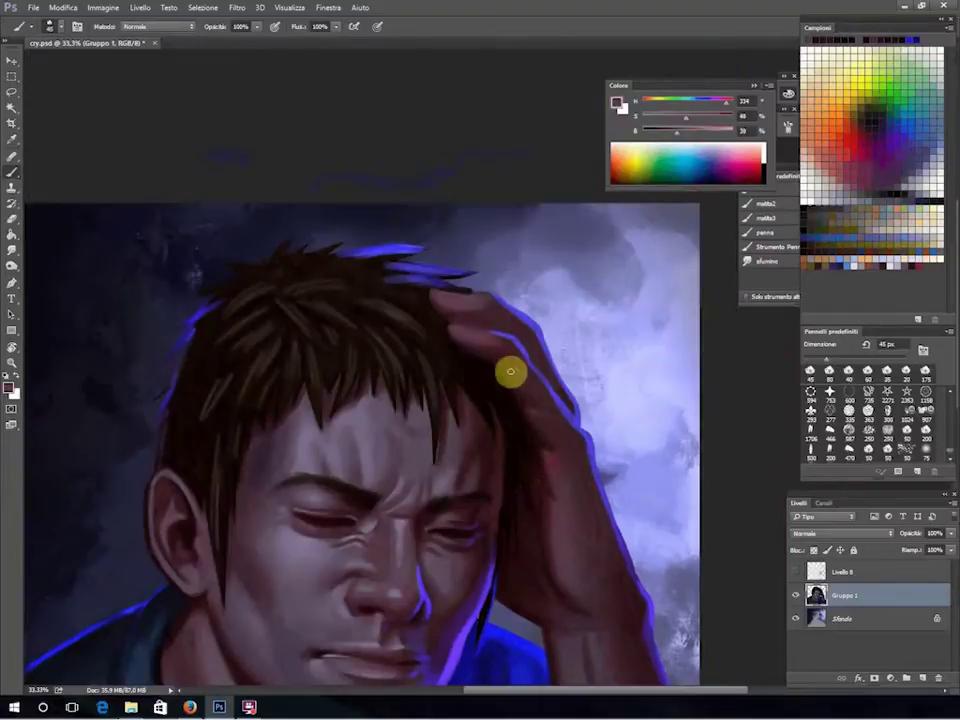
left_click(533, 431, "alt")
left_click(493, 289, "alt")
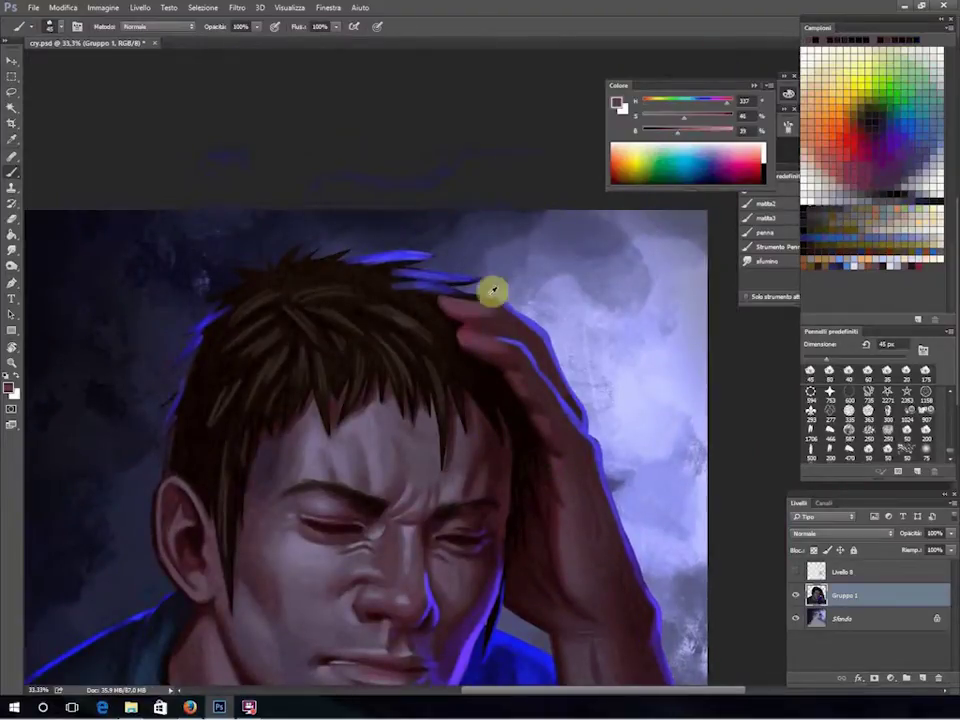
key("e")
Add light blue highlights near the cheek and blend them with the Smudge tool.
key("b")
scroll(579, 422, "down", 5)
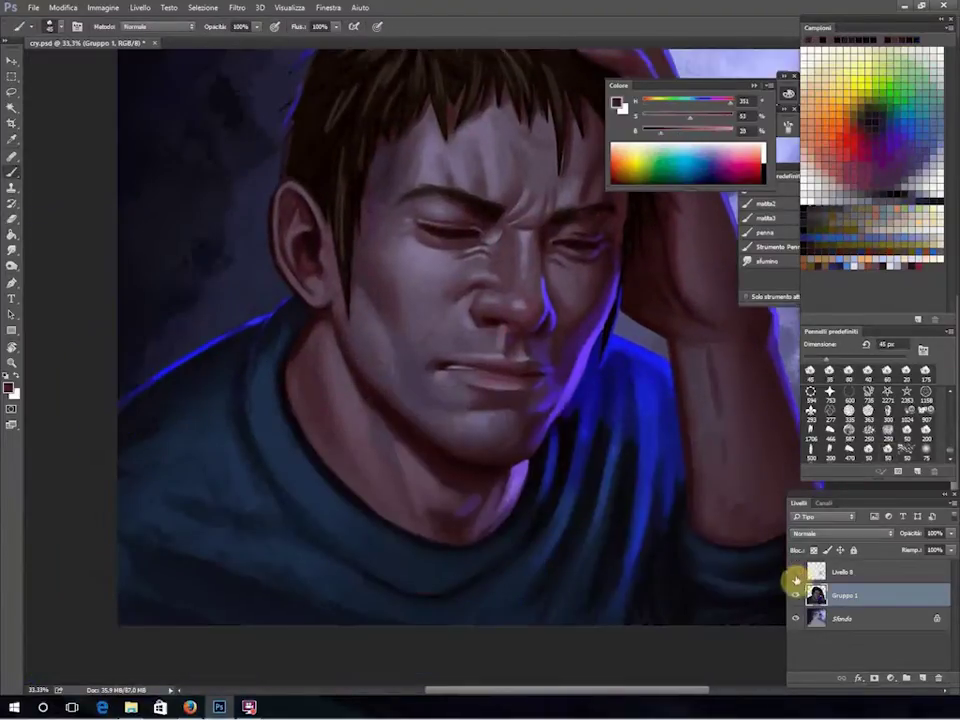
left_click(603, 330, "alt")
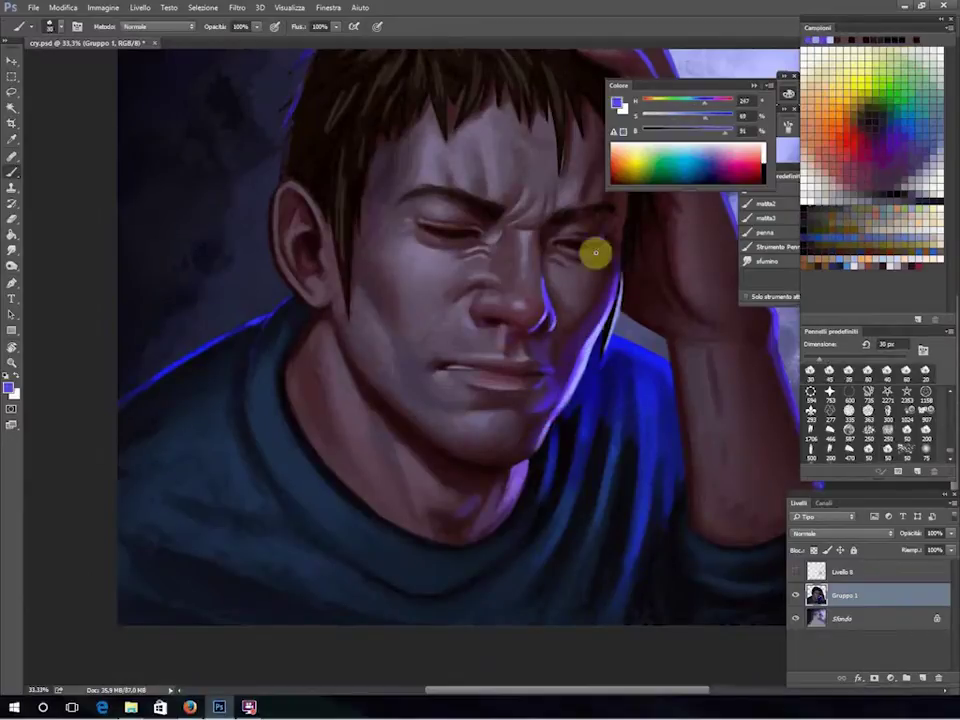
left_click(363, 256, "alt")
key("r")
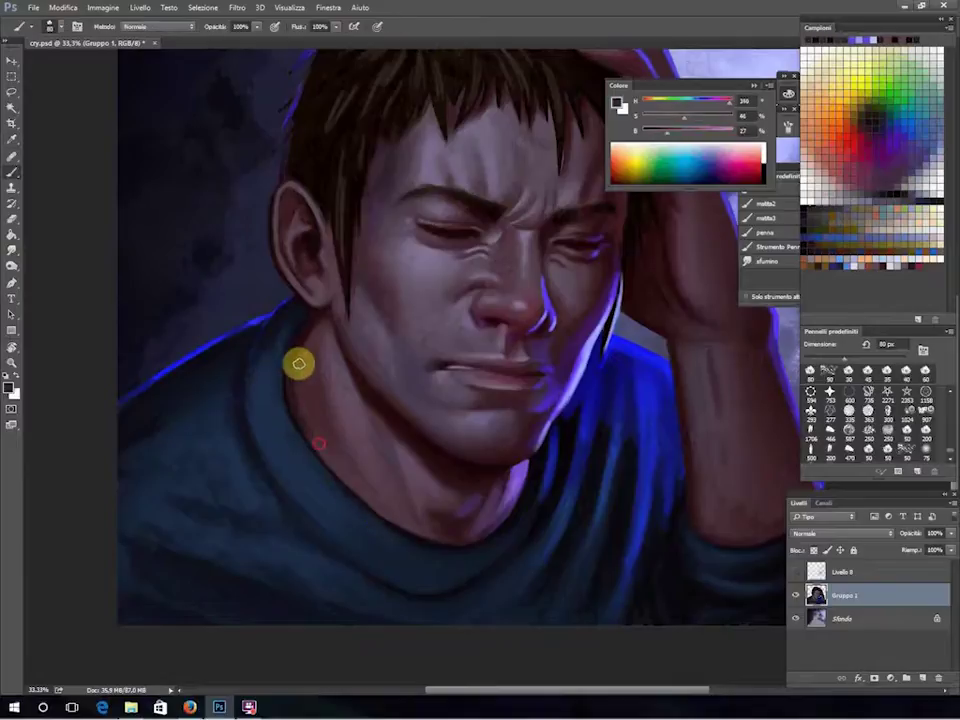
key("b")
left_click(456, 583, "alt")
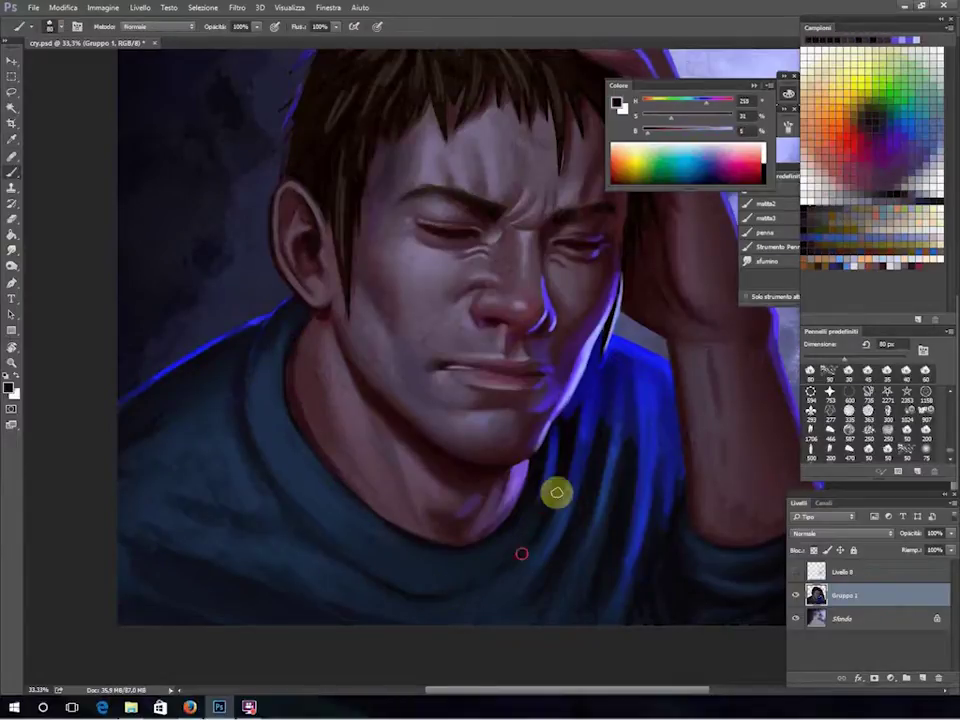
key("ctrl+plus")
left_click(369, 231, "alt")
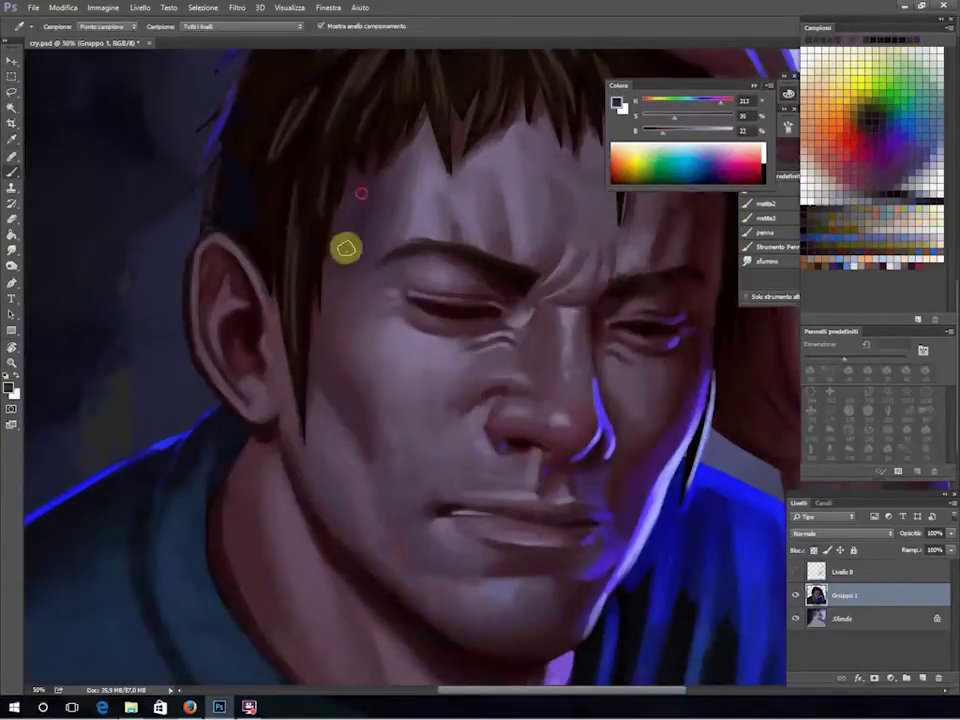
Smudge the edges, zoom out to check, then sample dark face and eye tones.
key("r")
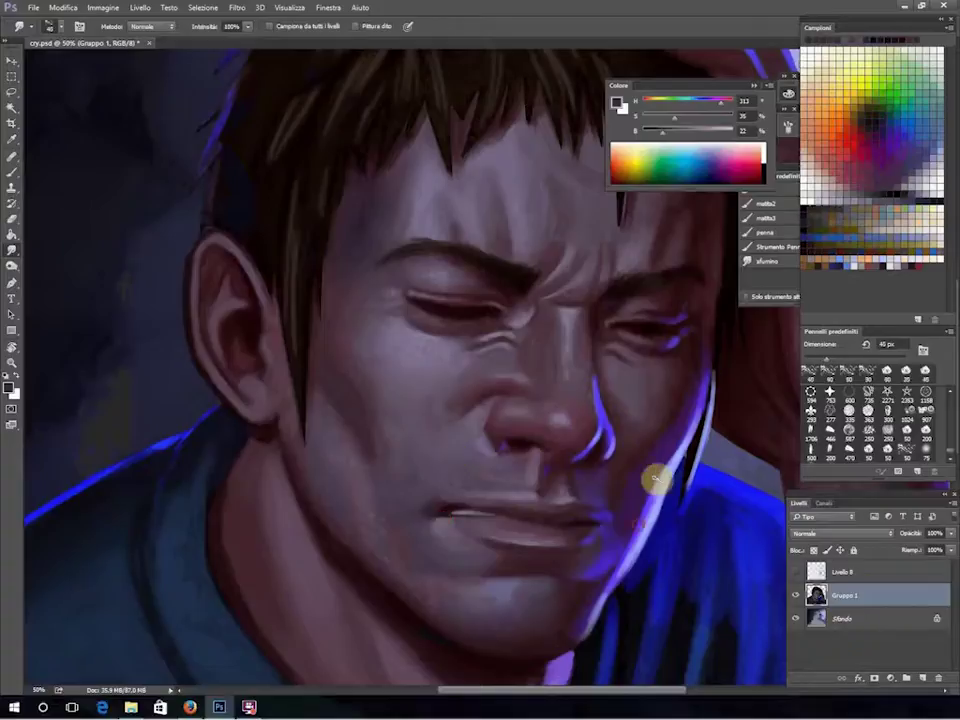
key("ctrl+minus")
key("ctrl+minus")
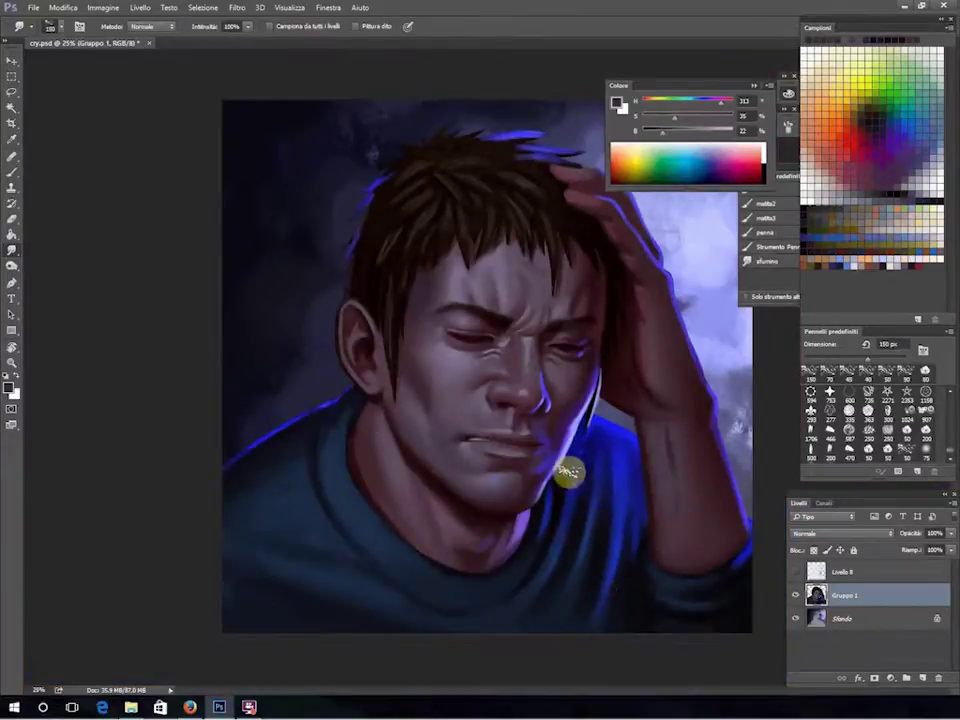
key("b")
left_click(645, 425, "alt")
key("ctrl+plus")
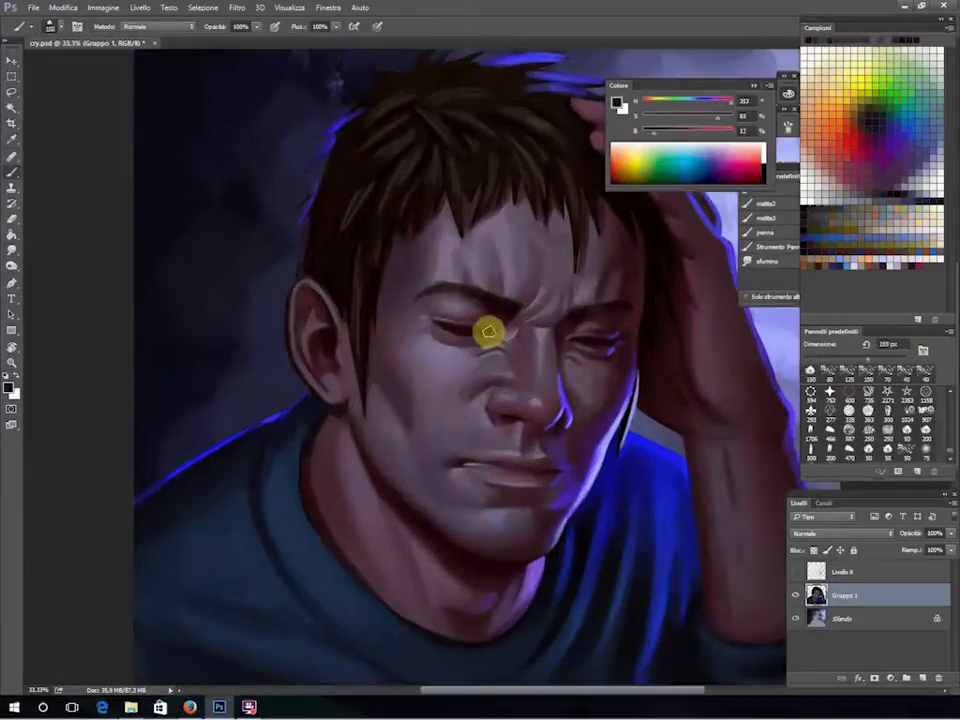
left_click(483, 330, "alt")
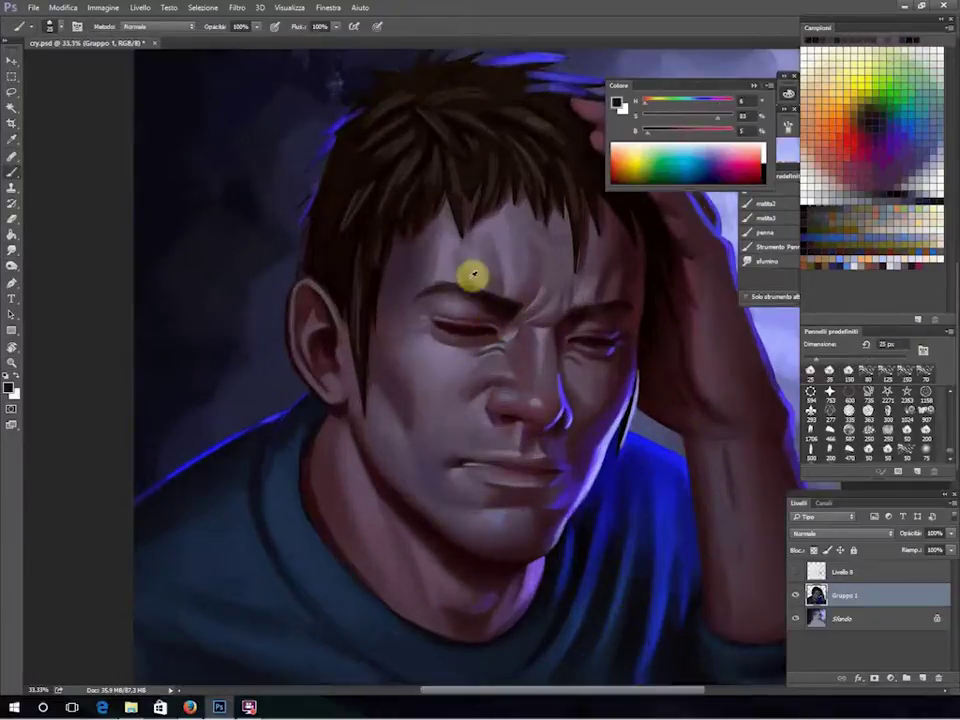
left_click(581, 341, "alt")
key("ctrl+plus")
Sample light grey-purple and dark tones, paint over the blue hair-edge strands, and zoom out.
left_click(489, 343, "alt")
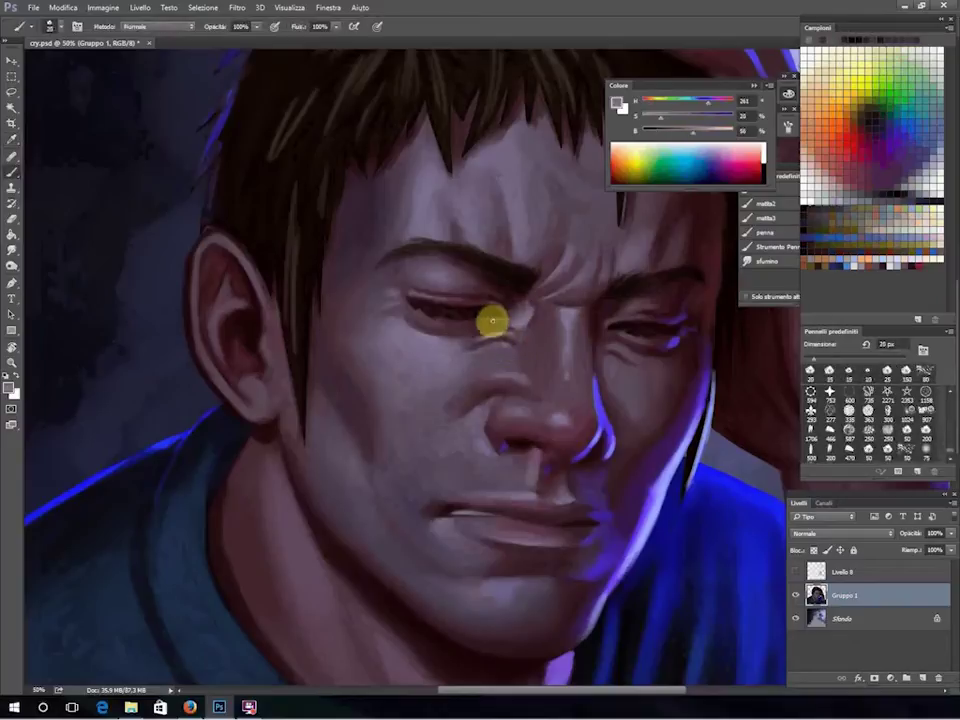
left_click(489, 424, "alt")
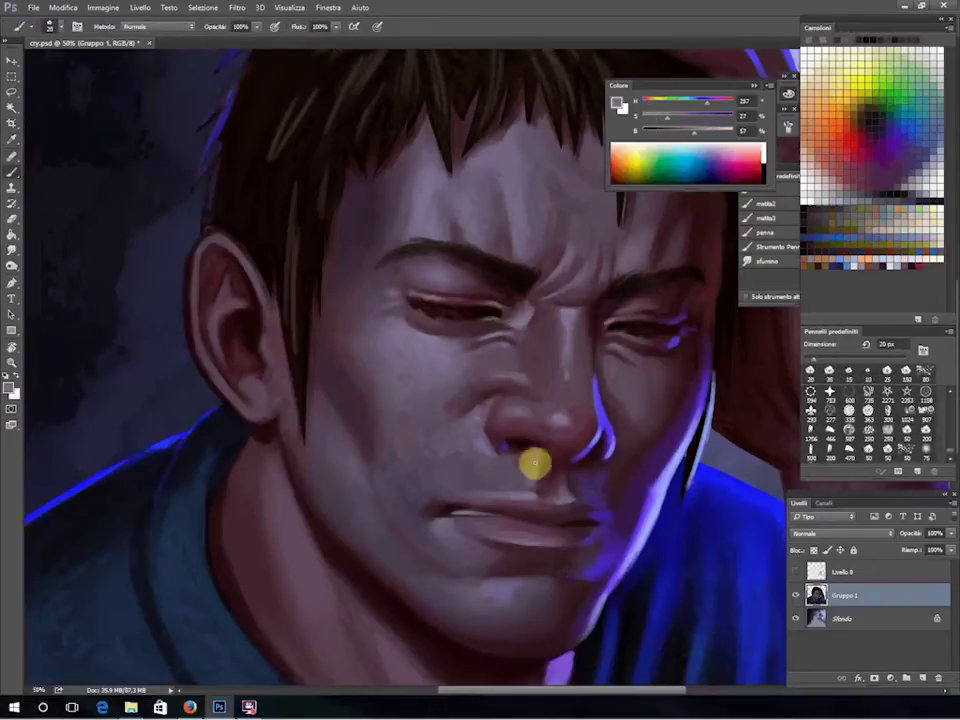
left_click(453, 516, "alt")
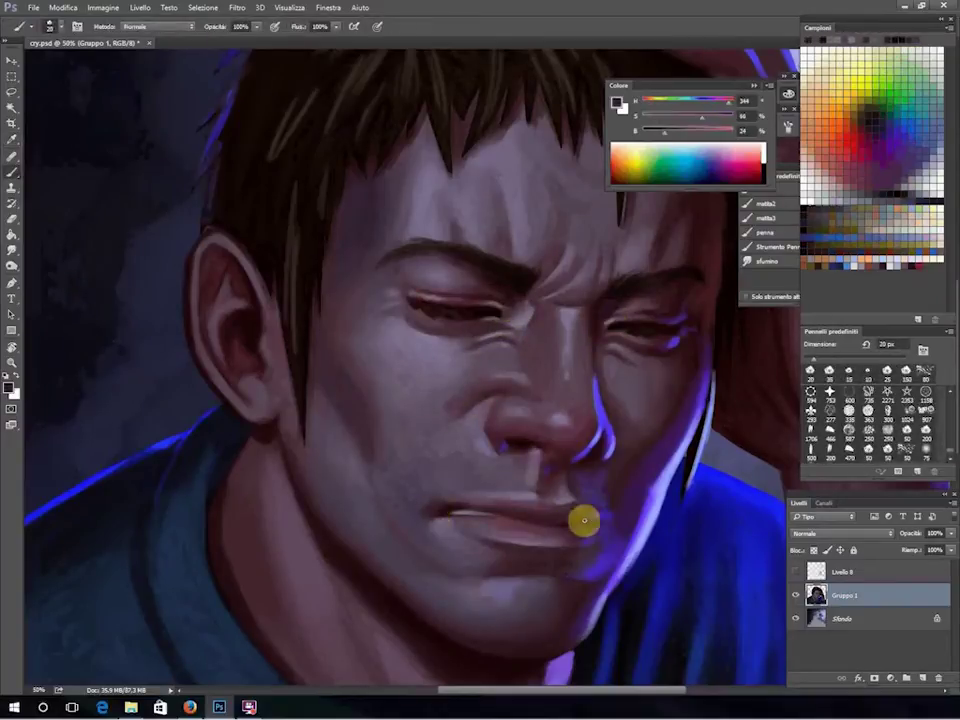
left_click(264, 621, "alt")
scroll(389, 259, "up", 3)
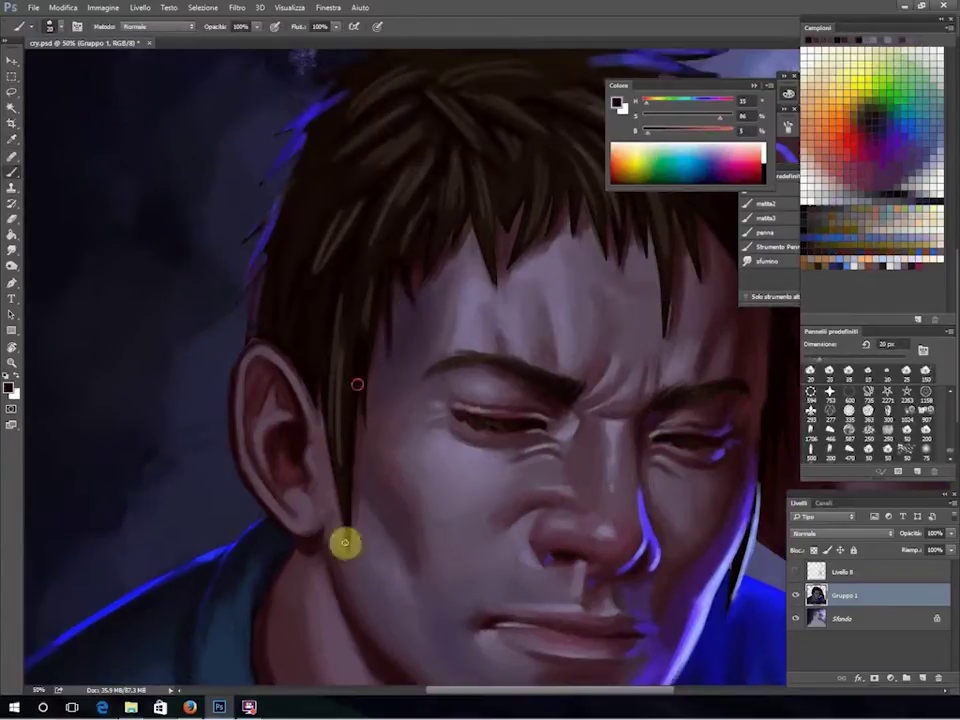
left_click(264, 250, "alt")
left_click_drag(287, 170, 266, 256)
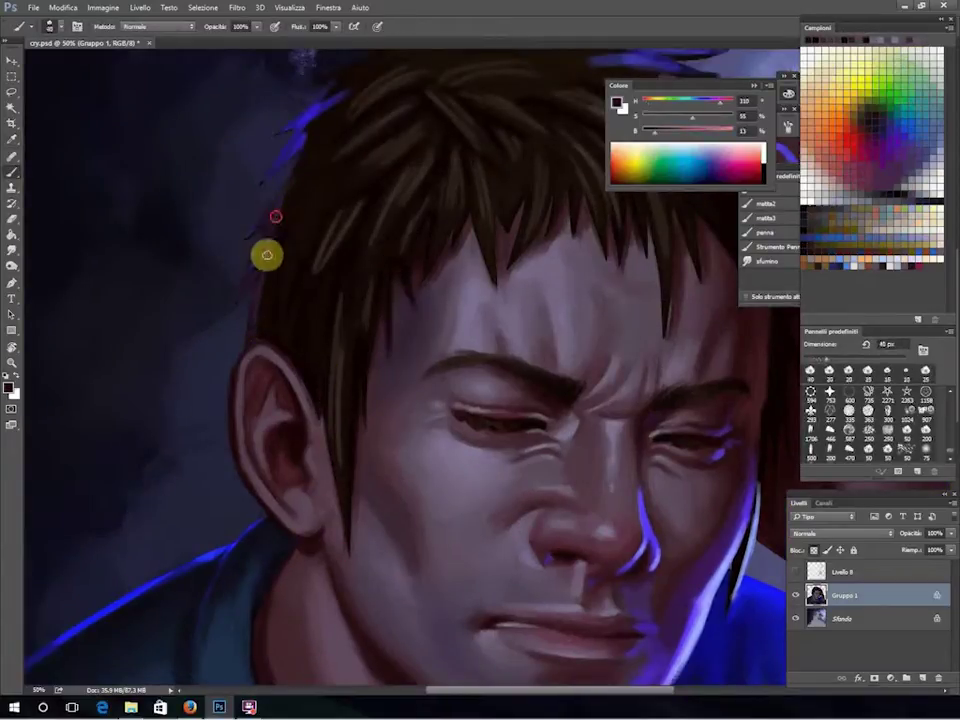
key("ctrl+minus")
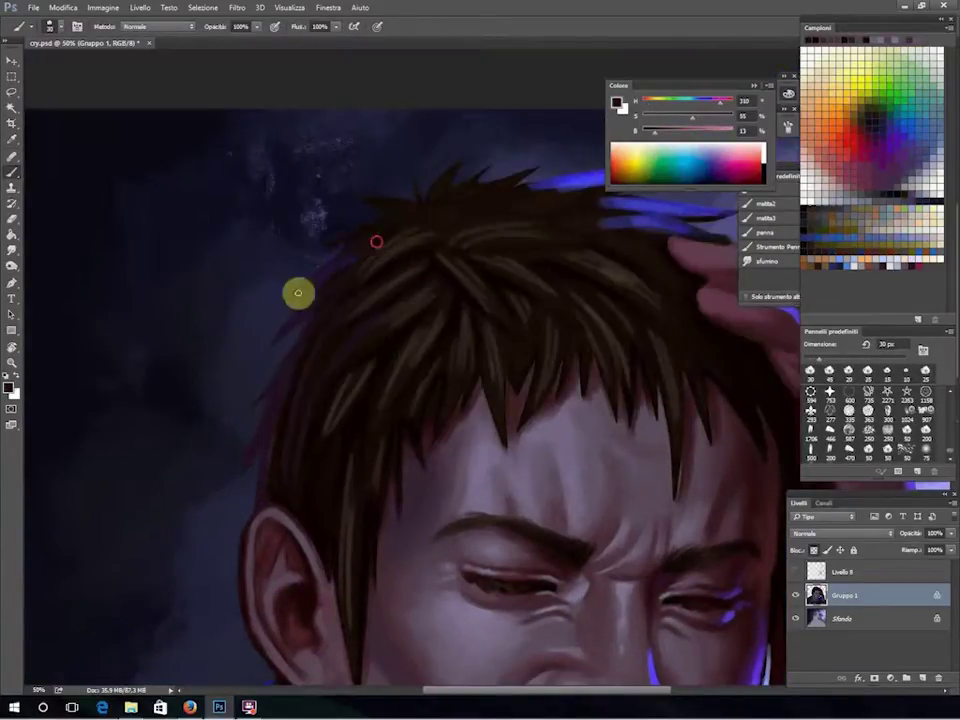
key("bracketright")
key("ctrl+minus")
Sample the arm's blue rim light and dark brown hair, resizing the brush from 50 to 25 px.
key("bracketright")
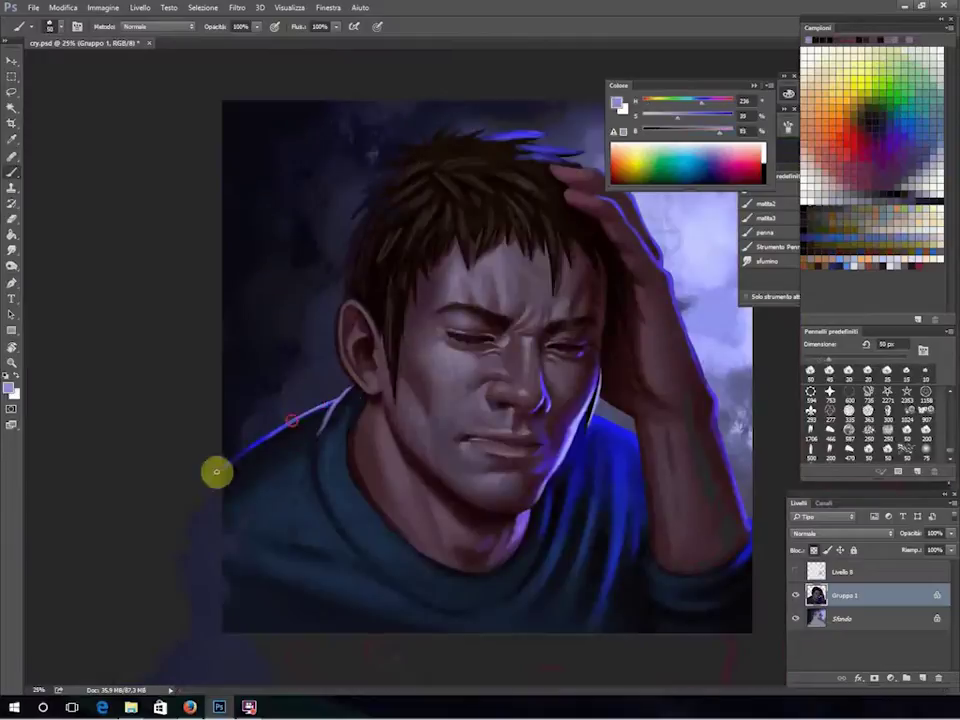
left_click(694, 356, "alt")
key("bracketleft")
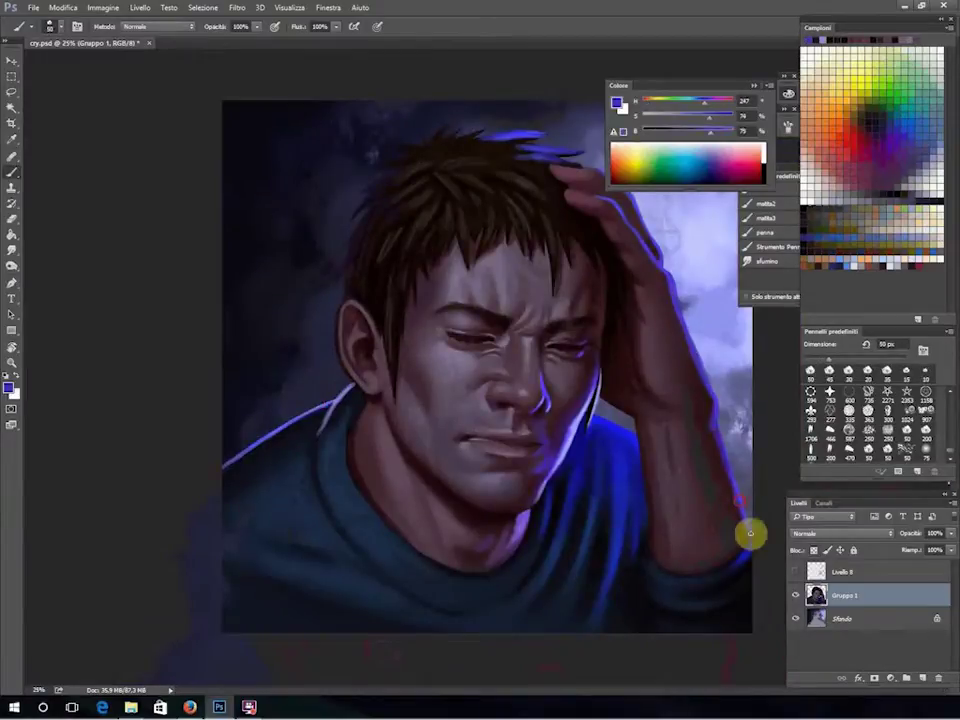
key("ctrl+plus")
left_click(471, 176, "alt")
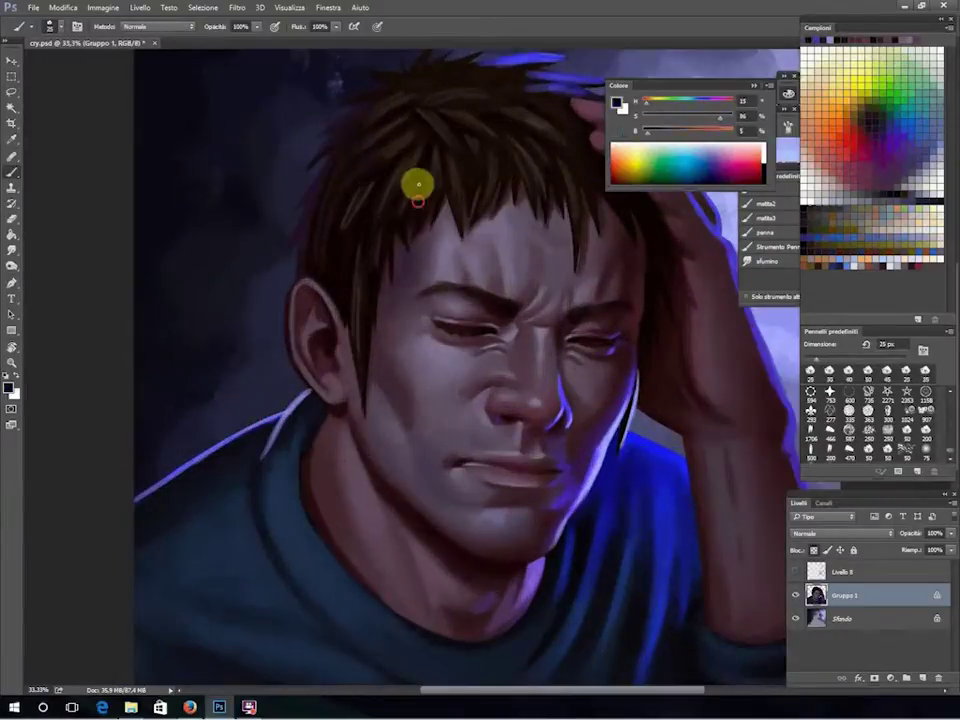
key("bracketleft")
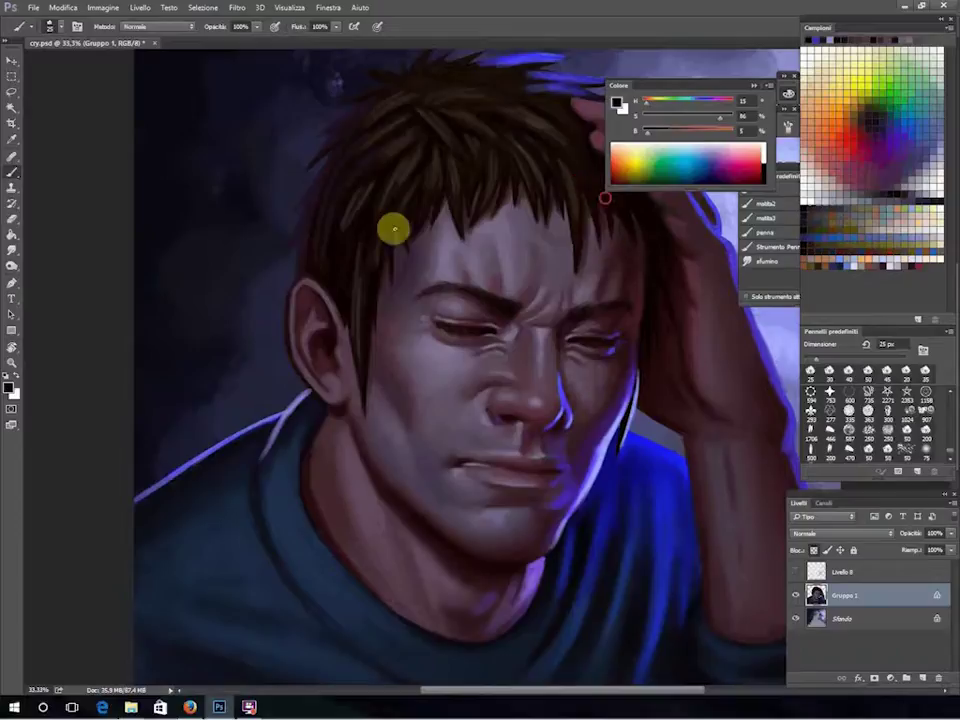
Paint hair strands in sampled browns at 50 px, dodge/burn briefly, then sample a dark eye red.
left_click(375, 319, "alt")
key("bracketright")
key("bracketright")
key("bracketright")
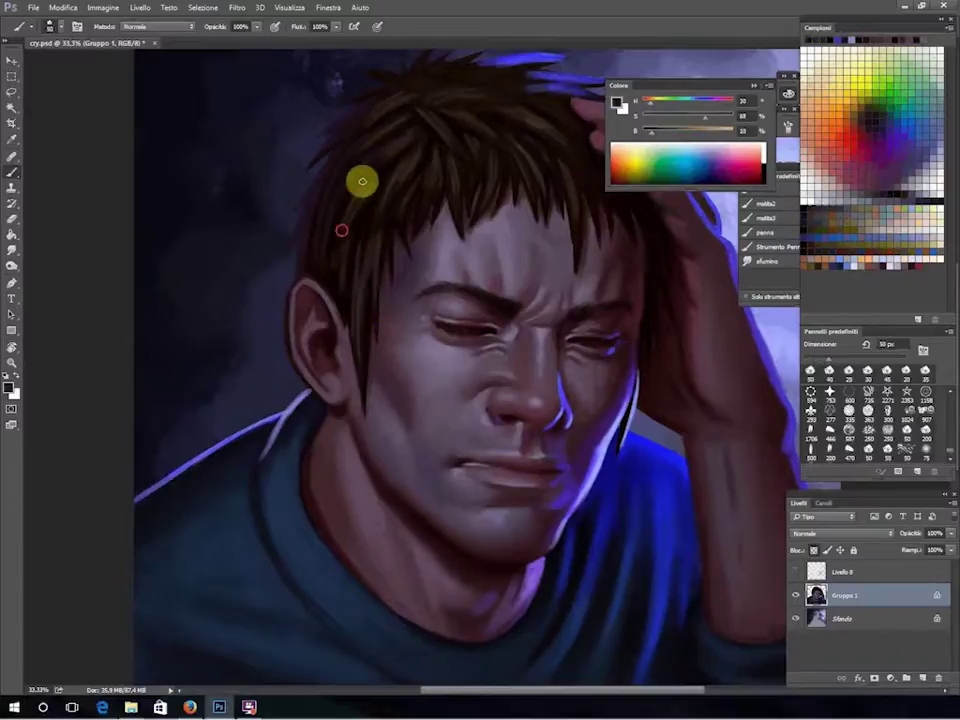
left_click(456, 103, "alt")
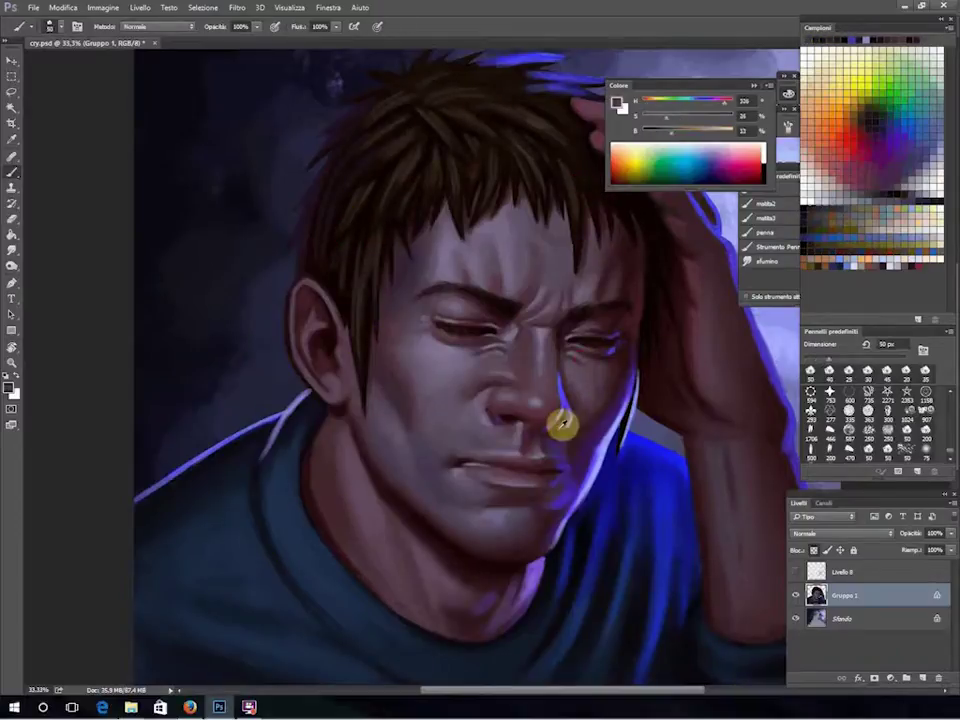
key("o")
key("b")
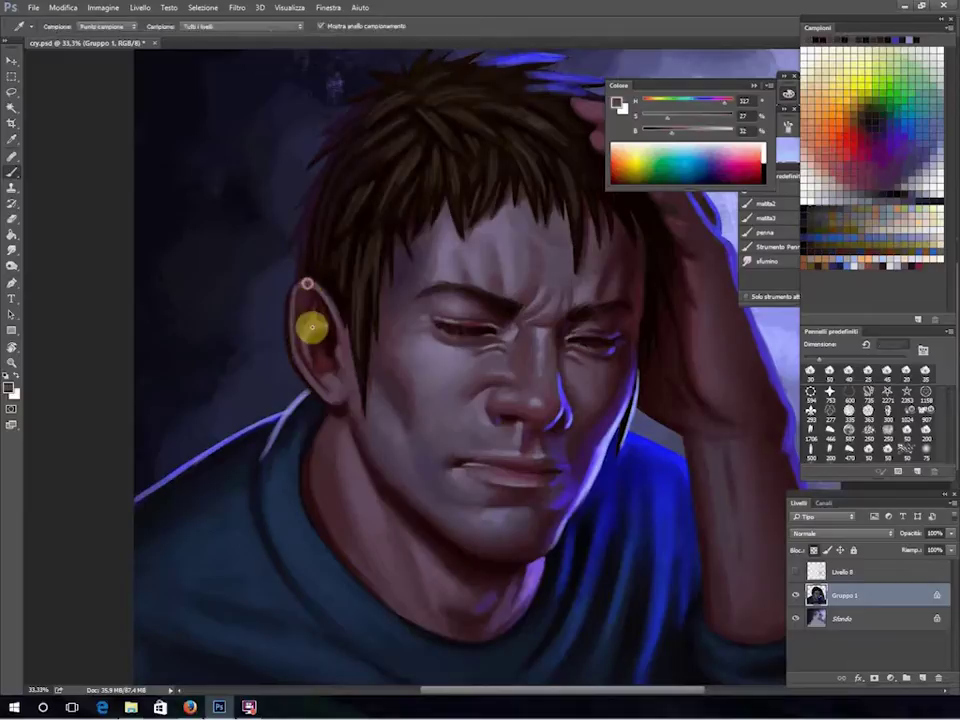
scroll(534, 390, "up", 2)
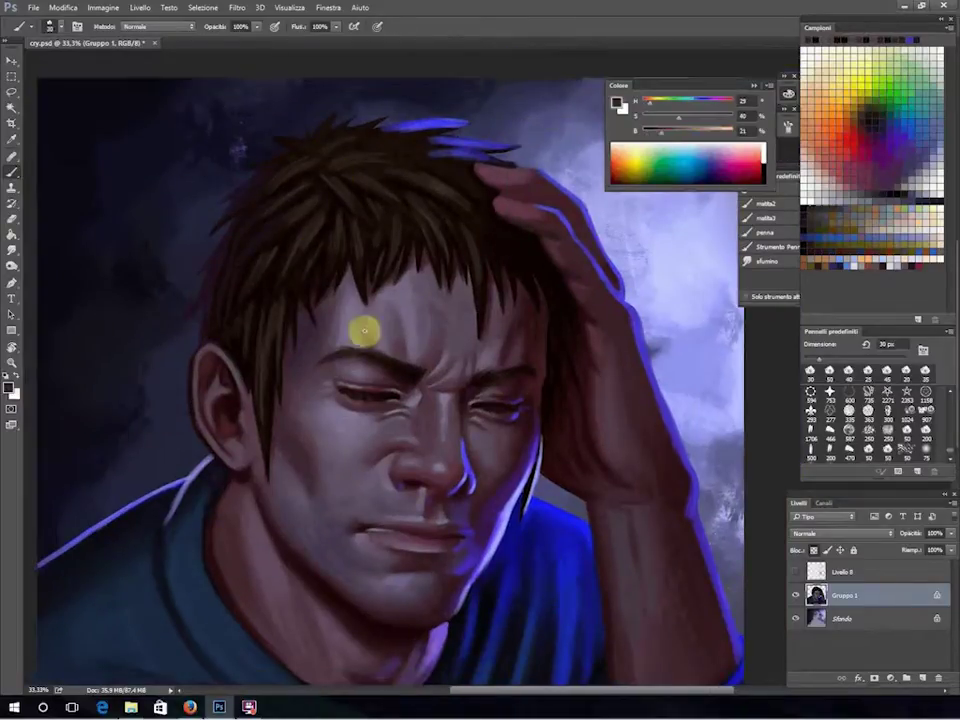
left_click(334, 388, "alt")
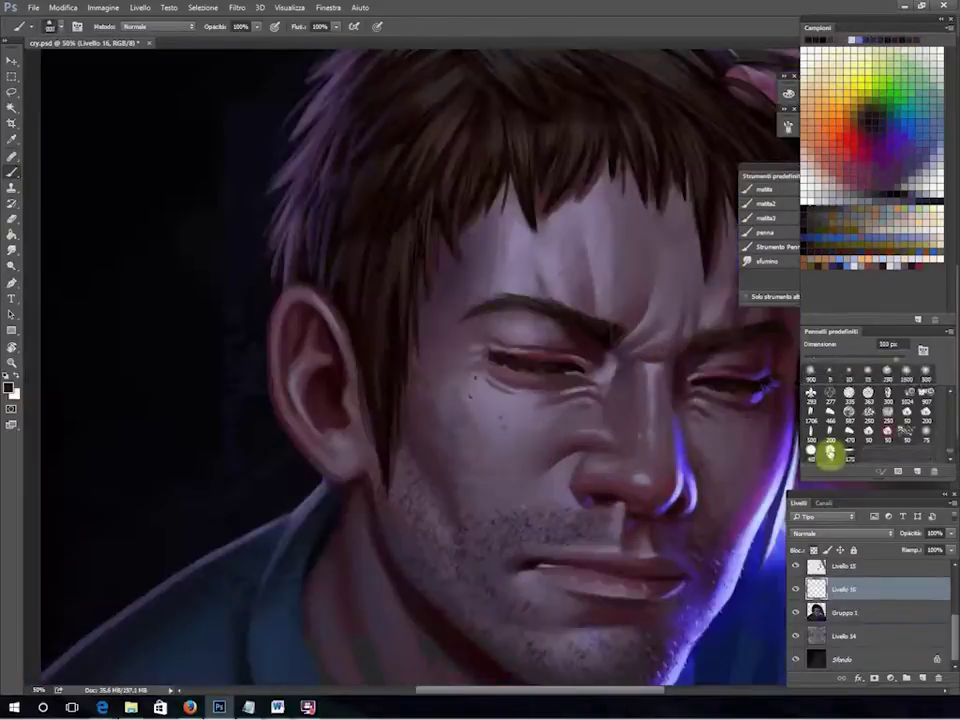
Paint a light tear streak below the left eye, softened with sampled cheek skin colour.
left_click_drag(490, 405, 491, 456)
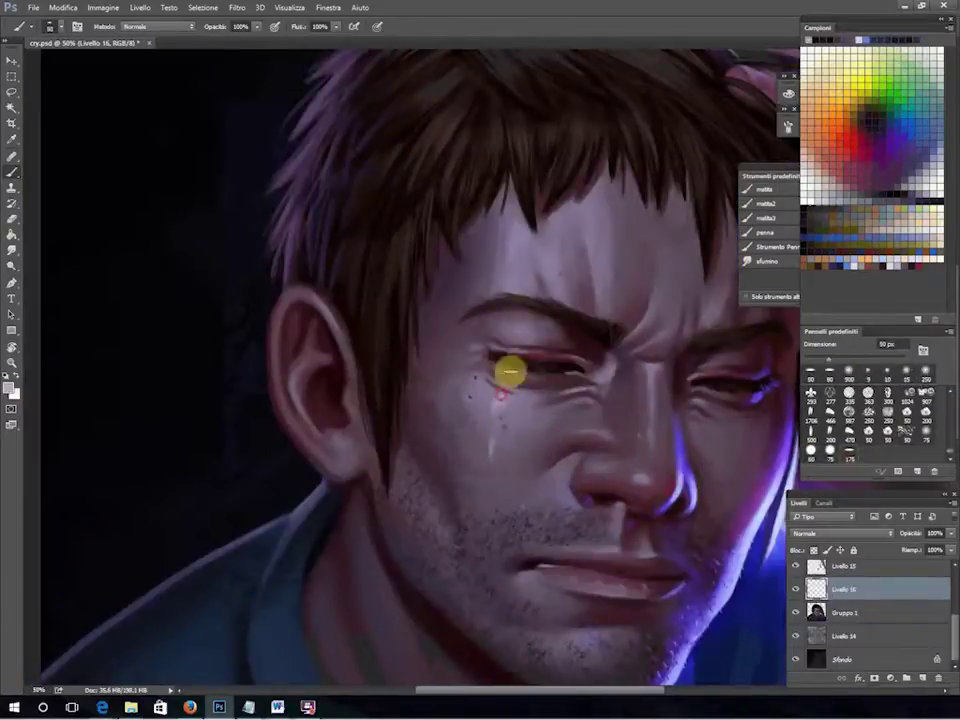
left_click(825, 445)
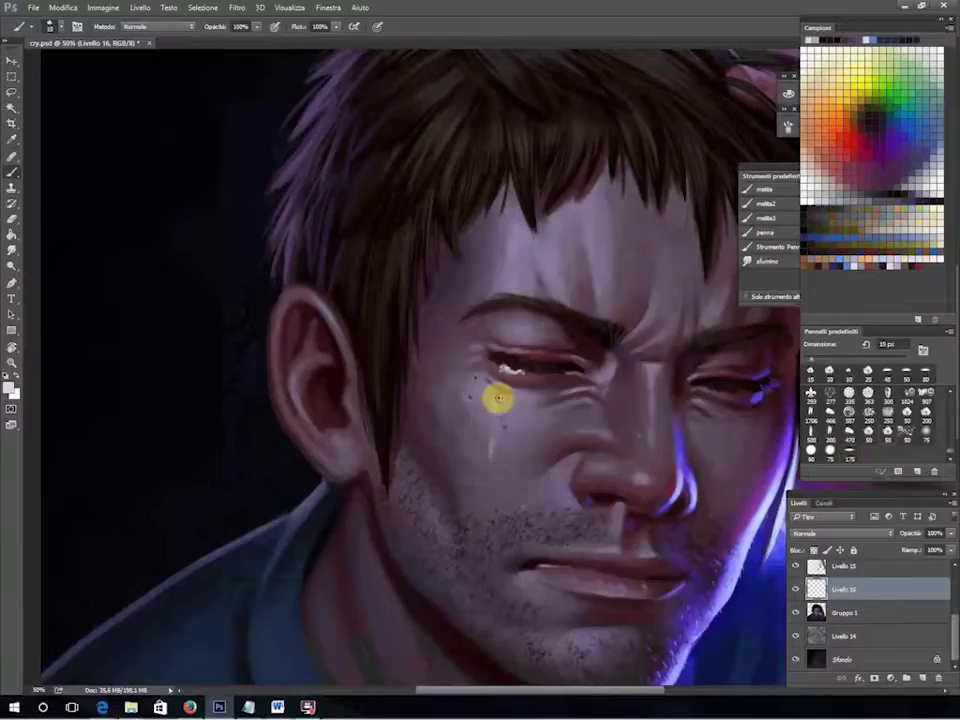
left_click_drag(498, 402, 480, 454)
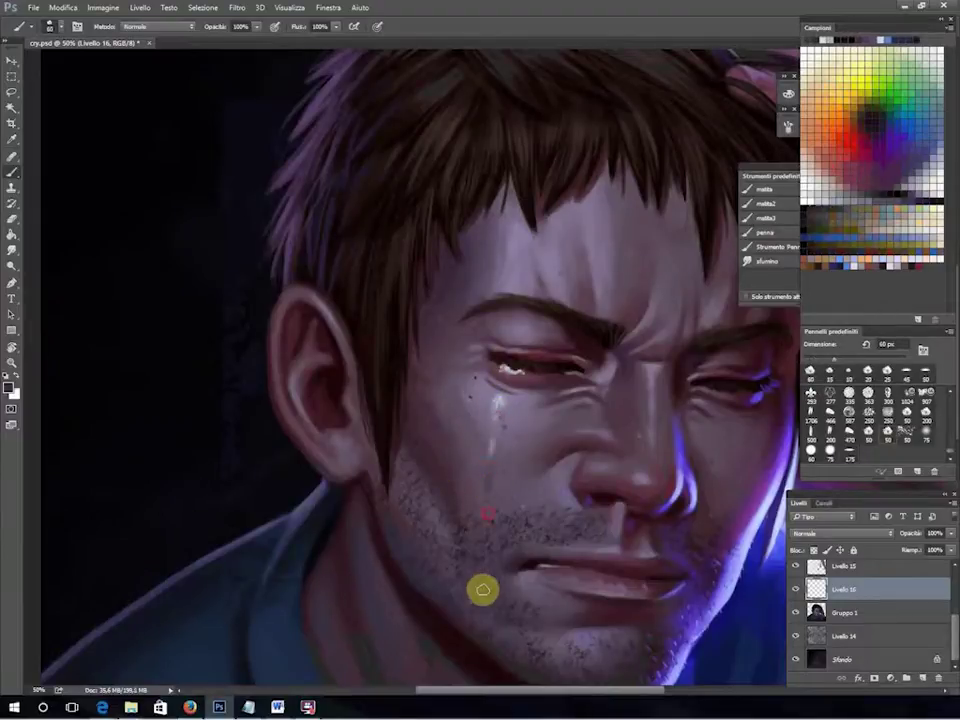
left_click(521, 450, "alt")
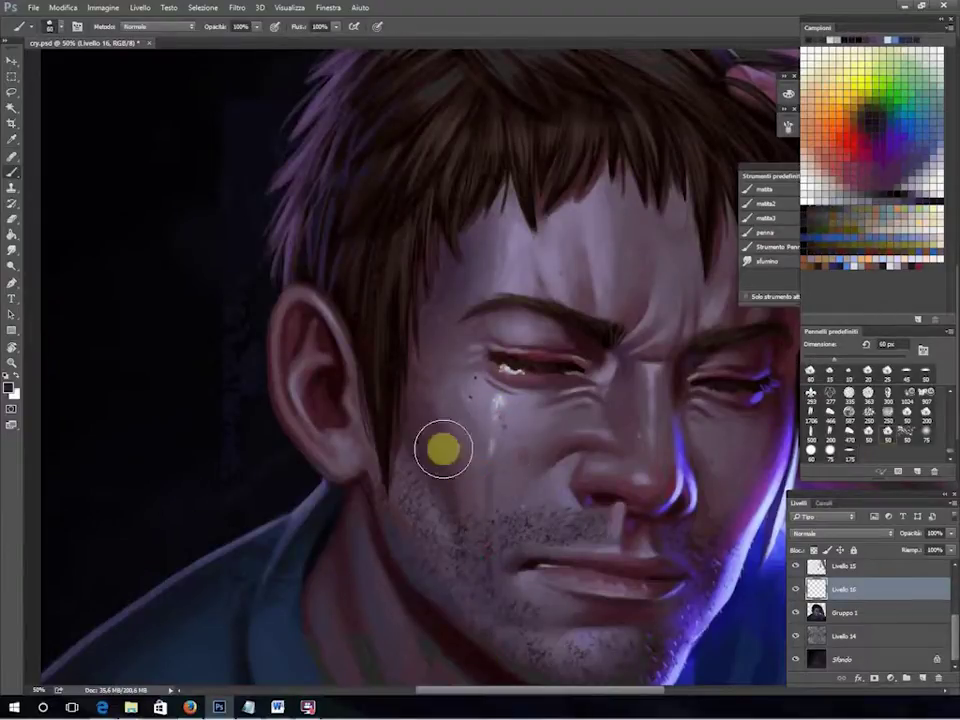
mouse_move(441, 448)
left_mouse_down()
mouse_move(503, 380)
mouse_move(522, 405)
left_mouse_up()
left_click(503, 380, "alt")
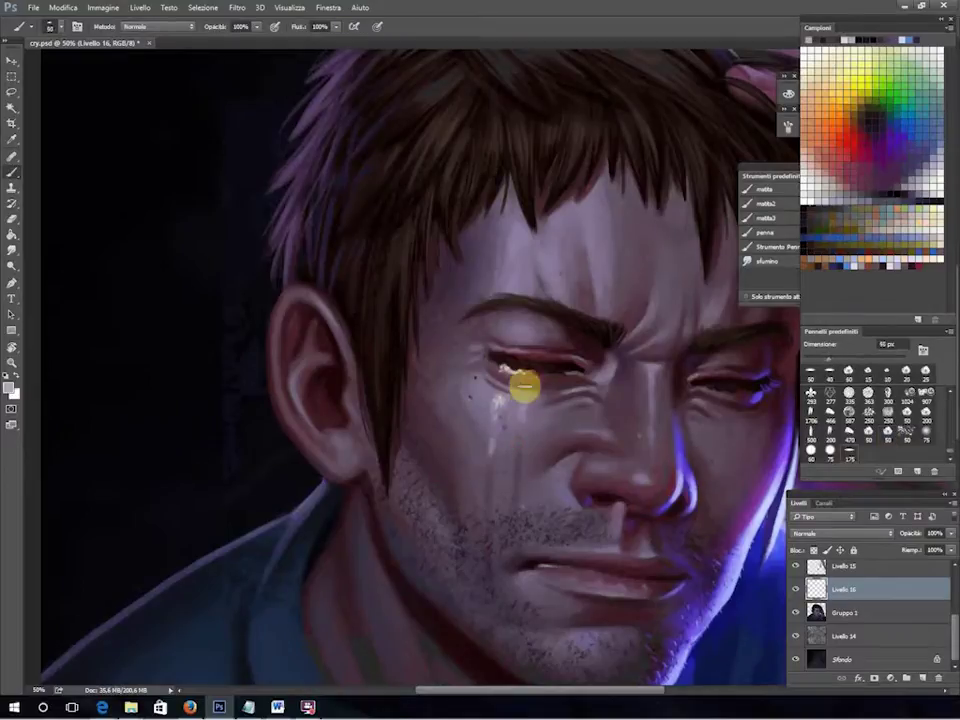
Zoom in and add a small white lower-eyelid highlight with a 15 px brush.
key("ctrl+plus")
key("bracketleft")
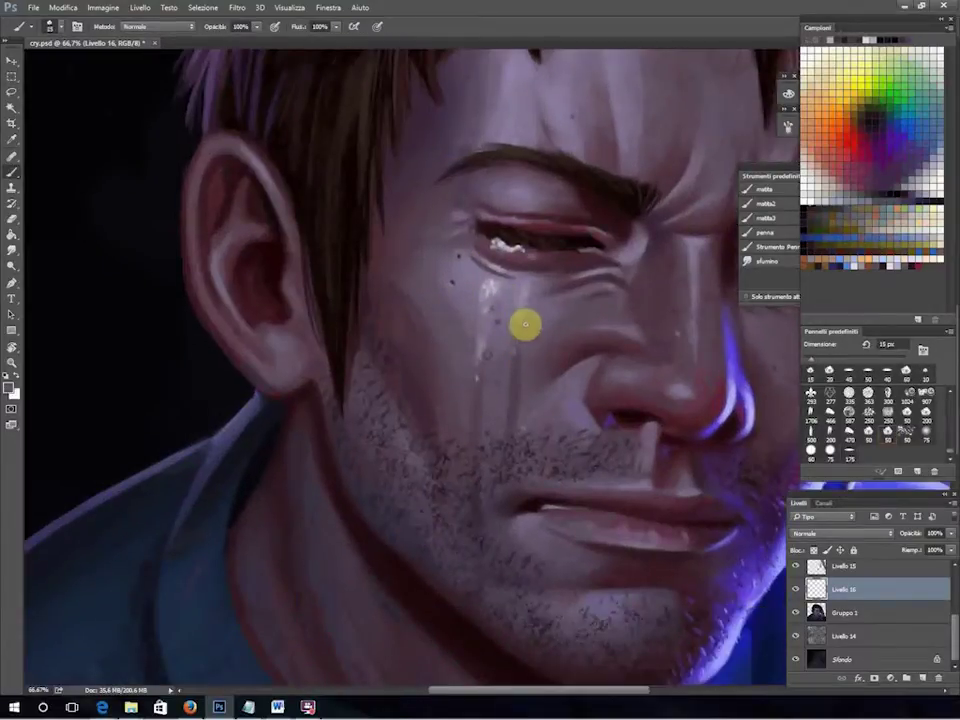
left_click_drag(496, 243, 528, 250)
key("ctrl+plus")
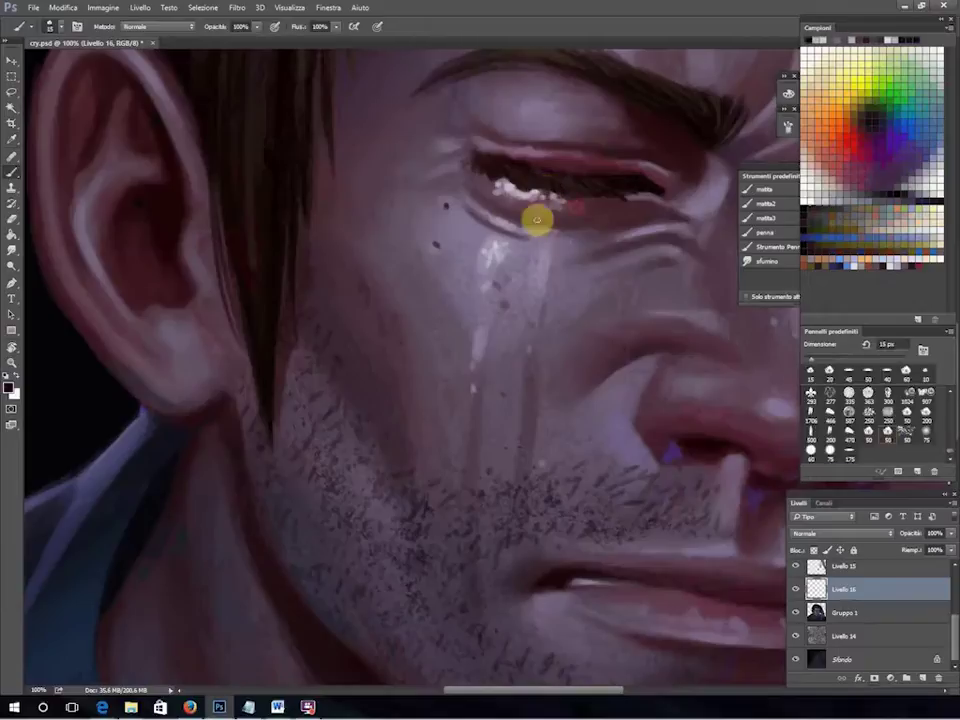
left_click_drag(533, 210, 385, 281)
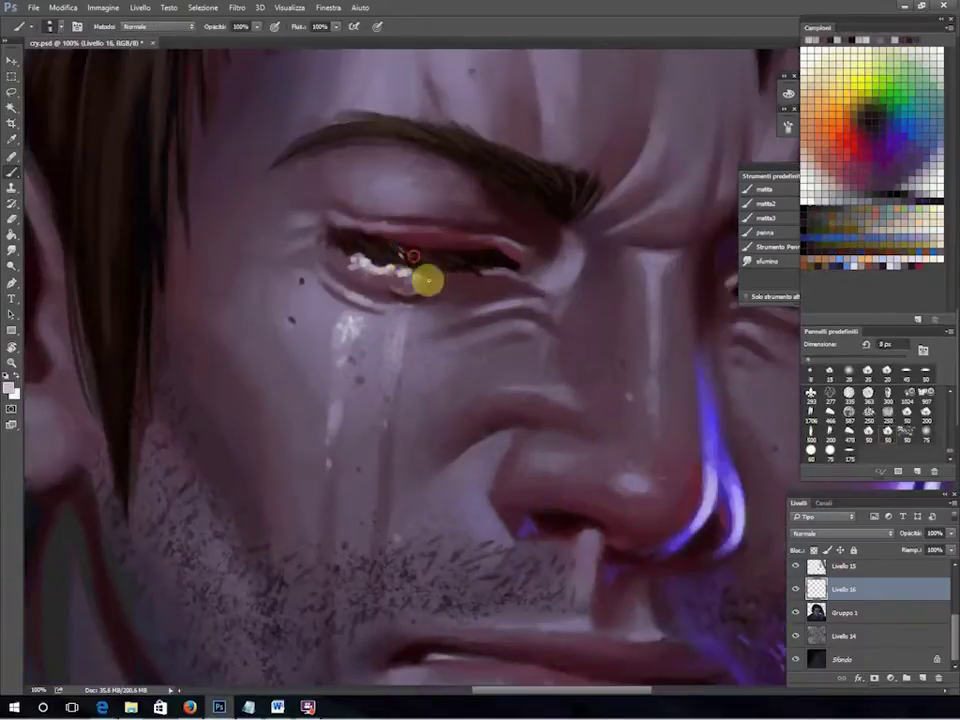
Touch up the tear with an 8 px brush and eraser, zooming out and in to check.
key("e")
key("b")
key("bracketleft")
key("bracketleft")
key("bracketleft")
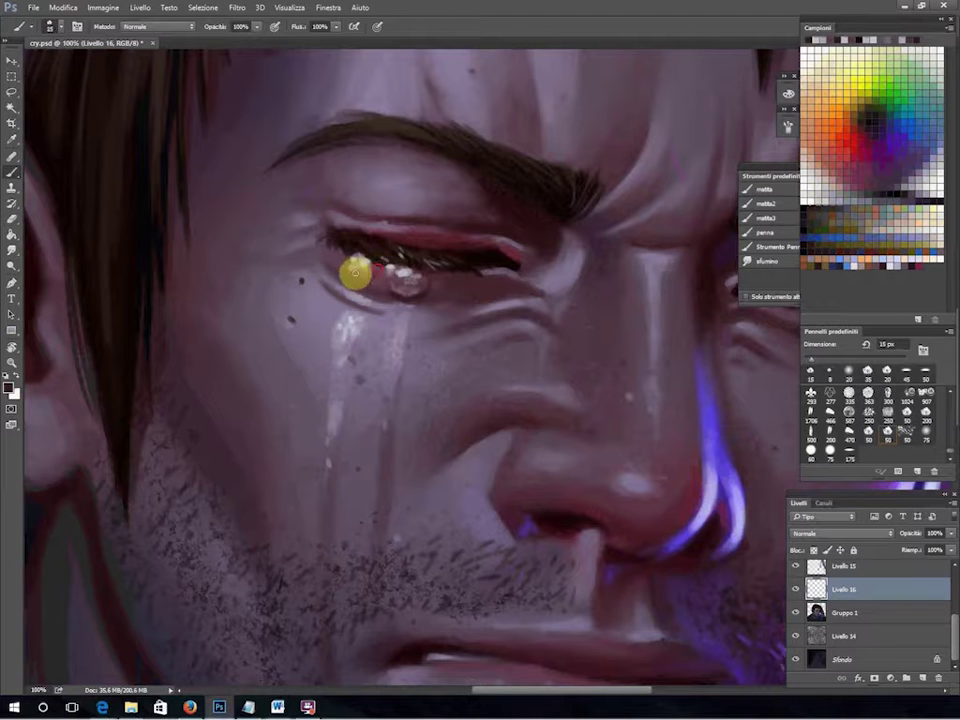
key("e")
key("b")
key("ctrl+minus")
key("ctrl+minus")
key("ctrl+minus")
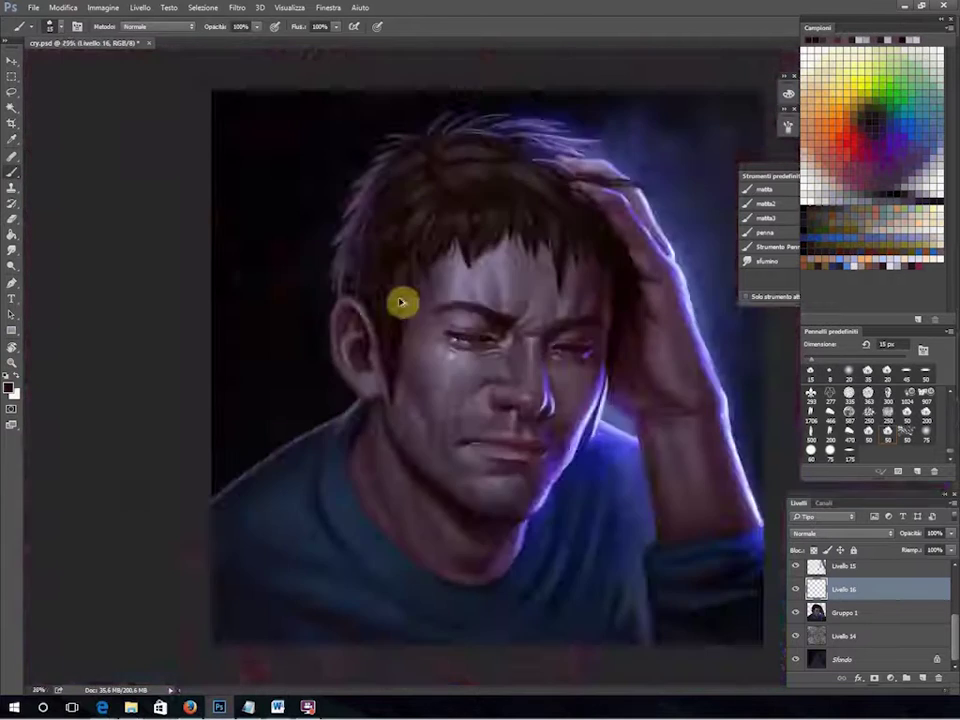
key("ctrl+plus")
key("ctrl+plus")
key("ctrl+plus")
key("ctrl+plus")
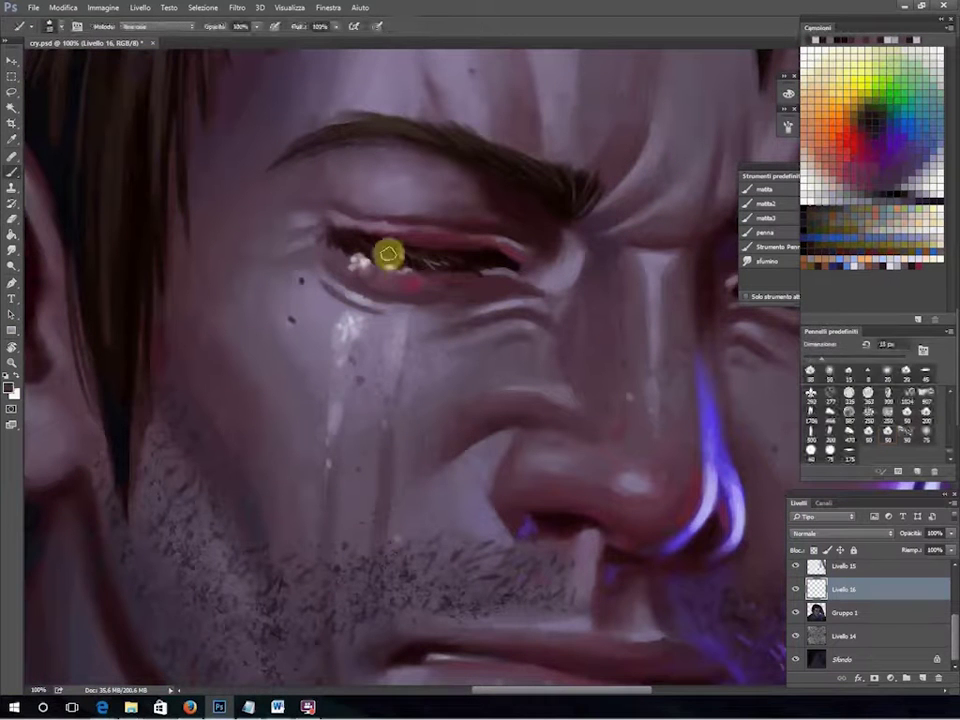
key("e")
key("b")
key("ctrl+minus")
key("ctrl+minus")
key("ctrl+minus")
key("ctrl+plus")
key("ctrl+plus")
key("ctrl+plus")
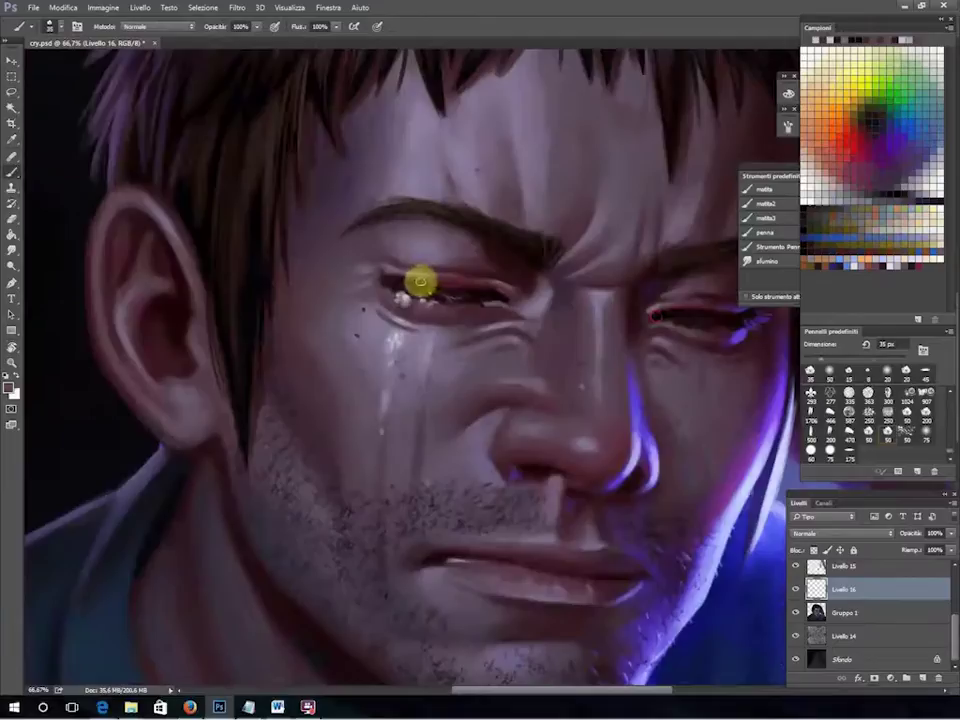
Sample a colour from the chin area and resize the brush to 15 px.
scroll(459, 259, "right", 3)
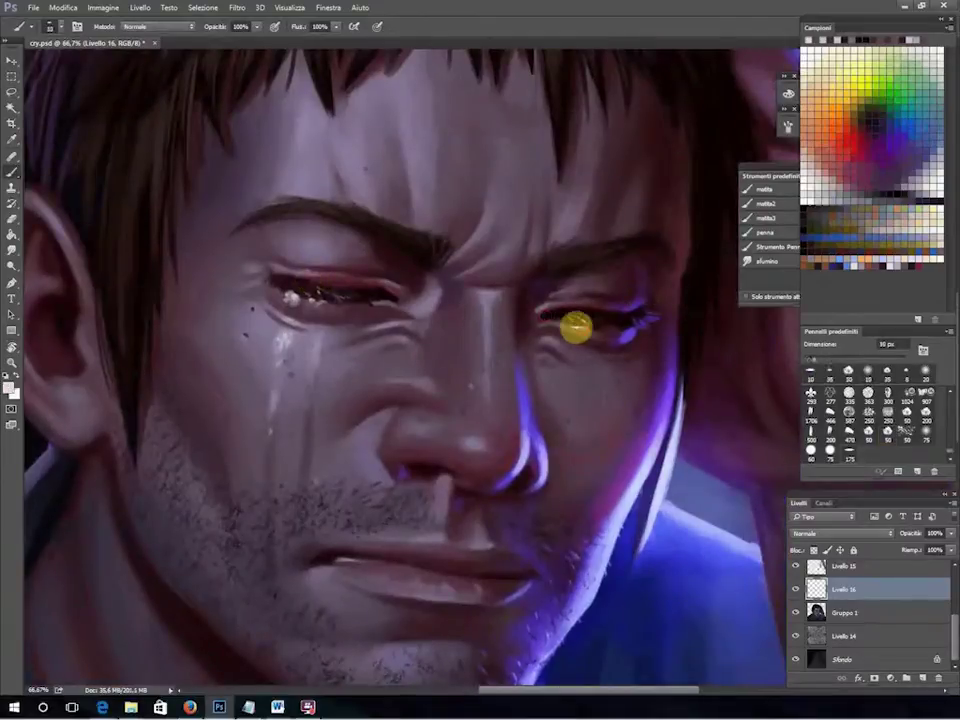
key("]")
key("[")
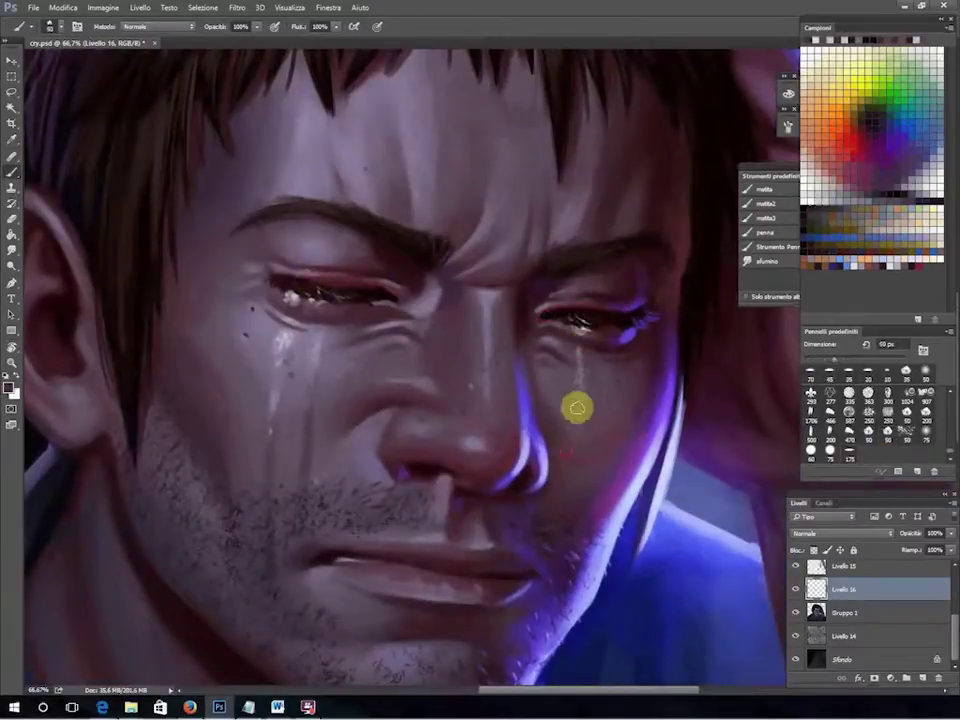
scroll(400, 557, "down", 3)
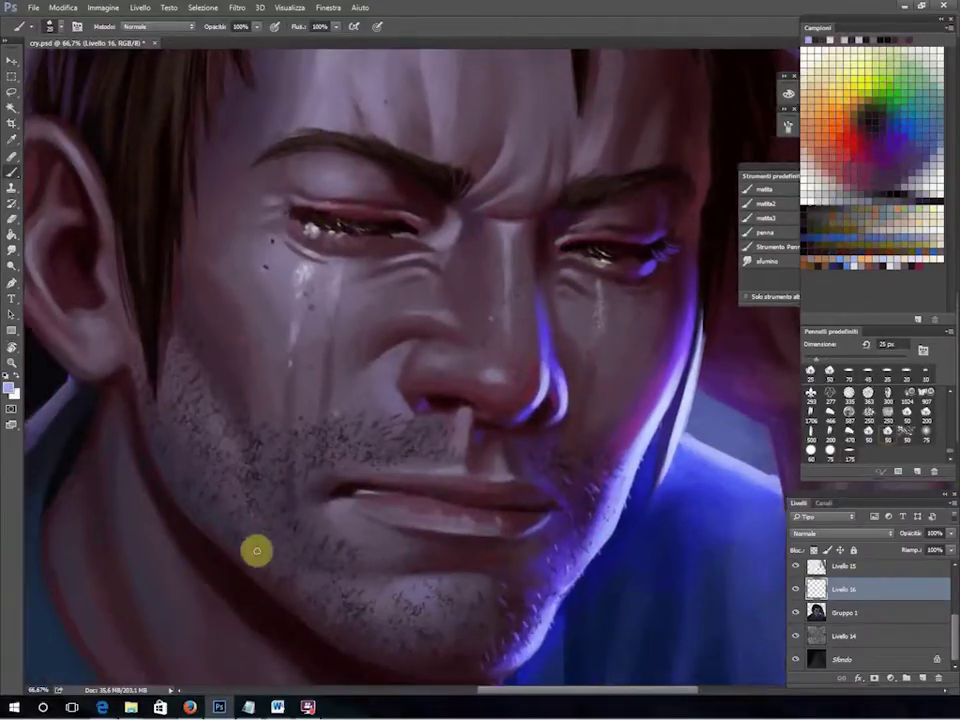
key("[")
key("[")
key("[")
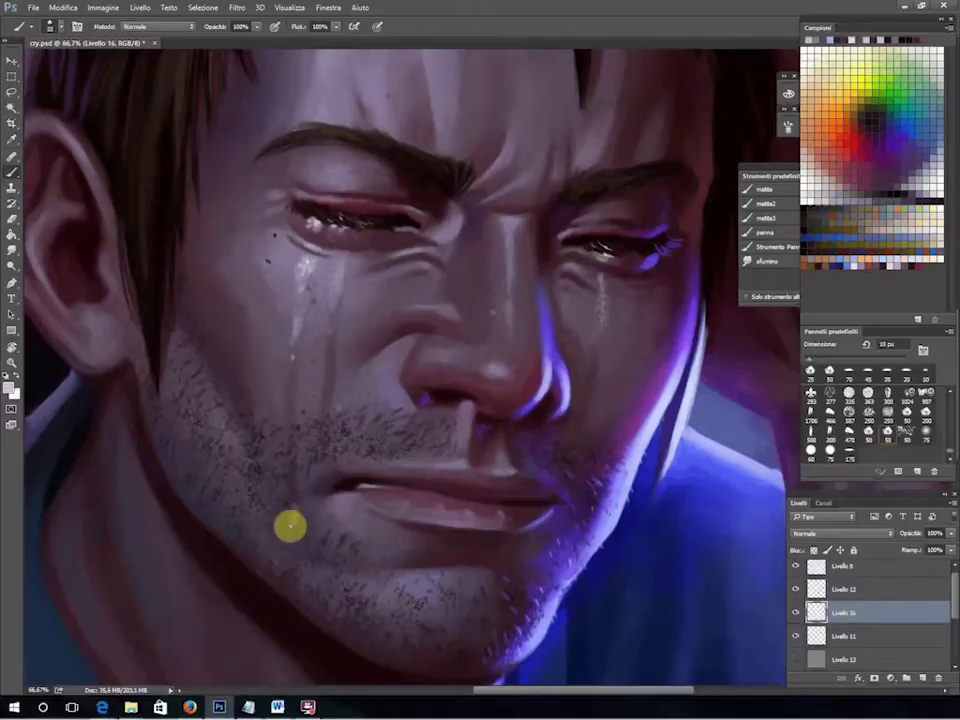
key("i")
key("b")
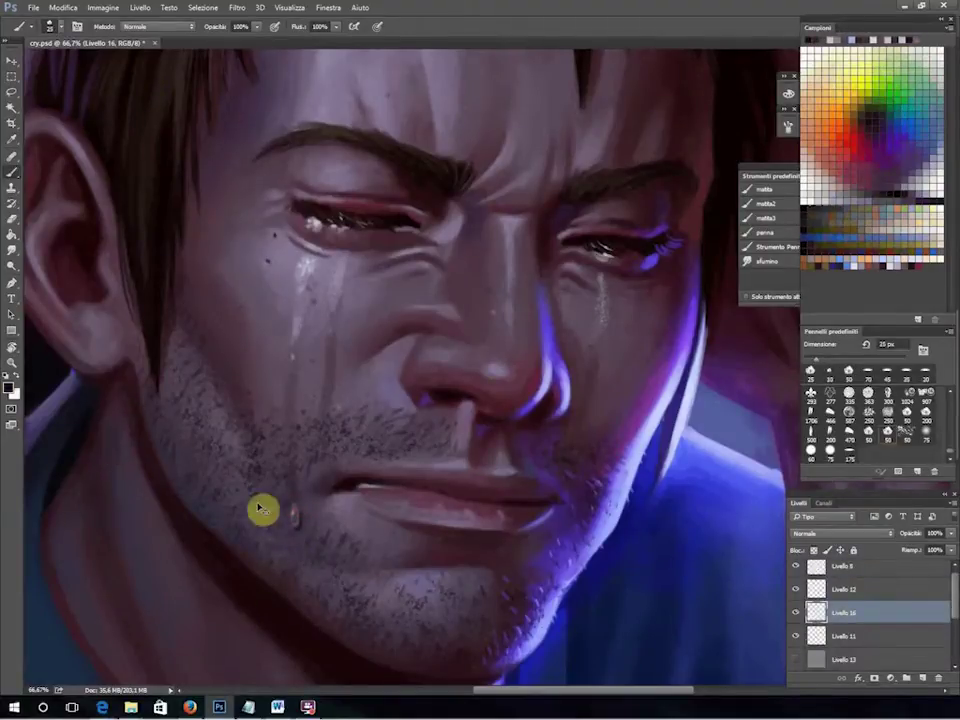
left_click(321, 440, "alt")
key("bracketleft")
Set the brush to 40 px at 28% opacity while checking the eyes up close.
key("ctrl+minus")
key("ctrl+minus")
key("ctrl+minus")
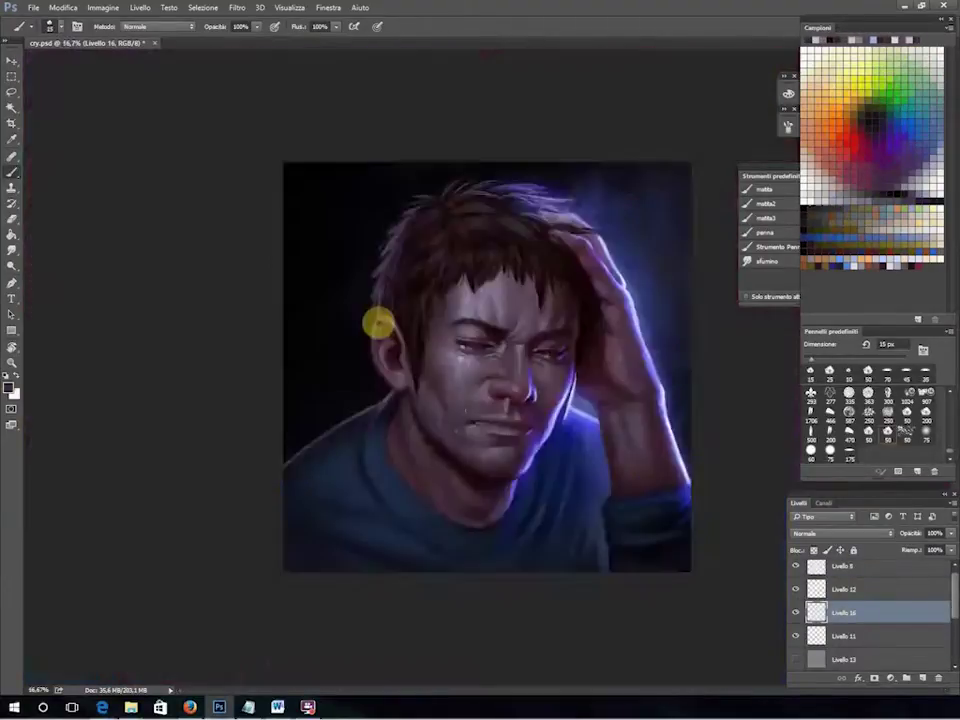
key("ctrl+plus")
key("ctrl+plus")
key("ctrl+plus")
key("e")
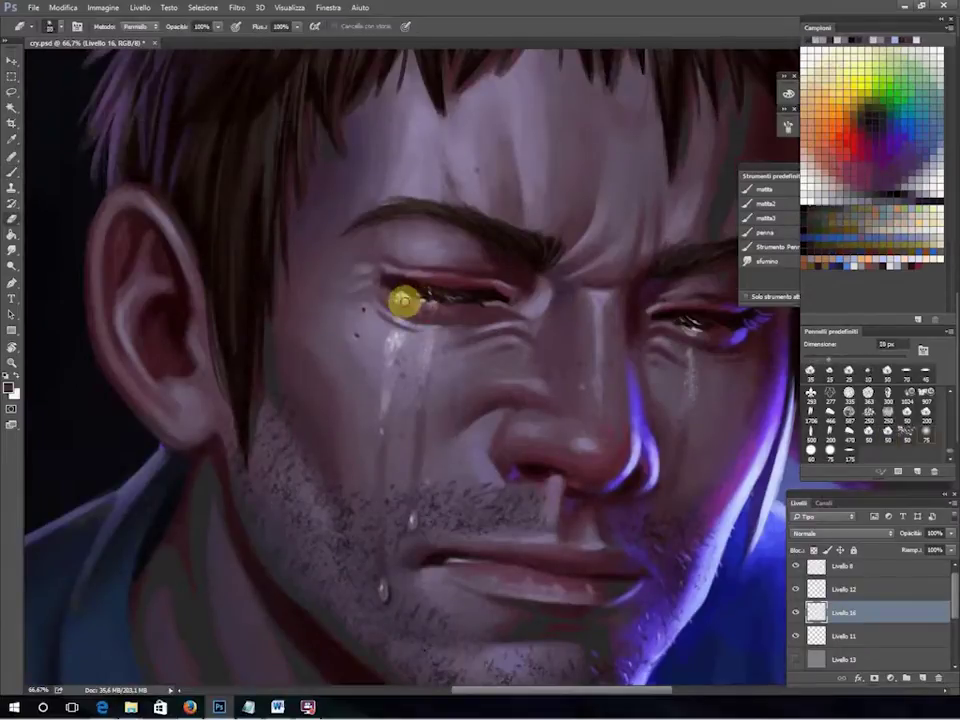
key("b")
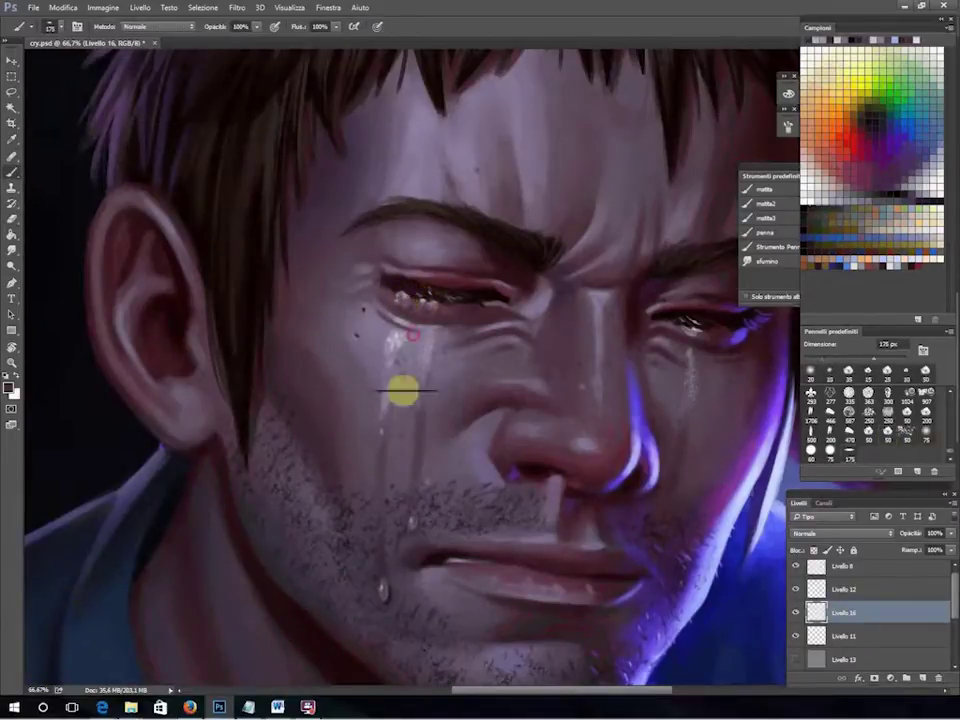
key("bracketleft")
key("bracketleft")
key("bracketleft")
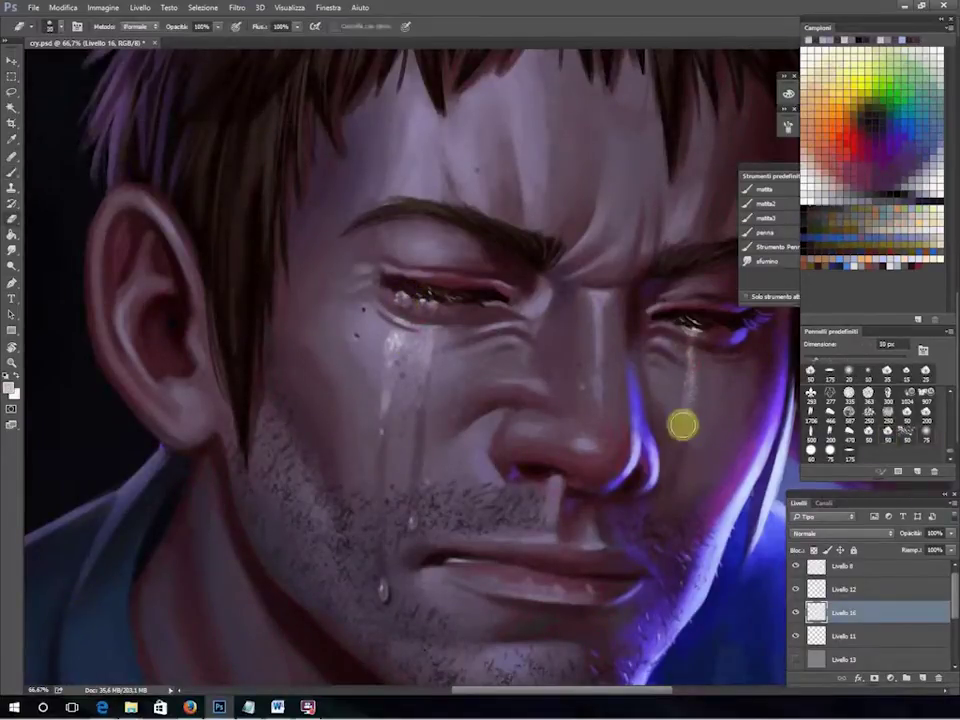
key("2")
key("8")
key("e")
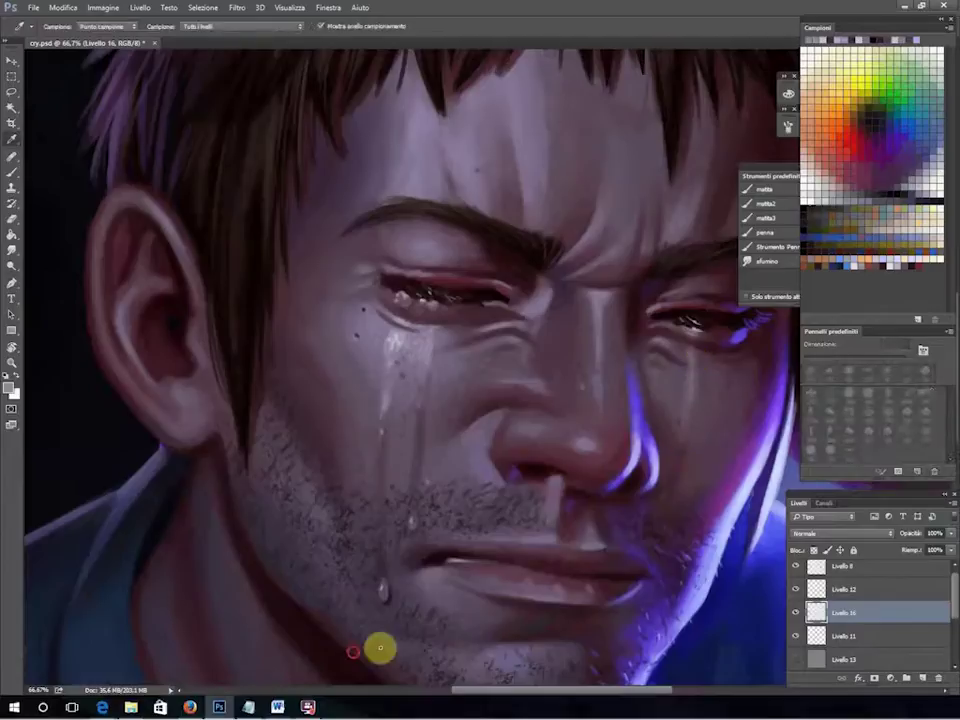
key("b")
key("bracketright")
key("bracketright")
key("bracketright")
key("bracketleft")
key("bracketleft")
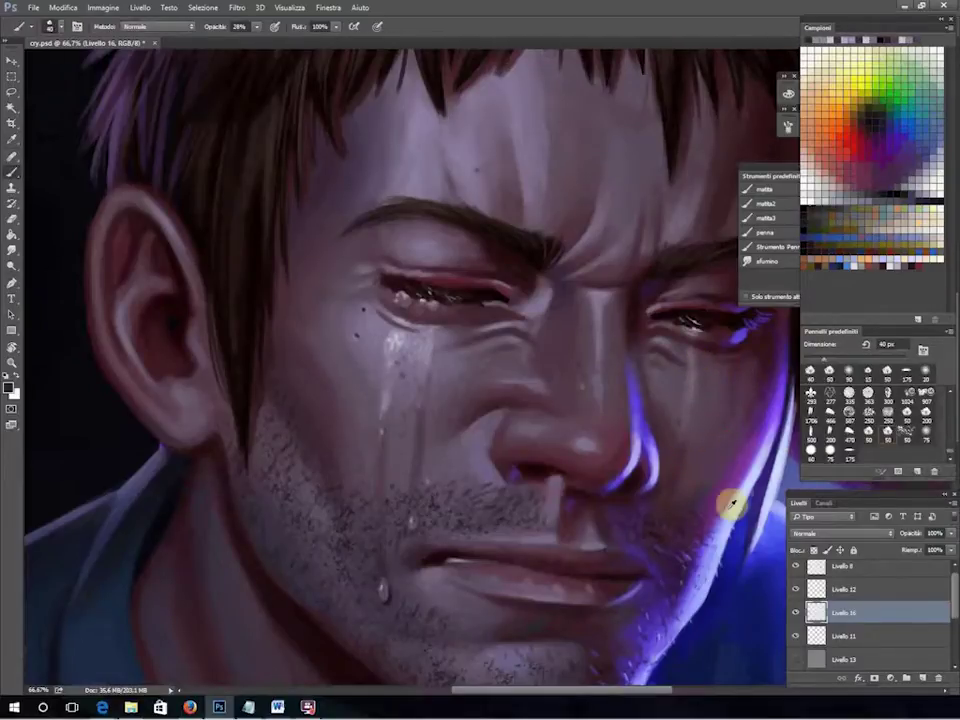
Pick a light lavender with a 9 px hard brush at 100% opacity, then review the whole portrait.
left_click(726, 362, "alt")
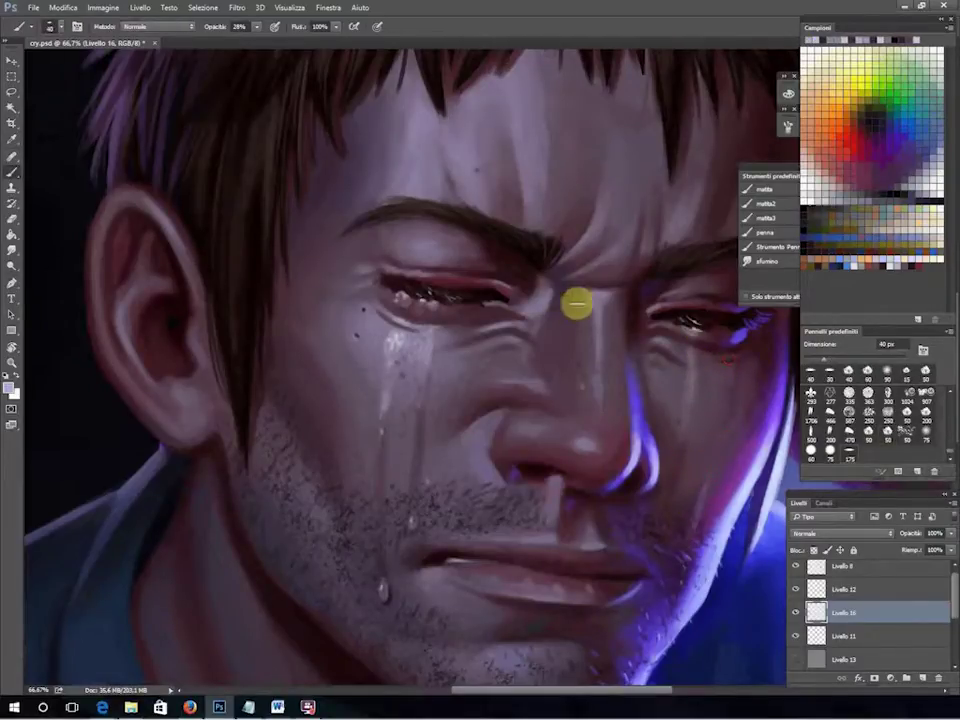
left_click(879, 441)
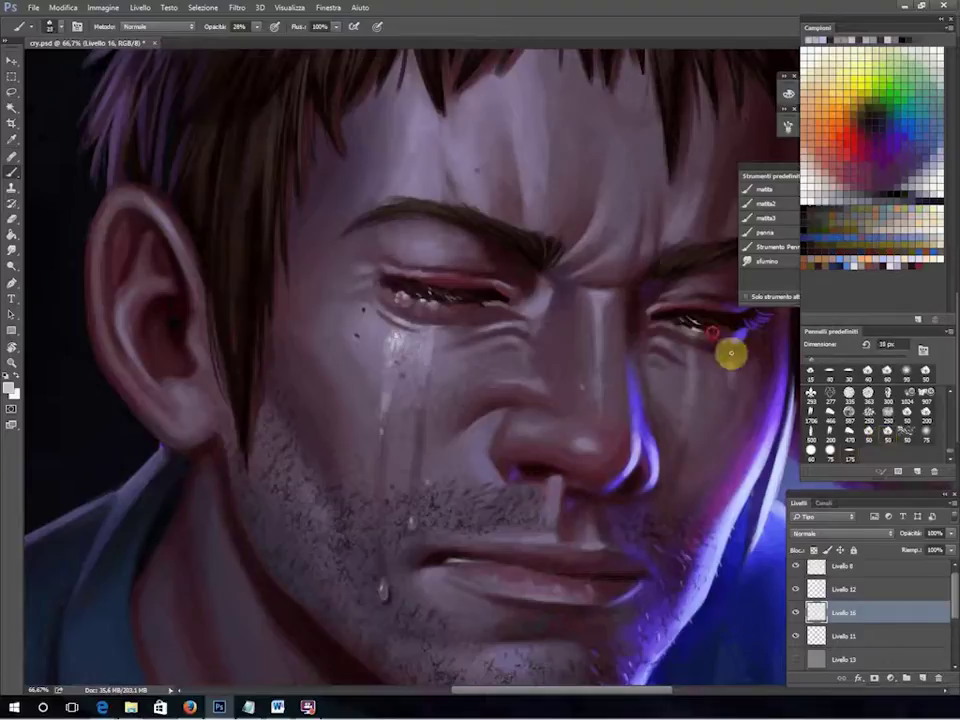
key("0")
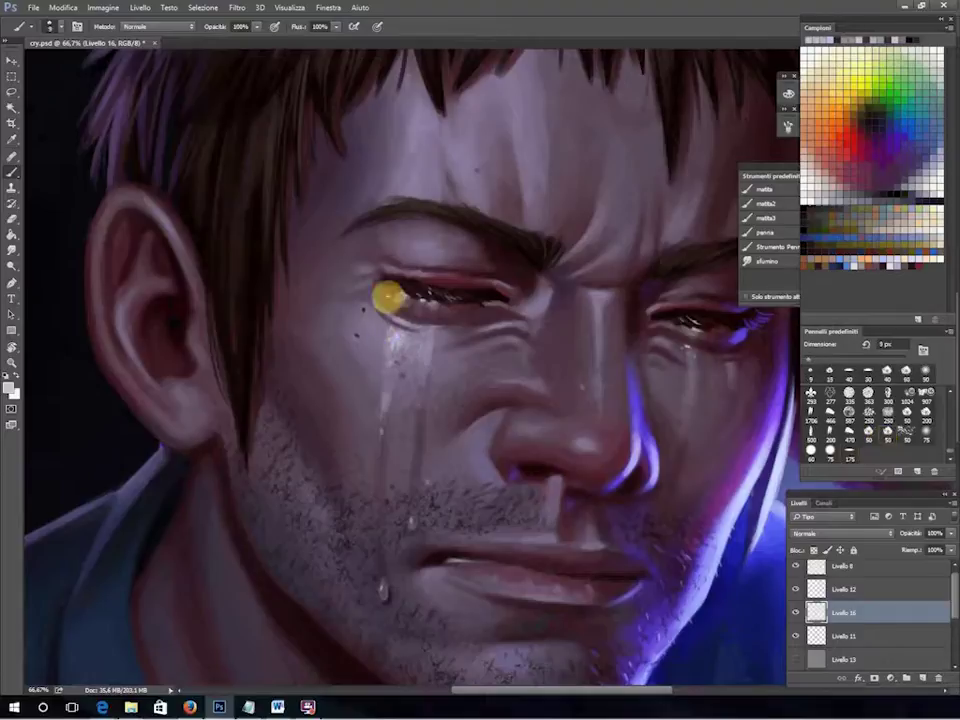
key("ctrl+minus")
key("ctrl+minus")
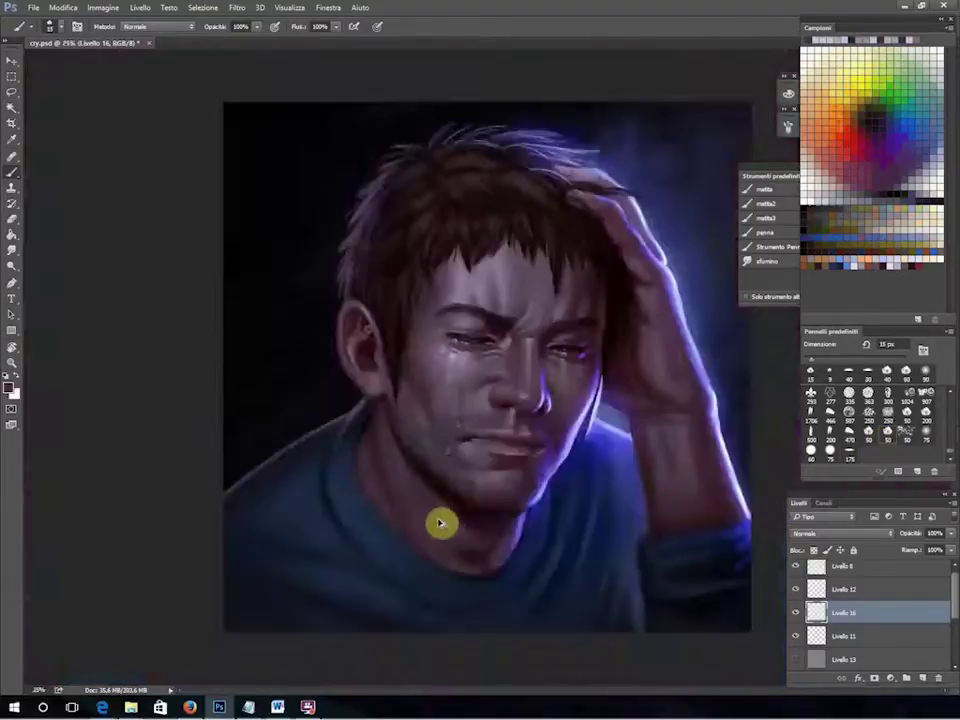
key("ctrl+1")
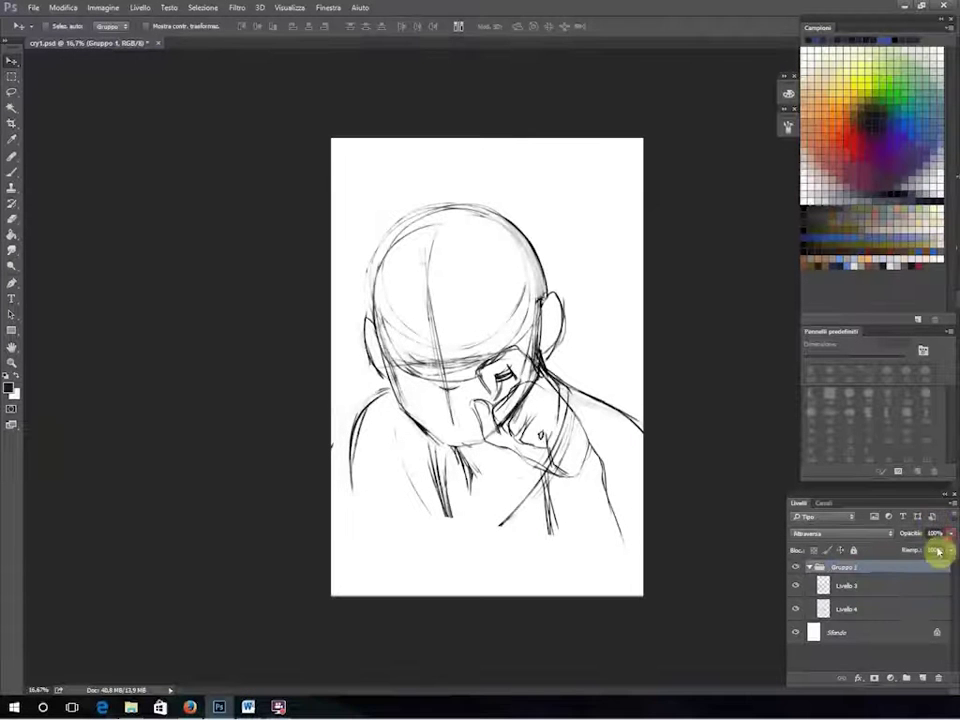
Add new layer Livello 5 above the sketch group with the matita2 pencil at 70 px.
left_click(326, 15)
left_click(863, 215)
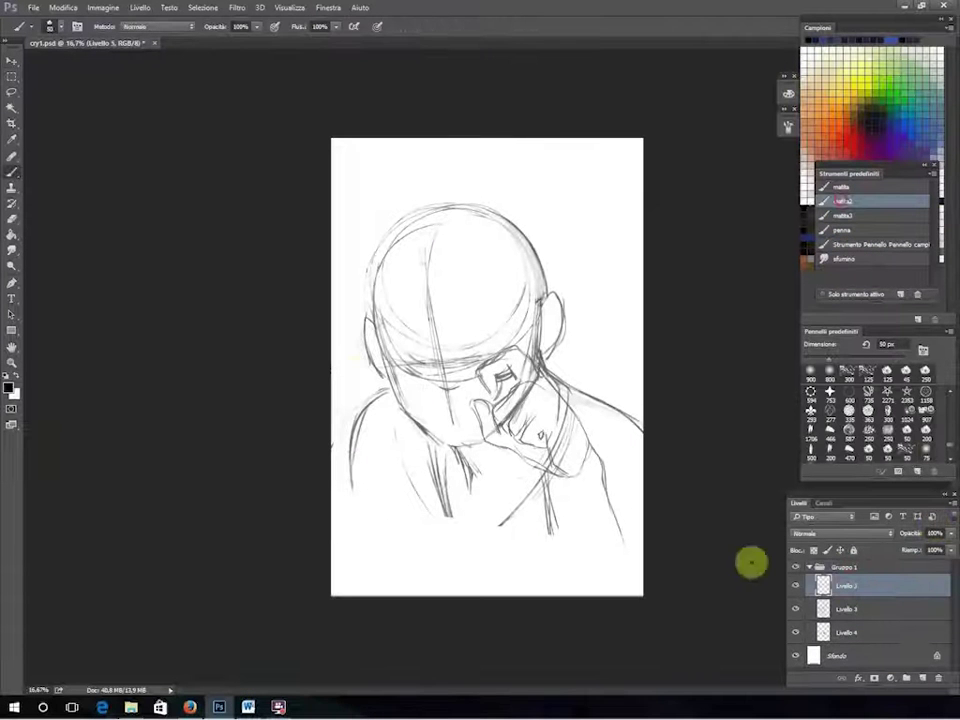
left_click_drag(810, 579, 810, 563)
left_click(836, 571)
key("bracketright")
key("bracketright")
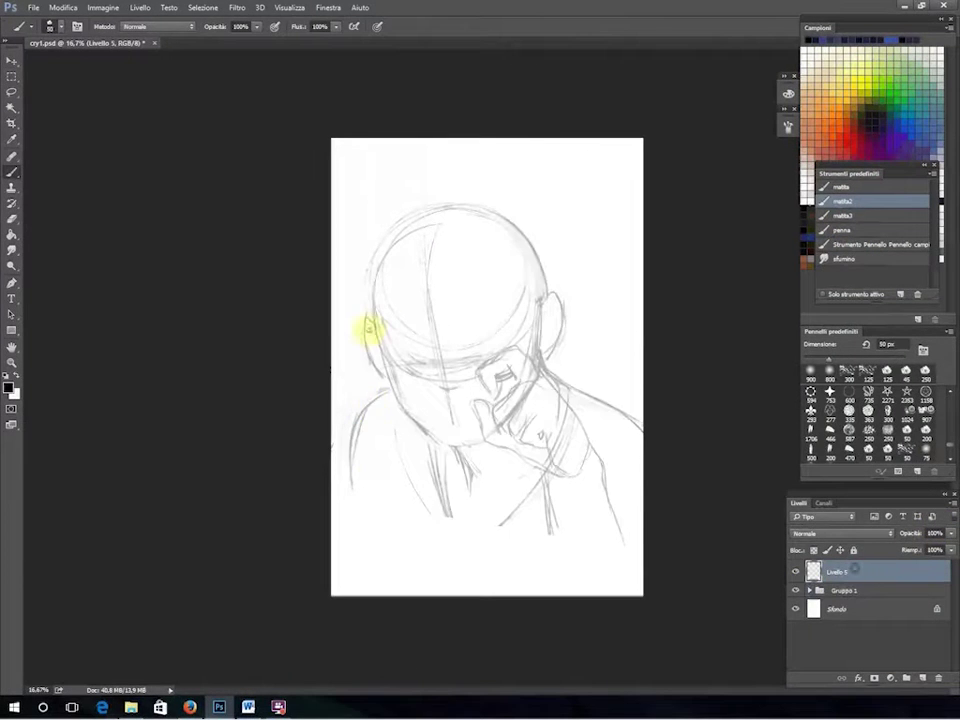
Draw dark outlines of the face's left side, both shoulders, arm and V neckline.
mouse_move(372, 290)
left_mouse_down()
mouse_move(381, 337)
mouse_move(430, 430)
left_mouse_up()
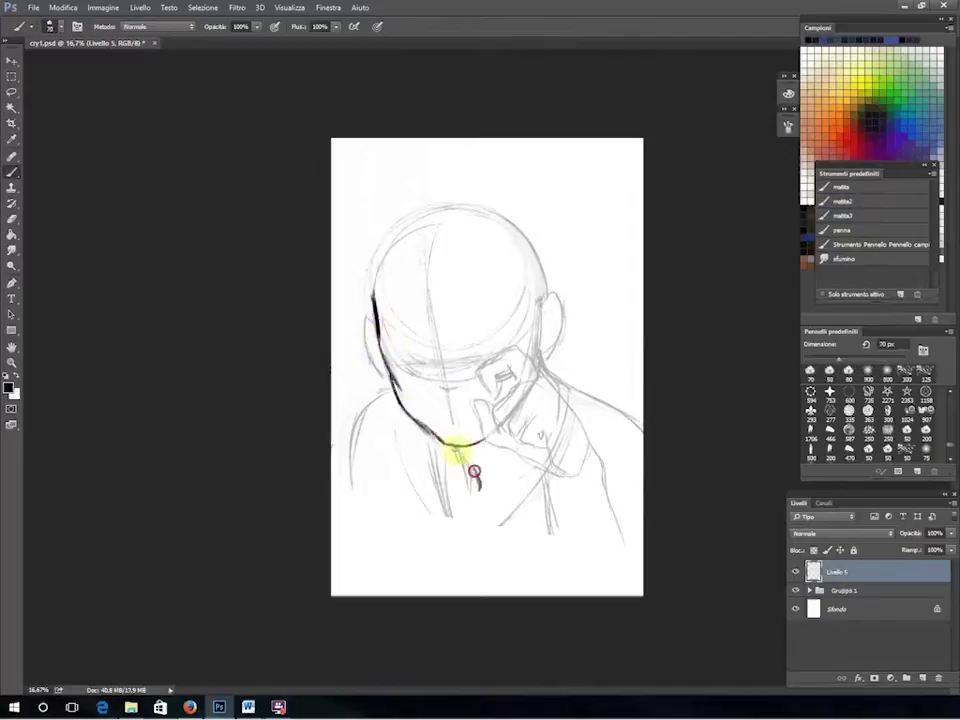
left_click_drag(386, 392, 365, 575)
left_click_drag(376, 470, 425, 585)
left_click_drag(438, 470, 550, 470)
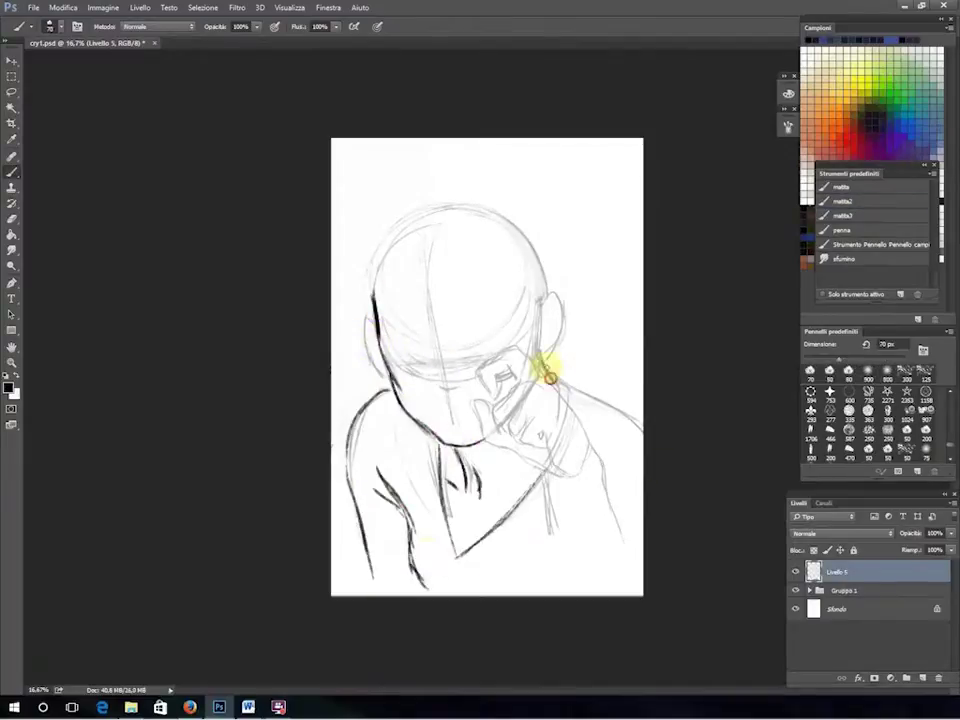
left_click_drag(553, 376, 640, 430)
left_click_drag(447, 501, 467, 574)
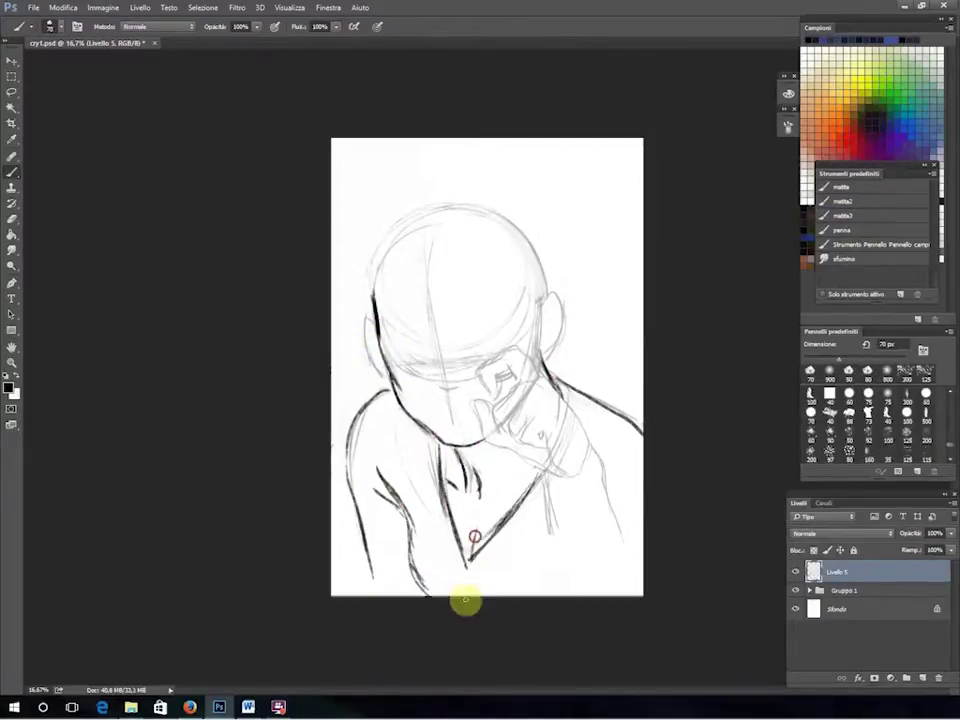
Hide the rough hand sketch layer inside Gruppo 1 and zoom in on the drawing.
left_click(810, 590)
left_click(796, 634)
left_click(810, 590)
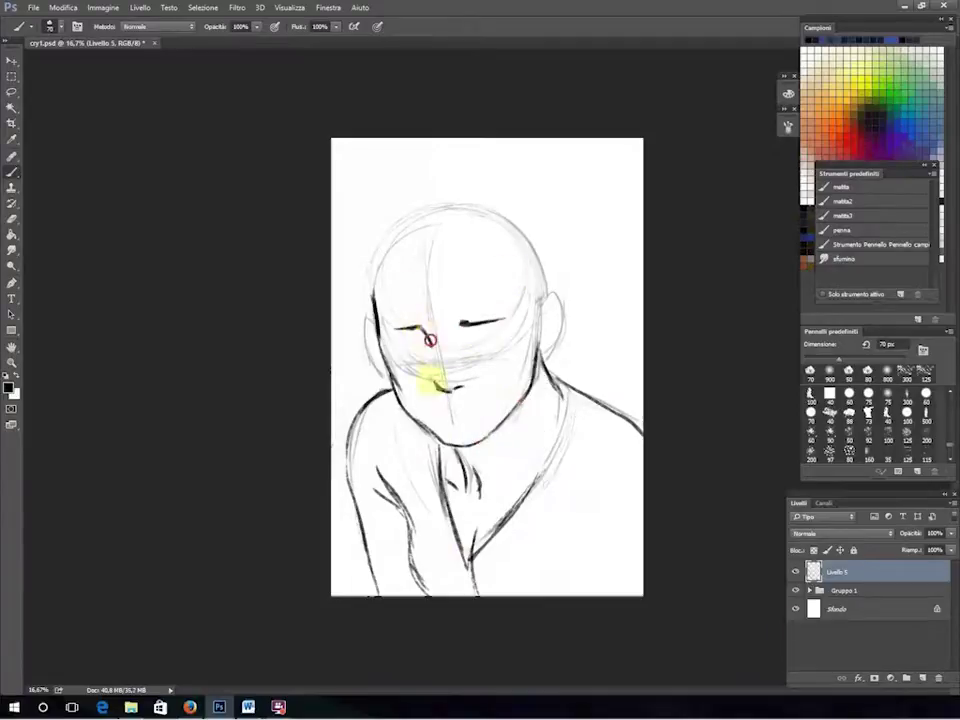
key("ctrl+plus")
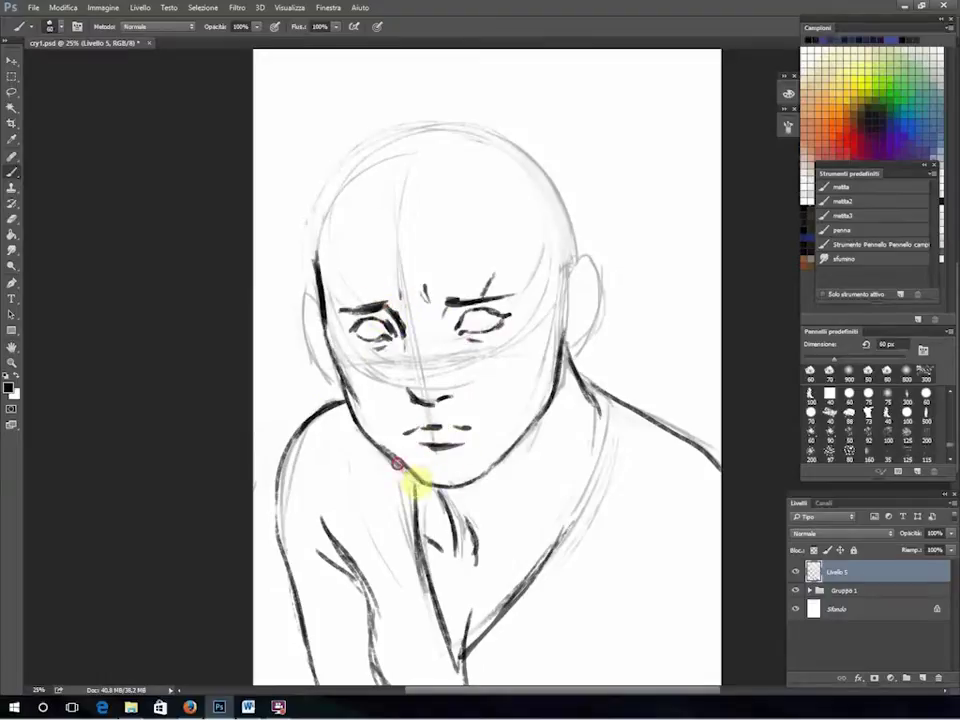
Clean up the face lines with a 125 px eraser and redraw the left cheek contour.
key("e")
key("bracketright")
key("bracketright")
key("bracketright")
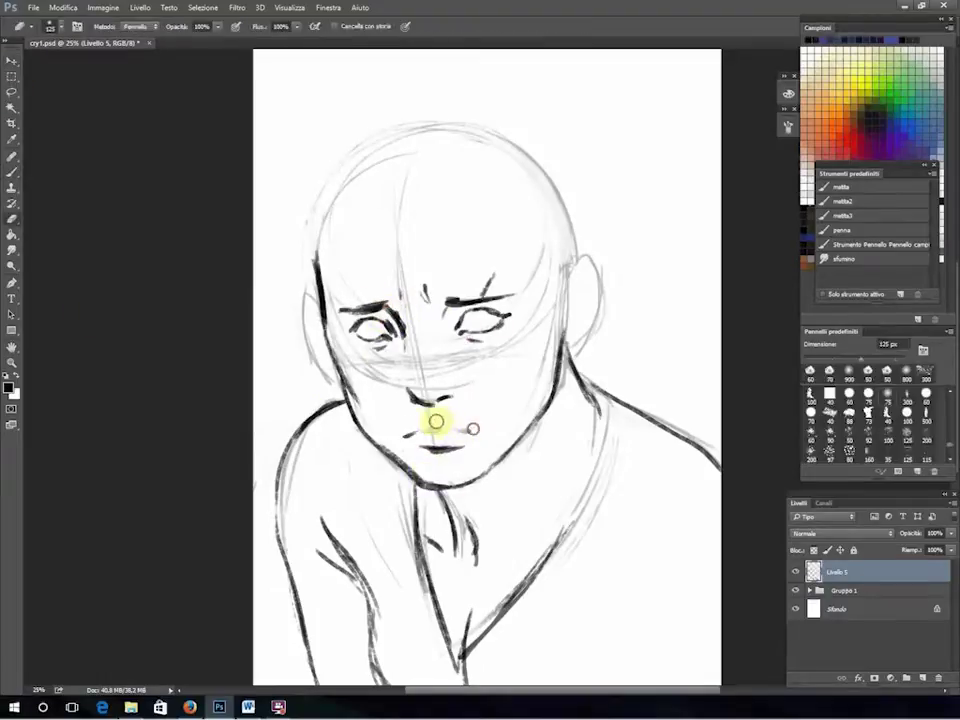
key("b")
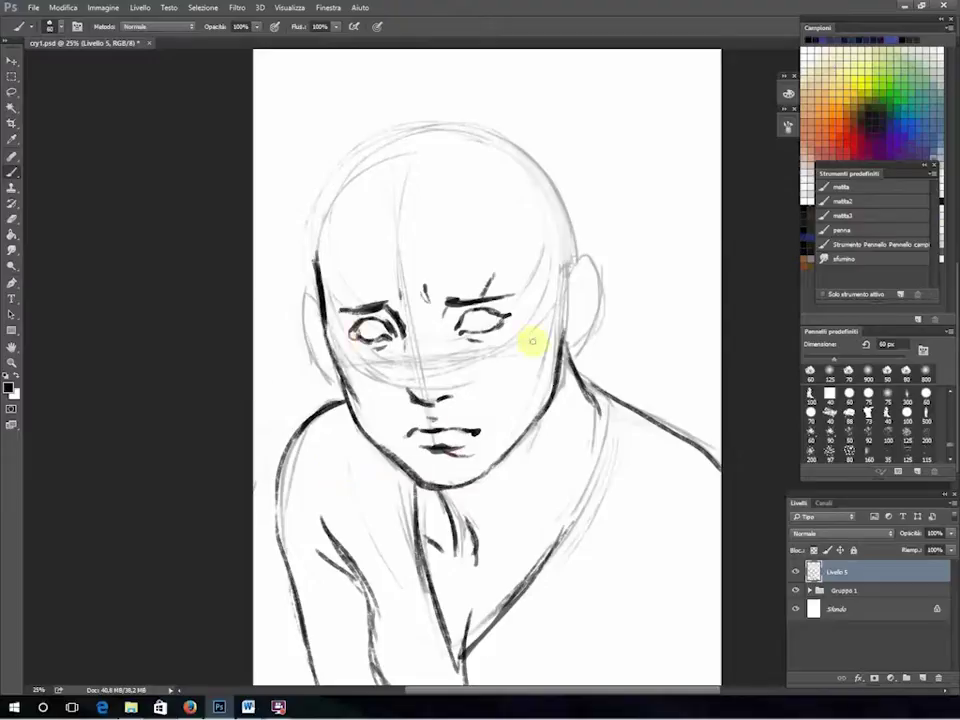
key("e")
key("b")
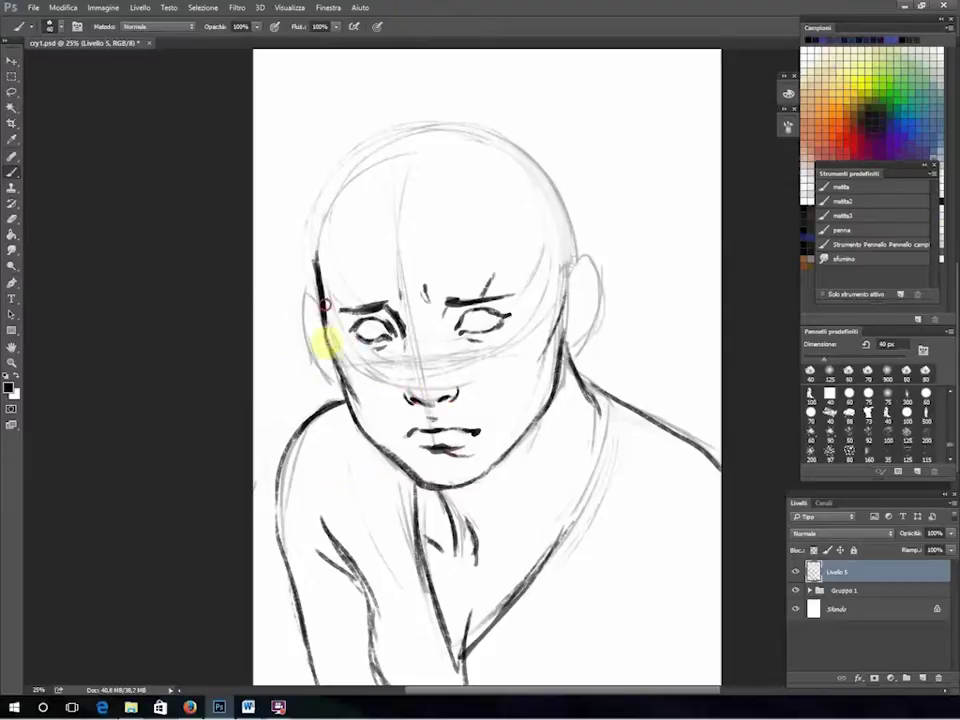
key("e")
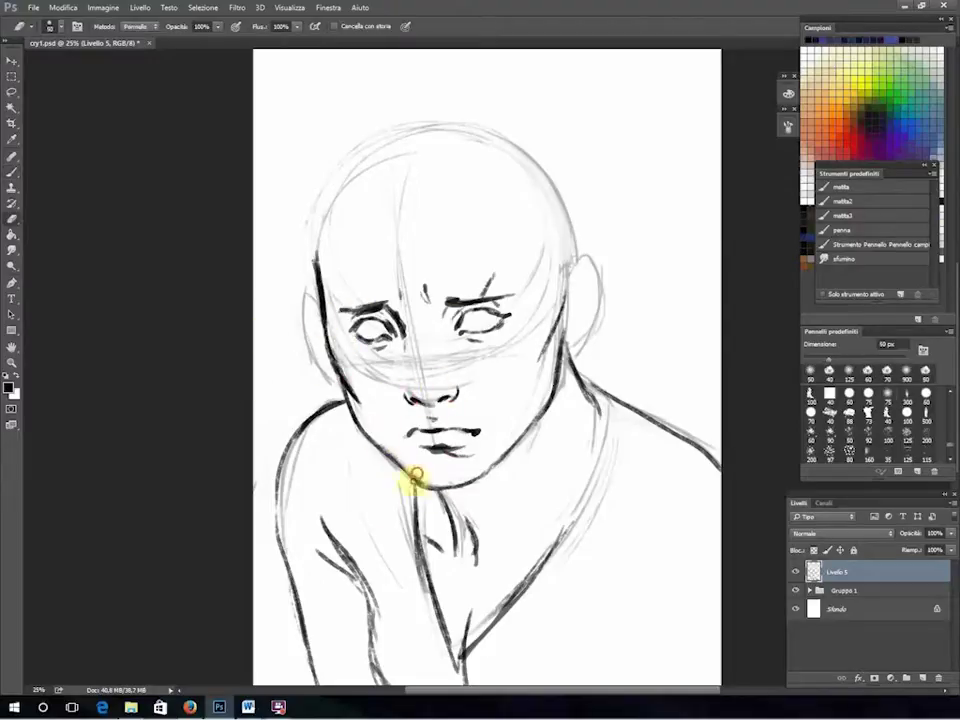
key("b")
left_click_drag(325, 345, 345, 395)
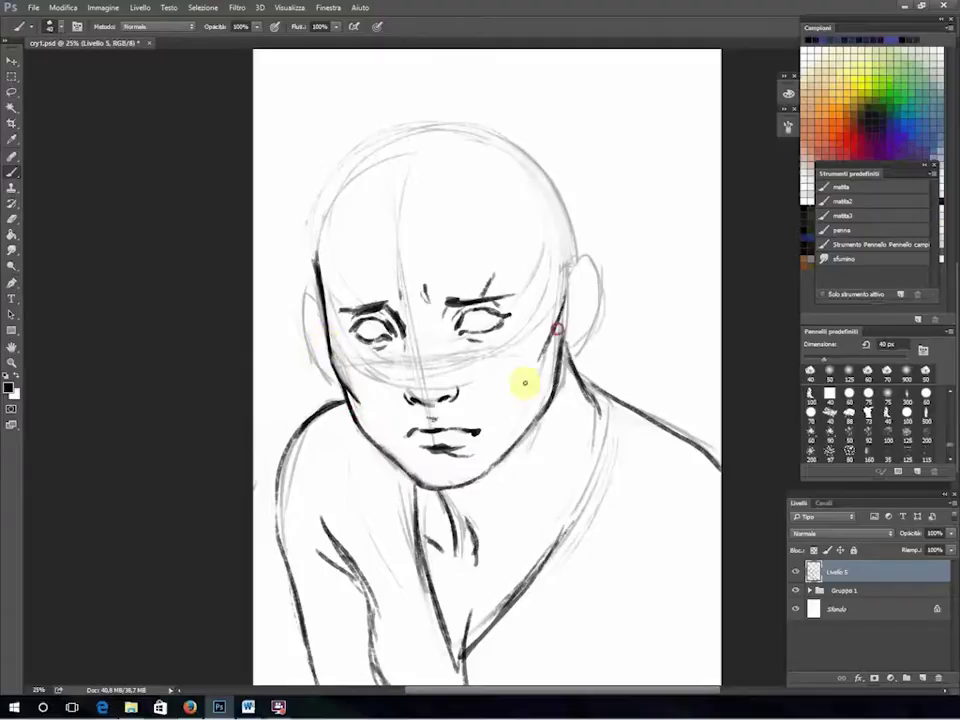
Draw long hair strands from the crown past the shoulders on both sides, then choose the matita3 preset.
left_click_drag(416, 172, 555, 439)
mouse_move(420, 150)
left_mouse_down()
mouse_move(369, 476)
mouse_move(311, 386)
left_mouse_up()
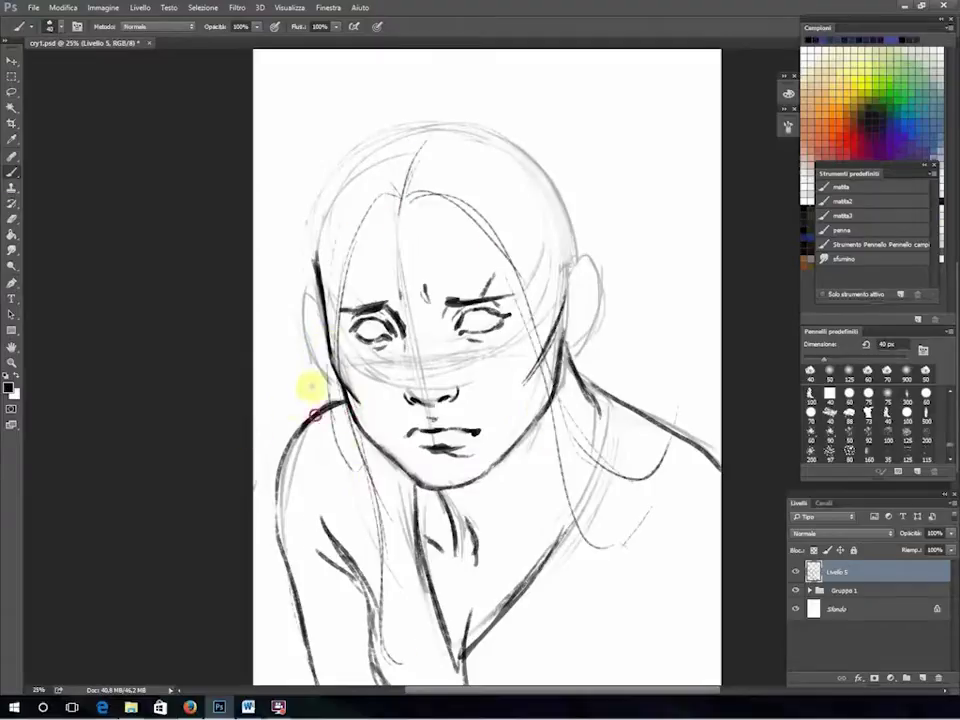
left_click_drag(330, 230, 424, 298)
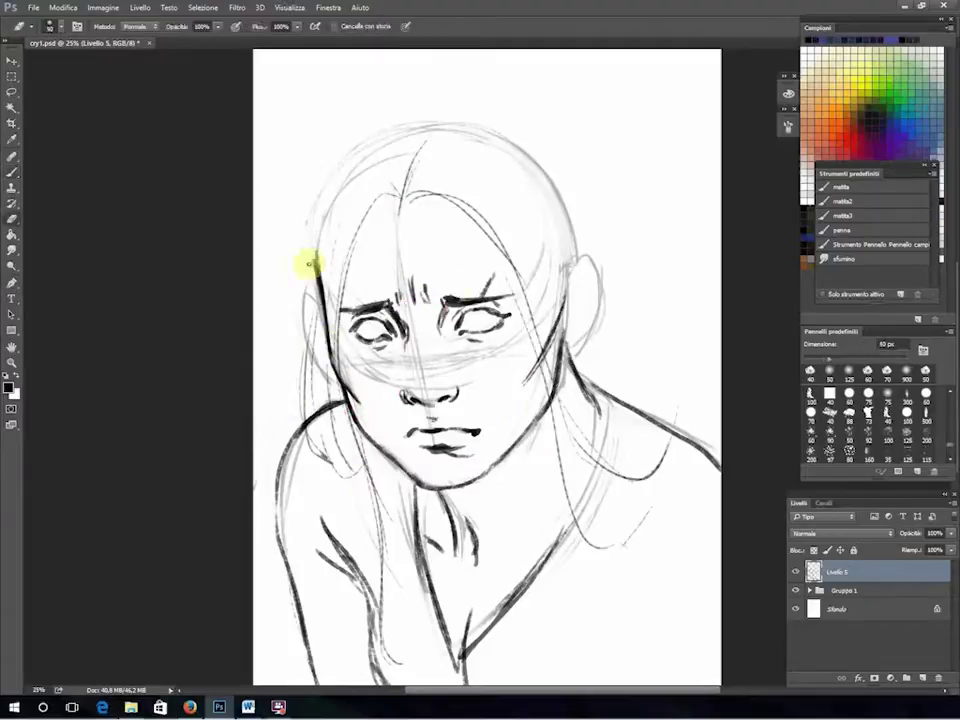
left_click_drag(430, 115, 626, 403)
left_click_drag(397, 120, 305, 395)
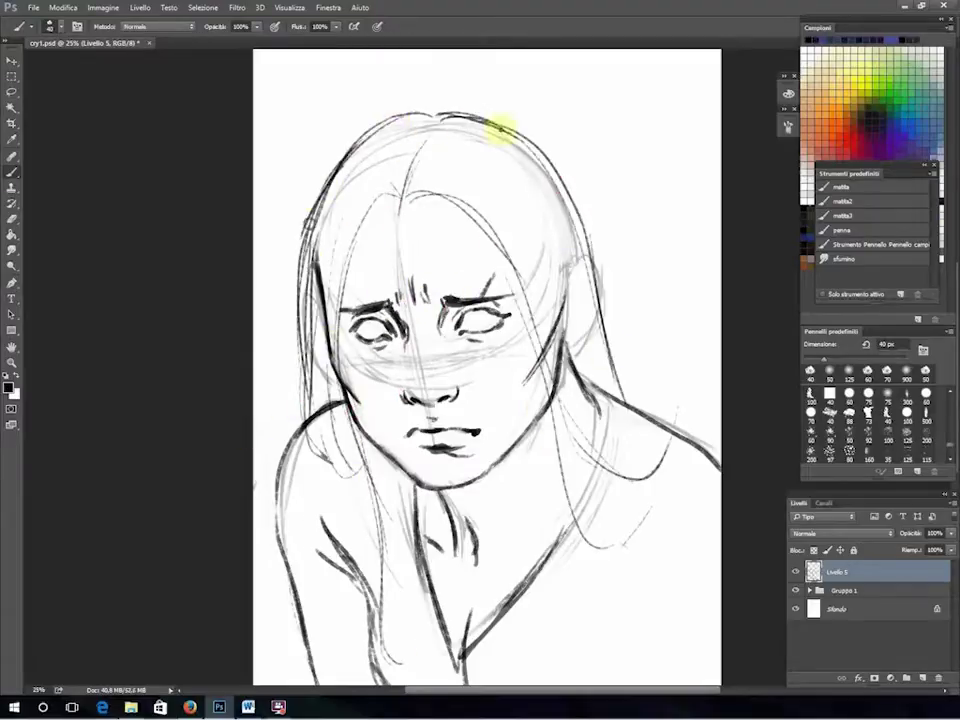
left_click_drag(504, 129, 620, 565)
left_click_drag(399, 211, 355, 475)
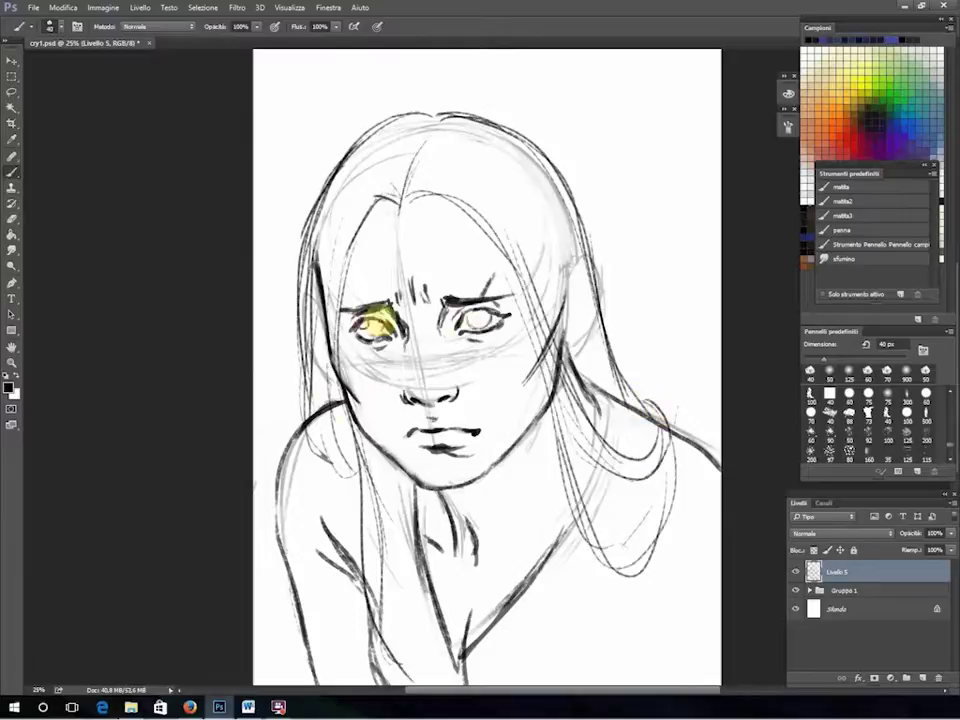
left_click(841, 215)
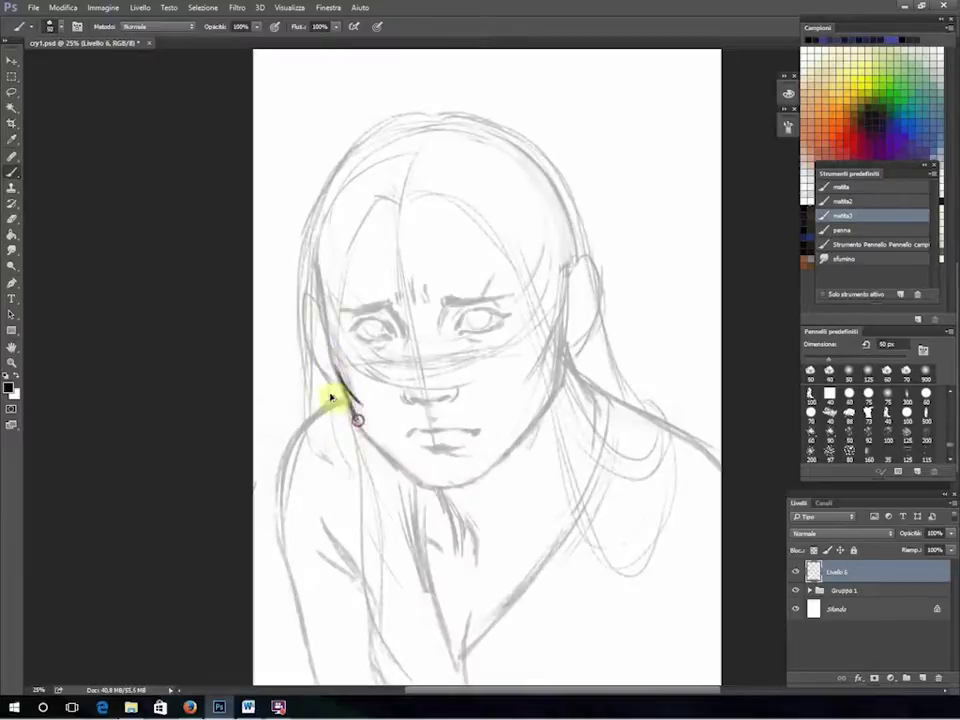
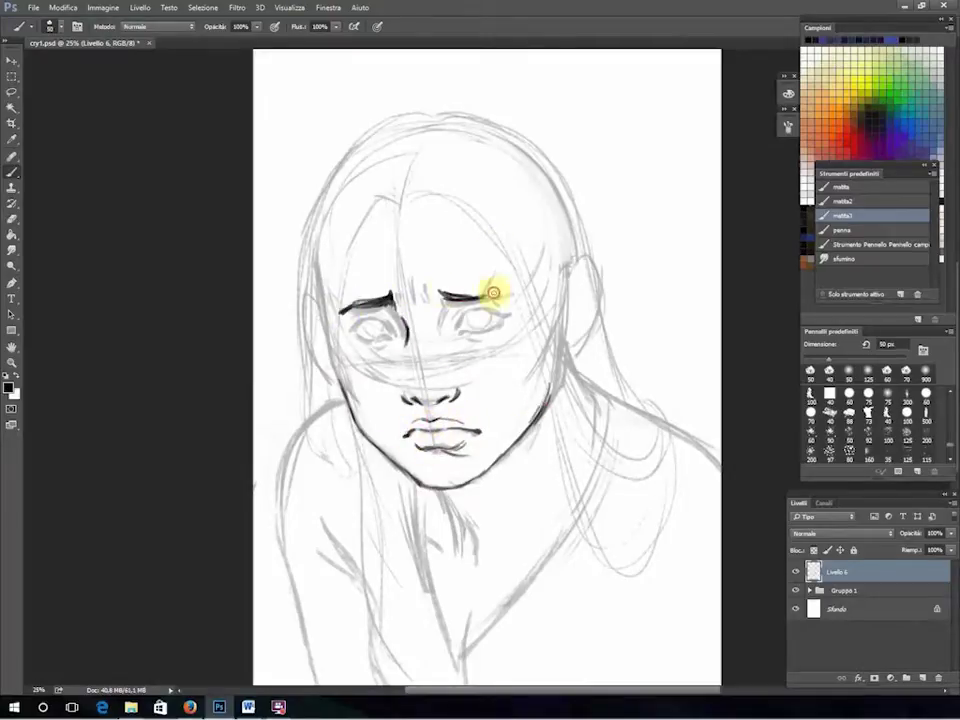
Ink the right eyebrow and the long hair strands flowing down the right side.
left_click_drag(455, 296, 520, 293)
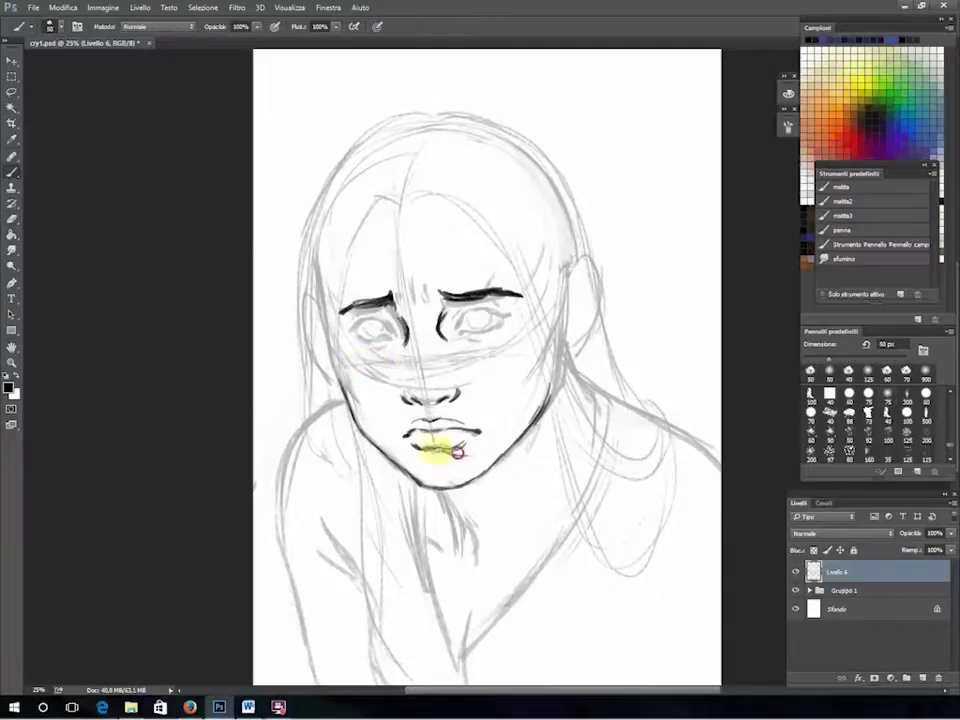
key("ctrl+plus")
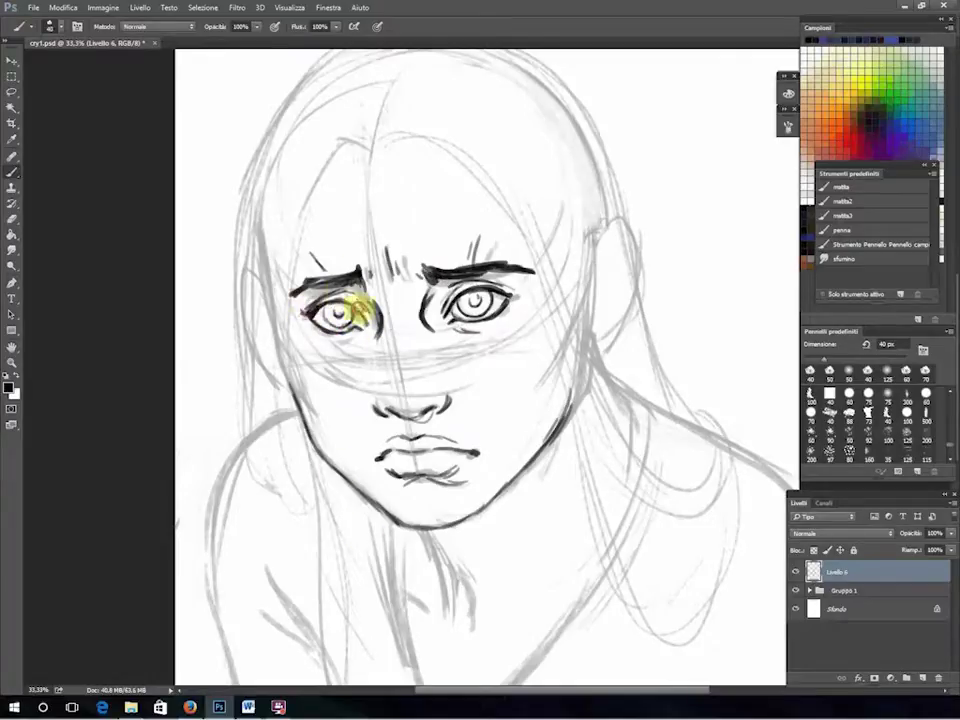
left_click_drag(546, 64, 675, 621)
left_click_drag(540, 300, 589, 437)
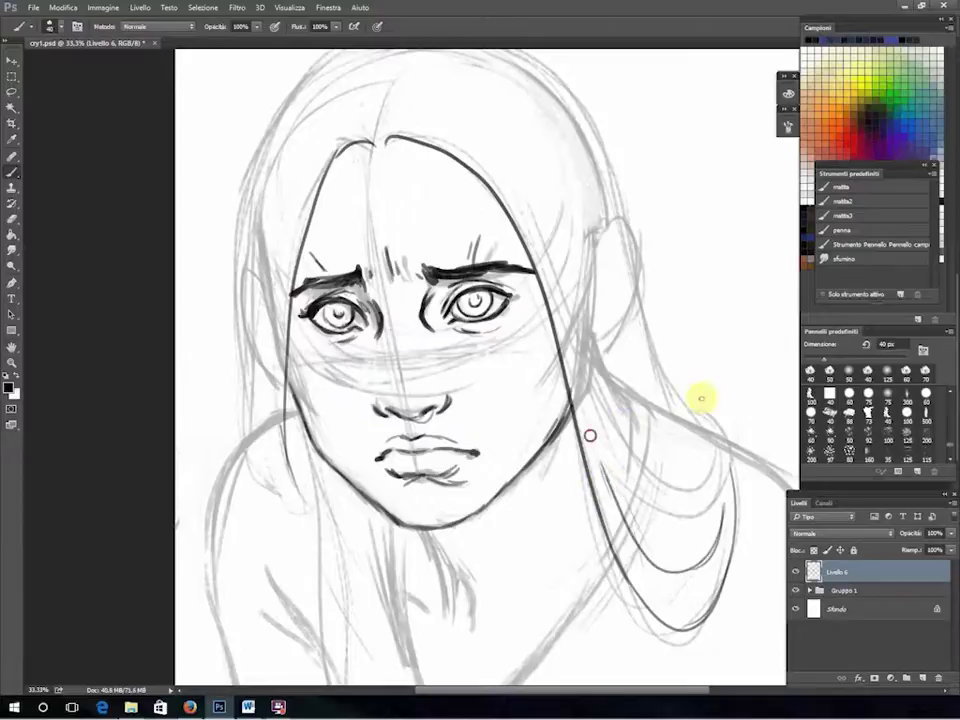
left_click_drag(480, 220, 600, 371)
key("ctrl+minus")
left_click_drag(443, 116, 595, 540)
Ink hair strands on the left side and near the neck, and outline the left shoulder.
left_click_drag(338, 162, 330, 470)
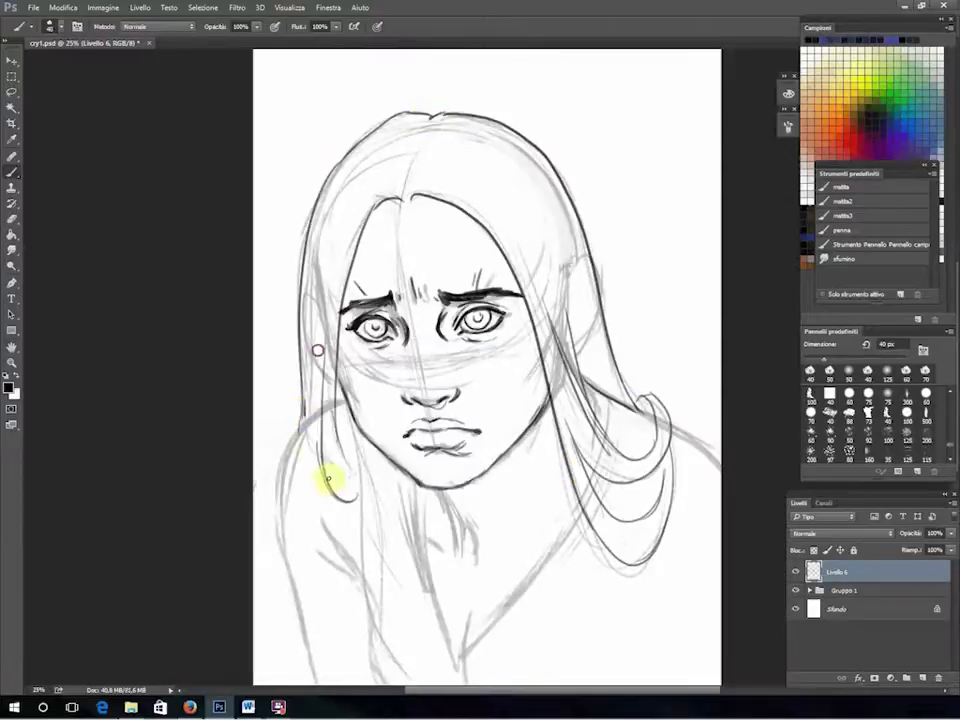
left_click_drag(360, 560, 350, 460)
left_click_drag(350, 230, 360, 595)
left_click_drag(529, 221, 432, 387)
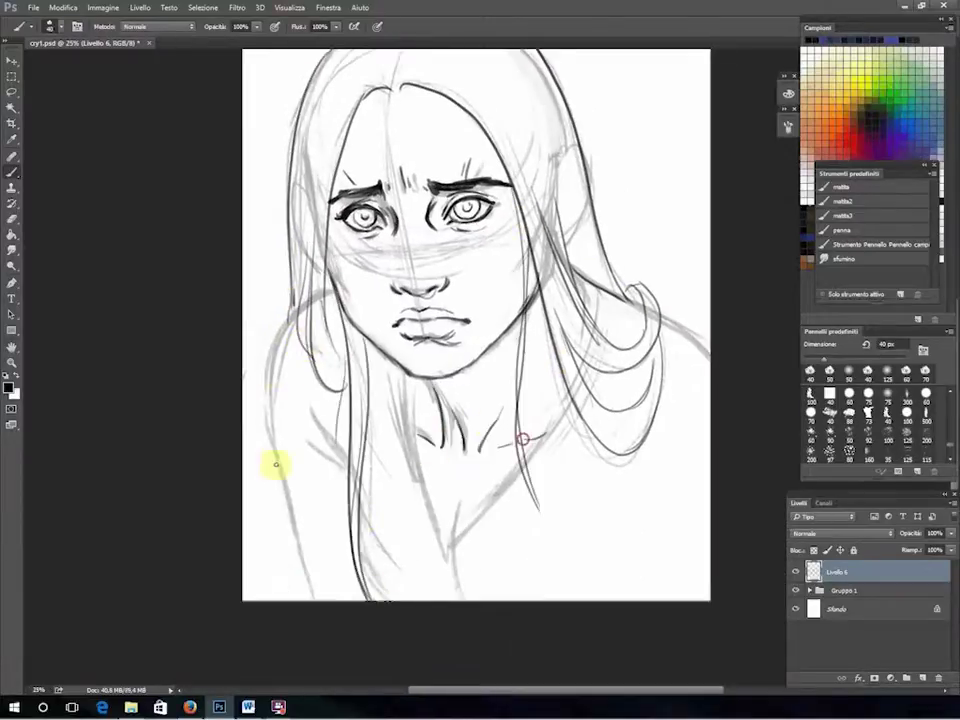
left_click_drag(285, 320, 310, 595)
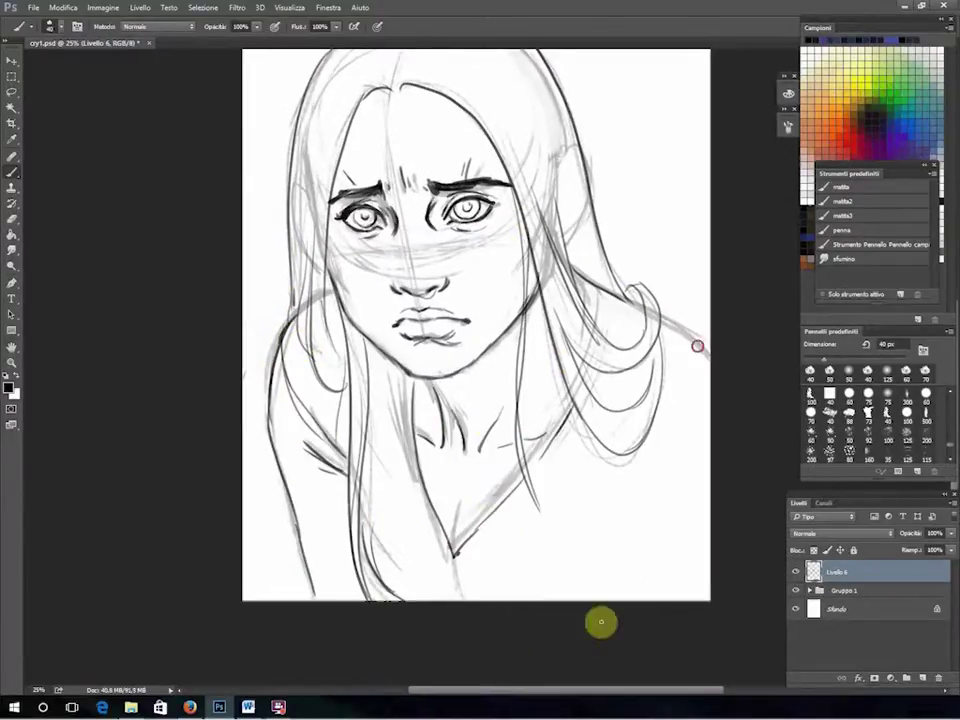
Add hair strokes on the left and top of the head, undoing and redoing one stroke.
left_click_drag(305, 60, 245, 265)
left_click_drag(265, 215, 240, 295)
left_click_drag(300, 250, 238, 358)
left_click_drag(270, 80, 166, 210)
left_click_drag(280, 145, 510, 234)
key("ctrl+z")
left_click_drag(265, 378, 265, 380)
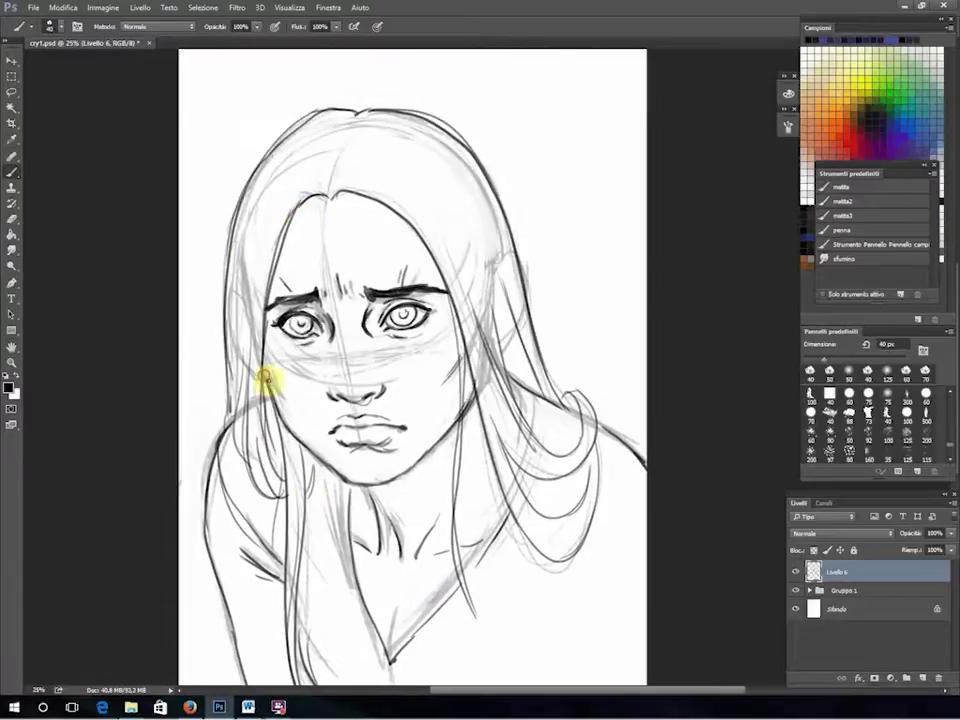
In Gruppo 1, hide the Livello 3 sketch and show the Livello 4 cheek sketch.
left_click(809, 590)
left_click(795, 632)
left_click(795, 655)
Reframe the face and sketch a hand against the right cheek on a new layer.
left_click(845, 655)
key("v")
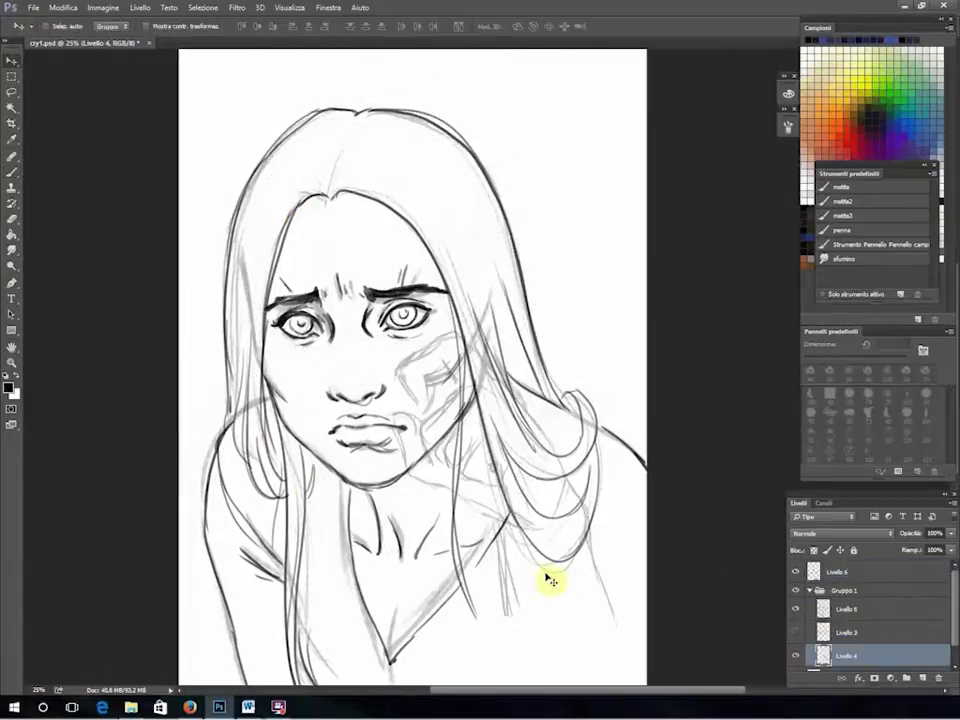
left_click_drag(540, 570, 565, 499)
key("b")
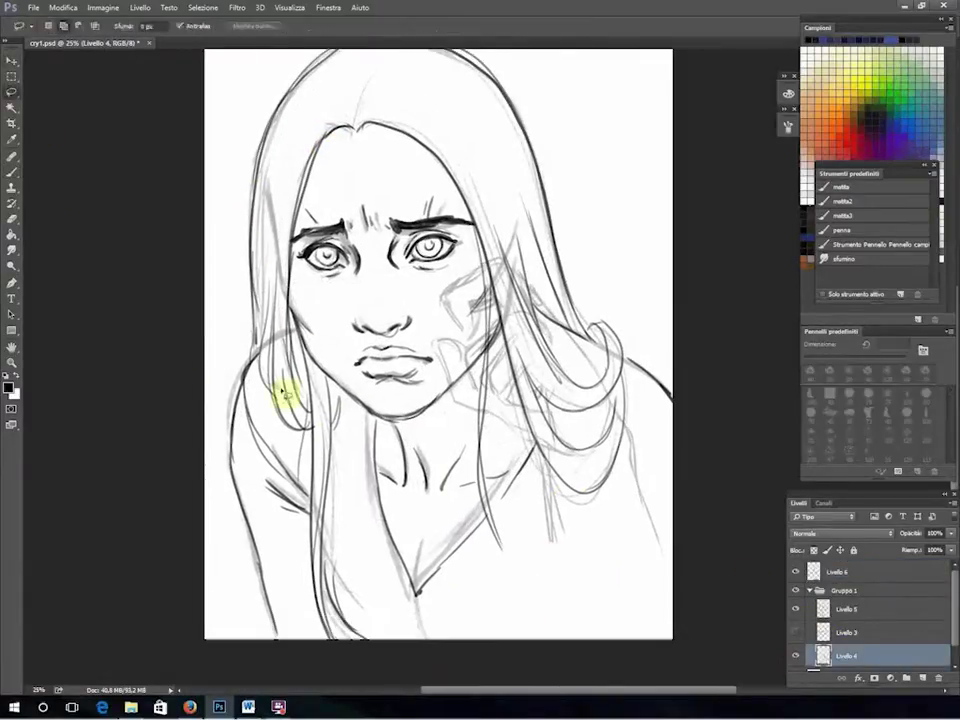
key("ctrl+shift+alt+n")
left_click_drag(497, 266, 456, 300)
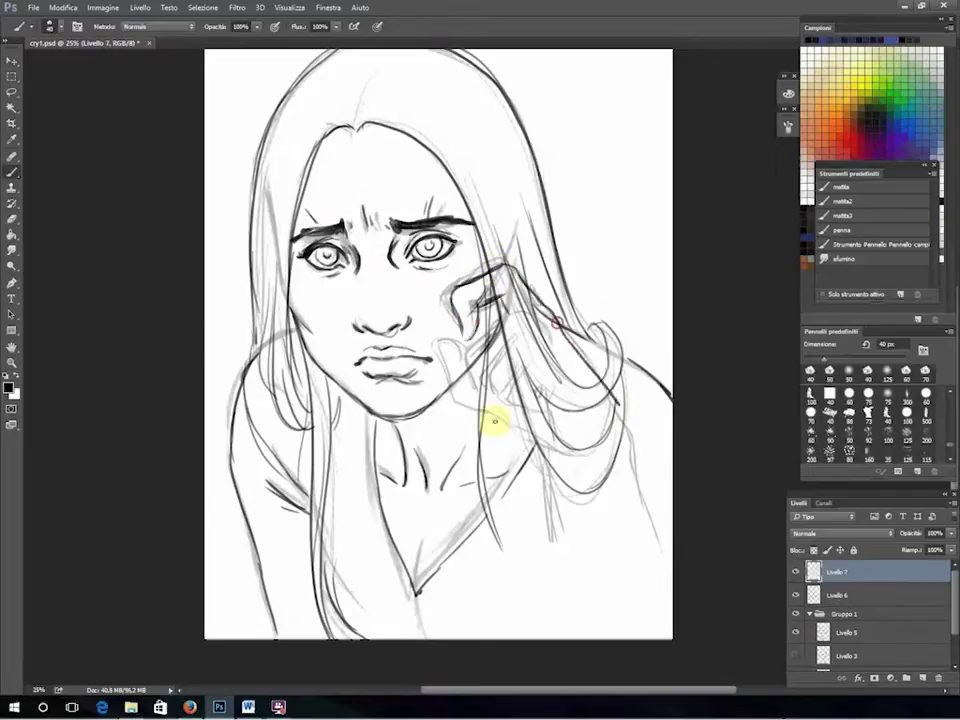
left_click_drag(558, 326, 611, 518)
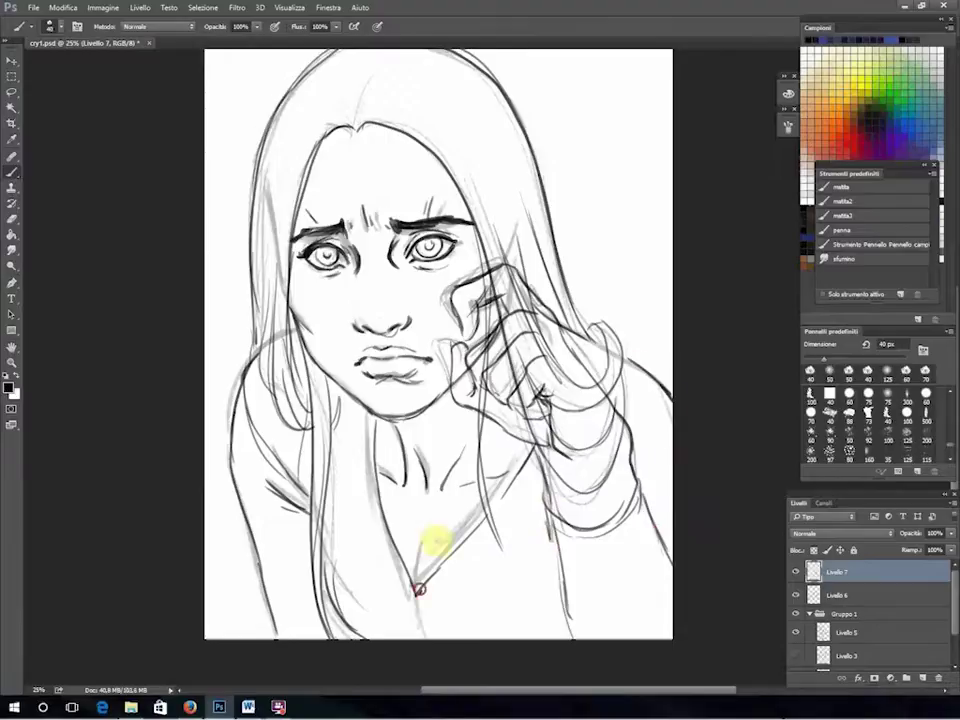
Flip the canvas horizontally, hide the Livello 7 hand sketch, and open Liquify on Livello 6.
key("alt+bracketleft")
left_click(103, 7)
left_click(311, 167)
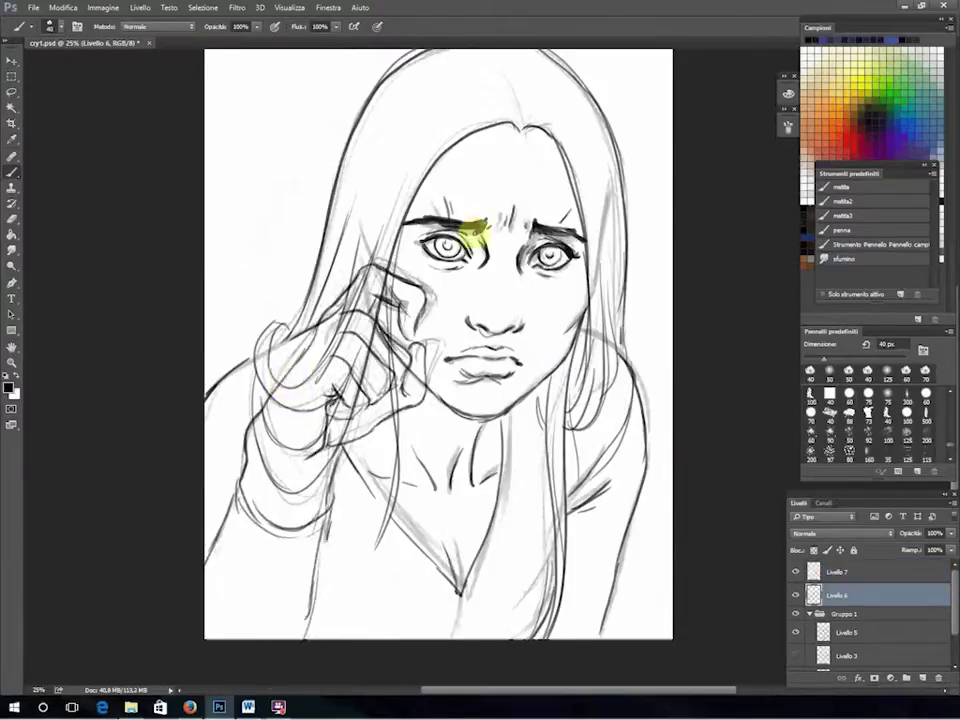
left_click(796, 571)
key("e")
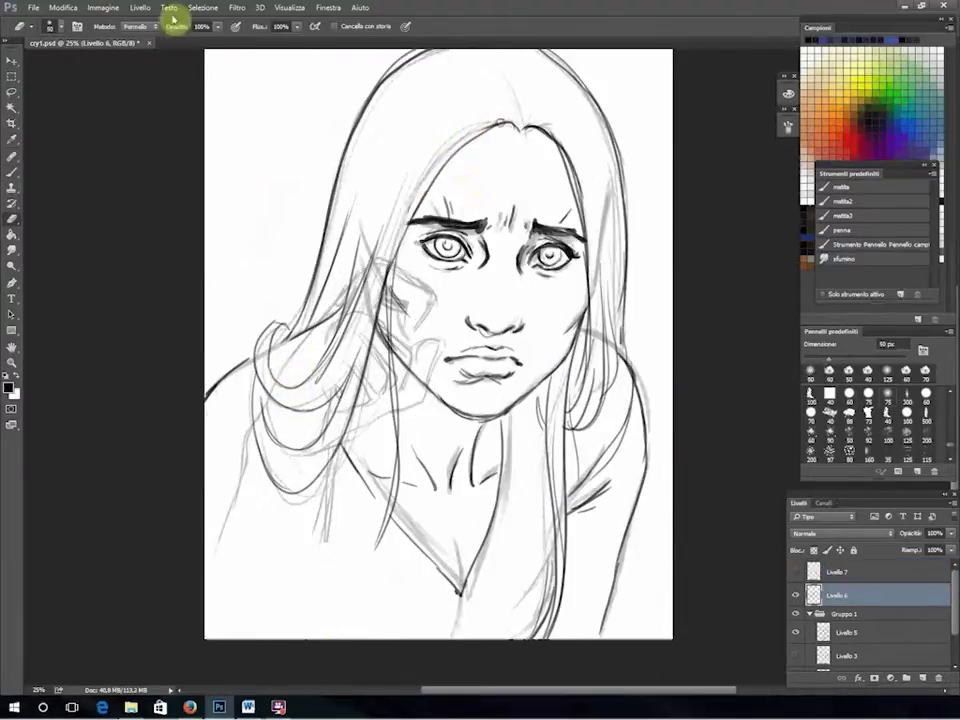
key("shift+ctrl+x")
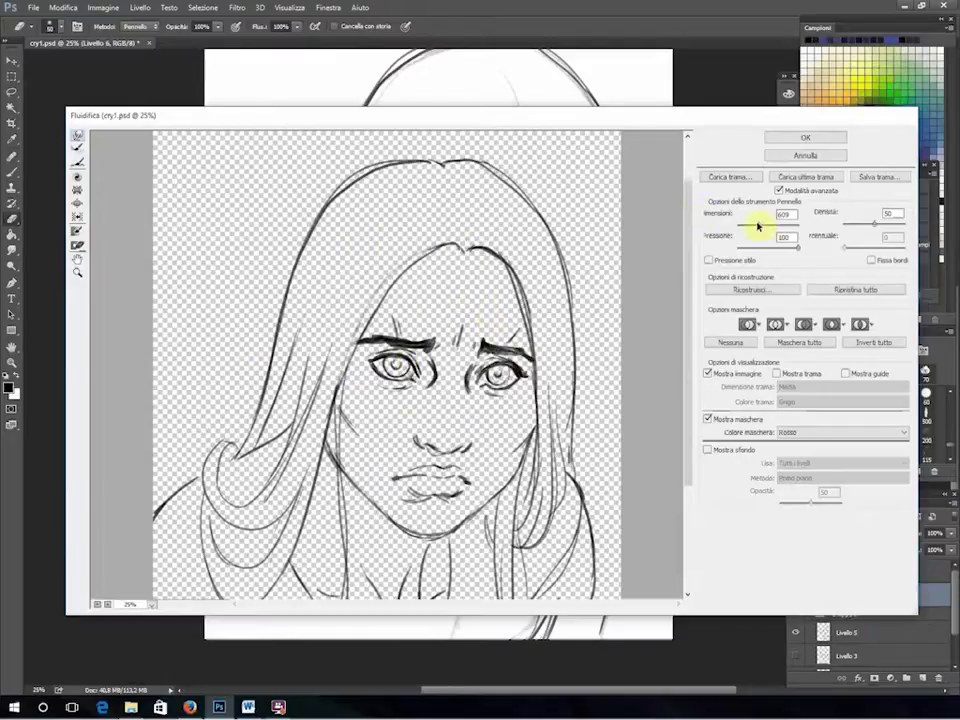
Apply the Liquify warp to the eyes and make the Livello 7 hand sketch visible again.
key("Return")
left_click(12, 61)
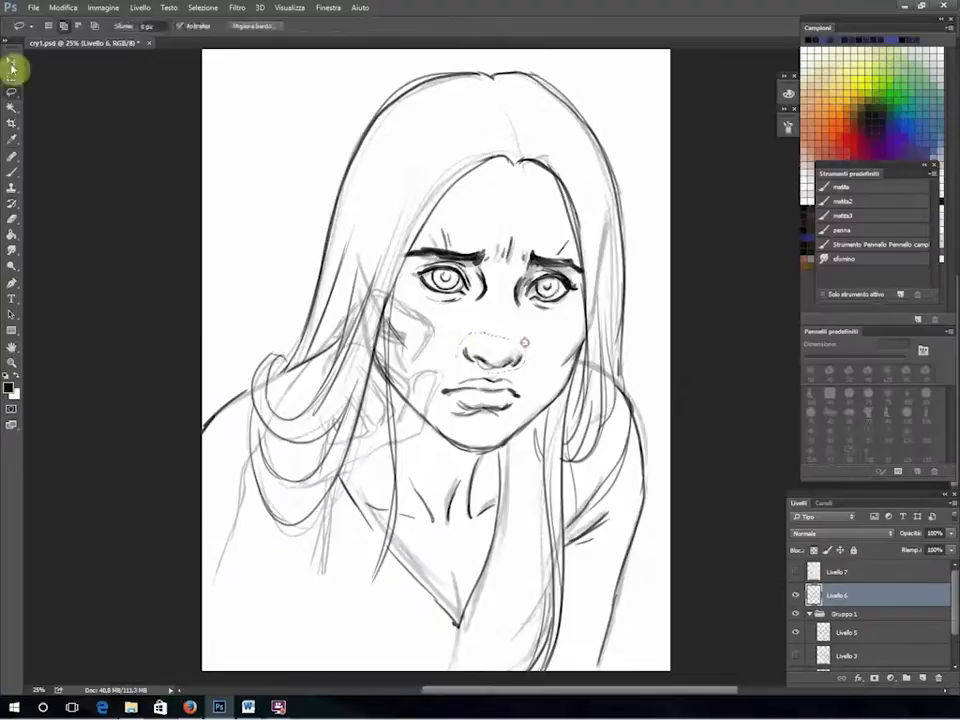
key("b")
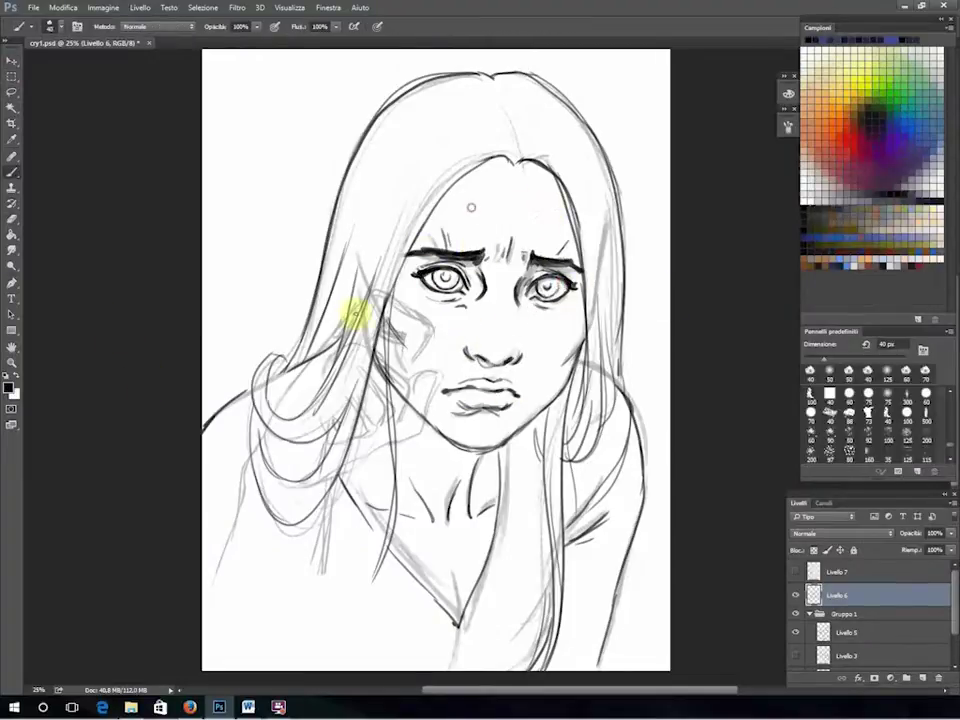
left_click(796, 575)
key("ctrl+minus")
Flip the canvas back horizontally so the hand rests on the right cheek.
key("e")
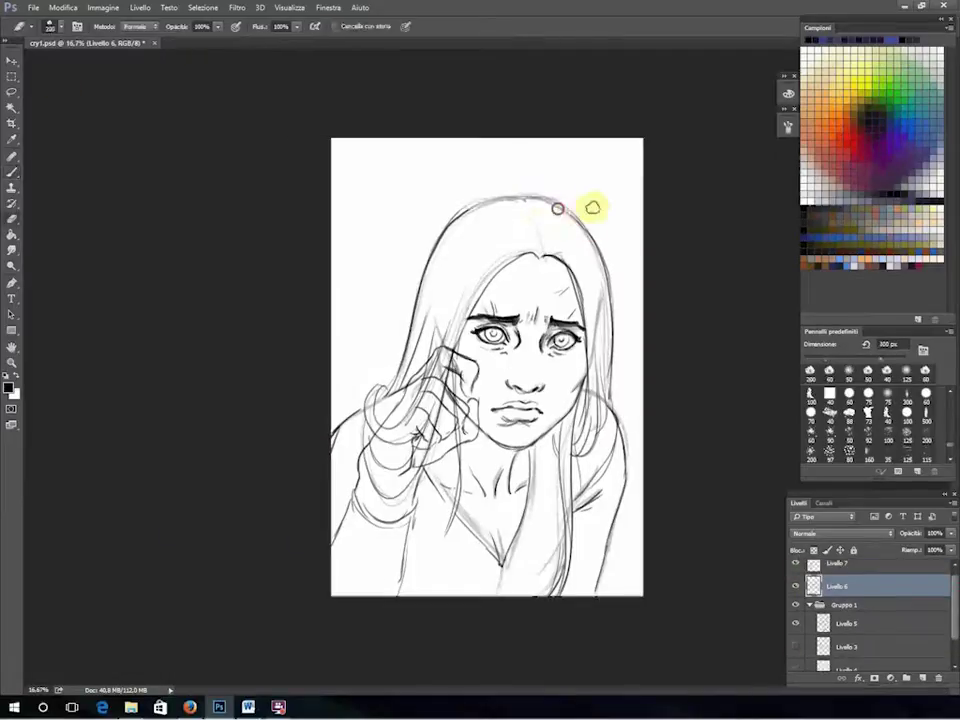
key("b")
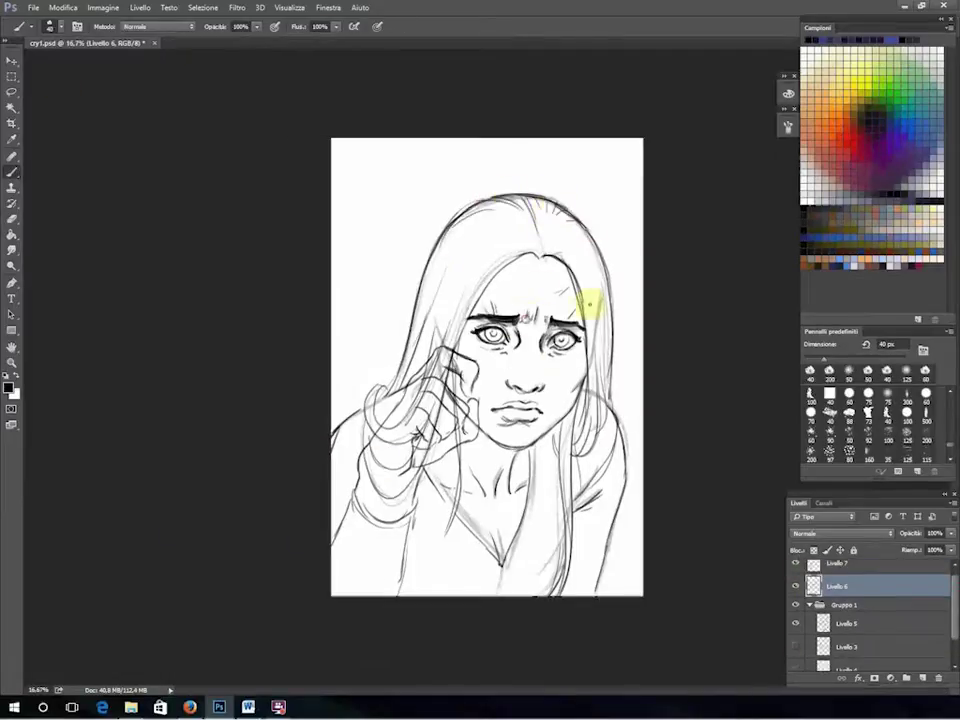
key("ctrl+plus")
key("ctrl+minus")
key("ctrl+minus")
key("e")
left_click(103, 7)
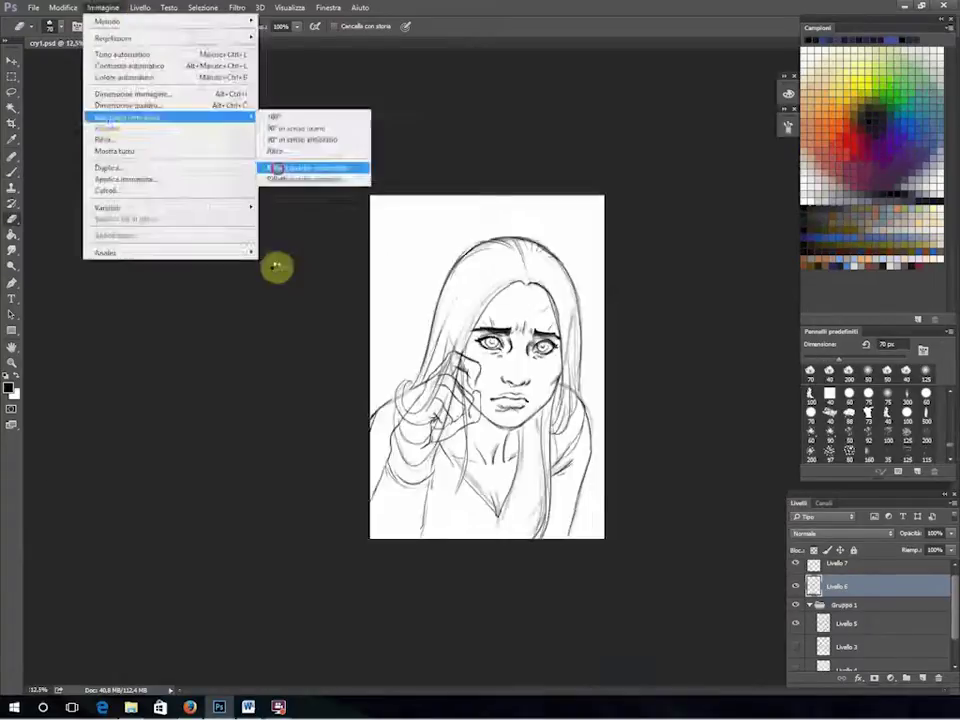
left_click(315, 165)
key("ctrl+plus")
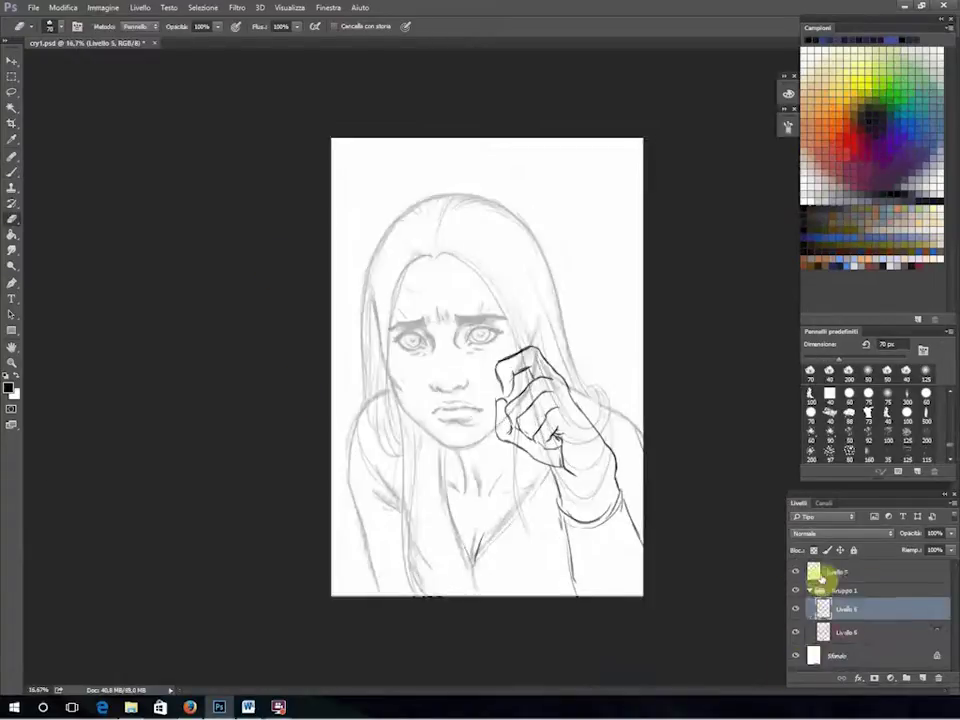
Reorder the sketch layers, move Livello 7 into Gruppo 1, and select Livello 5.
left_click_drag(946, 548, 910, 551)
left_click_drag(837, 571, 840, 595)
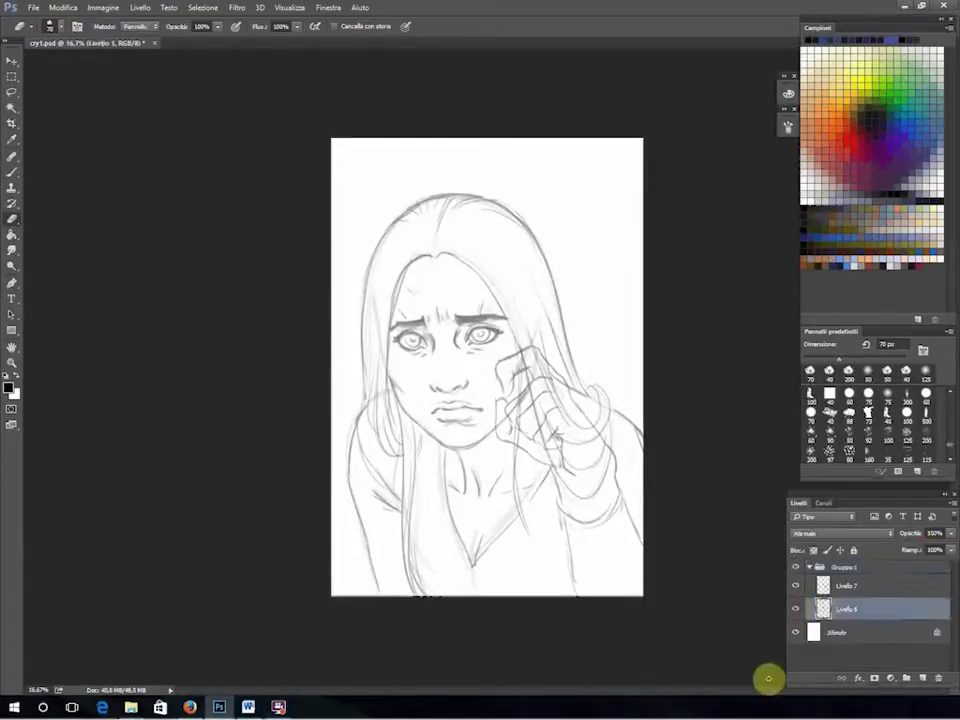
key("Delete")
key("ctrl+plus")
left_click(532, 264, "ctrl")
Fill the Sfondo background with orange and brighten its right side with Dodge.
left_click(837, 632)
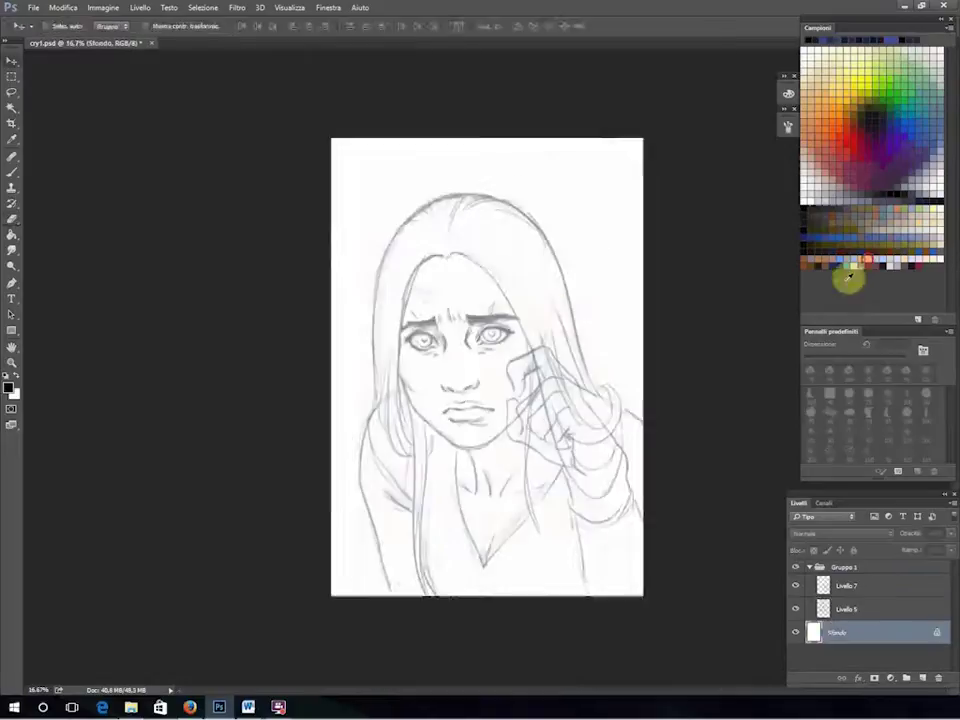
left_click(849, 272)
key("alt+BackSpace")
key("ctrl+u")
left_click(585, 185)
key("o")
left_click_drag(578, 182, 375, 392)
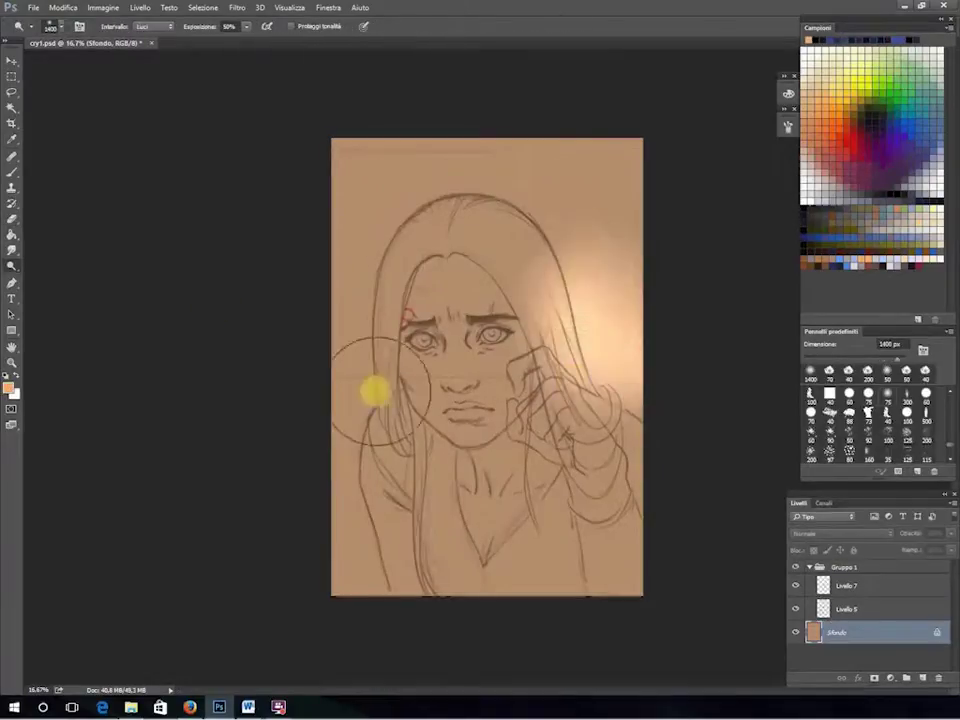
Paint dark blue and purple clouds over the upper-left sky and left side with a 700 px textured brush.
right_click(12, 265)
left_click(60, 283)
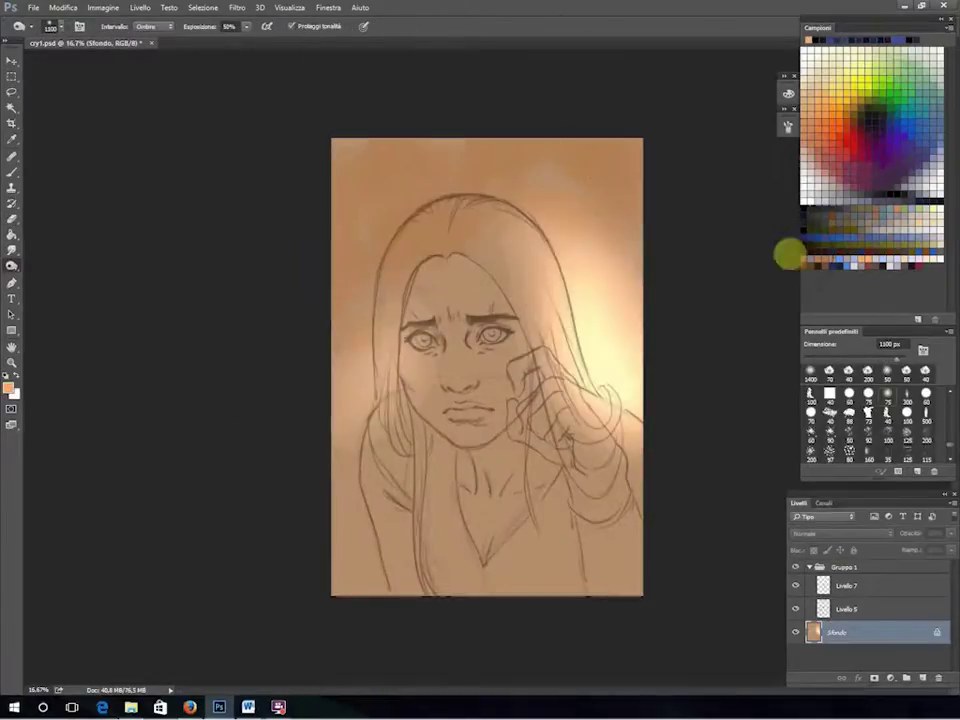
left_click(840, 261)
left_click(788, 93)
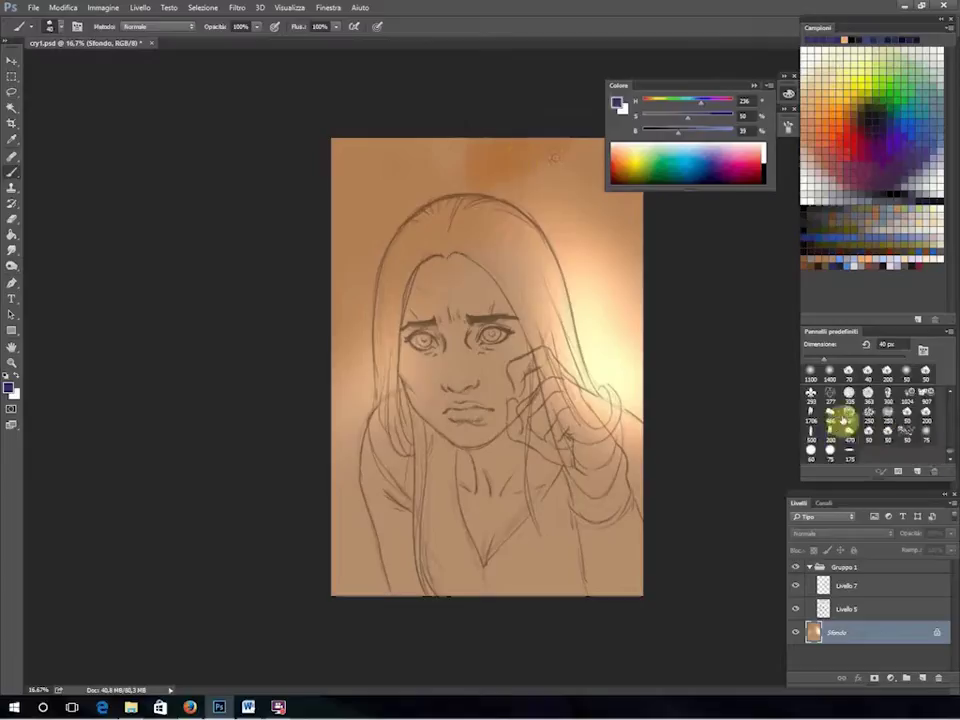
left_click(883, 399)
mouse_move(480, 160)
left_mouse_down()
mouse_move(349, 197)
mouse_move(585, 170)
mouse_move(311, 364)
mouse_move(773, 118)
left_mouse_up()
key("o")
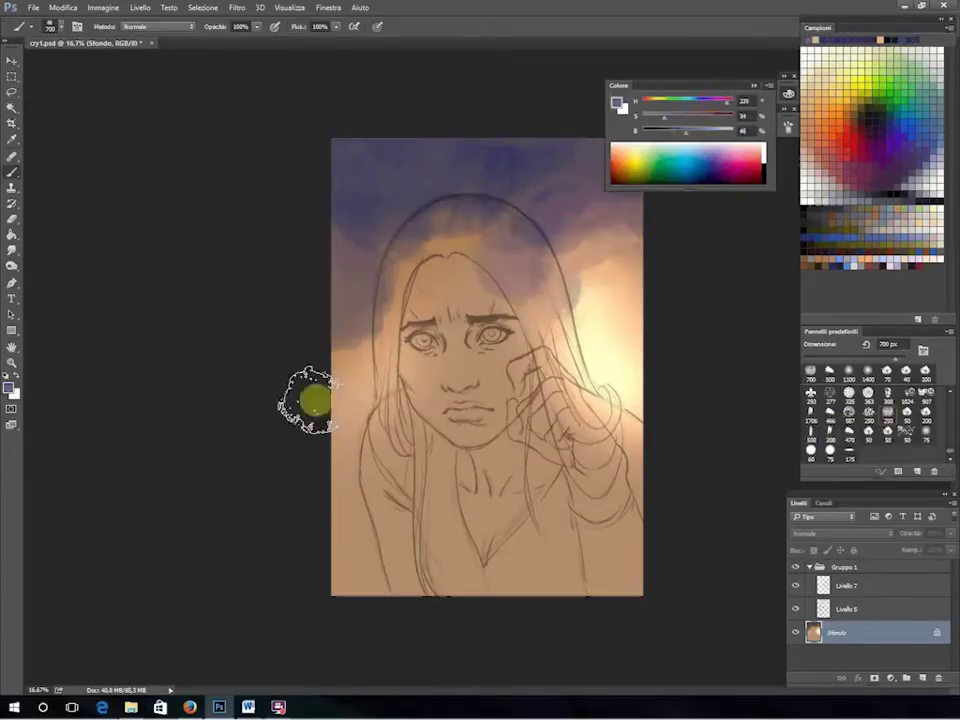
key("b")
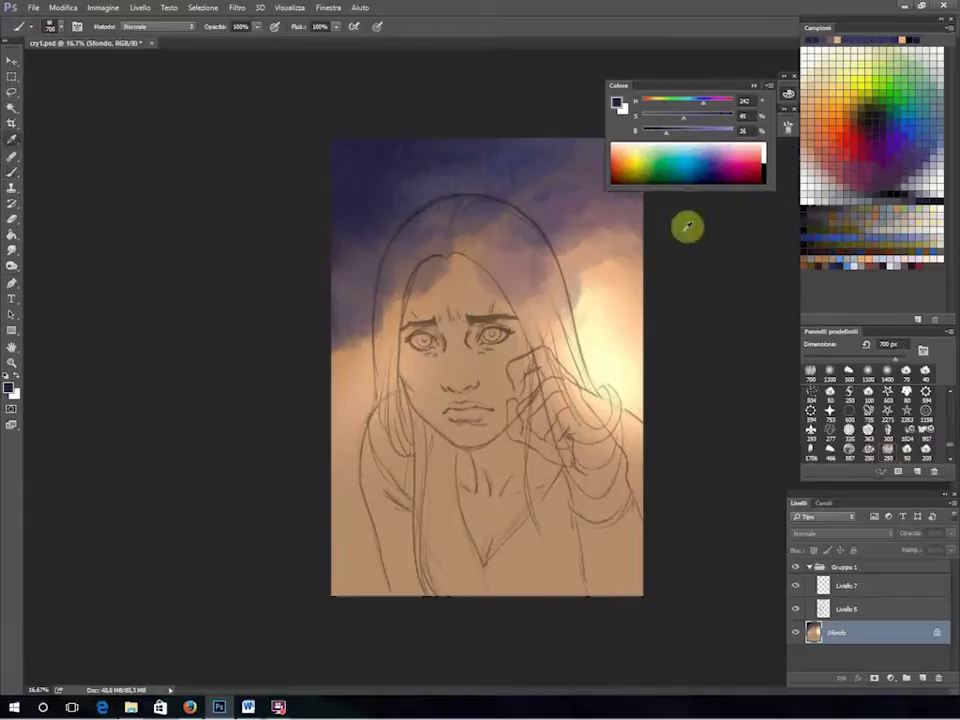
mouse_move(364, 326)
left_mouse_down()
mouse_move(345, 556)
mouse_move(352, 426)
left_mouse_up()
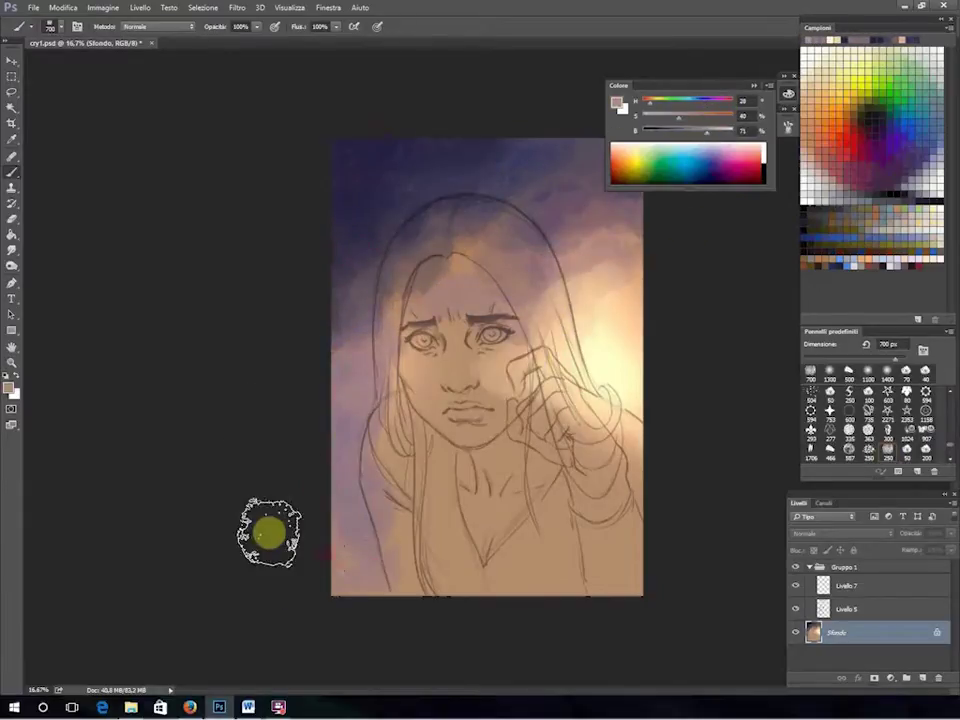
Sample dark purples and a light peach from the sky and pick another brush preset.
left_click(450, 172, "alt")
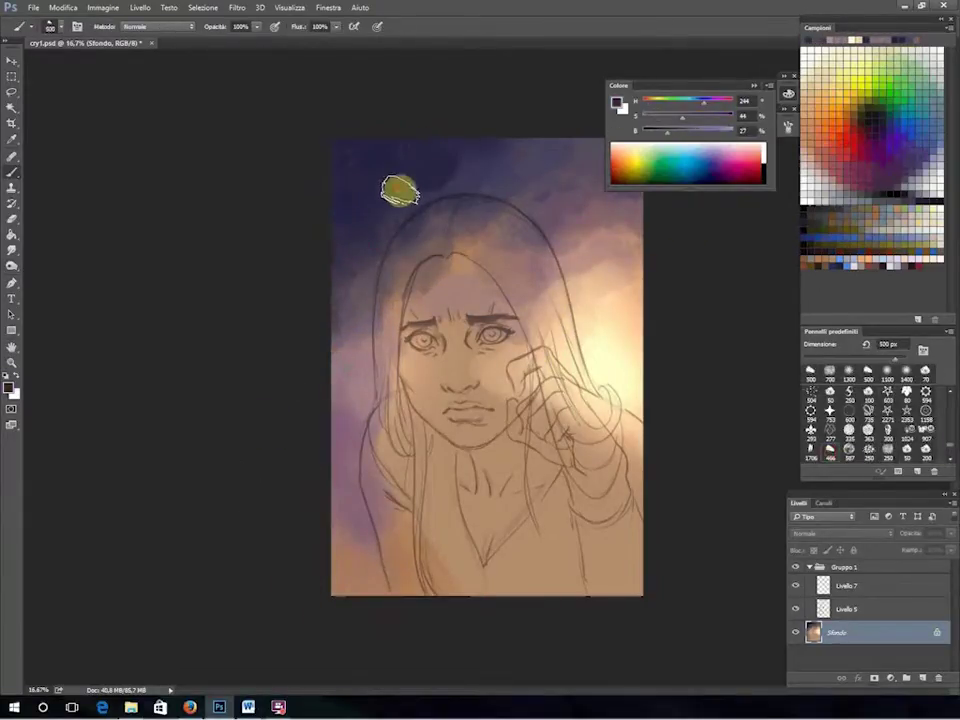
left_click(510, 185, "alt")
left_click(621, 300, "alt")
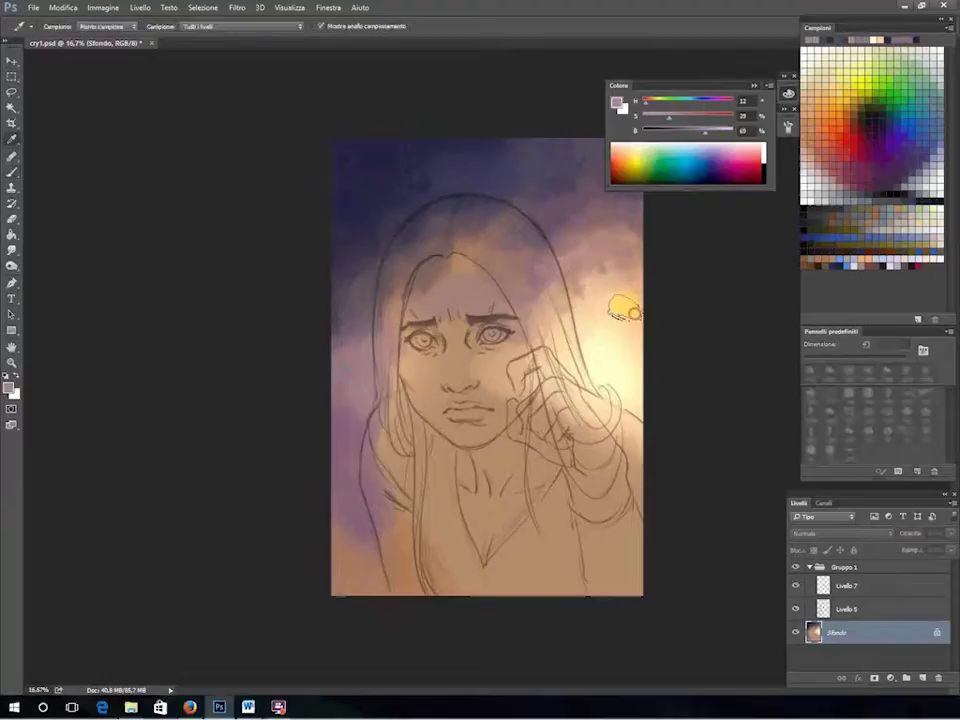
left_click(812, 432)
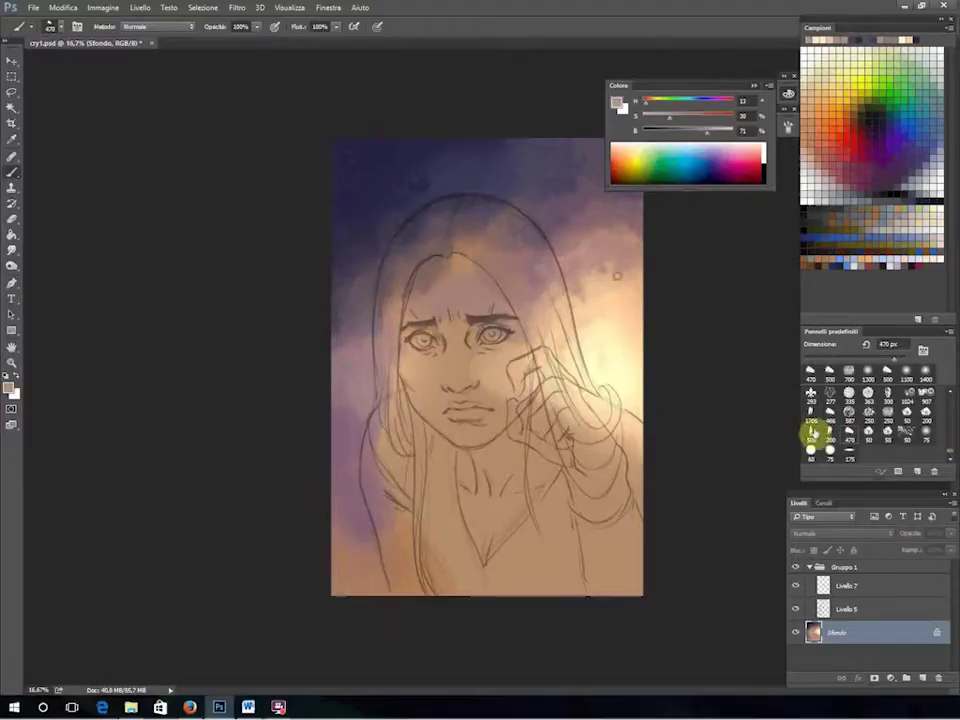
left_click(364, 326, "alt")
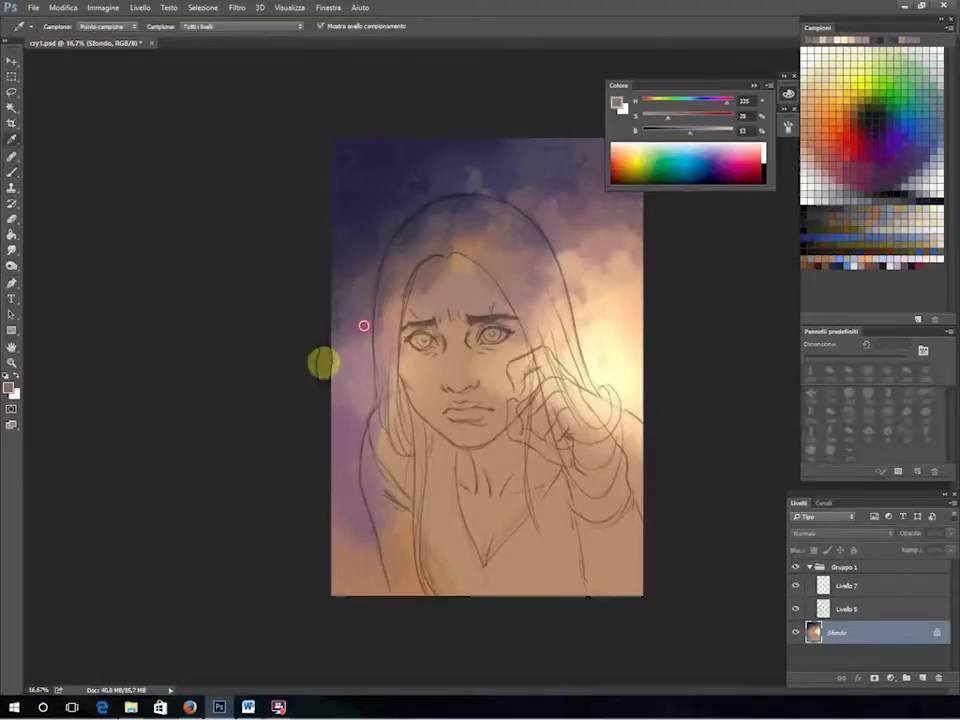
Shift the Hue/Saturation hue slider so the whole canvas turns pinker.
key("ctrl+u")
left_click_drag(358, 150, 75, 122)
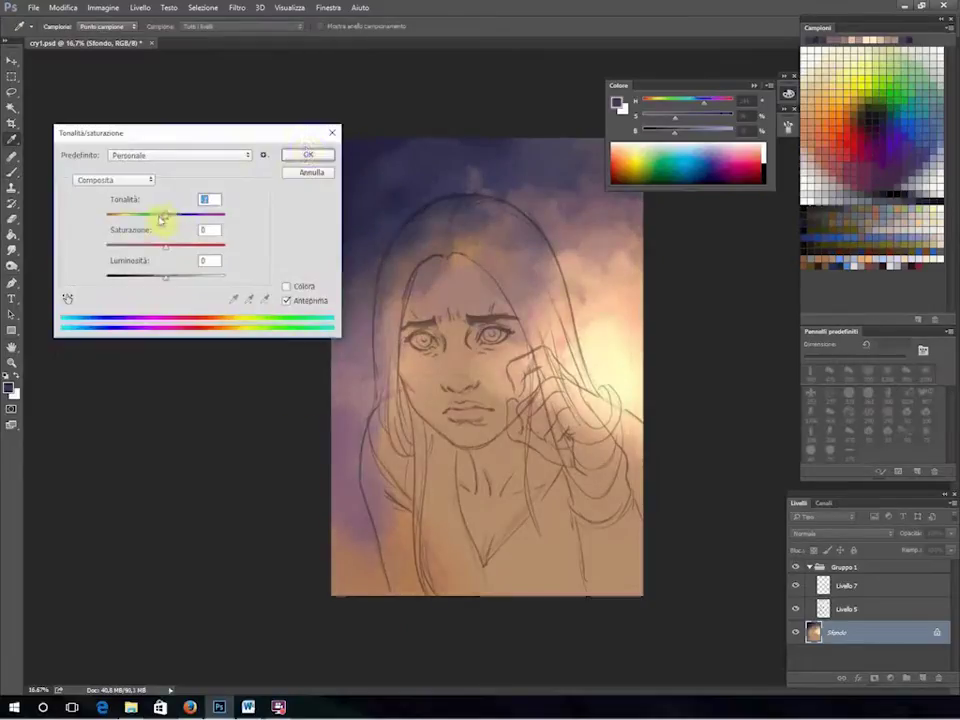
left_click_drag(189, 206, 161, 221)
key("Return")
Brighten the glow near the hand, then fill the face and neck with tan on a new layer.
key("o")
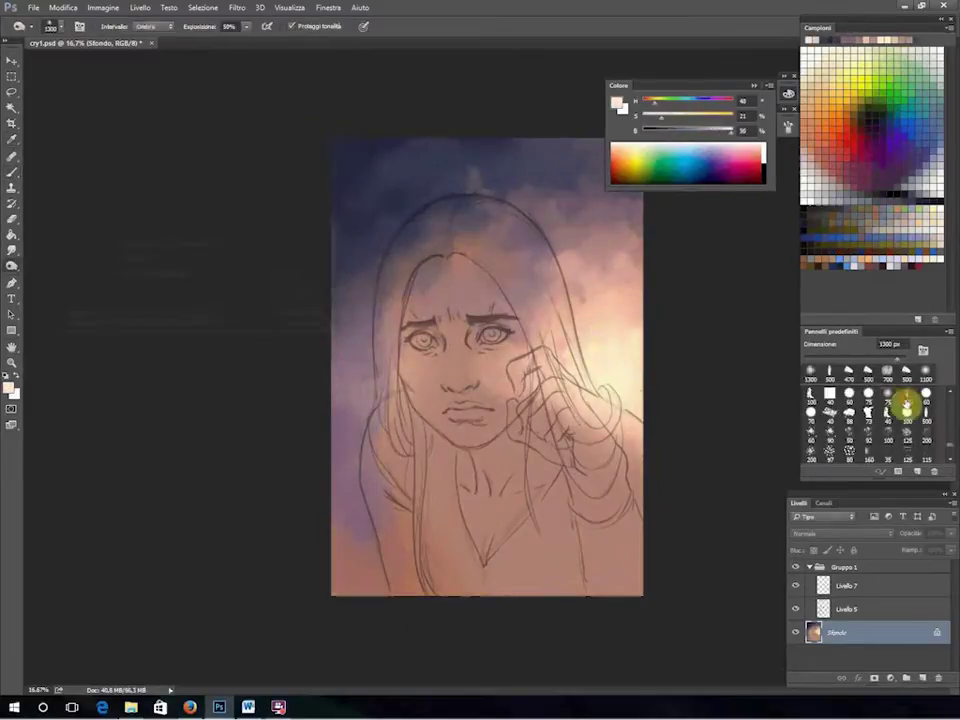
left_click_drag(575, 353, 605, 375)
key("ctrl+shift+alt+n")
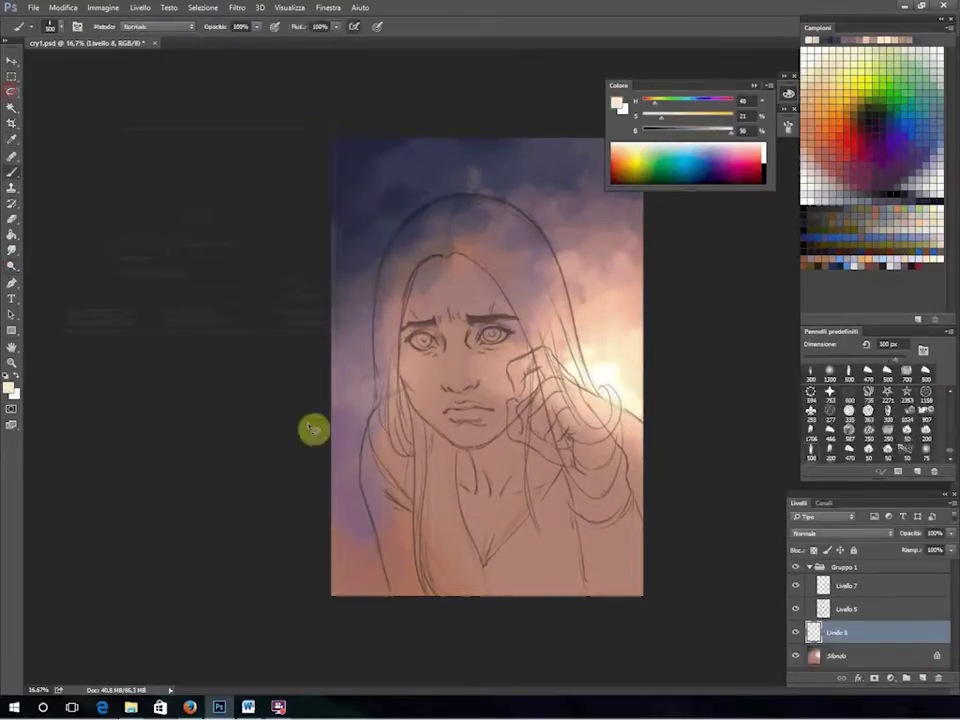
key("l")
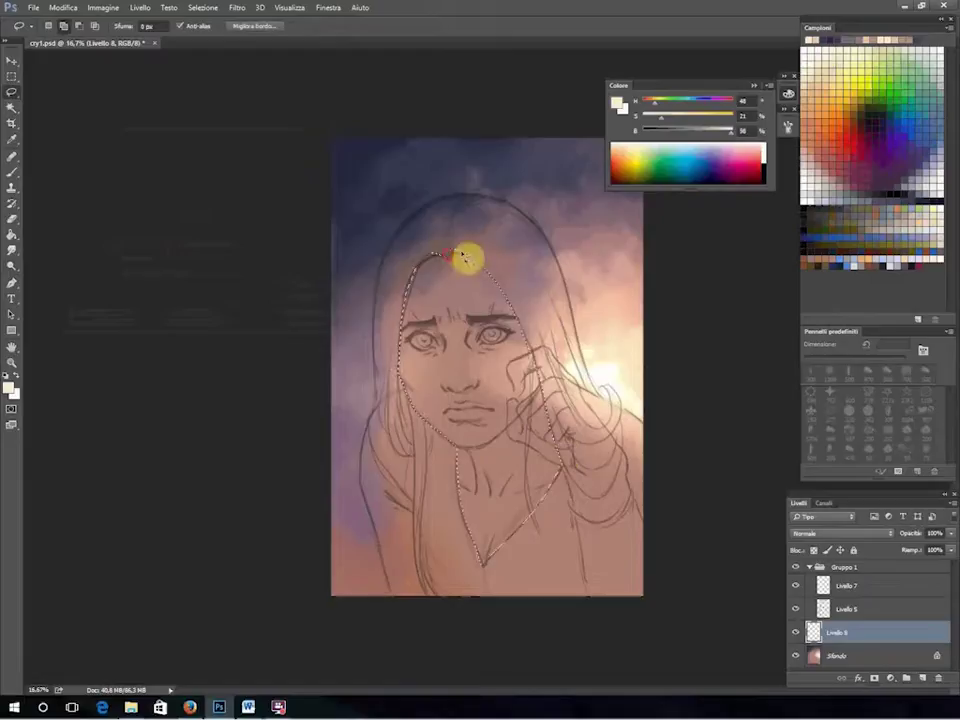
left_click_drag(463, 259, 452, 253)
key("g")
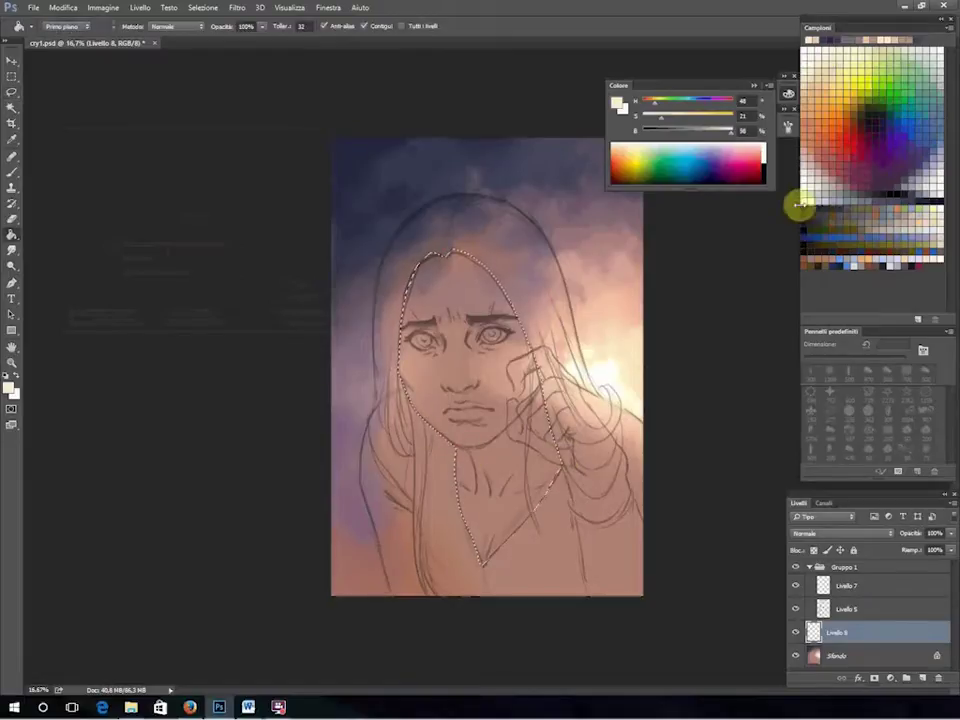
left_click(800, 207)
left_click(467, 349)
key("ctrl+d")
Fill the shirt with pale lavender on its own new layer.
key("ctrl+shift+alt+n")
key("l")
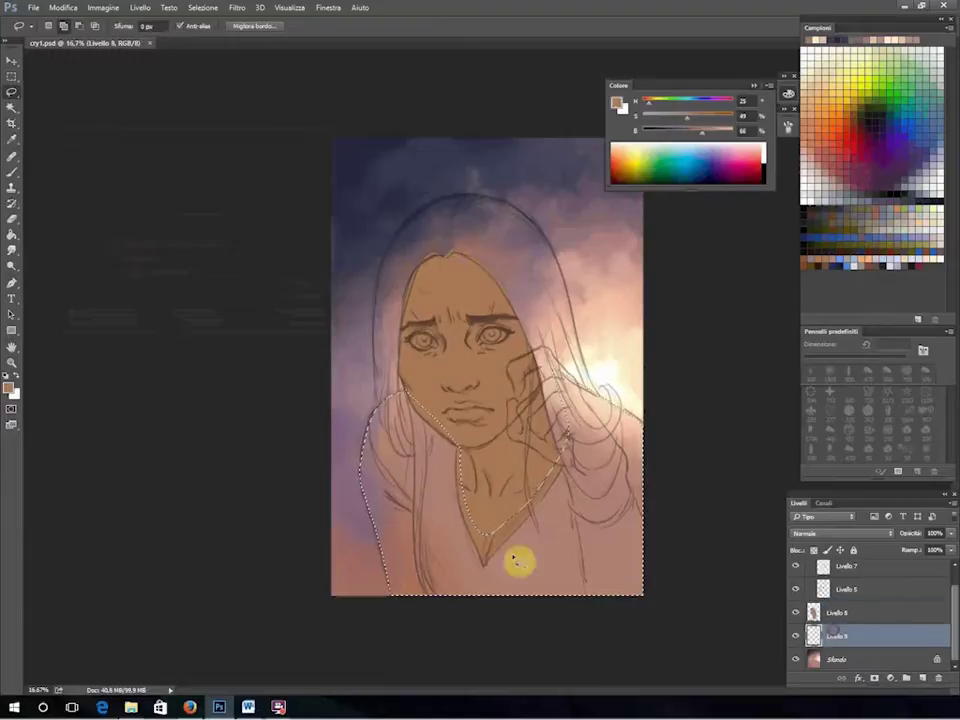
key("g")
left_click(409, 480)
key("ctrl+d")
key("l")
Fill the hair with dark brown on a new layer and paint a long strand down the right.
key("ctrl+shift+alt+n")
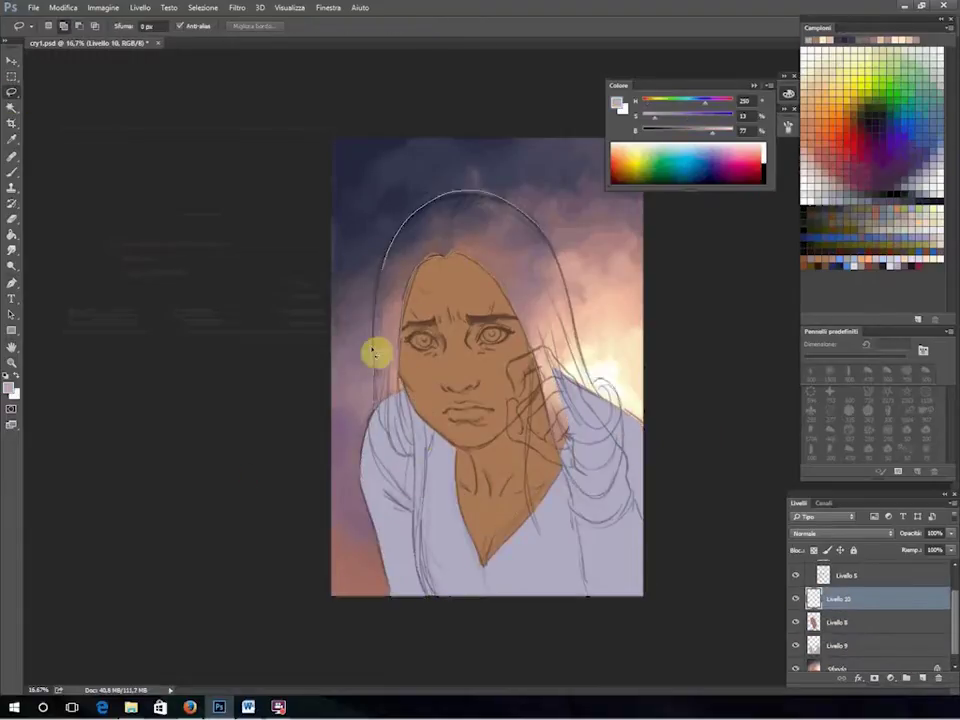
left_click_drag(376, 352, 380, 260)
key("alt+BackSpace")
key("ctrl+d")
key("b")
left_click(868, 452)
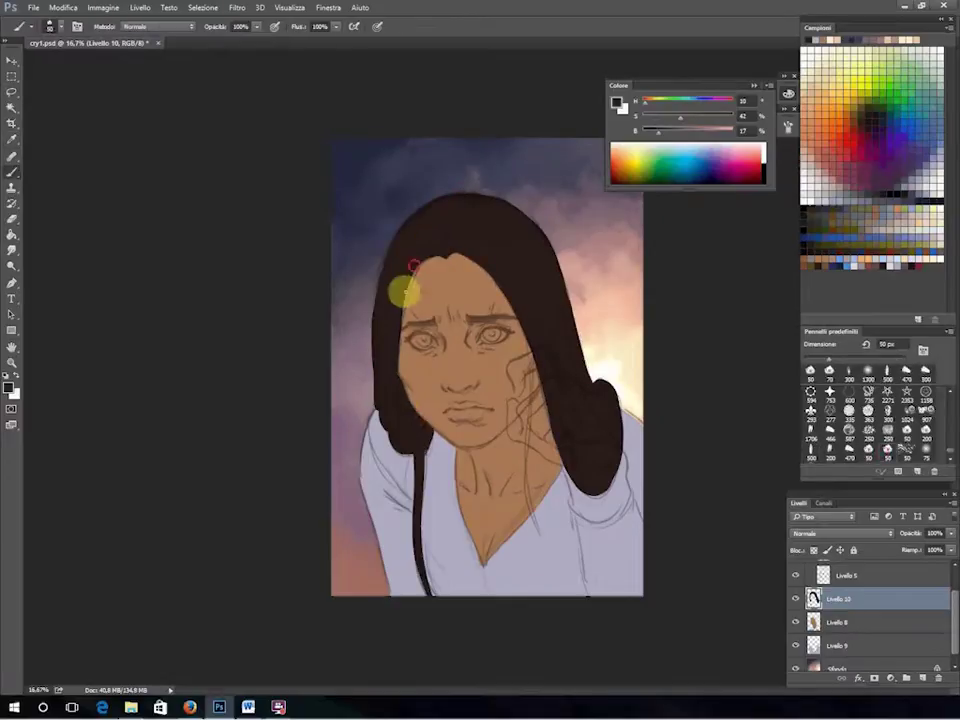
left_click_drag(528, 366, 553, 583)
key("e")
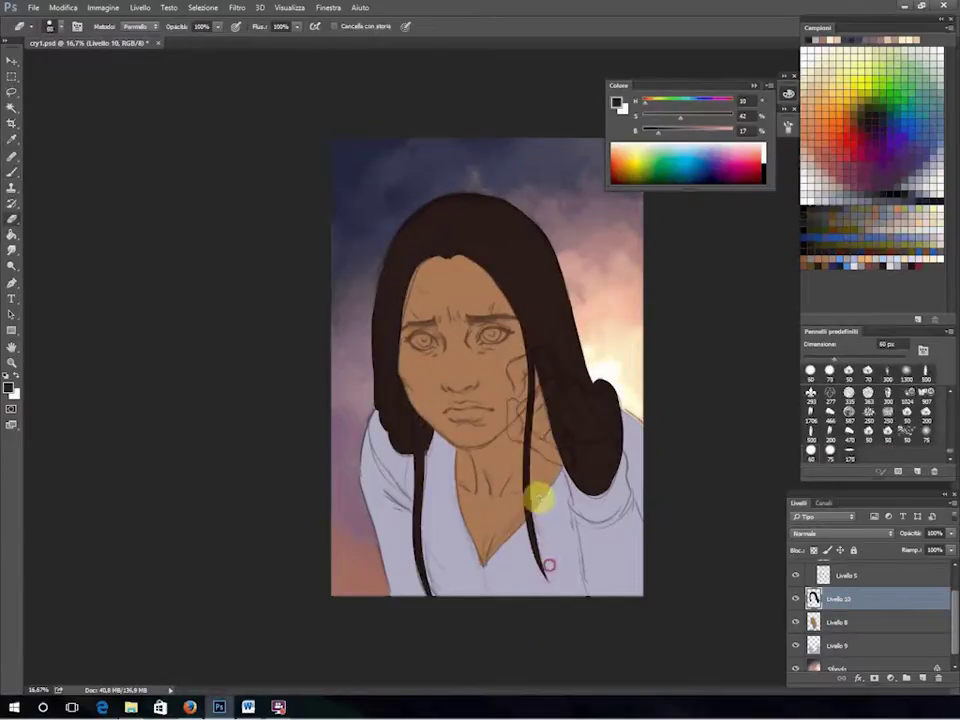
Hide a sketch layer and erase two curved gaps between the hair locks on the right.
left_click(907, 678)
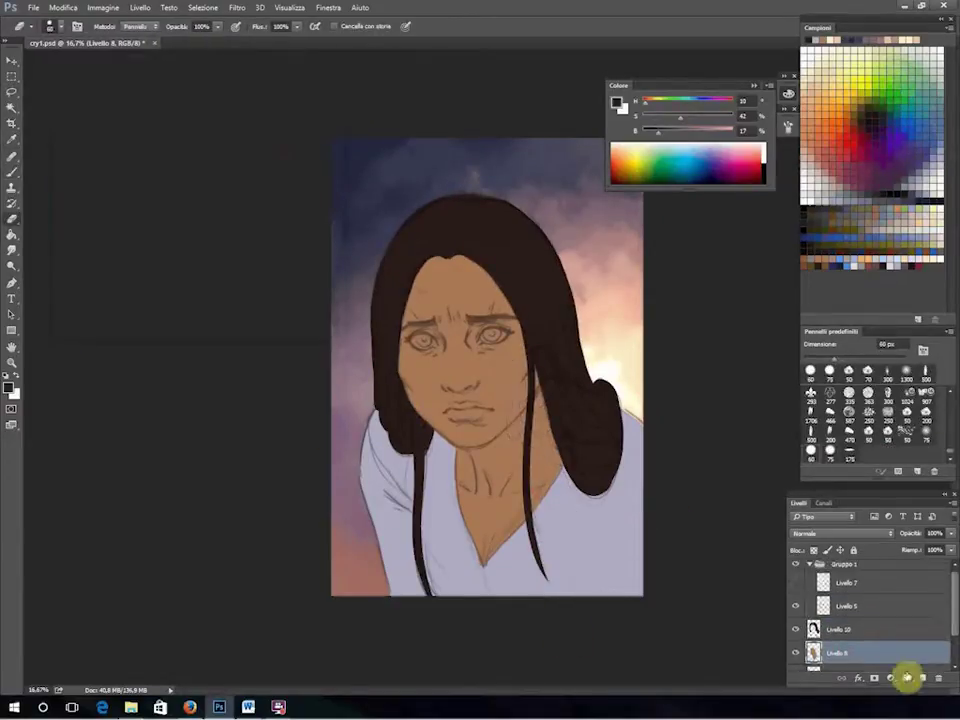
left_click(846, 606)
key("b")
left_click(851, 452)
key("ctrl+plus")
key("e")
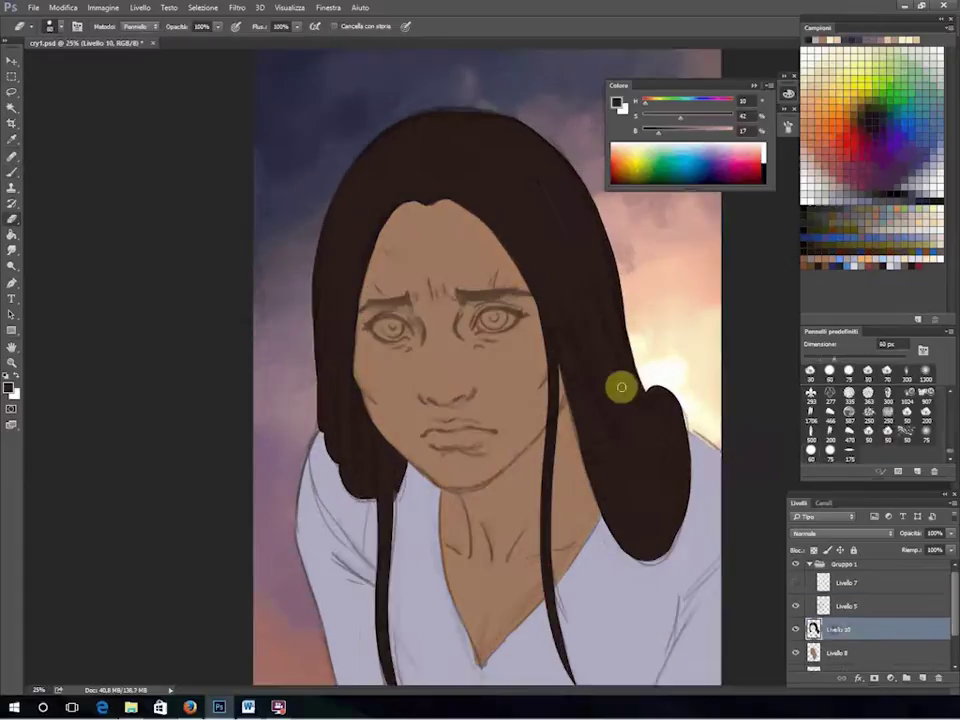
left_click_drag(605, 462, 675, 472)
left_click_drag(605, 386, 666, 431)
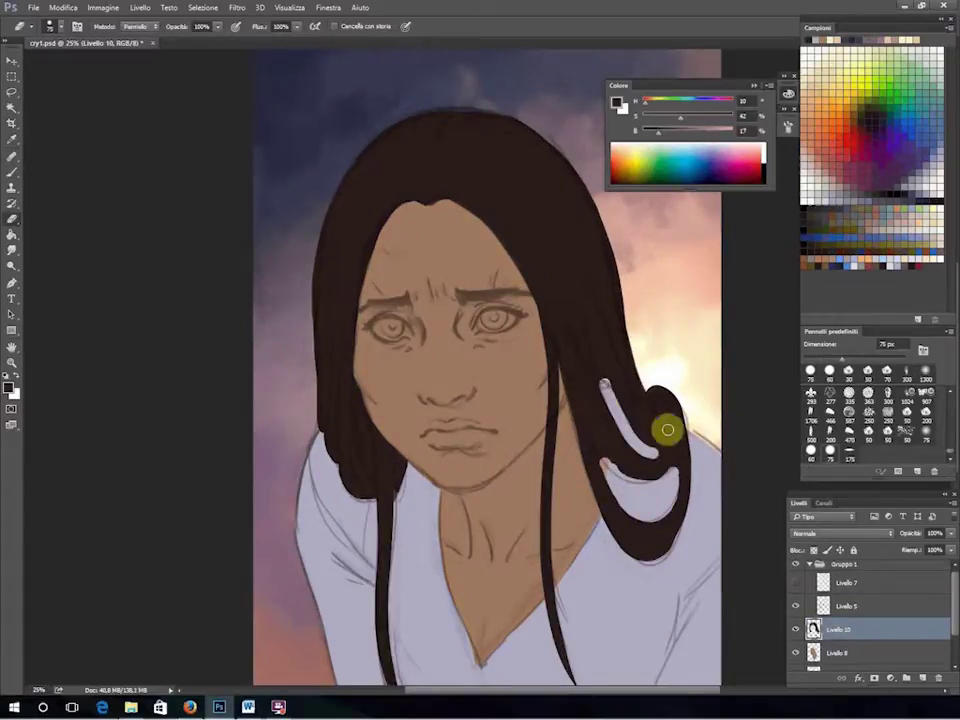
key("b")
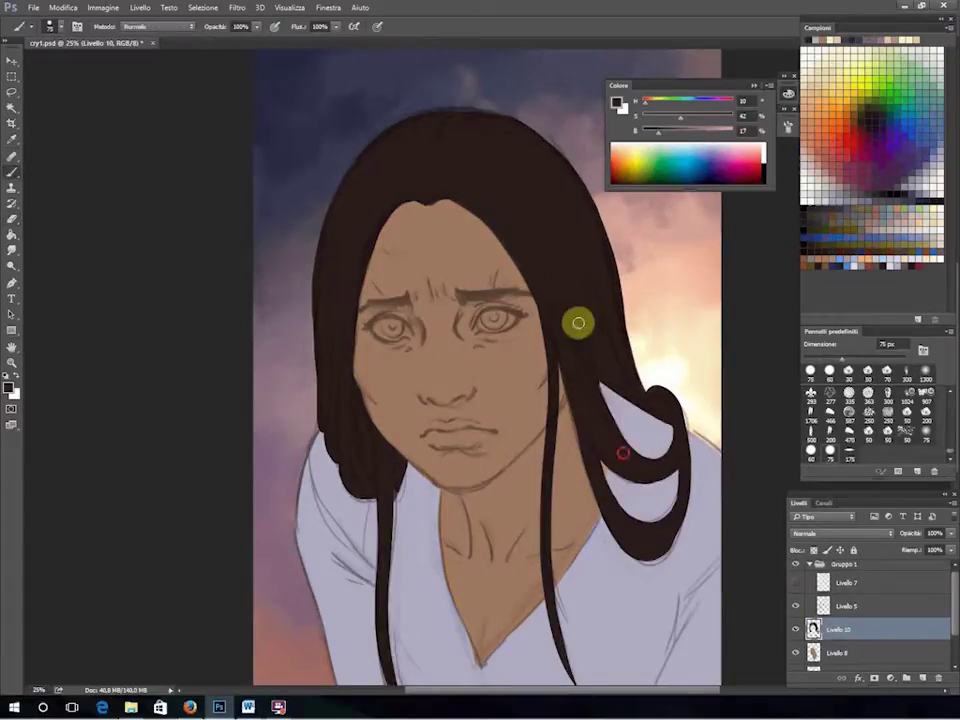
Group the hair layer and add a Multiply layer with a greyish blue and large soft brush.
key("ctrl+minus")
right_click(793, 623)
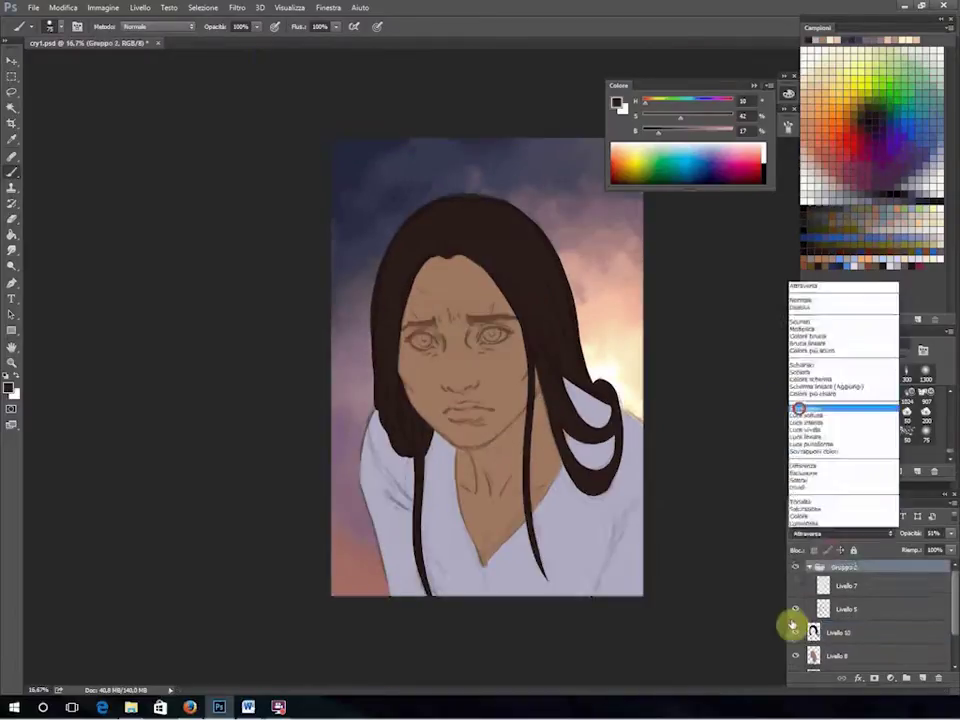
left_click(825, 407)
left_click(917, 677)
left_click(842, 533)
left_click(803, 328)
left_click(831, 261)
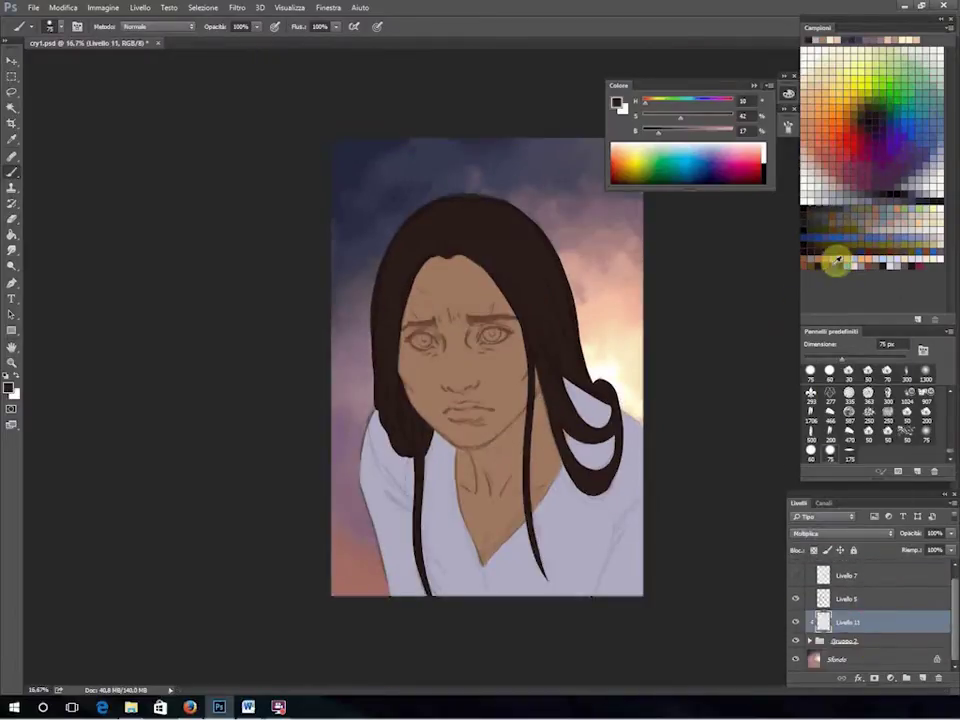
left_click(921, 448)
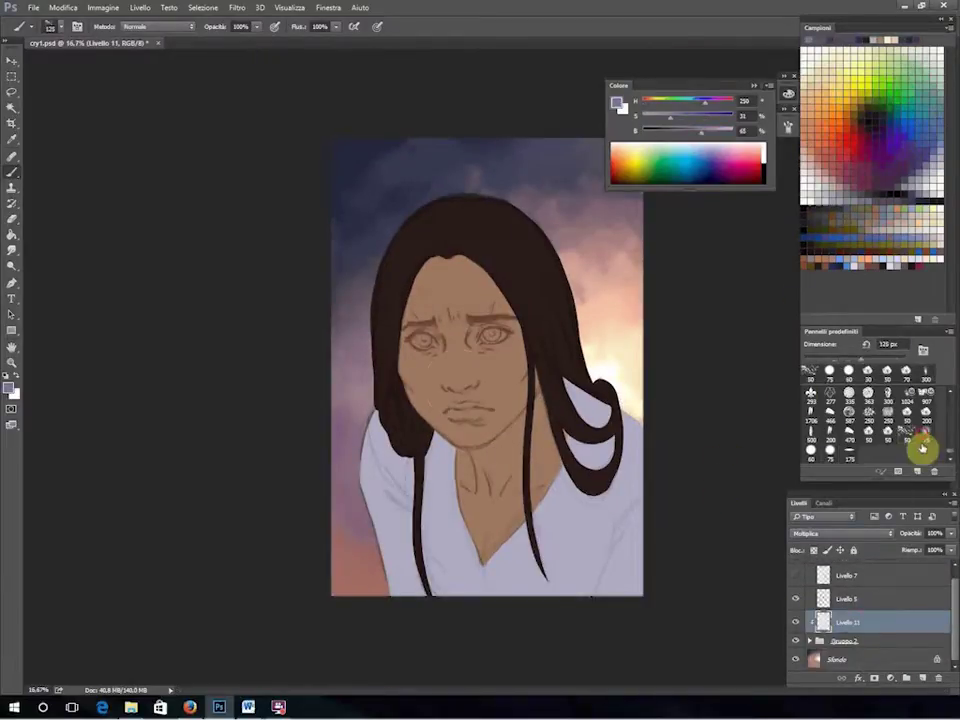
Shade the face, hair and shirt in purple, then erase a lit streak up the right cheek.
mouse_move(424, 377)
left_mouse_down()
mouse_move(447, 227)
mouse_move(606, 606)
left_mouse_up()
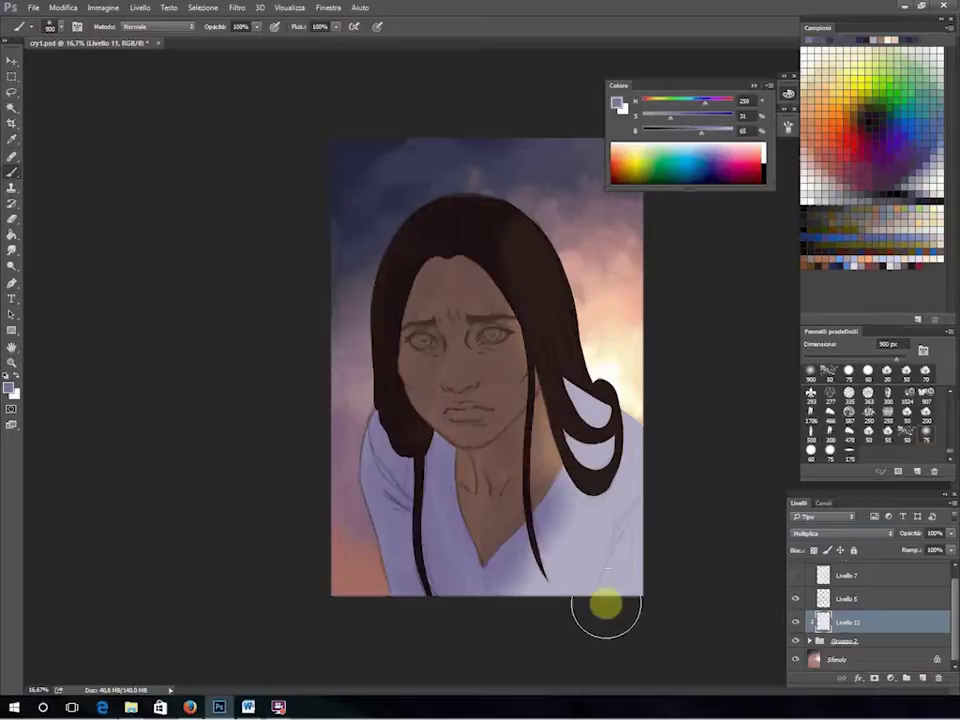
left_click_drag(379, 364, 341, 482)
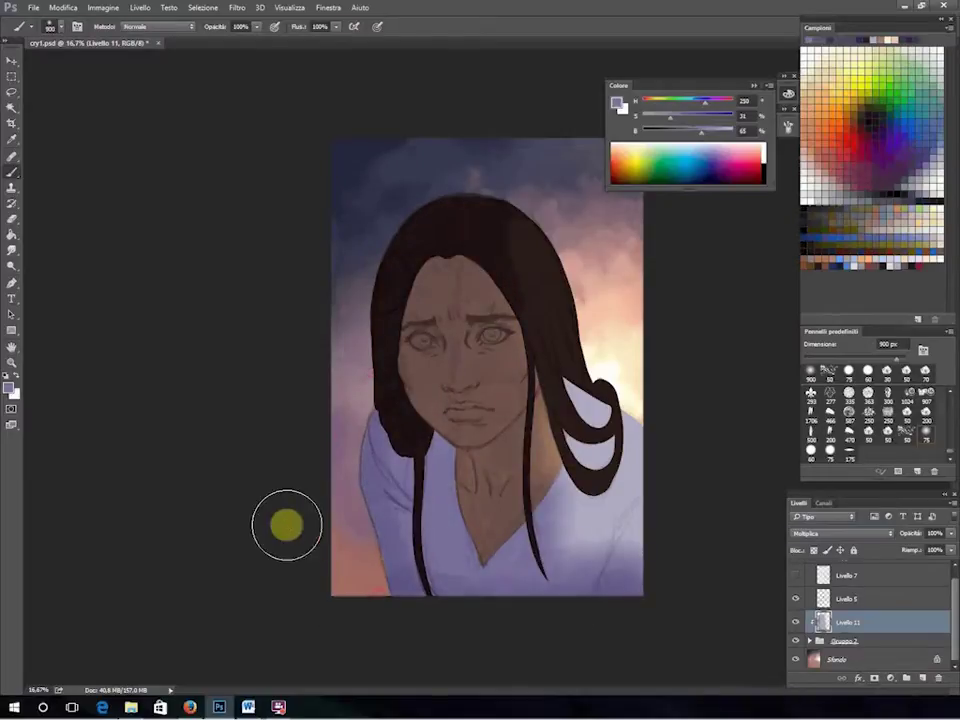
key("e")
key("ctrl+plus")
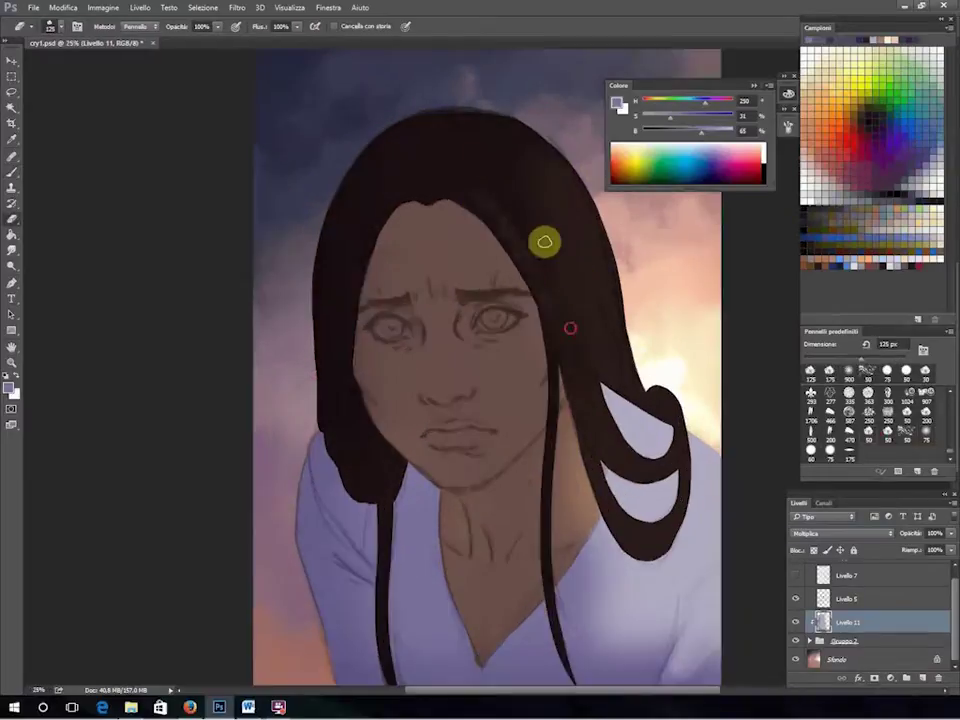
left_click_drag(530, 340, 537, 355)
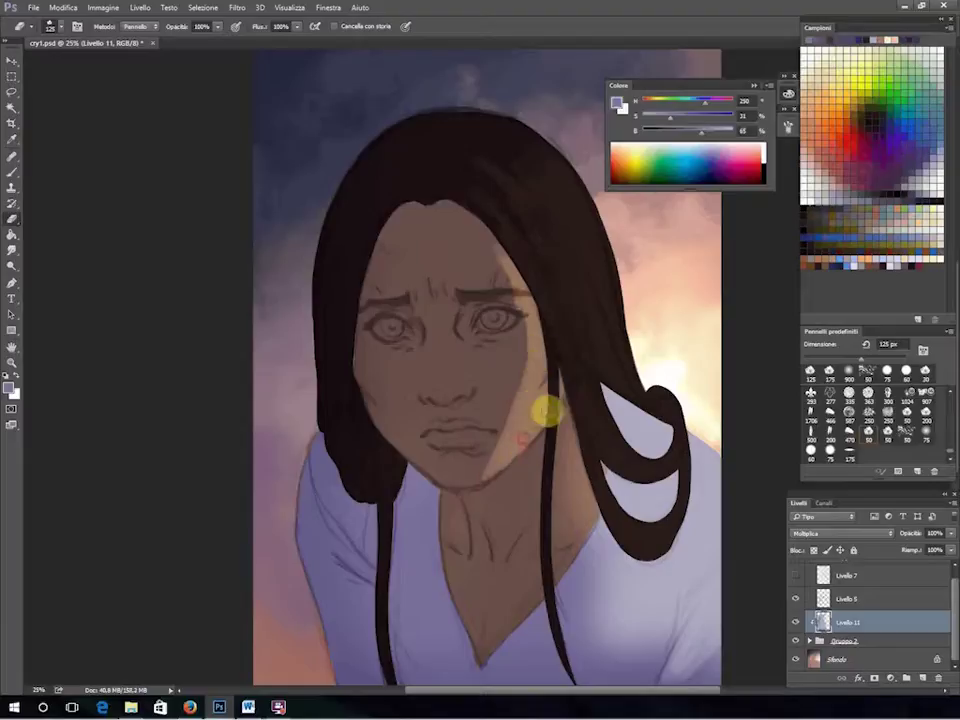
left_click_drag(547, 410, 505, 316)
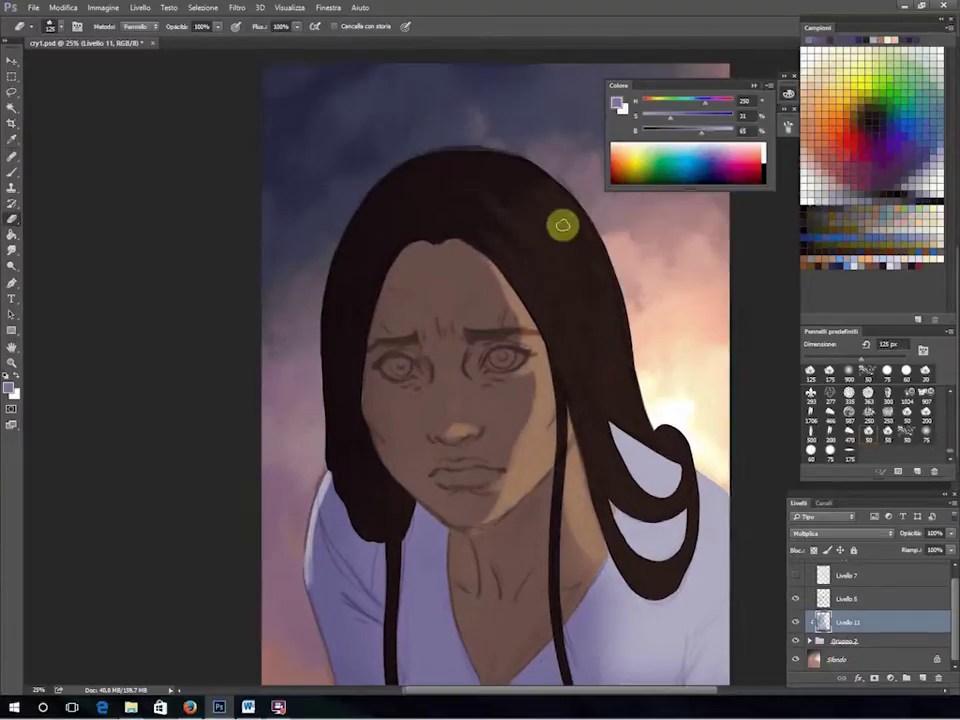
left_click_drag(561, 223, 366, 195)
left_click(922, 678)
left_click(840, 533)
Set the new shading layer to Multiply beneath the first one and resize the brush for shadows.
left_click(805, 328)
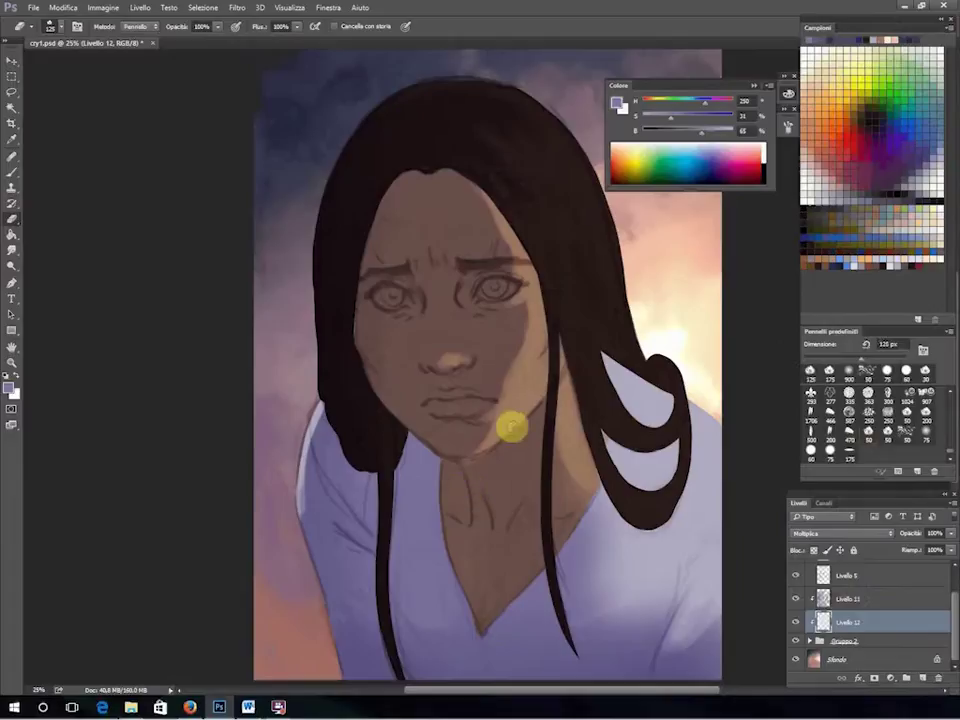
key("ctrl+bracketleft")
key("b")
key("bracketleft")
key("bracketleft")
key("bracketleft")
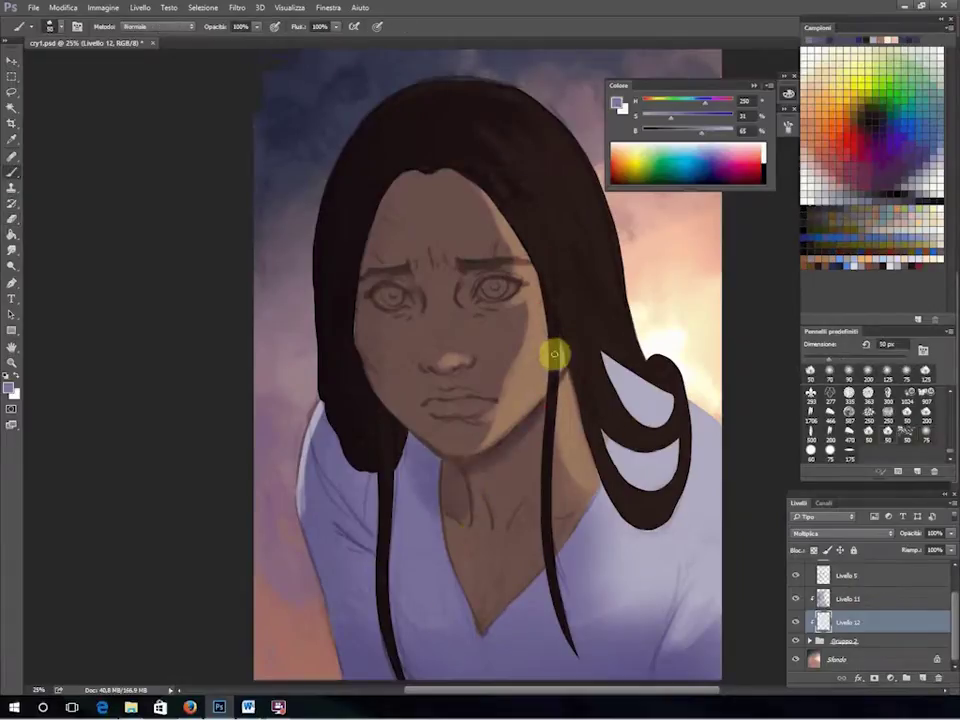
key("bracketright")
key("bracketright")
key("bracketright")
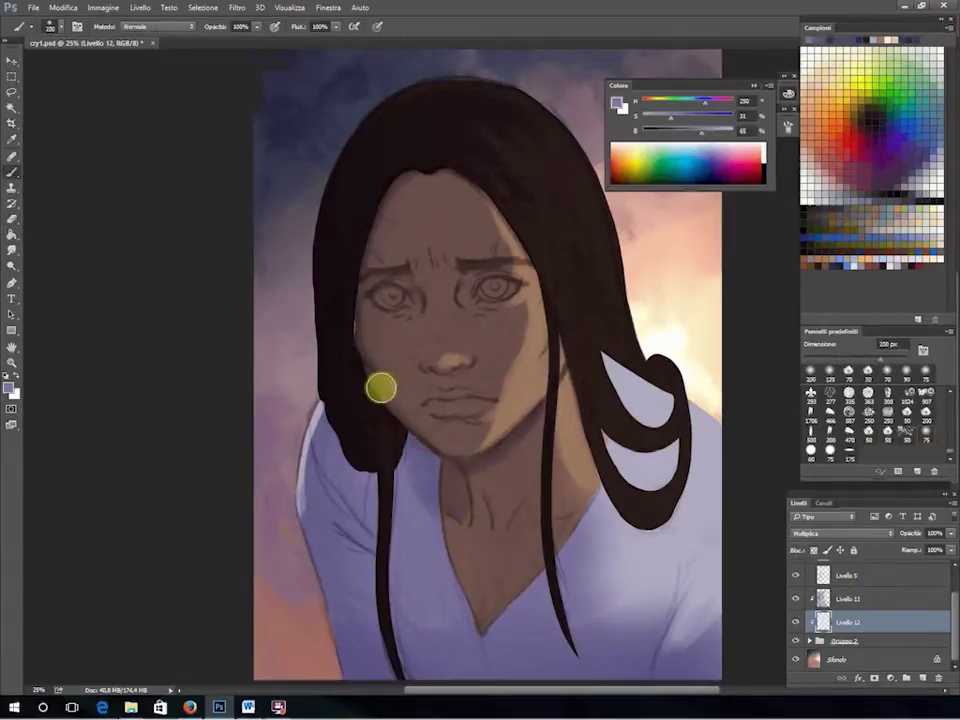
scroll(408, 494, "down", 3)
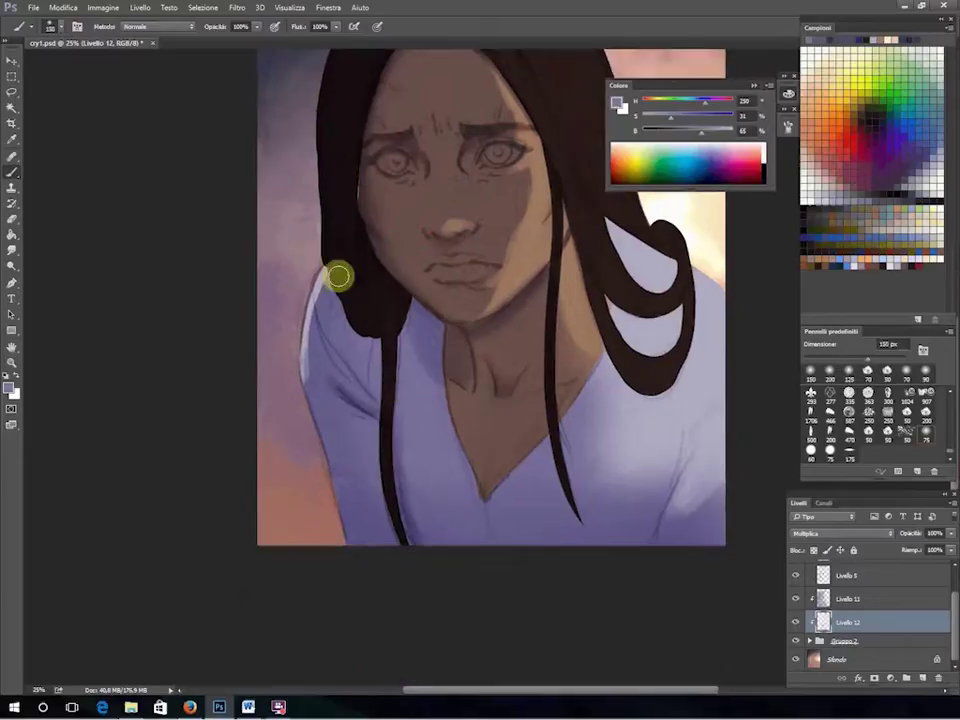
key("bracketleft")
key("bracketleft")
key("bracketleft")
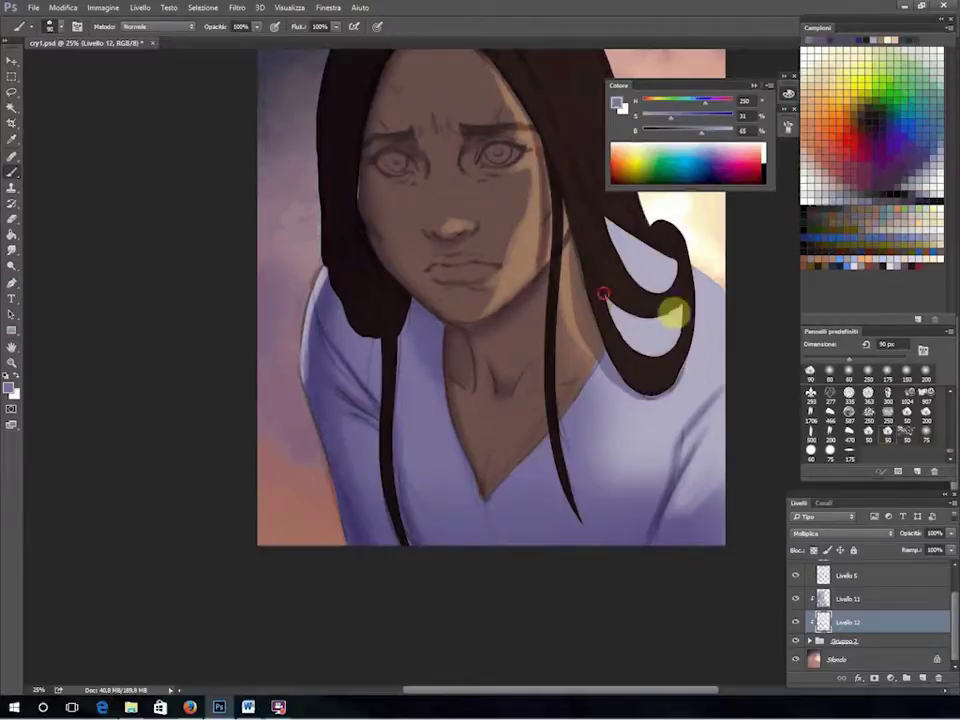
left_click_drag(587, 266, 607, 499)
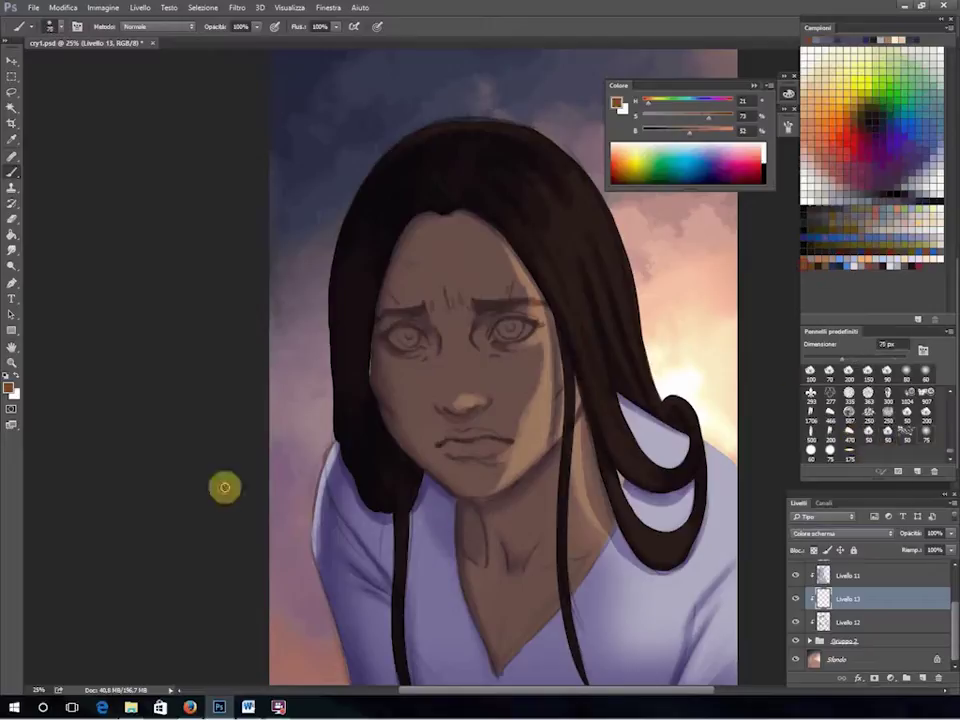
Add a colour dodge layer and dab a less saturated colour on the cheek.
key("ctrl+minus")
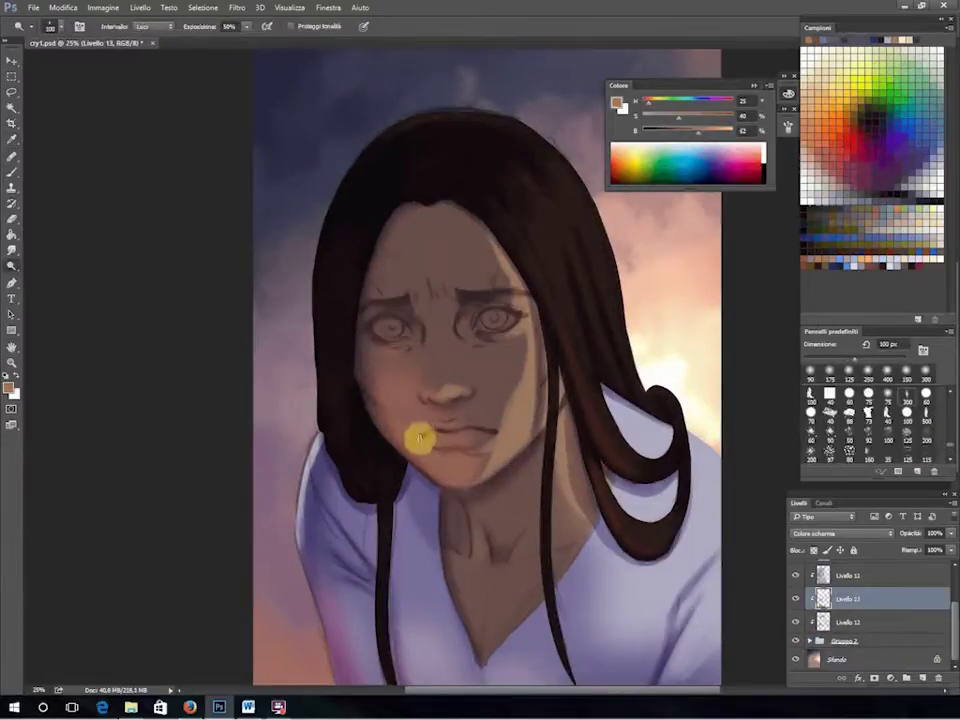
key("b")
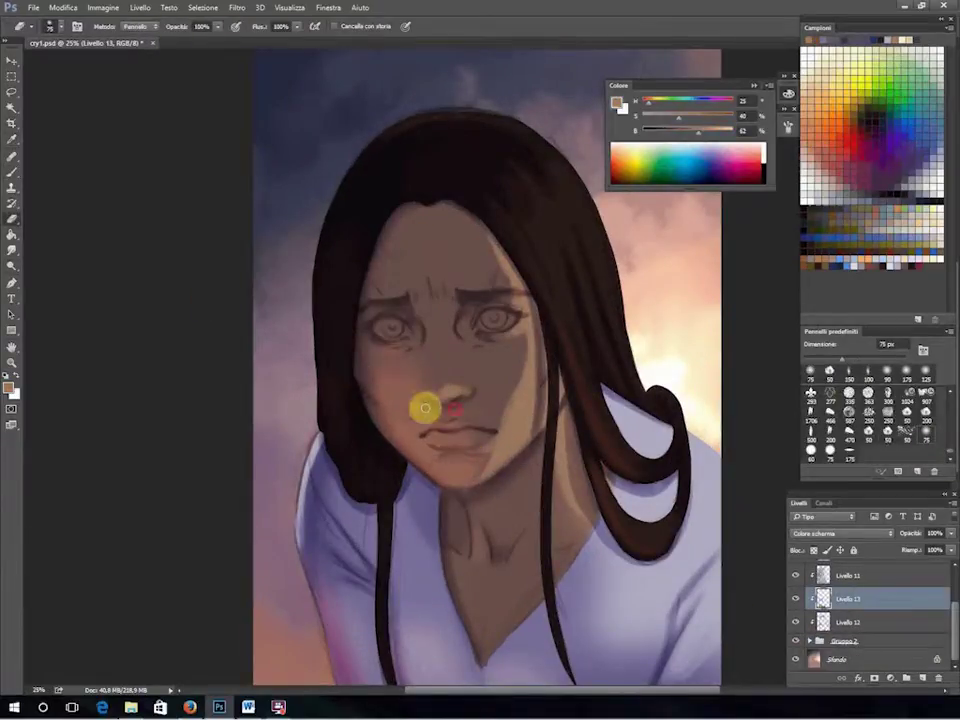
key("b")
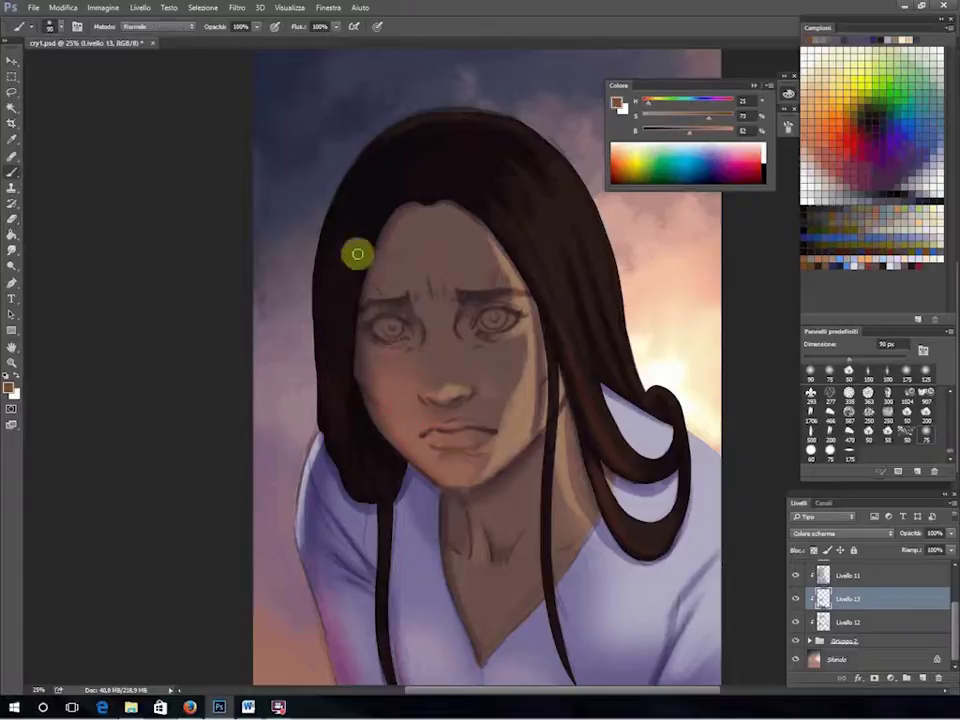
left_click(843, 533)
left_click(840, 428)
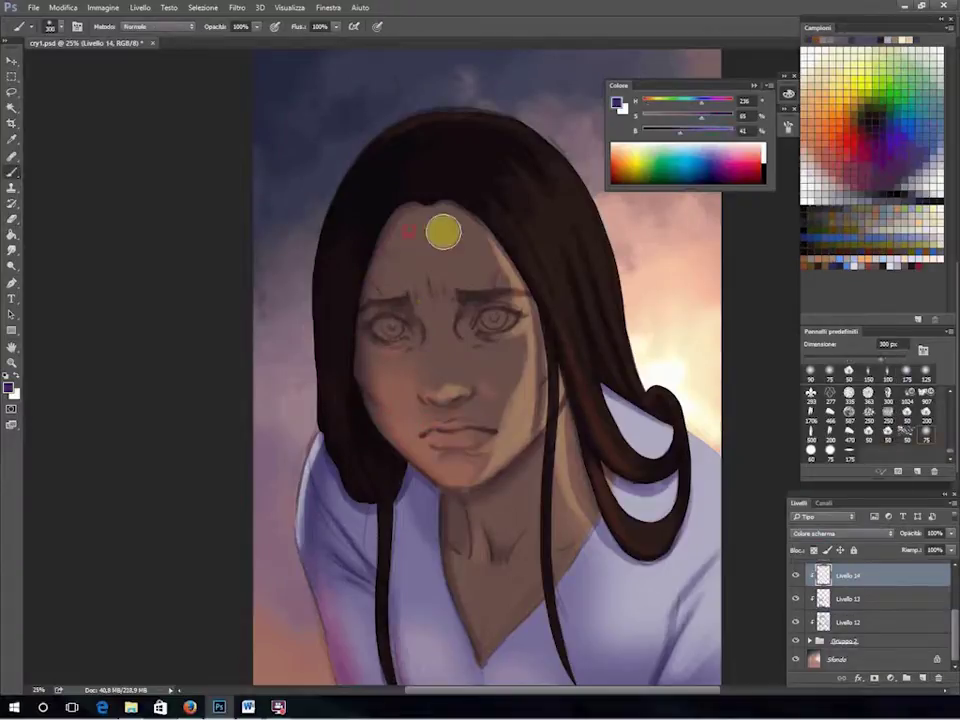
left_click(679, 124)
key("bracketleft")
key("bracketleft")
key("bracketleft")
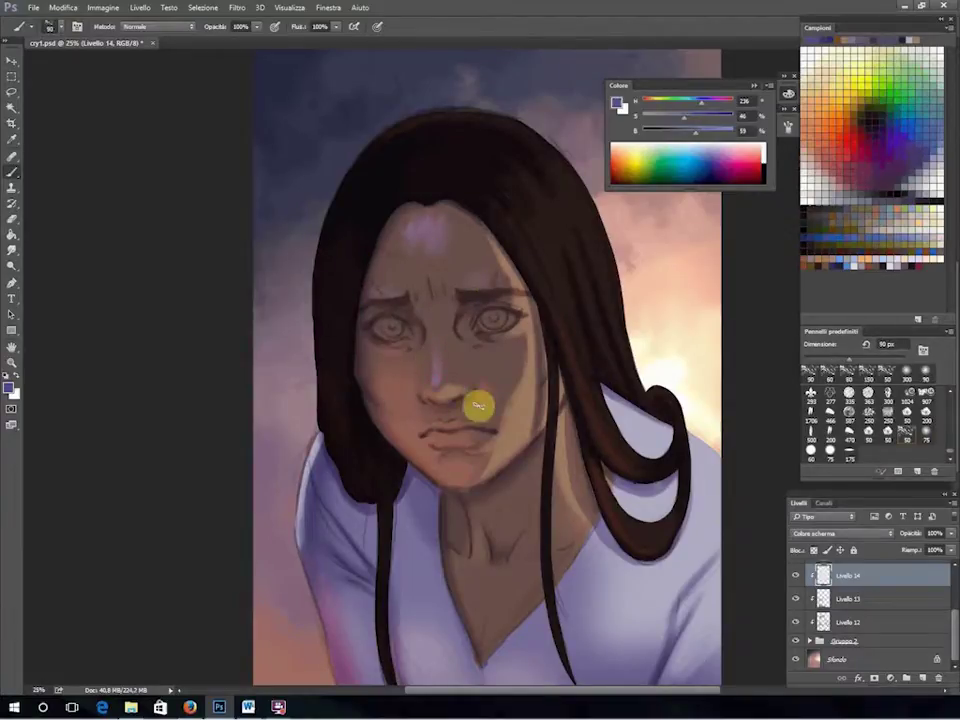
left_click(480, 400)
Paint a peach-orange glow over the right hair and move Livello 14 up the stack.
left_click(857, 241)
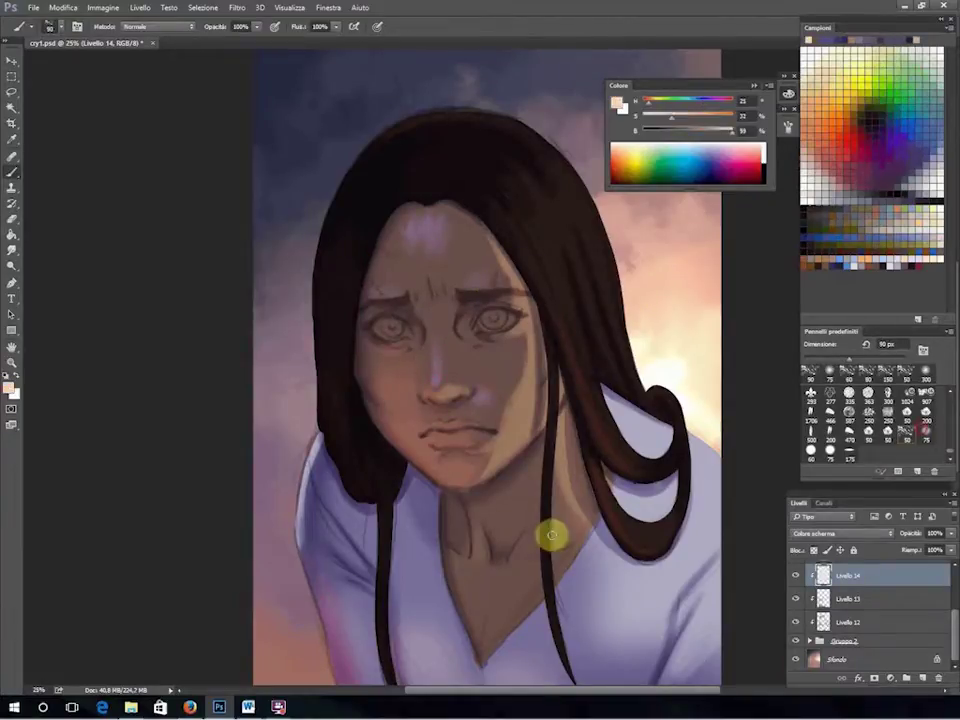
left_click_drag(553, 531, 579, 339)
key("ctrl+minus")
key("ctrl+plus")
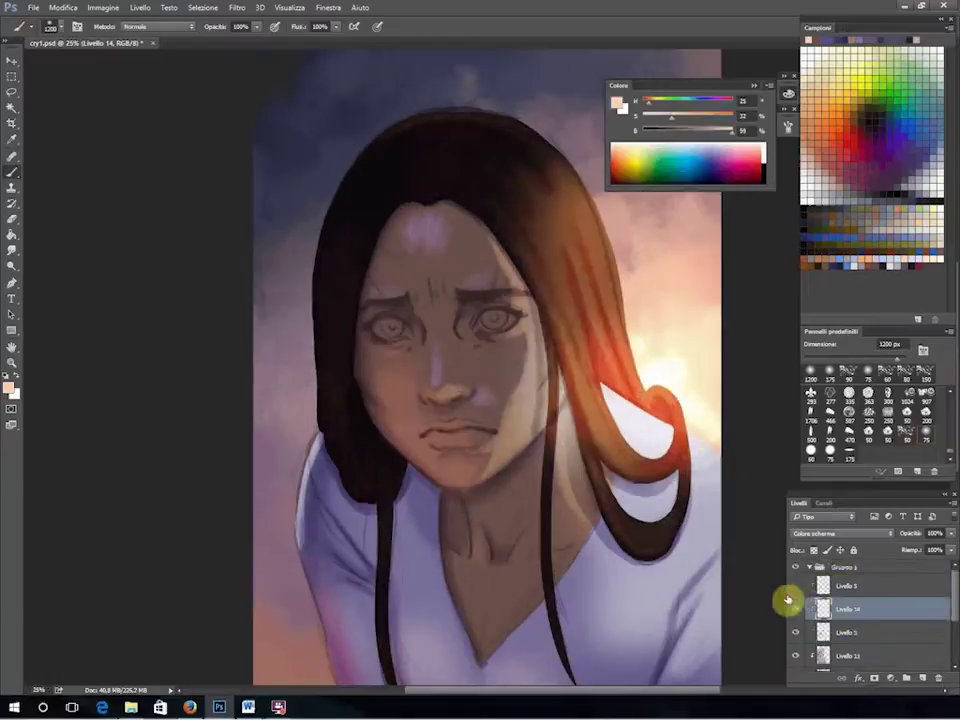
left_click_drag(789, 602, 797, 703)
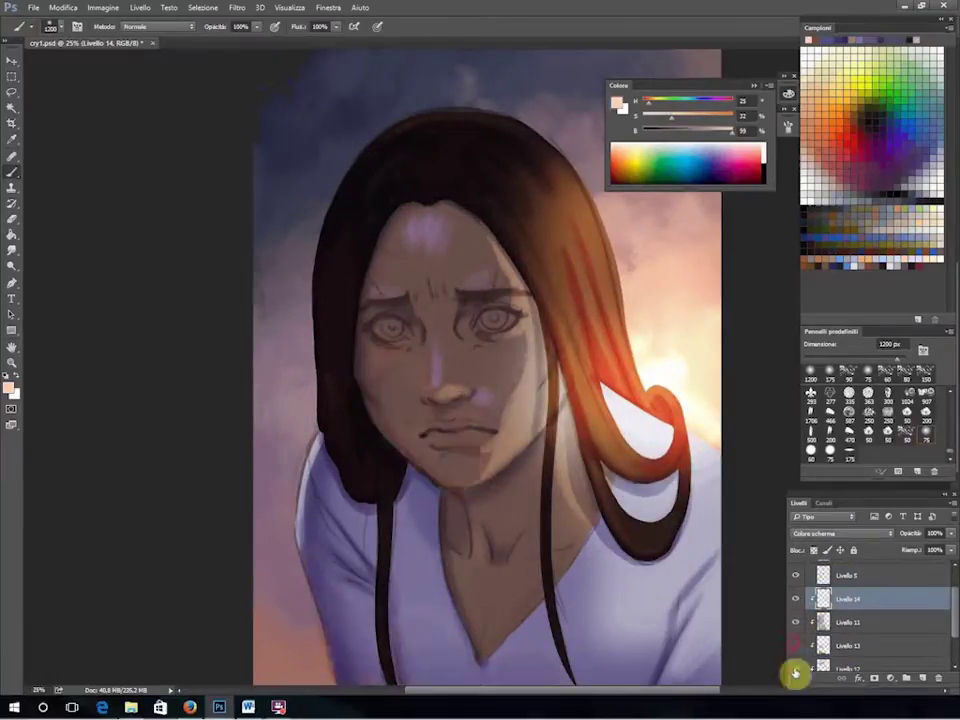
left_click_drag(829, 618, 767, 690)
key("i")
left_click(505, 287)
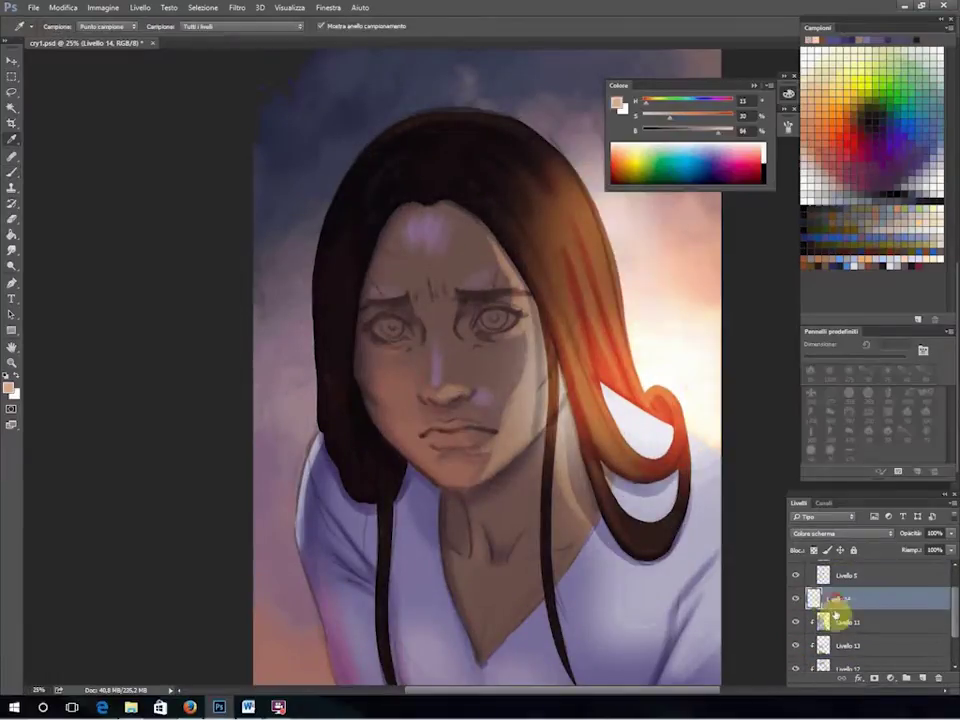
Create Livello 15 at the top of the stack in Colore scherma (colour dodge) mode.
mouse_move(836, 614)
left_mouse_down()
mouse_move(598, 308)
mouse_move(493, 336)
left_mouse_up()
key("b")
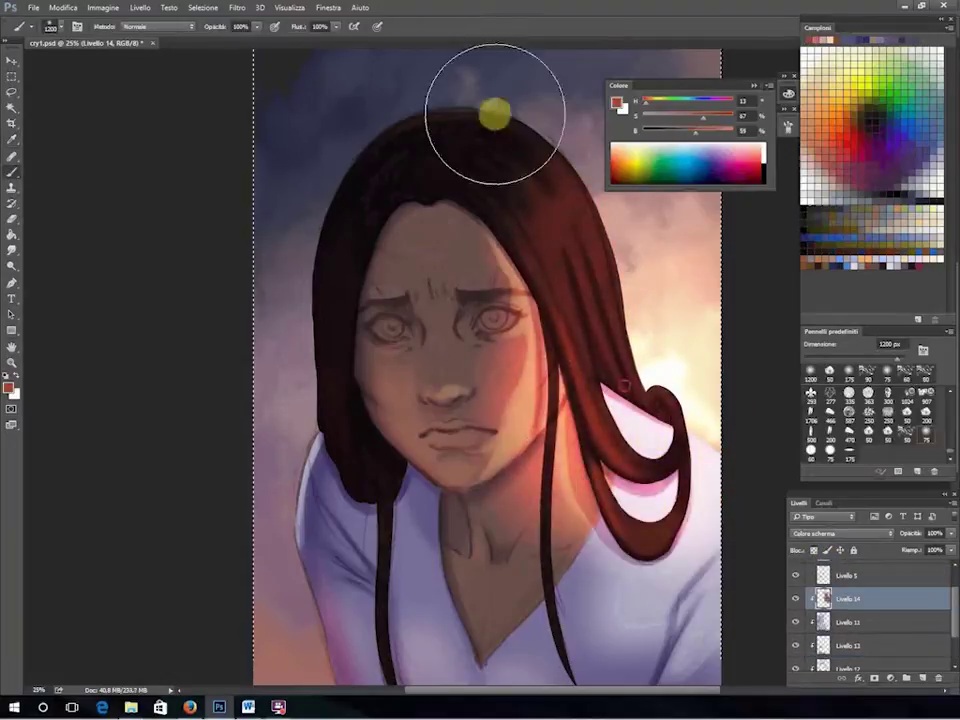
key("ctrl+shift+alt+n")
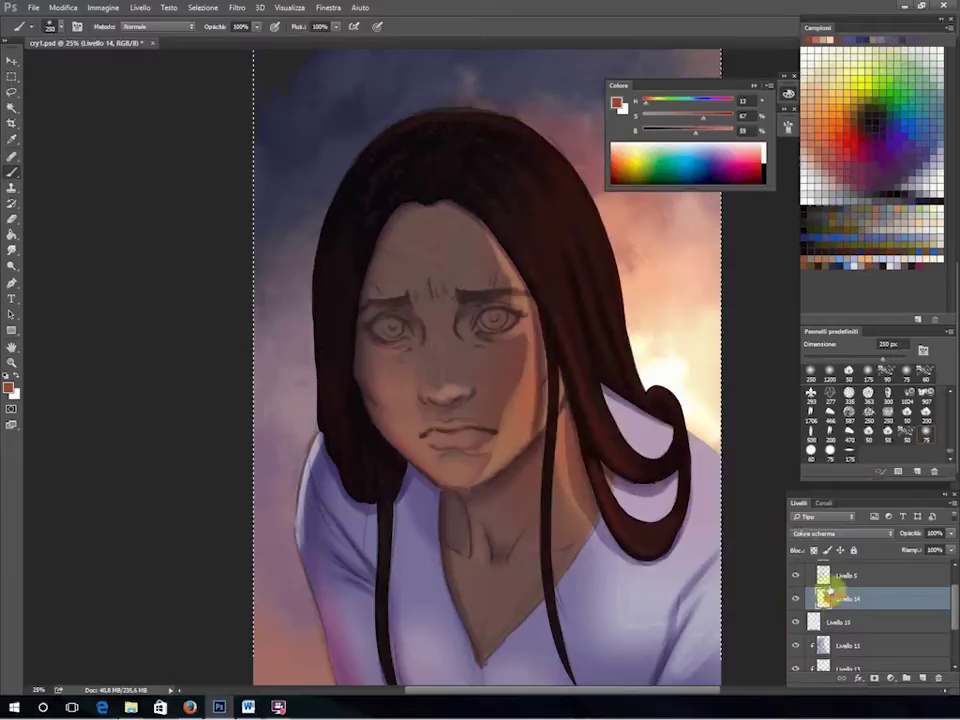
left_click_drag(817, 579, 831, 597)
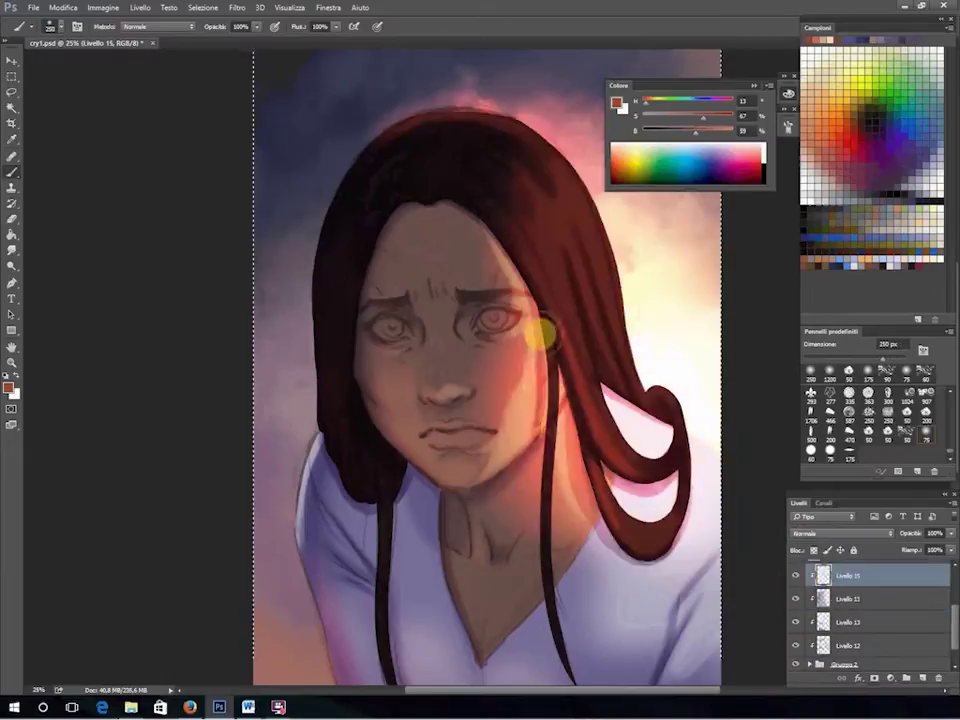
left_click(840, 533)
left_click(797, 372)
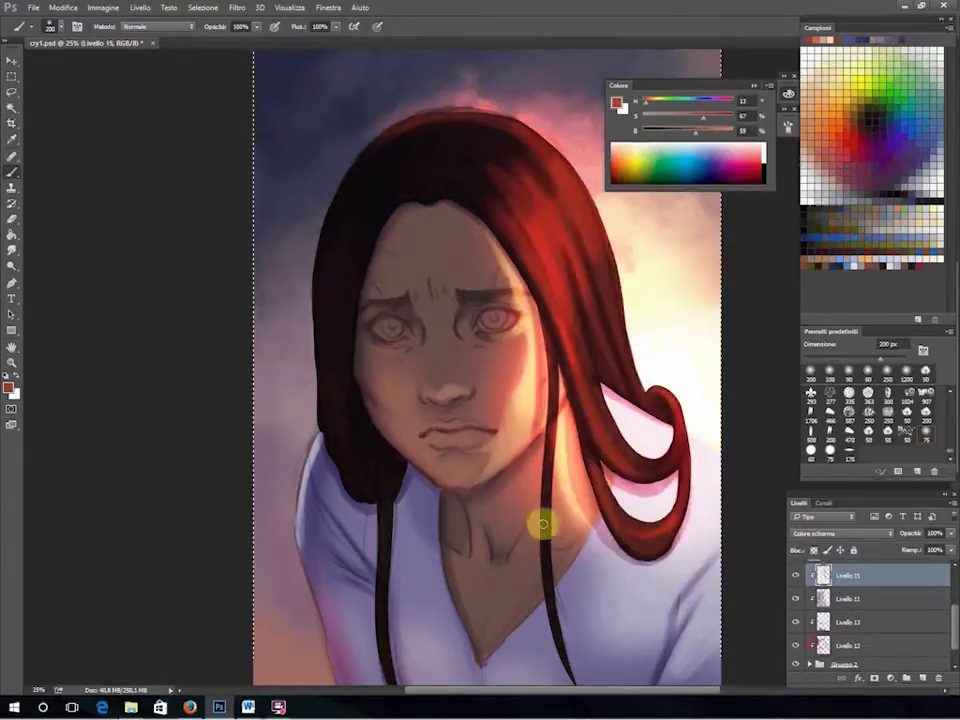
With the Eraser, step through Livello 12 and 11 back to Livello 15 and enlarge it.
key("e")
key("alt+bracketleft")
key("alt+bracketleft")
key("alt+bracketleft")
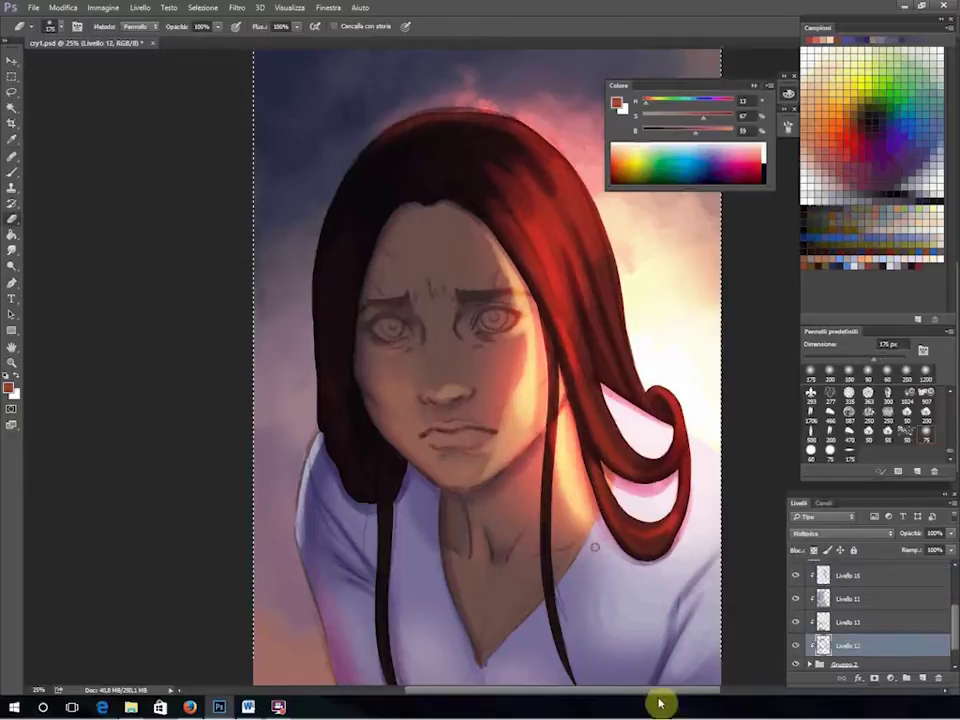
key("alt+bracketright")
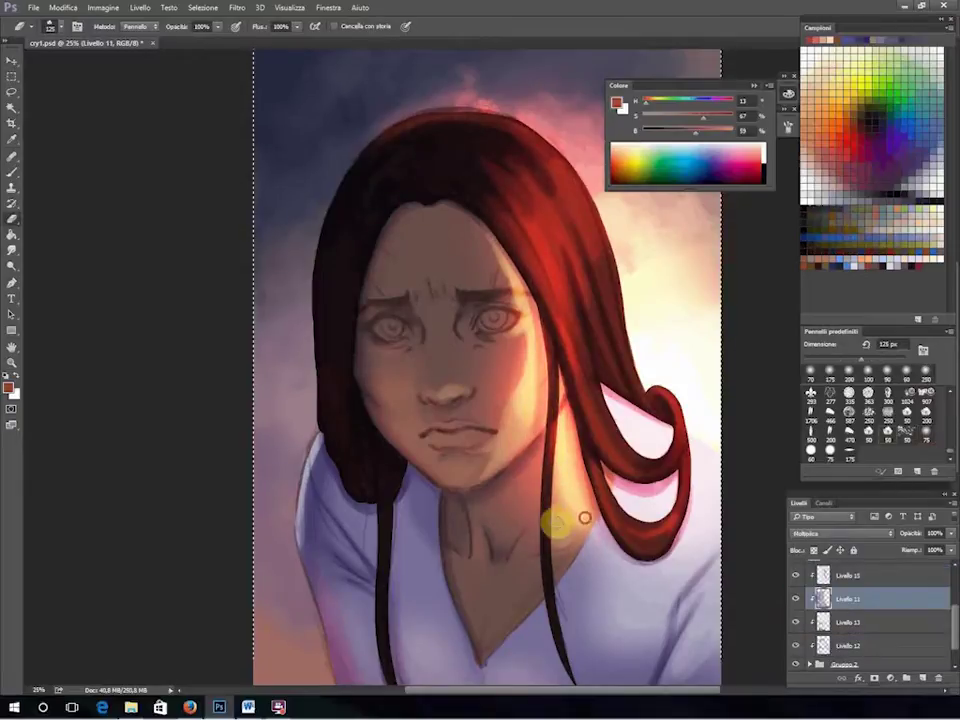
key("alt+bracketright")
key("bracketright")
key("bracketright")
key("bracketright")
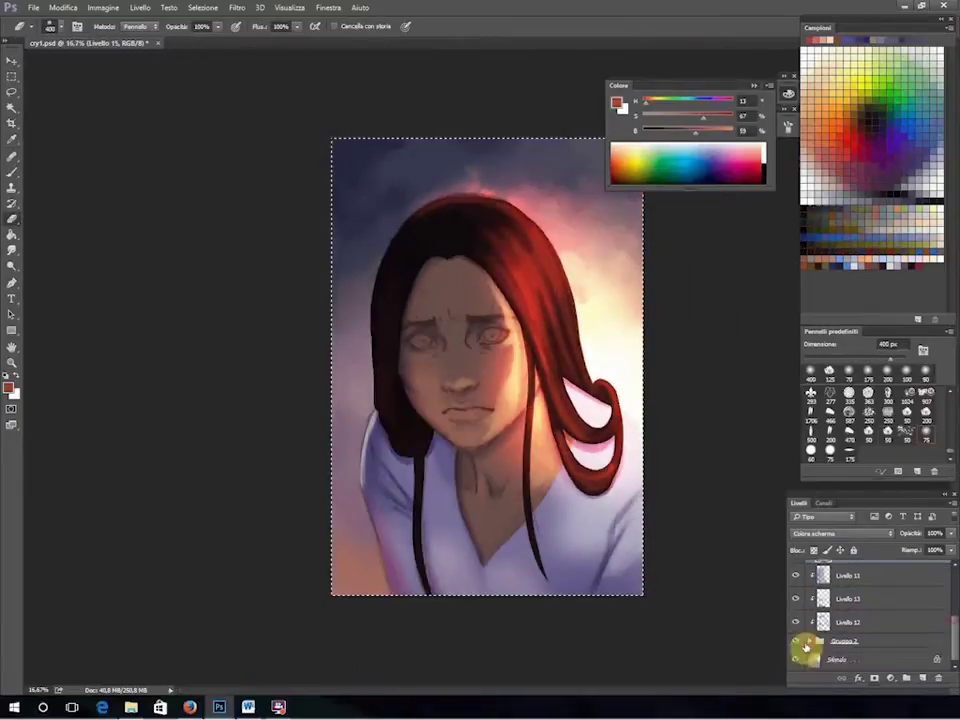
Hide the lighting layers and paint dark brown, then green irises on Livello 8.
left_click(797, 643, "alt")
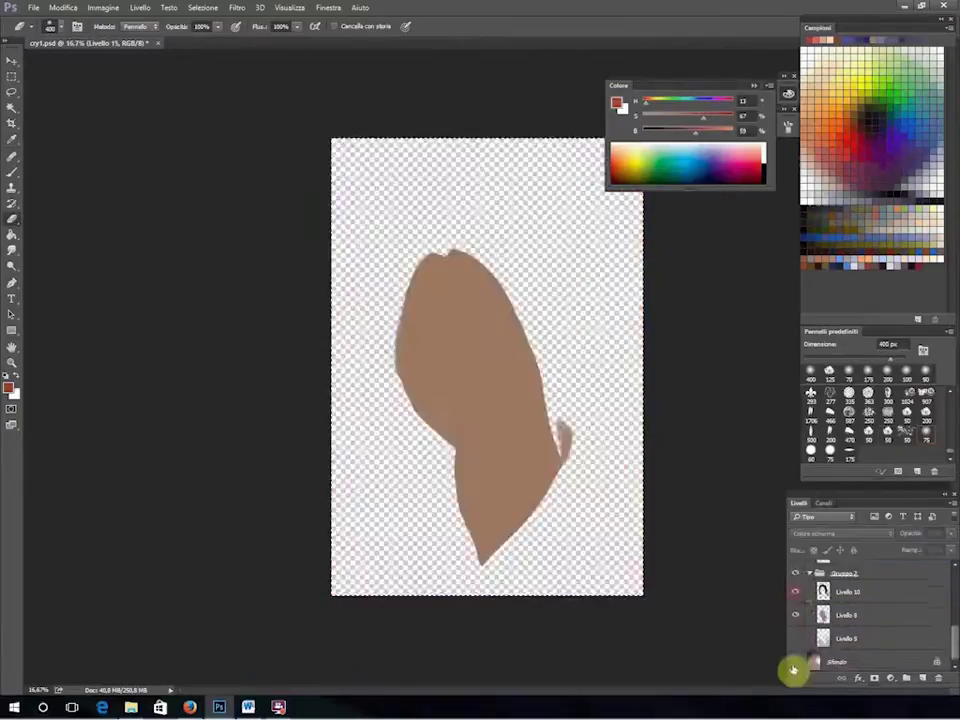
left_click(797, 587, "alt")
key("b")
left_click(945, 634)
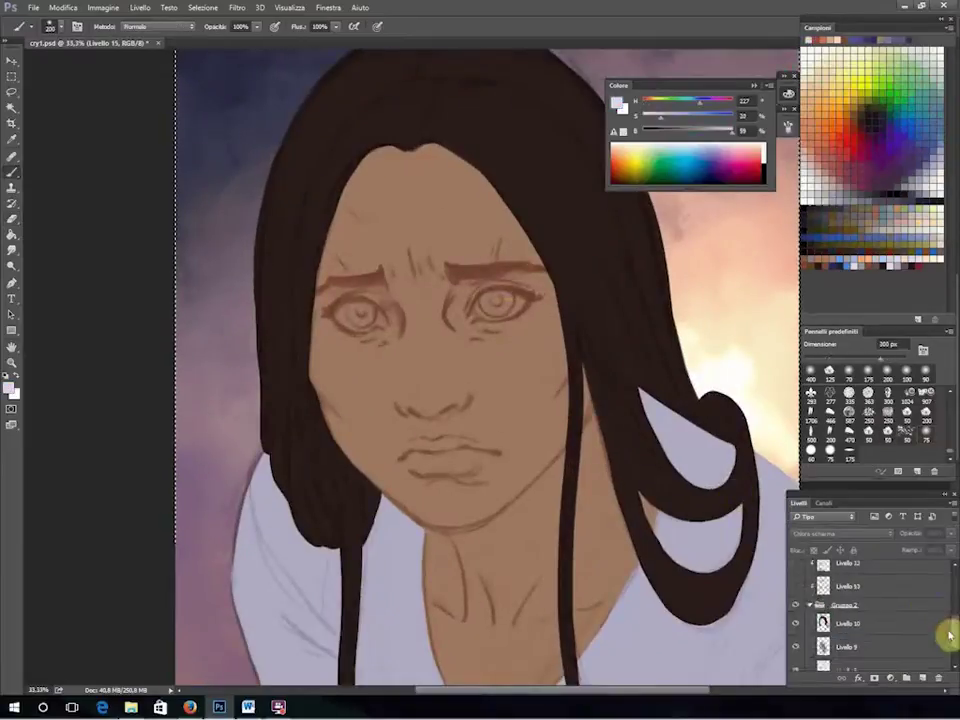
left_click(514, 302, "alt")
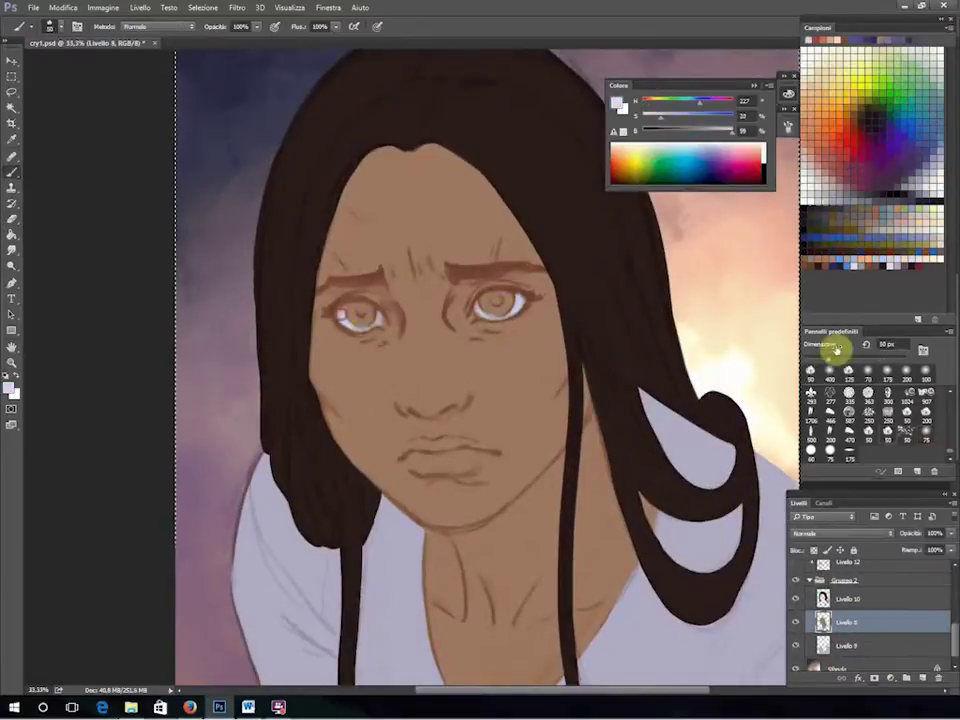
left_click(797, 264)
left_click(497, 306)
left_click(362, 310)
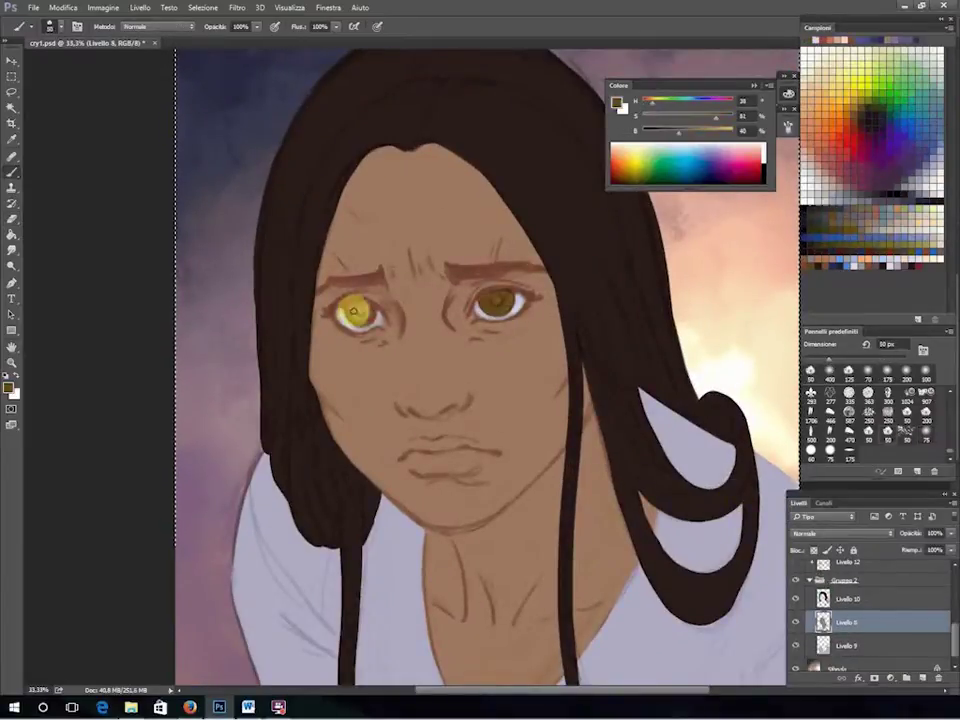
left_click(891, 101)
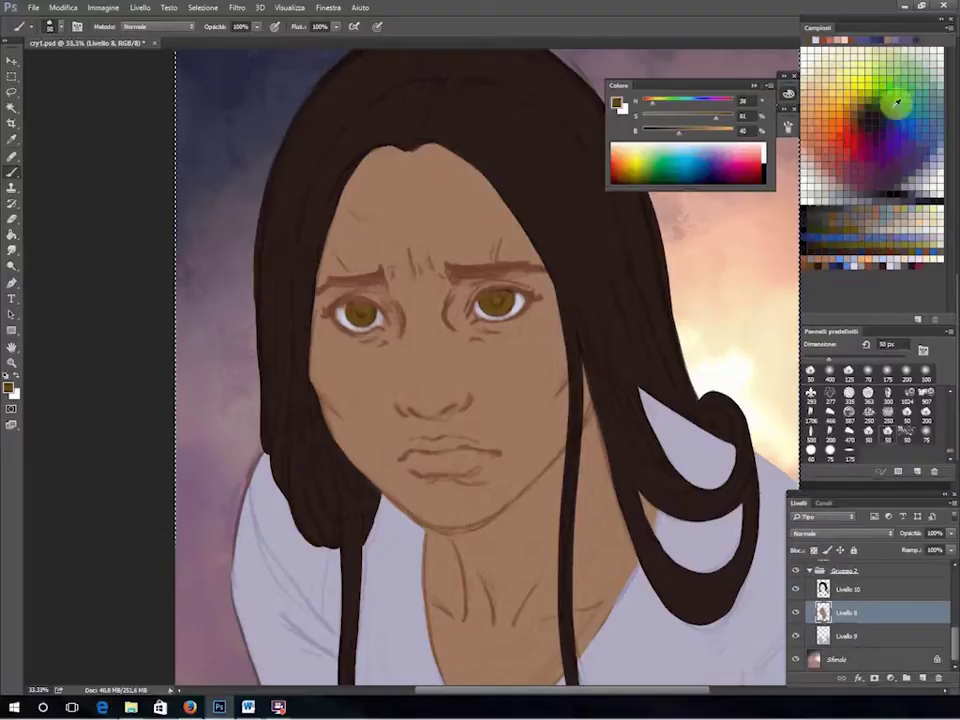
left_click(499, 300)
left_click(352, 313)
Paint reddish blush on the nose, under the eyes, the lips and both cheeks.
left_click(579, 332, "alt")
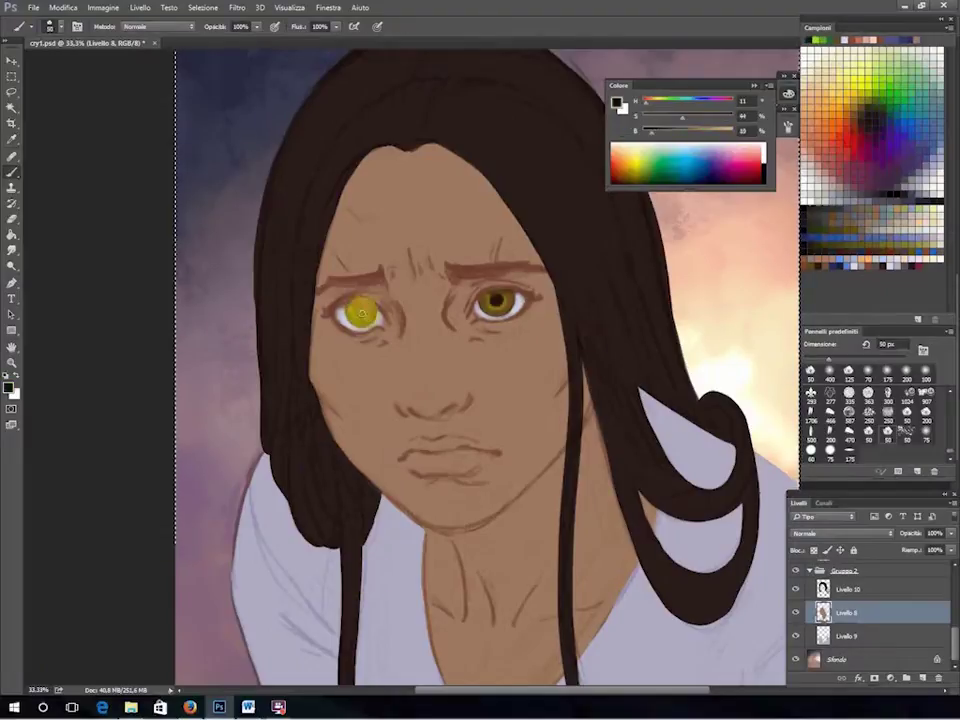
left_click_drag(480, 388, 392, 388)
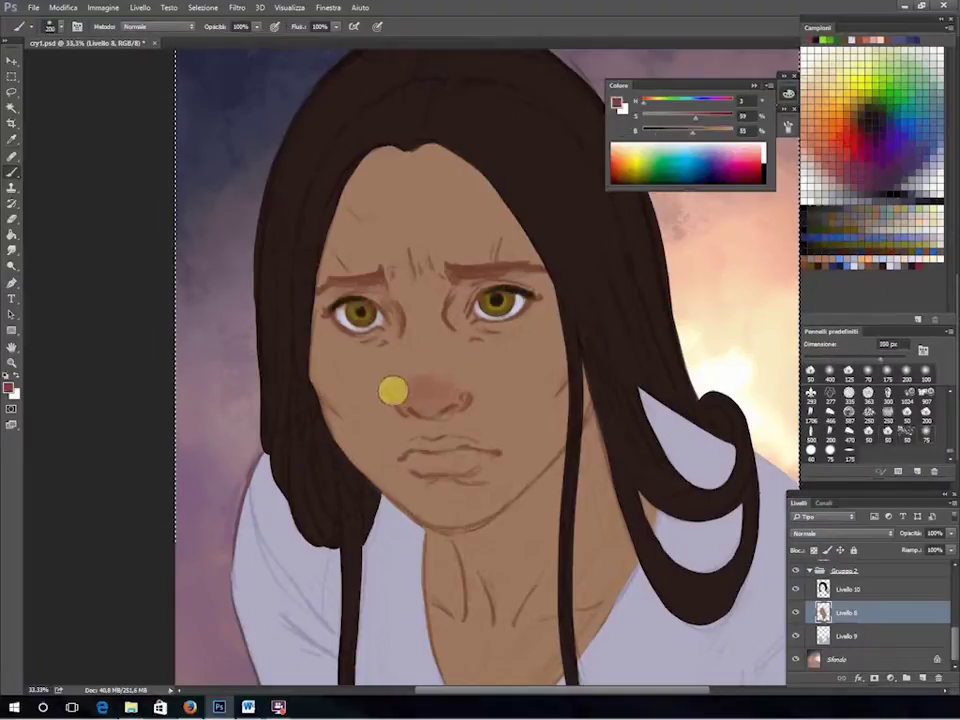
left_click_drag(470, 318, 343, 343)
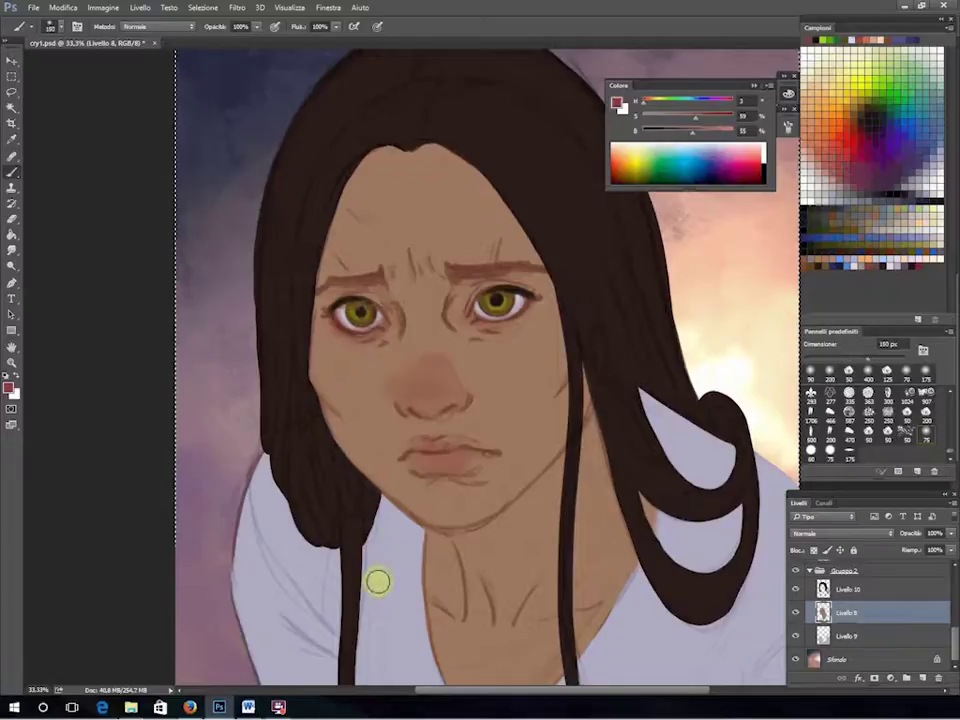
key("bracketright")
key("bracketright")
key("bracketright")
left_click_drag(497, 305, 426, 406)
key("bracketright")
key("bracketright")
key("bracketright")
left_click_drag(340, 390, 326, 373)
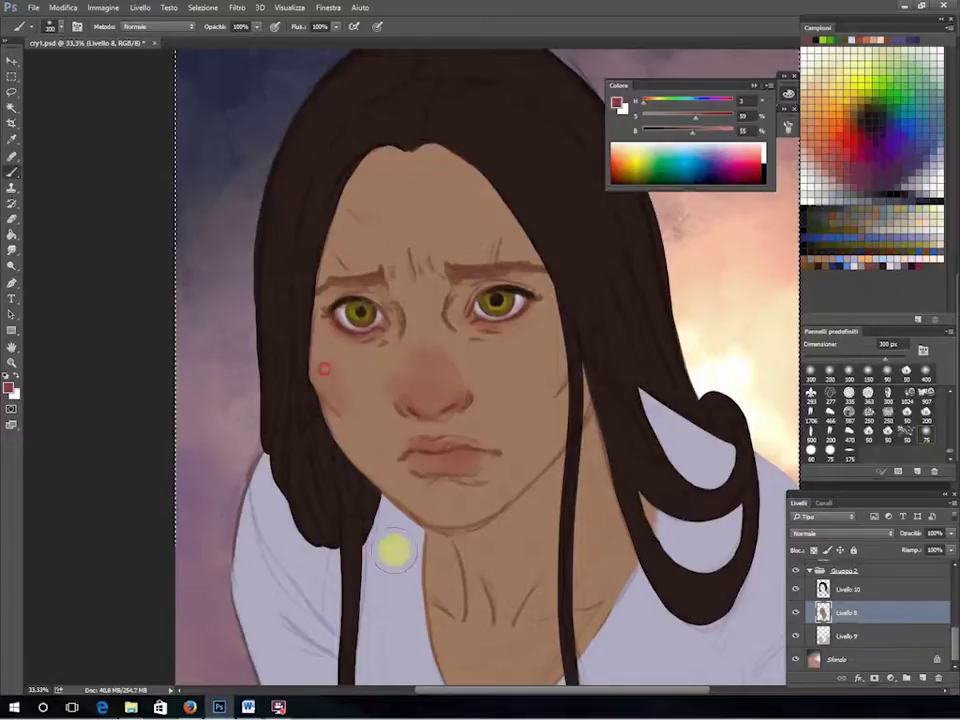
left_click_drag(572, 371, 555, 385)
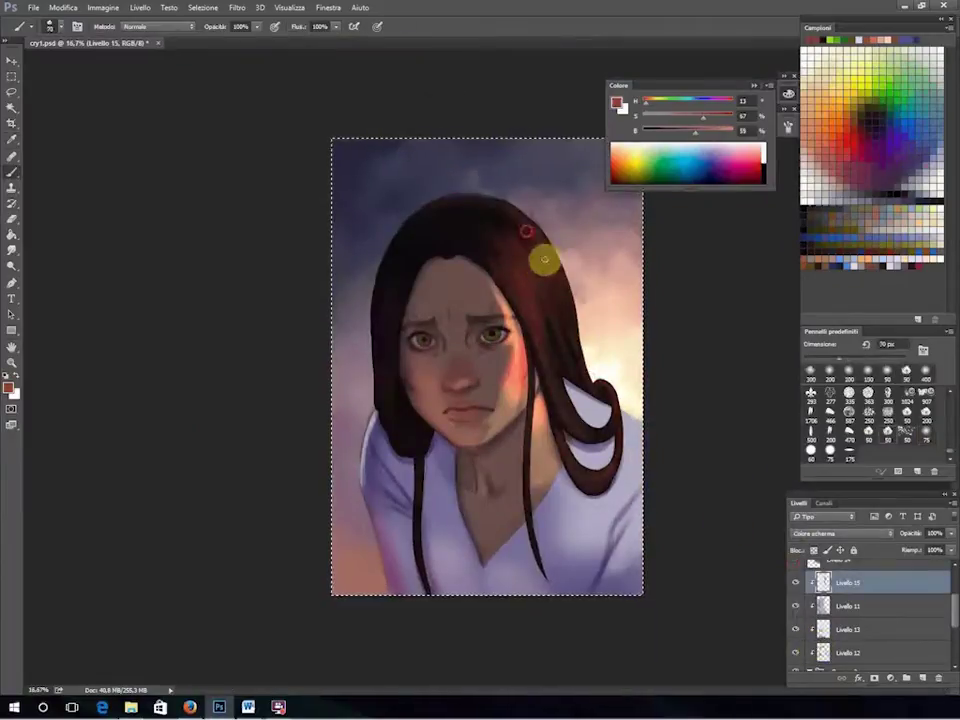
Select the Livello 15 hair-light layer and pick a warm brown paint colour.
key("bracketleft")
key("bracketleft")
key("bracketleft")
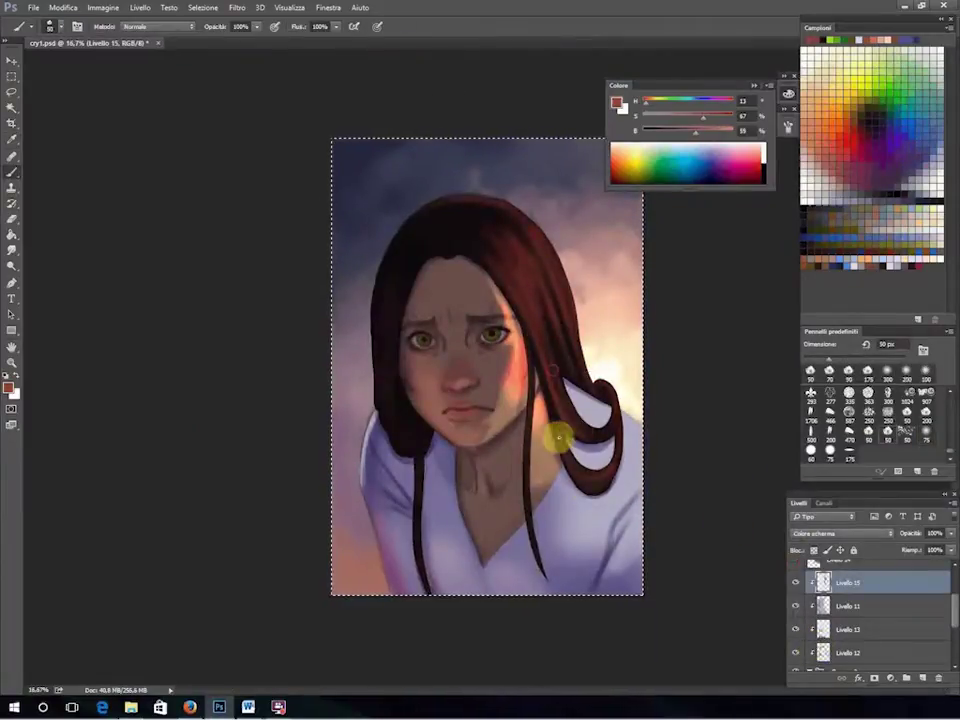
key("e")
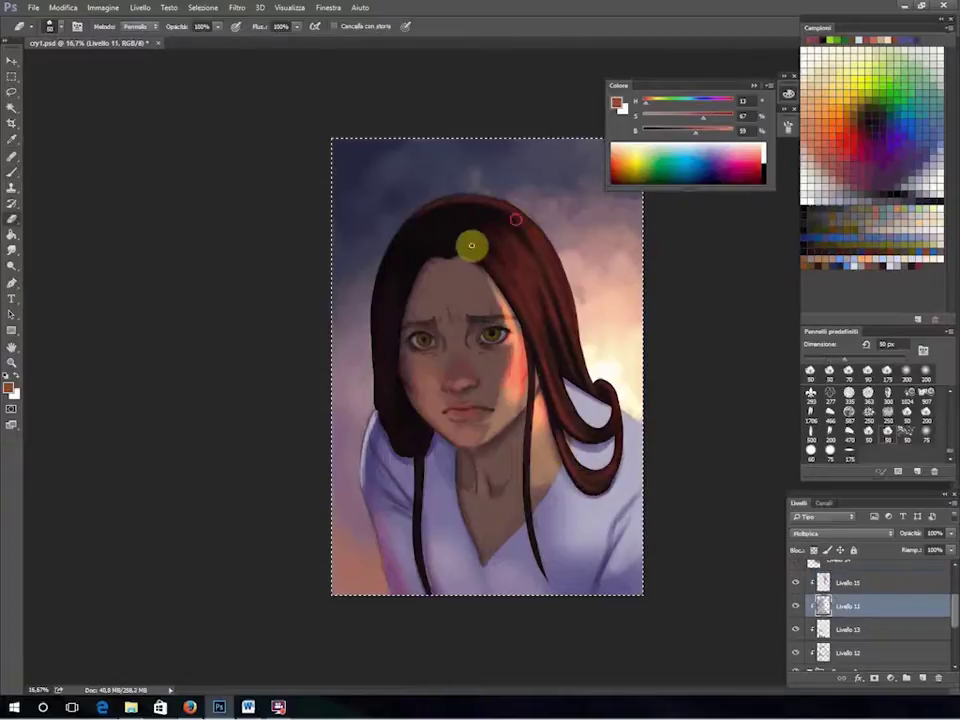
key("alt+bracketleft")
key("alt+bracketleft")
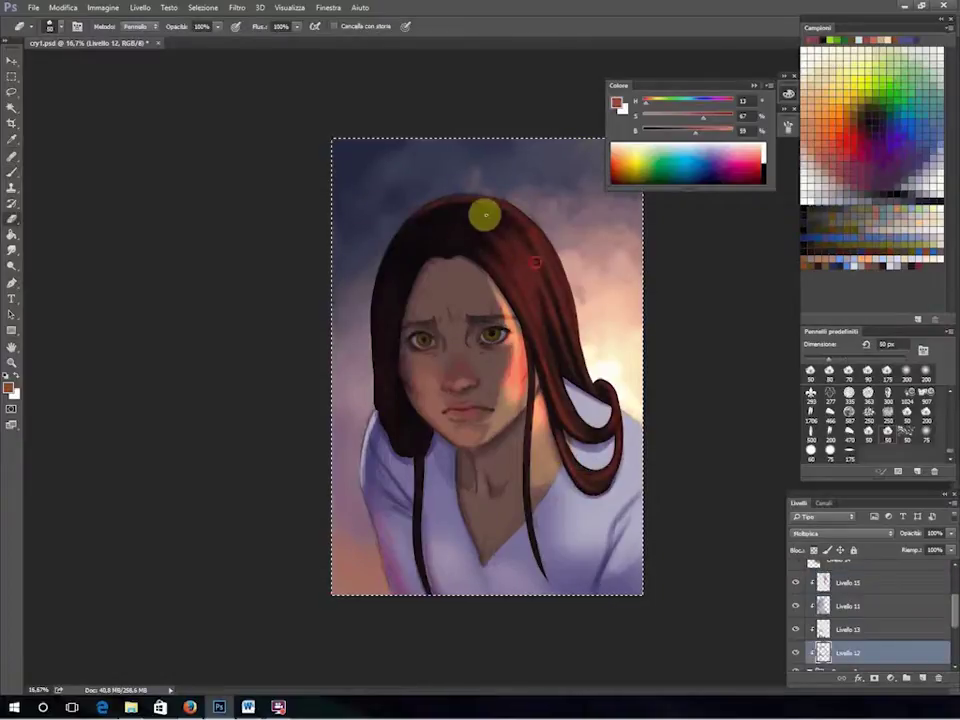
left_click(845, 584)
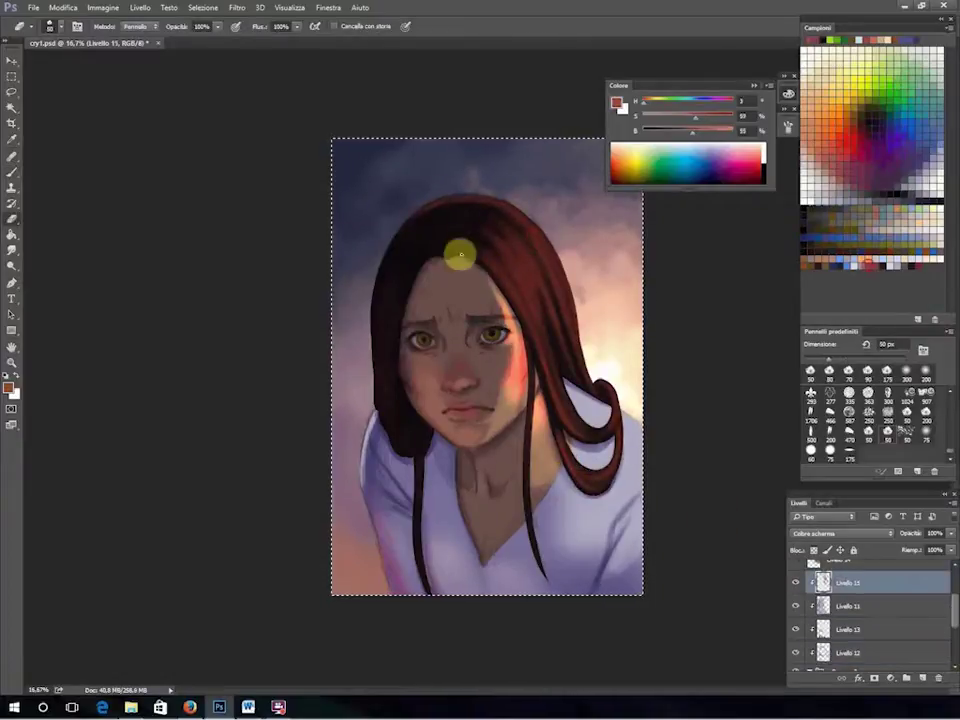
key("b")
left_click(806, 266)
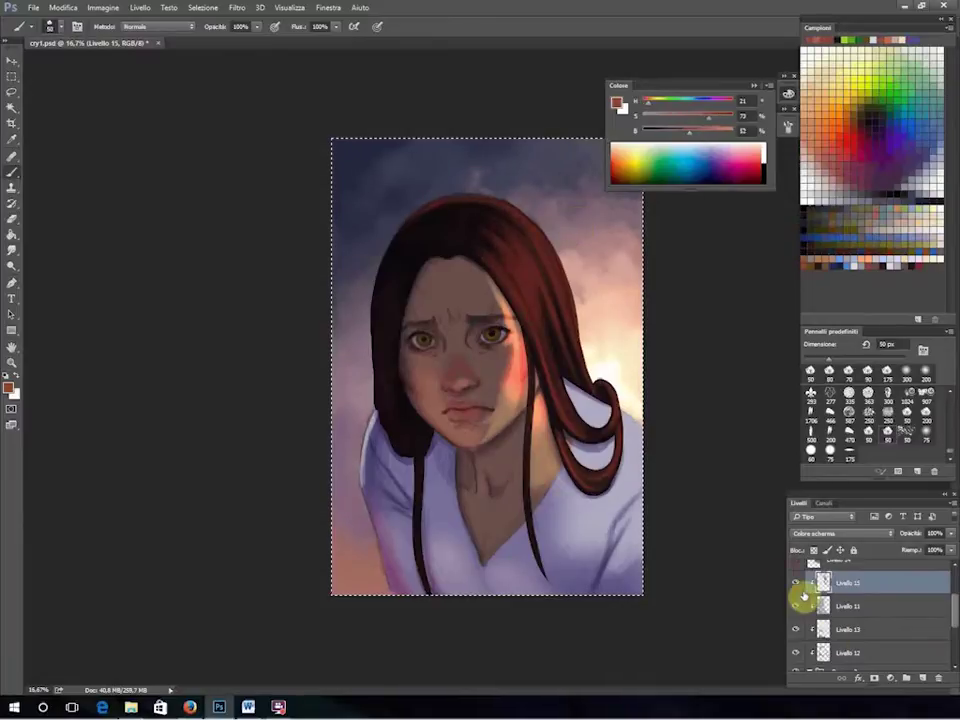
left_click(795, 582, "alt")
Add a bright glow to the nose tip with a larger brush.
key("i")
key("ctrl+plus")
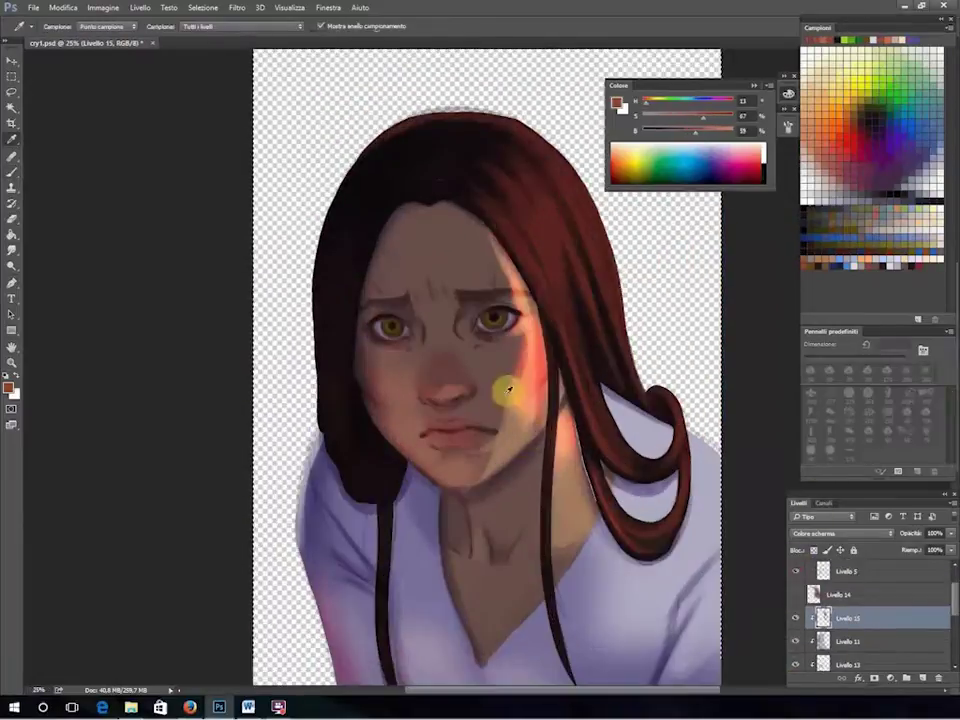
key("b")
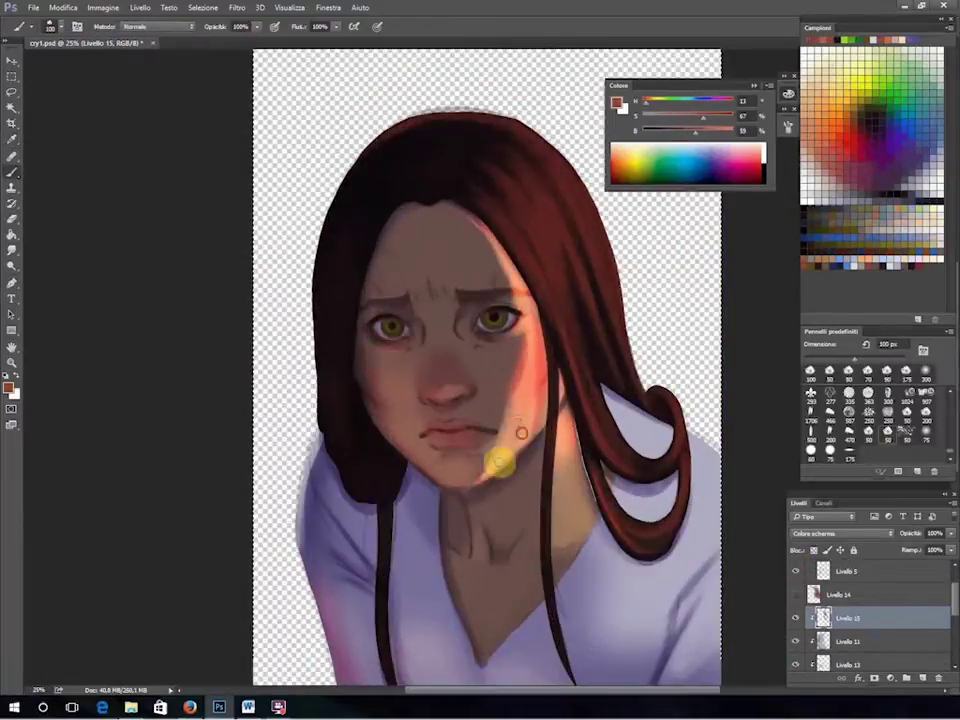
key("bracketright")
key("bracketright")
key("bracketright")
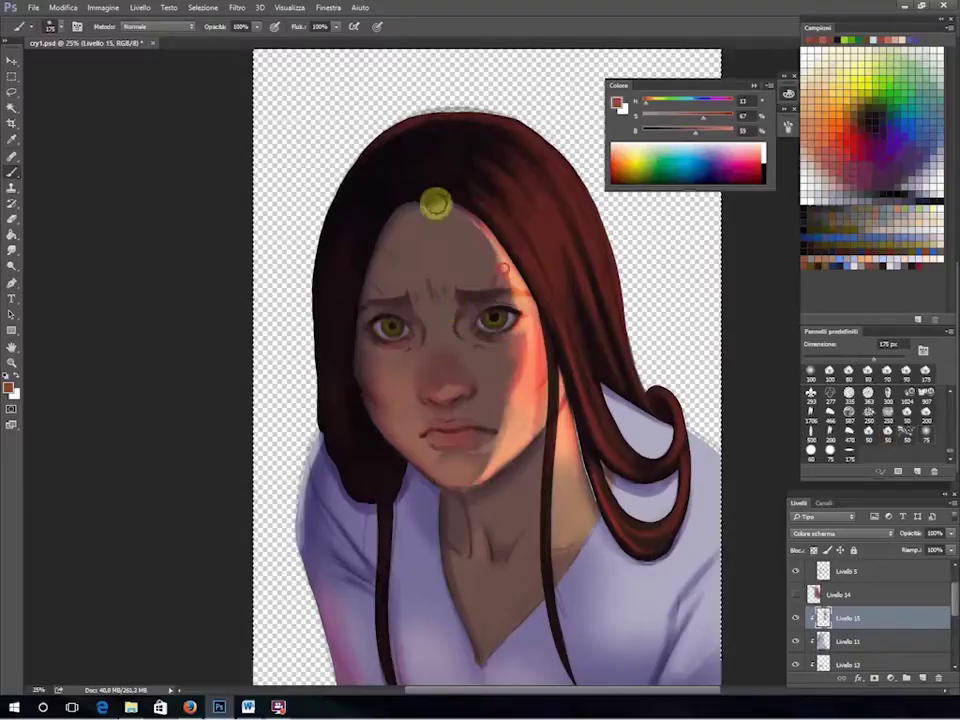
left_click(450, 383)
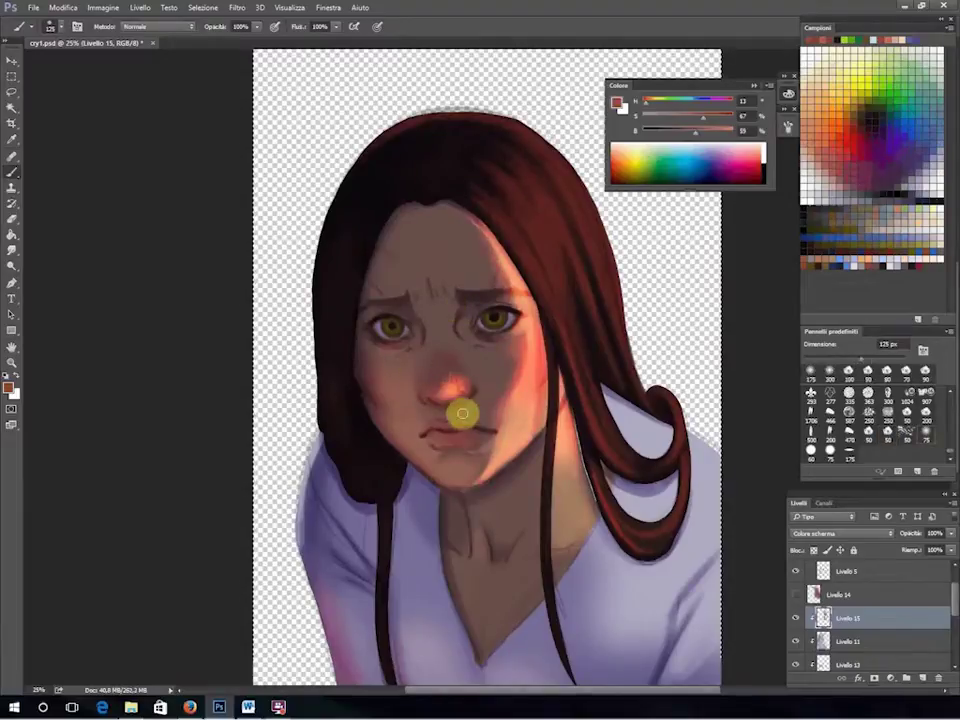
Erase stray hair by the left jaw on Livello 13 and paint pinkish shirt light on Livello 11.
key("e")
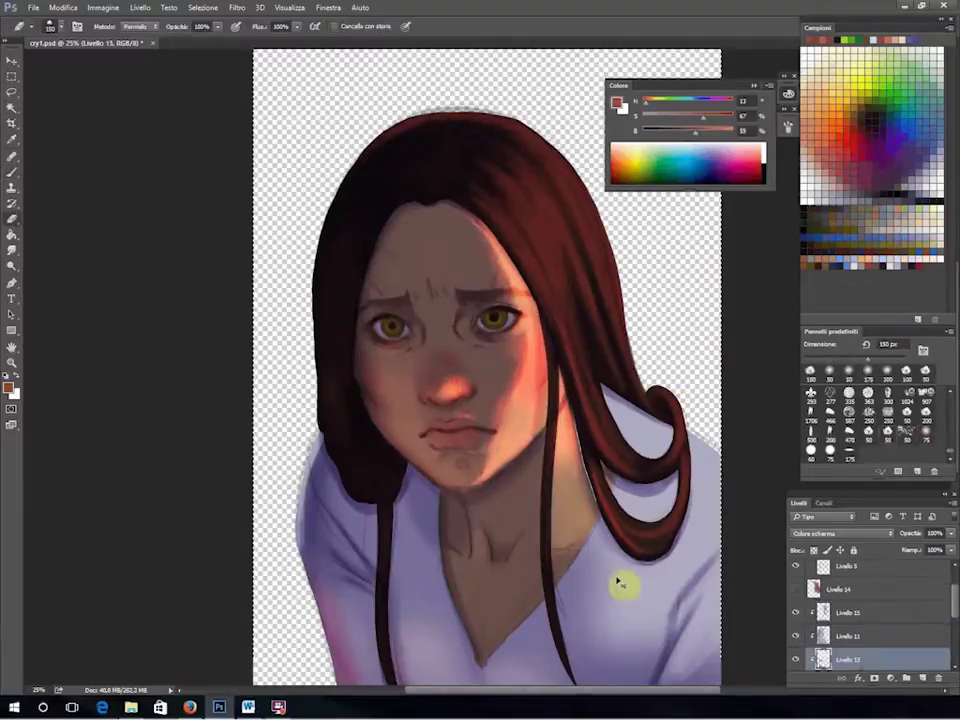
key("alt+bracketleft")
key("alt+bracketleft")
left_click_drag(410, 470, 366, 454)
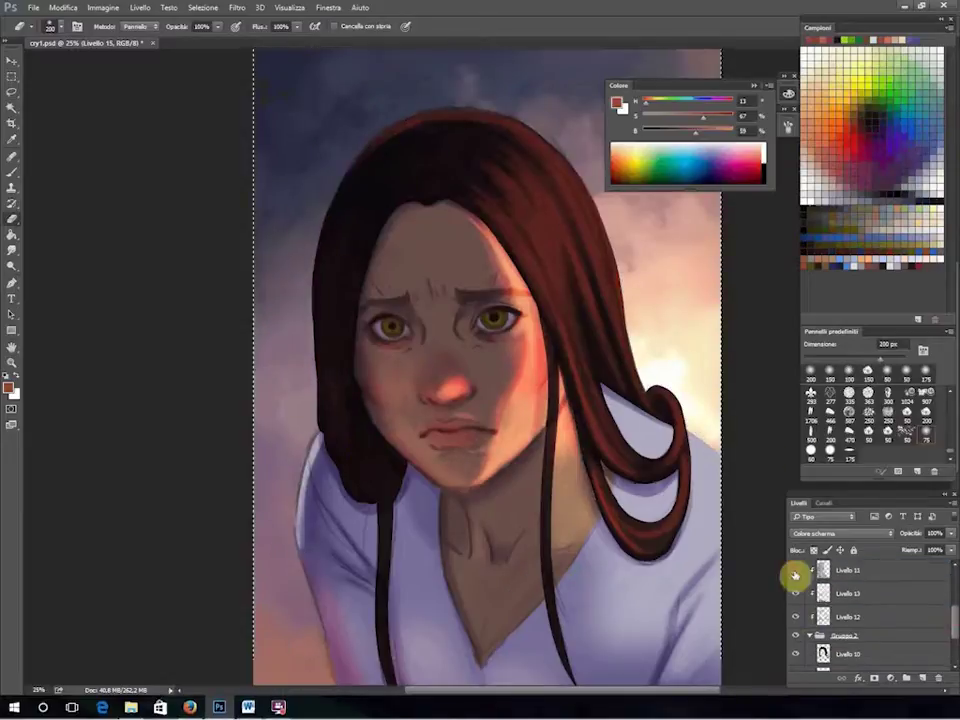
left_click(800, 575)
key("b")
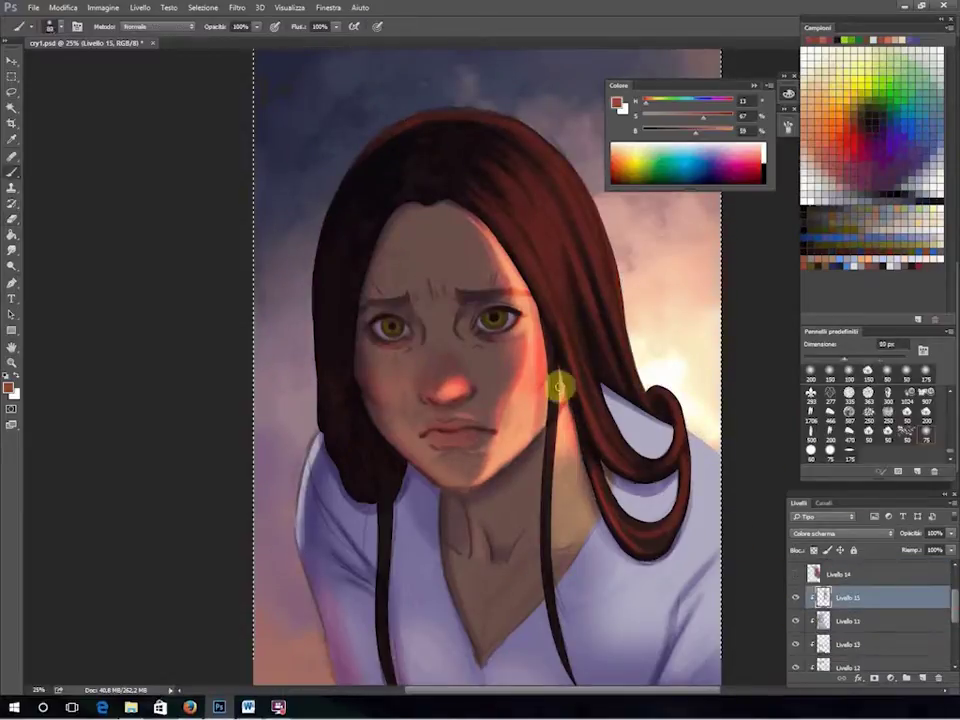
left_click_drag(652, 541, 690, 460)
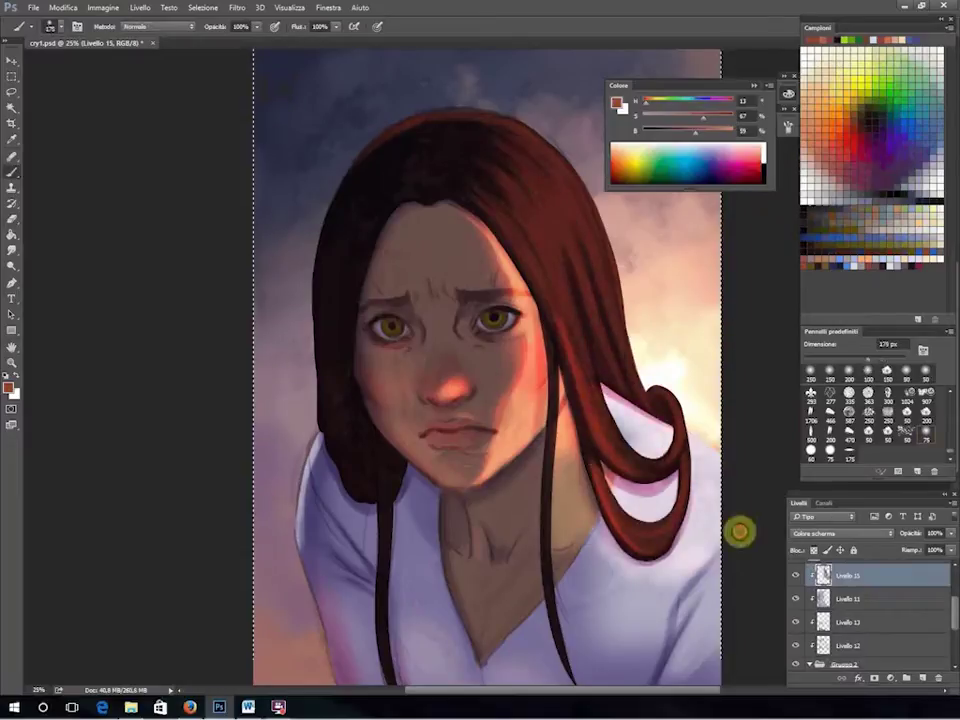
On Livello 15, sample a peach light colour and make it lighter and less saturated.
left_click(850, 645)
key("e")
key("alt+bracketright")
key("alt+bracketright")
key("alt+bracketright")
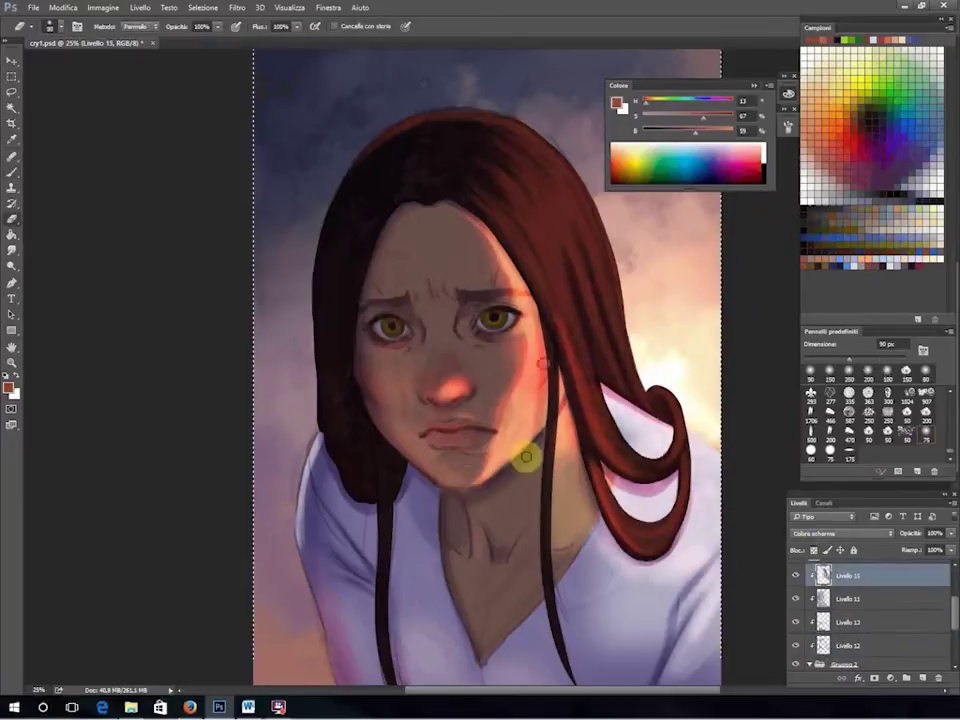
left_click(873, 257)
left_click(530, 343)
key("b")
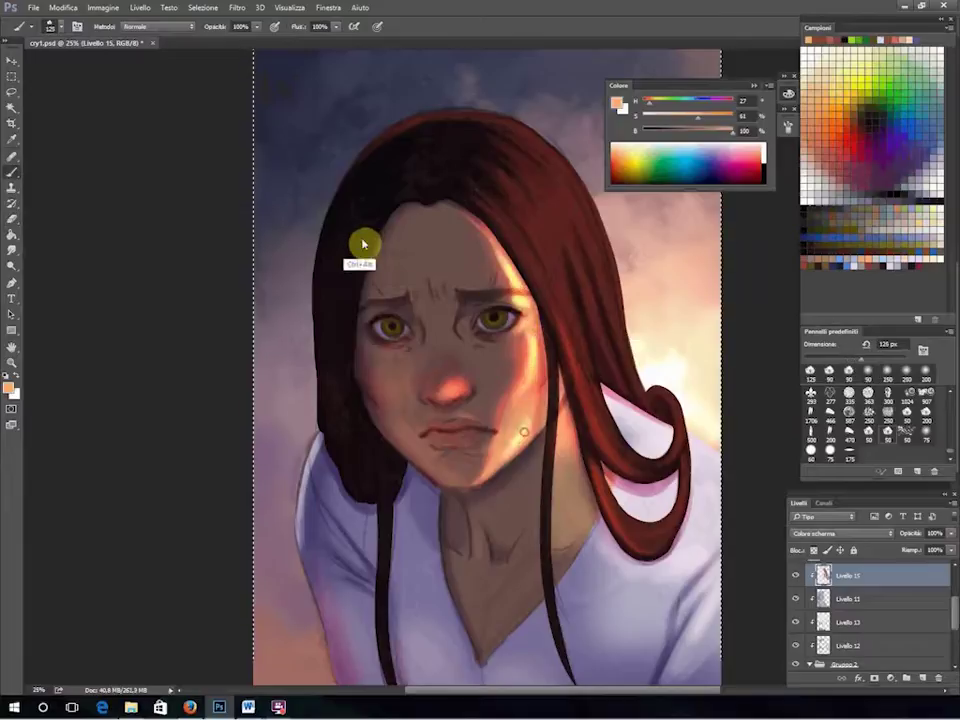
left_click(708, 131)
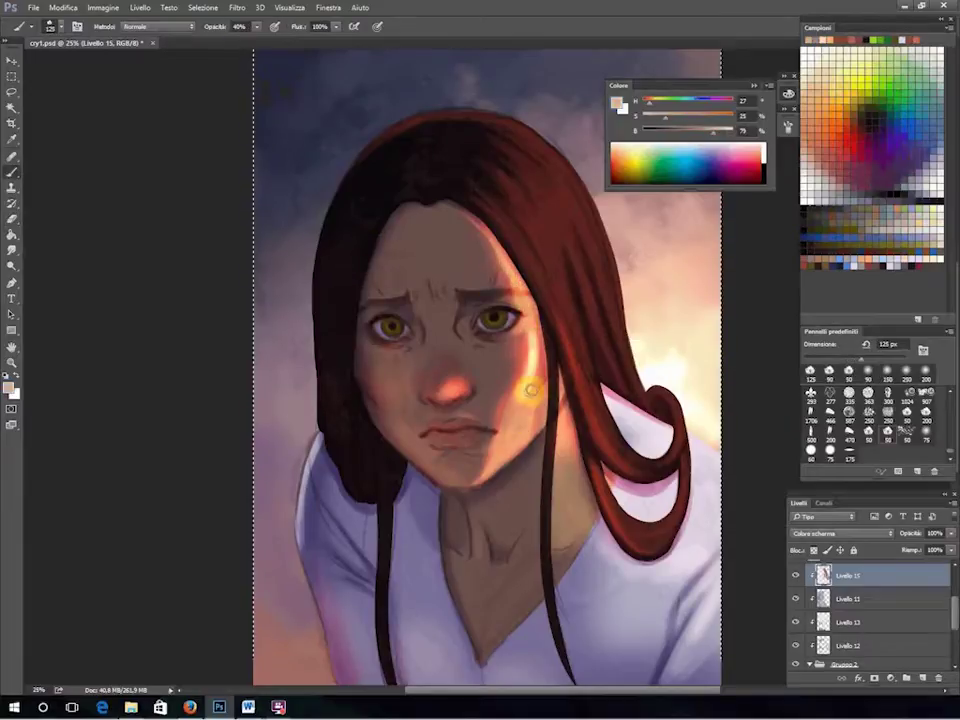
Select Livello 12, enlarge the brush to 125 px and hide the sky background.
key("e")
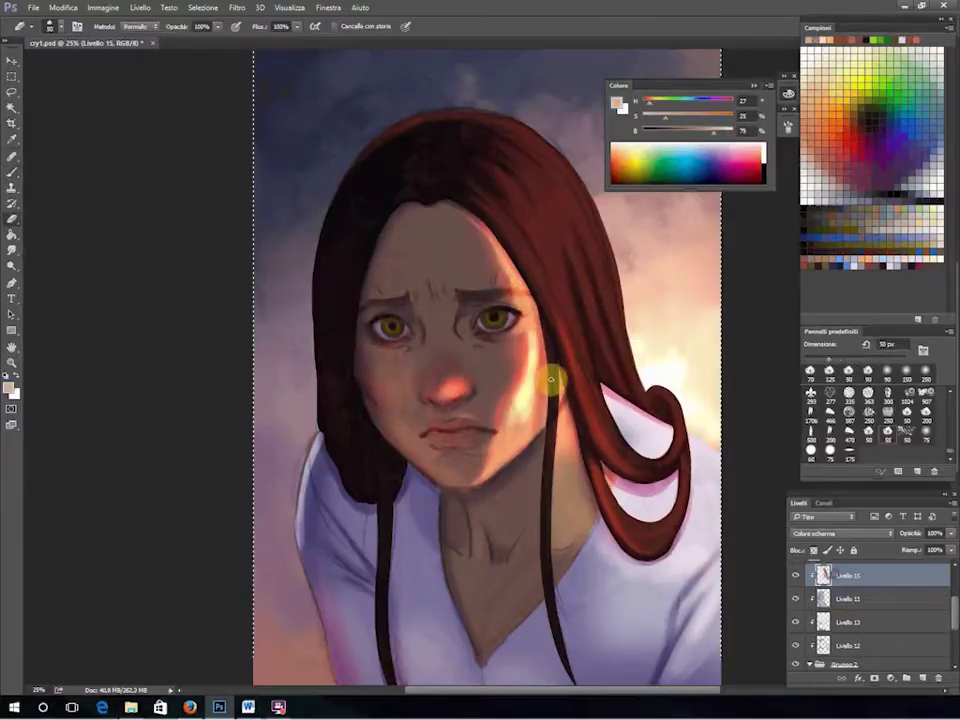
key("alt+bracketleft")
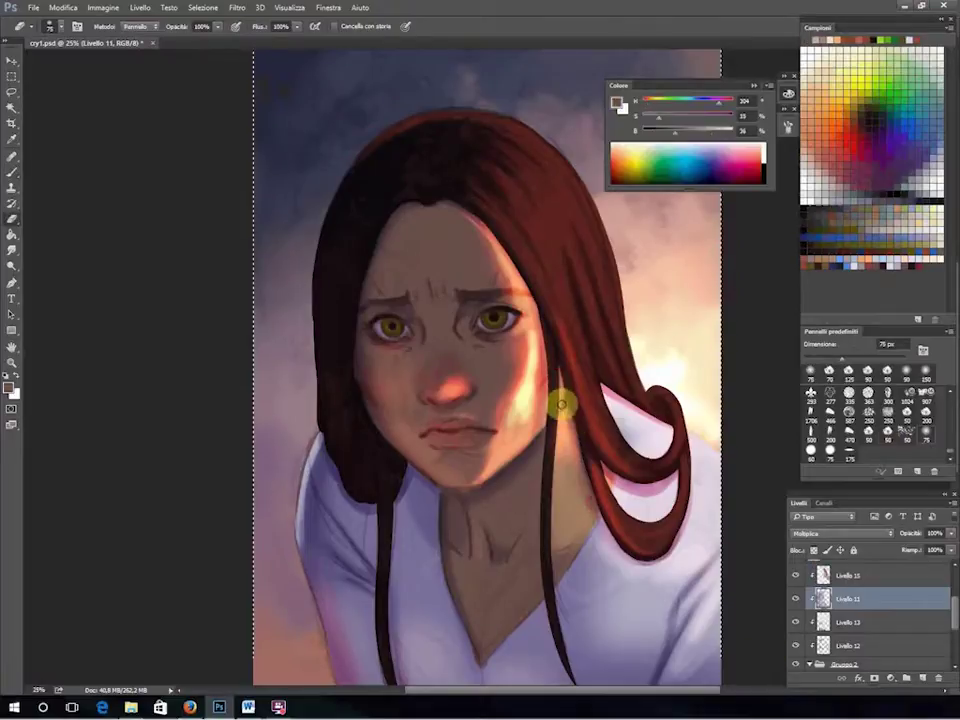
key("b")
key("alt+bracketleft")
left_click(842, 617)
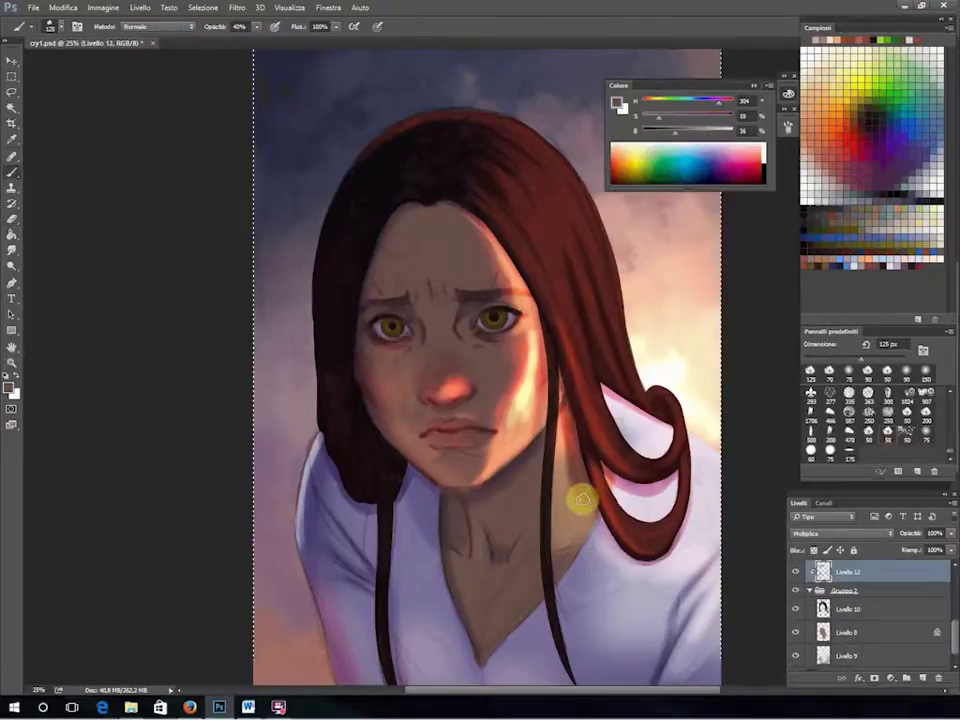
key("bracketright")
key("bracketright")
key("bracketright")
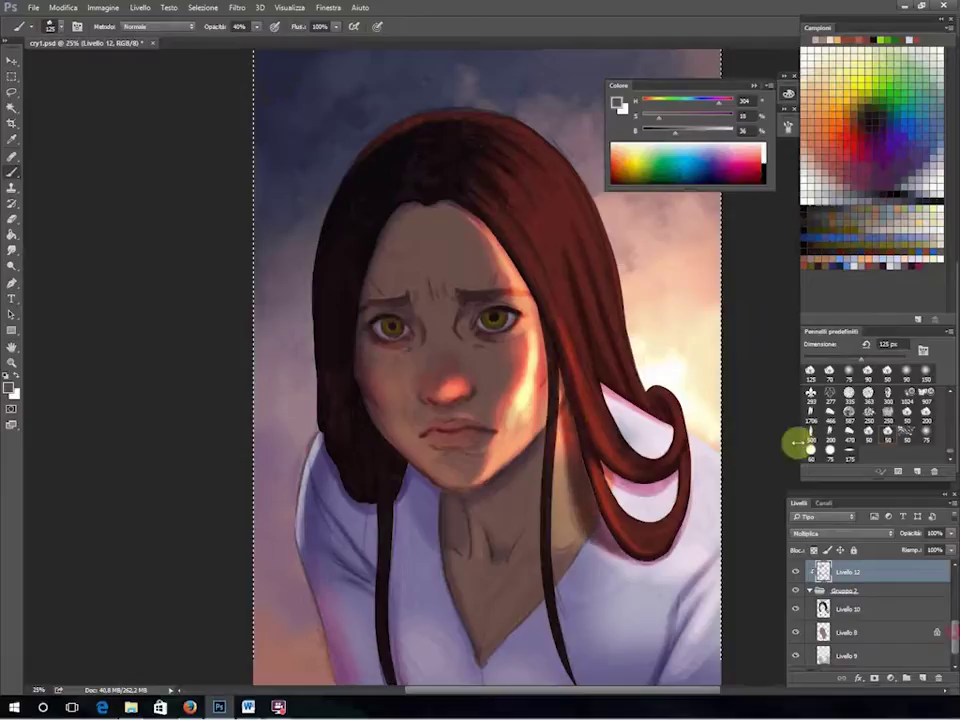
left_click(799, 600, "alt")
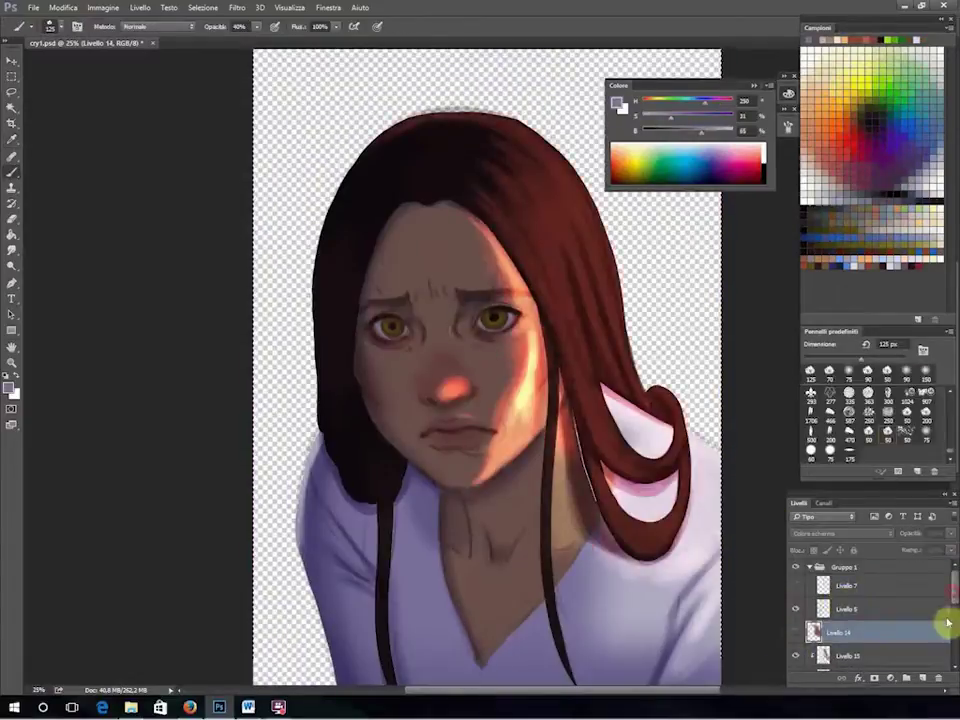
Pick a reddish-brown colour from the hair and move between Livello 15 and Livello 13.
left_click(600, 532)
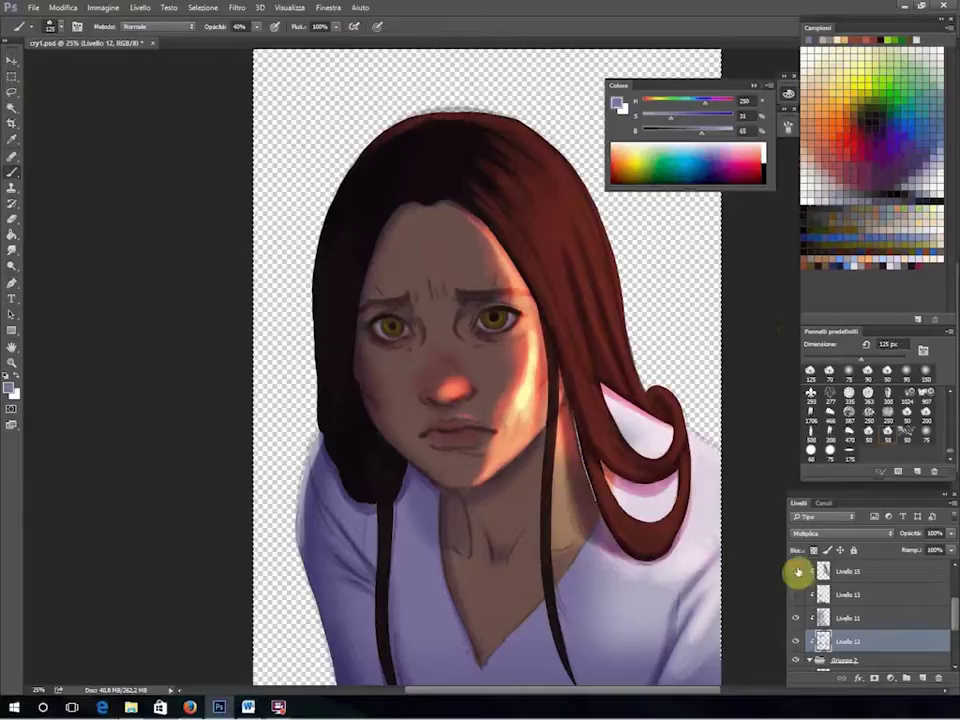
left_click(797, 571)
left_click(474, 336, "alt")
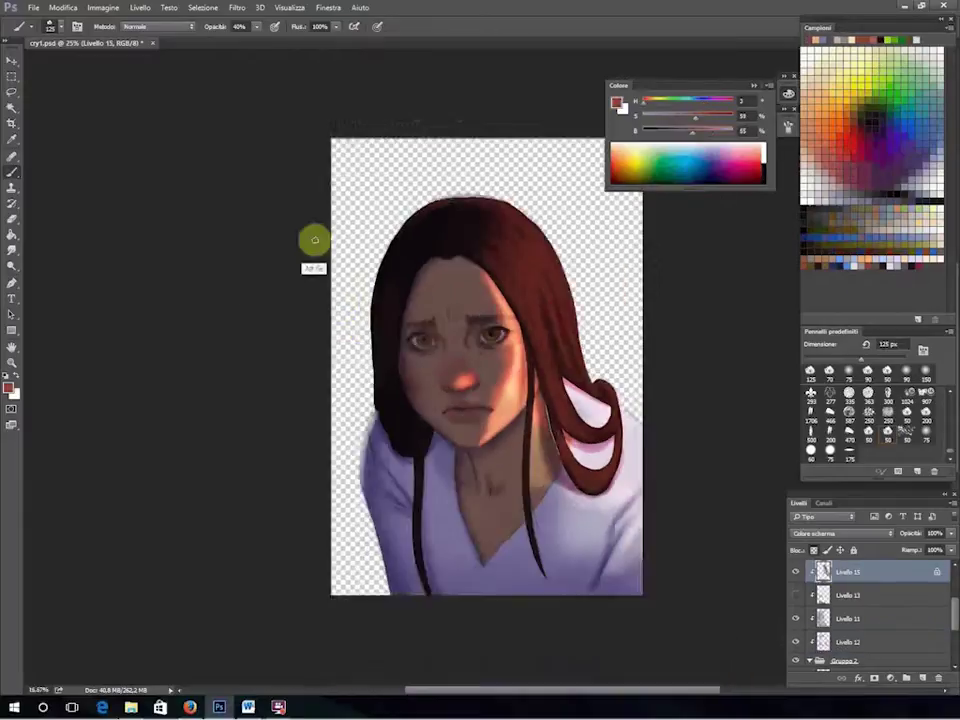
left_click(775, 612)
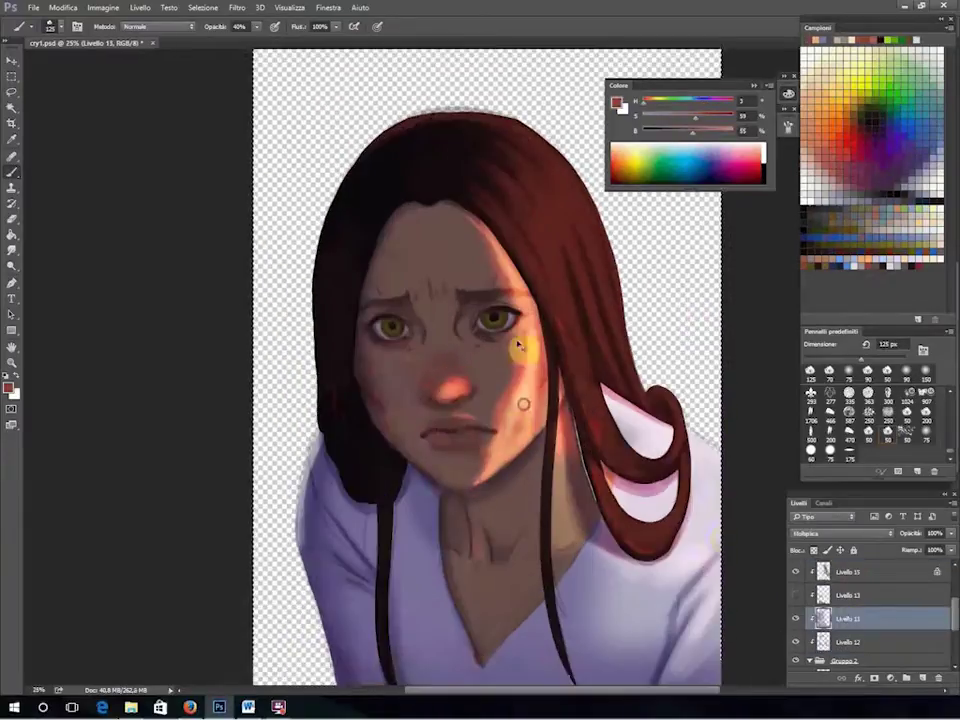
key("e")
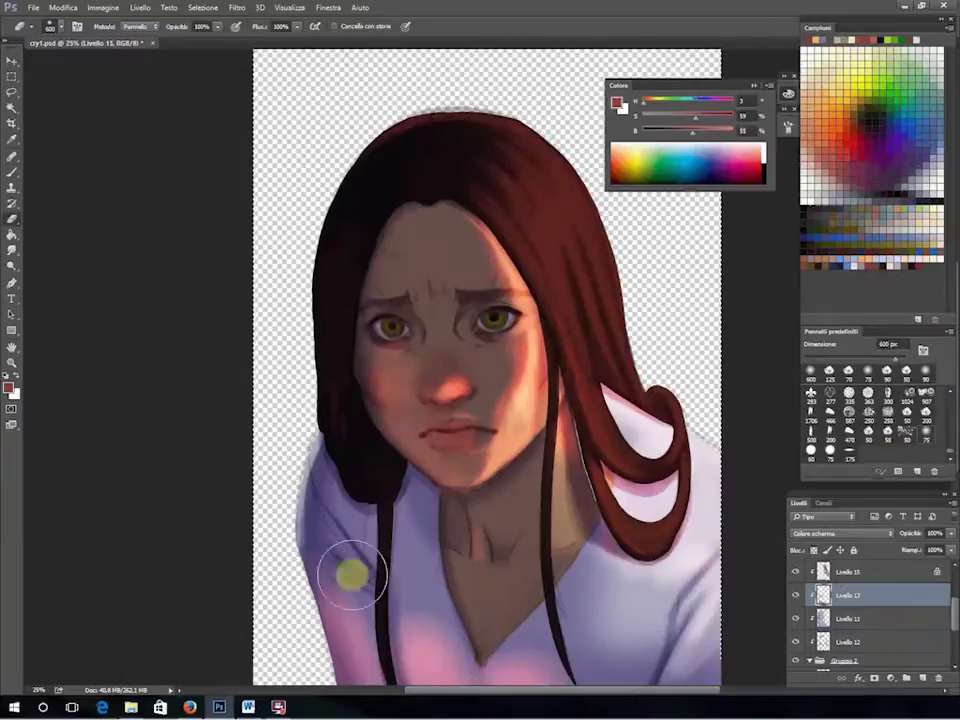
key("ctrl+minus")
key("ctrl+plus")
key("ctrl+plus")
Set the Dodge tool to 80 px on Livello 15, move Livello 13 above it, and add a new layer.
key("o")
key("alt+bracketright")
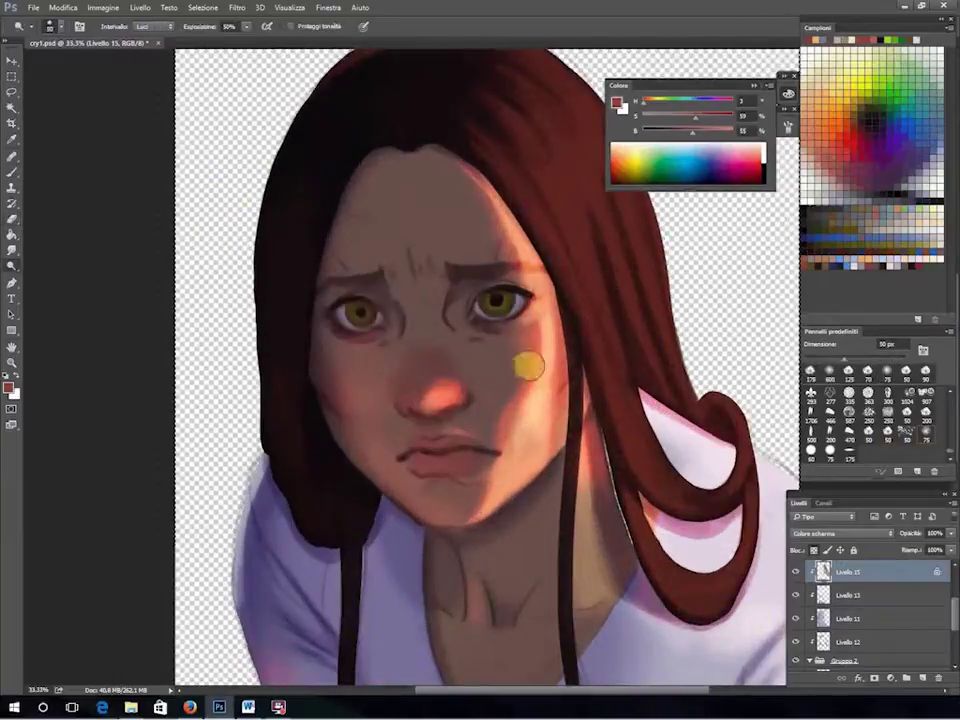
key("ctrl+minus")
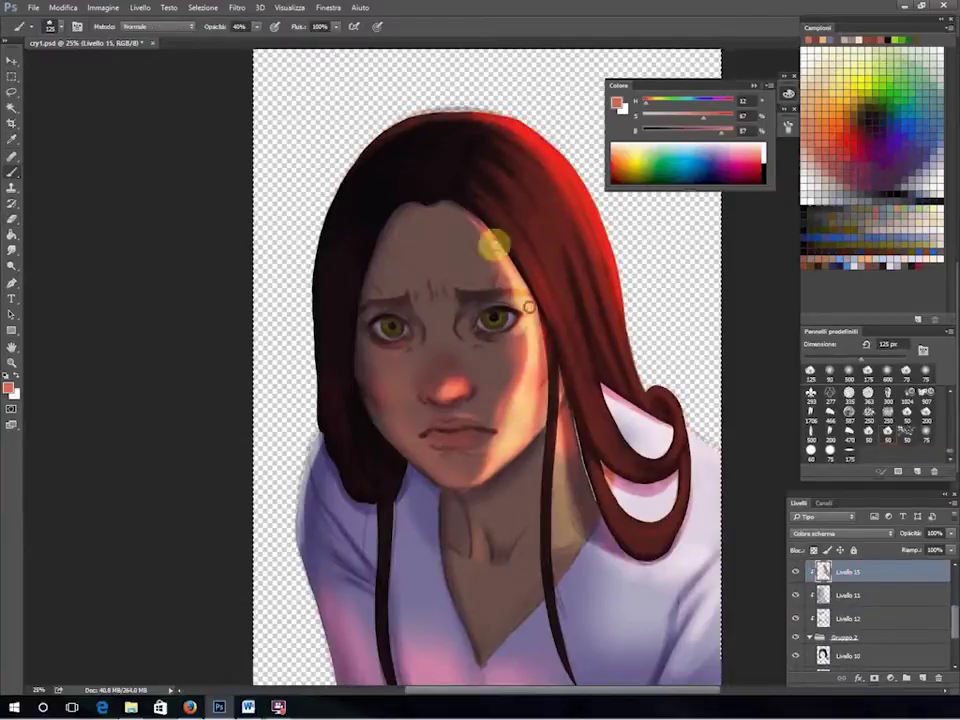
key("bracketleft")
key("bracketleft")
key("bracketleft")
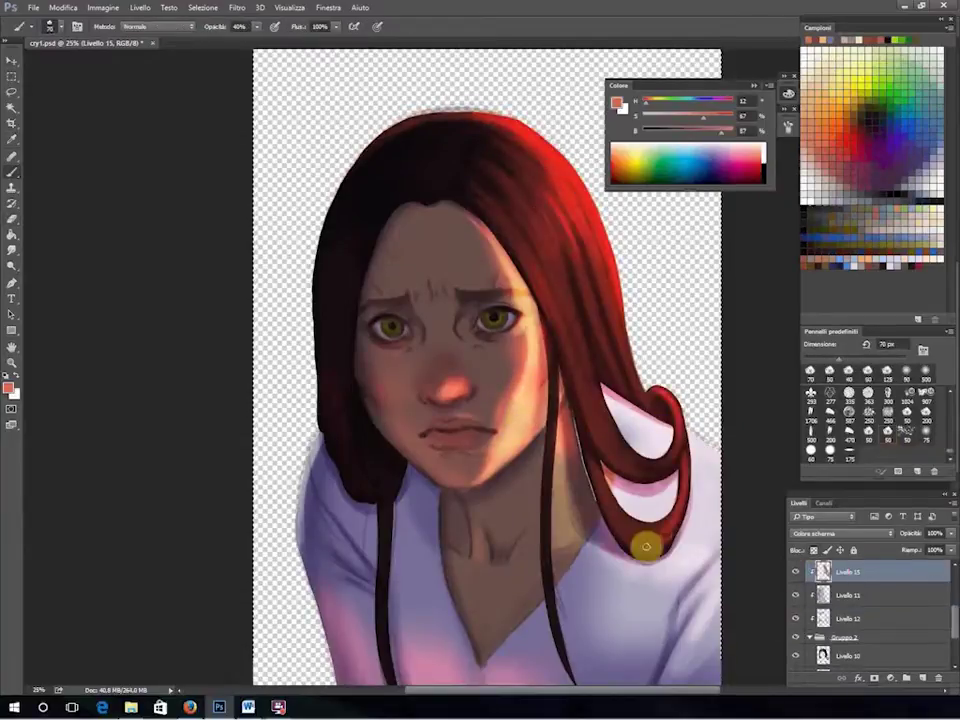
key("bracketright")
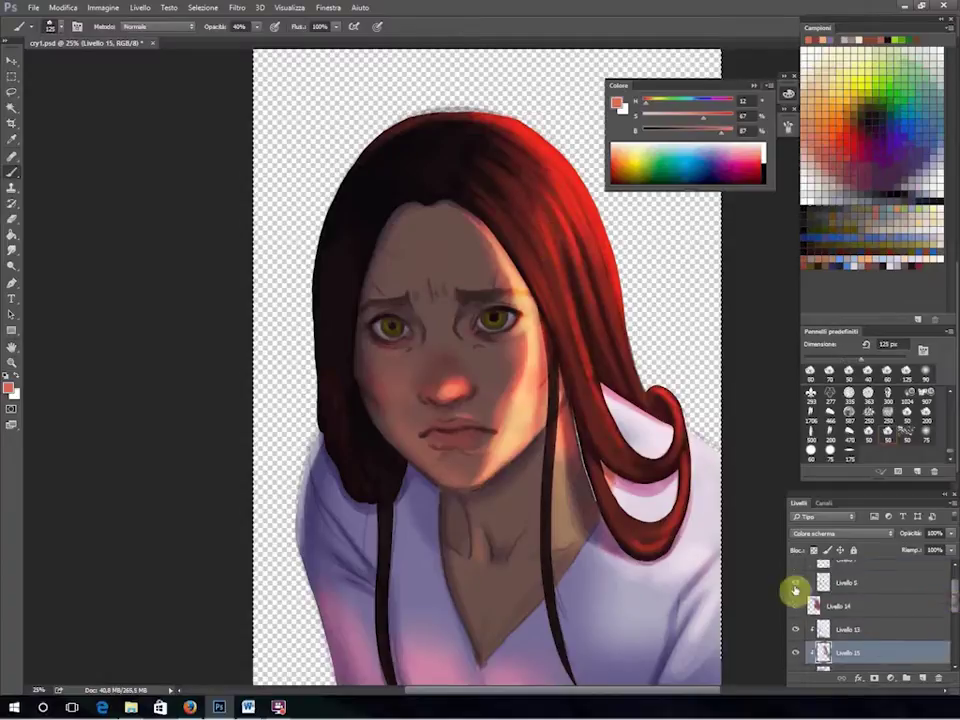
scroll(790, 600, "down", 2)
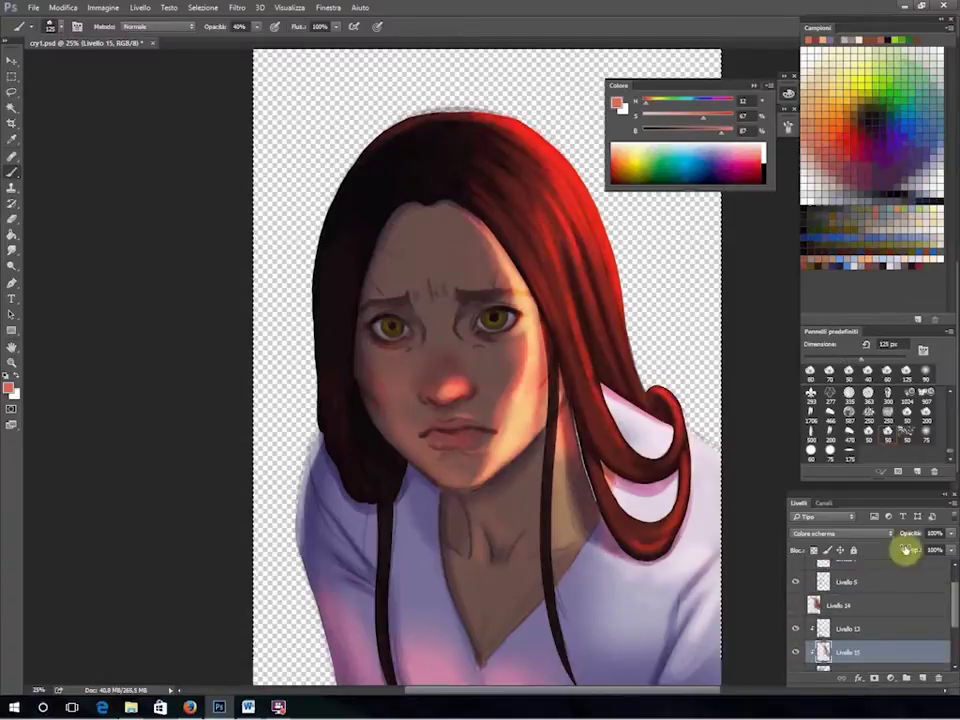
left_click(793, 600)
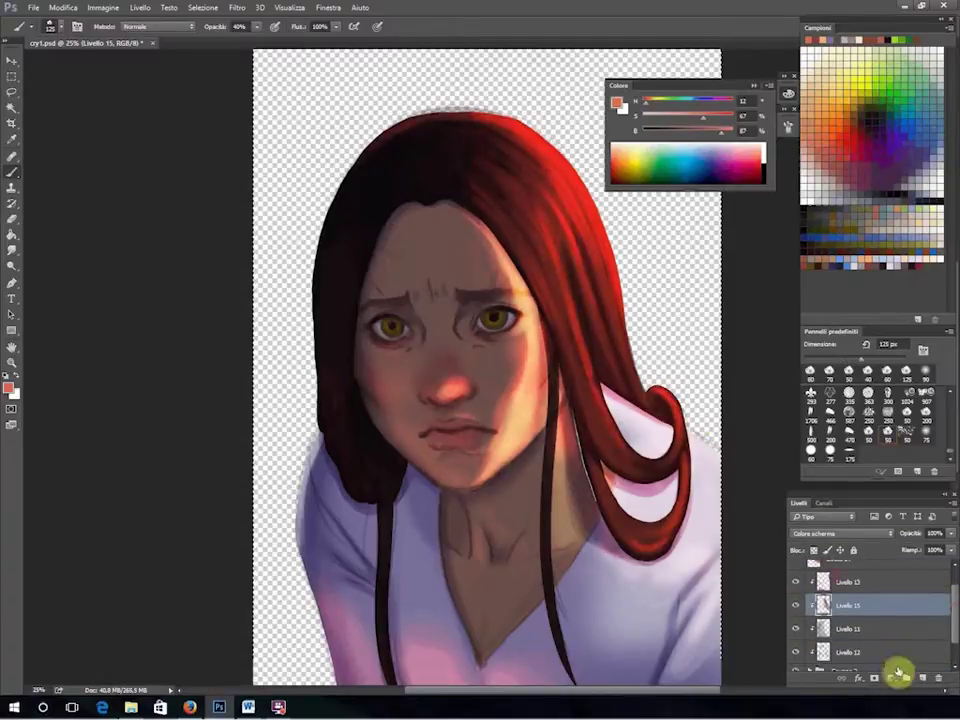
left_click(898, 673)
Pick a lavender colour and apply two Color Balance adjustments.
left_click(705, 105)
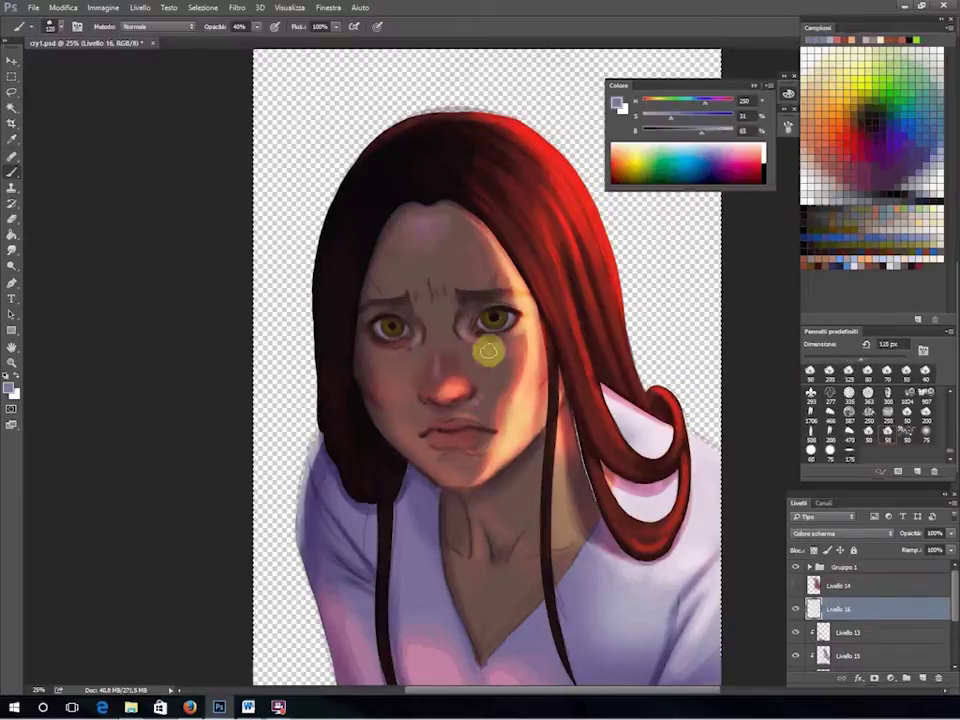
key("ctrl+b")
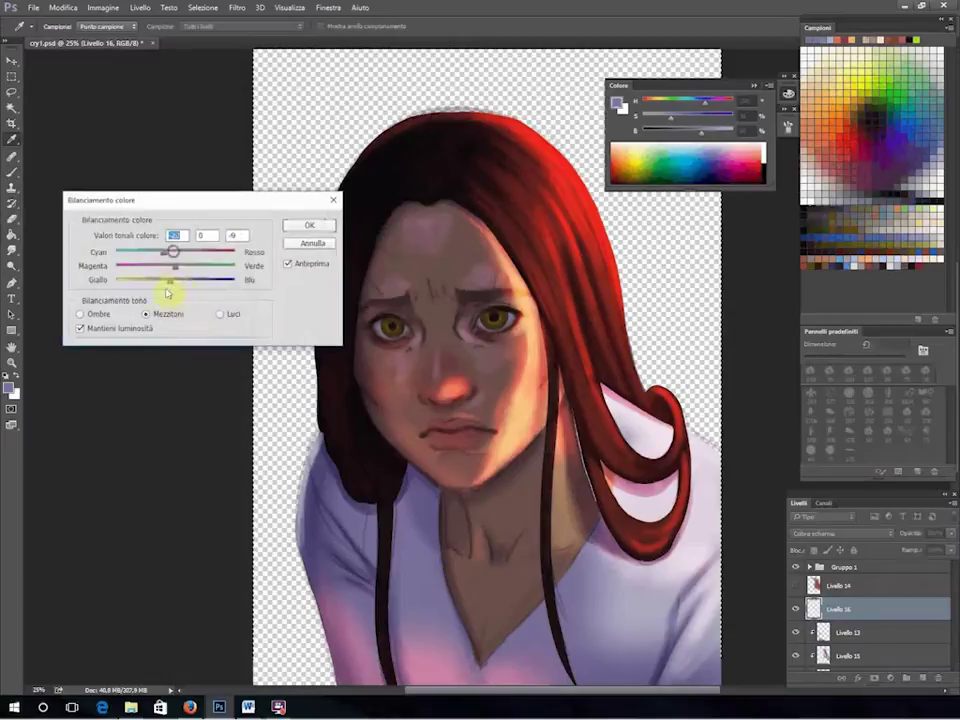
left_click(306, 224)
key("b")
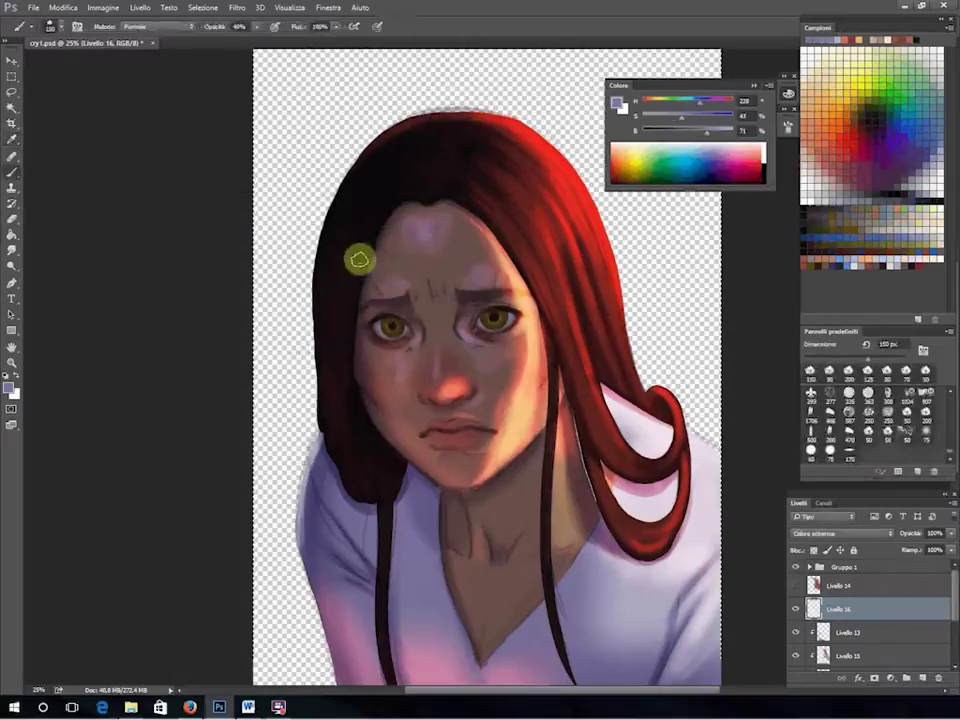
key("ctrl+b")
left_click(311, 223)
Erase along the shirt's soft left edge on Livello 5 with a 75 px eraser.
scroll(937, 636, "down", 3)
left_click(870, 598)
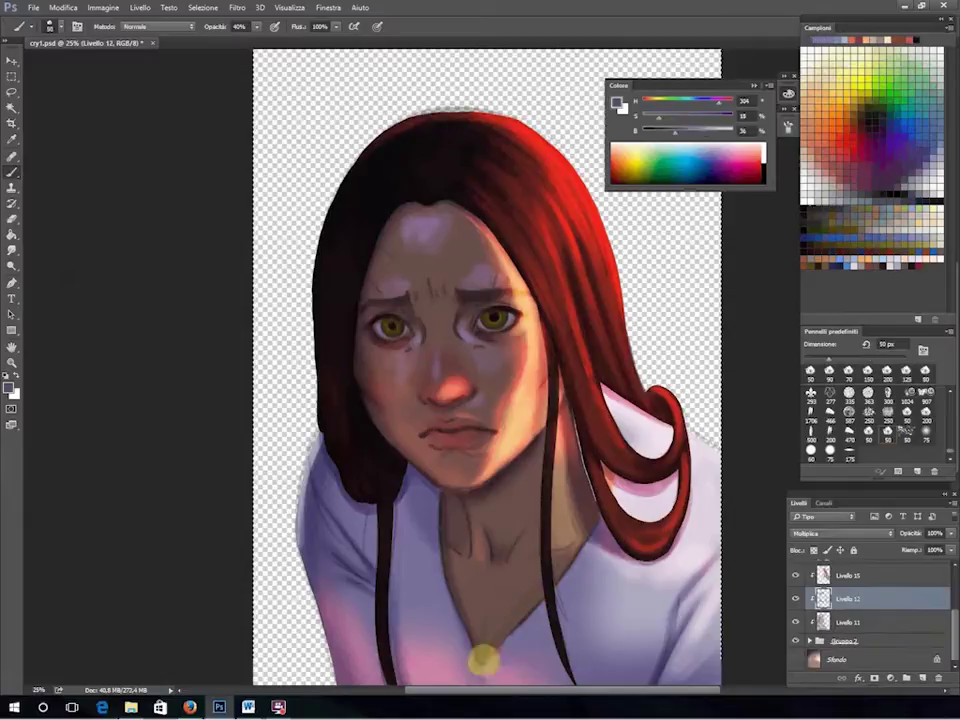
scroll(433, 467, "down", 3)
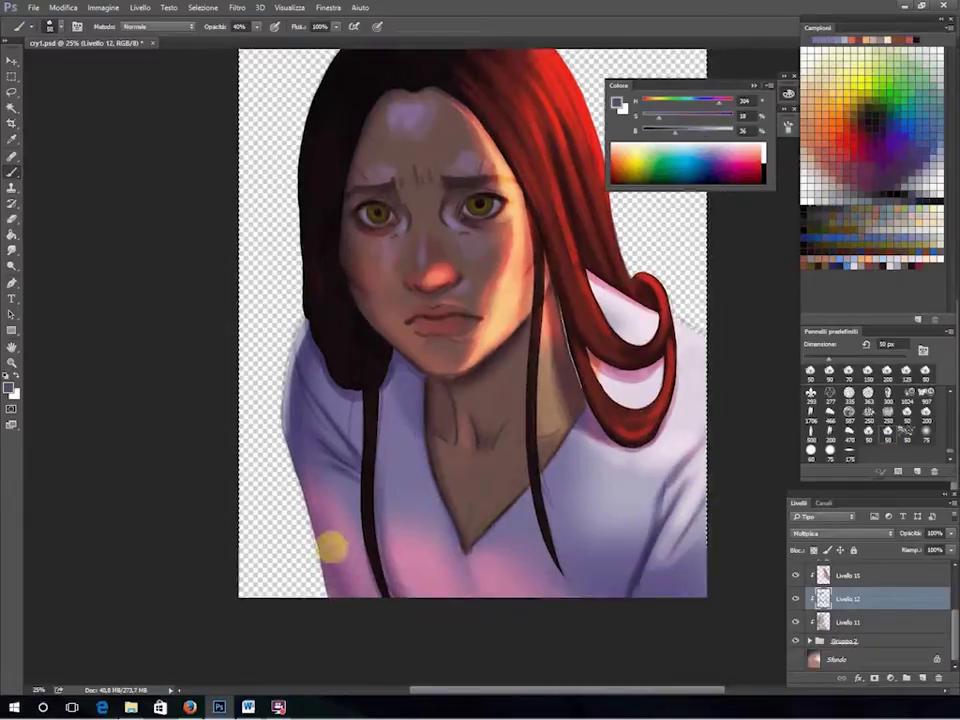
key("bracketright")
key("bracketright")
key("bracketright")
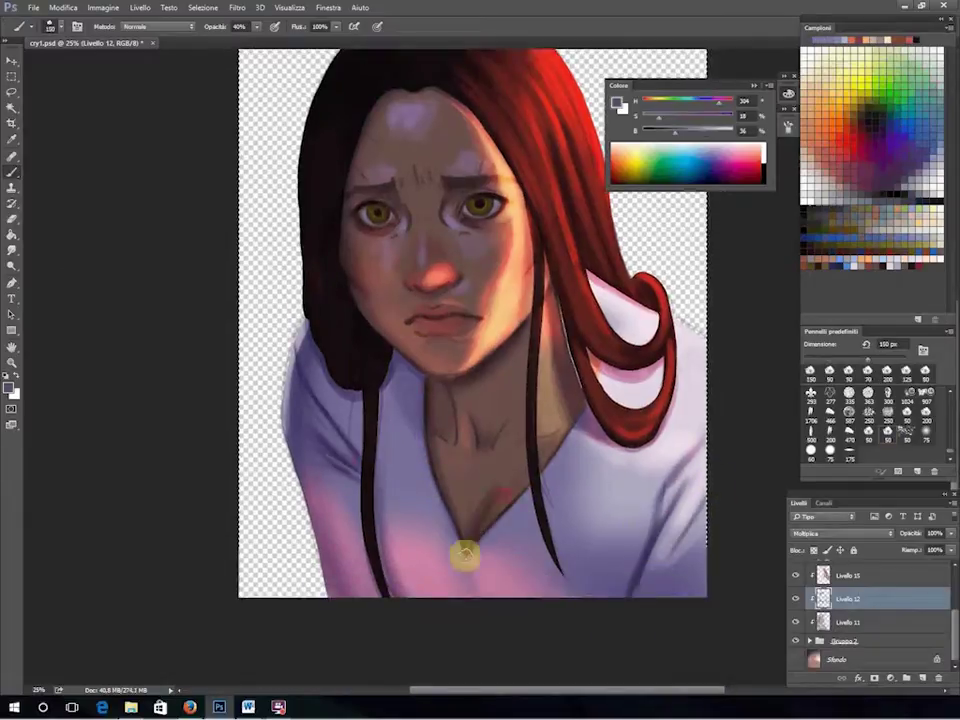
key("e")
scroll(917, 574, "up", 5)
left_click(843, 610)
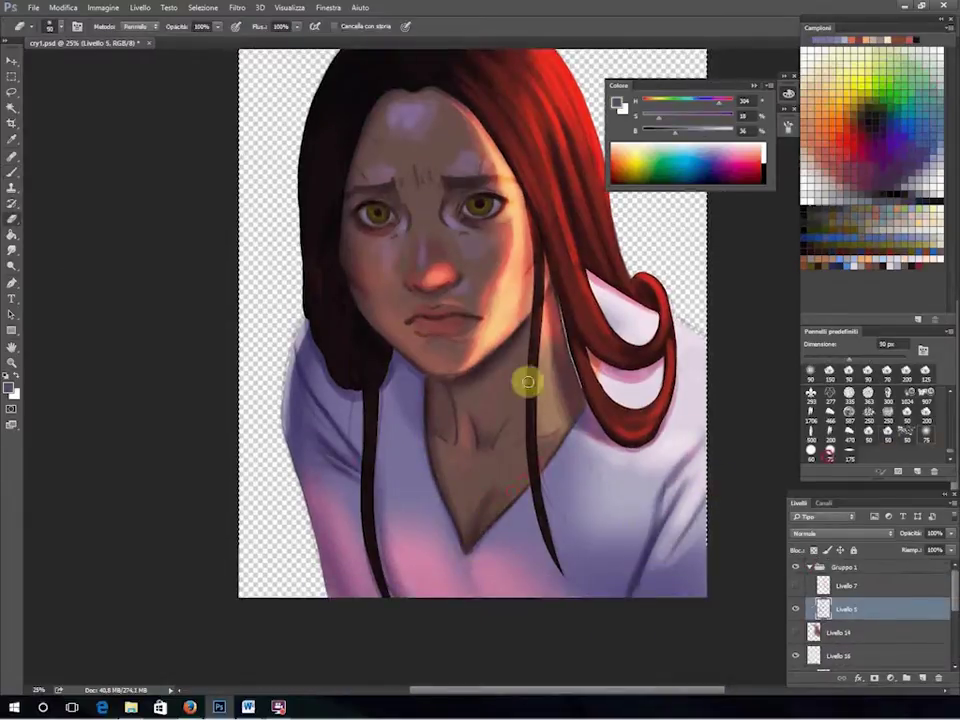
key("bracketleft")
key("bracketleft")
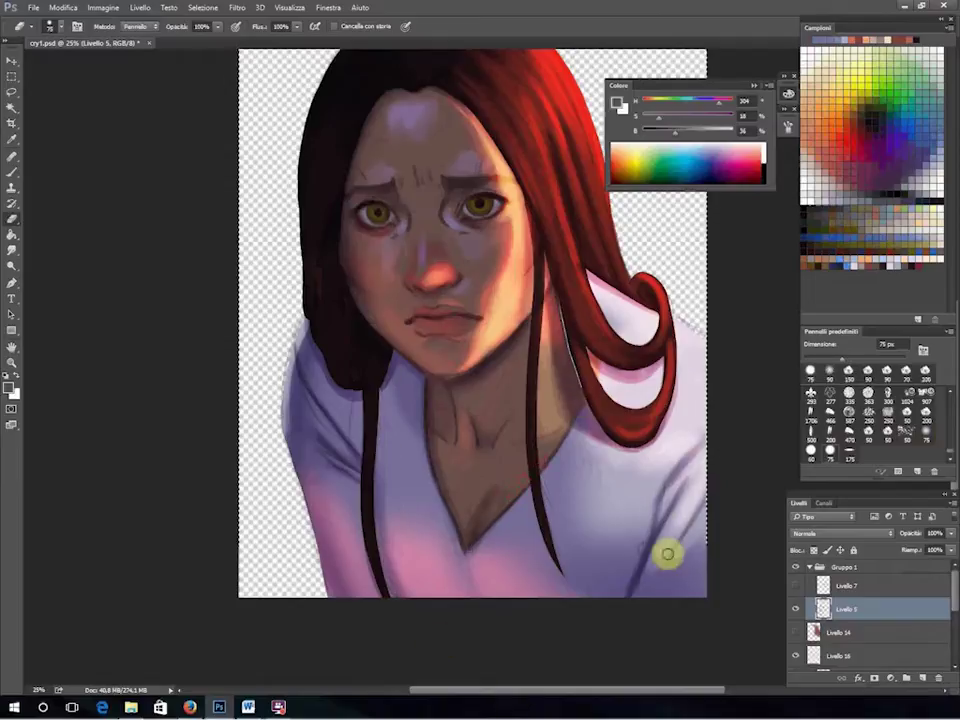
left_click_drag(330, 585, 285, 326)
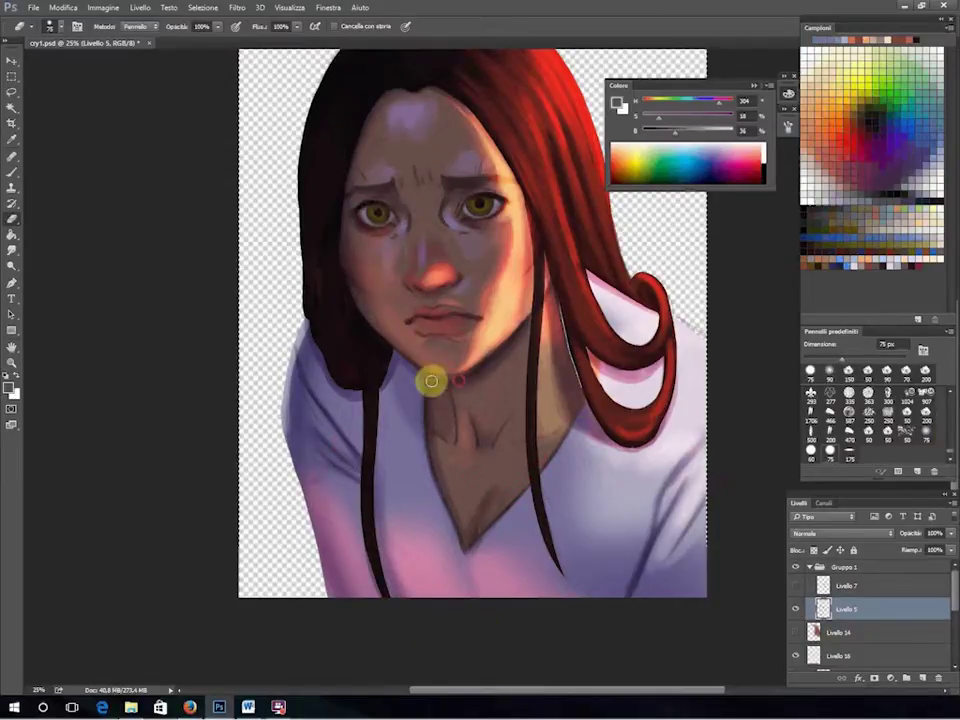
scroll(478, 514, "up", 3)
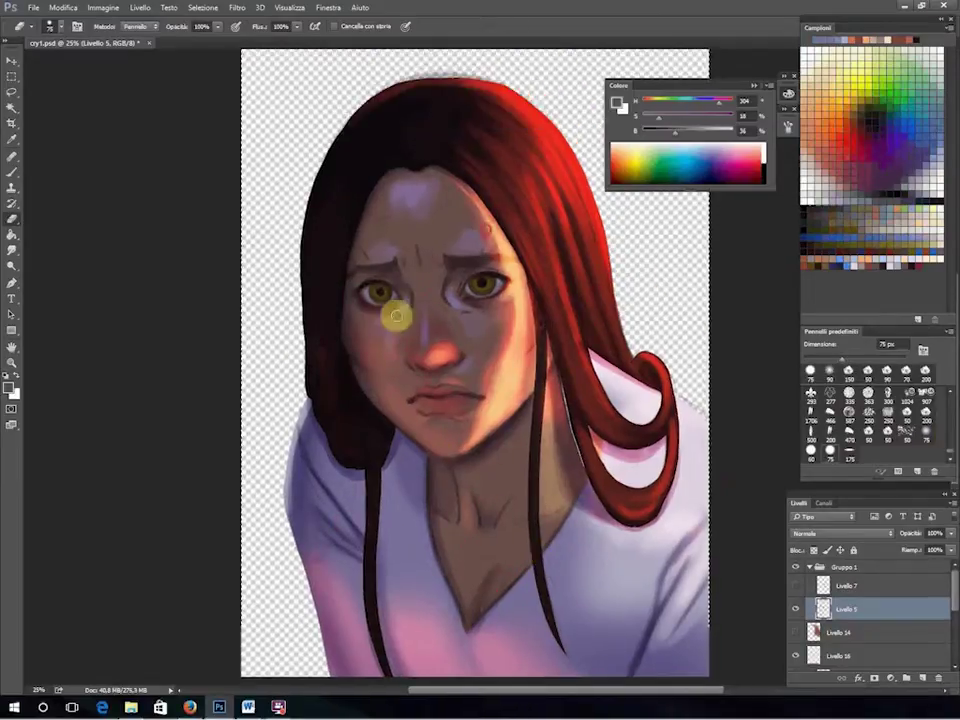
scroll(467, 639, "down", 2)
scroll(870, 620, "down", 3)
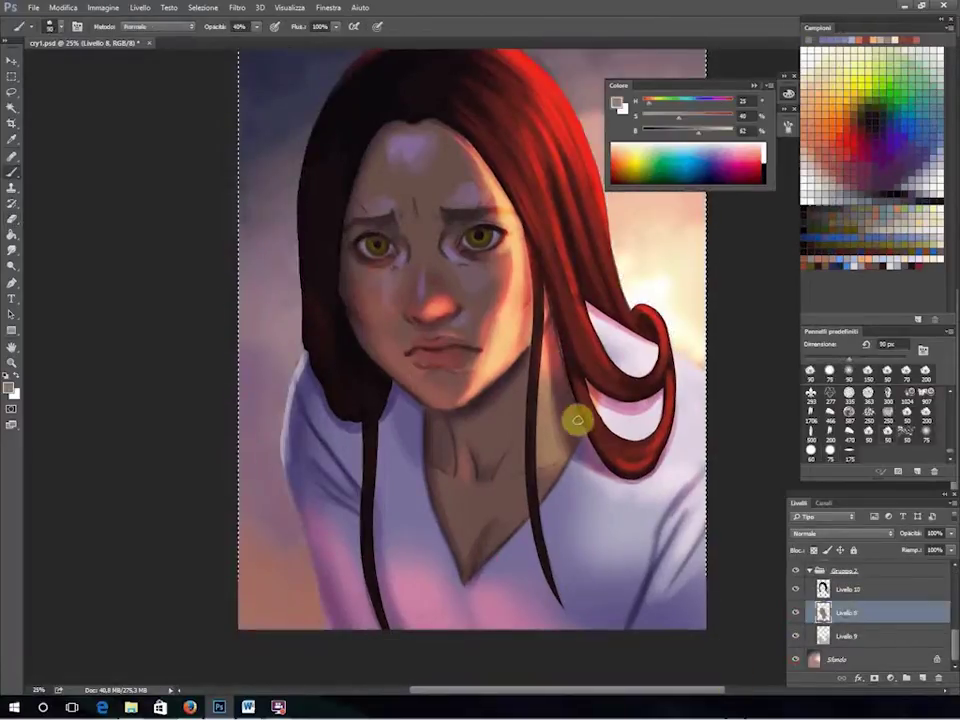
On Livello 12, add a soft glow beside the hair strand and darken the shirt's left shoulder shading.
scroll(943, 649, "up", 1)
left_click(792, 571)
key("e")
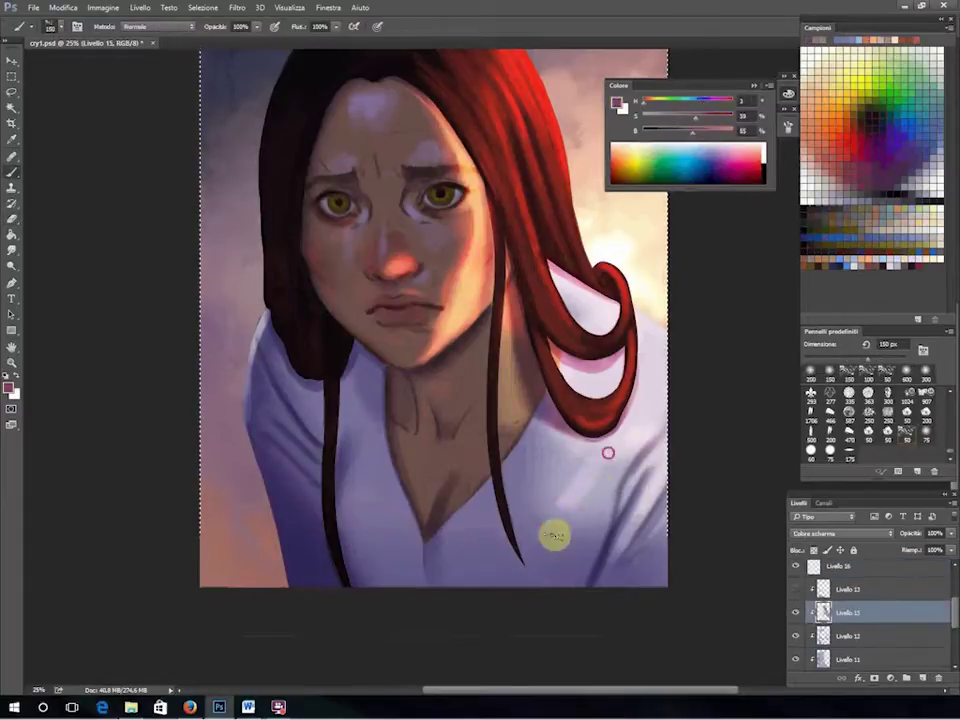
mouse_move(555, 535)
left_mouse_down()
mouse_move(520, 500)
mouse_move(524, 335)
left_mouse_up()
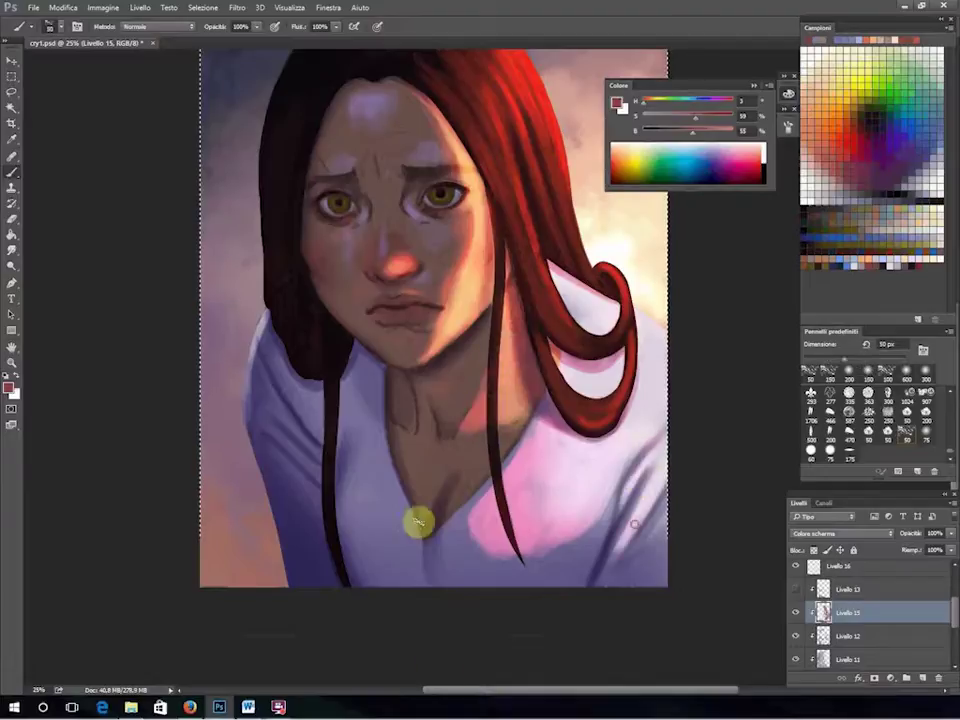
key("e")
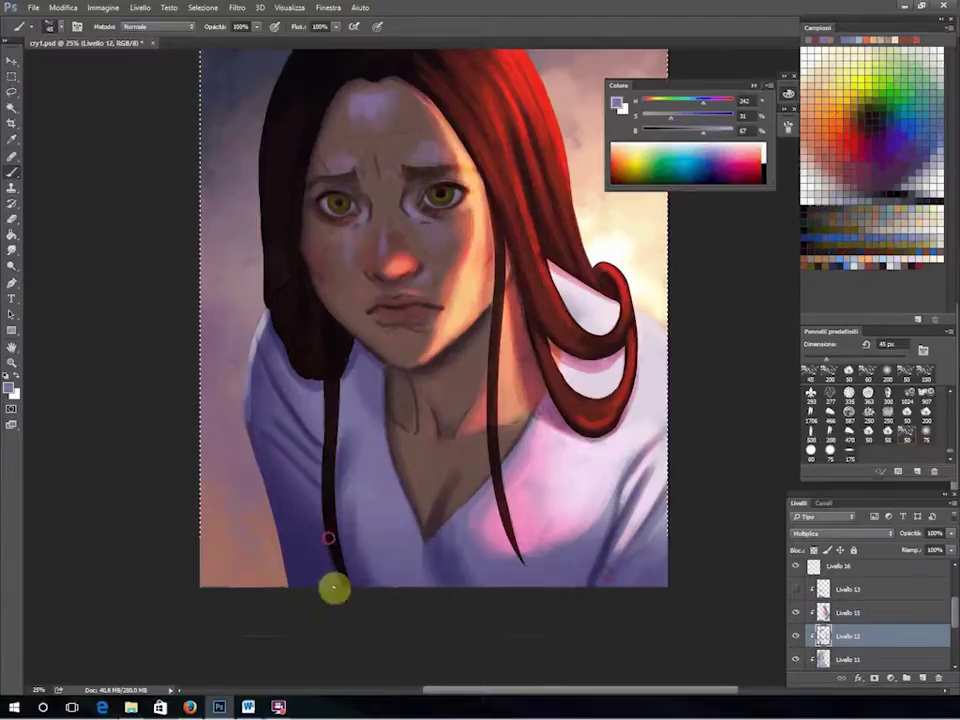
left_click_drag(696, 136, 668, 147)
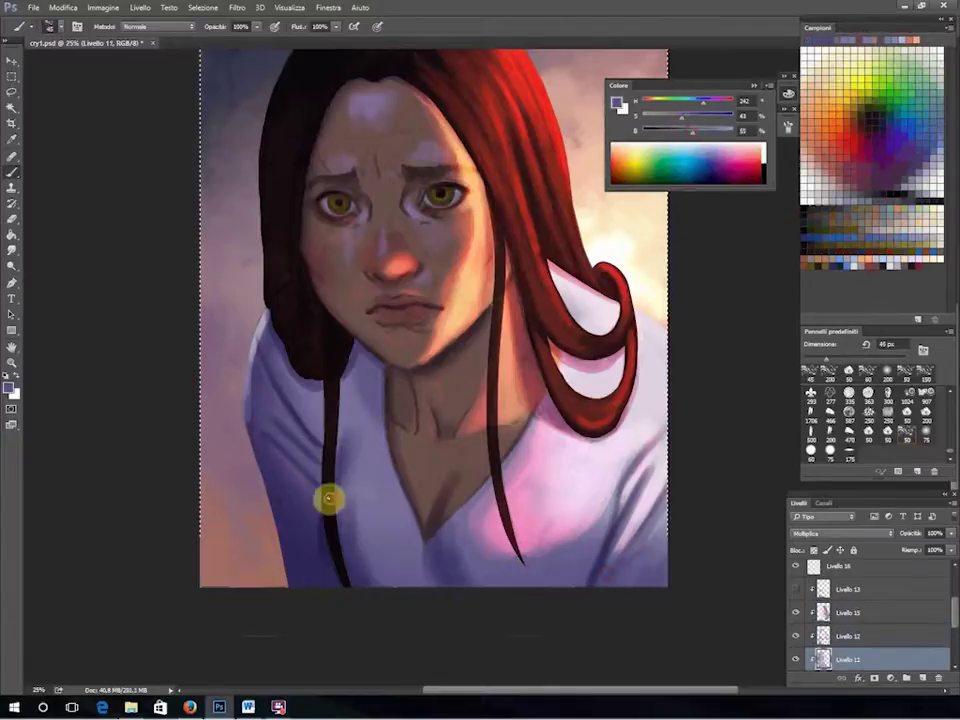
key("e")
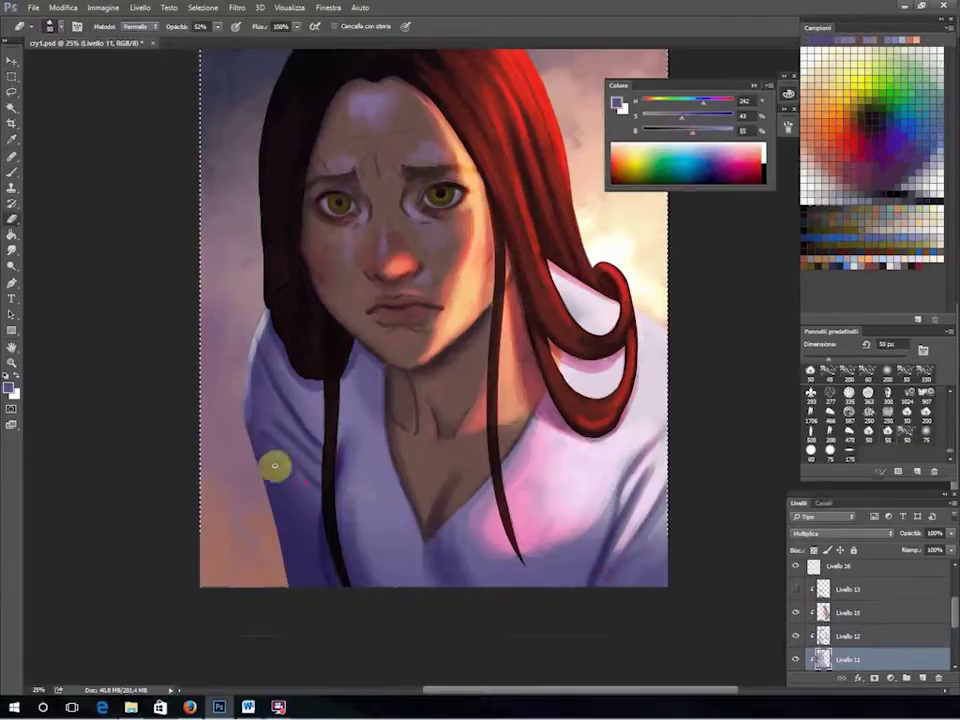
left_click_drag(231, 437, 300, 486)
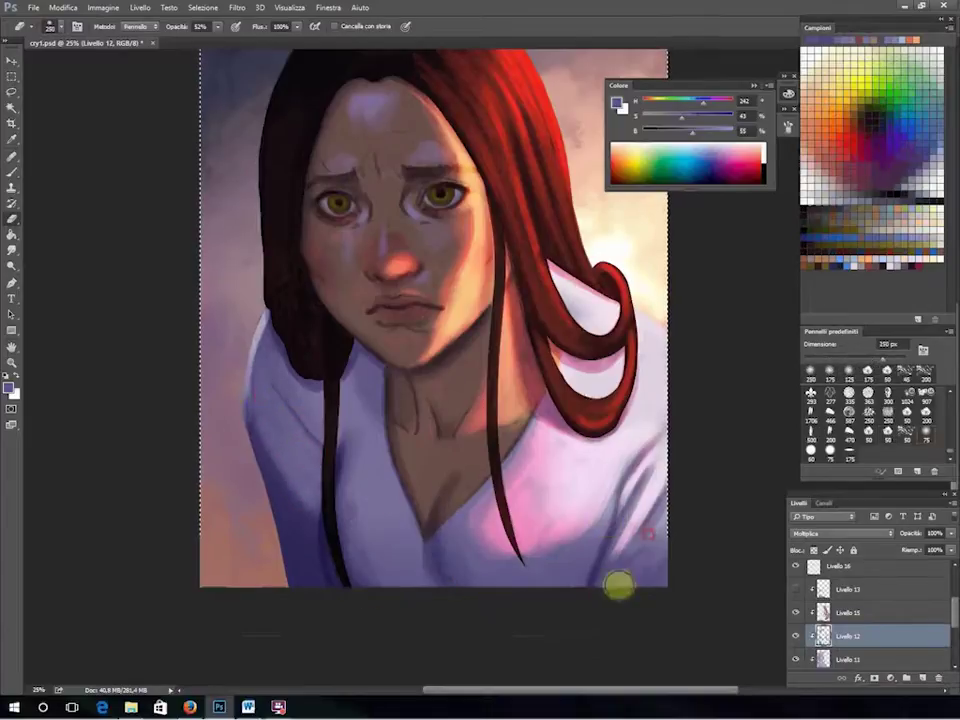
Paint purple over the hair and shoulder edge with a 125 px brush, then move onto Livello 11.
key("b")
key("bracketright")
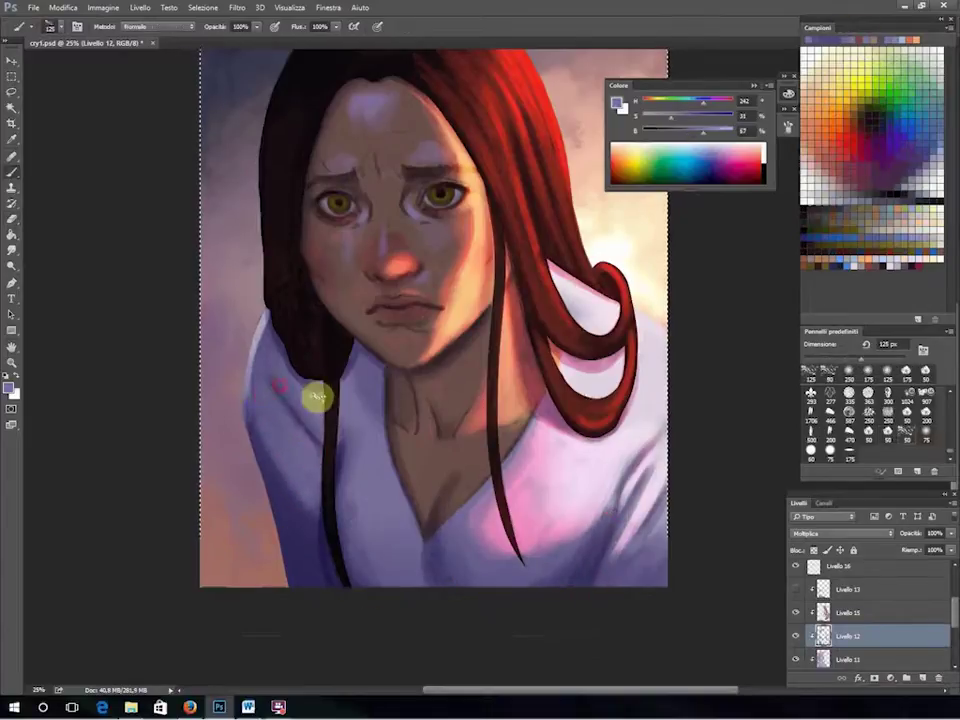
left_click_drag(270, 330, 262, 388)
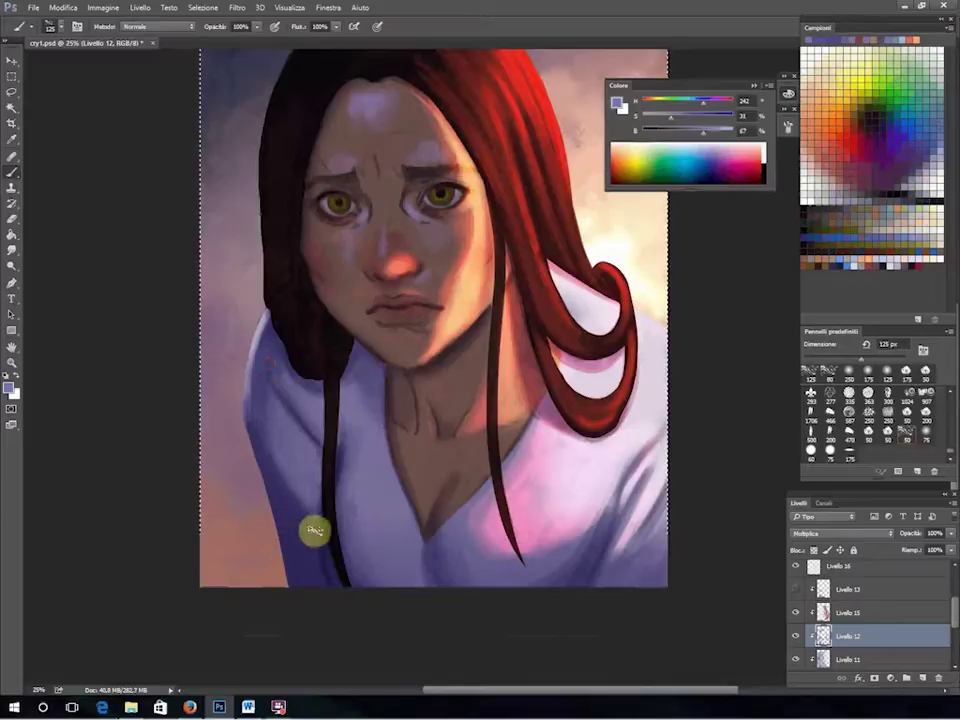
key("alt+bracketleft")
key("e")
scroll(821, 561, "down", 2)
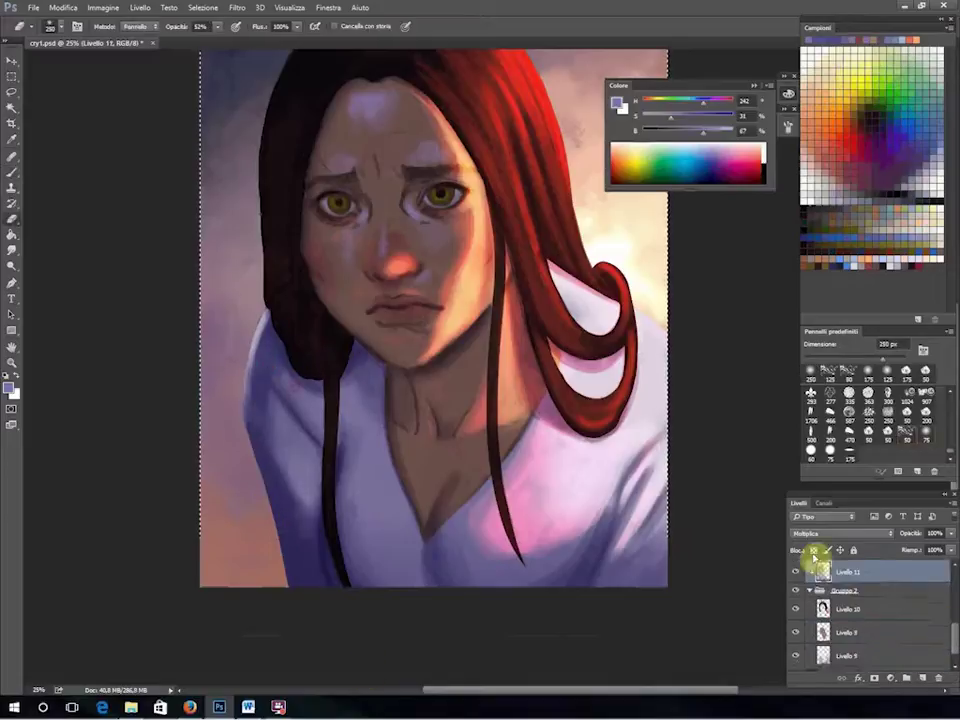
Sample a more saturated purple, shrink the brush to 45 px, and merge Livello 15 into Livello 11.
key("i")
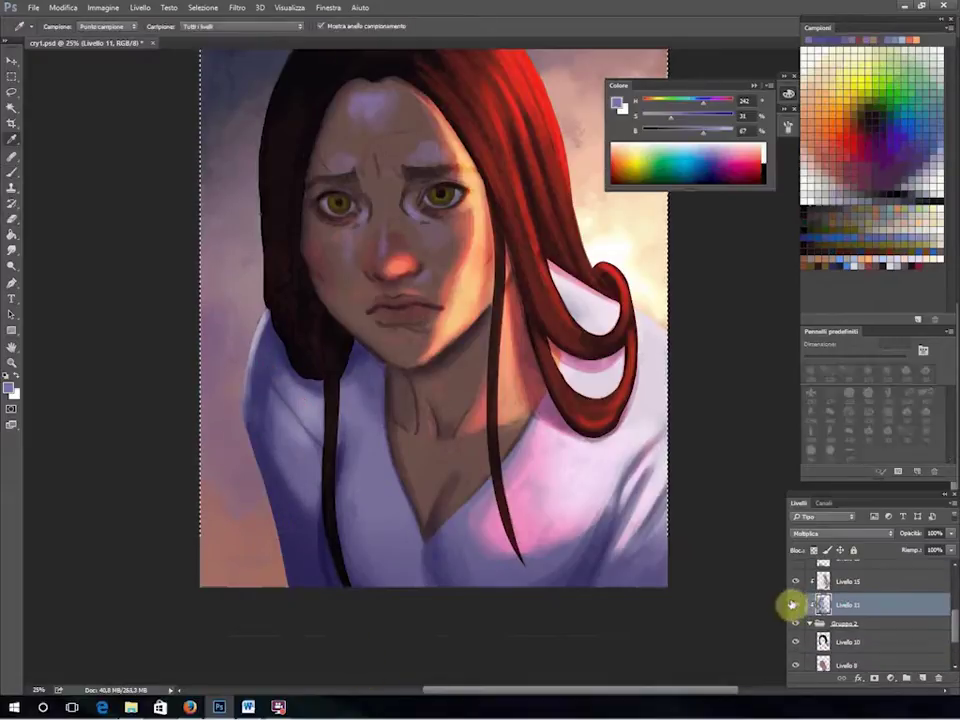
left_click(831, 37)
key("b")
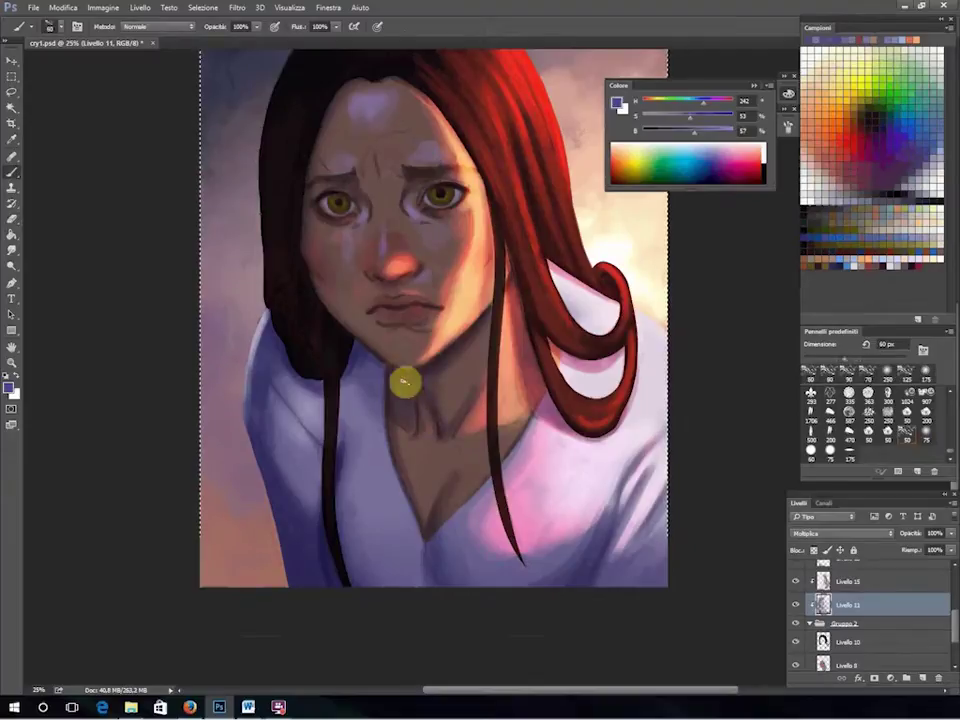
key("bracketleft")
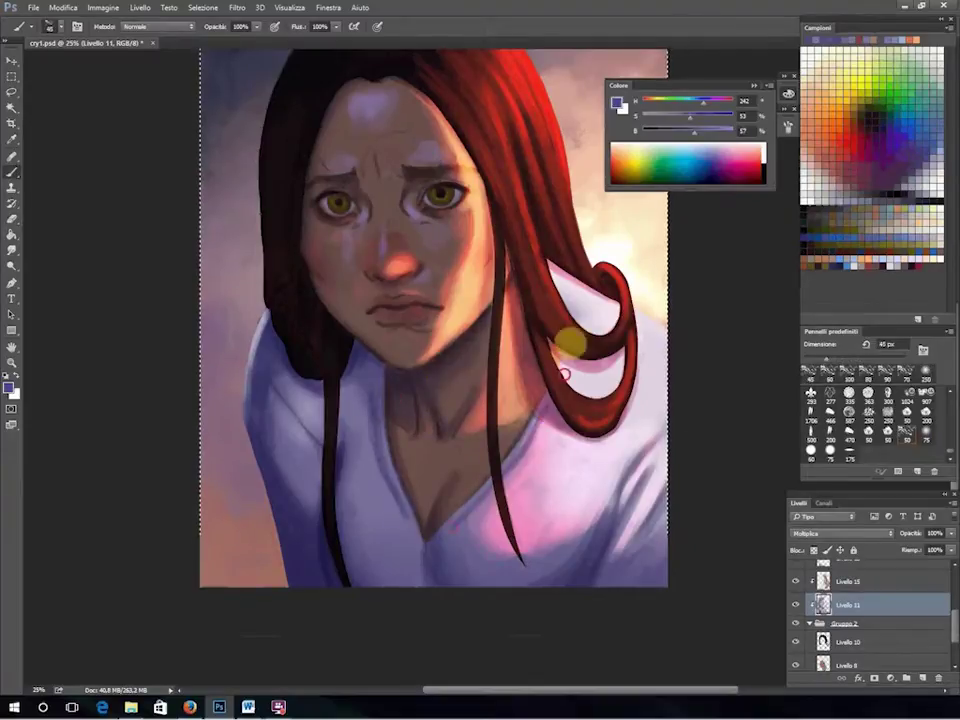
key("ctrl+alt+z")
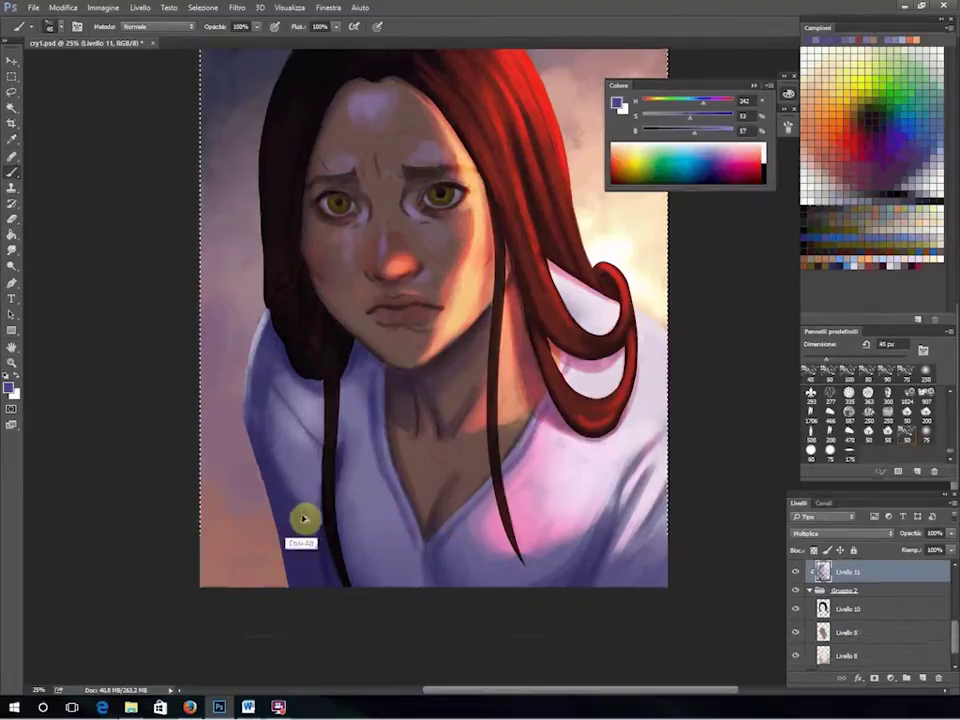
key("e")
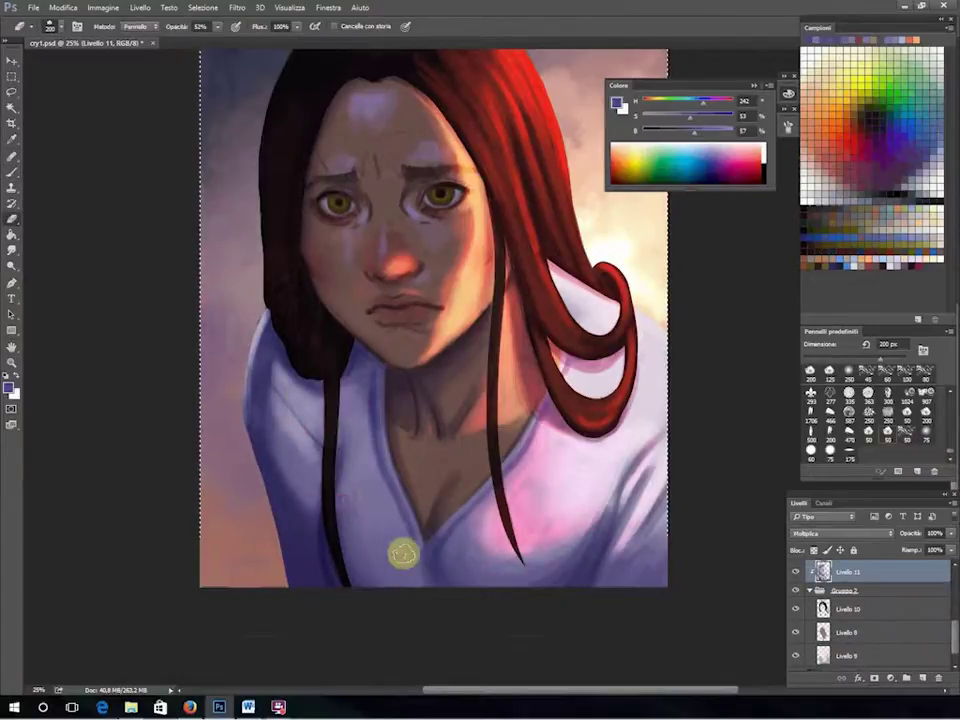
key("b")
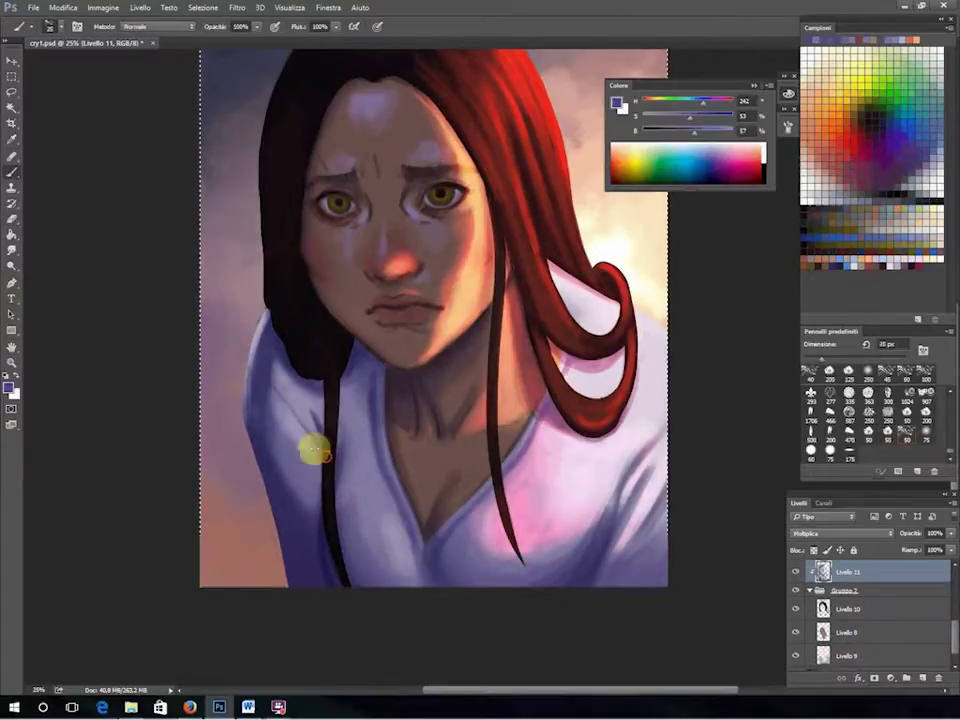
key("ctrl+plus")
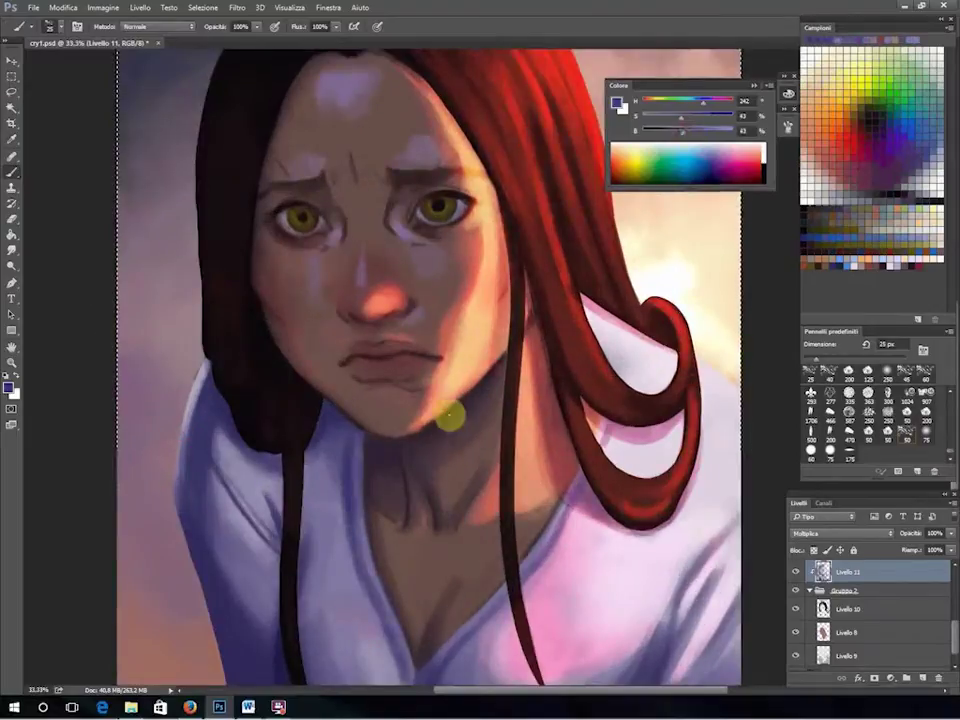
Refine the face shading with darker and light lavender purples at 125 px brush size.
left_click(882, 36)
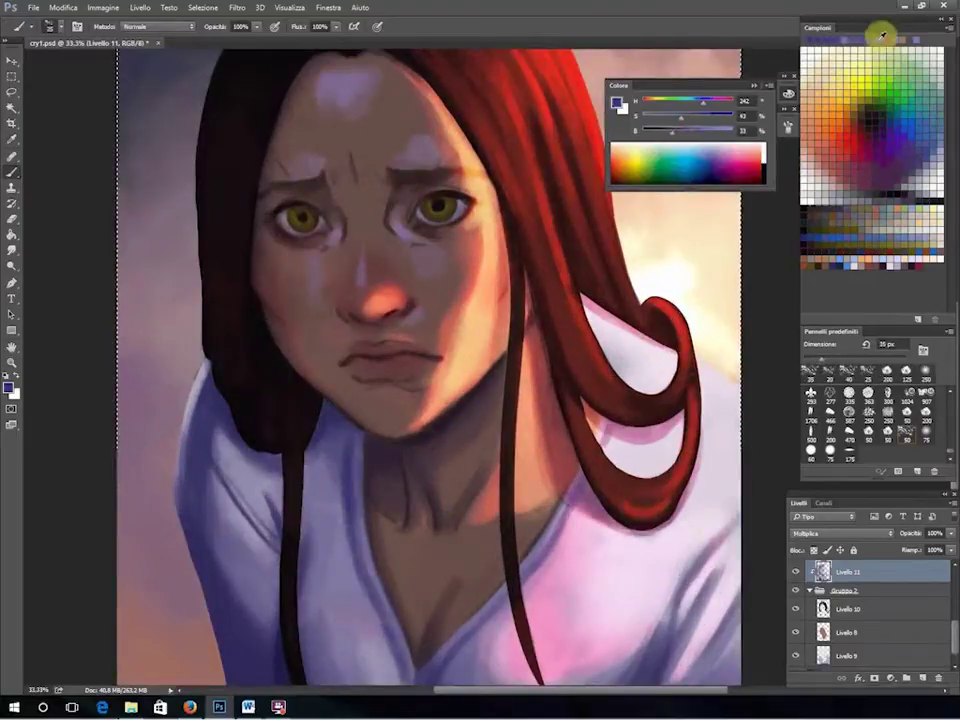
key("bracketright")
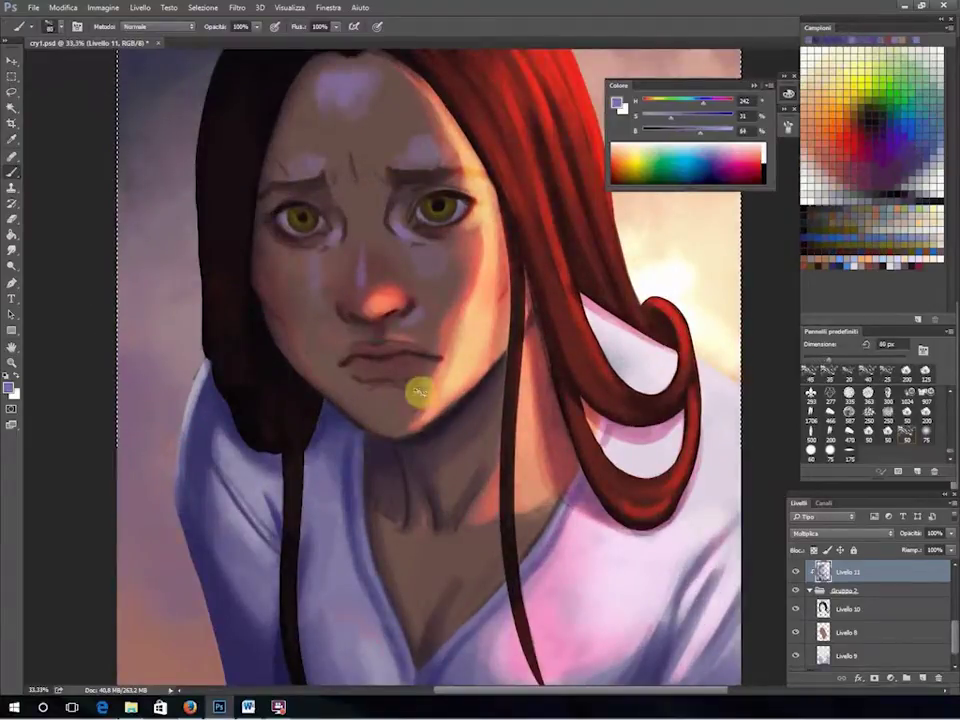
left_click_drag(831, 568, 814, 643)
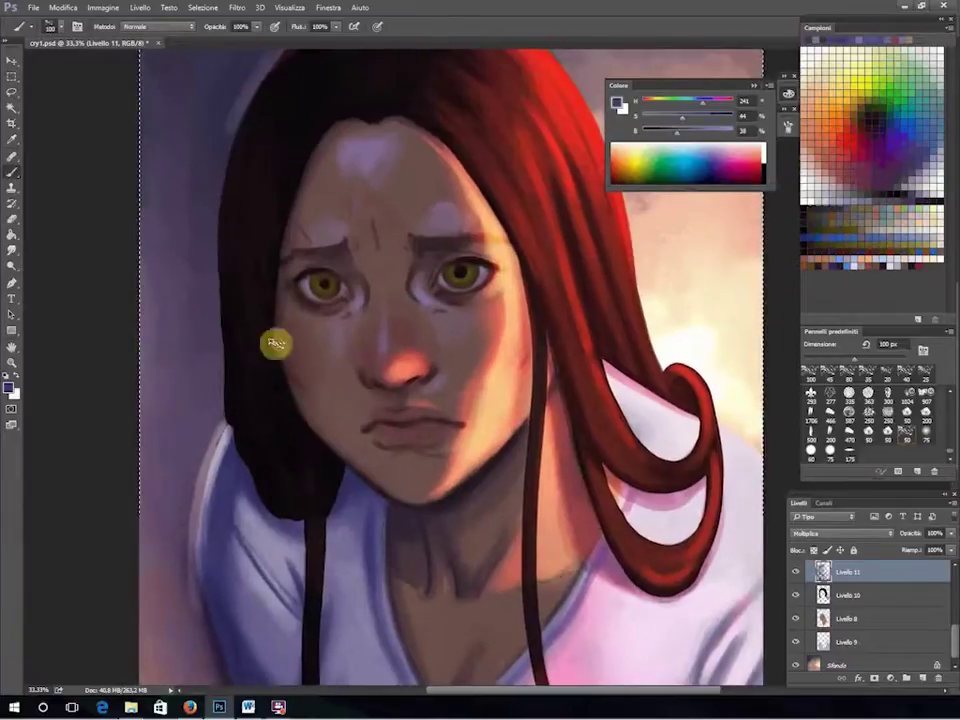
left_click(857, 36)
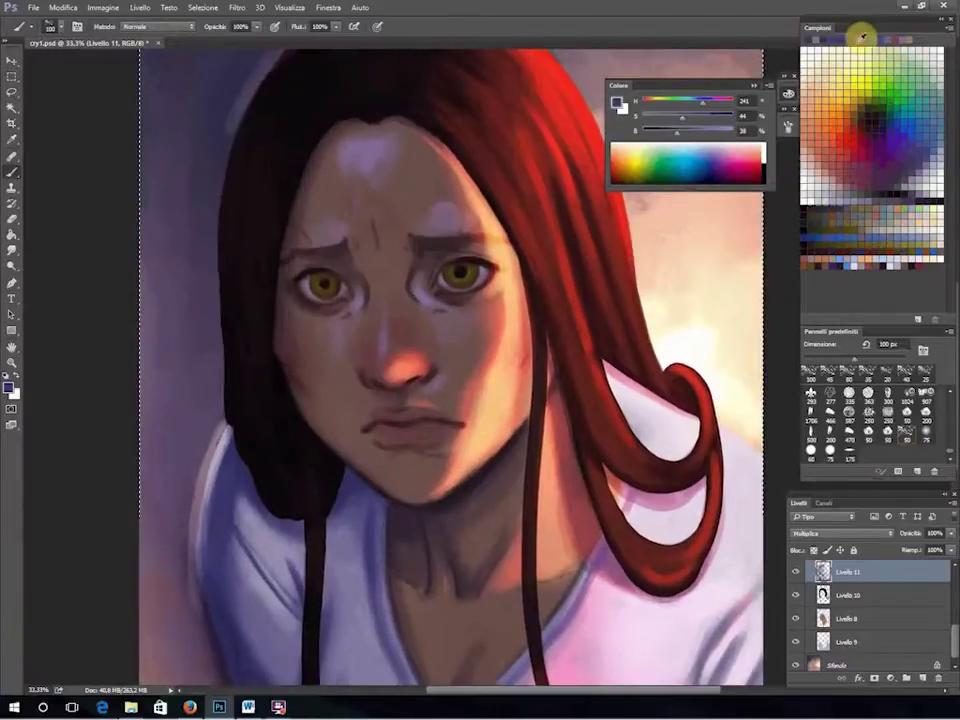
key("bracketright")
key("bracketright")
key("bracketright")
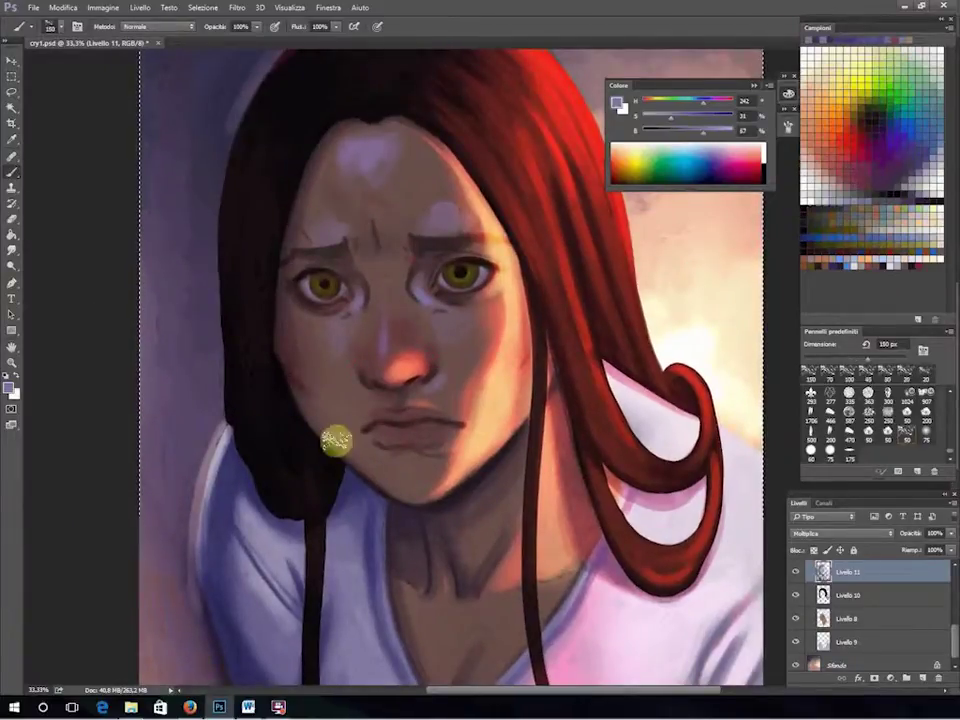
key("bracketright")
key("bracketright")
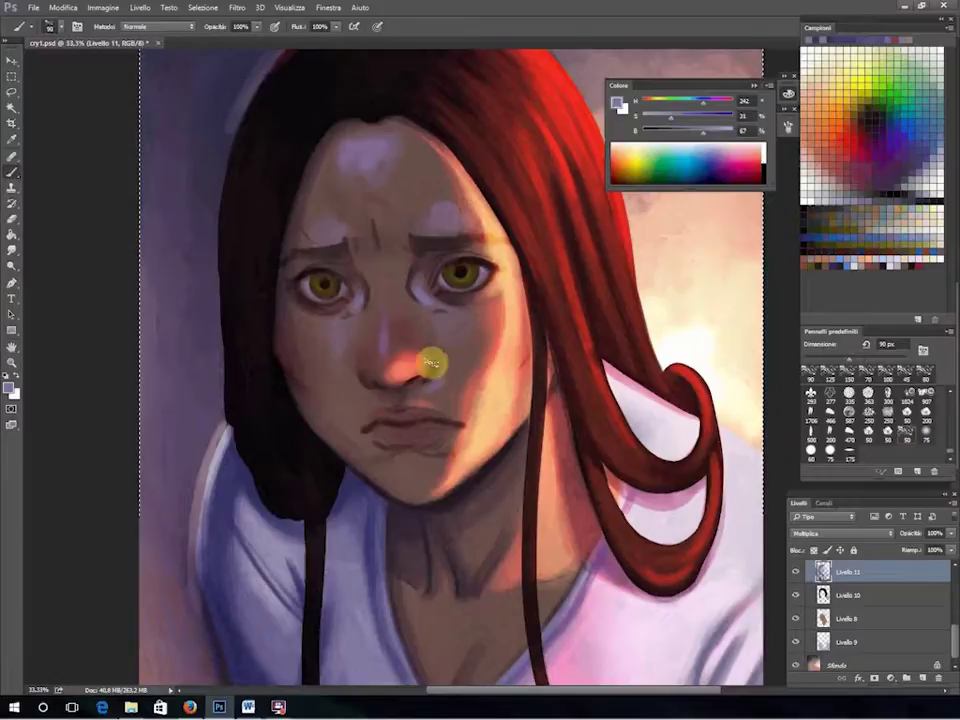
key("ctrl+minus")
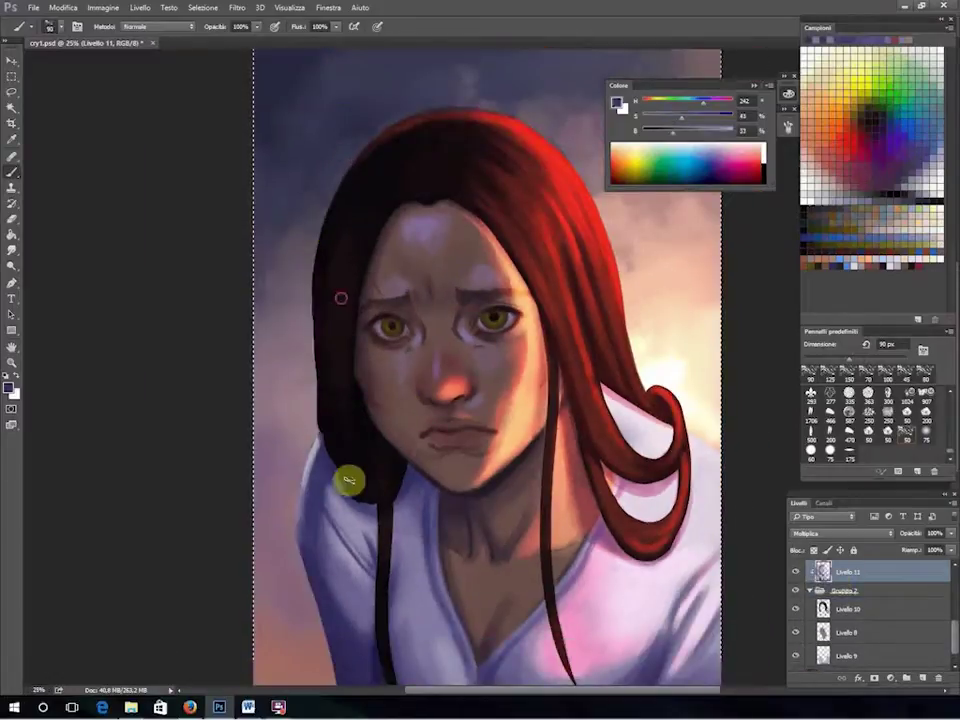
On Livello 16, resize the brush to 175 px and open Livello 5's blend mode options.
scroll(945, 589, "up", 3)
left_click(806, 628)
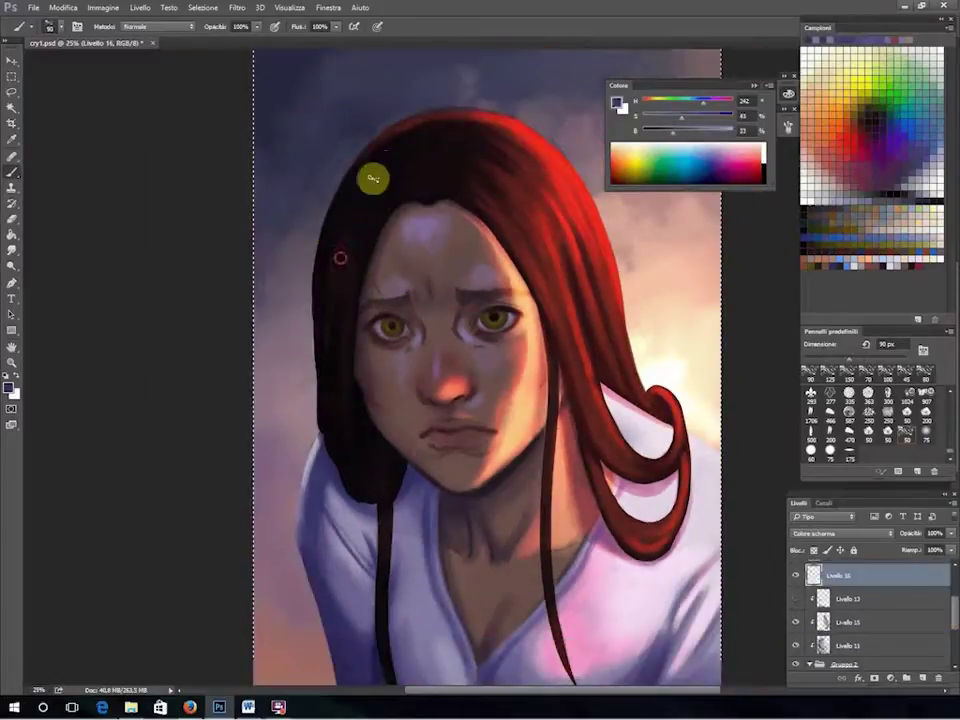
key("e")
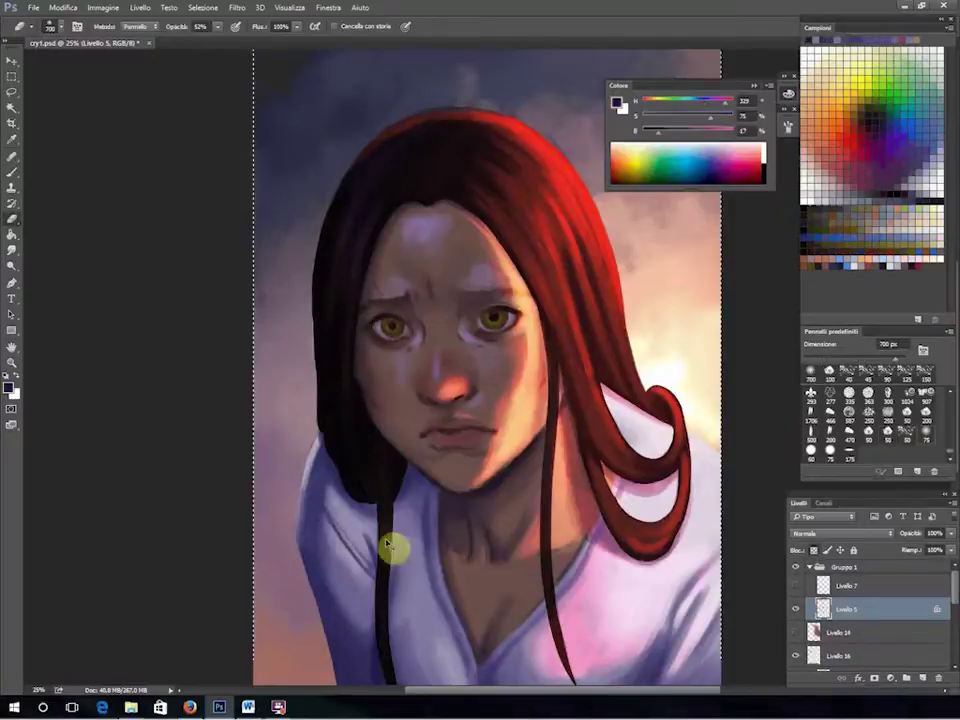
key("b")
key("ctrl+minus")
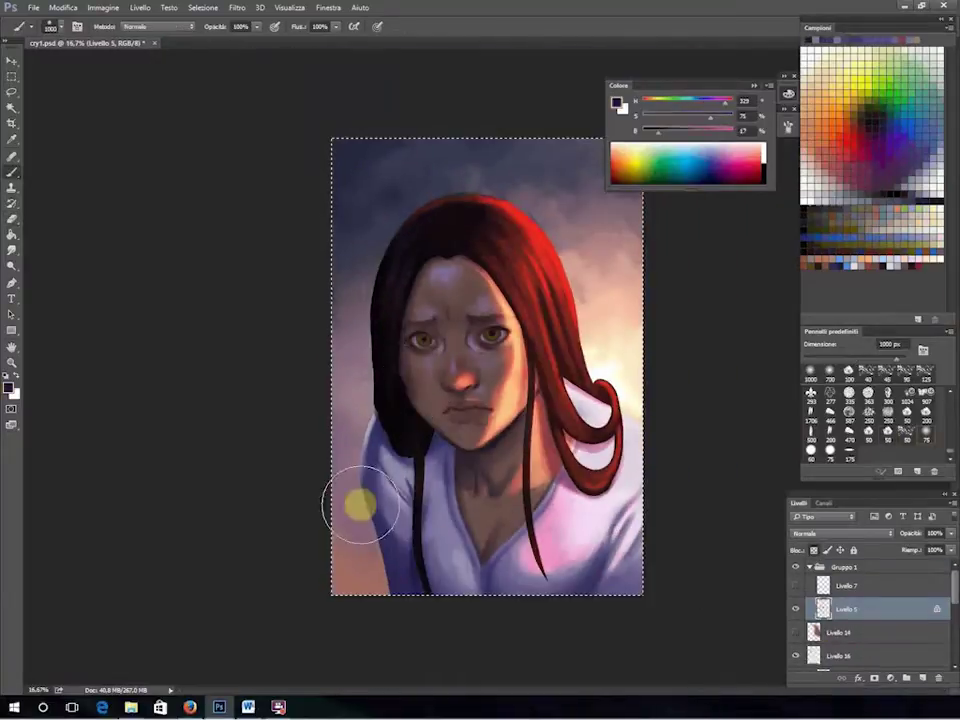
key("ctrl+plus")
key("ctrl+plus")
left_click_drag(379, 514, 422, 482)
key("bracketleft")
key("bracketleft")
key("bracketleft")
key("bracketleft")
key("bracketleft")
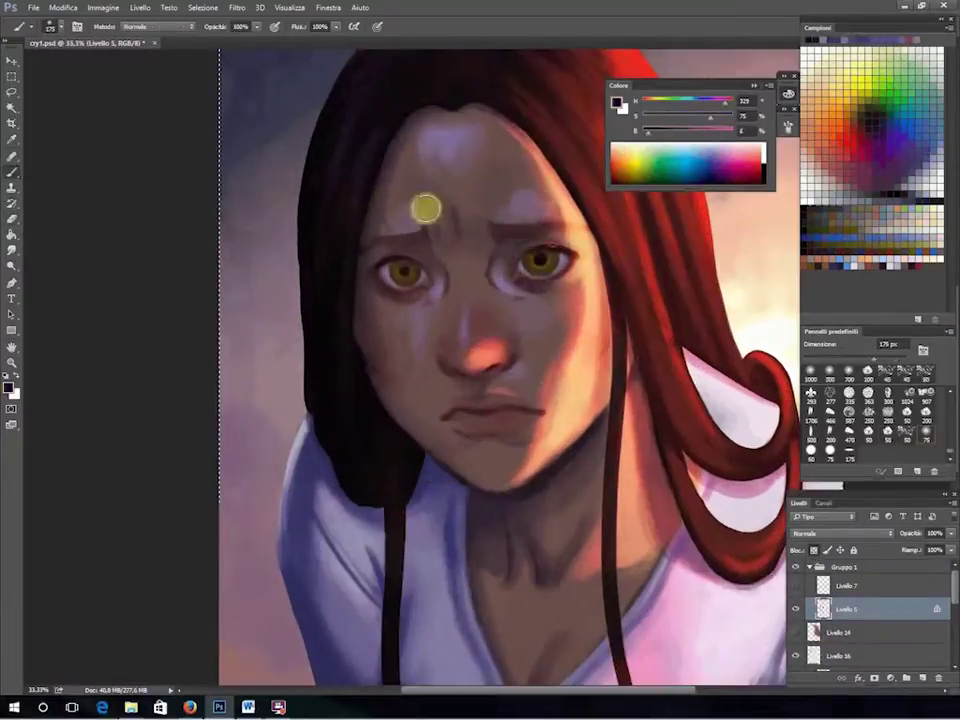
key("ctrl+minus")
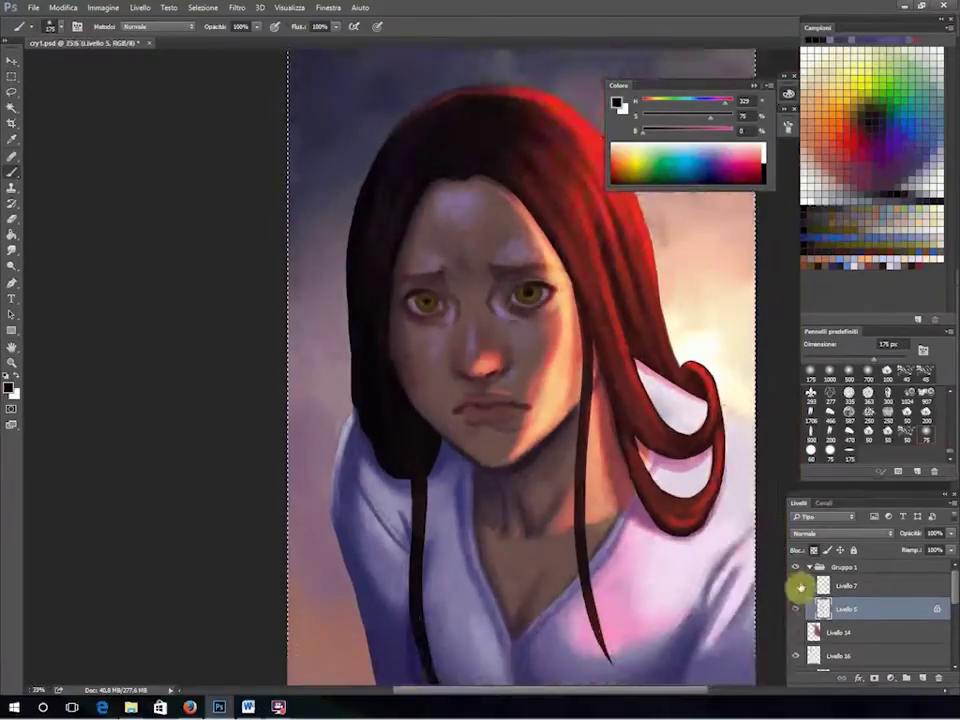
key("ctrl+minus")
left_click(850, 533)
Set Livello 5 to Sovrapponi blending and sample dark reddish-brown tones from the face.
left_click(800, 385)
key("ctrl+plus")
key("ctrl+plus")
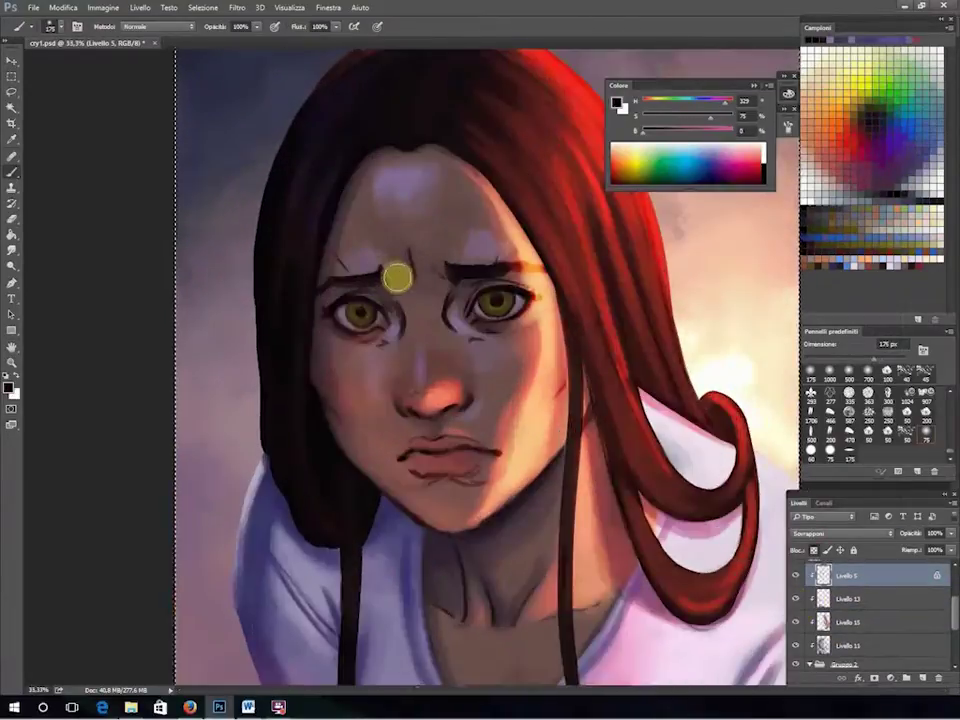
key("bracketright")
left_click(554, 375, "alt")
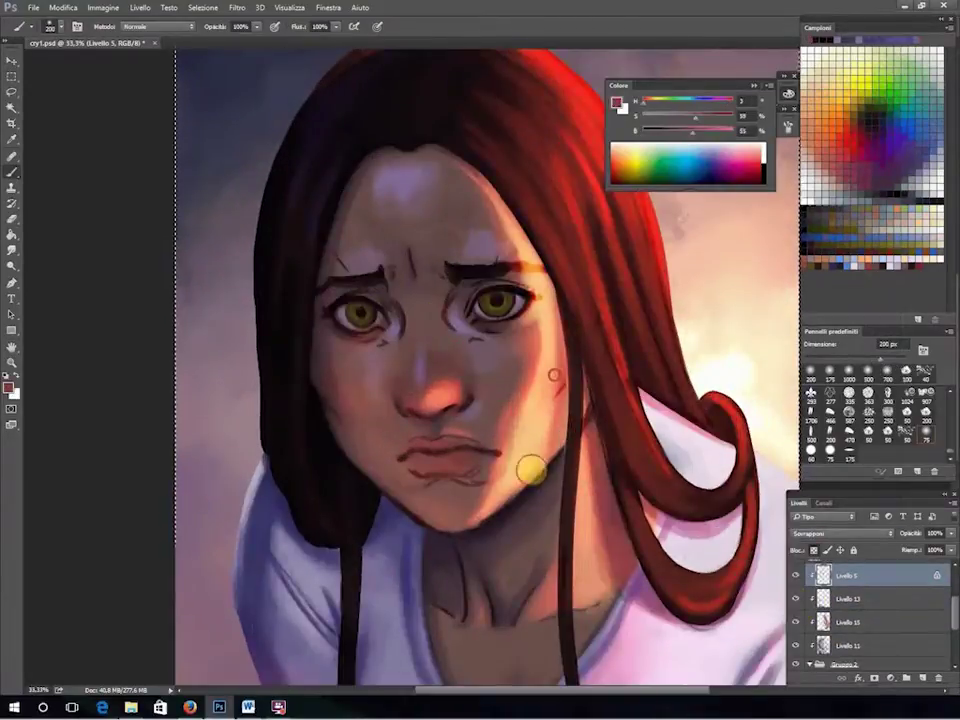
left_click(476, 615, "alt")
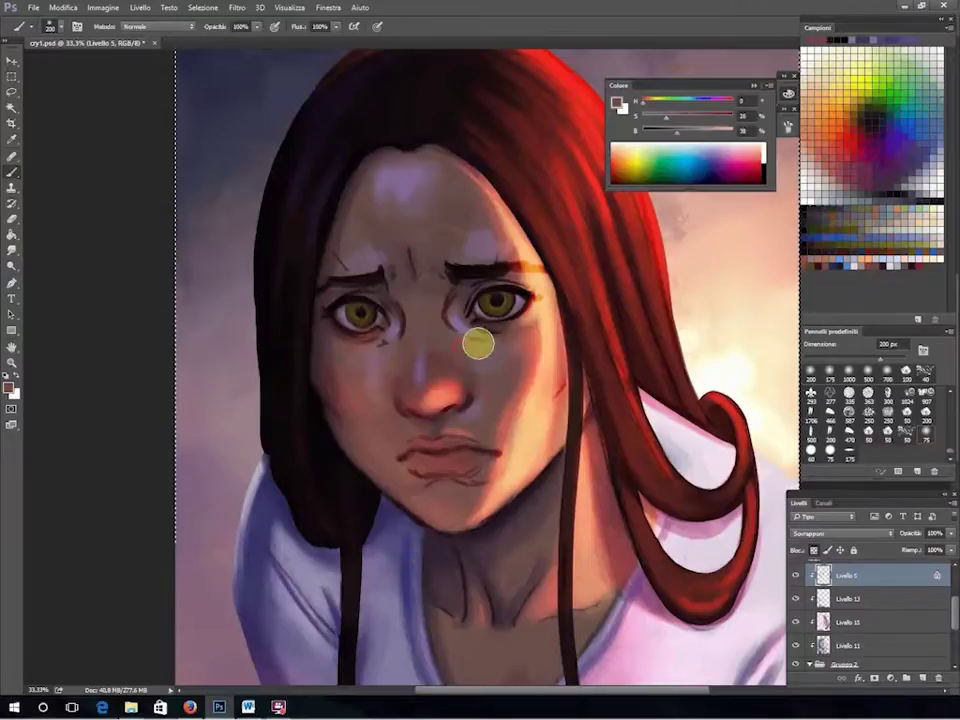
Resize the eraser to 150 px and save the painting as cry1b.psd.
key("e")
key("ctrl+minus")
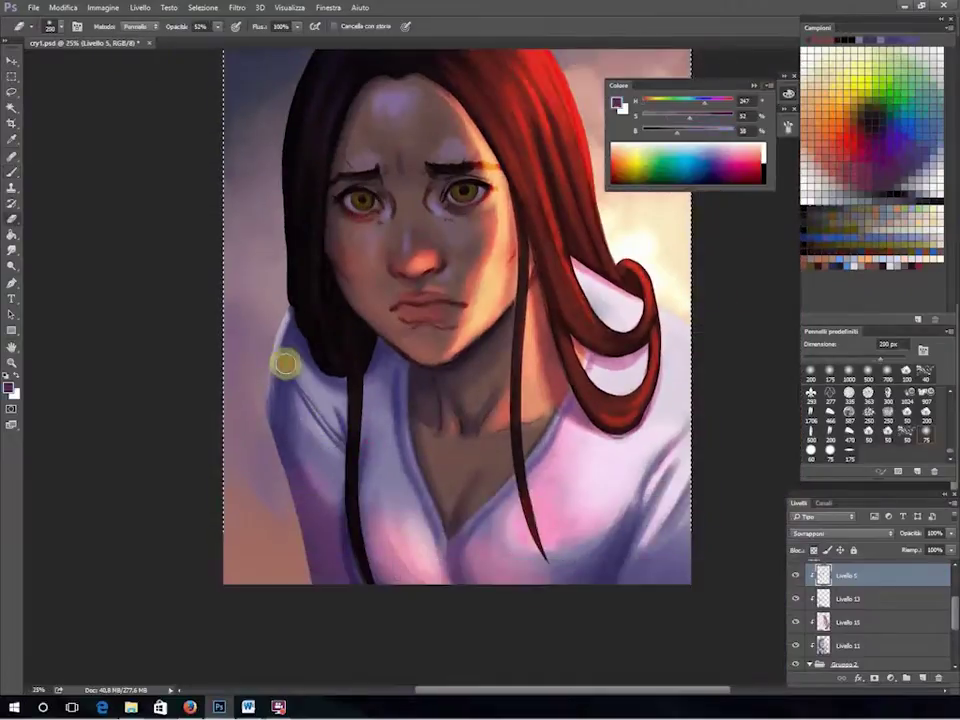
key("bracketleft")
scroll(531, 372, "up", 3)
key("ctrl+plus")
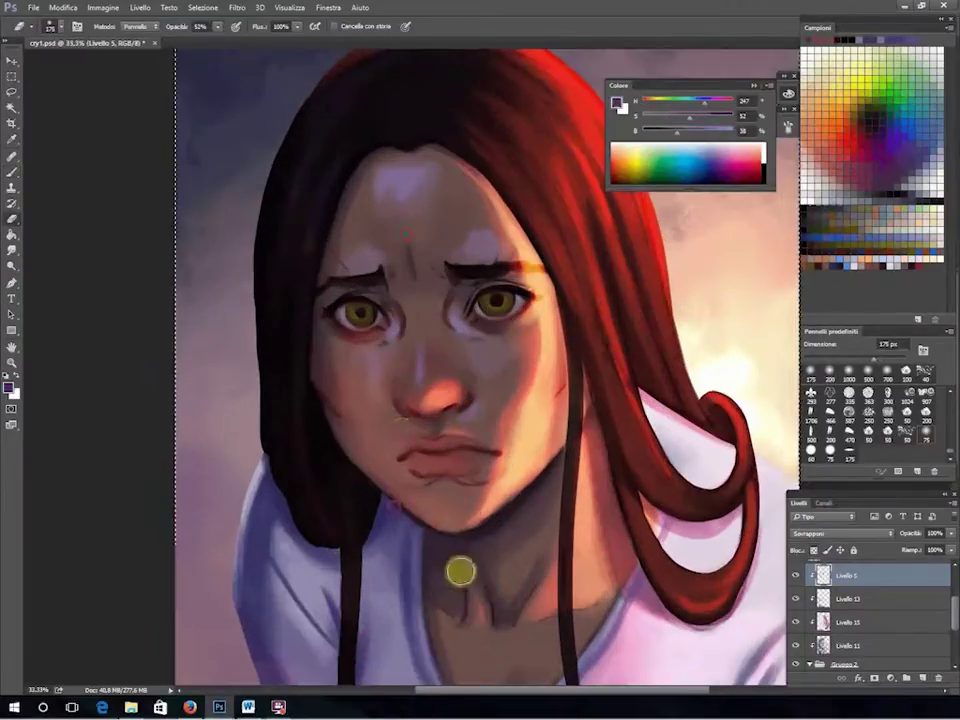
key("bracketleft")
key("b")
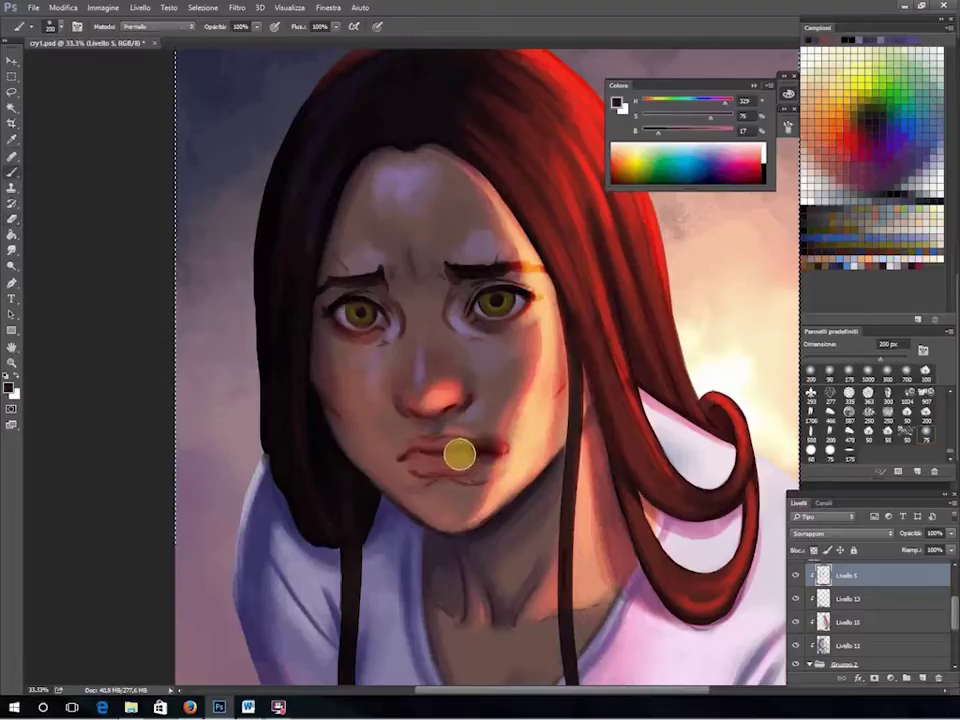
key("ctrl+shift+s")
key("Return")
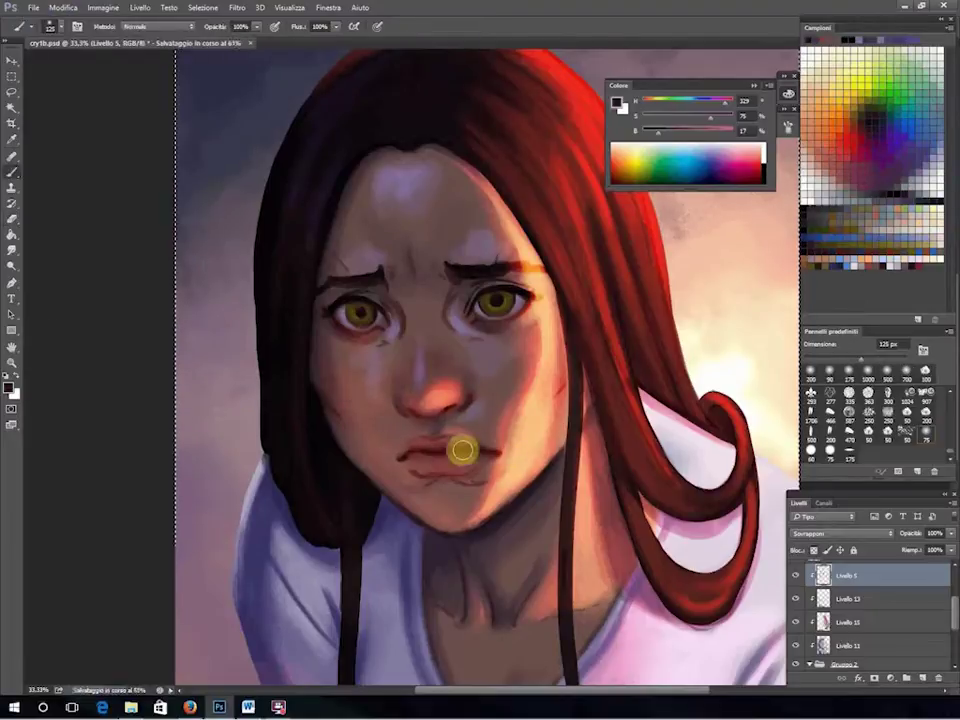
Sample the lips' dark red at 125 px, erase on Livello 15, and smudge on Livello 11.
key("bracketleft")
key("bracketleft")
key("bracketleft")
left_click(439, 455, "alt")
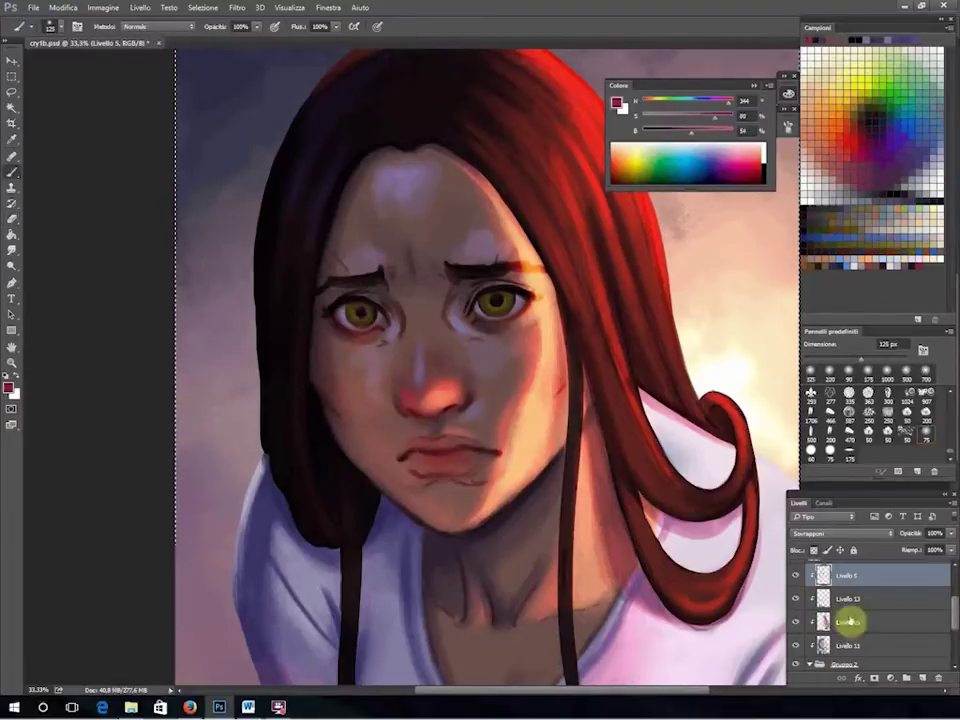
left_click(848, 622)
key("e")
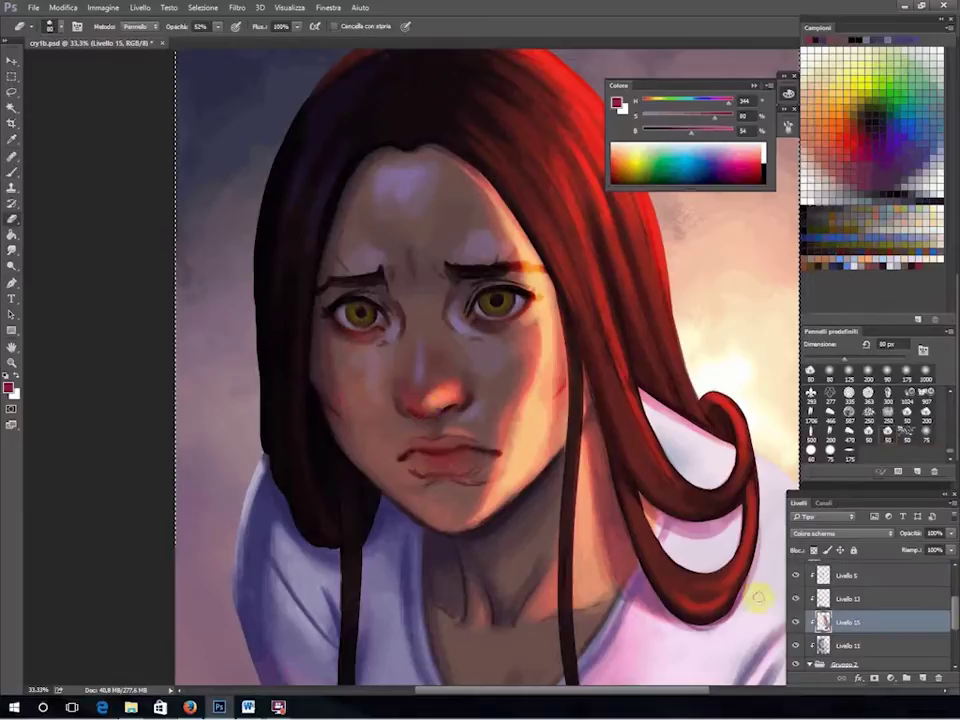
key("alt+bracketleft")
key("r")
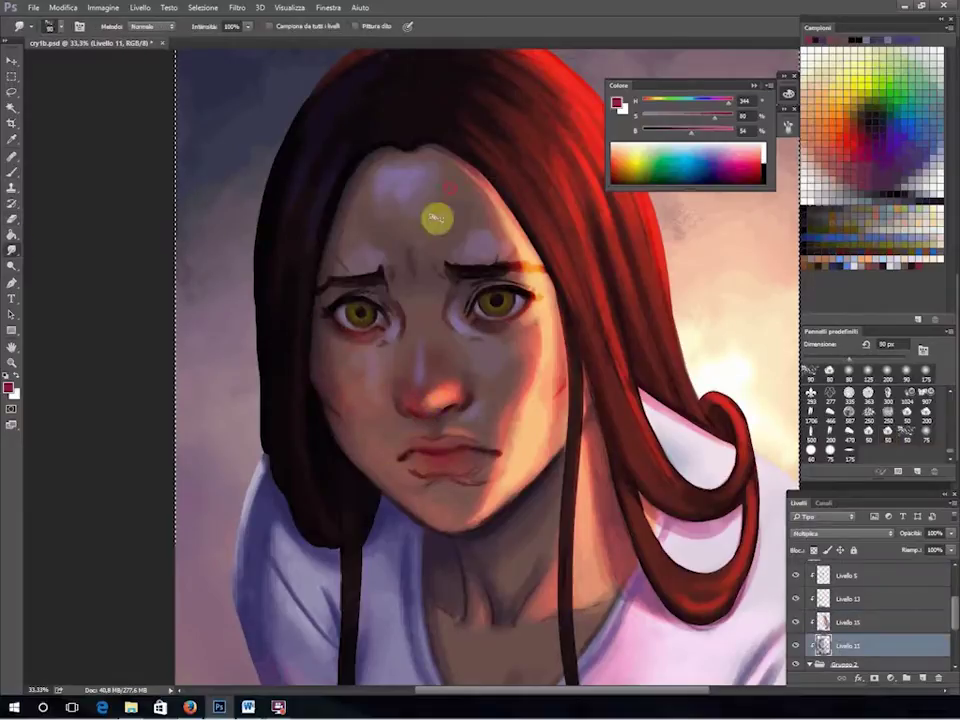
scroll(494, 573, "down", 3)
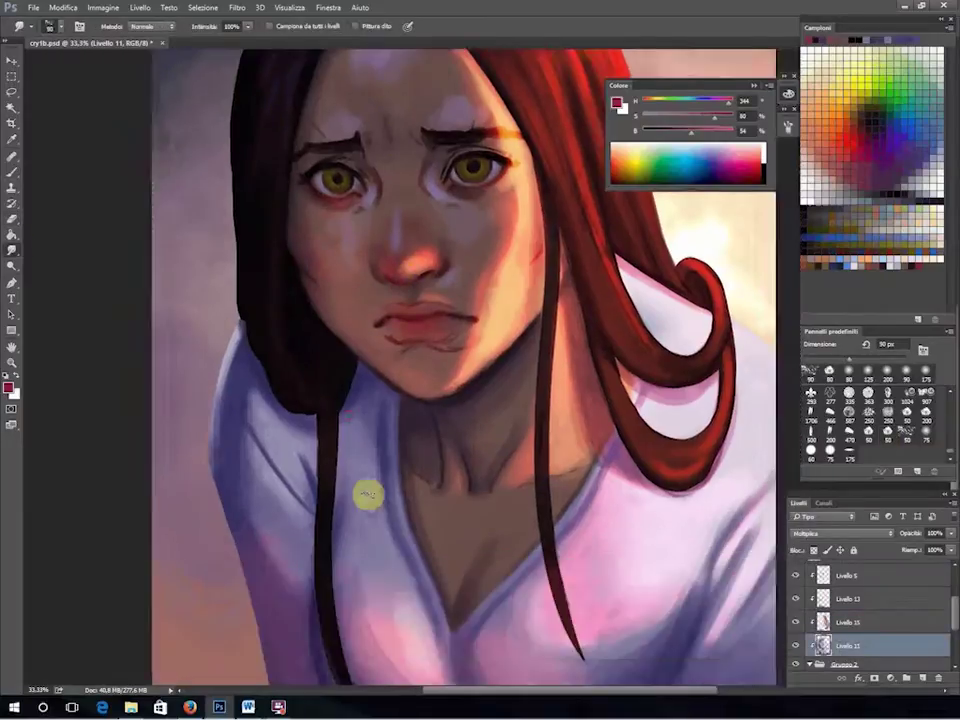
scroll(368, 495, "up", 1)
Toggle Livello 15 to compare the face, then add new layer Livello 17 above Livello 16.
key("ctrl+minus")
left_click(794, 622)
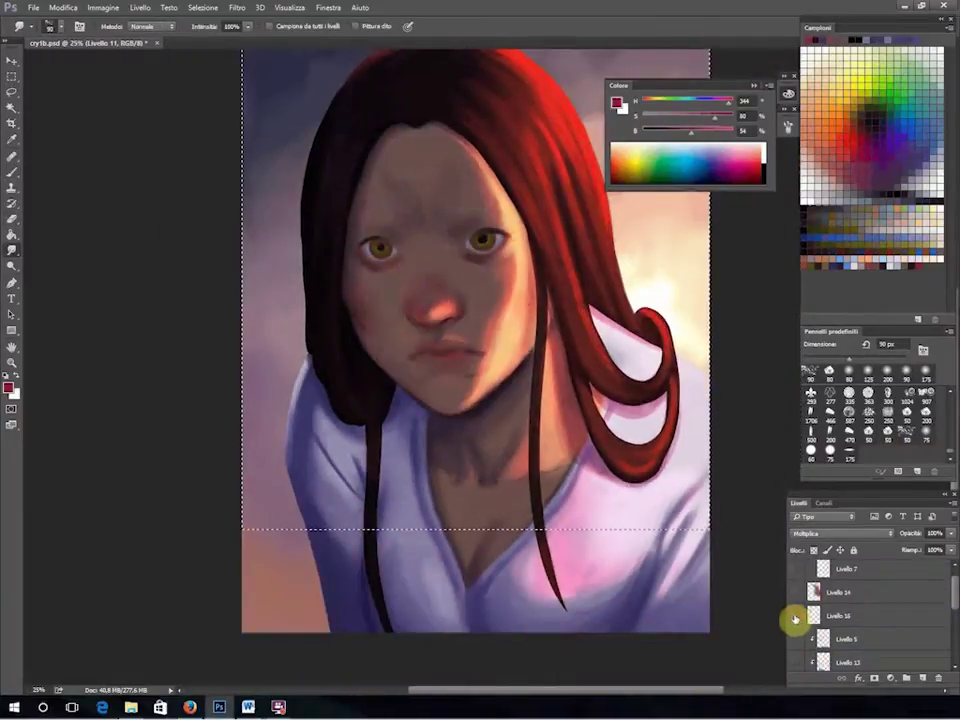
key("b")
left_click(610, 156)
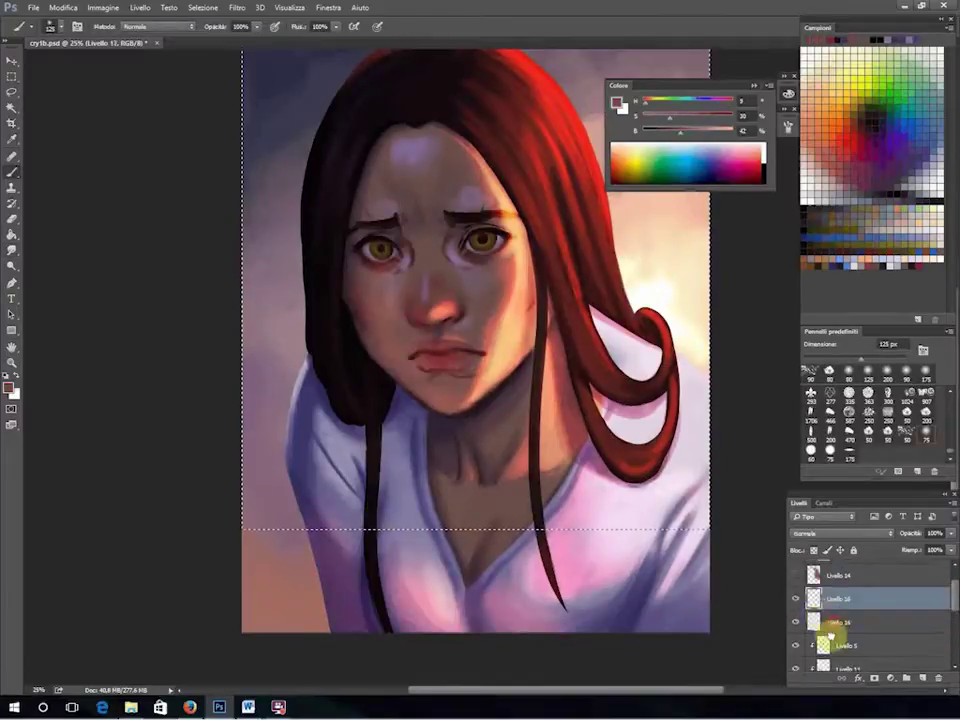
left_click(826, 570)
scroll(577, 381, "up", 1)
scroll(577, 381, "up", 1)
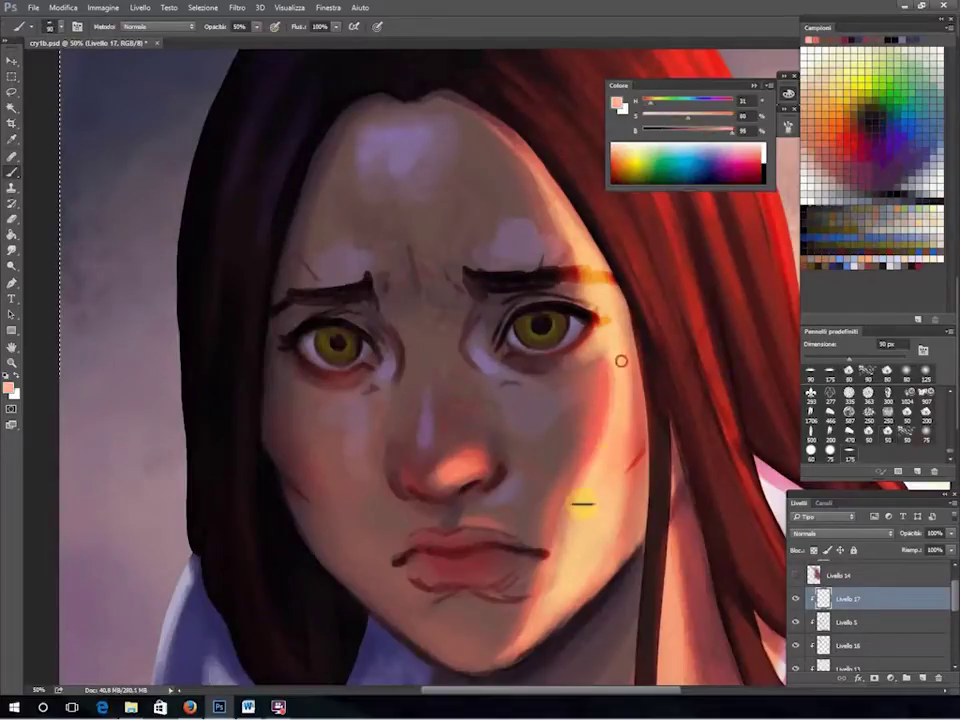
scroll(583, 503, "down", 1)
Magic Wand select the face area on Livello 8.
left_click(840, 659)
key("w")
left_click(447, 462)
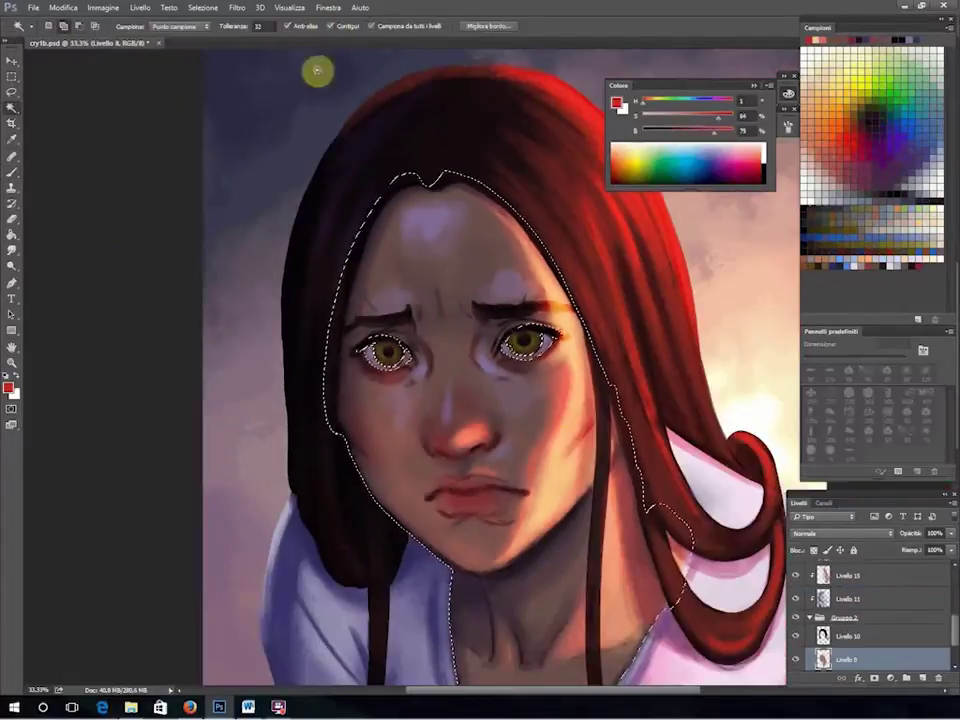
left_click(796, 659, "alt")
left_click(453, 453)
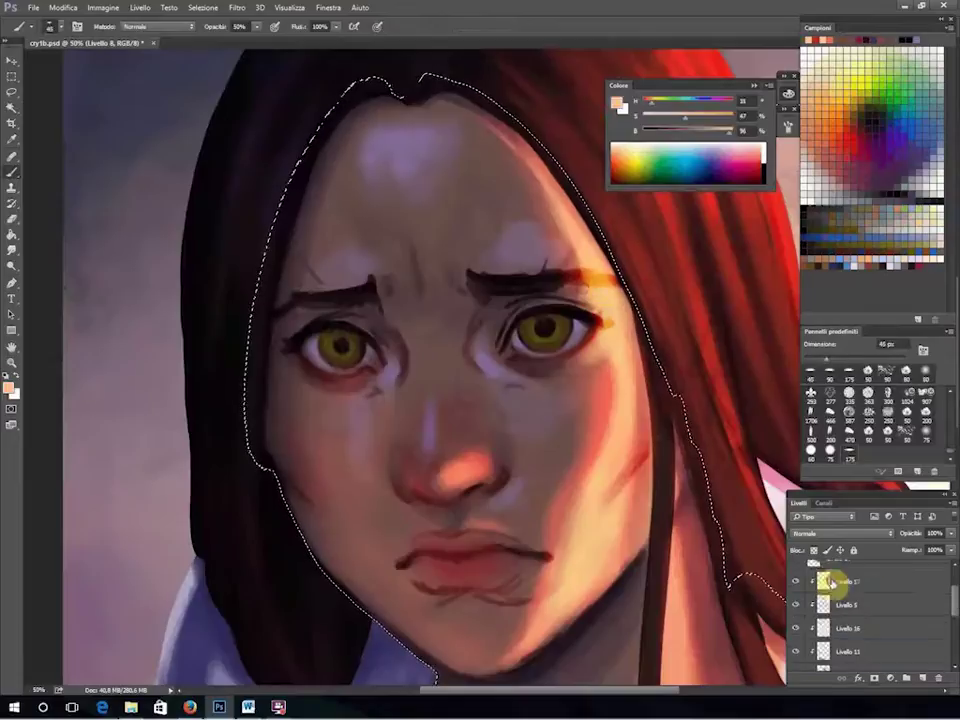
Sample reds and peach skin tones and paint warm light along the right cheek.
left_click(643, 450, "alt")
left_click(600, 249, "alt")
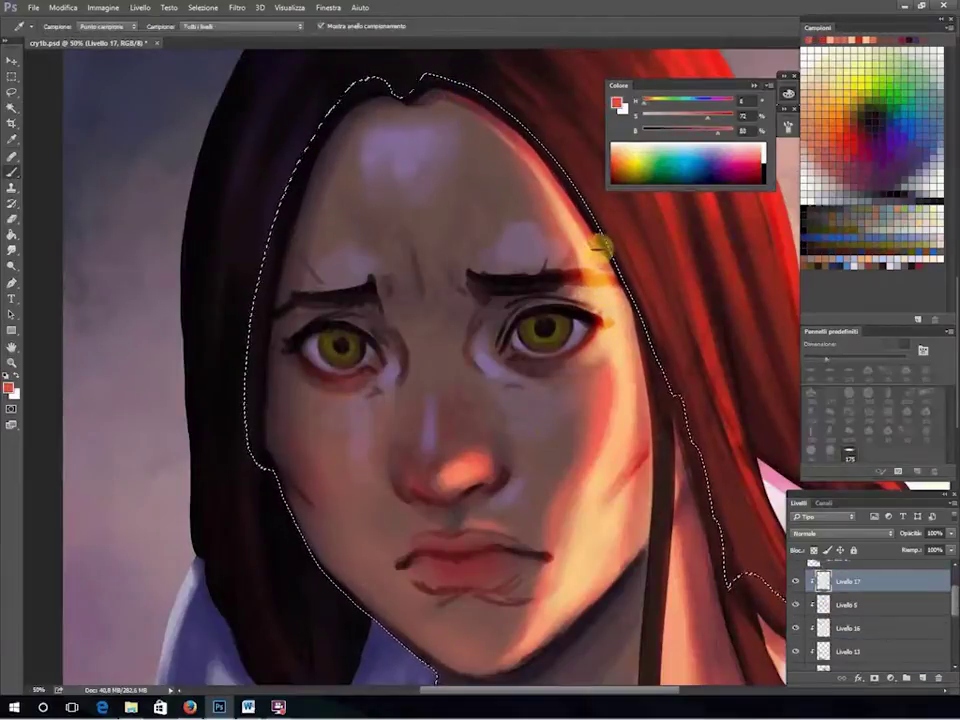
left_click(656, 396, "alt")
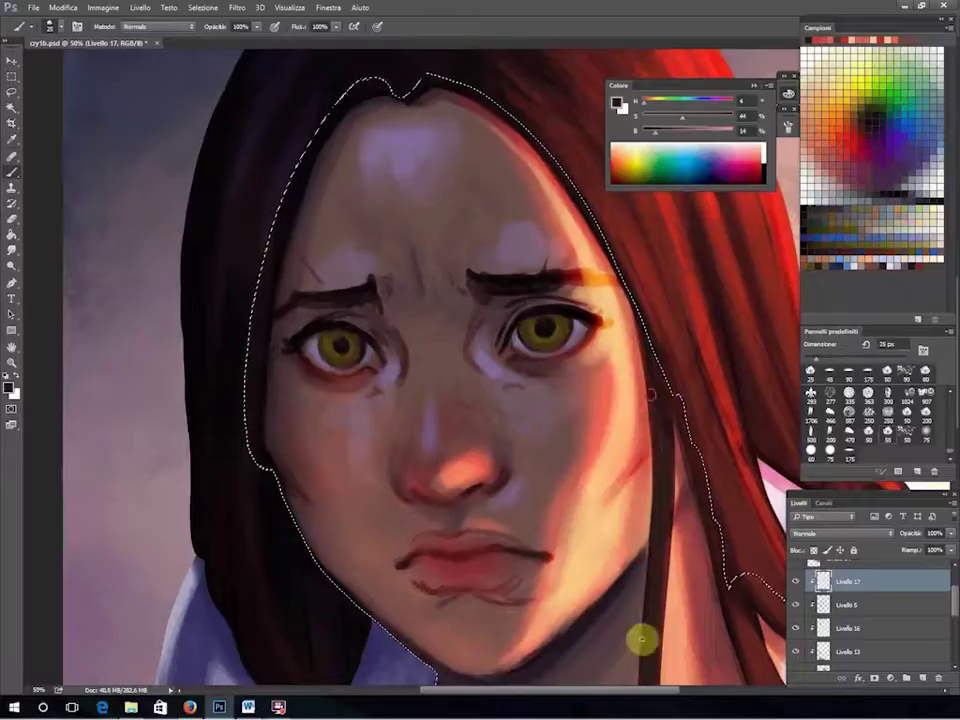
key("bracketleft")
key("bracketleft")
left_click(603, 518, "alt")
left_click_drag(595, 545, 566, 392)
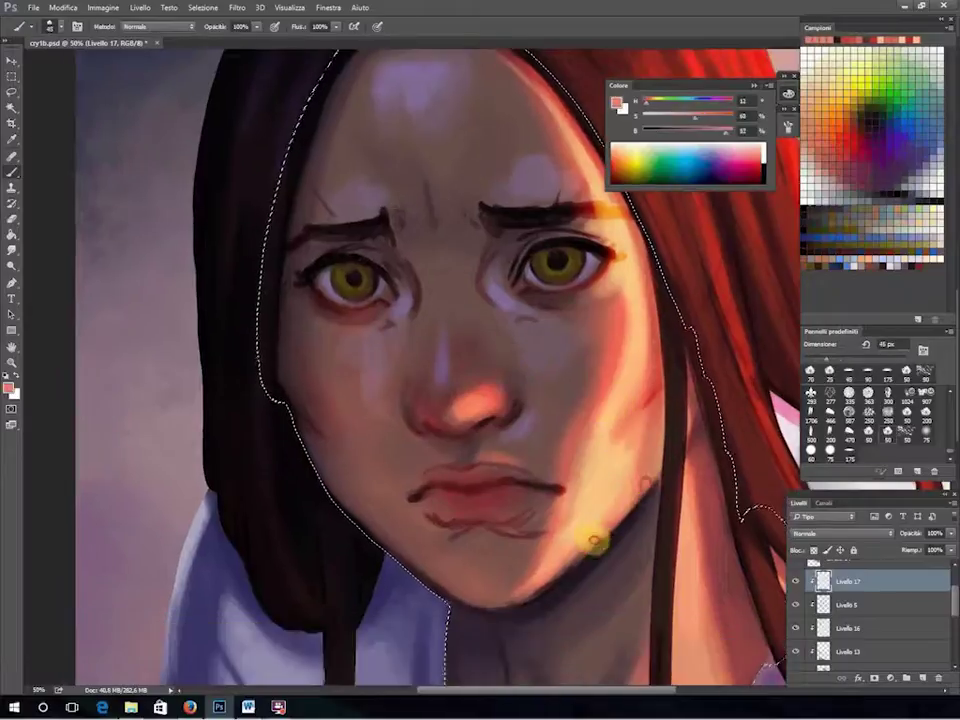
left_click(666, 469, "alt")
left_click_drag(634, 350, 592, 190)
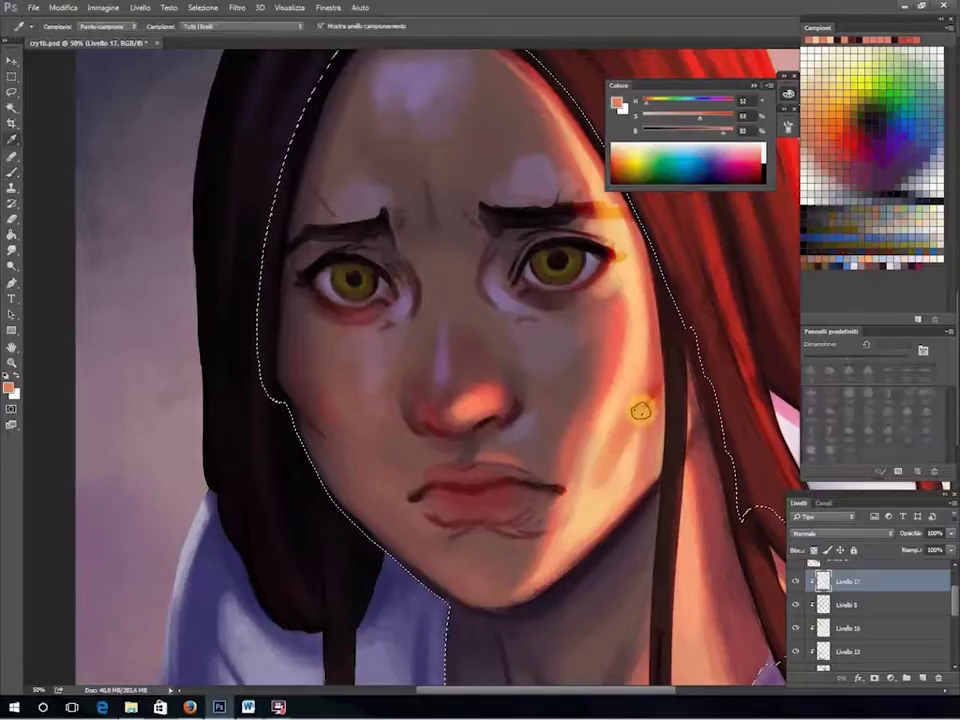
left_click(619, 302, "alt")
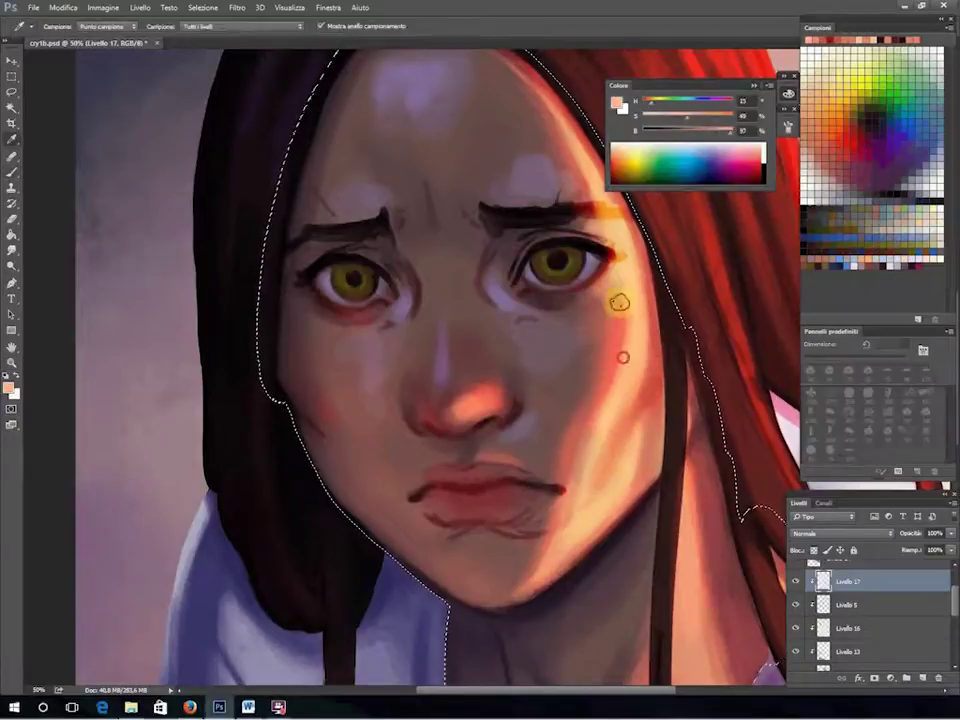
left_click(465, 396, "alt")
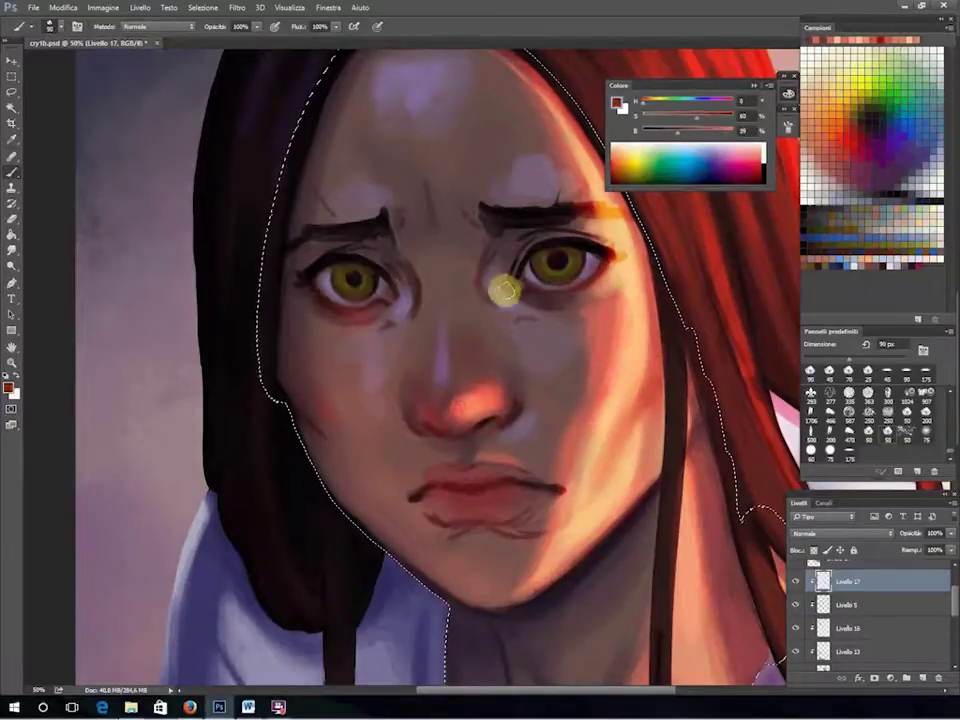
Sample the shirt's purple-grey and enlarge the brush on Livello 16 for neck highlights.
key("ctrl+minus")
left_click_drag(438, 633, 493, 156)
left_click(493, 403, "alt")
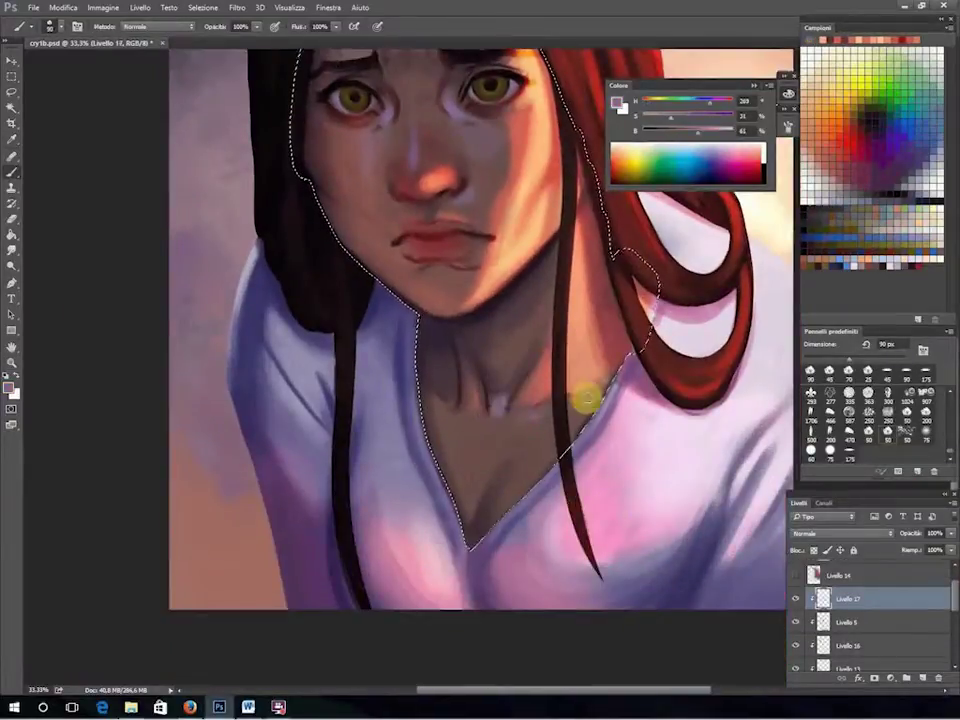
left_click(795, 646)
scroll(795, 646, "down", 2)
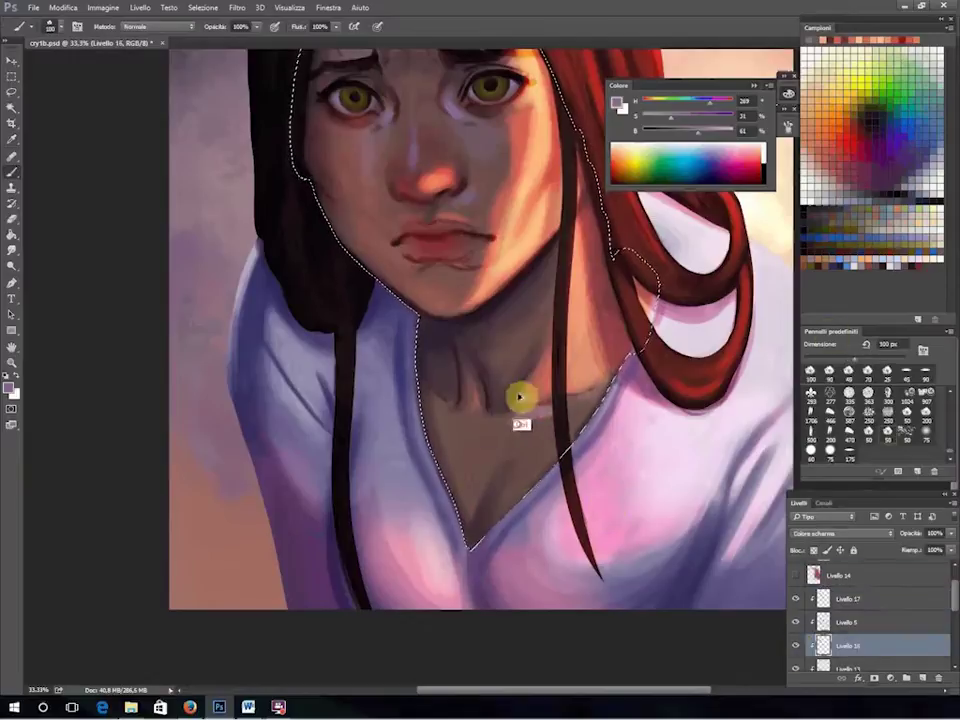
key("bracketright")
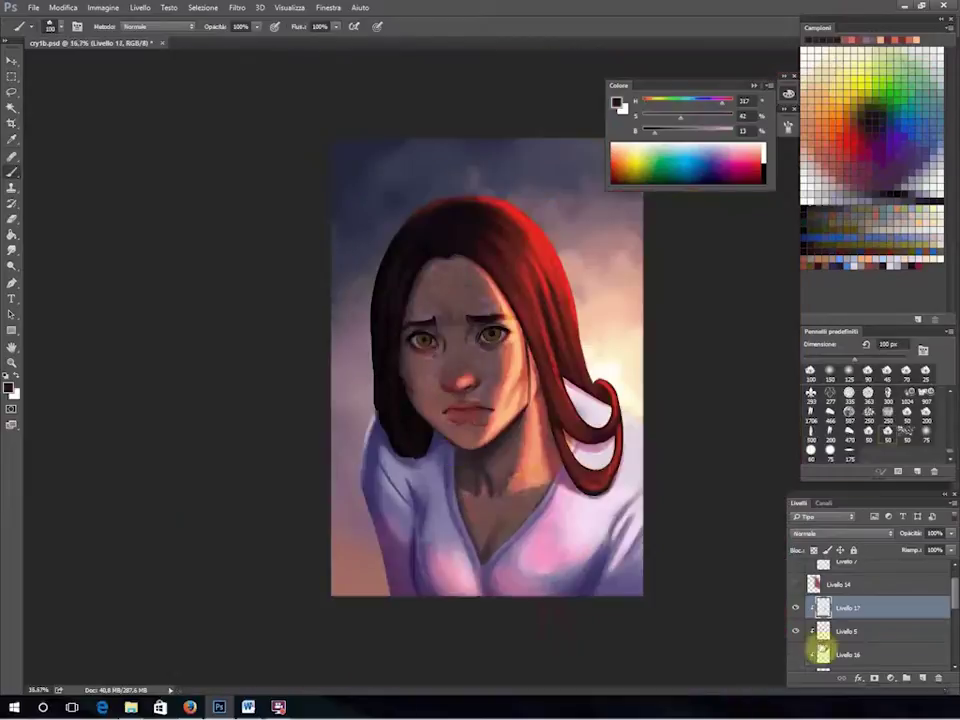
Lasso the face and neck on Livello 16, extending down to the V-neckline.
left_click(822, 652)
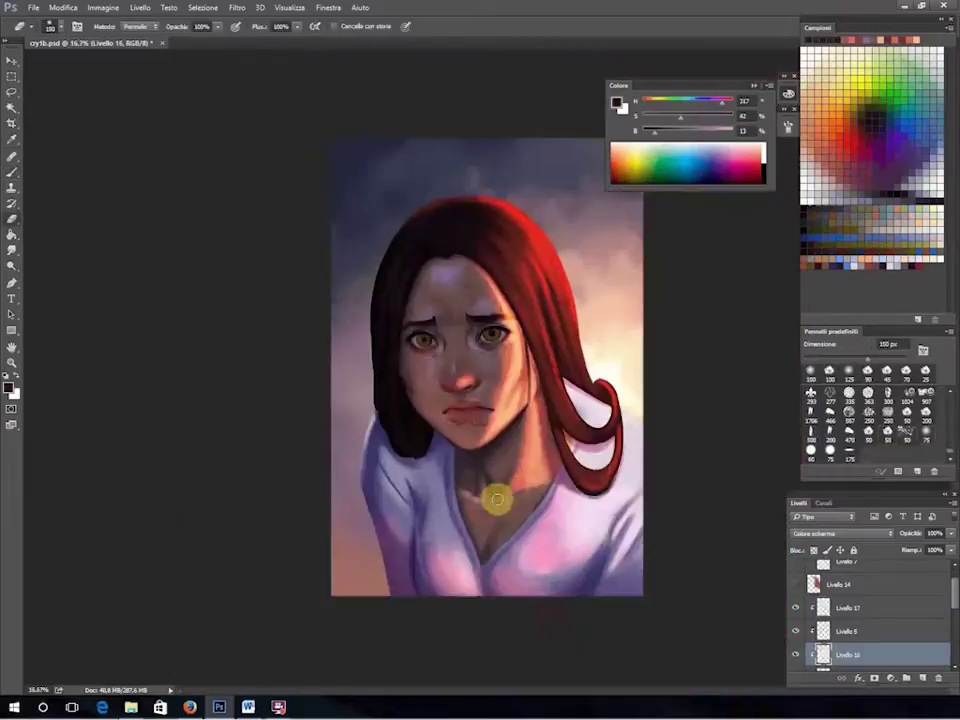
key("ctrl+plus")
key("ctrl+plus")
left_click(11, 91)
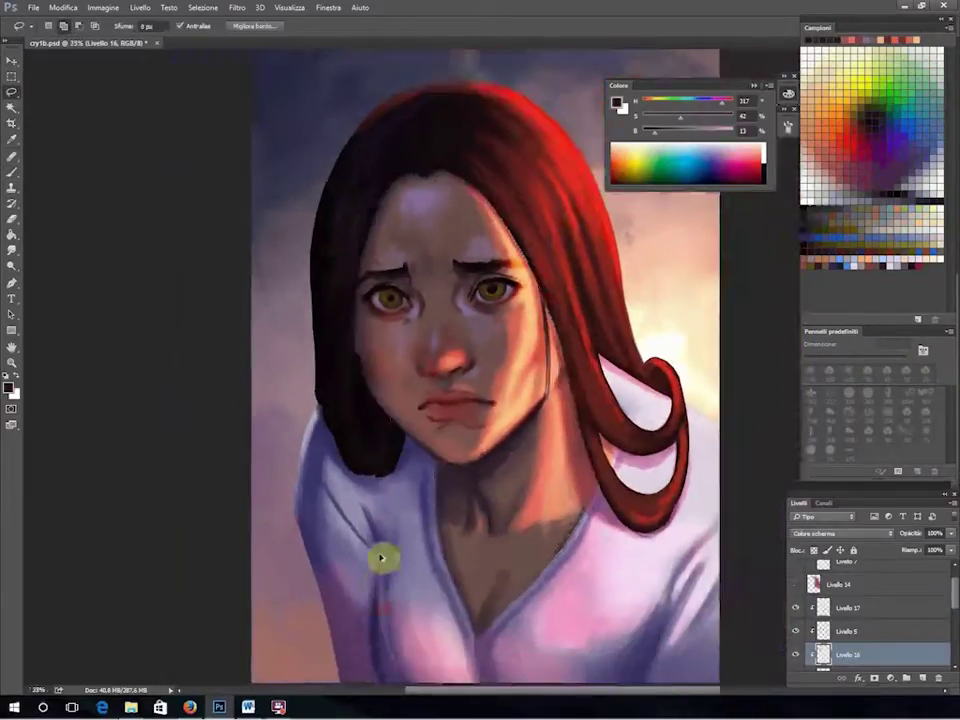
left_click_drag(396, 147, 540, 535)
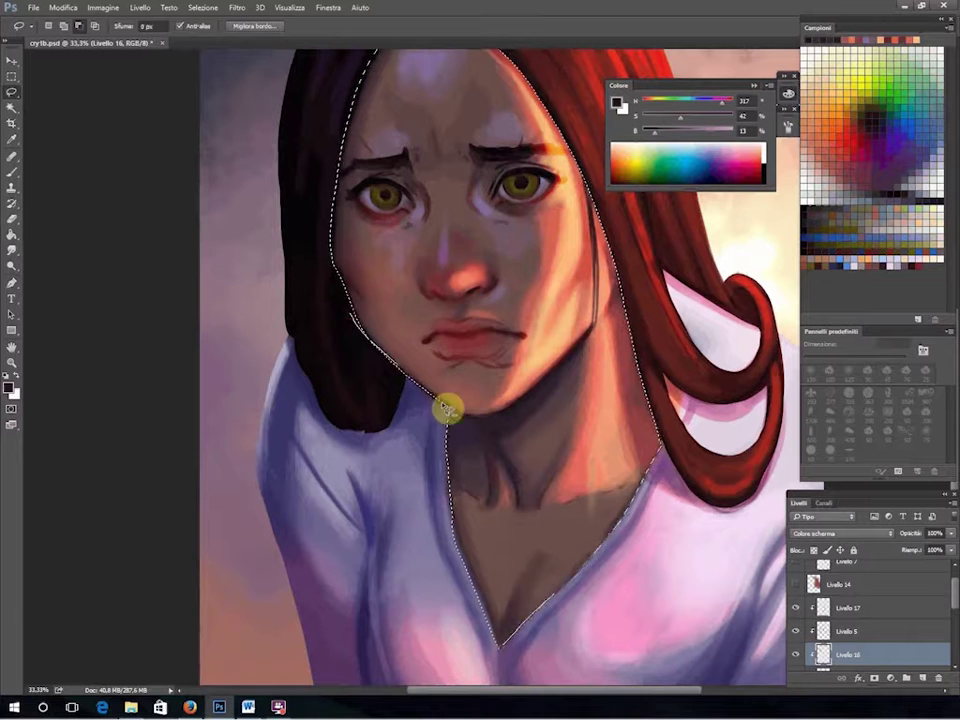
mouse_move(332, 259)
left_mouse_down()
mouse_move(491, 579)
mouse_move(414, 326)
mouse_move(403, 364)
mouse_move(612, 490)
left_mouse_up()
Merge the painting layers into Livello 9 and show the Sfondo background again.
key("ctrl+plus")
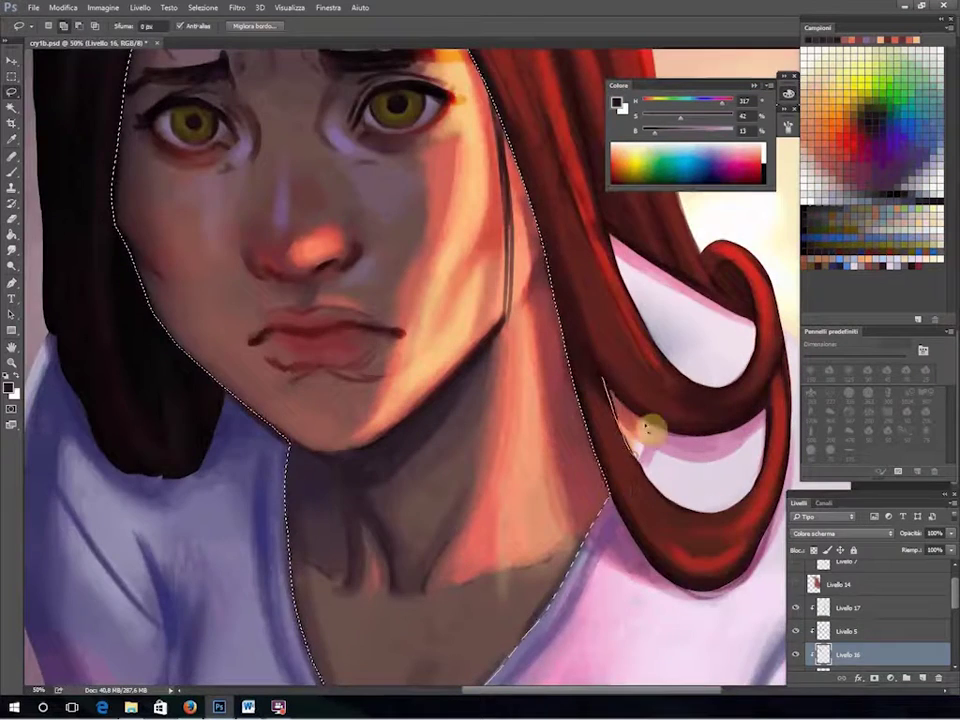
key("ctrl+minus")
right_click(800, 640)
left_click(150, 7)
left_click(231, 429)
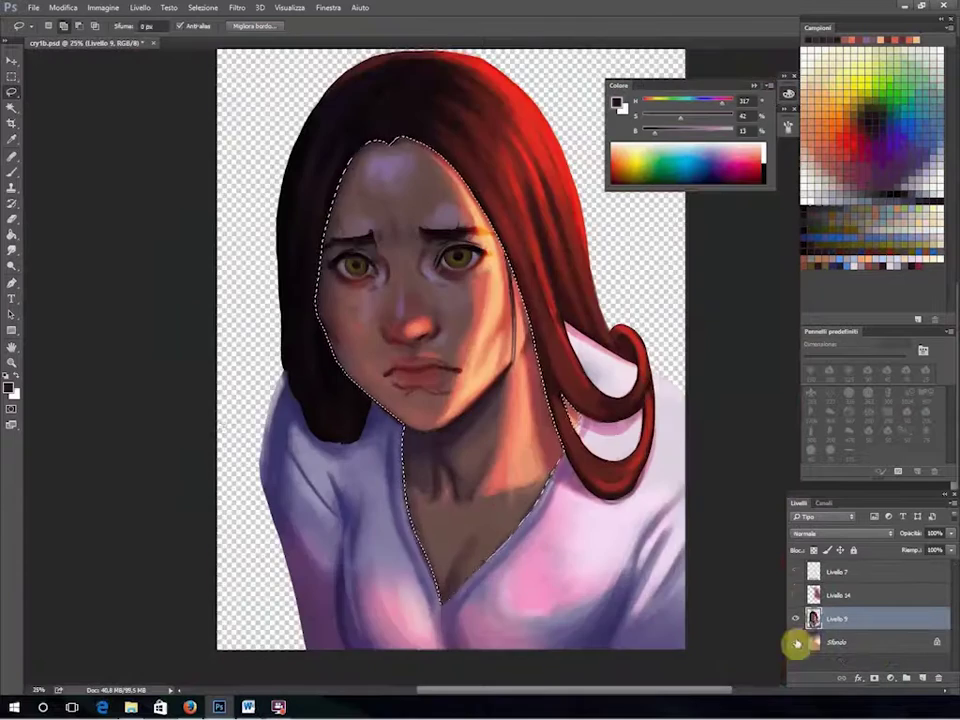
left_click(797, 643)
key("ctrl+plus")
key("ctrl+plus")
left_click_drag(287, 499, 137, 289)
Sample a dark maroon and a brighter red for the lips.
key("b")
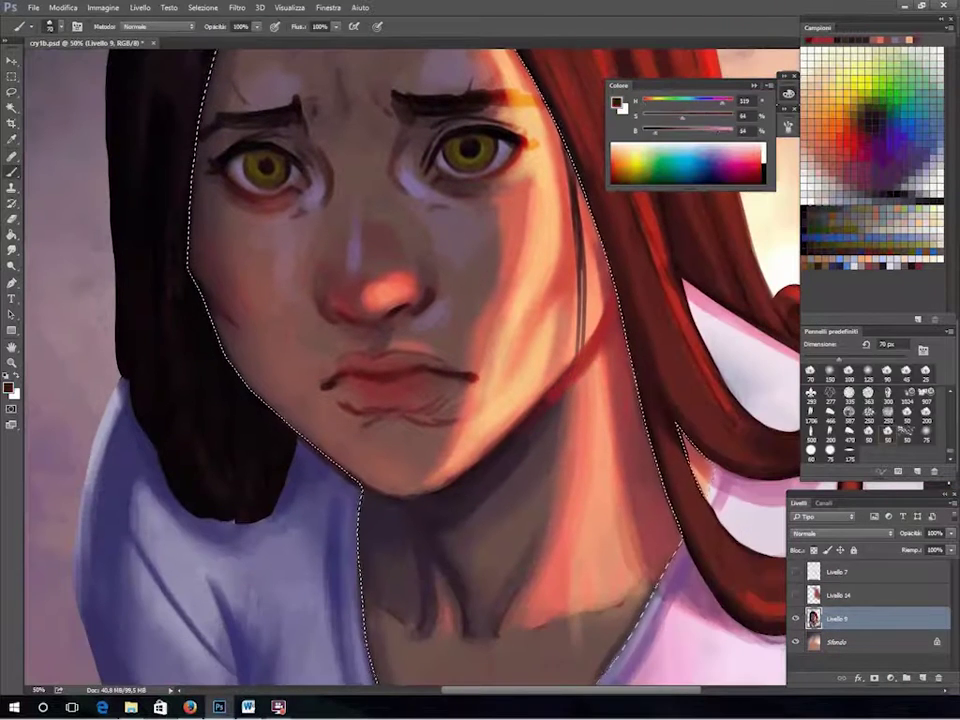
left_click_drag(456, 446, 536, 516)
left_click(525, 489, "alt")
left_click(500, 447, "alt")
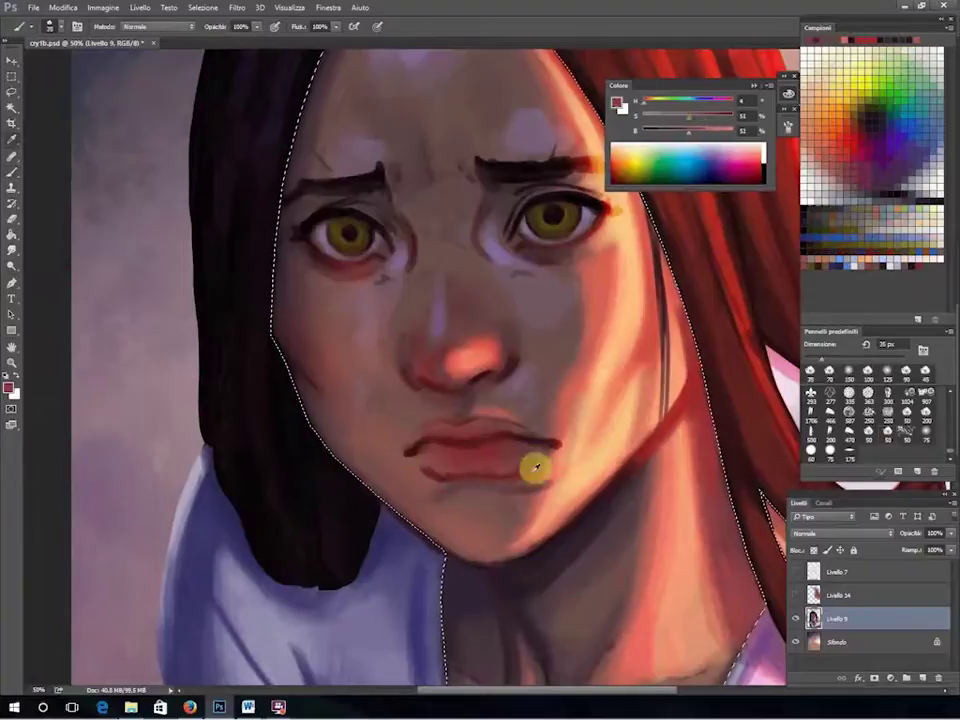
left_click(788, 127)
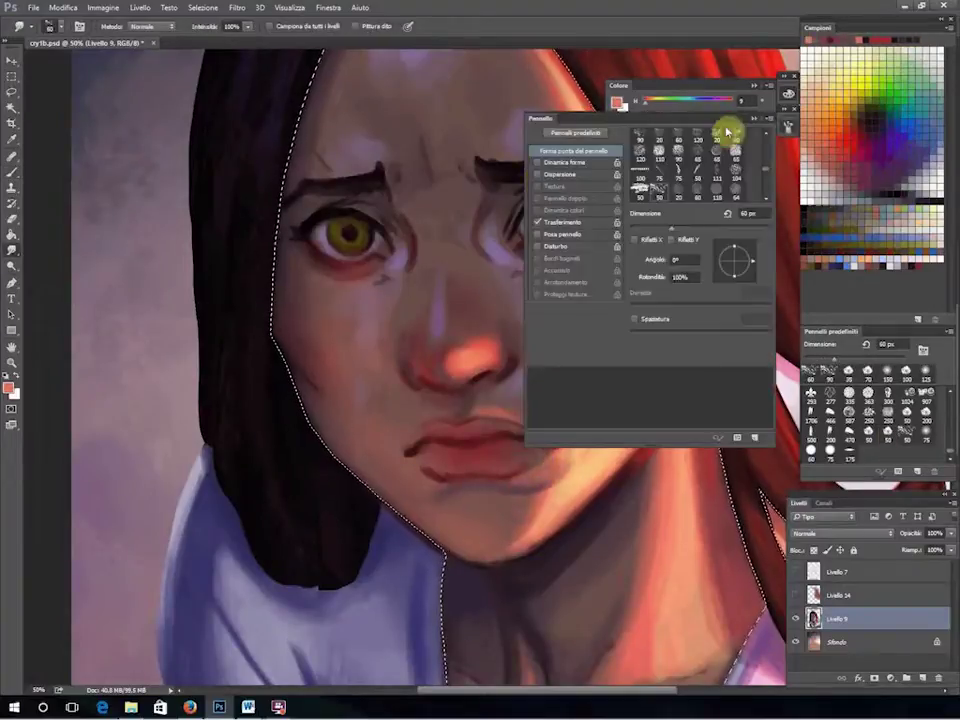
left_click(507, 485)
Set the brush tip to 75 px and load the sfumino tool preset.
key("F5")
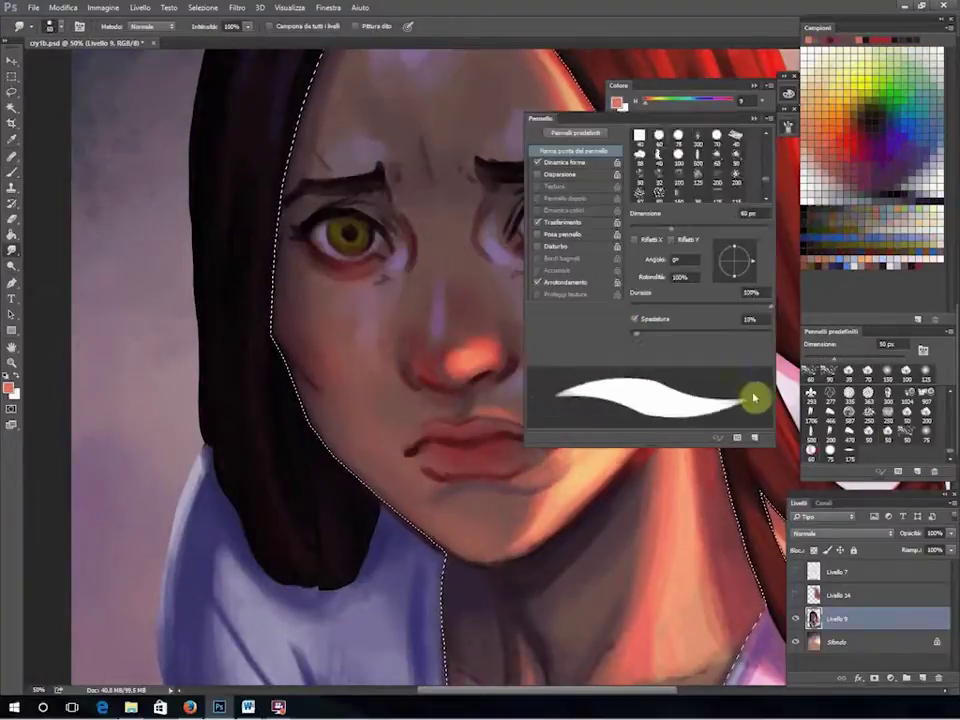
key("F5")
key("F5")
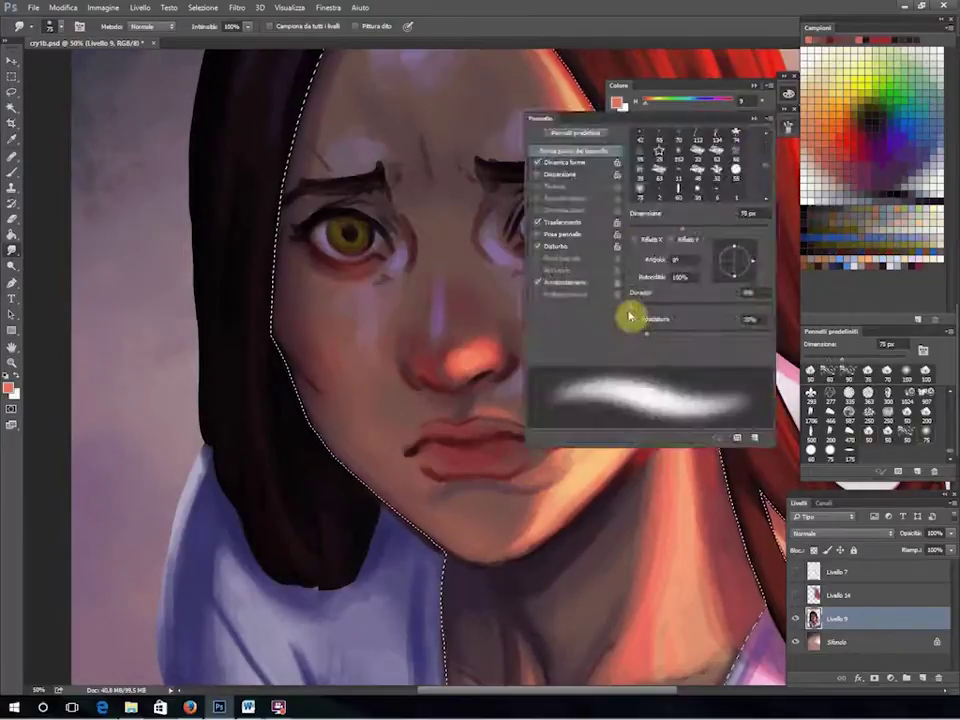
key("F5")
key("F5")
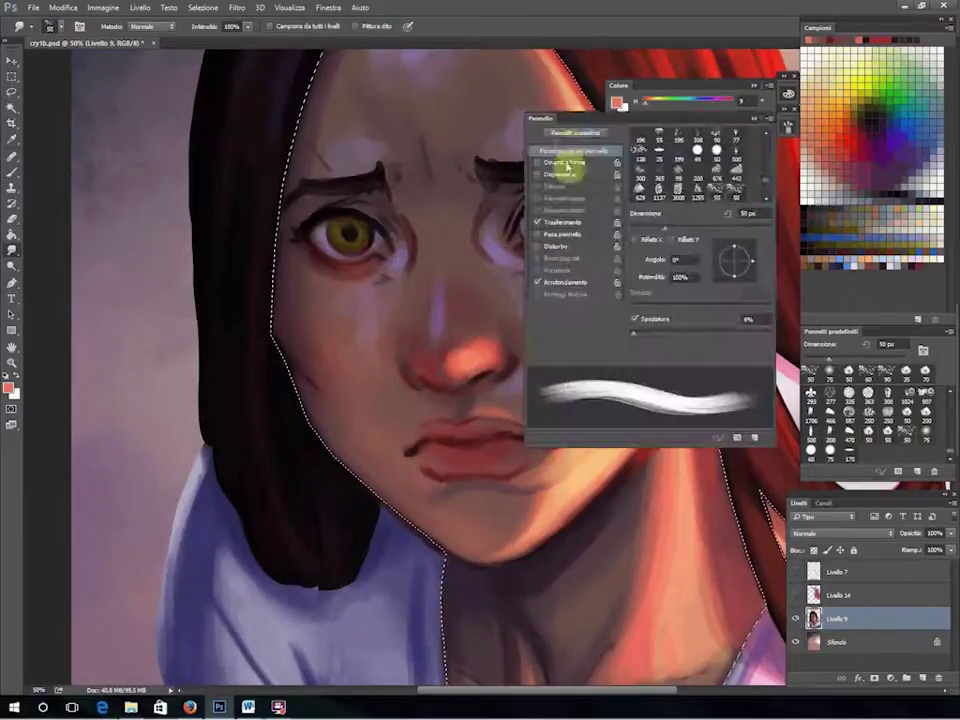
key("F5")
left_click(328, 7)
left_click(360, 366)
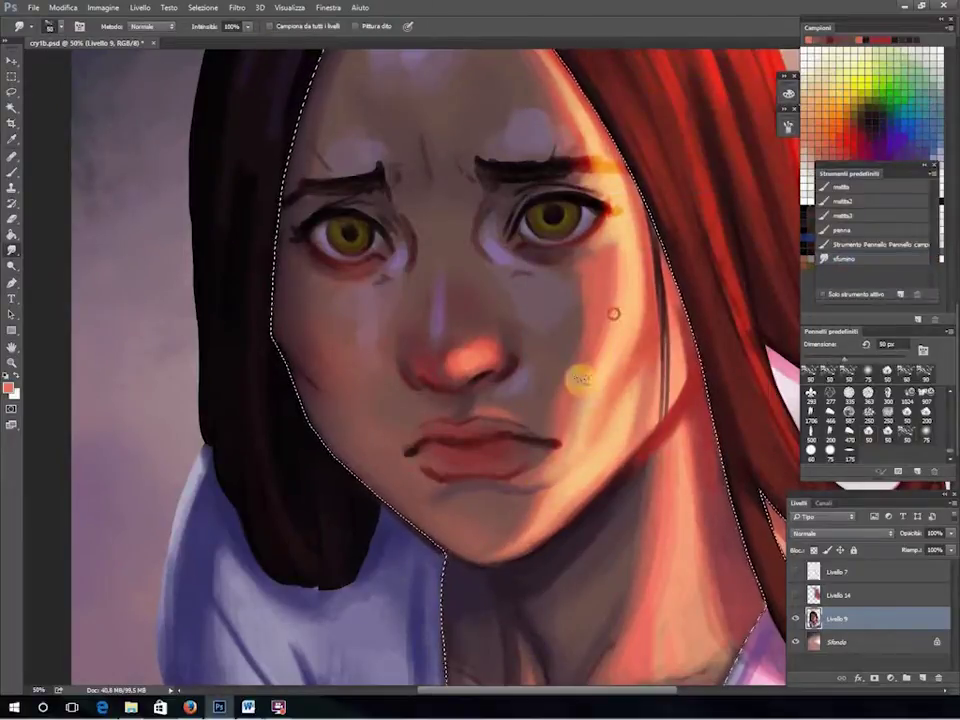
key("b")
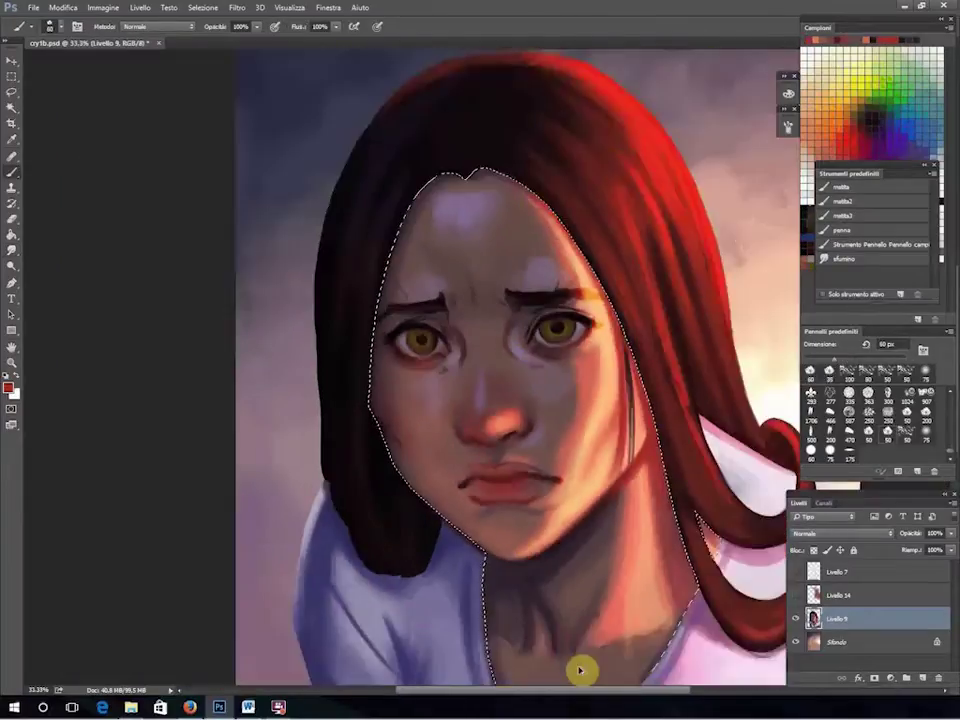
Darken the shadow beneath the left eye with the under-nose brown, then sample the nose-tip pink.
left_click_drag(634, 503, 550, 454)
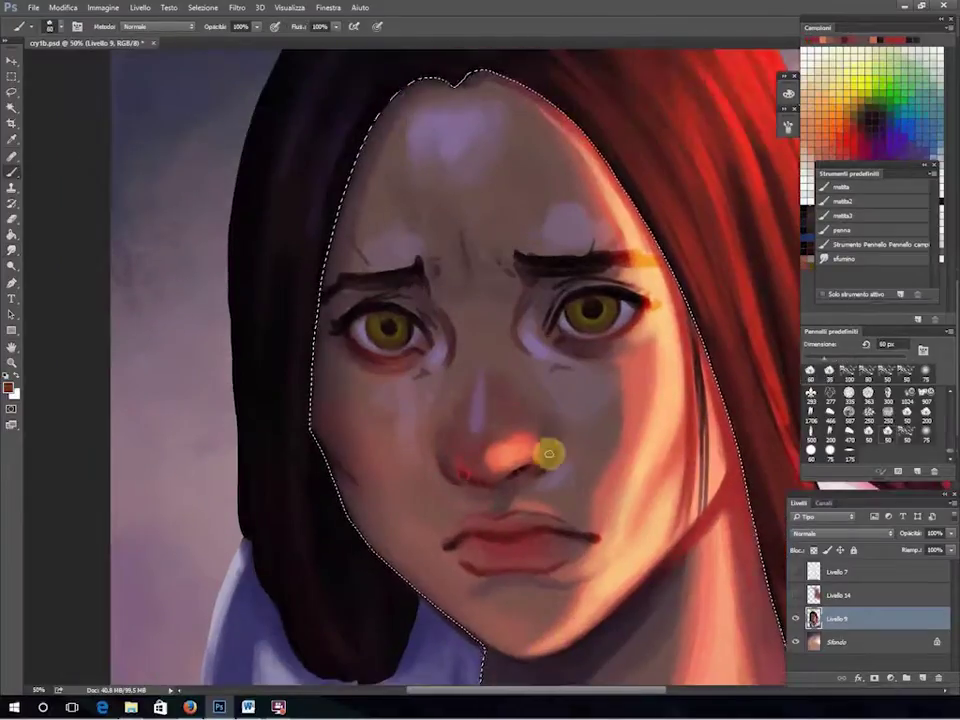
key("alt")
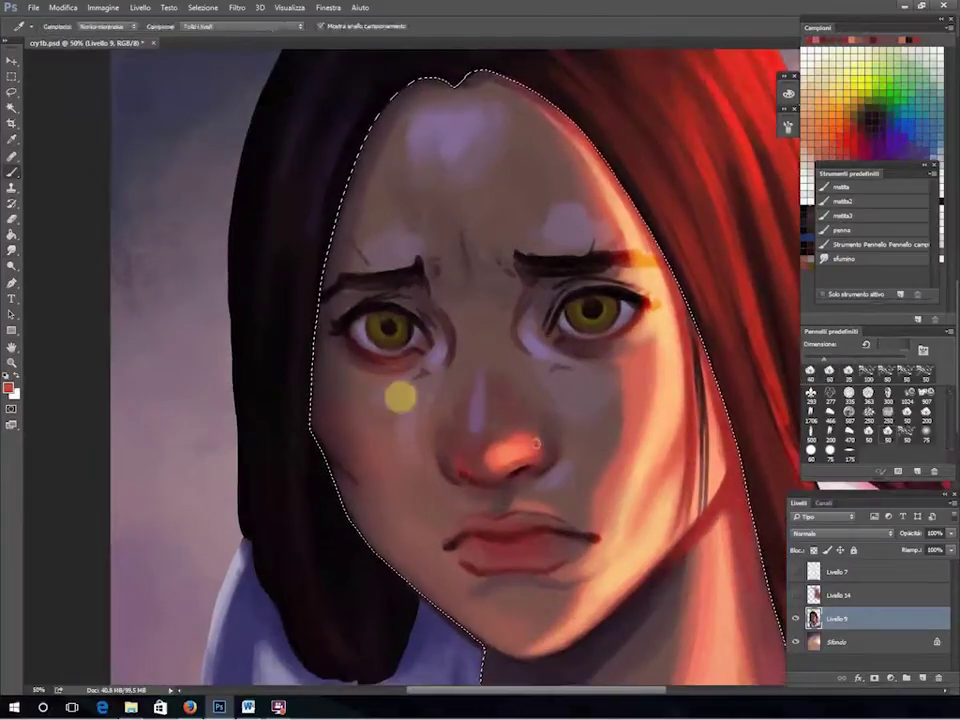
left_click(486, 492, "alt")
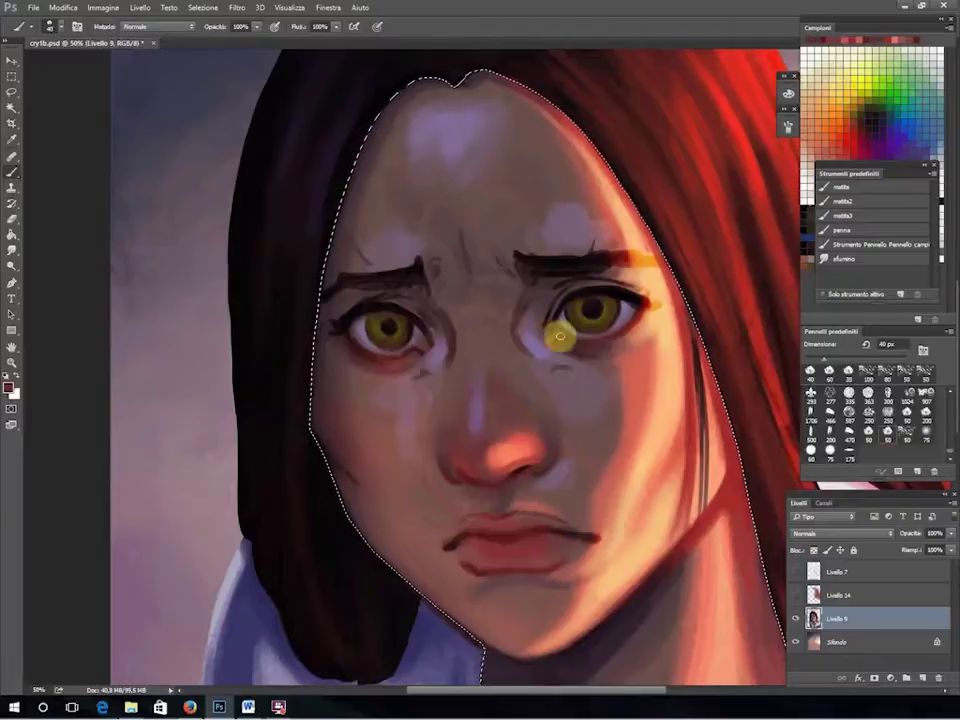
left_click_drag(426, 347, 402, 330)
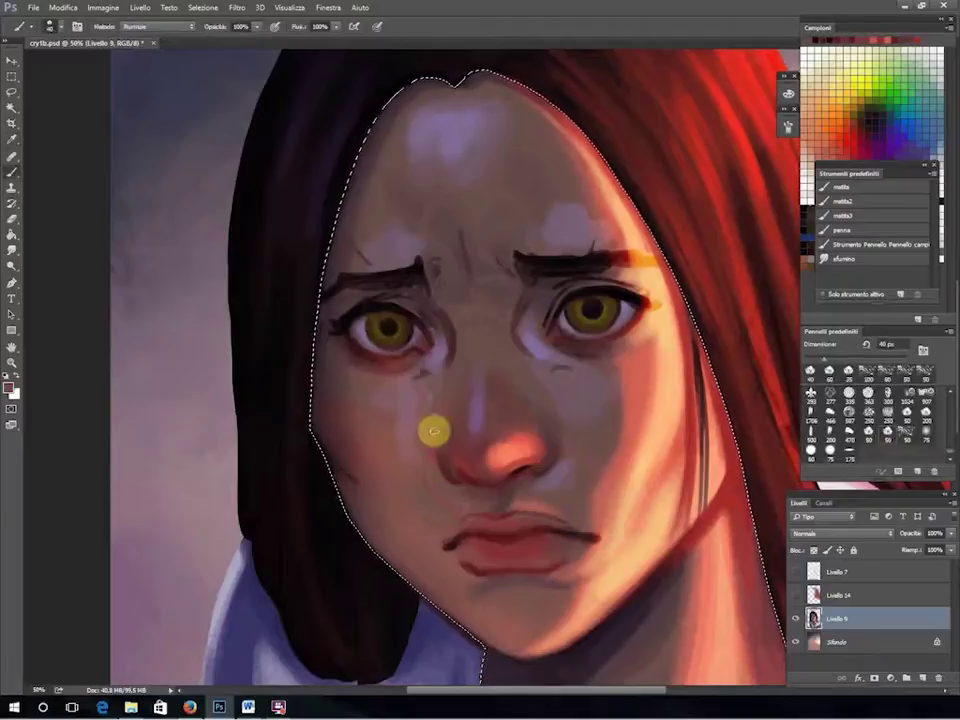
key("alt")
left_click(537, 471, "alt")
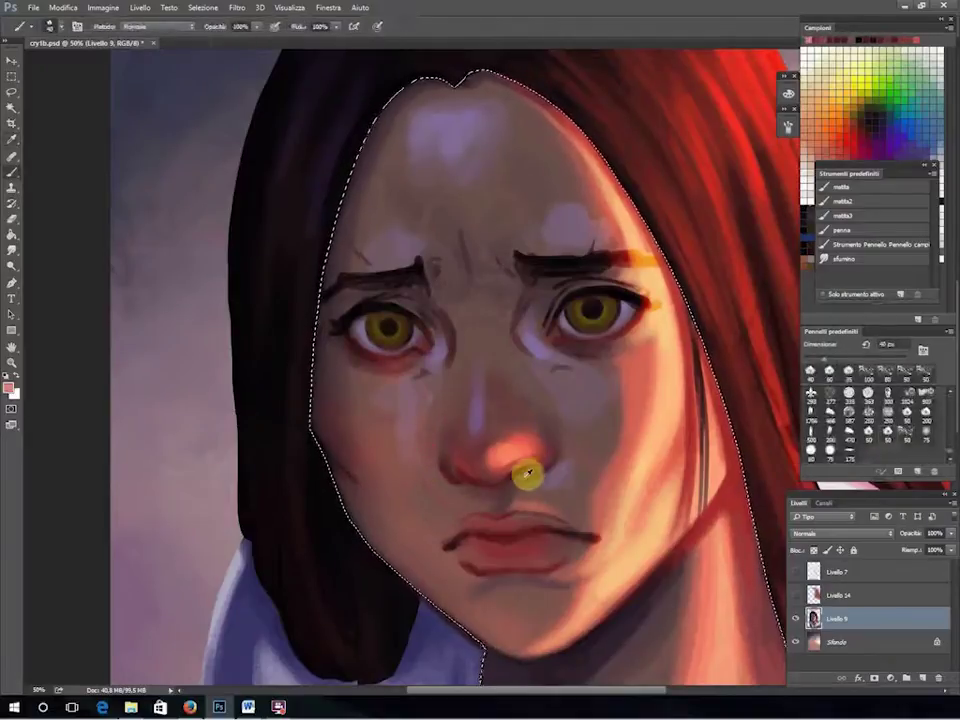
left_click(545, 590)
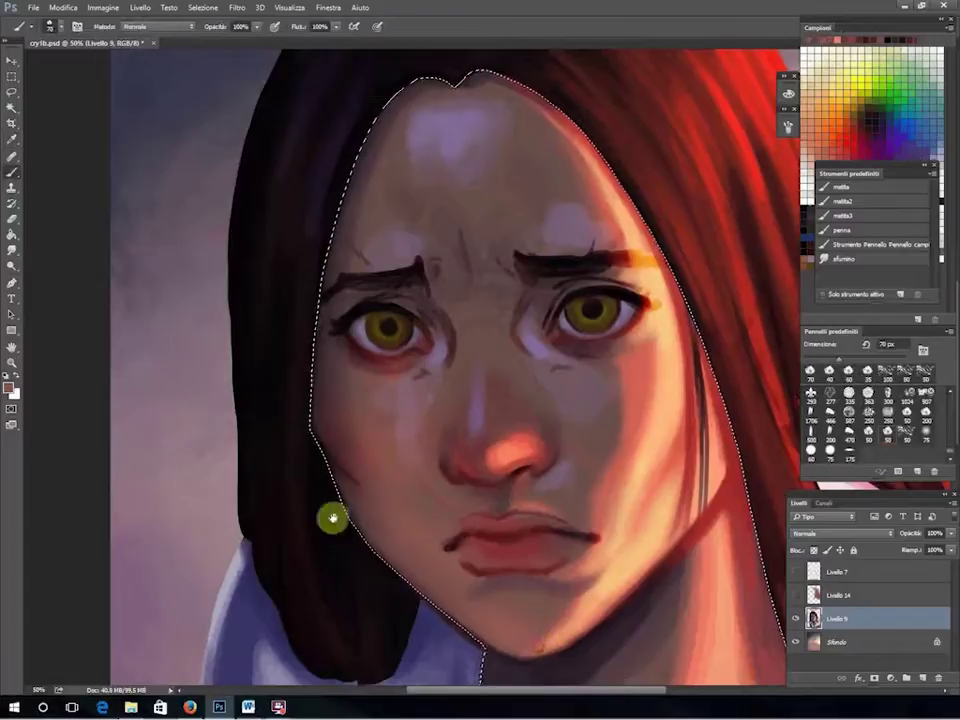
Sample a left-jaw tone, shrink the brush to 35 px, and set a 100 px Smudge.
scroll(332, 514, "down", 1)
key("alt")
left_click(307, 276, "alt")
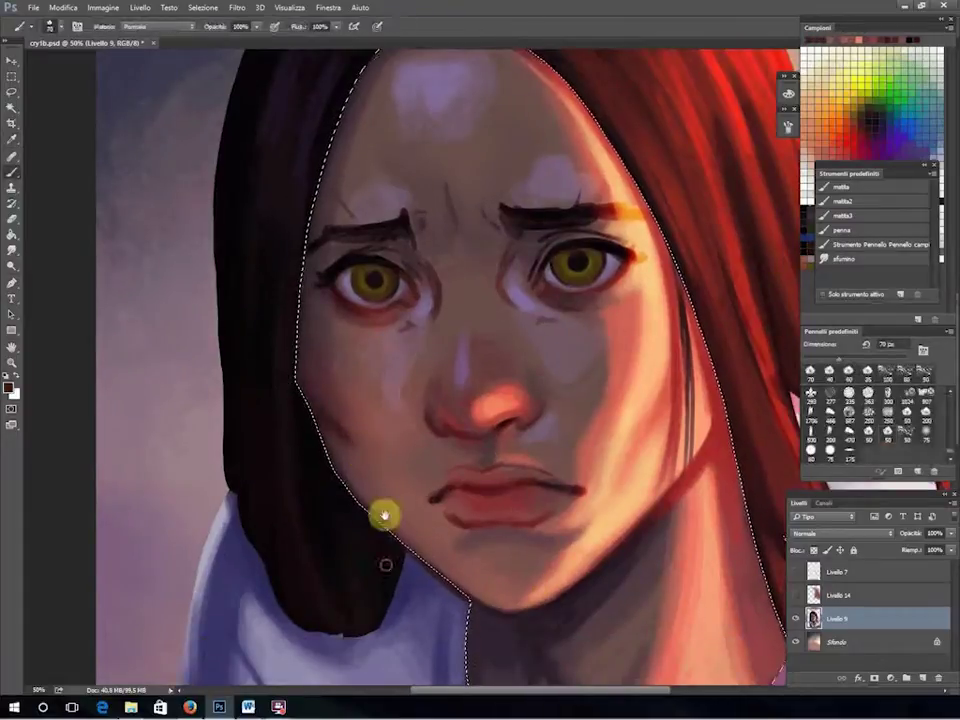
scroll(381, 514, "down", 1)
key("alt")
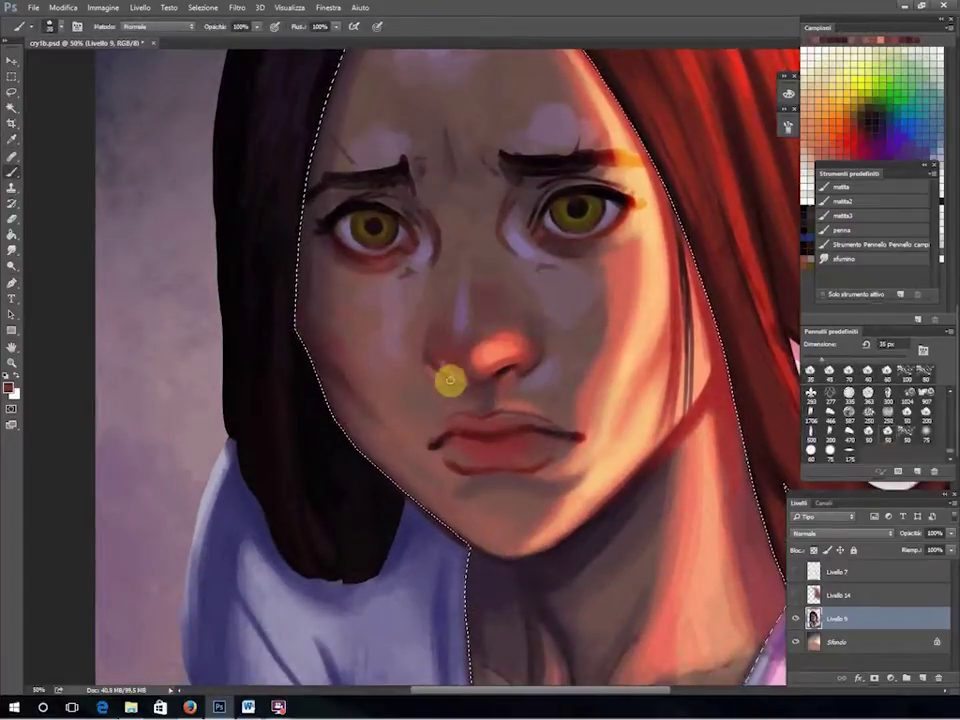
key("bracketleft")
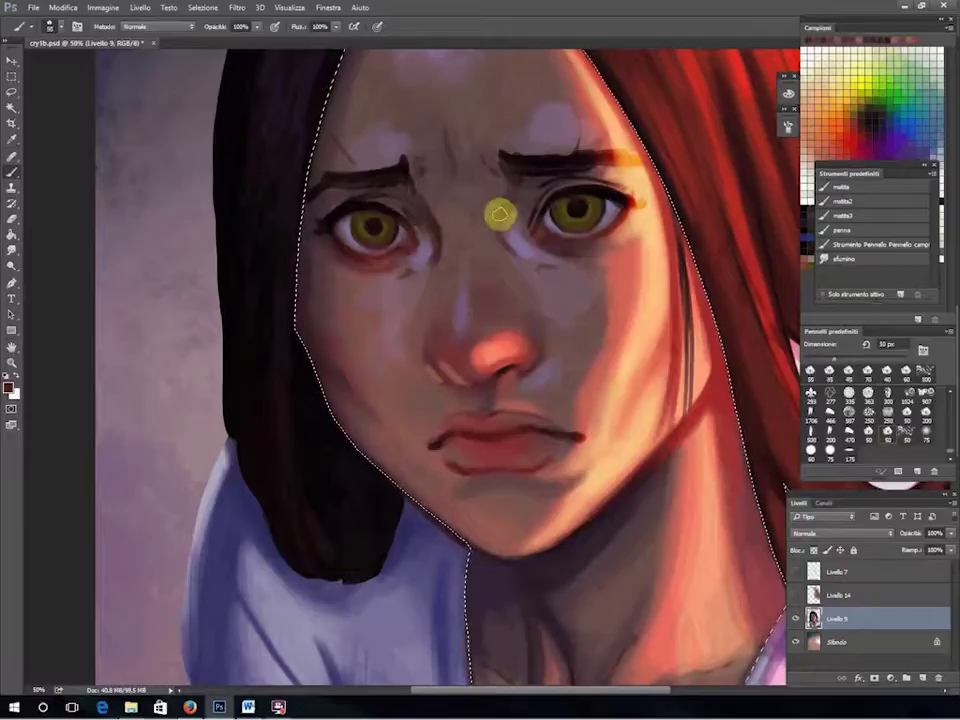
key("ctrl+minus")
key("r")
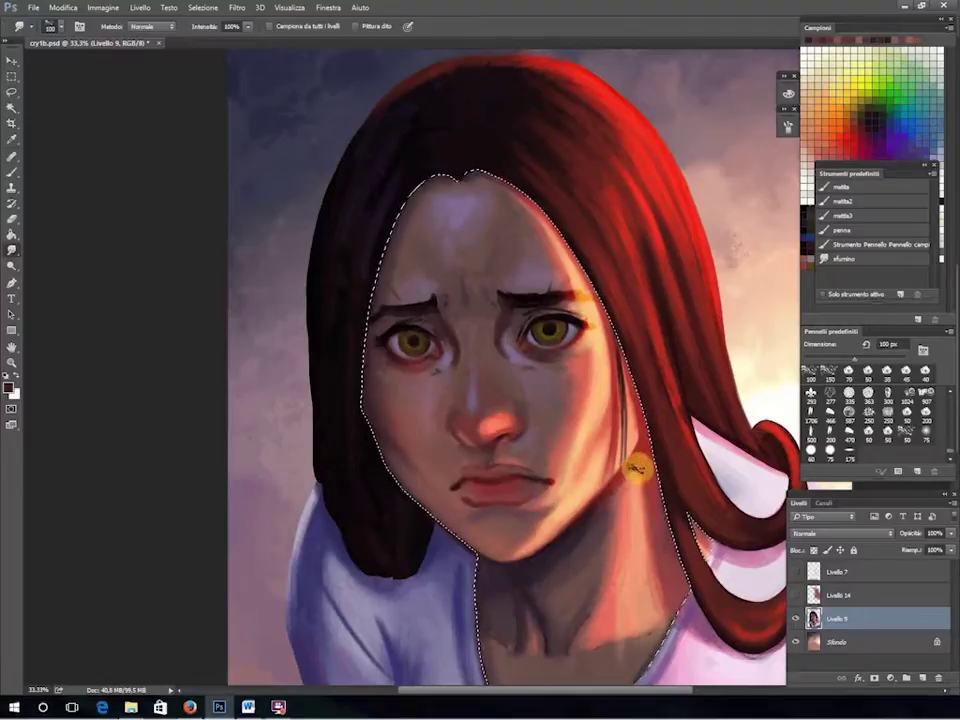
Blend the lit right jaw, burn darker tones, and load a salmon red at 300 px.
left_click_drag(638, 460, 636, 514)
scroll(515, 463, "down", 2)
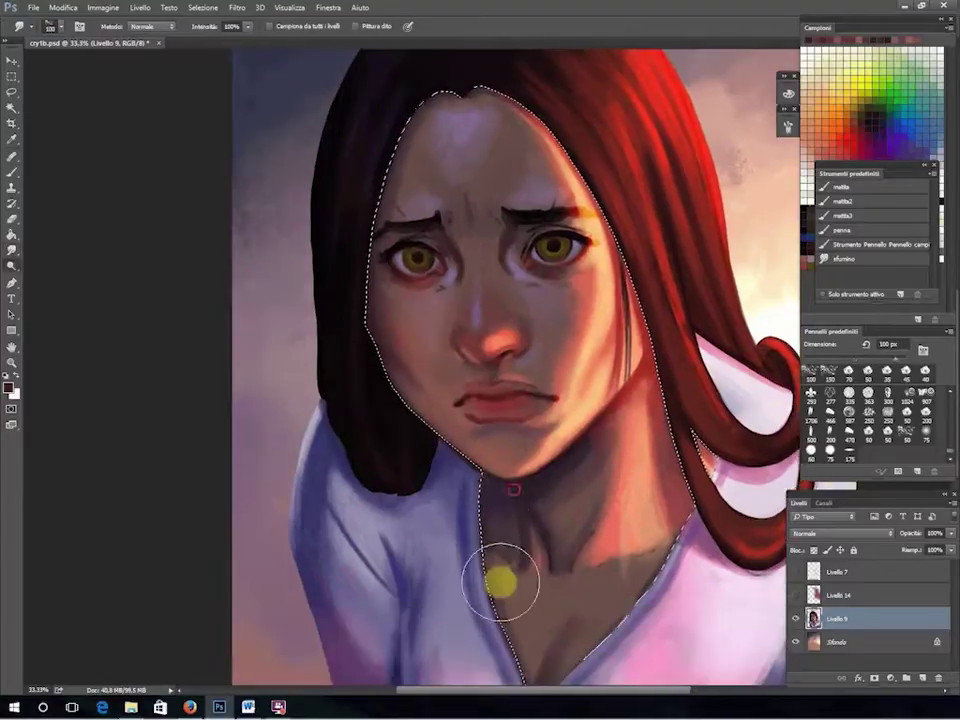
key("o")
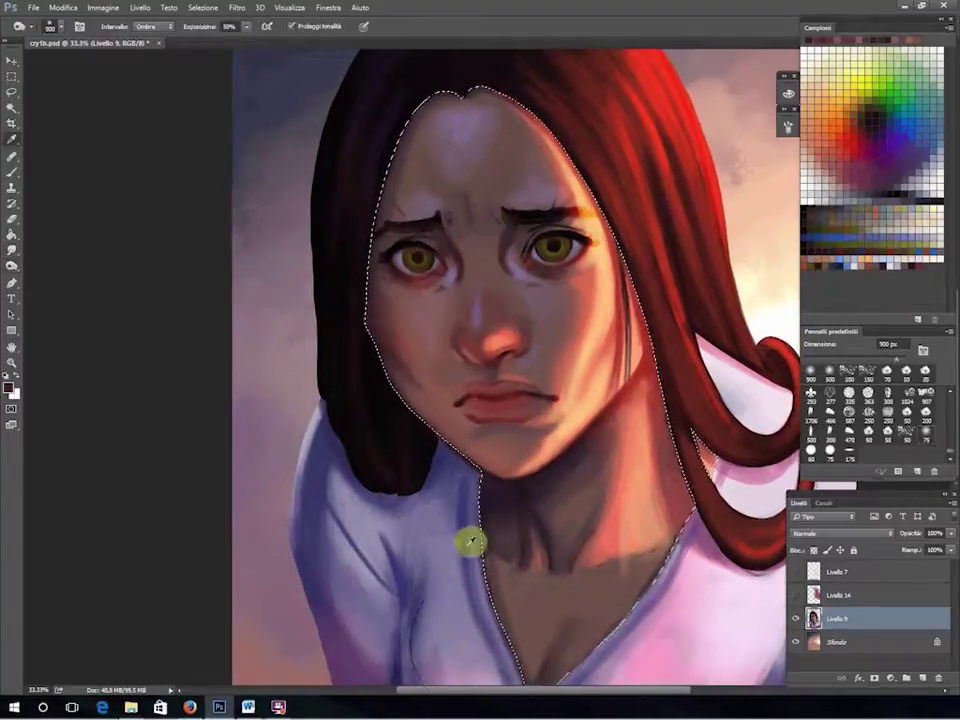
key("ctrl+minus")
key("b")
left_click(445, 407, "alt")
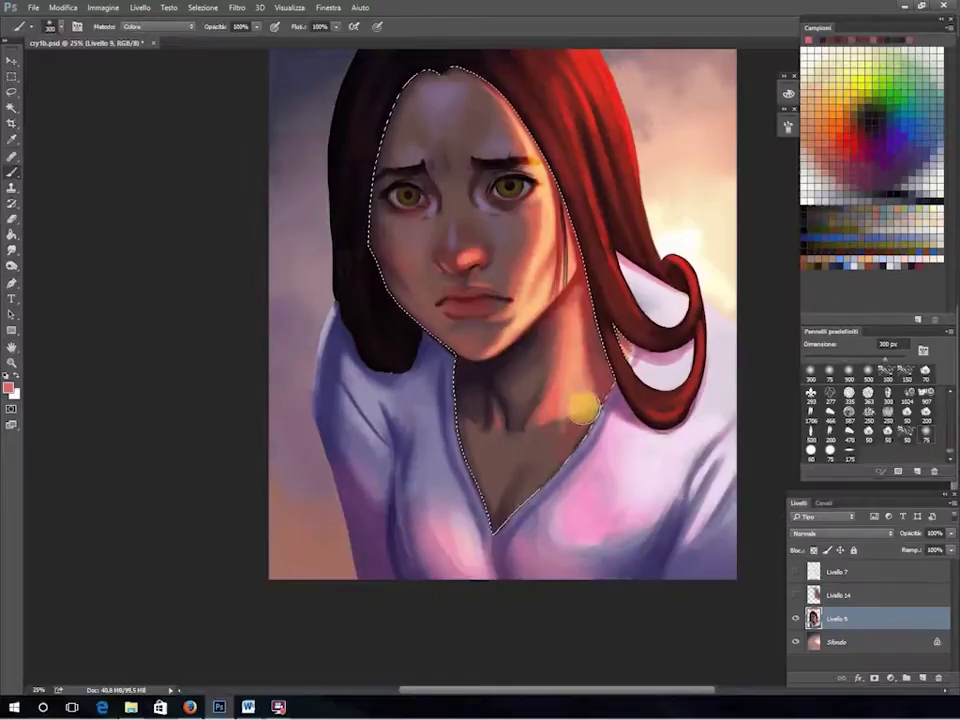
key("bracketright")
key("bracketright")
key("bracketright")
Sample dark brown-red neck tones and repaint the shading on the throat.
key("ctrl+plus")
left_click(11, 249)
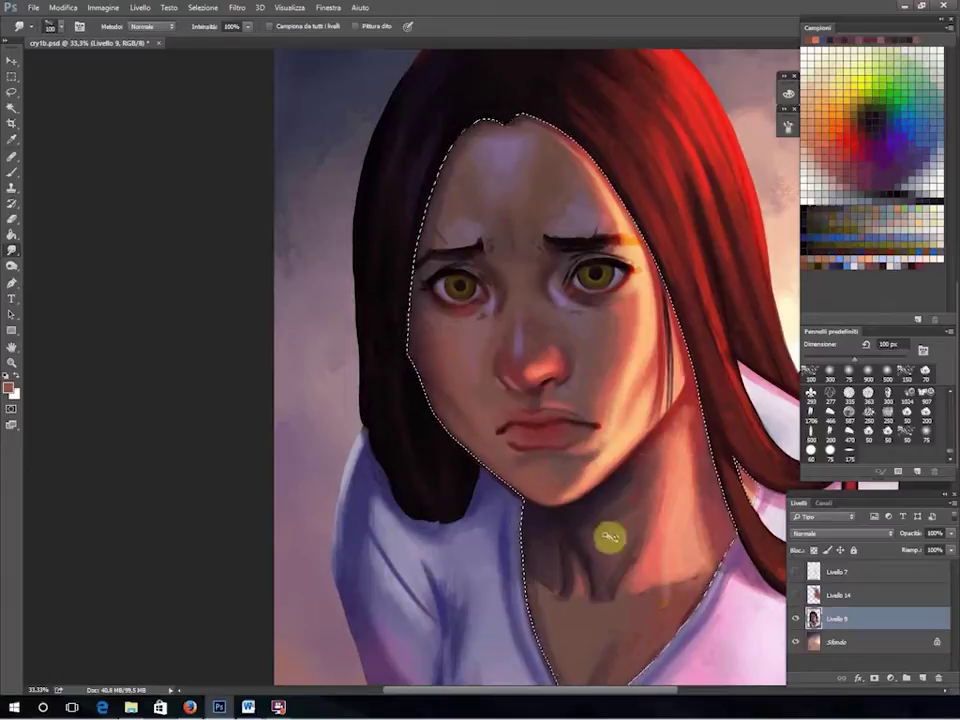
key("b")
scroll(615, 505, "down", 3)
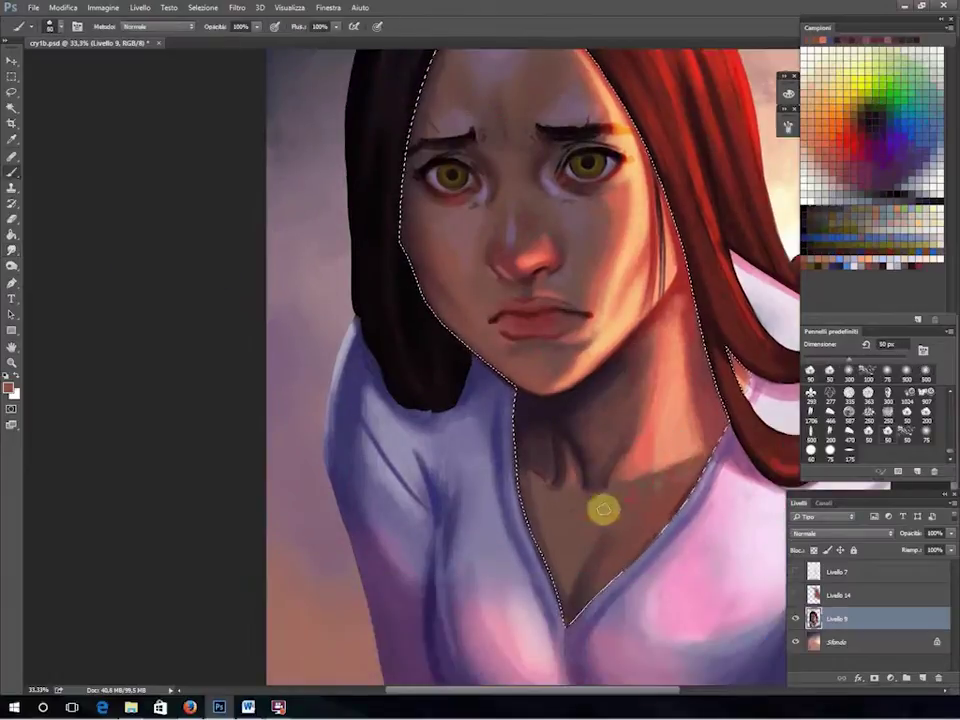
left_click(634, 435, "alt")
left_click(690, 306, "alt")
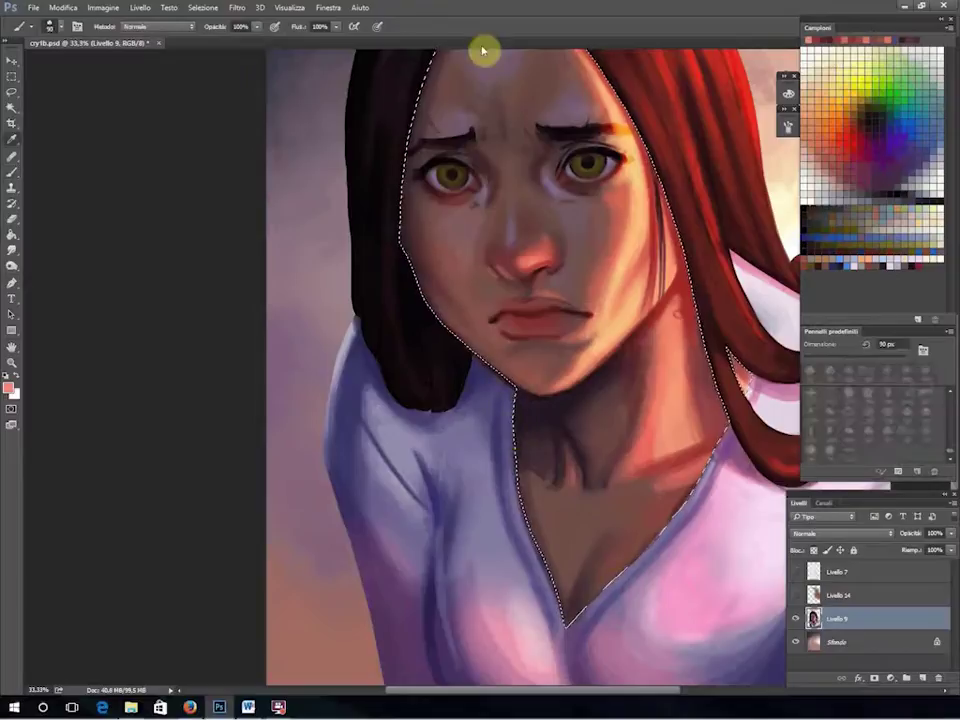
left_click(593, 557, "alt")
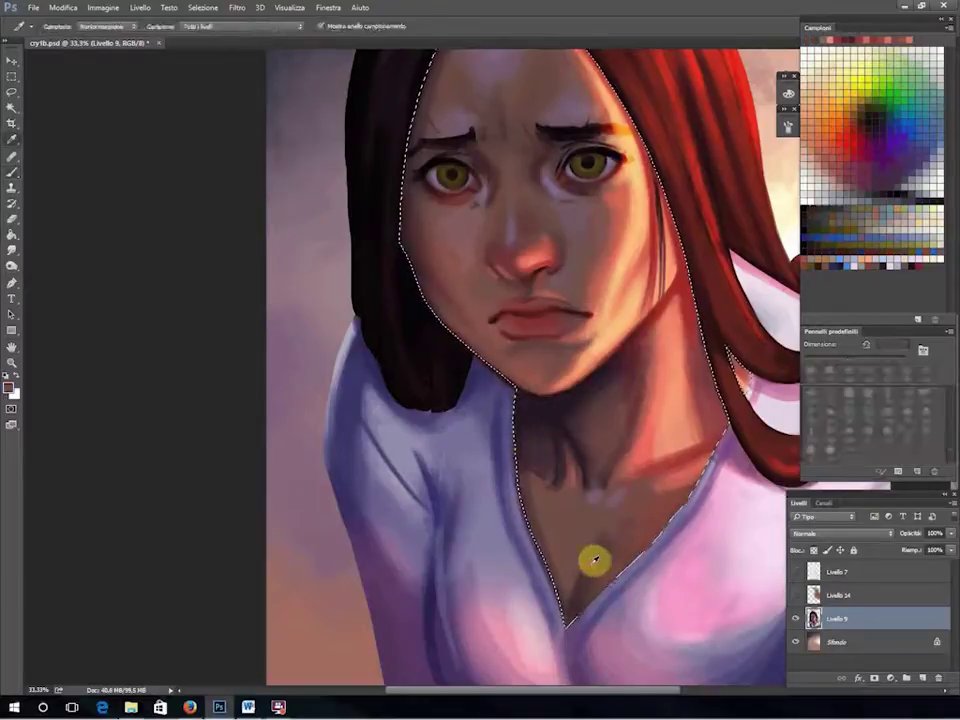
left_click(531, 471, "alt")
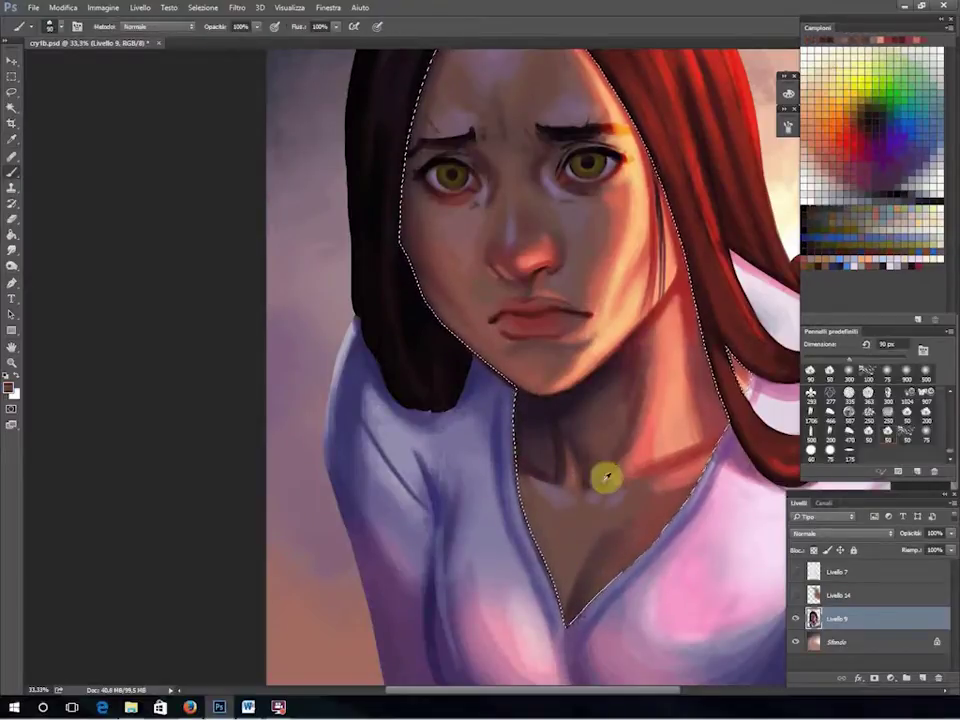
mouse_move(606, 478)
left_mouse_down()
mouse_move(568, 439)
mouse_move(545, 465)
left_mouse_up()
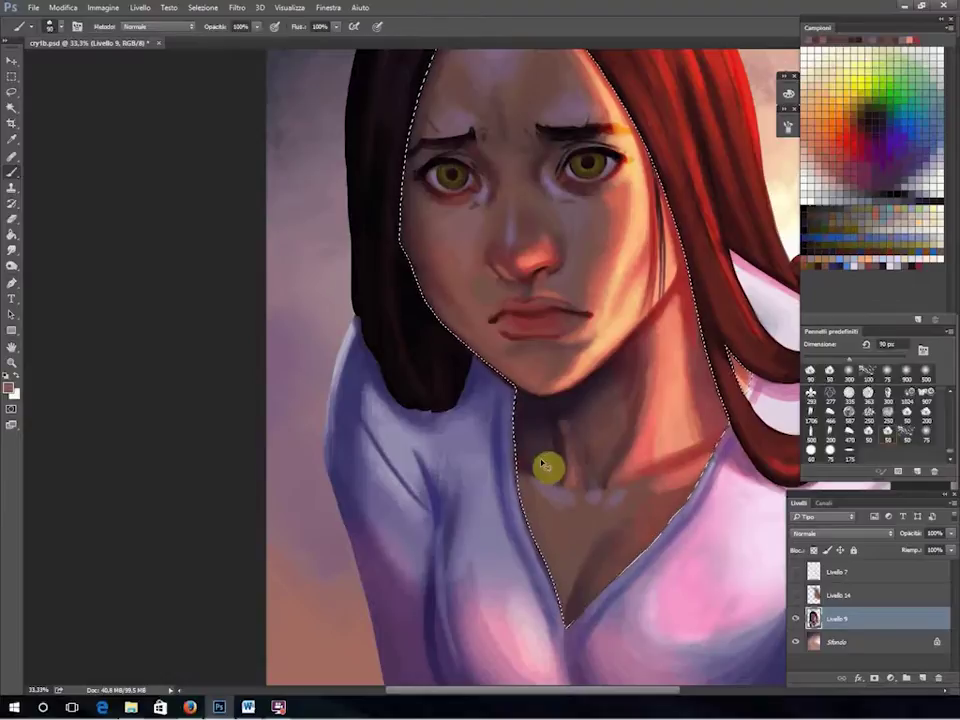
At a 150 px brush, paint a darker shadow across the neck below the jaw.
left_click(643, 336, "alt")
left_click(631, 277)
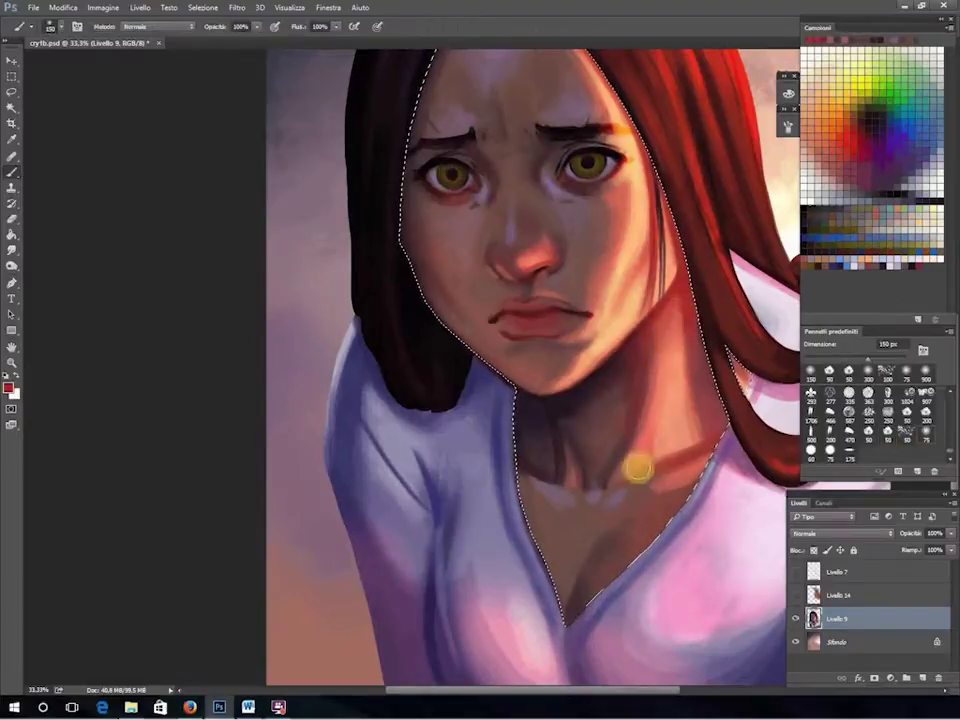
key("ctrl+z")
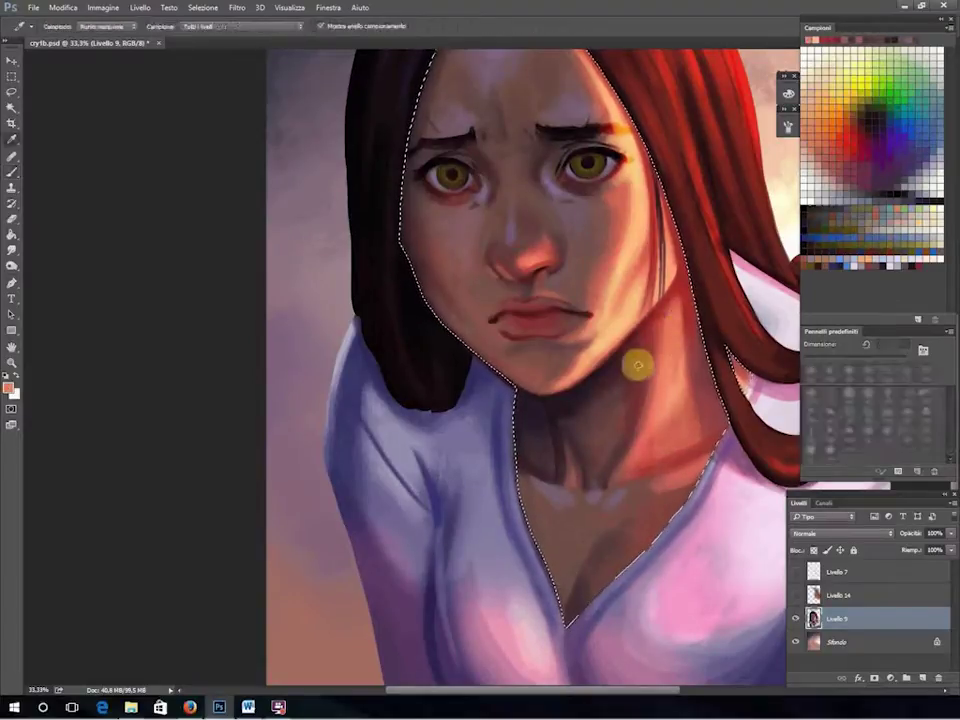
left_click(637, 363, "alt")
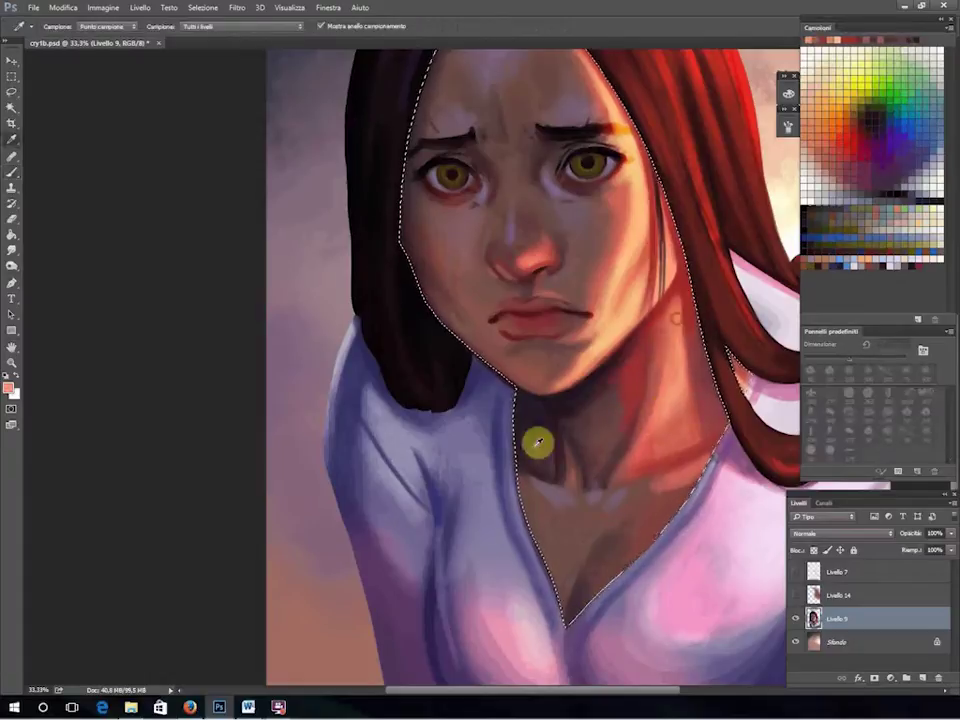
left_click(604, 369, "alt")
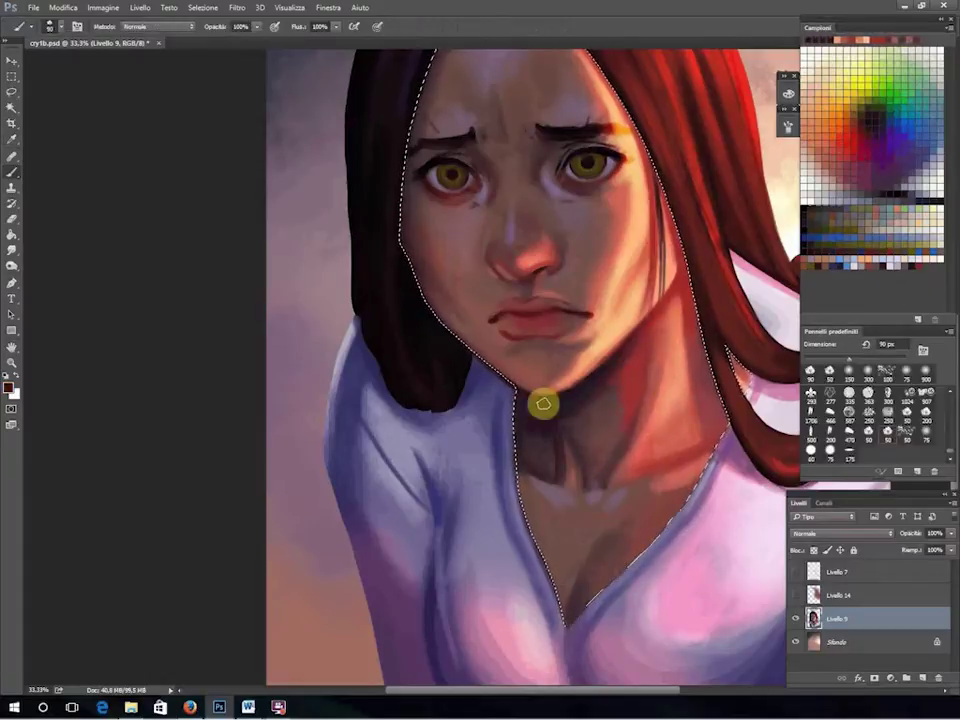
left_click(549, 455, "alt")
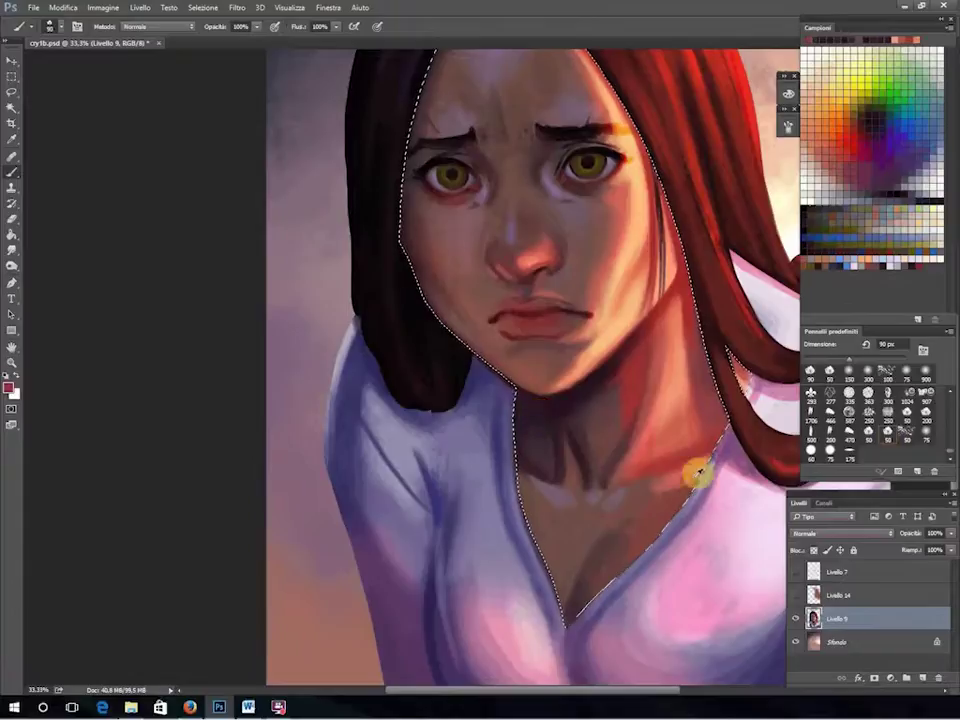
left_click_drag(700, 472, 528, 399)
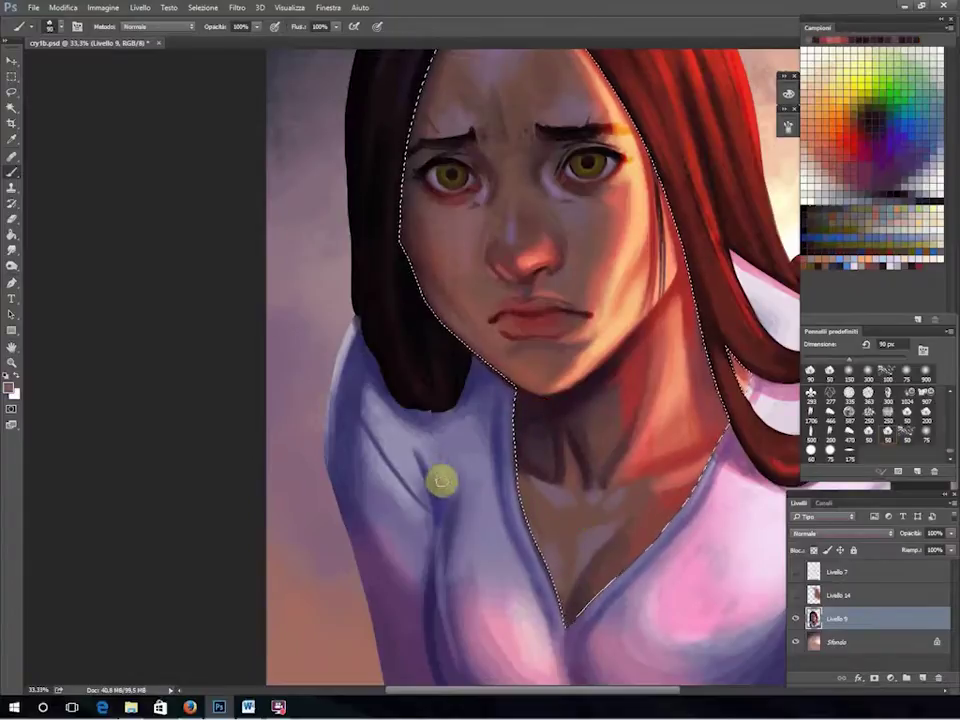
Invert the selection and darken the hair edge with purple down toward the shoulder.
left_click(202, 7)
left_click(197, 51)
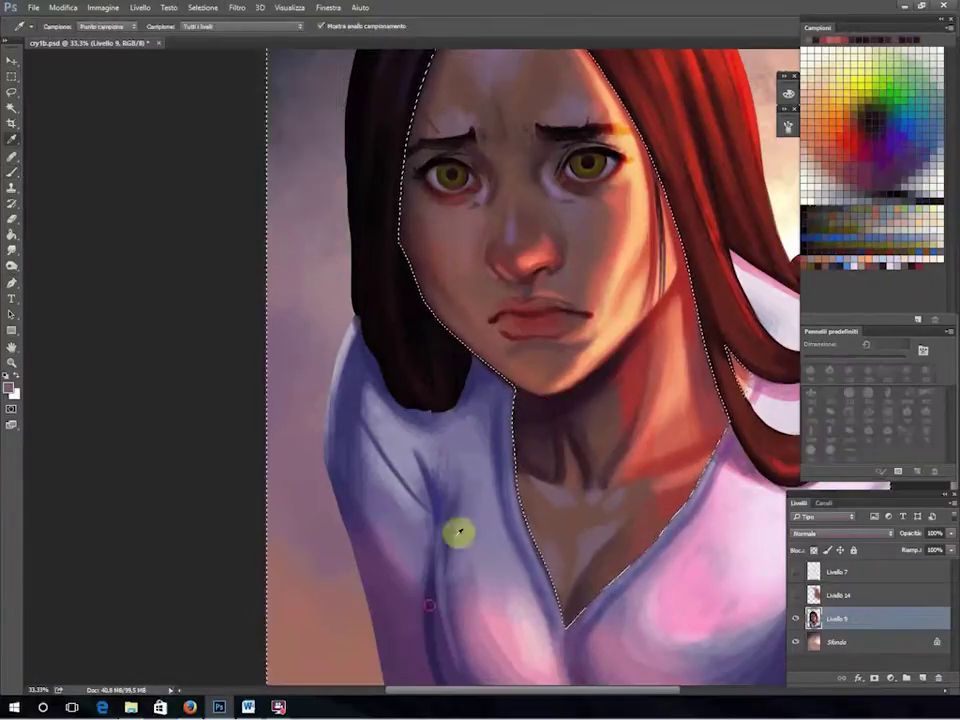
left_click(459, 532, "alt")
left_click_drag(419, 317, 461, 419)
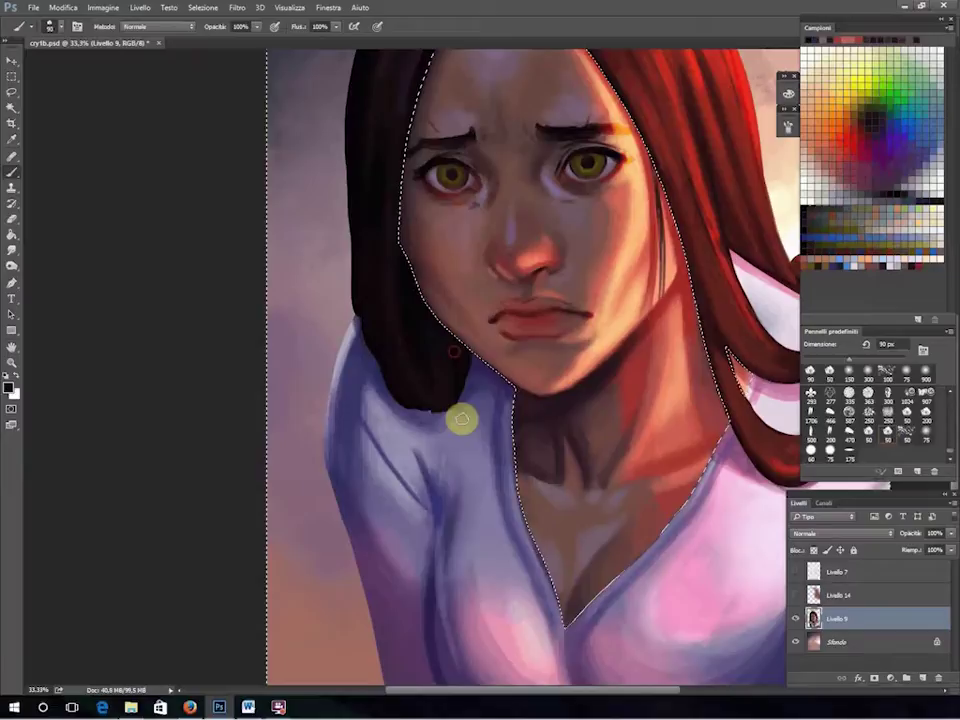
Paint warm strokes on the right cheek and repaint the hair-to-face edge.
left_click(452, 504, "alt")
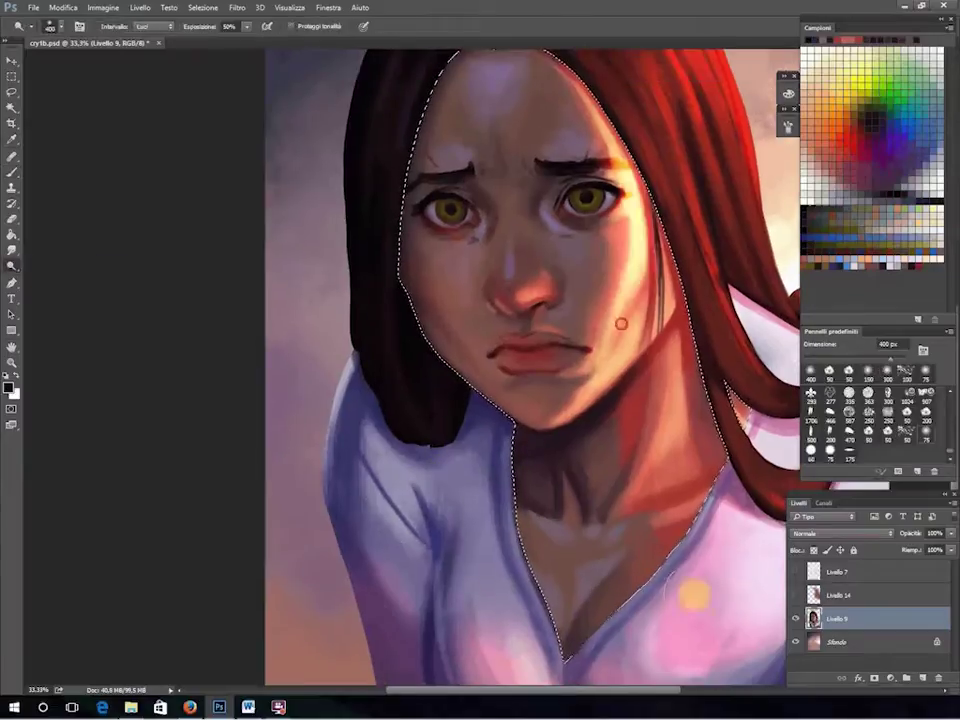
left_click_drag(621, 321, 645, 365)
left_click(468, 489, "alt")
left_click_drag(468, 489, 461, 434)
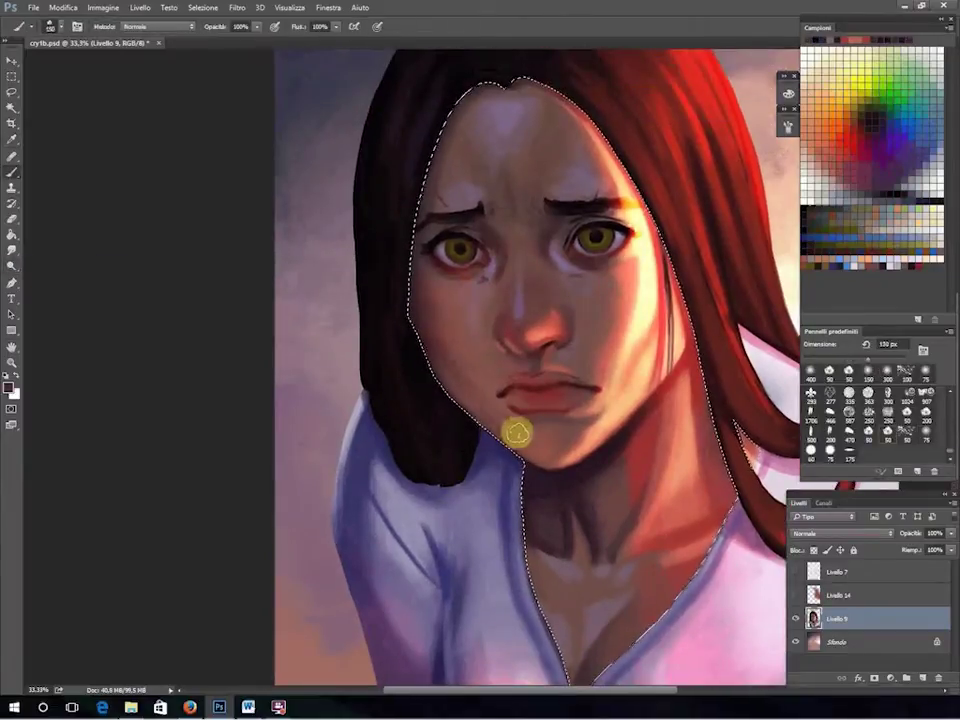
Repaint the left cheek edge and paint dark shadow beneath the eyes at 50 px.
left_click_drag(568, 416, 436, 348)
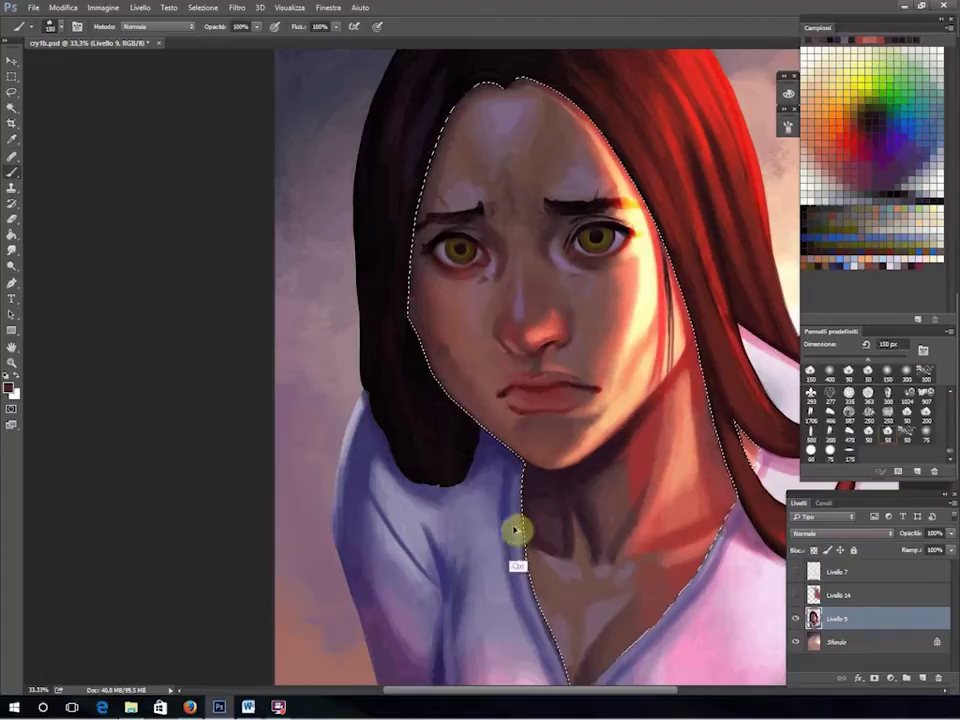
scroll(529, 401, "up", 2)
key("r")
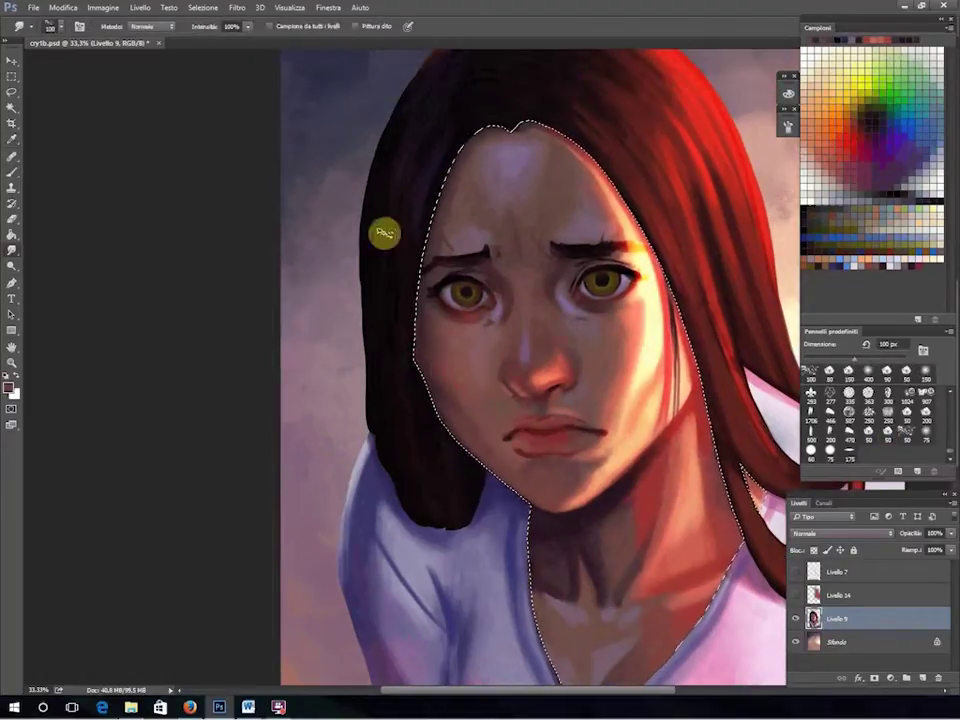
key("b")
left_click(551, 504, "alt")
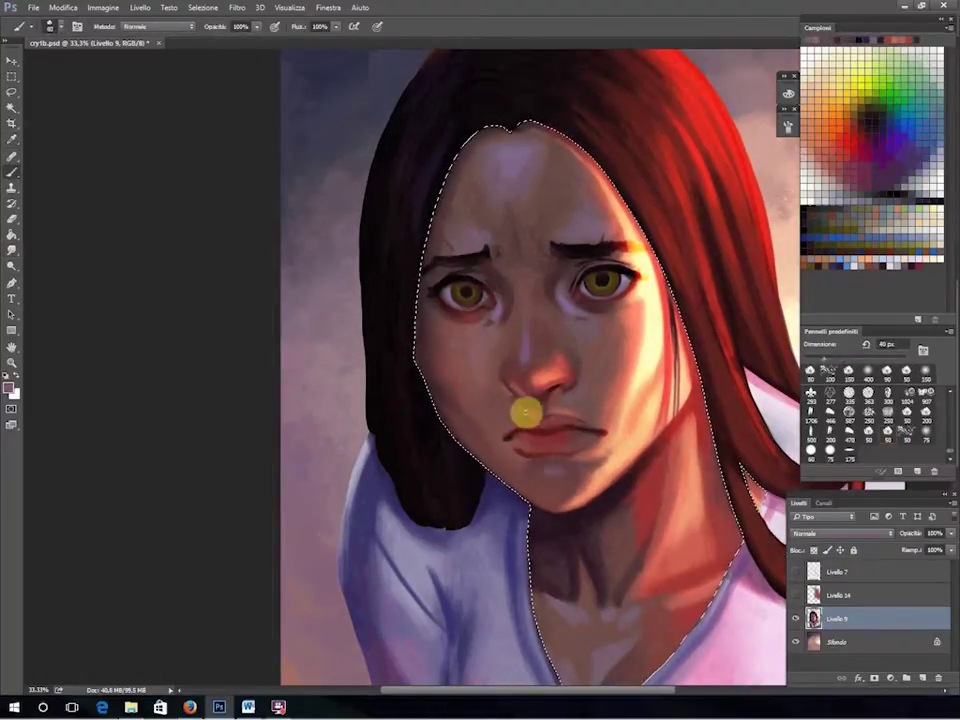
key("bracketleft")
key("bracketleft")
key("bracketleft")
left_click_drag(599, 323, 577, 313)
left_click(473, 330)
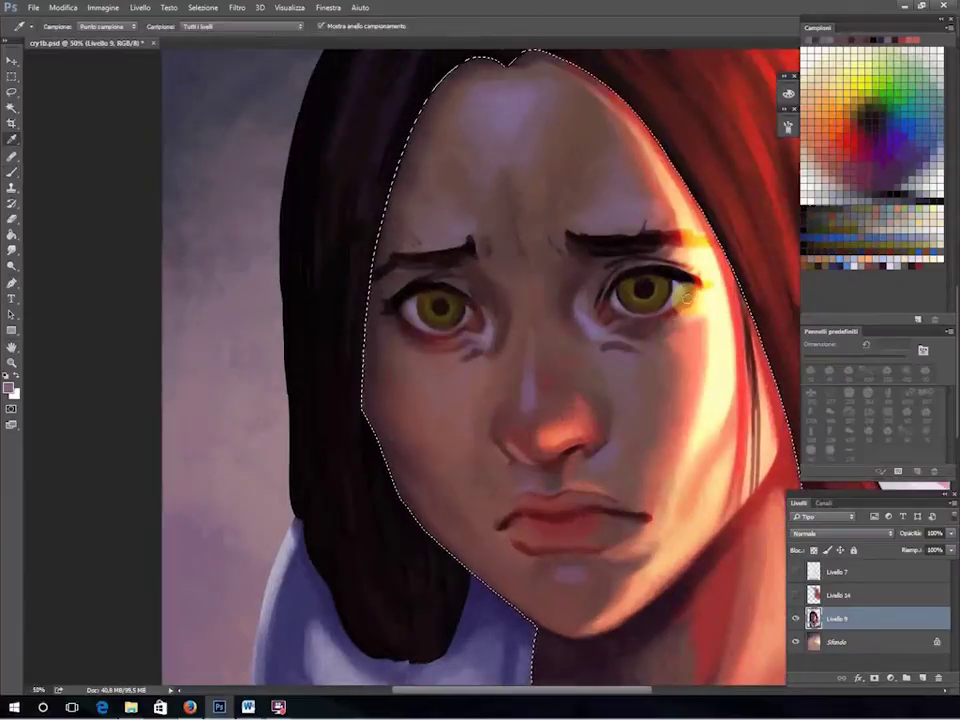
scroll(517, 265, "up", 1)
With a 35 px brush, sample lip and eye-shadow tones and touch the outer eye corner.
left_click(553, 521, "alt")
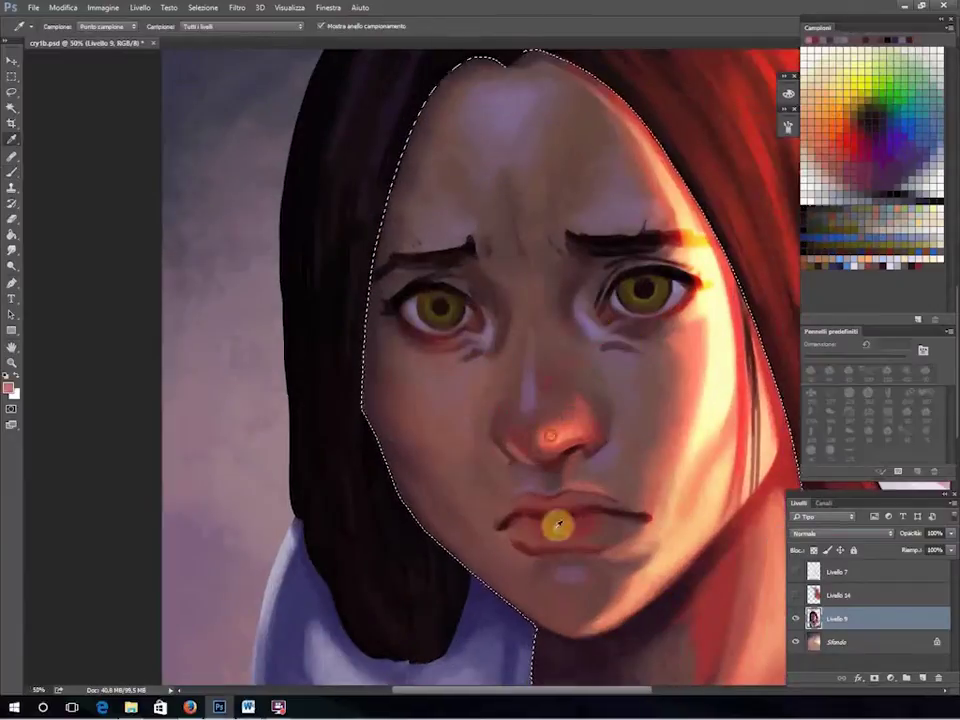
key("bracketleft")
key("bracketleft")
key("bracketleft")
left_click(462, 330)
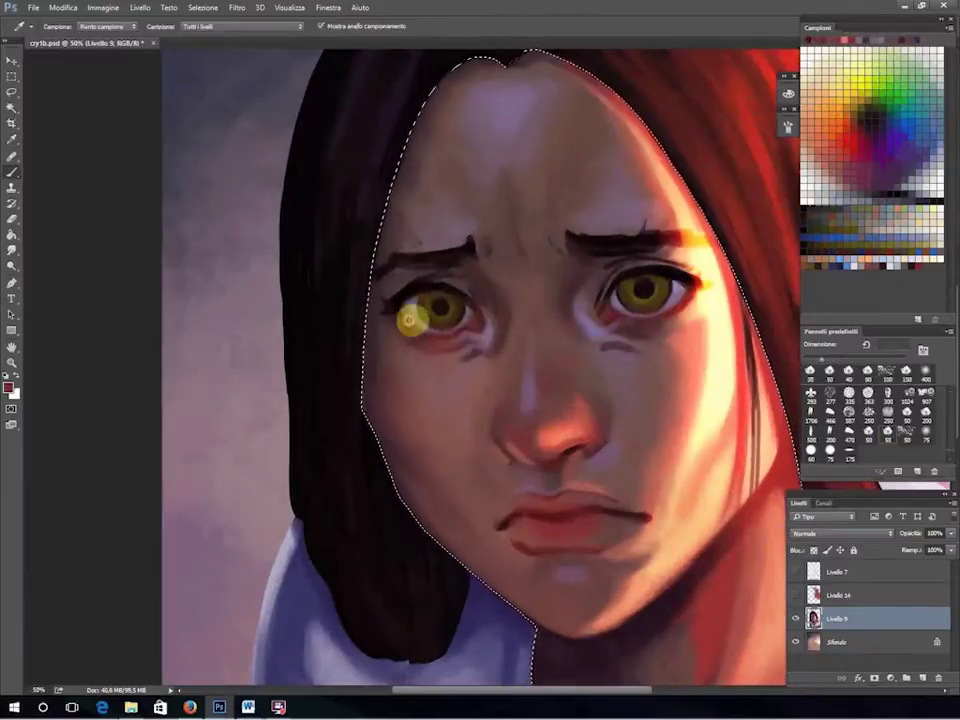
left_click(555, 510, "alt")
left_click(489, 306, "alt")
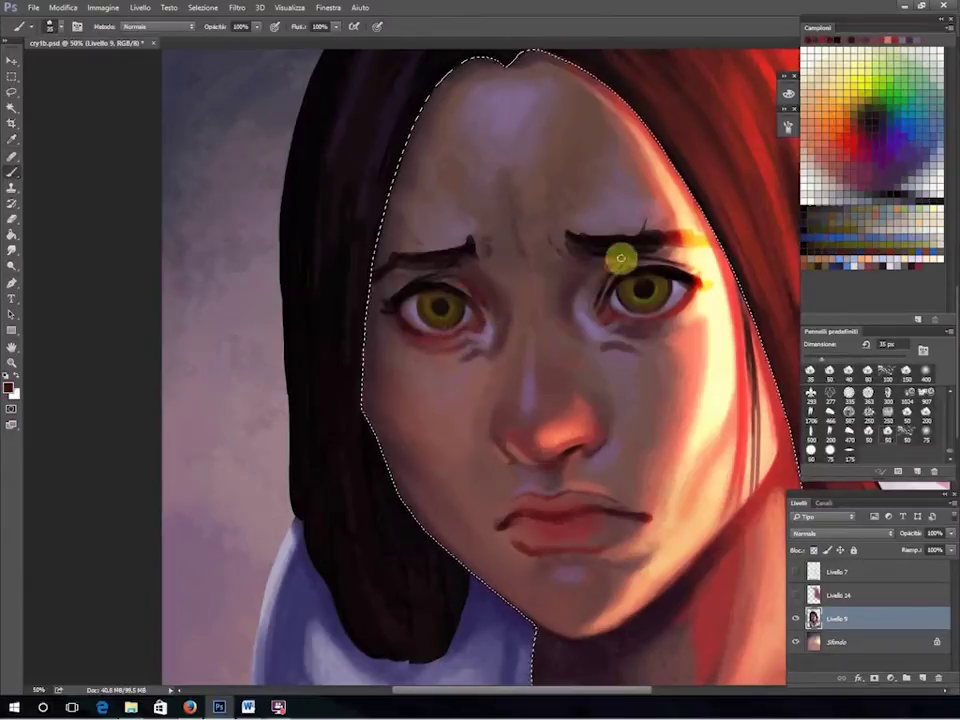
left_click(456, 272, "alt")
left_click_drag(695, 280, 668, 270)
Sample lip colours, ending on a darker red for the lips.
left_click(572, 508, "alt")
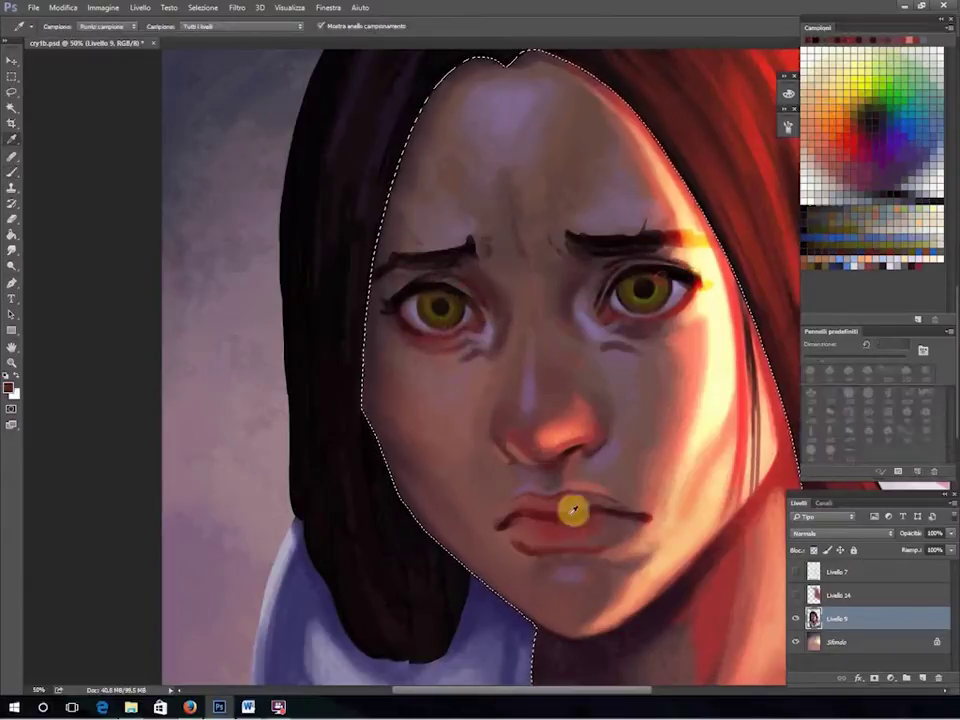
key("ctrl+d")
left_click_drag(494, 547, 481, 492)
key("ctrl+z")
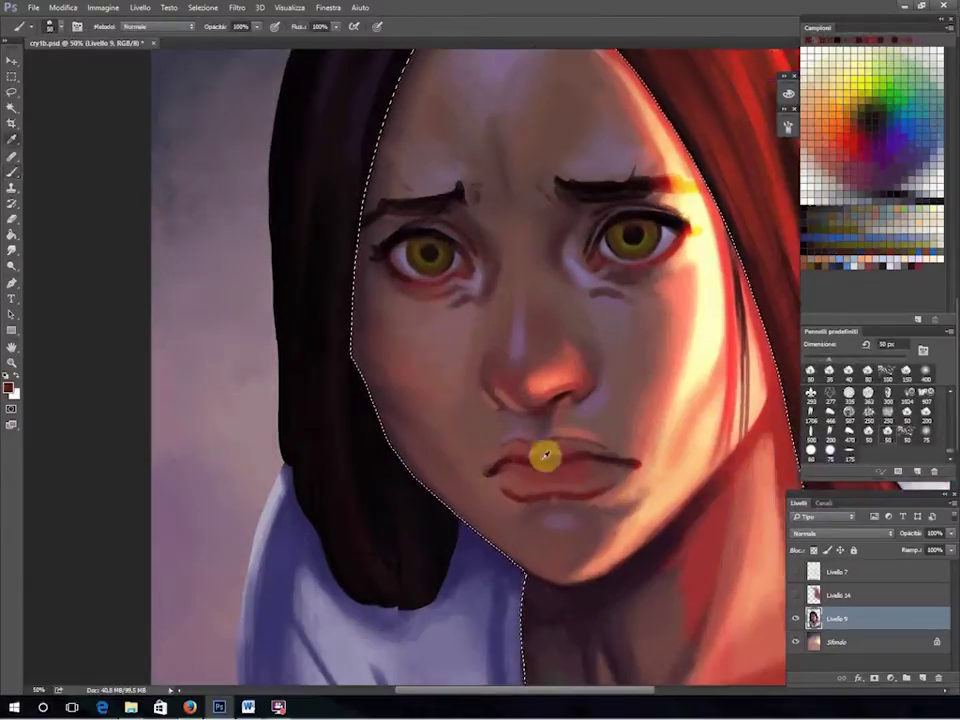
left_click(512, 461, "alt")
left_click(615, 477, "alt")
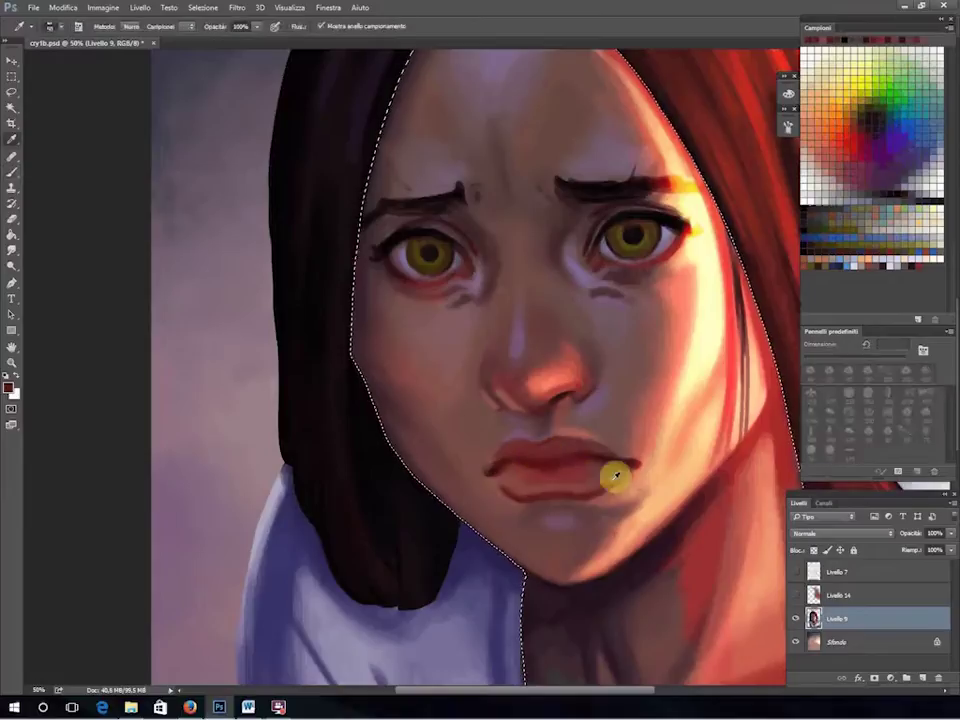
left_click(786, 128)
left_click(521, 494, "alt")
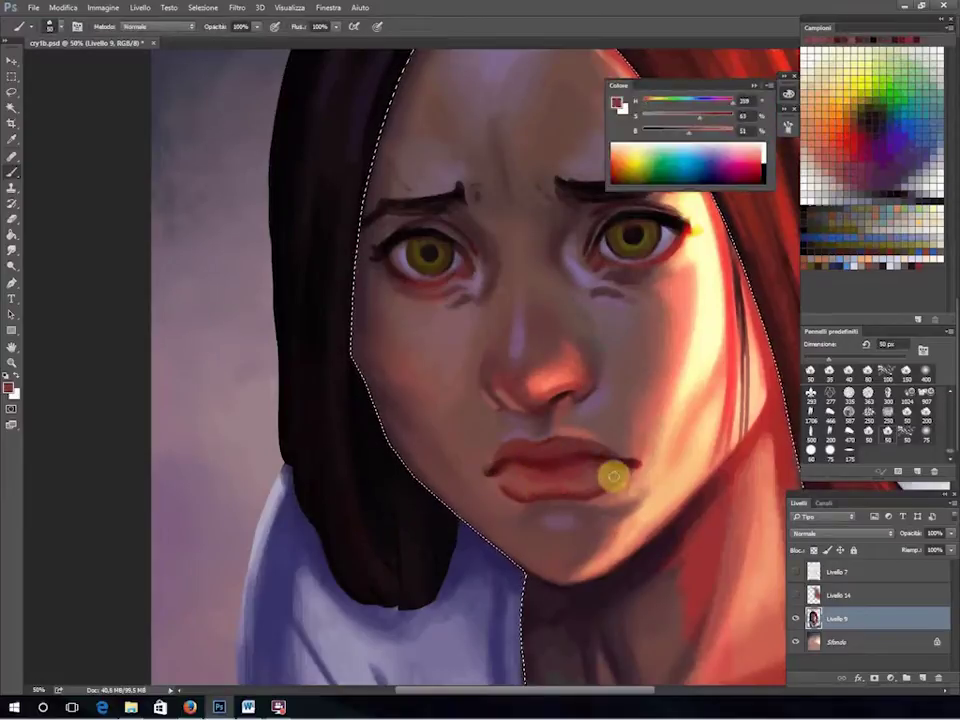
Sample lip reds and set the brush to 20 then 30 px.
left_click(570, 447, "alt")
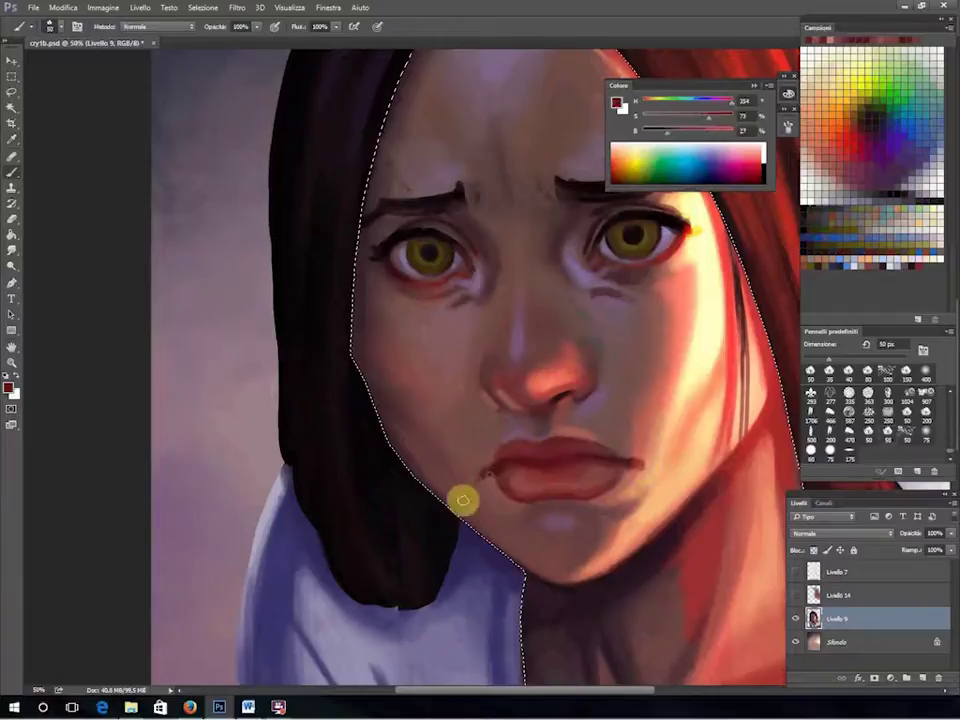
left_click(658, 510, "alt")
left_click(542, 414, "alt")
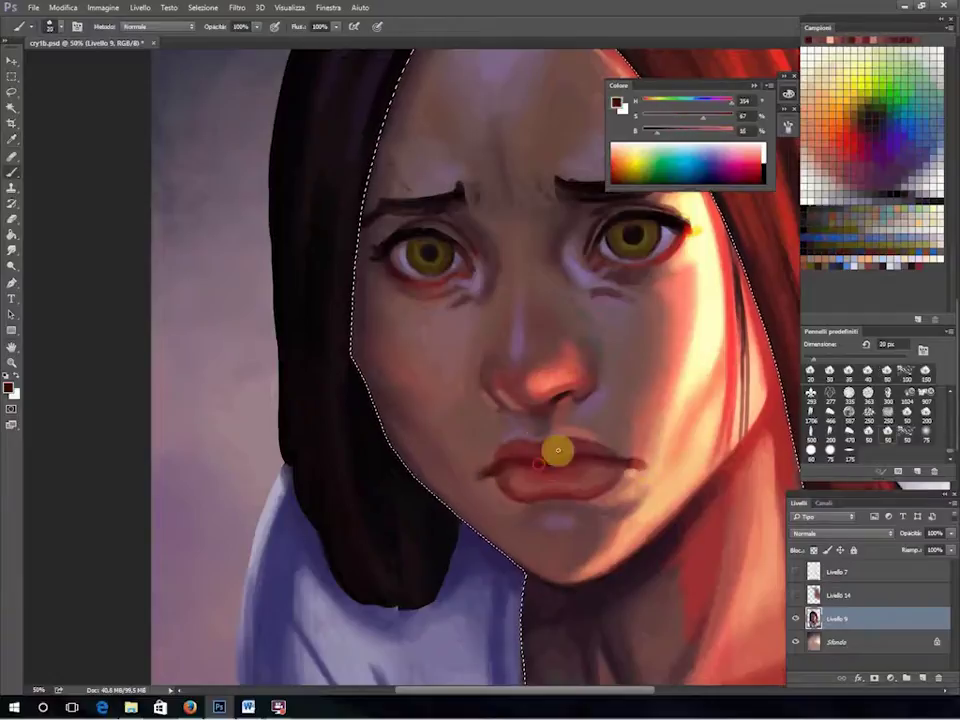
key("bracketleft")
key("bracketleft")
key("bracketleft")
left_click(609, 499, "alt")
key("bracketright")
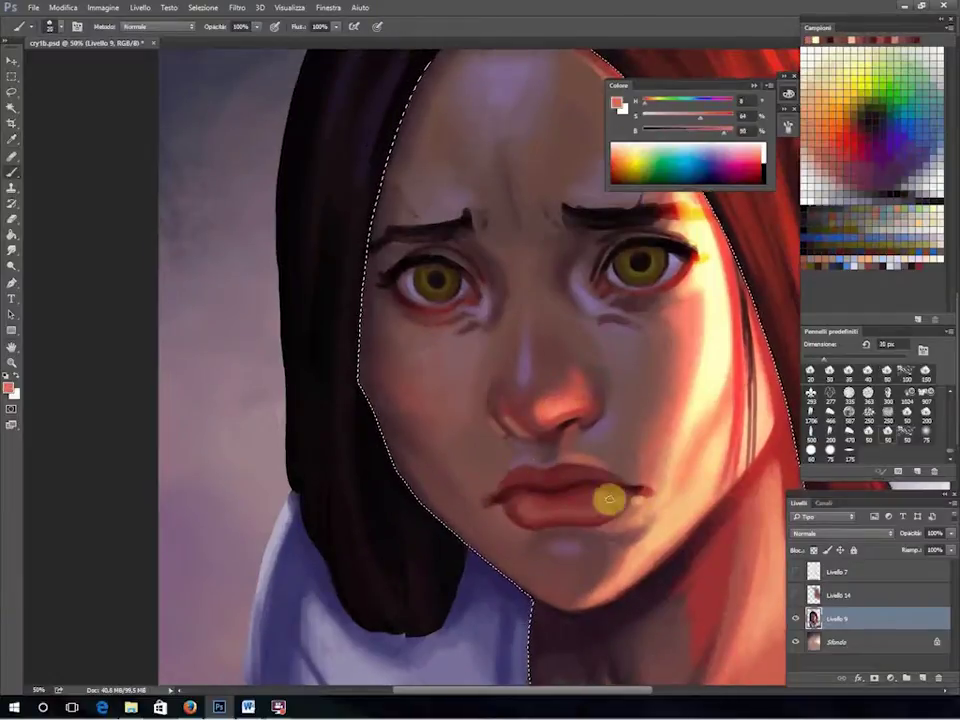
Try Colore blending, return to Normale, smudge the lips, and set brush opacity near 30%.
left_click(155, 26)
left_click(130, 200)
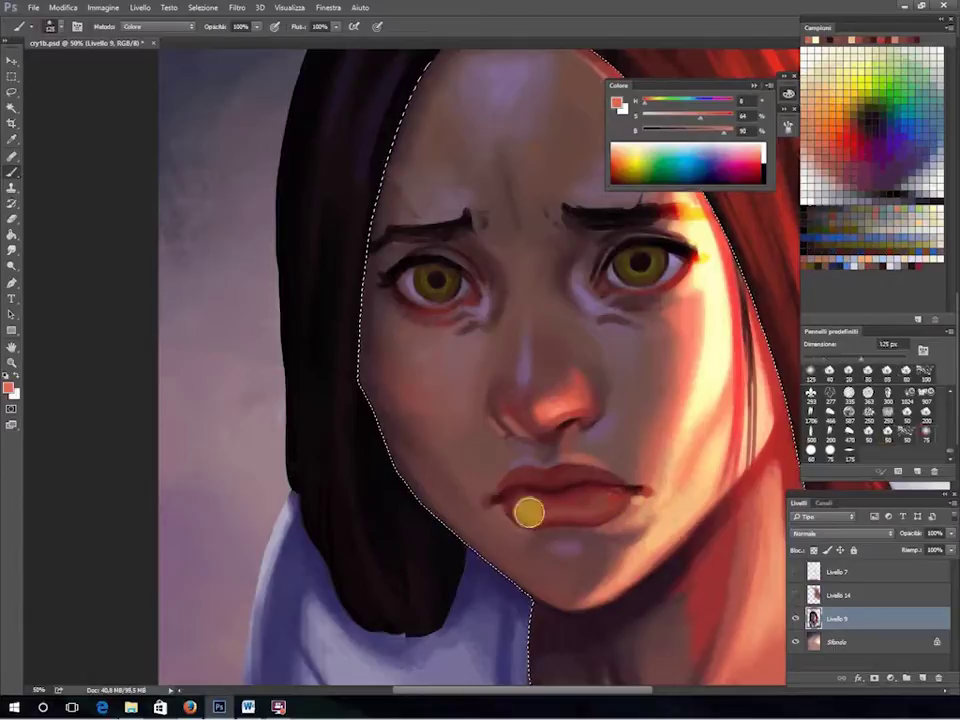
left_click(155, 26)
left_click(130, 72)
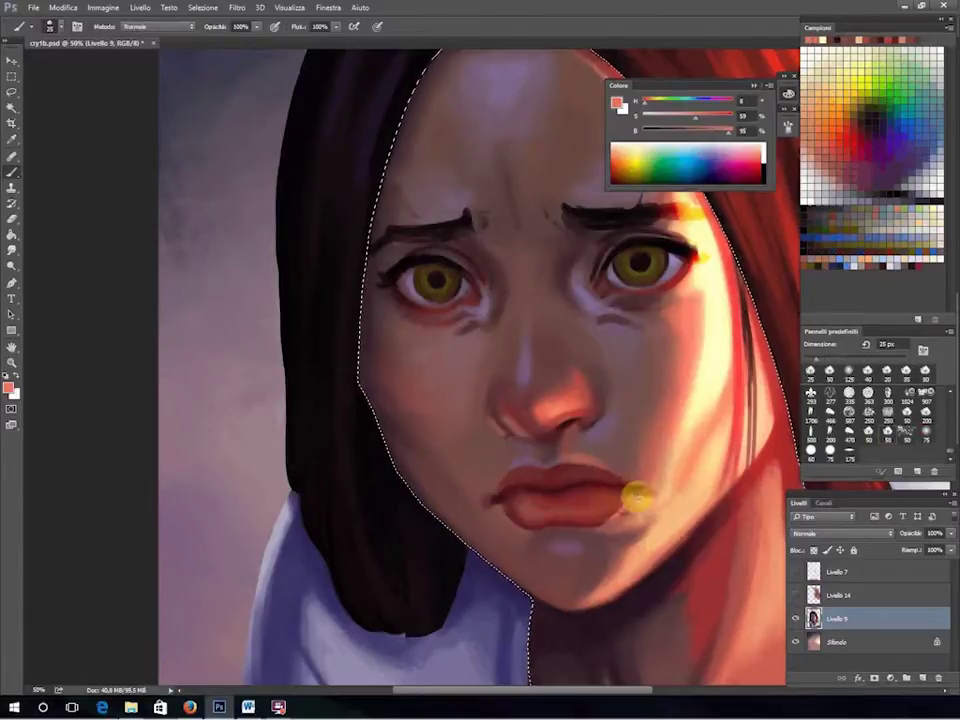
left_click(729, 407, "alt")
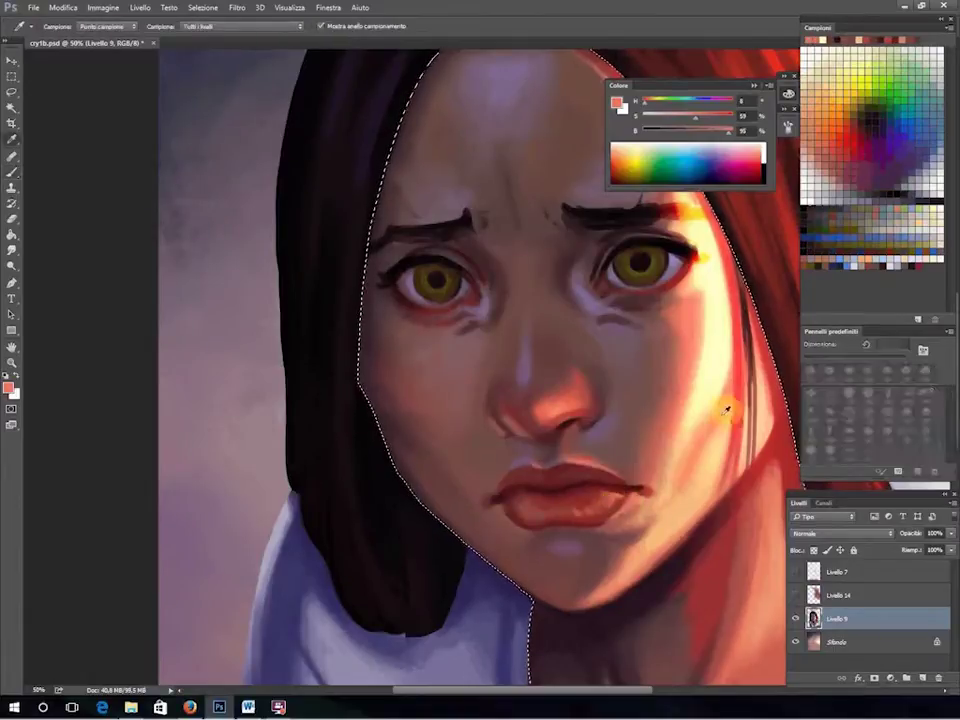
key("r")
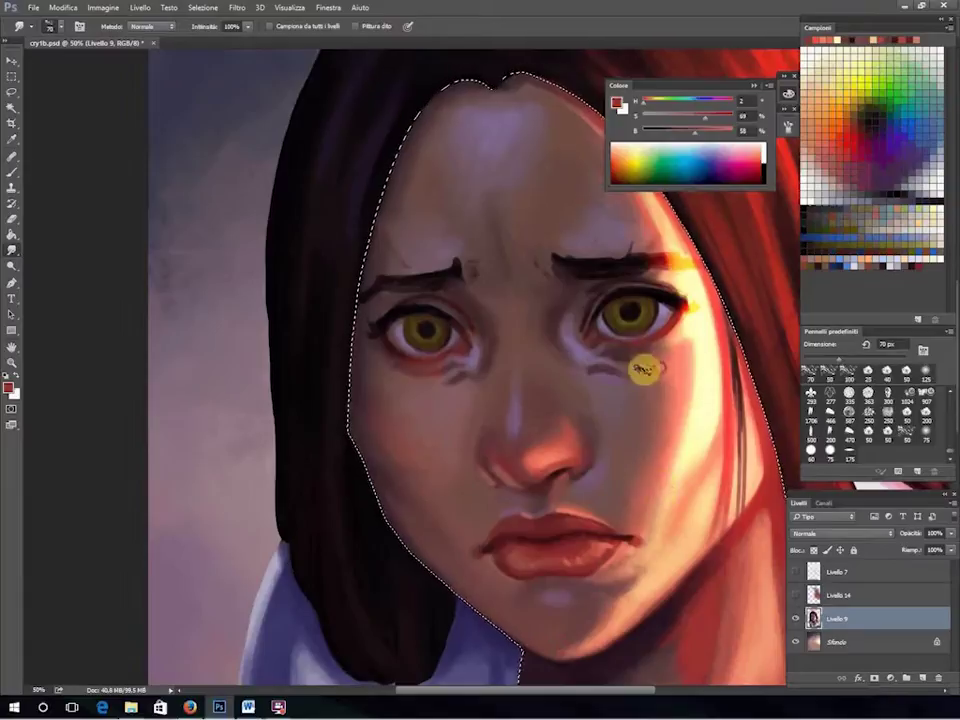
key("b")
left_click_drag(257, 27, 220, 40)
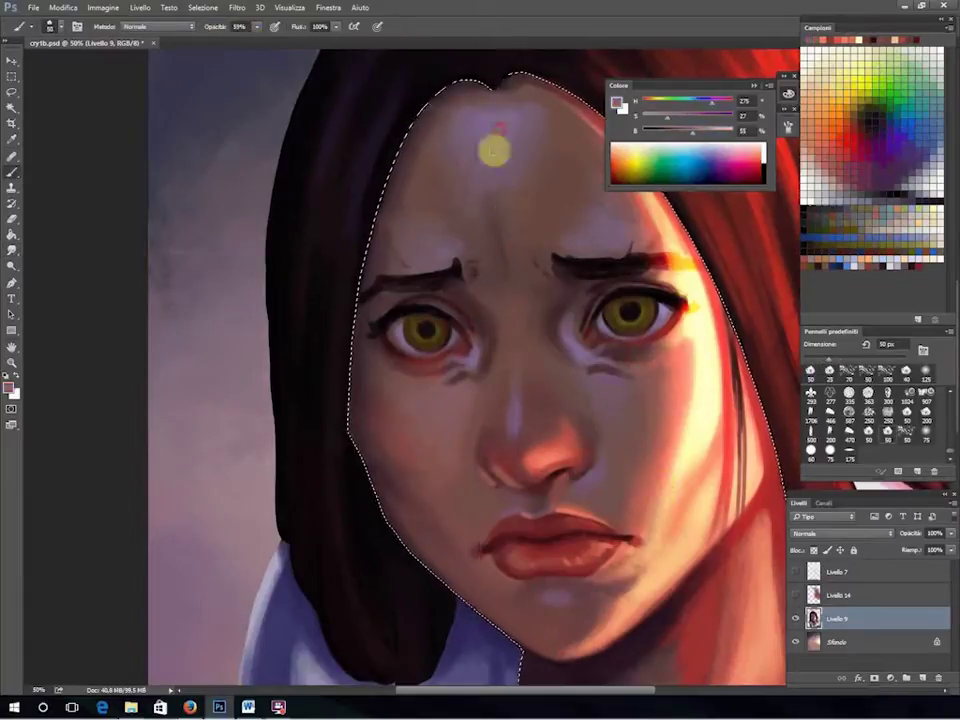
Sample forehead, cheek and hair tones, painting in Colore at 59% before returning to Normale.
left_click(486, 290, "alt")
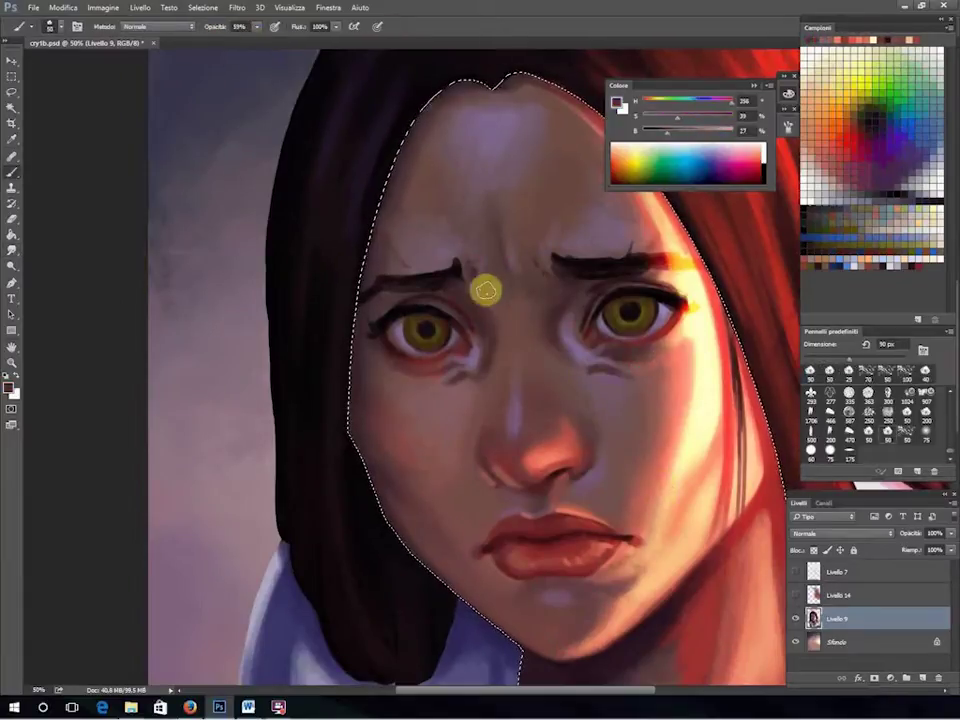
left_click(692, 380, "alt")
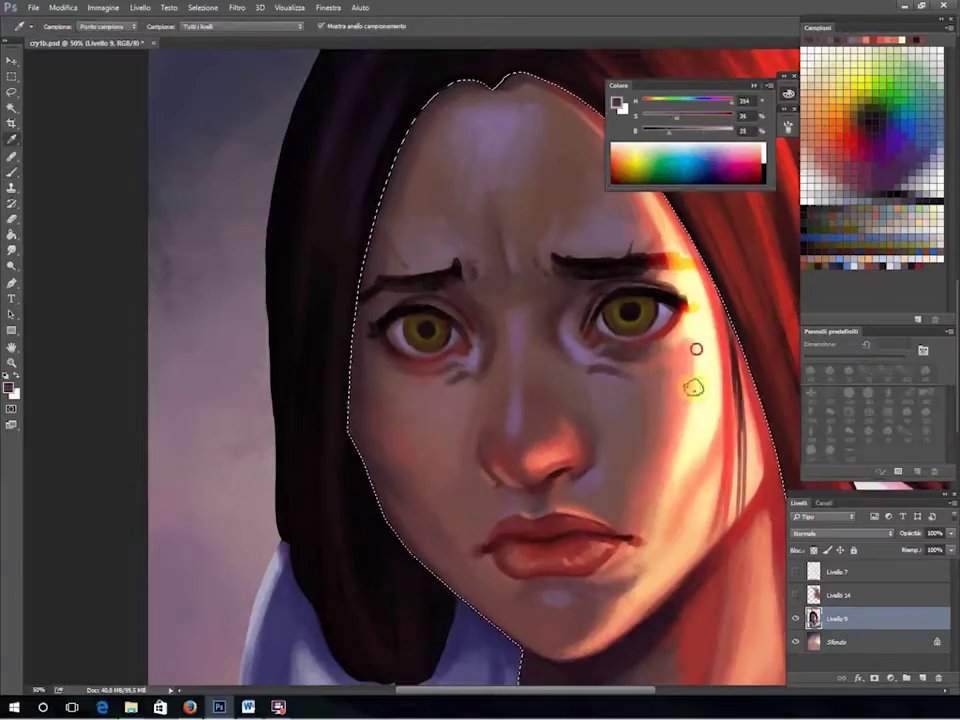
left_click(497, 478, "alt")
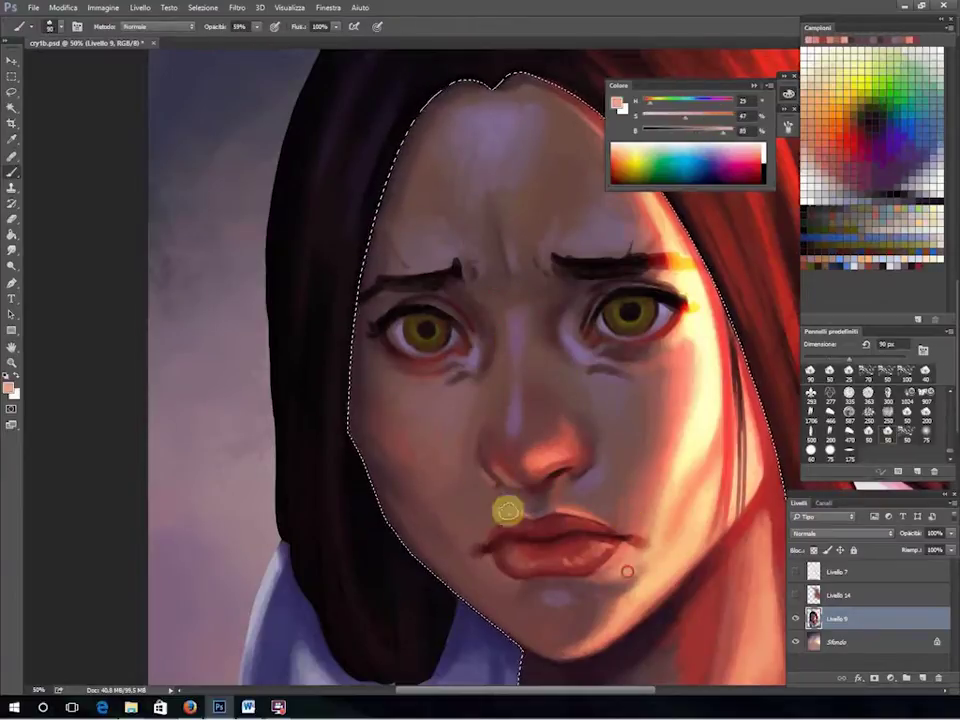
left_click(14, 266)
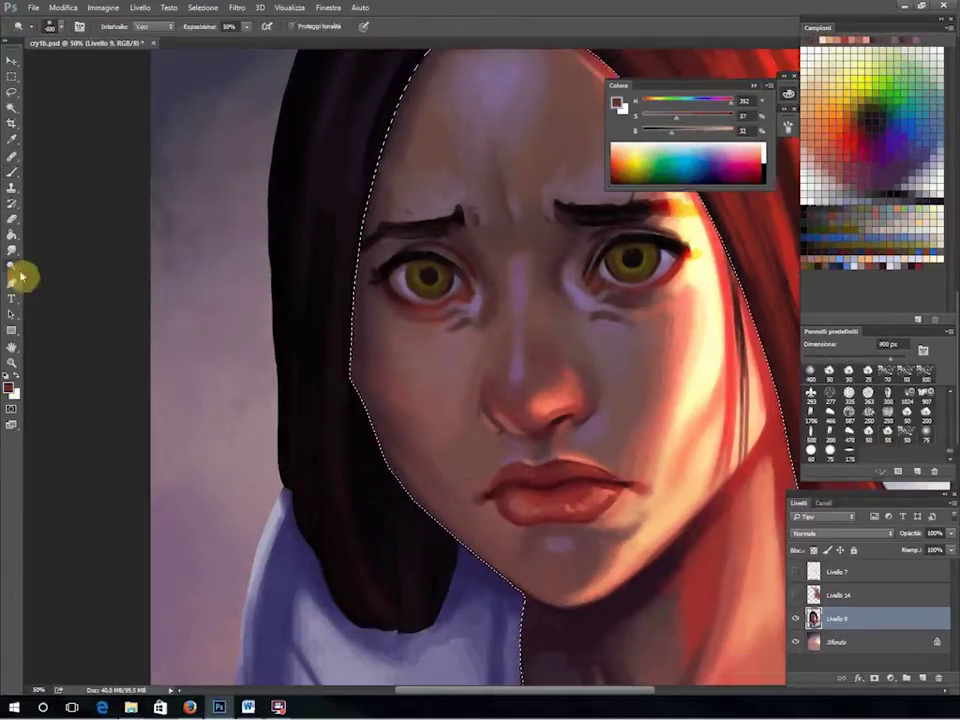
left_click_drag(471, 553, 471, 593)
key("b")
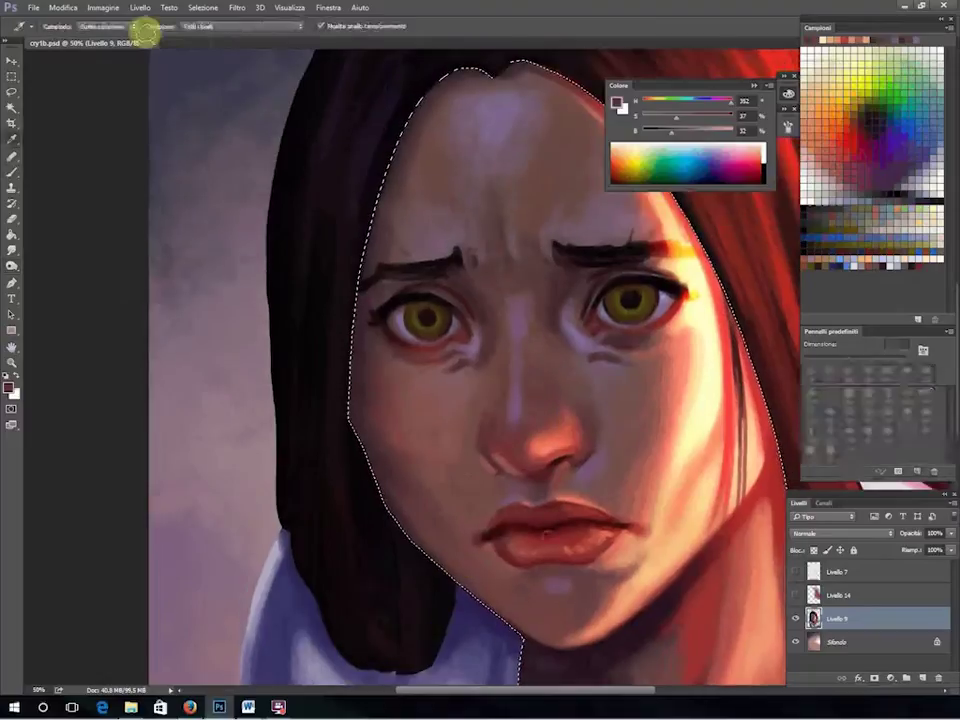
left_click(137, 26)
left_click(296, 249, "alt")
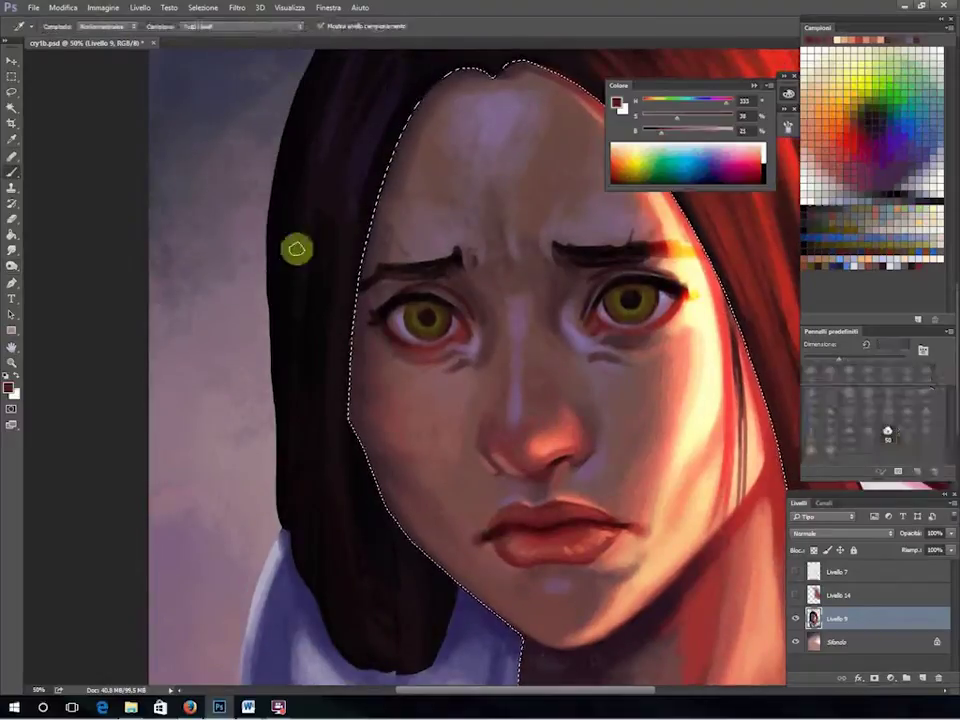
key("shift+alt+n")
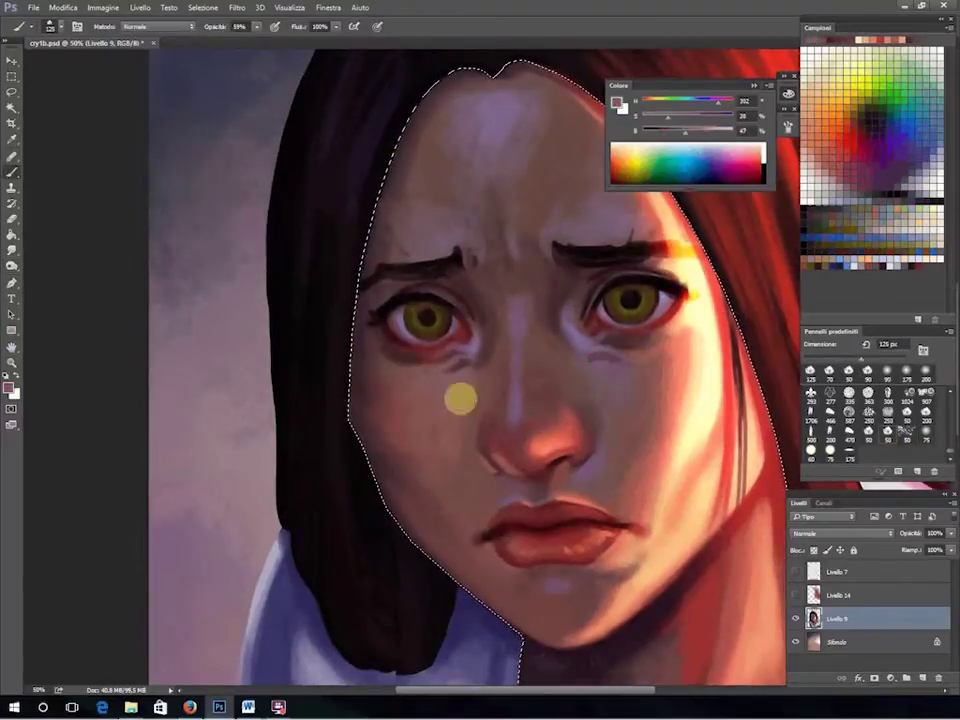
Sample dark red-brown tones from the lip, brow and eyebrows for the brow shading.
left_click(570, 577, "alt")
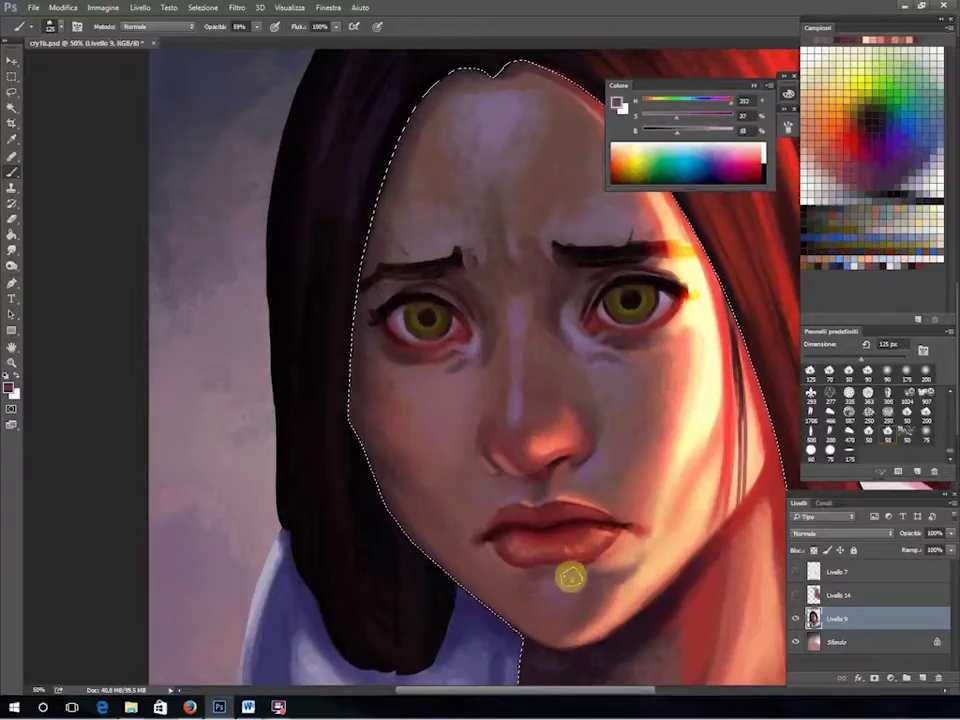
scroll(354, 429, "down", 1)
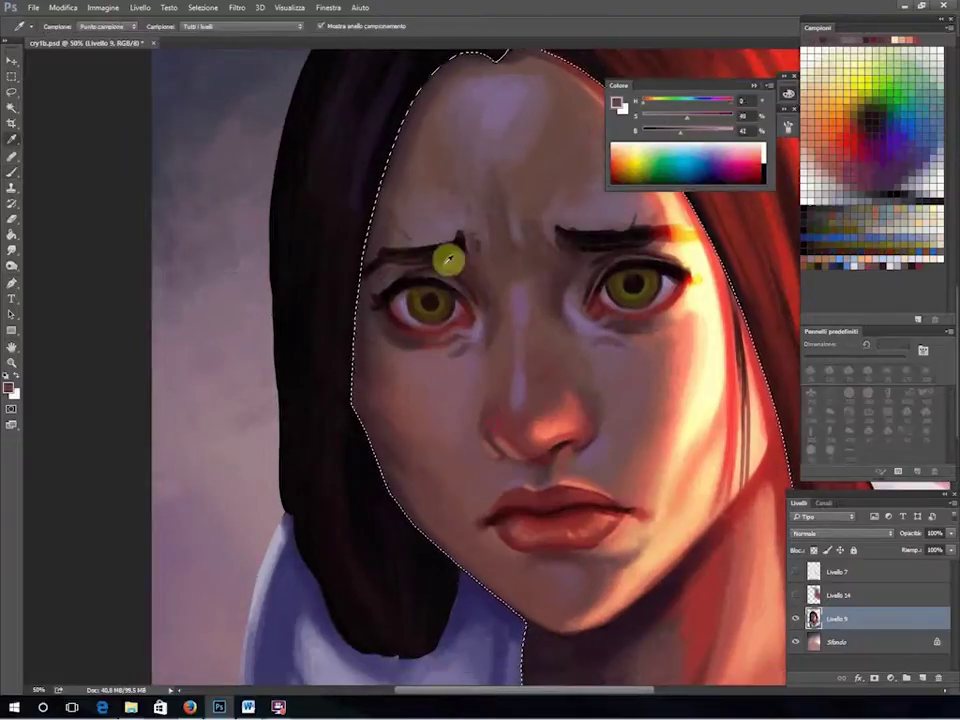
left_click(446, 265, "alt")
left_click(598, 279, "alt")
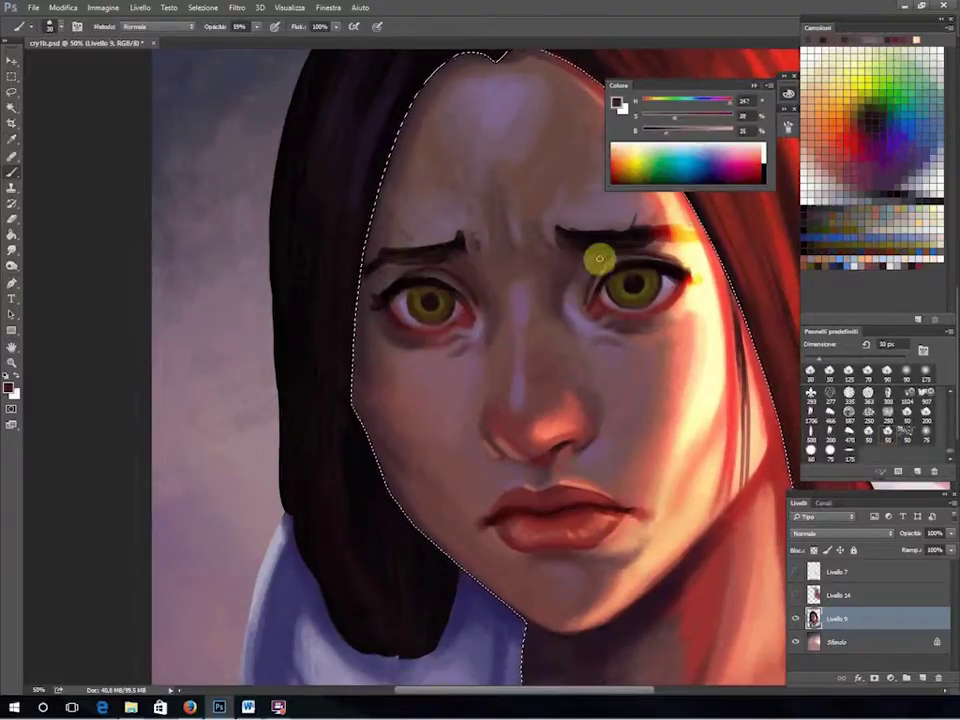
left_click(589, 285, "alt")
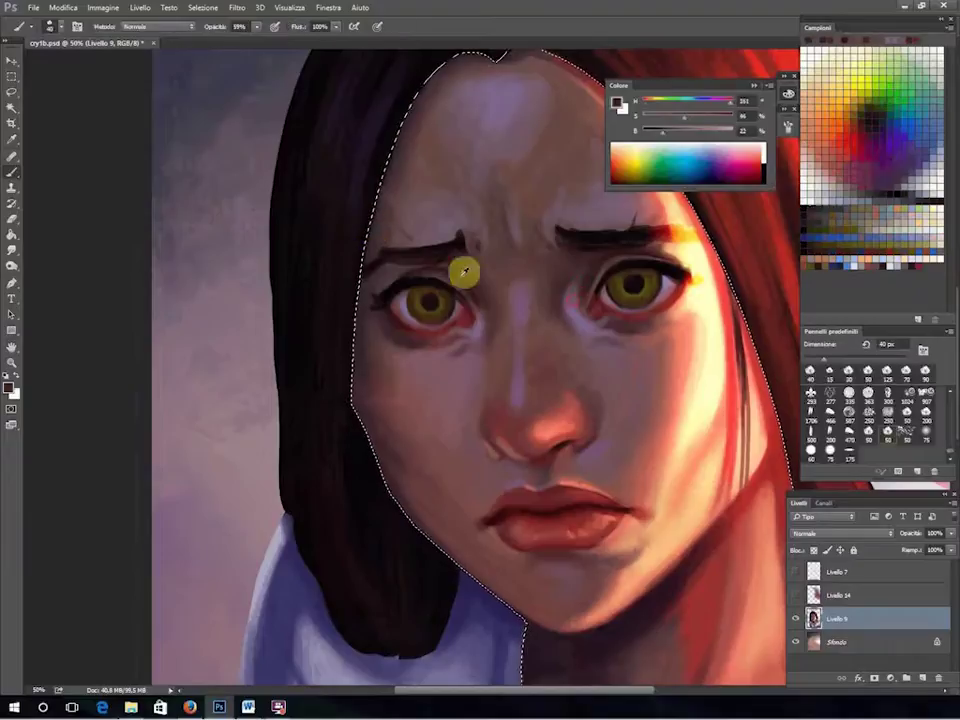
left_click(482, 304, "alt")
left_click(431, 272, "alt")
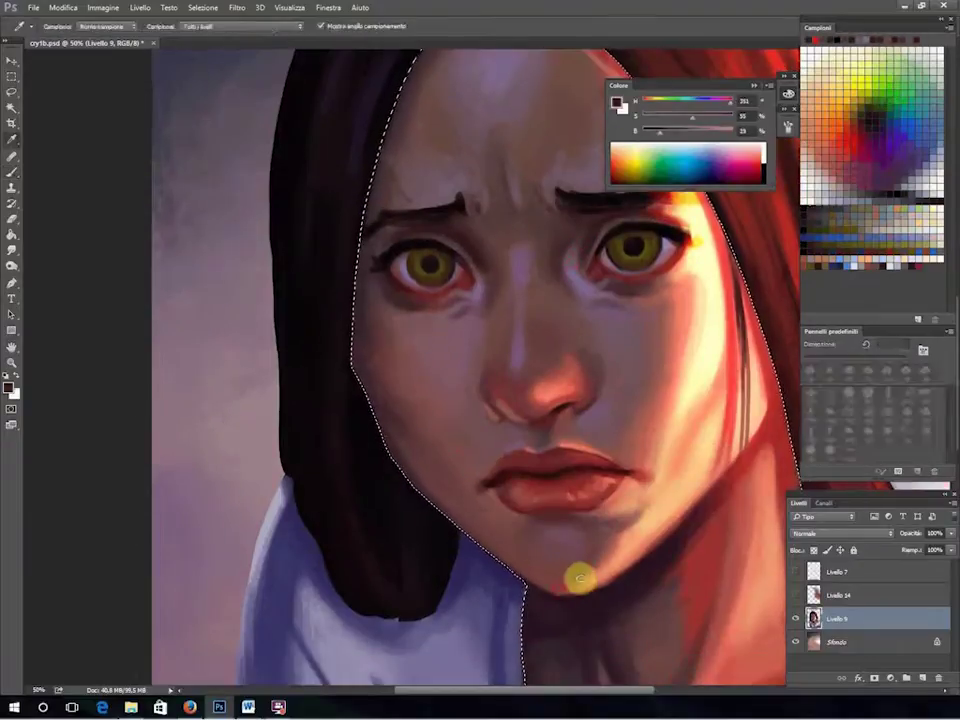
left_click(574, 600, "alt")
left_click_drag(356, 407, 387, 394)
Pick pinkish skin tones at 90 then 70 px and shade beside the nose.
left_click(405, 398, "alt")
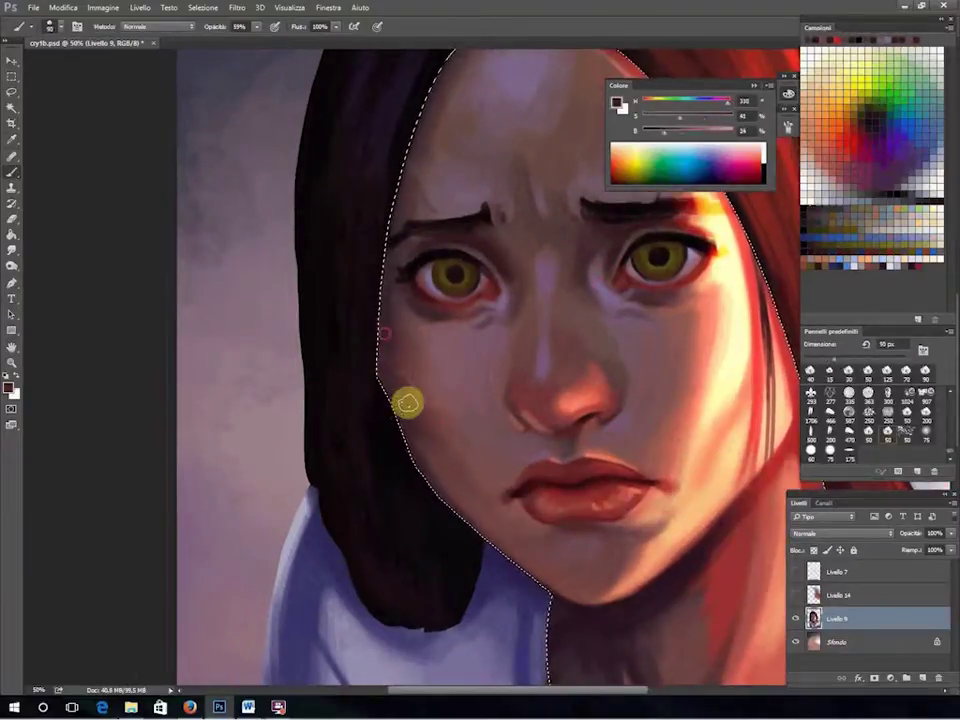
key("bracketright")
key("bracketright")
key("bracketright")
left_click(426, 450, "alt")
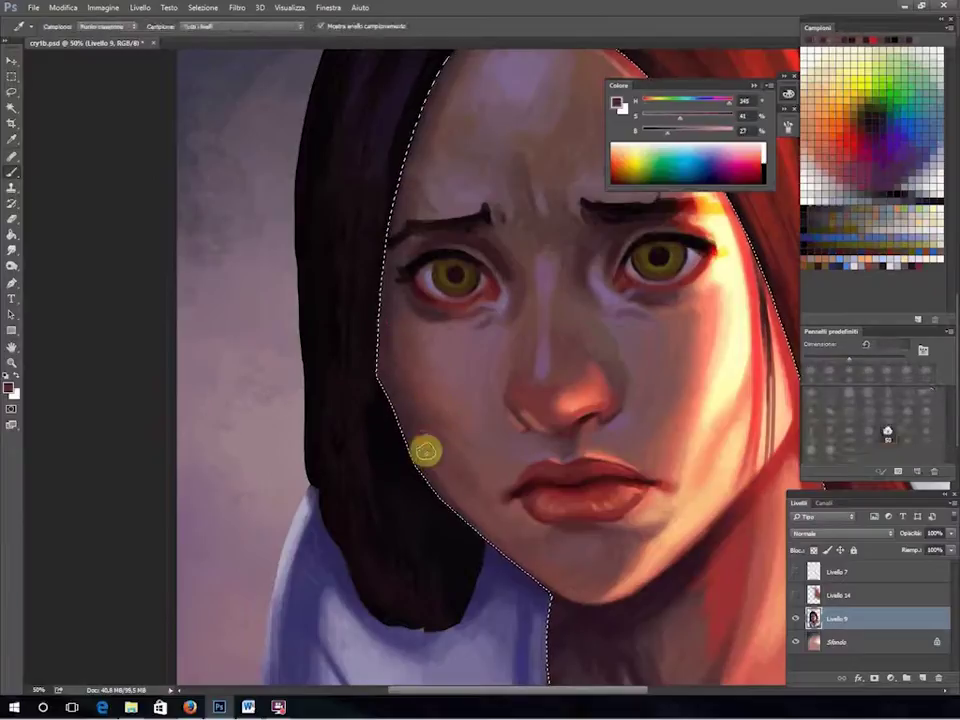
left_click(467, 489, "alt")
key("bracketleft")
key("bracketleft")
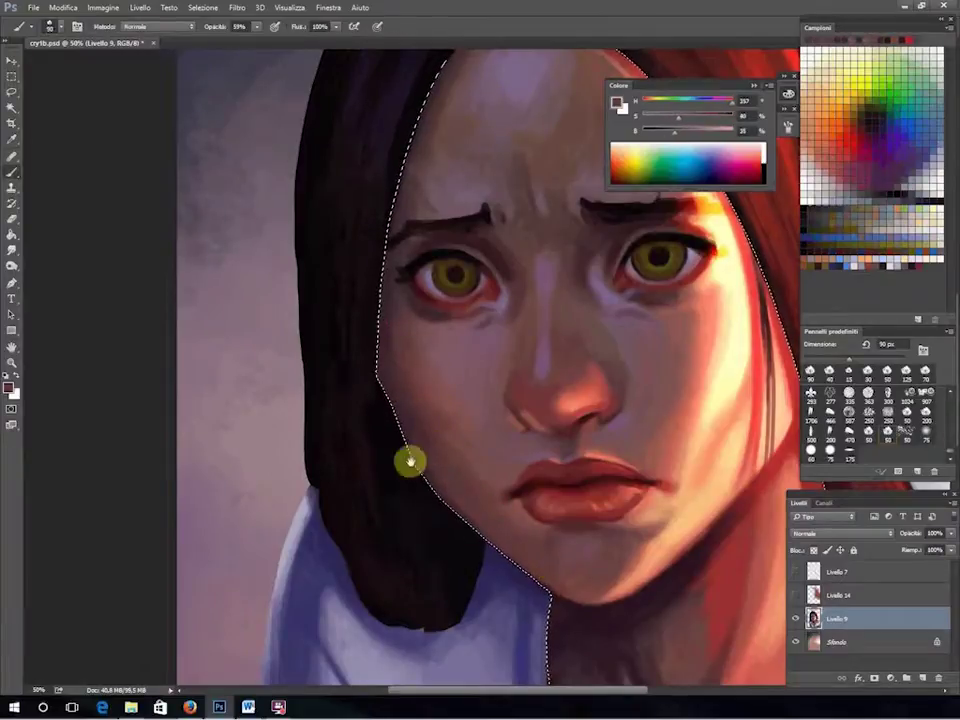
scroll(399, 429, "up", 3)
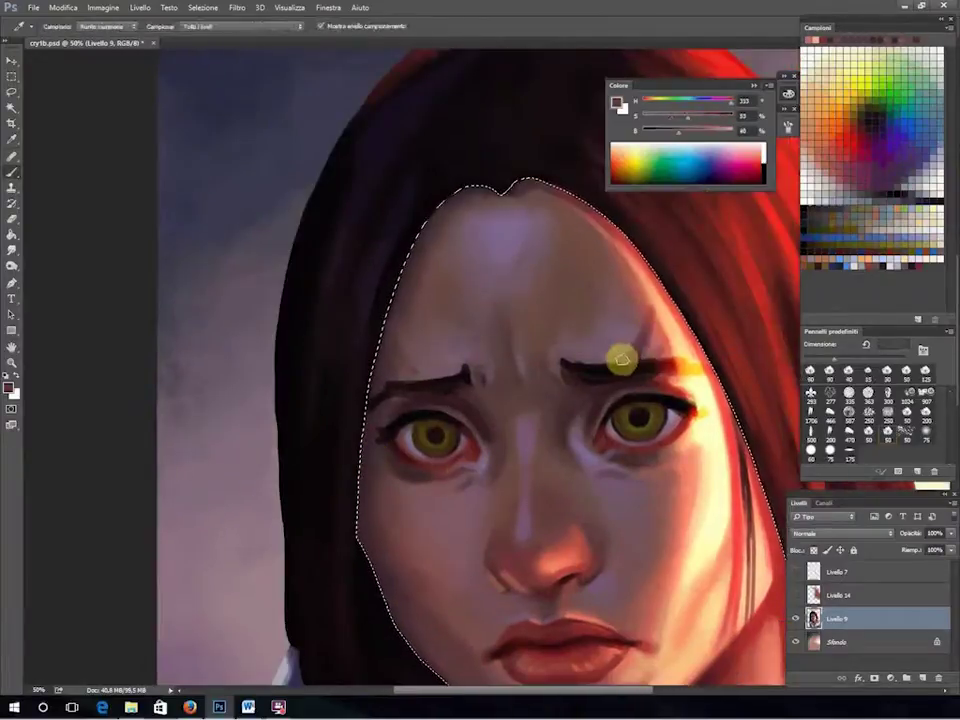
left_click(487, 339, "alt")
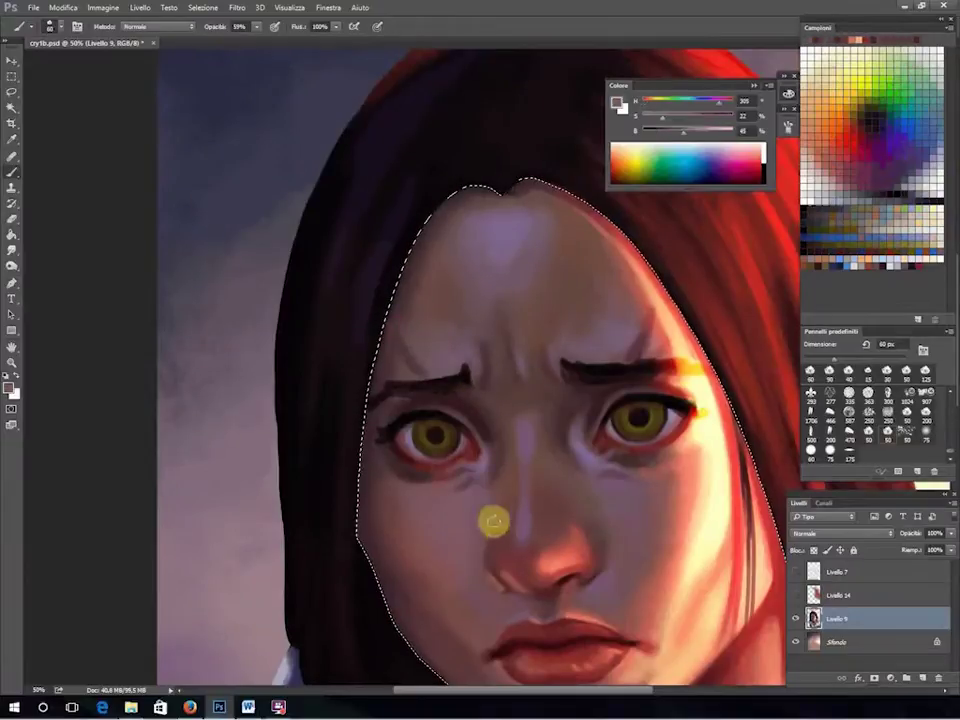
left_click(474, 328, "alt")
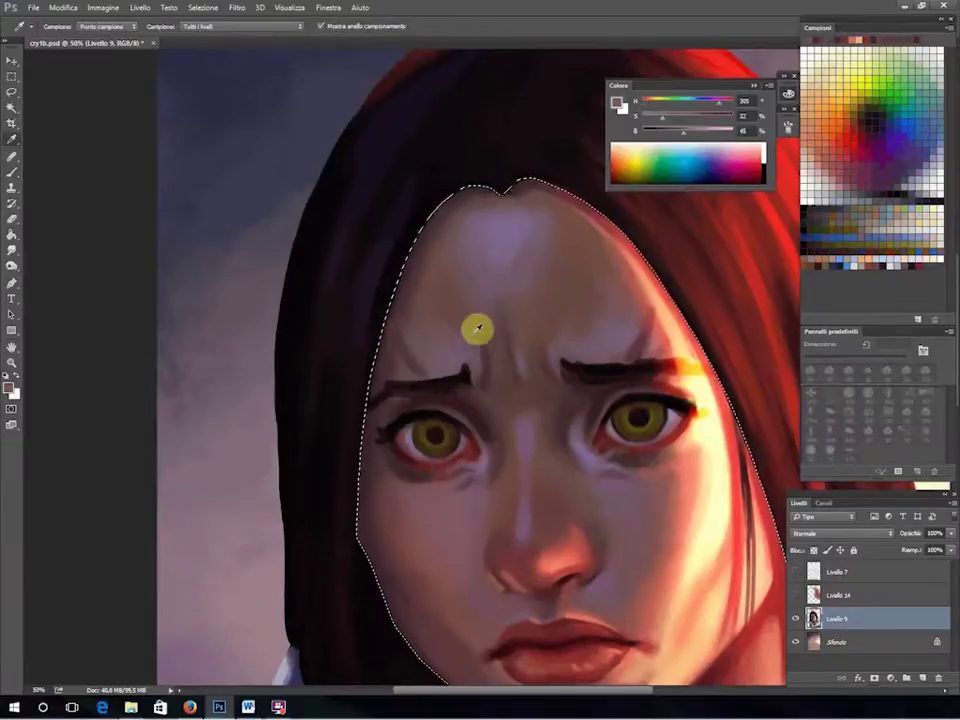
Sample hairline purple and forehead brown, then paint purple shading near the left brow.
left_click(542, 324, "alt")
left_click(527, 185, "alt")
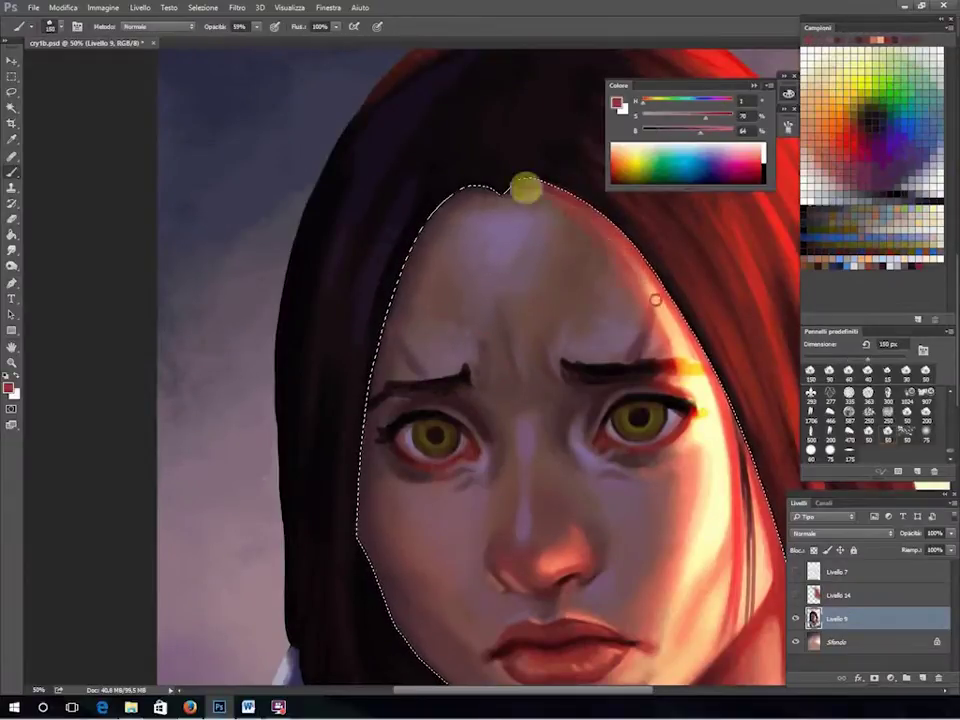
key("bracketright")
key("bracketright")
key("bracketright")
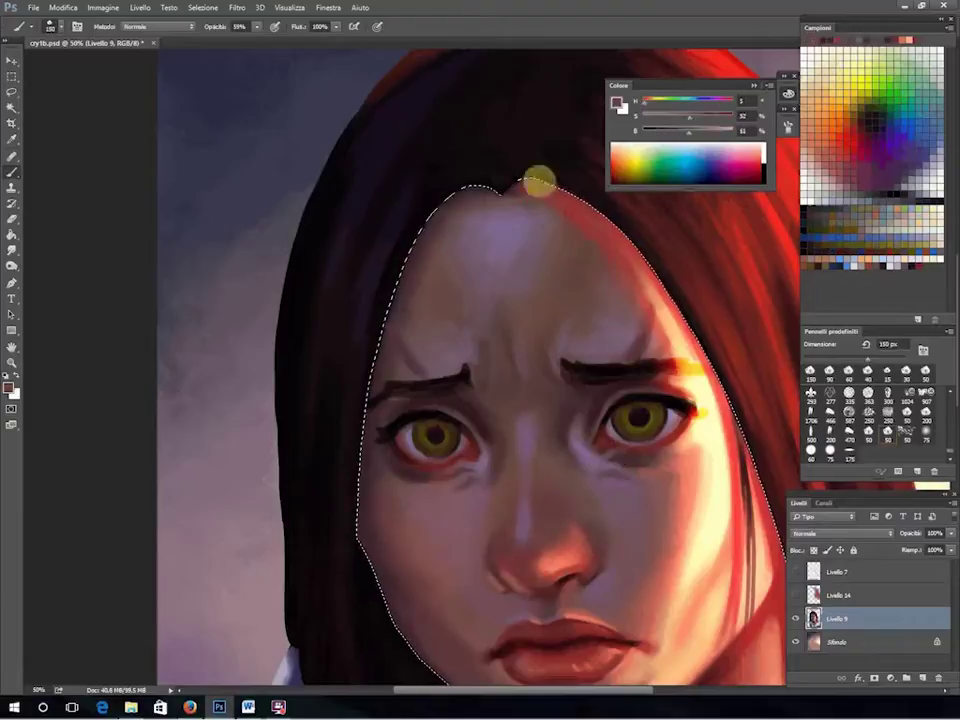
left_click(514, 197, "alt")
left_click(430, 230, "alt")
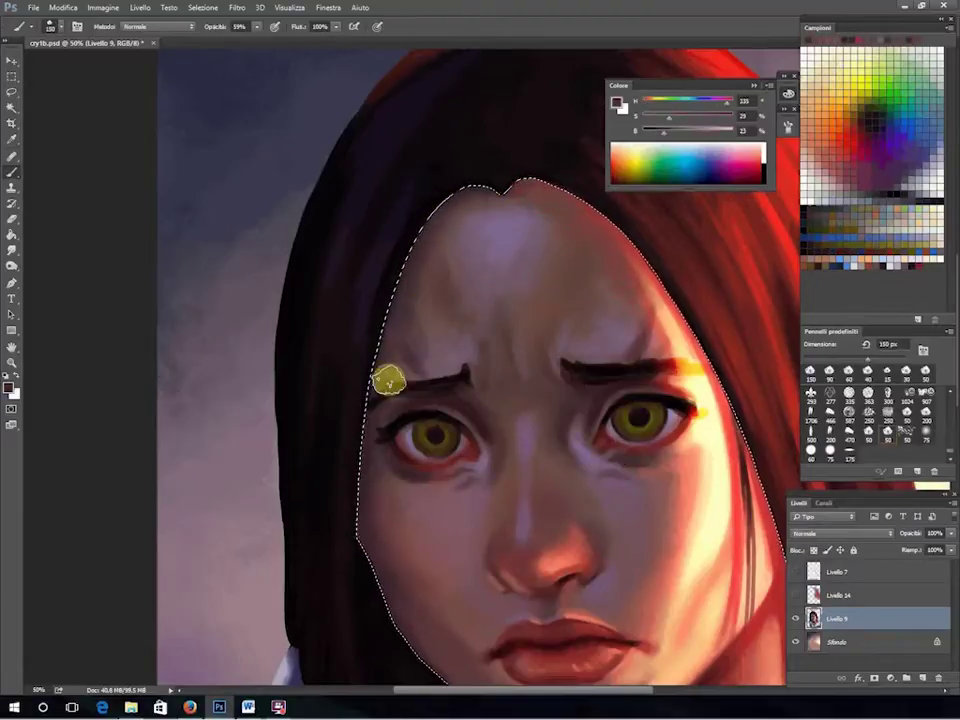
left_click(480, 430, "alt")
Paint light beige and salmon highlights on the lit cheek.
scroll(422, 261, "down", 2)
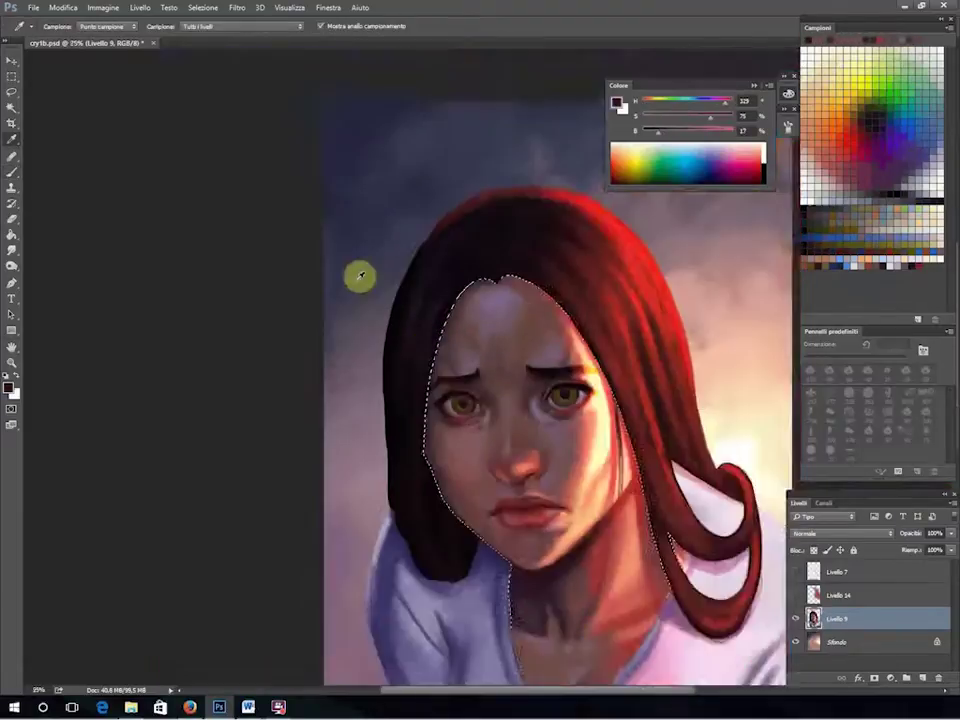
left_click(609, 499, "alt")
scroll(562, 376, "down", 2)
scroll(562, 376, "up", 2)
left_click(562, 432, "alt")
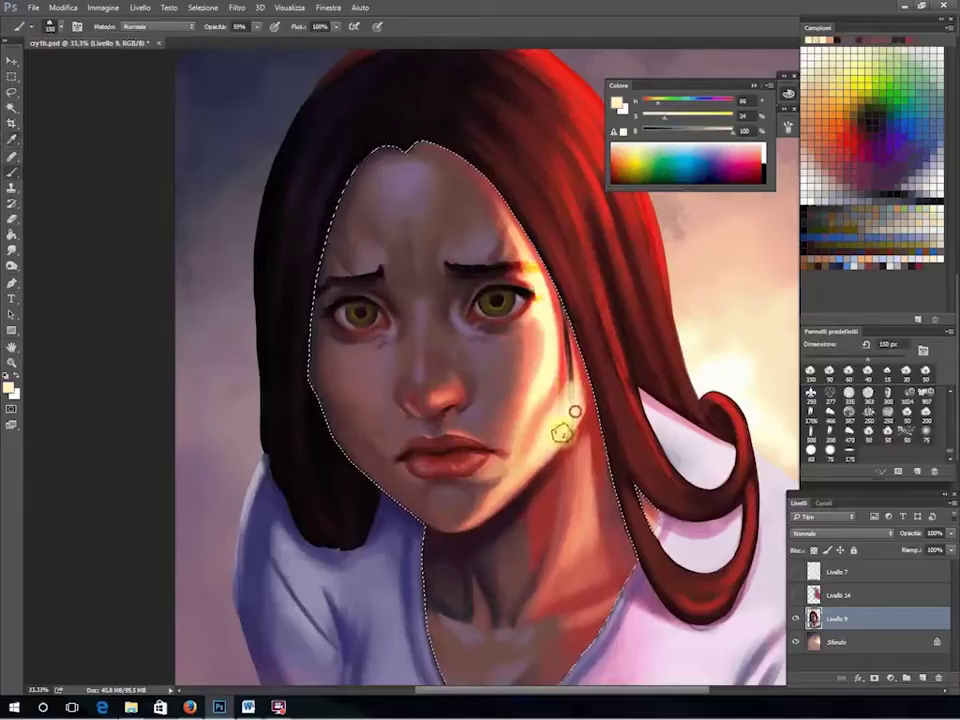
left_click(548, 283, "alt")
left_click(551, 397, "alt")
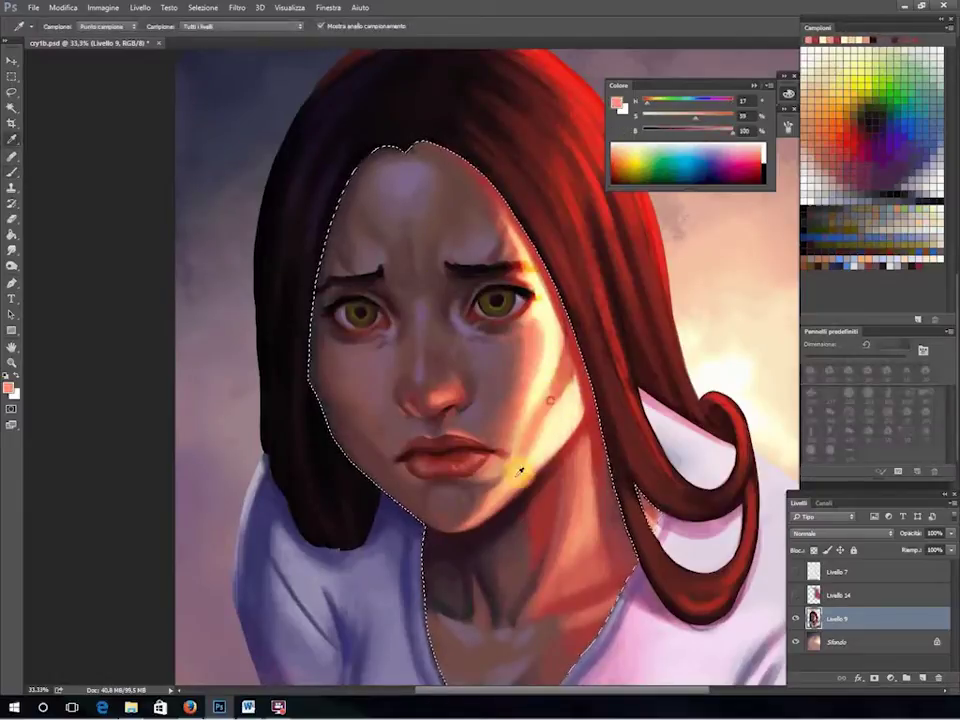
left_click(542, 364, "alt")
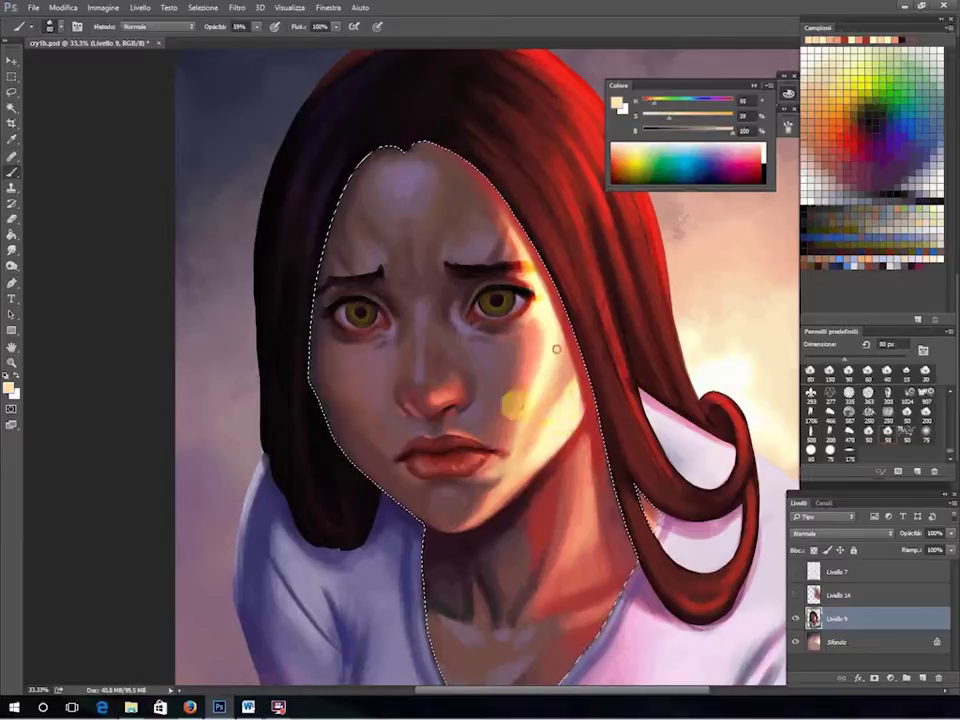
left_click(565, 380, "alt")
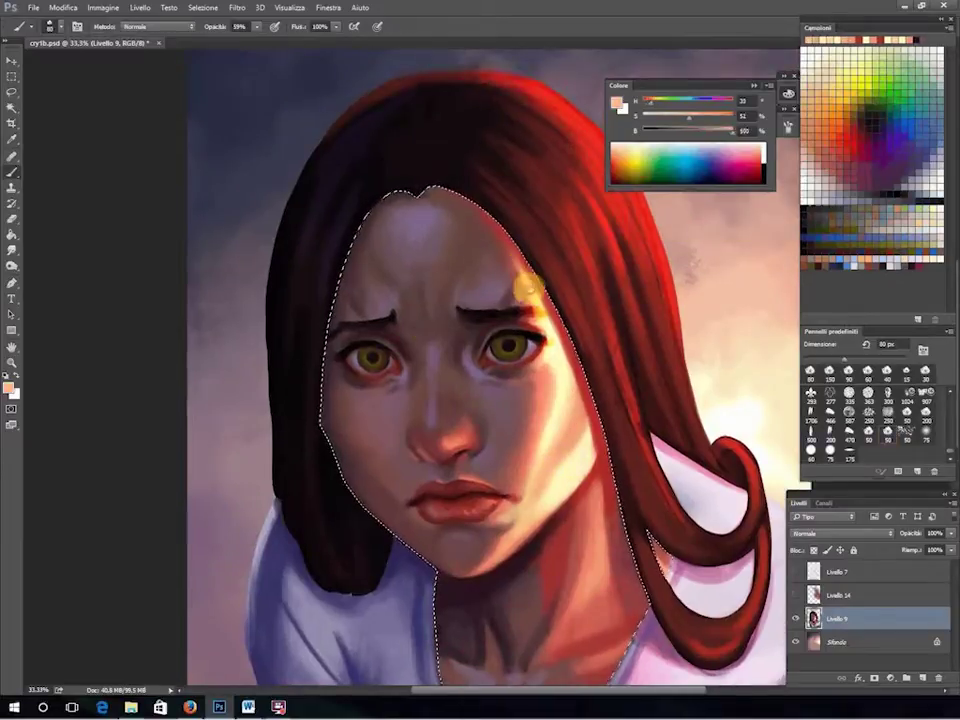
Sample beige, brown and salmon face tones, then smudge the cheek shading.
left_click(531, 367, "alt")
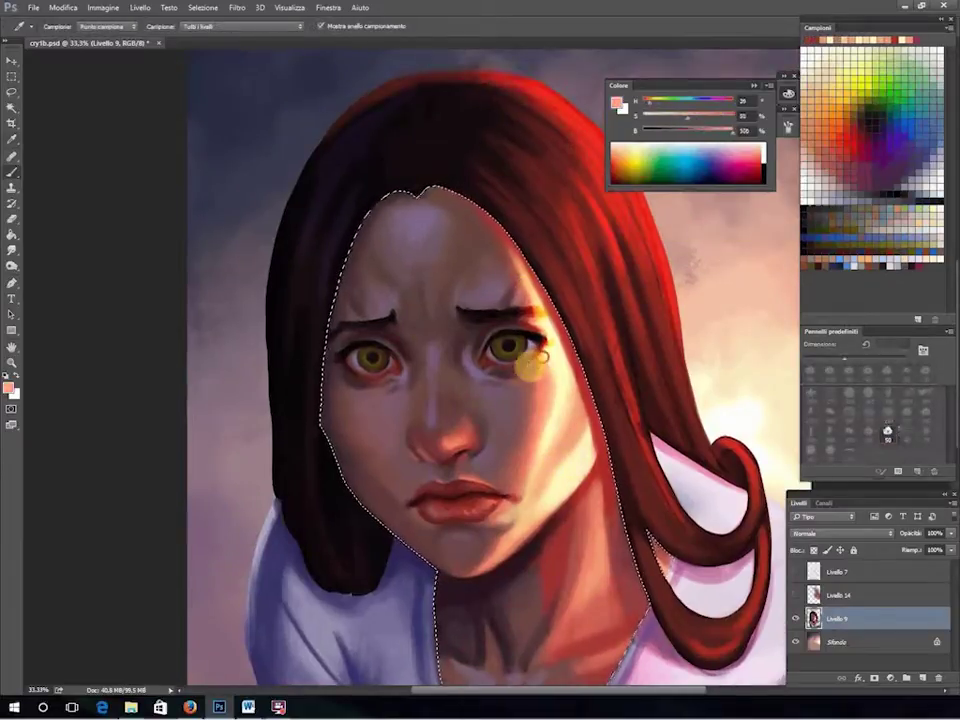
left_click(455, 342, "alt")
left_click(598, 448, "alt")
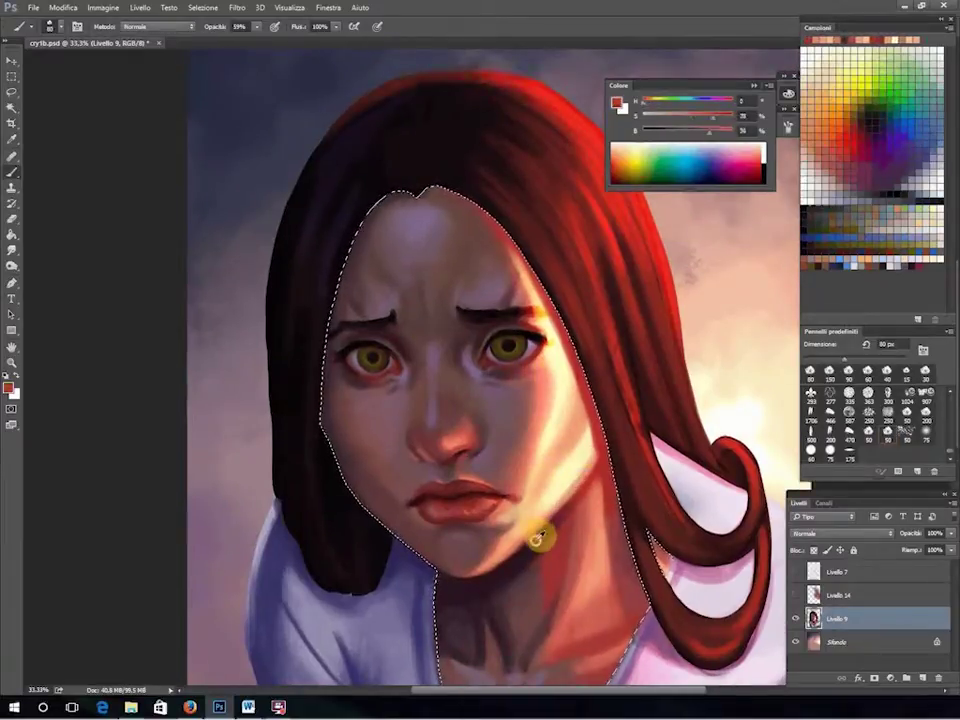
left_click(458, 411, "alt")
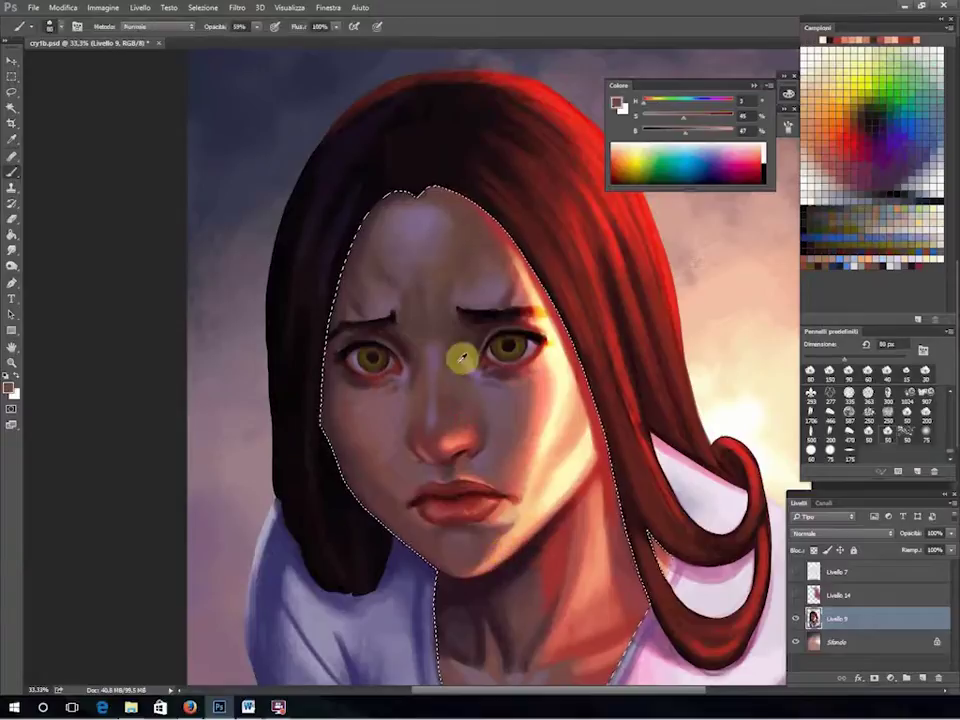
scroll(400, 480, "down", 5)
scroll(400, 500, "up", 5)
key("ctrl+minus")
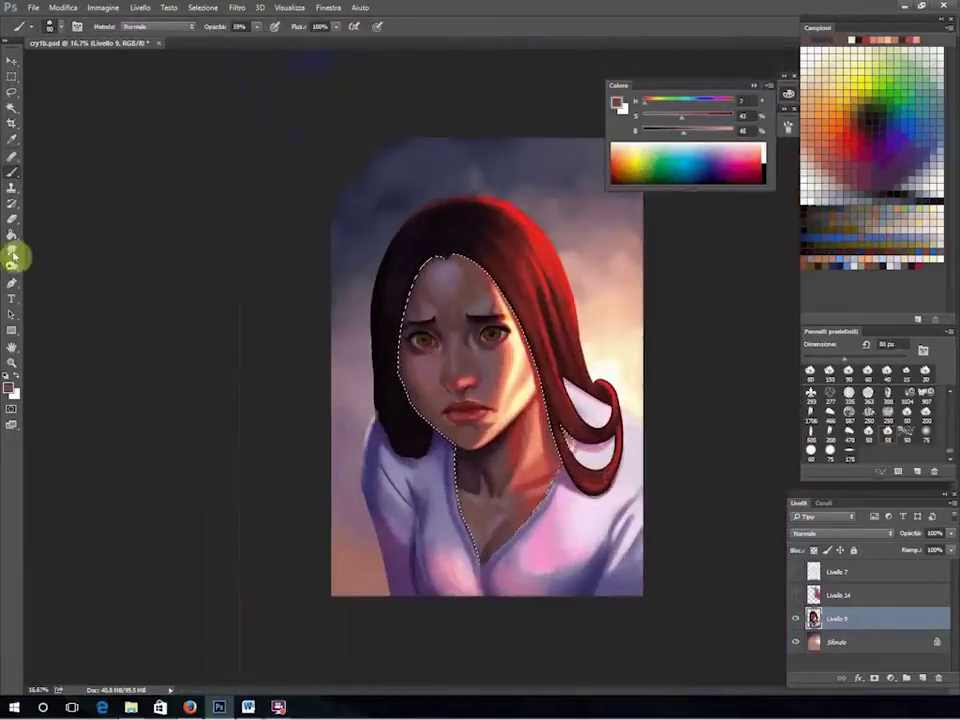
left_click(12, 258)
key("ctrl+plus")
left_click(513, 372)
Apply larger Smudge brush tip settings, then return to the Brush.
left_click(903, 368)
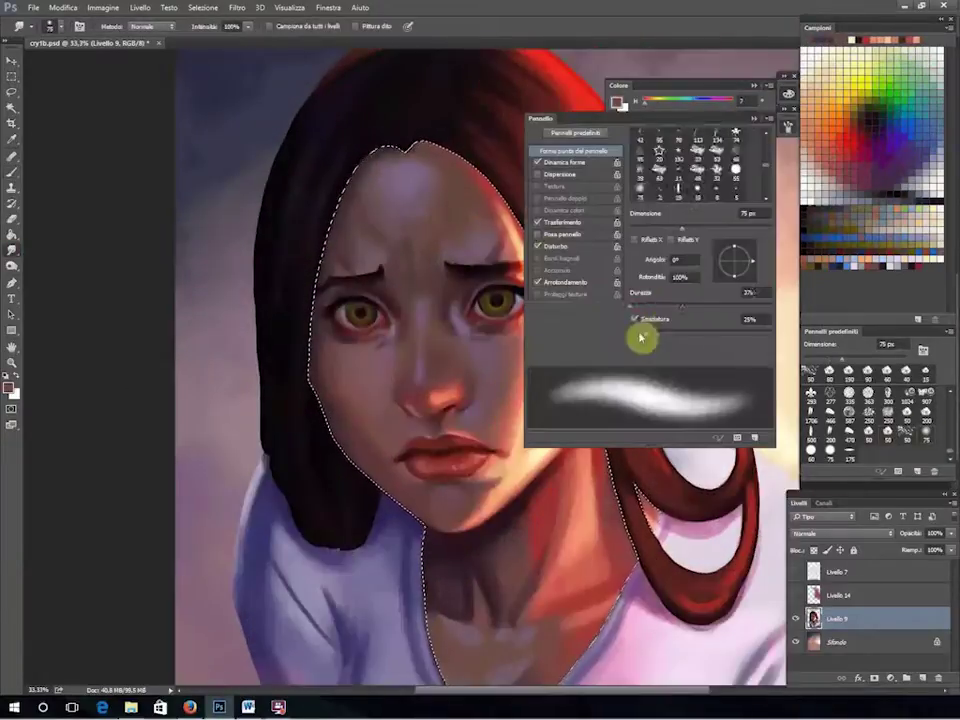
left_click(565, 587)
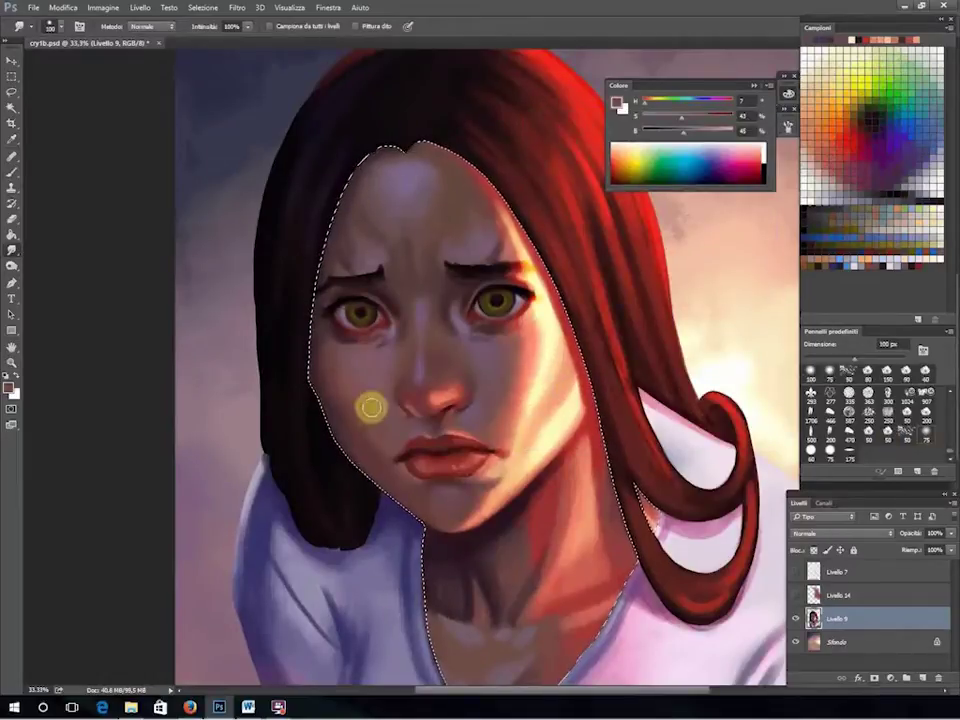
key("b")
Sample orange and near-black reds from cheek and hair, then add Livello 15 above Livello 9.
left_click(530, 404, "alt")
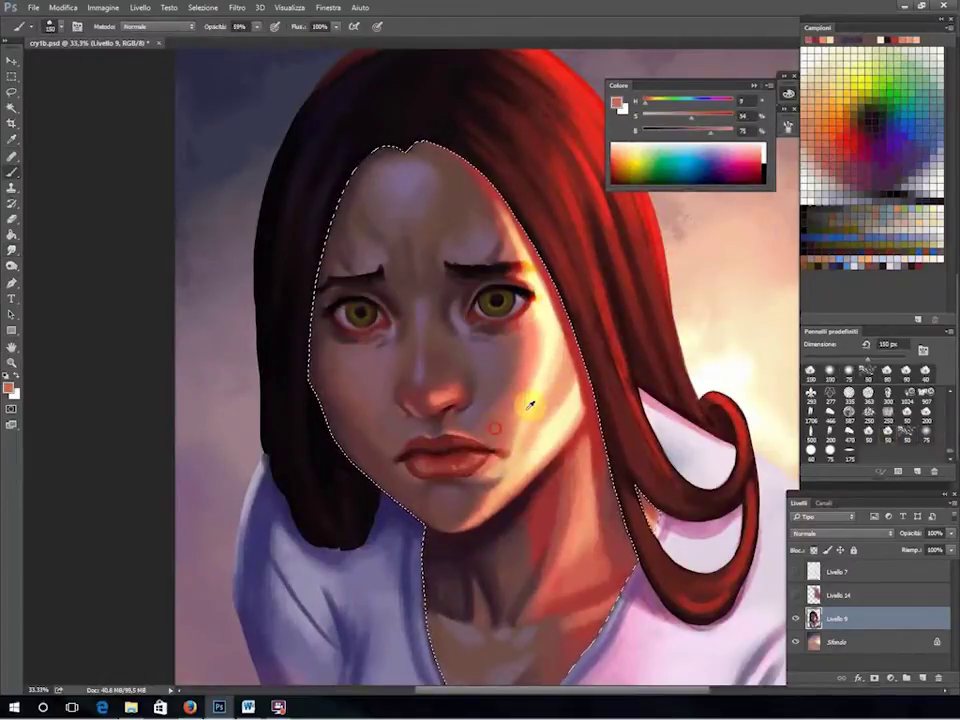
left_click(480, 430, "alt")
left_click(463, 153, "alt")
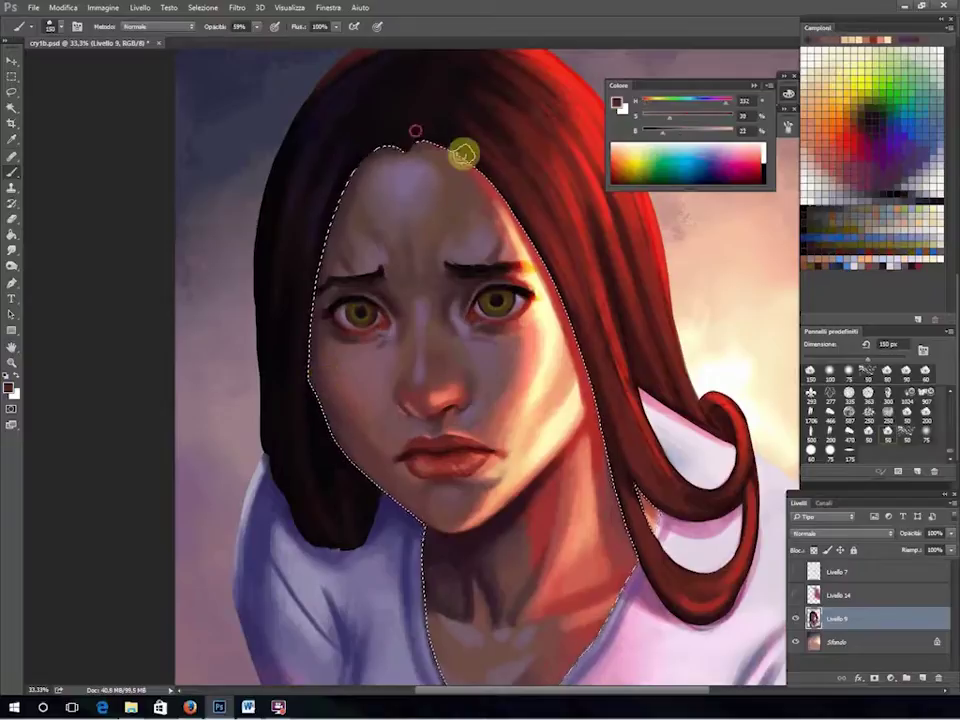
left_click(289, 398, "alt")
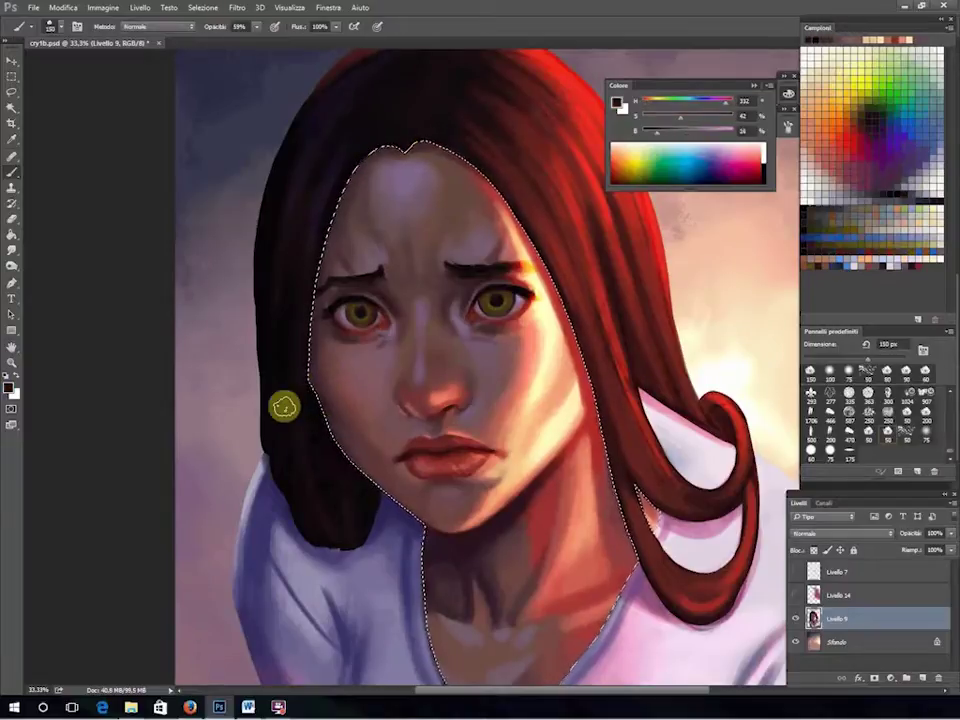
left_click_drag(329, 472, 344, 367)
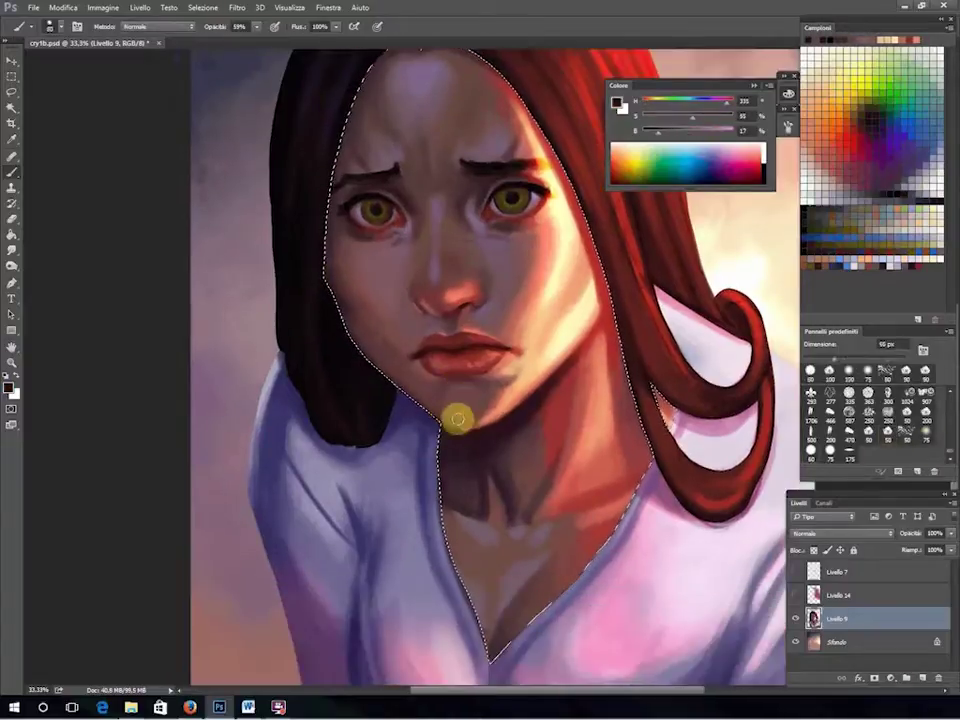
left_click(906, 678)
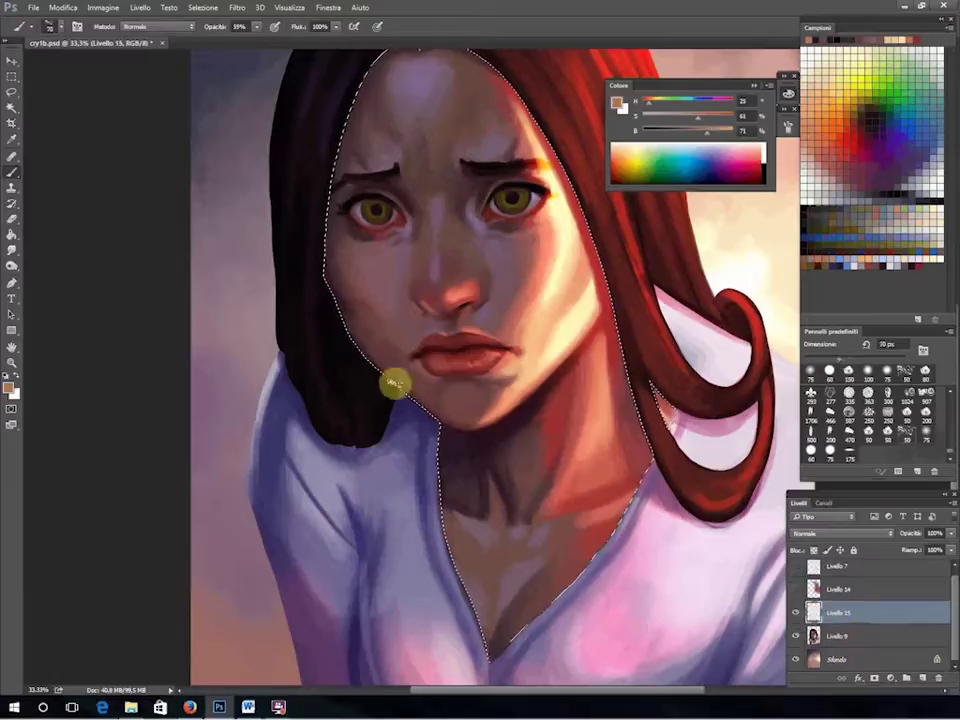
Paint a warm tan, red-shifted skin tone along the jaw with an enlarged brush.
left_click(394, 381, "alt")
key("bracketright")
key("bracketright")
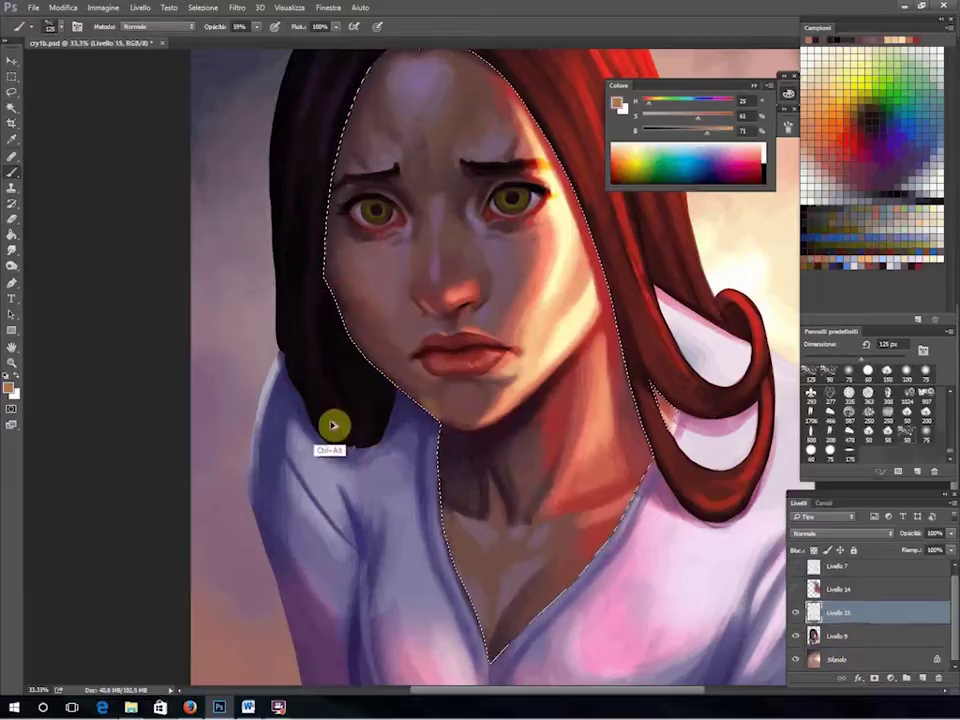
left_click(650, 104)
key("bracketright")
key("bracketright")
key("bracketright")
left_click(394, 378, "alt")
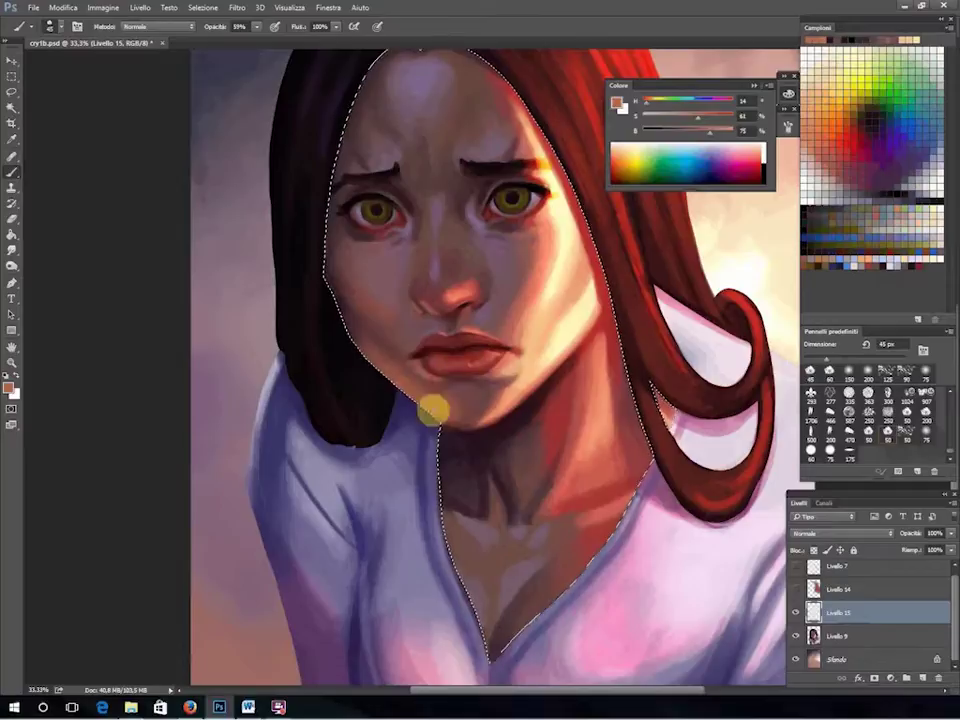
key("i")
key("b")
Paint around the chin and lips with sampled redder skin, dark and bright lip reds, and lighter skin.
scroll(388, 416, "up", 2)
left_click(388, 416, "alt")
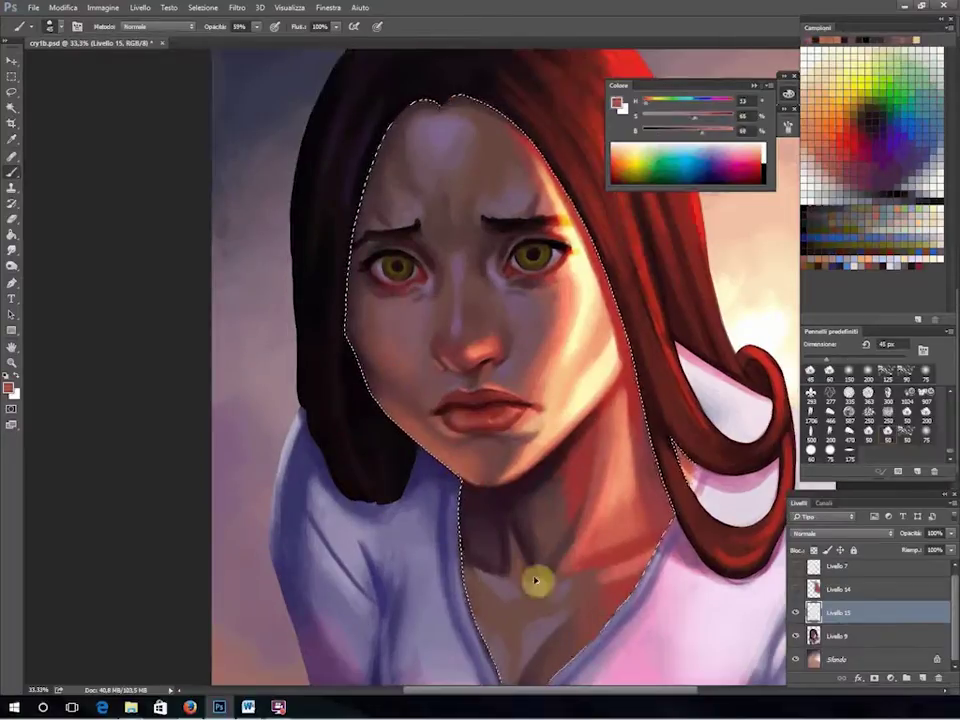
key("ctrl+plus")
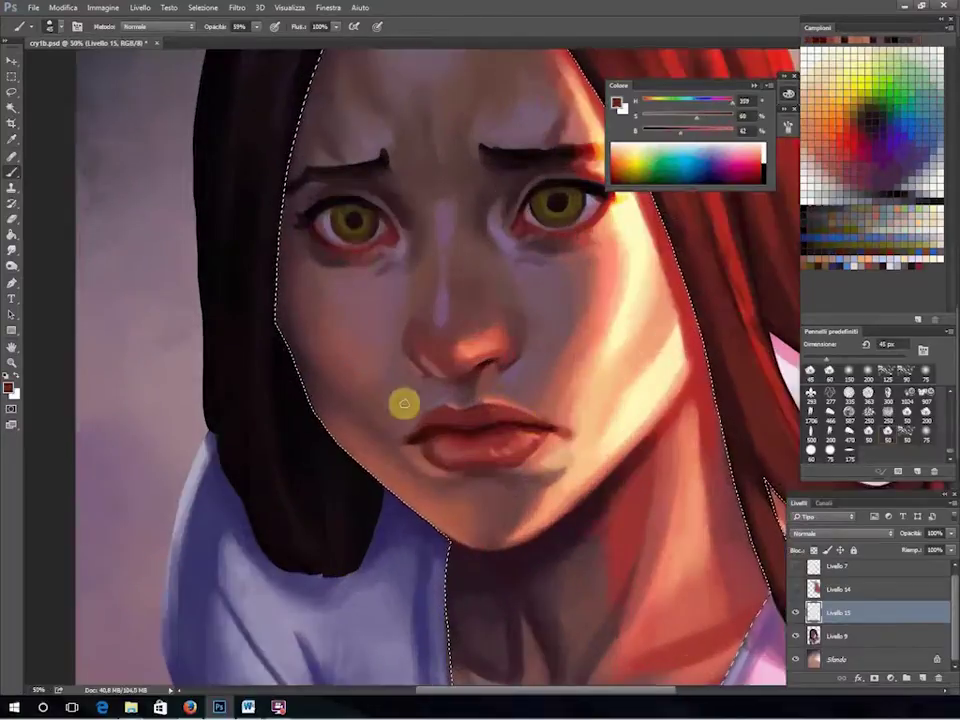
left_click(443, 420, "alt")
left_click(452, 448, "alt")
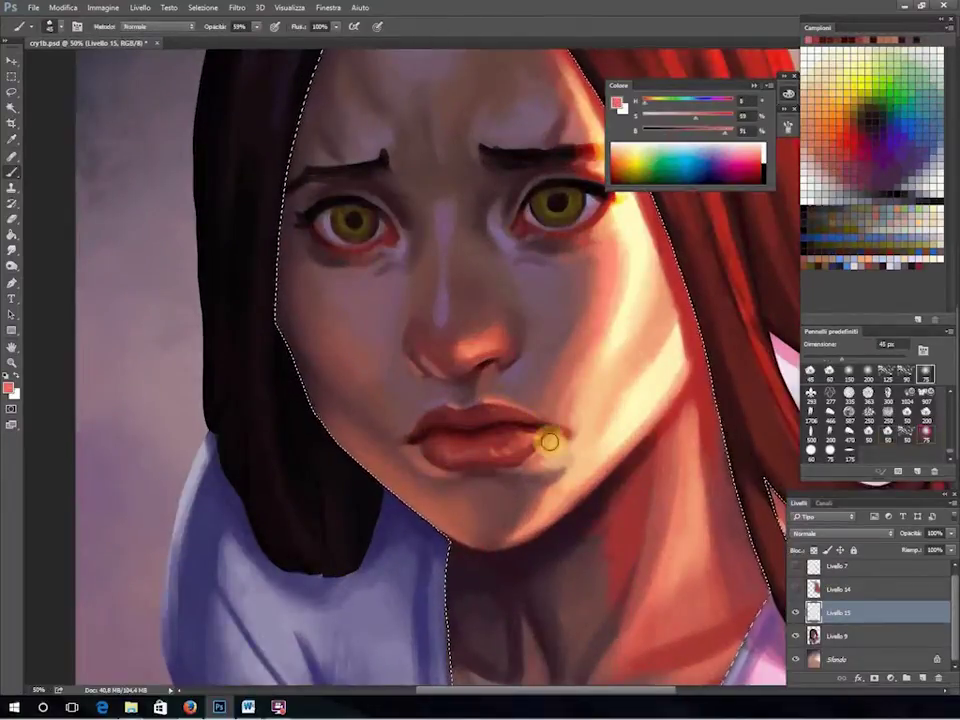
key("bracketright")
left_click(337, 416, "alt")
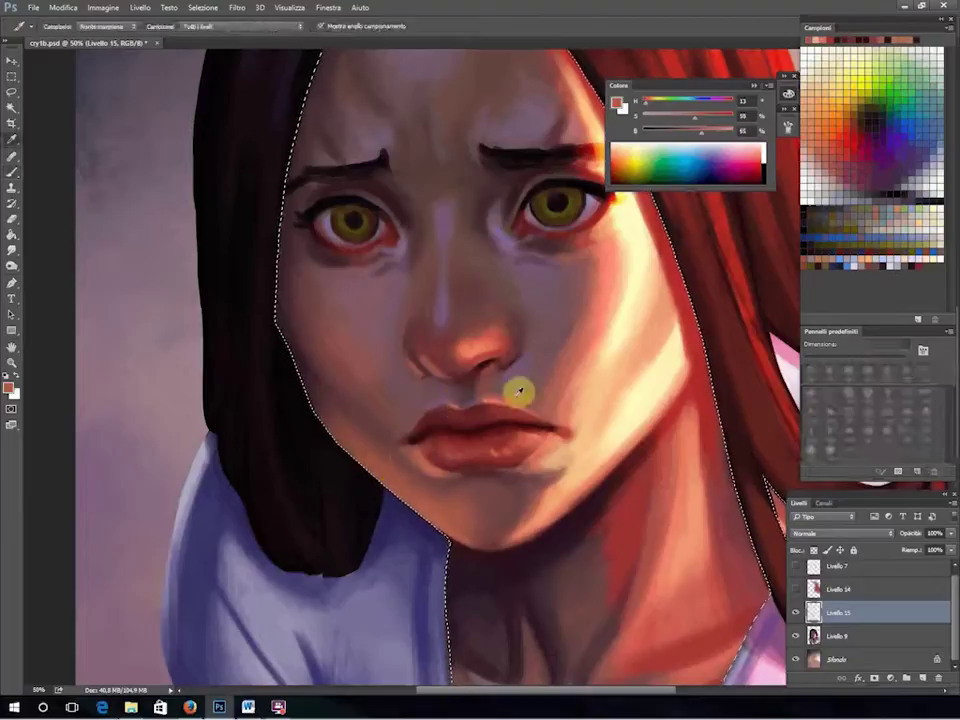
key("ctrl+minus")
Switch to a 90 px soft Smudge brush with Transfer control changed and tip Spacing enabled.
left_click(788, 127)
key("r")
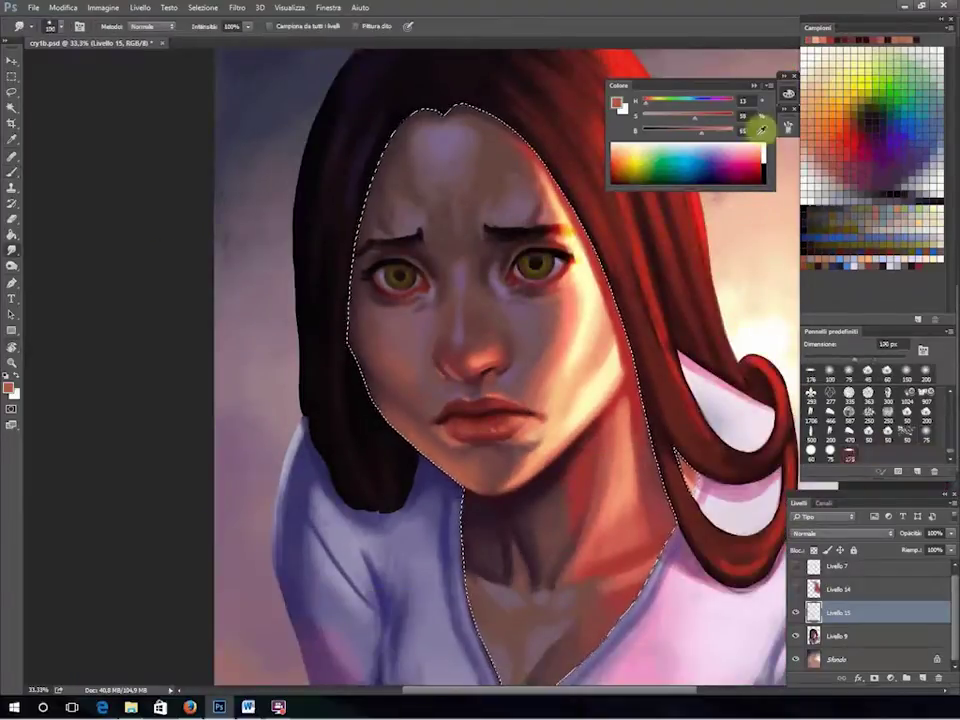
key("ctrl+plus")
key("F5")
left_click(546, 221)
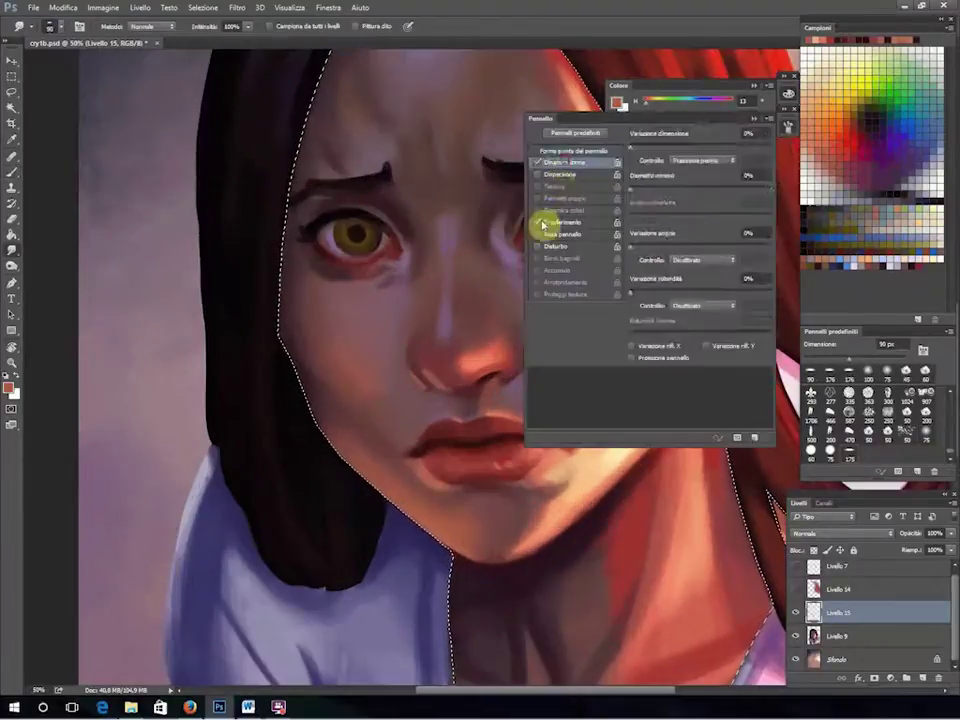
left_click(690, 279)
left_click(675, 315)
left_click(507, 355)
key("F5")
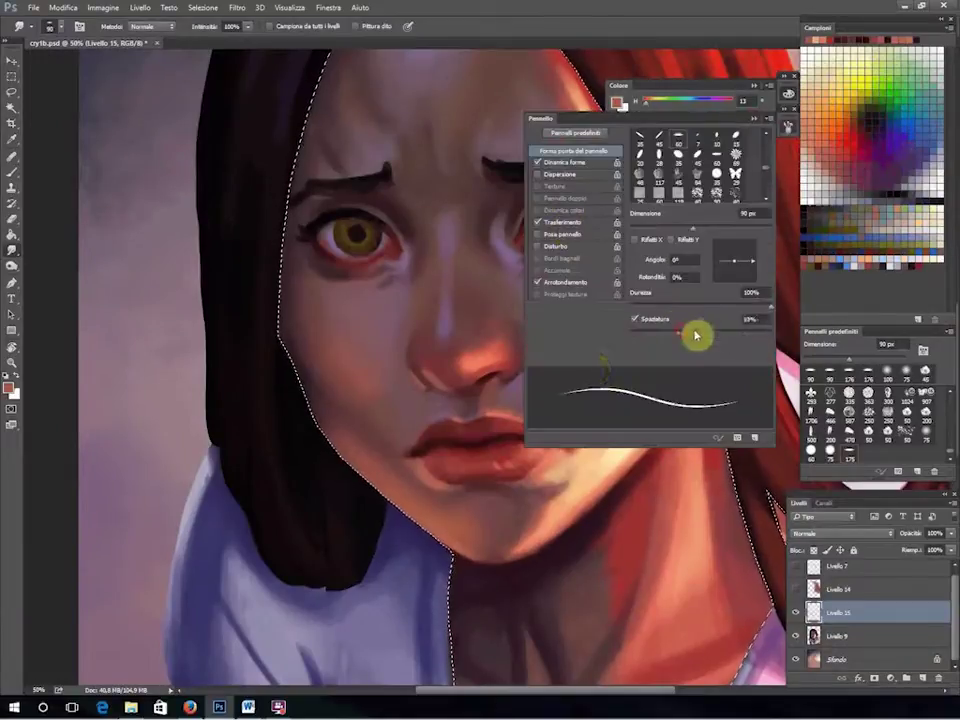
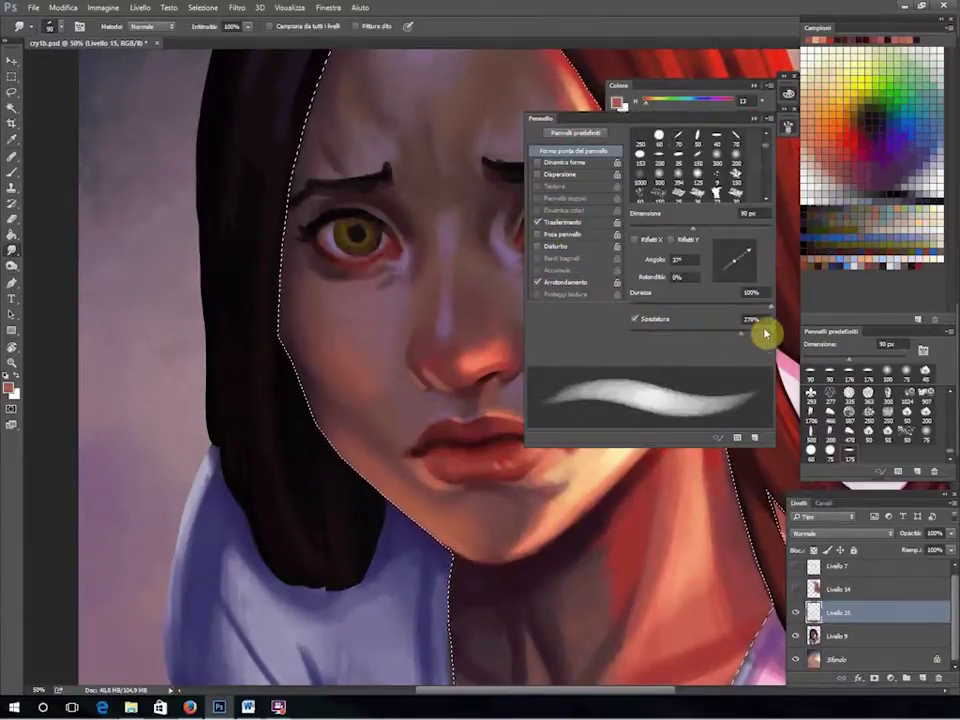
Tighten the brush spacing and make Livello 9 the active layer.
left_click_drag(765, 330, 711, 333)
left_click(748, 122)
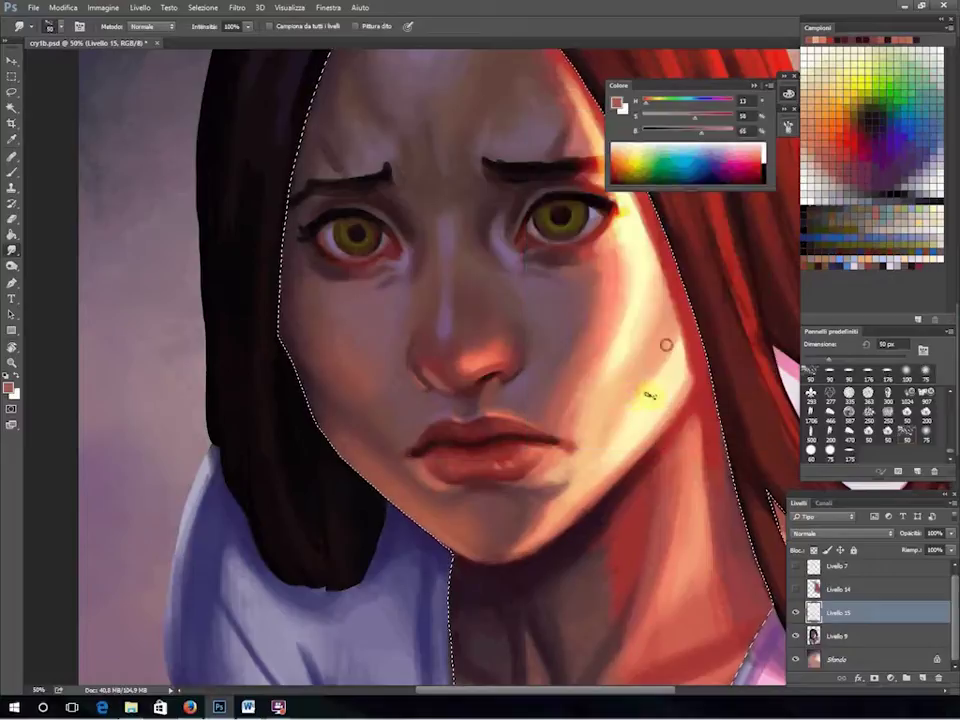
left_click(652, 386, "ctrl")
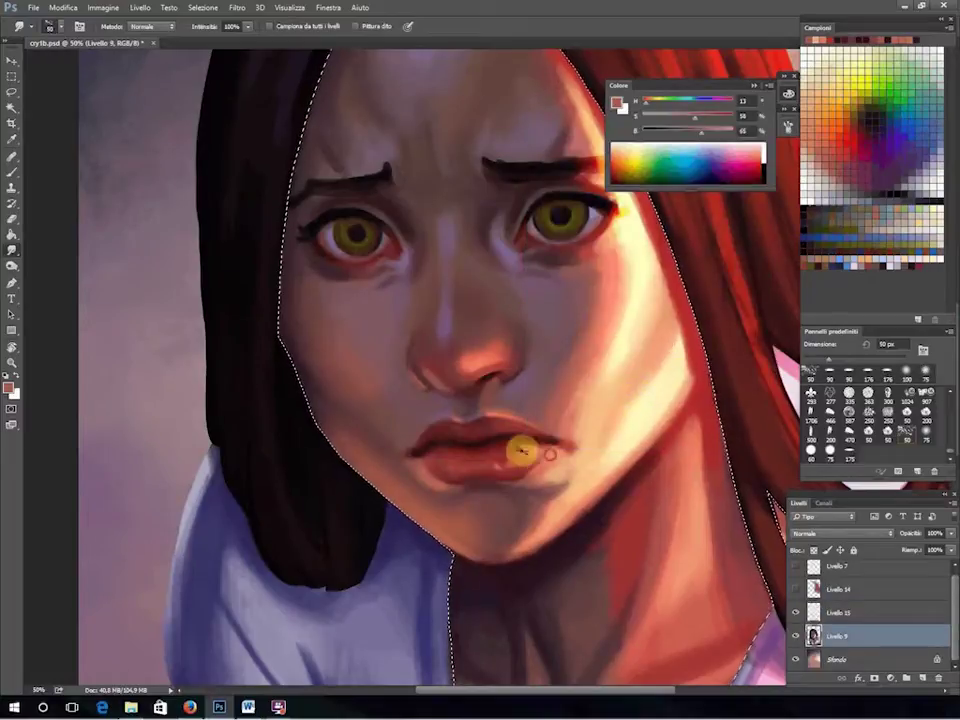
Choose a saved tool preset and size the soft blending brush to 45 px.
left_click(788, 125)
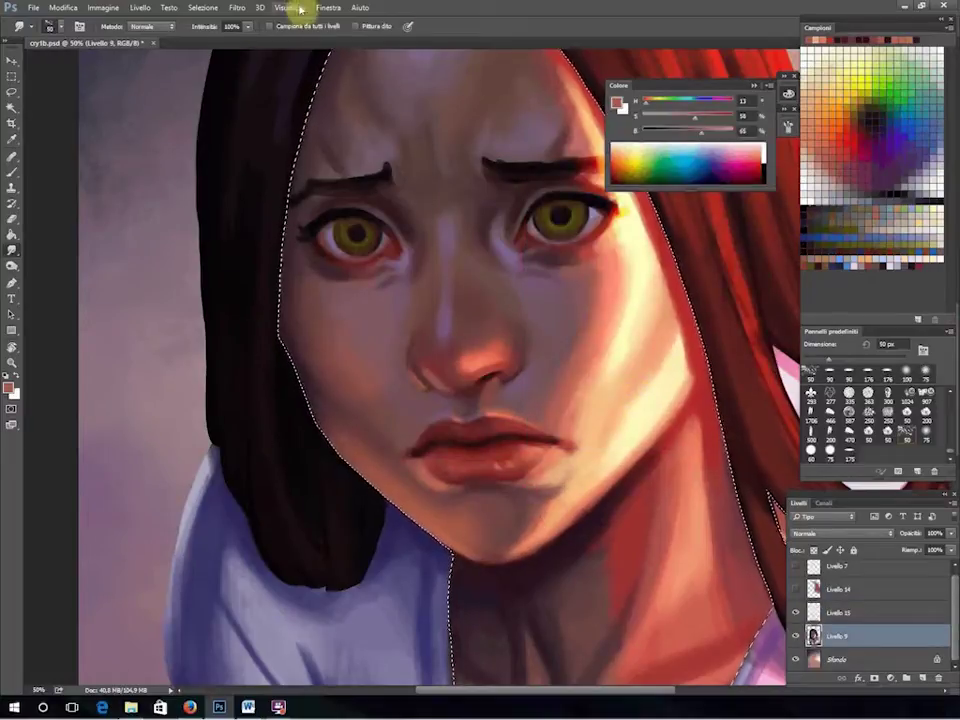
left_click(788, 92)
left_click(786, 136)
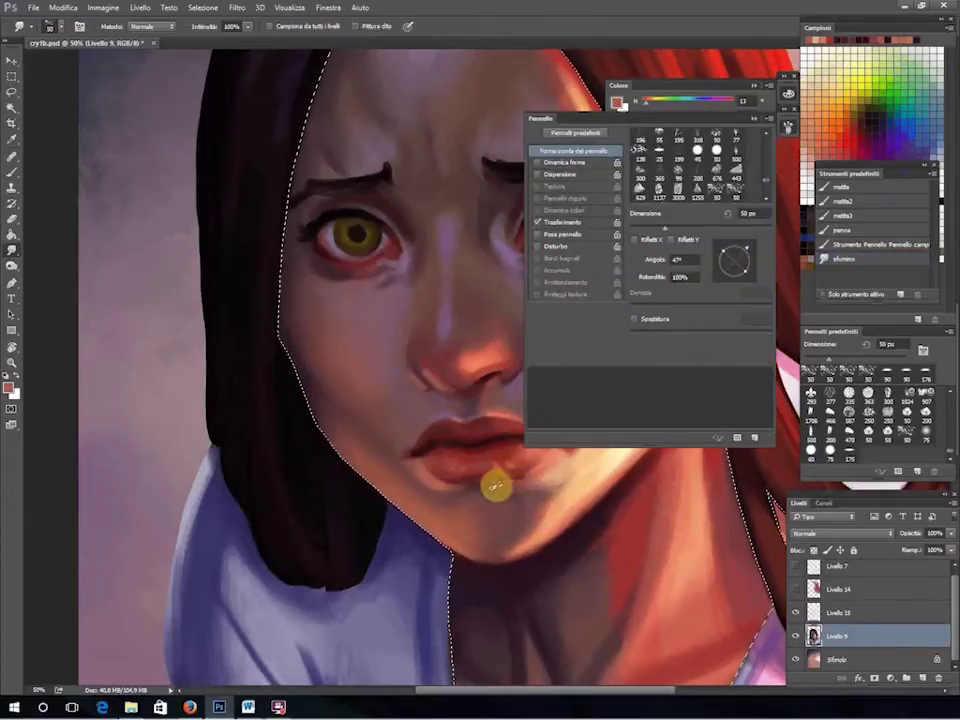
left_click_drag(487, 538, 373, 517)
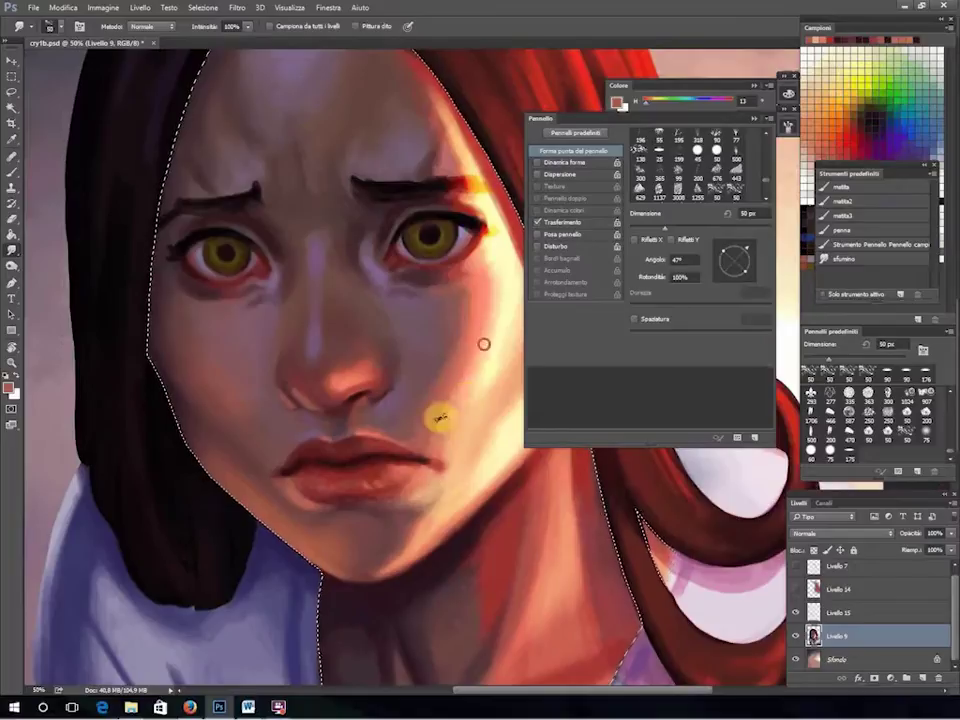
key("bracketright")
key("bracketright")
key("period")
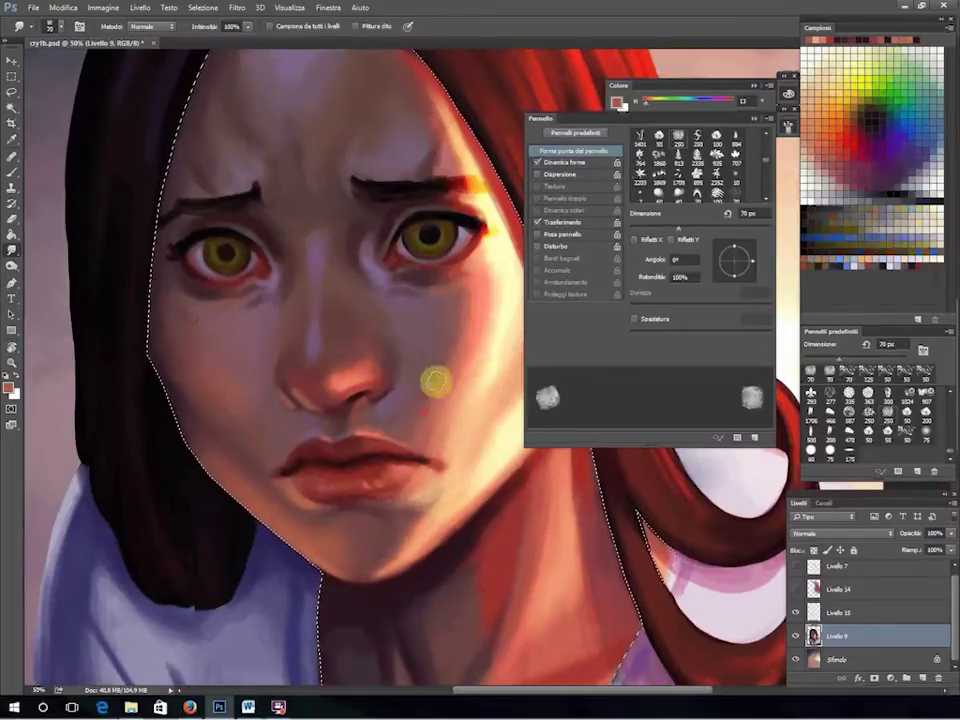
key("bracketleft")
key("bracketleft")
key("bracketleft")
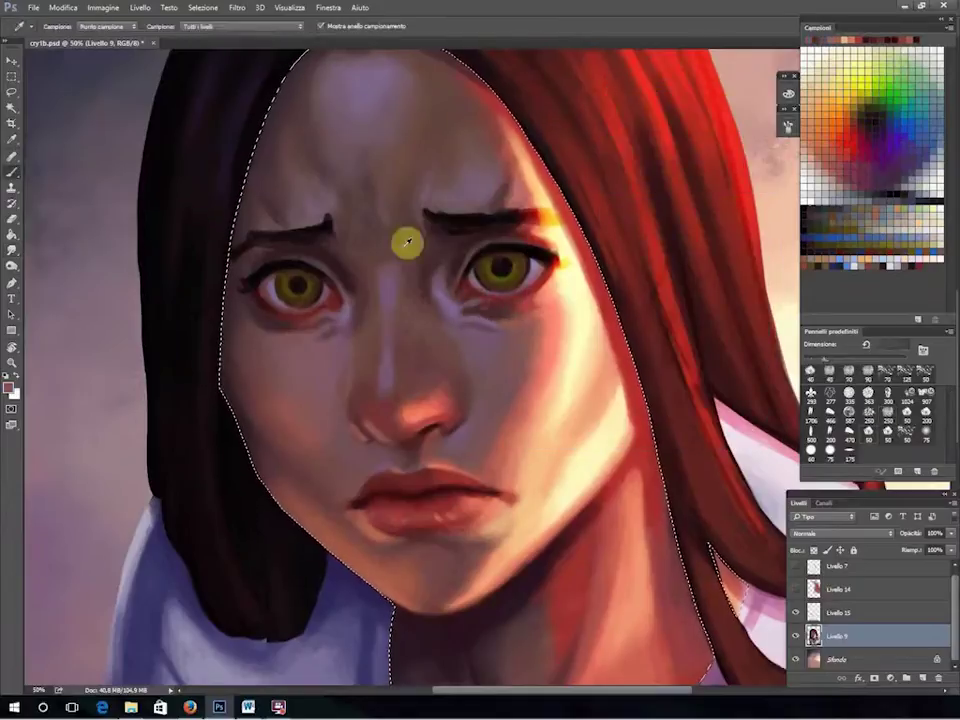
Paint a yellow glint on the right iris and sample dark red and brown eye tones.
key("alt")
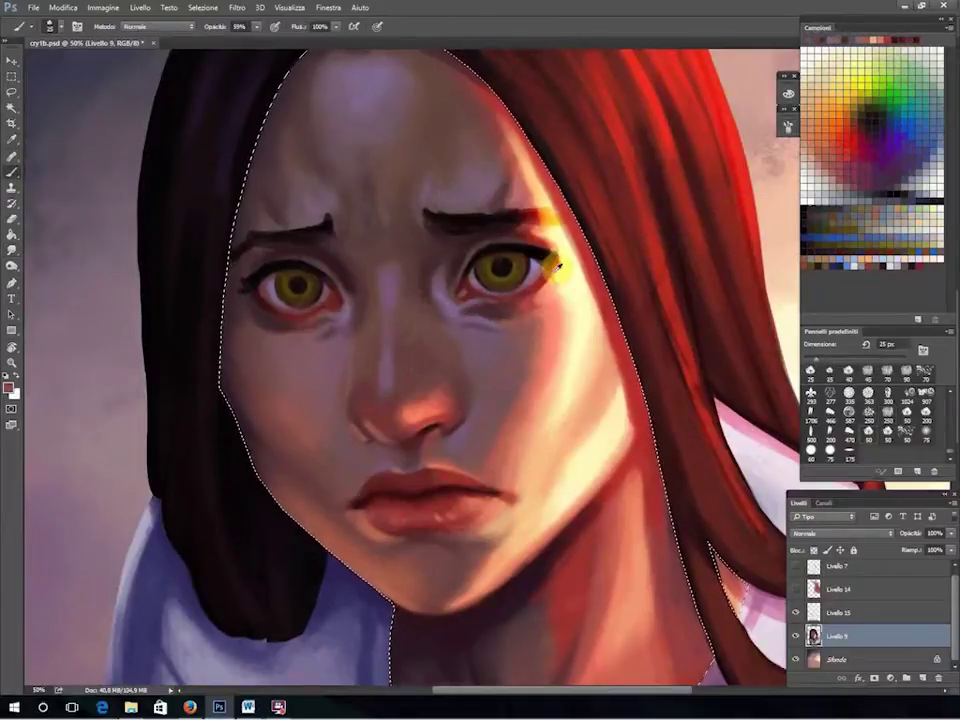
left_click_drag(514, 300, 530, 272)
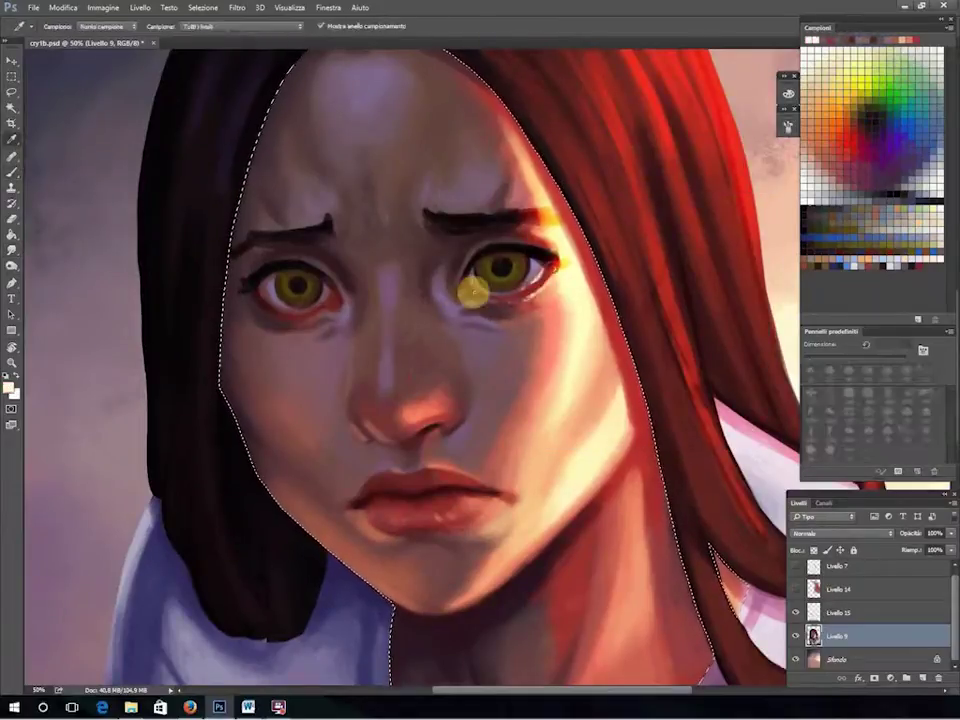
left_click(466, 275, "alt")
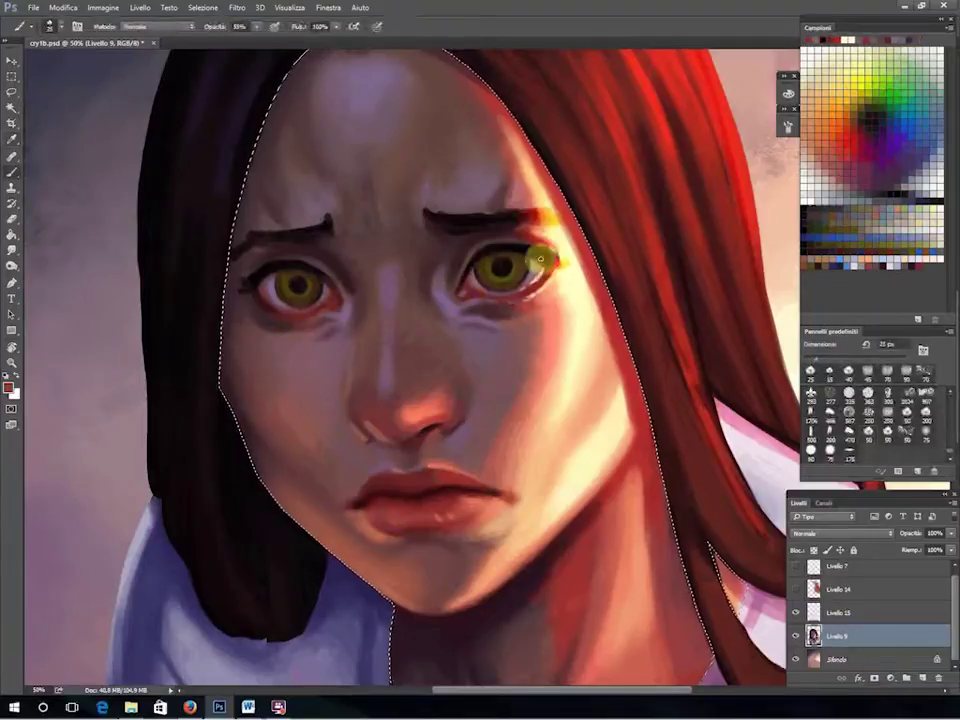
left_click(480, 250, "alt")
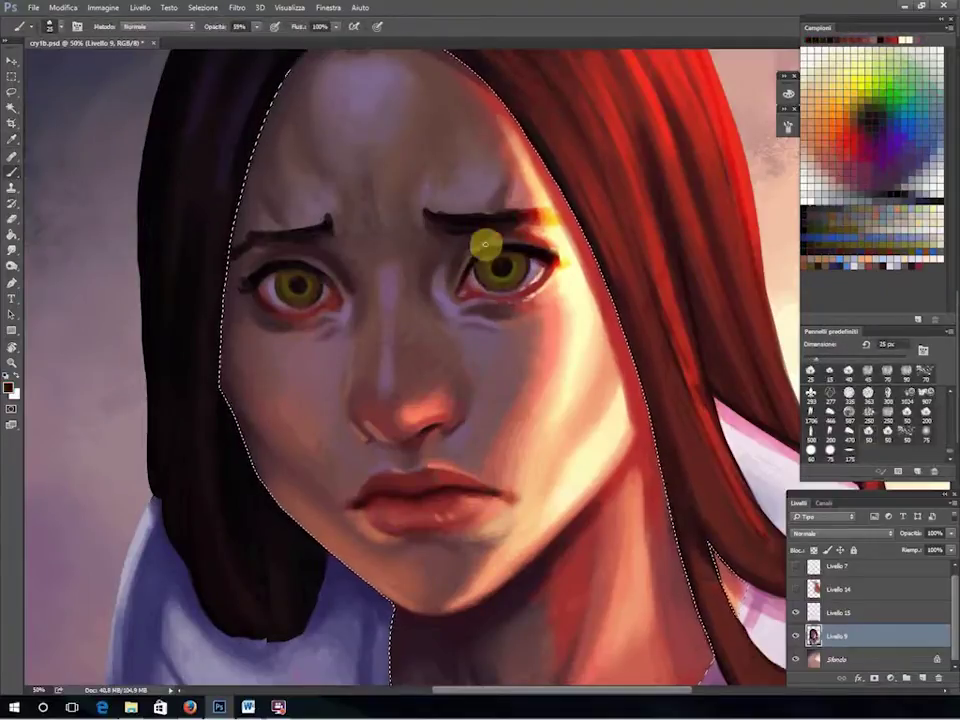
left_click(494, 240, "alt")
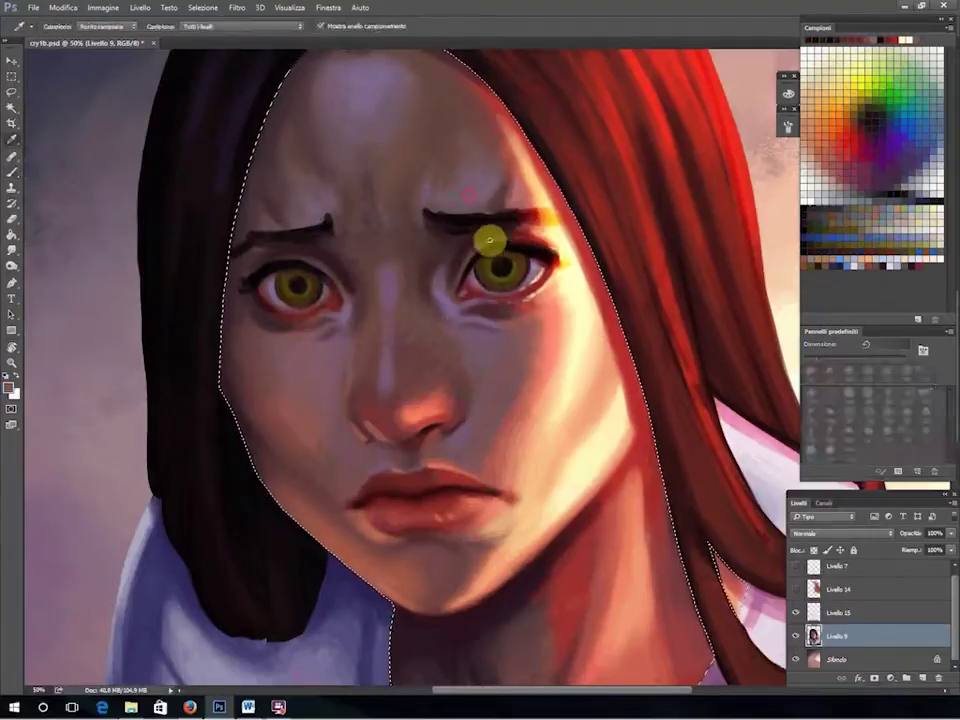
left_click_drag(437, 490, 330, 430)
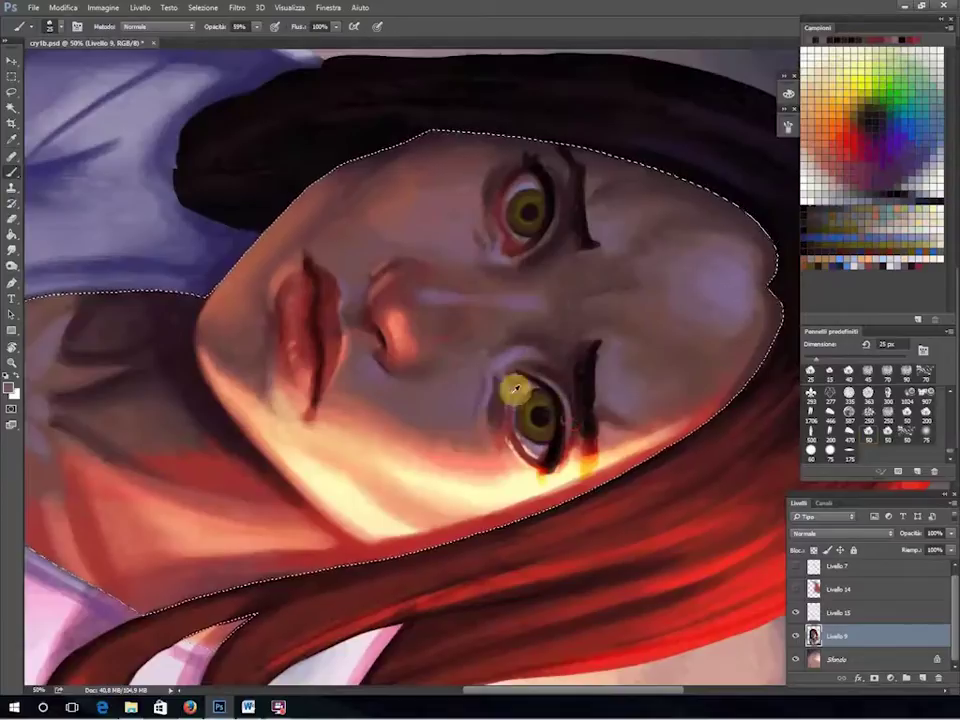
left_click(545, 447, "alt")
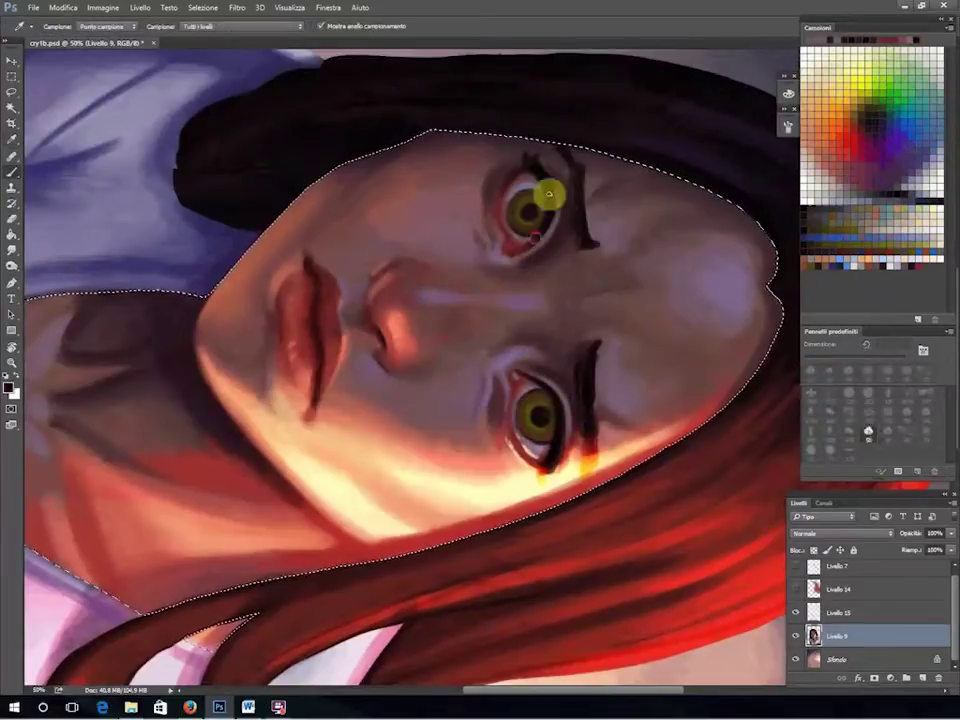
key("Escape")
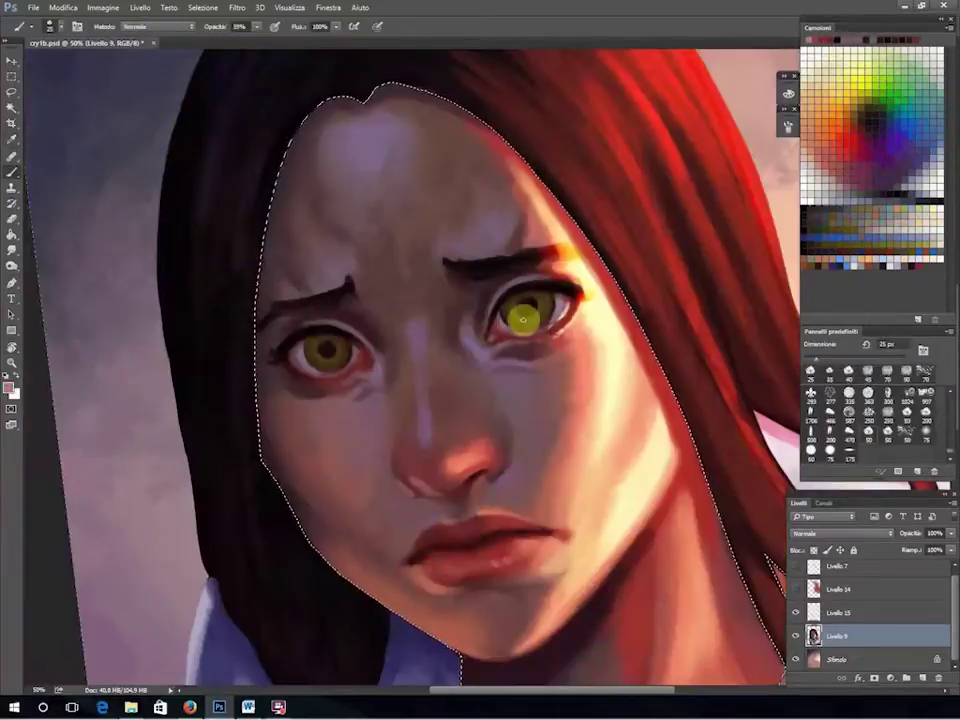
Enlarge the brush to 50 px and sample a dark reddish brown near the eye.
key("bracketright")
key("bracketright")
key("bracketright")
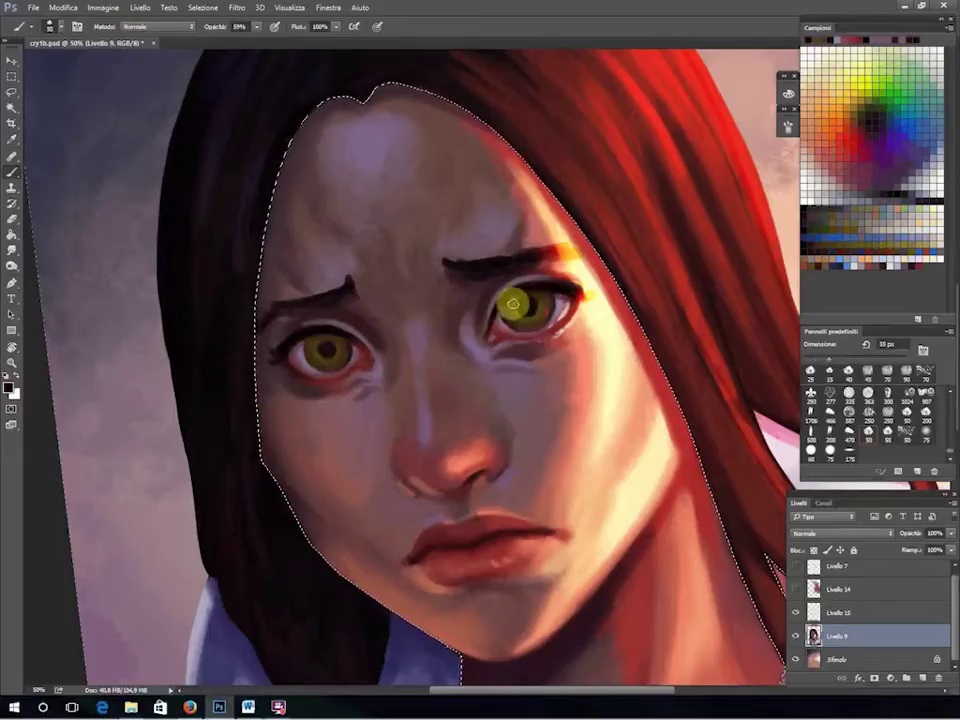
left_click_drag(313, 343, 326, 343)
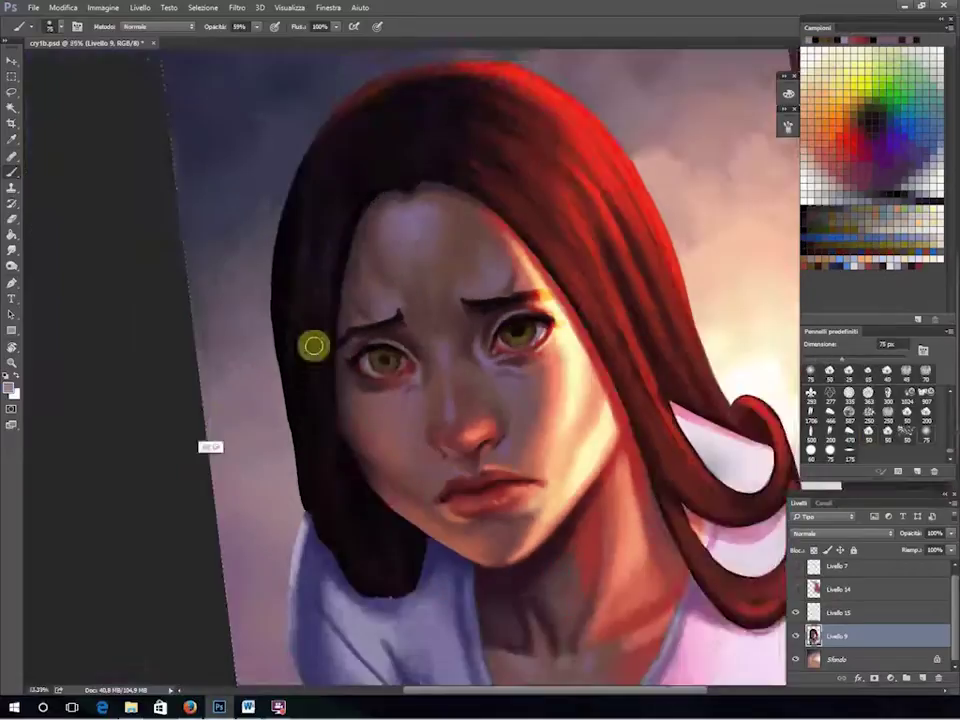
key("i")
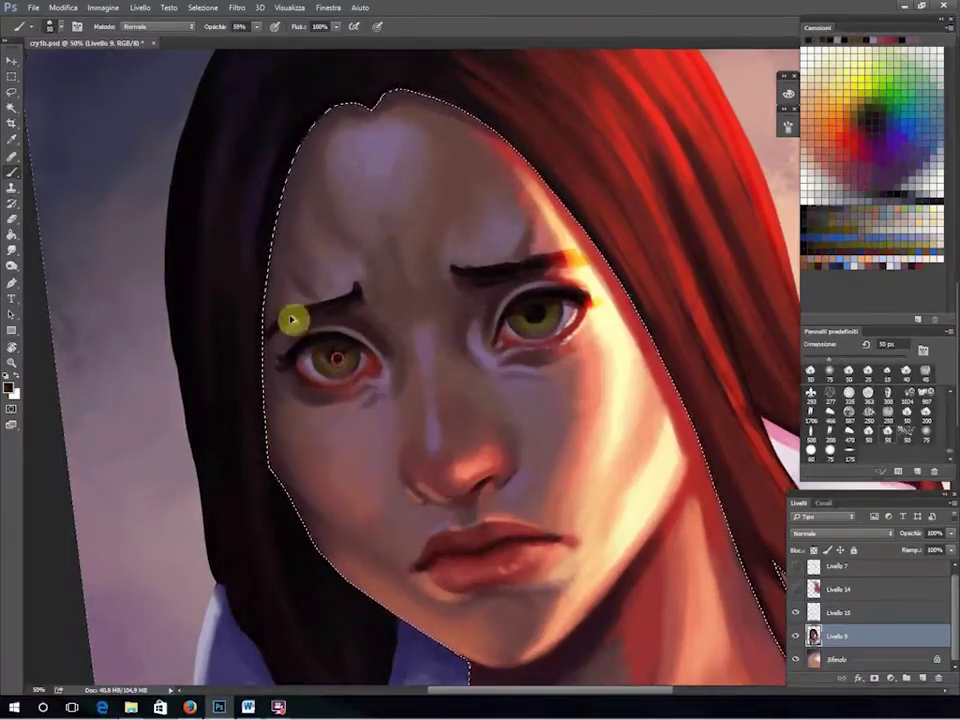
left_click(289, 317)
key("b")
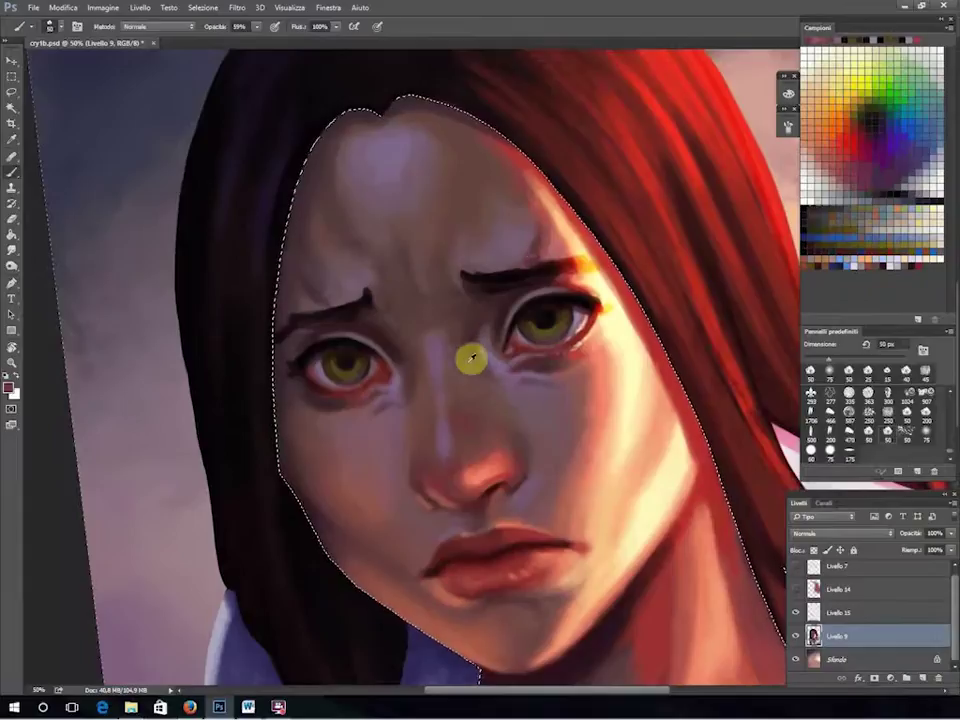
key("i")
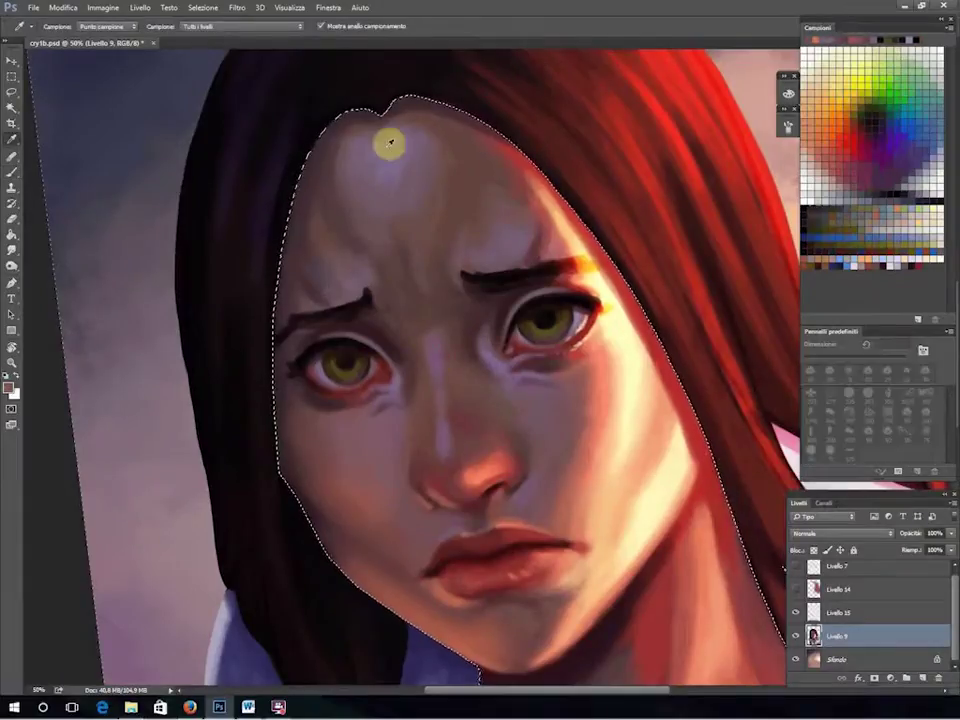
key("b")
key("i")
key("b")
key("i")
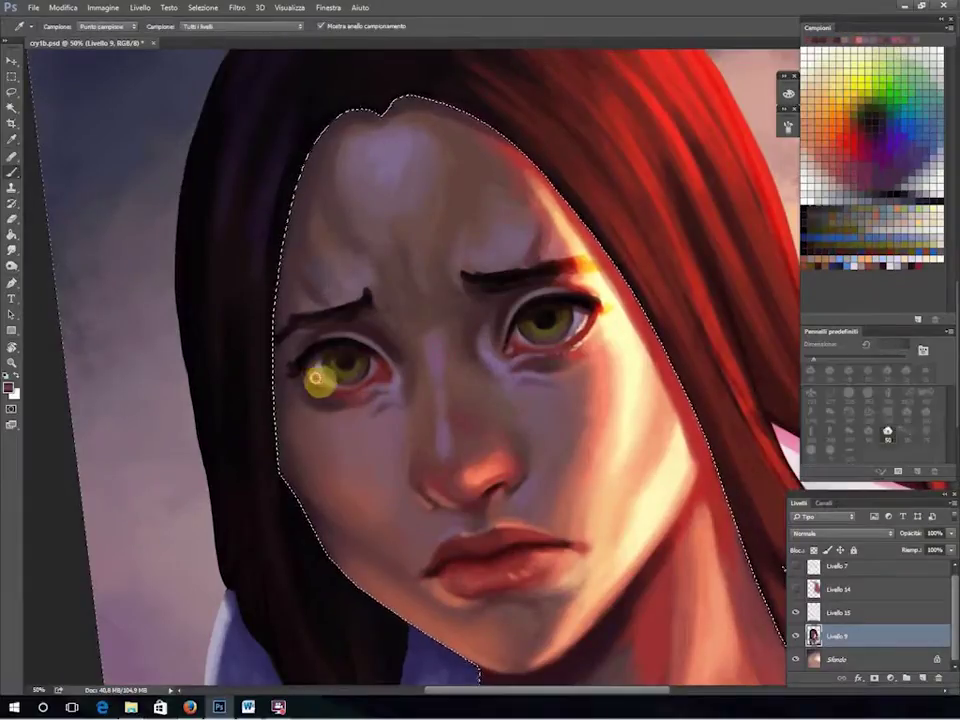
key("b")
Sample the left eye's colour and darken the shadow under the left eye.
key("i")
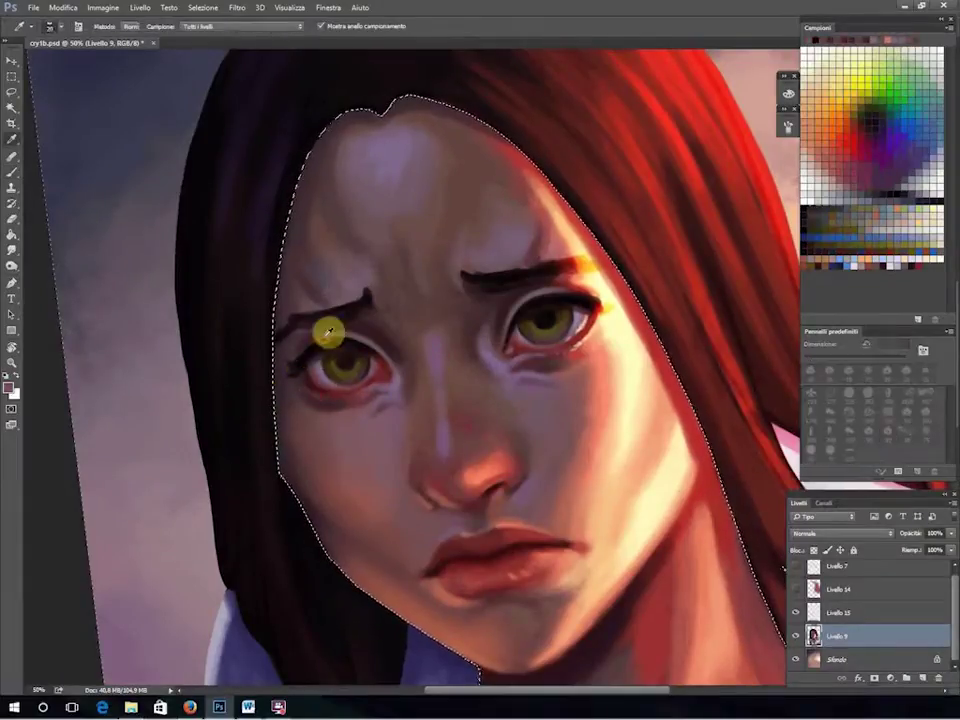
left_click(333, 368)
key("b")
left_click_drag(373, 395, 401, 446)
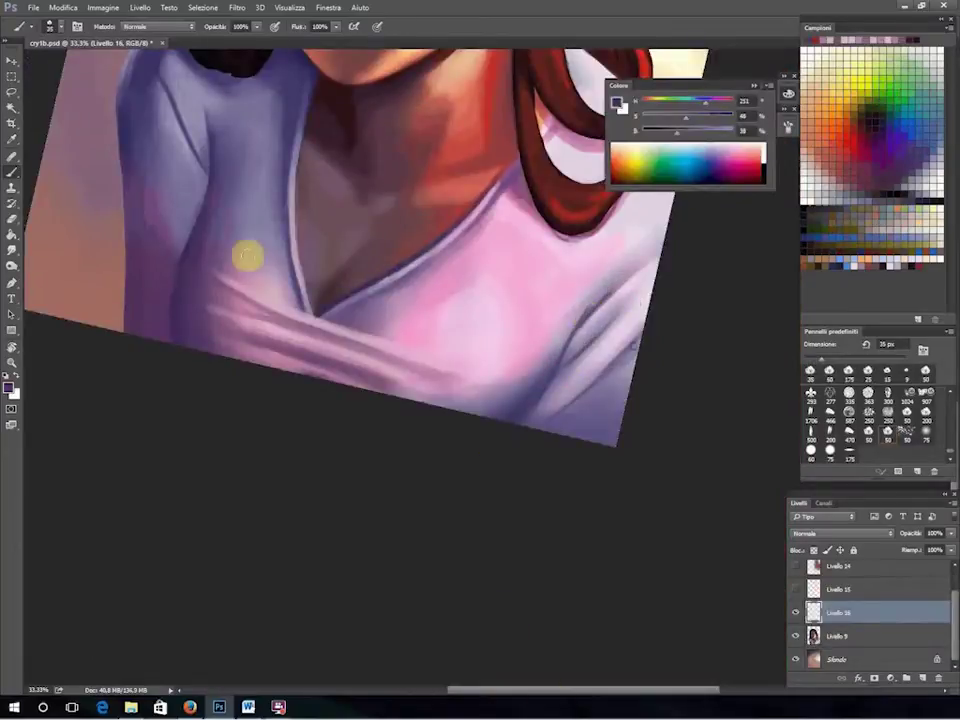
Paint darker and lighter purple fold shading along the shirt sleeve.
left_click_drag(248, 257, 210, 170)
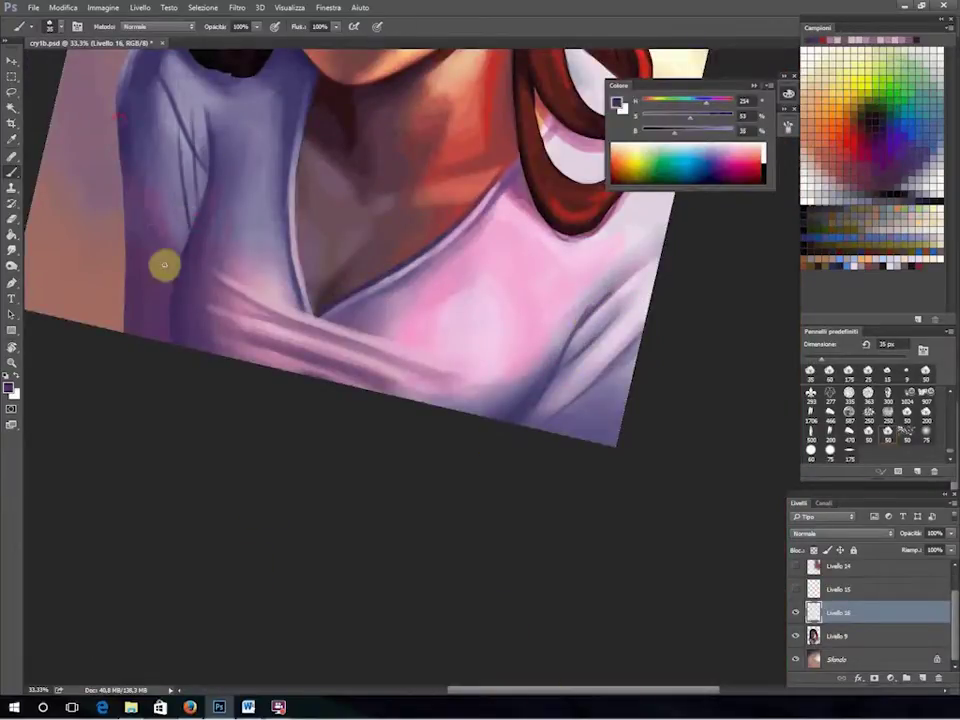
left_click_drag(164, 265, 345, 392)
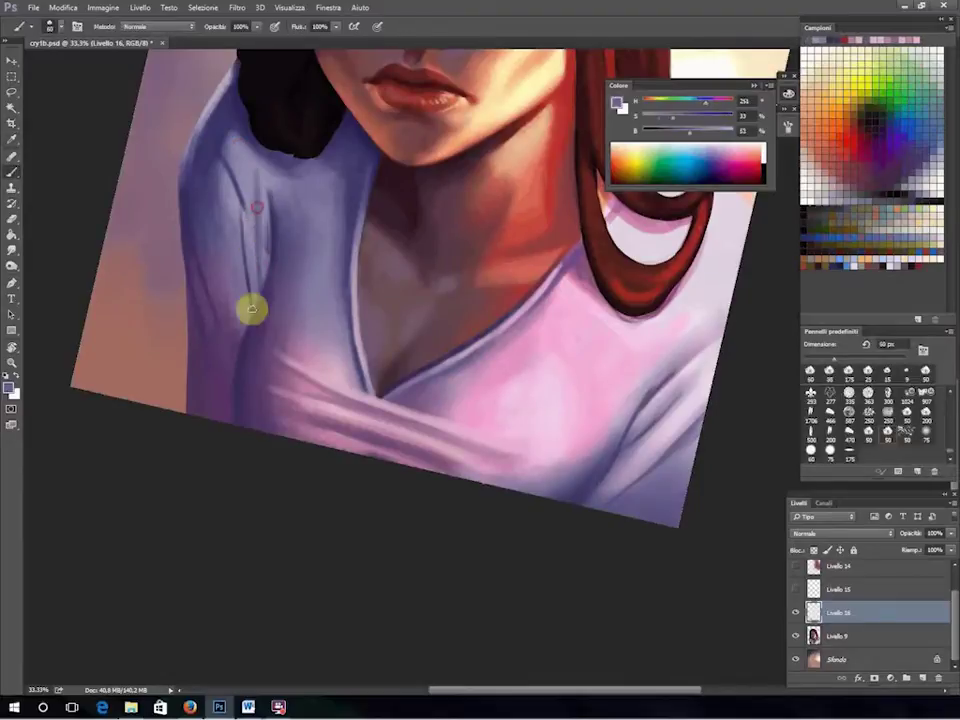
left_click(205, 158, "alt")
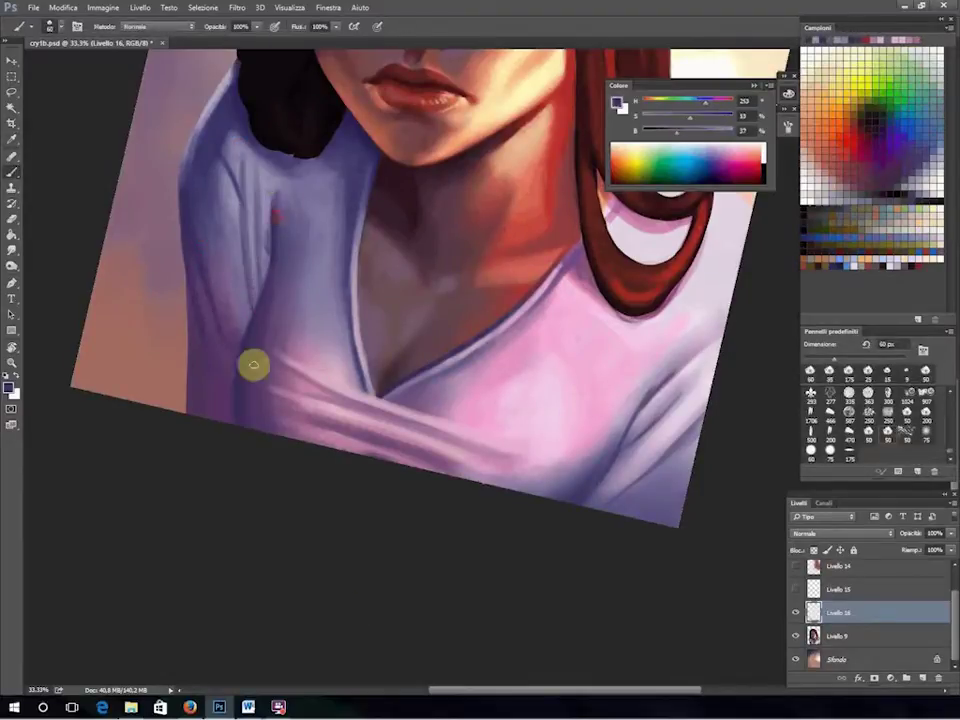
left_click_drag(285, 171, 307, 159)
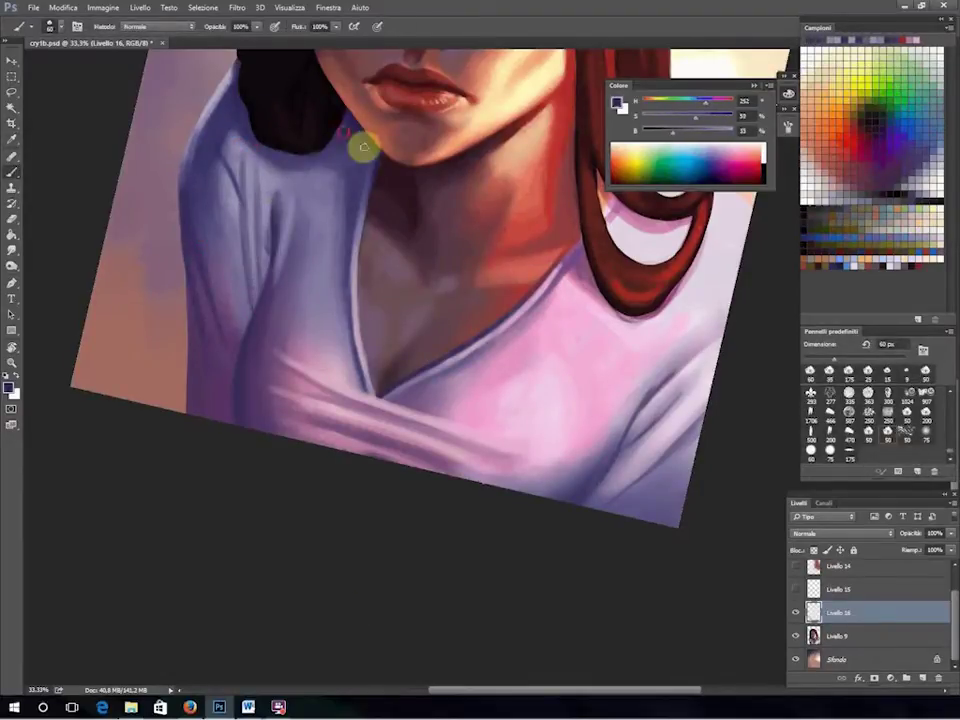
left_click(338, 181, "alt")
left_click(232, 350, "alt")
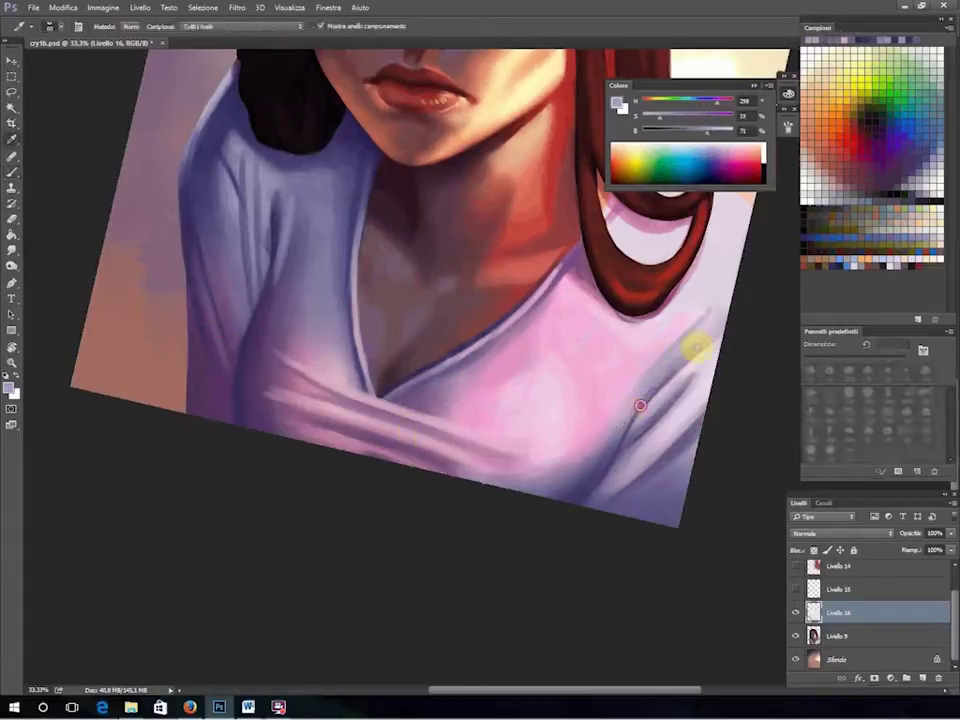
Sample pale pink, enlarge the brush to 100 px, and merge the fold strokes into Livello 9.
left_click(695, 313, "alt")
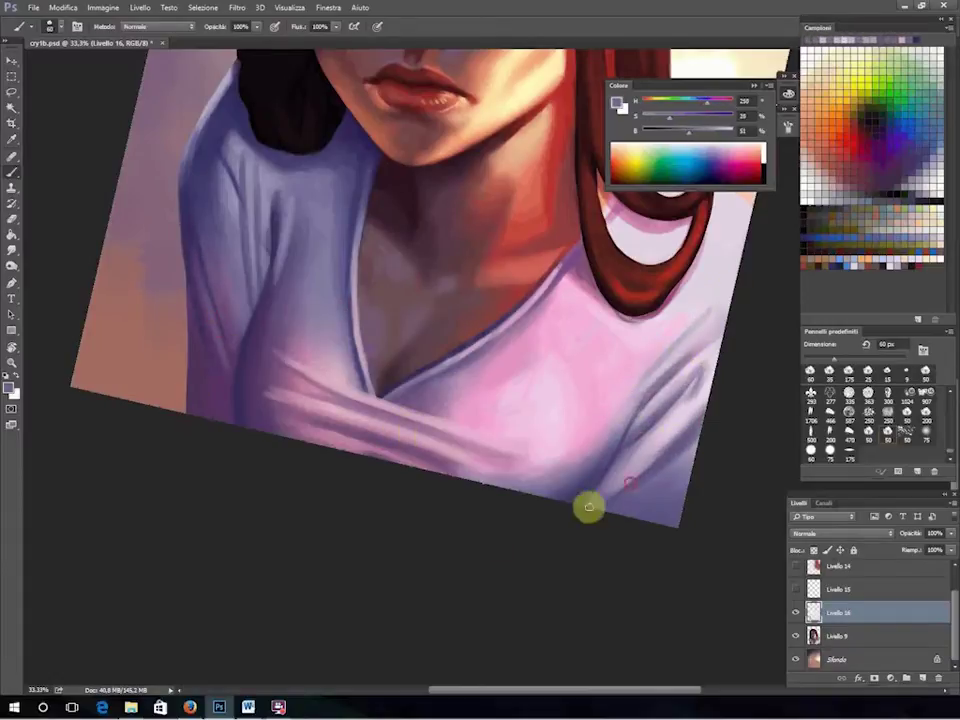
left_click(293, 421, "alt")
key("bracketright")
key("bracketright")
key("bracketright")
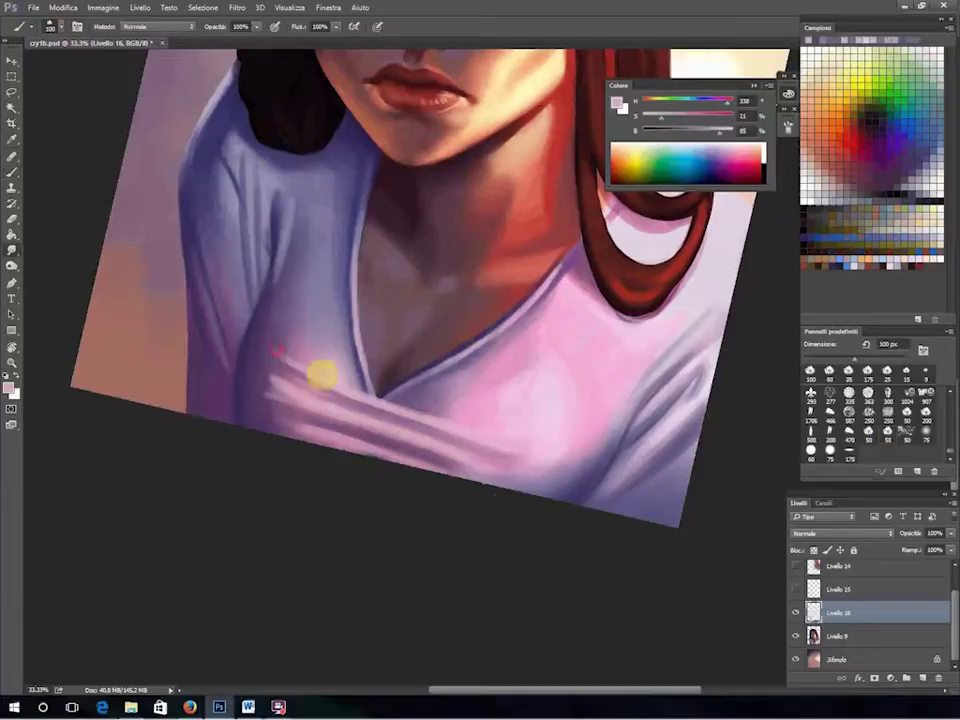
left_click(836, 635)
key("ctrl+z")
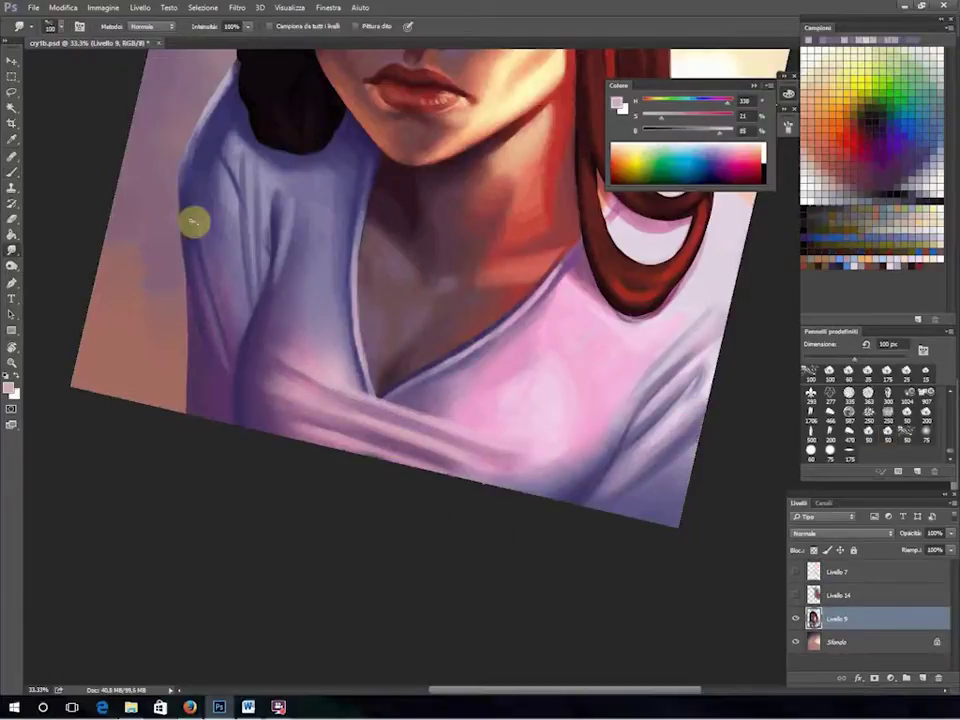
Blend the shirt with an 80 px brush using sampled lavender and pink tones.
key("bracketleft")
key("bracketleft")
left_click(288, 167, "alt")
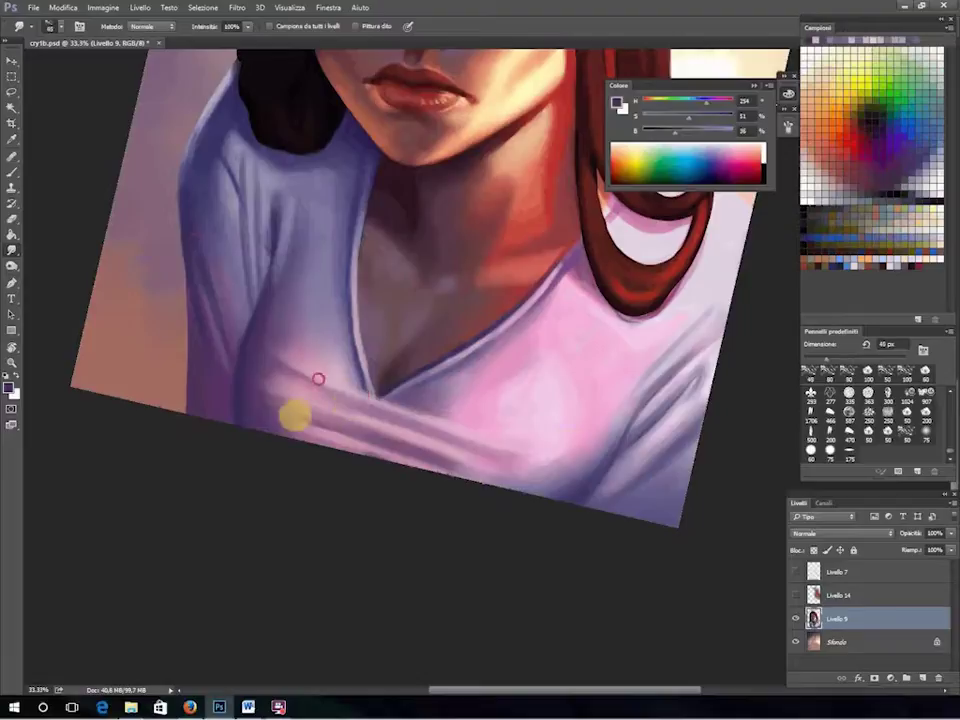
key("b")
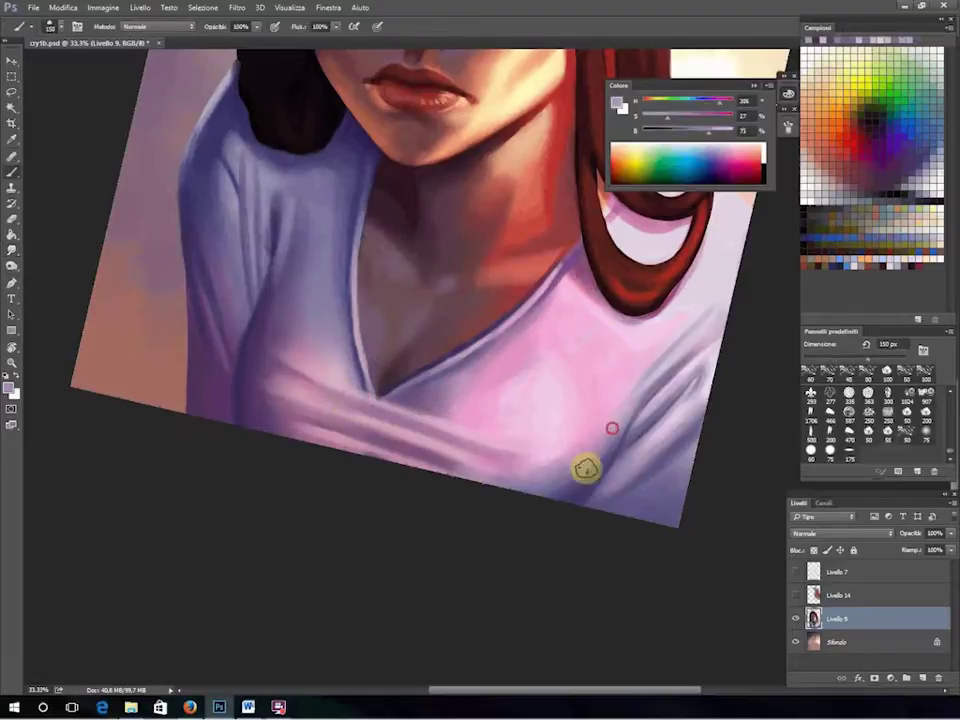
left_click(600, 452, "alt")
key("r")
key("b")
left_click(591, 440, "alt")
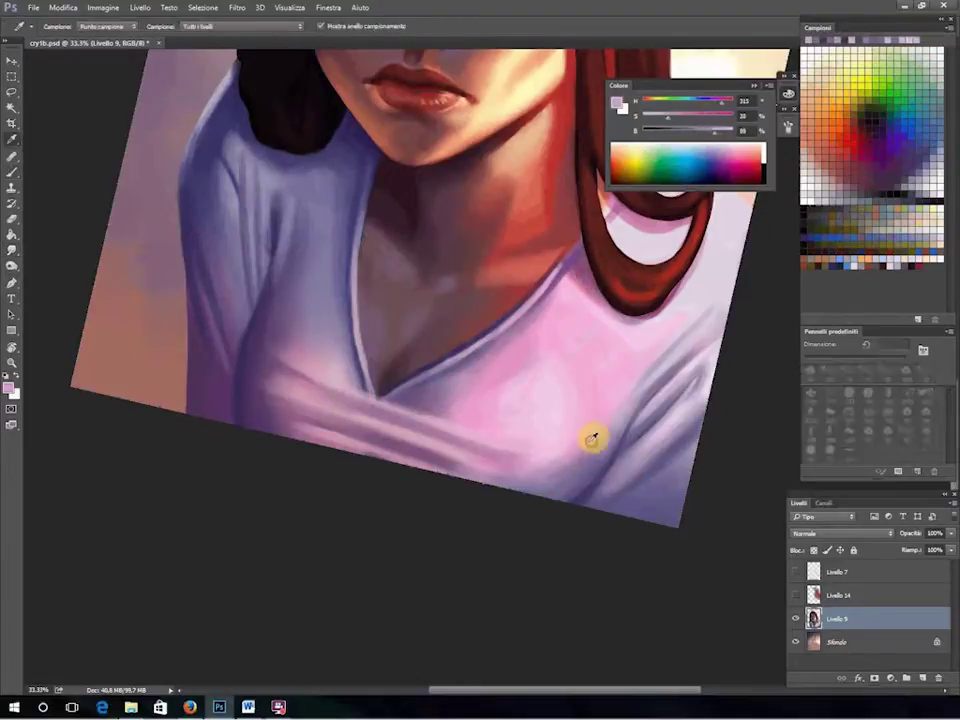
key("r")
scroll(365, 278, "up", 2)
scroll(365, 278, "up", 2)
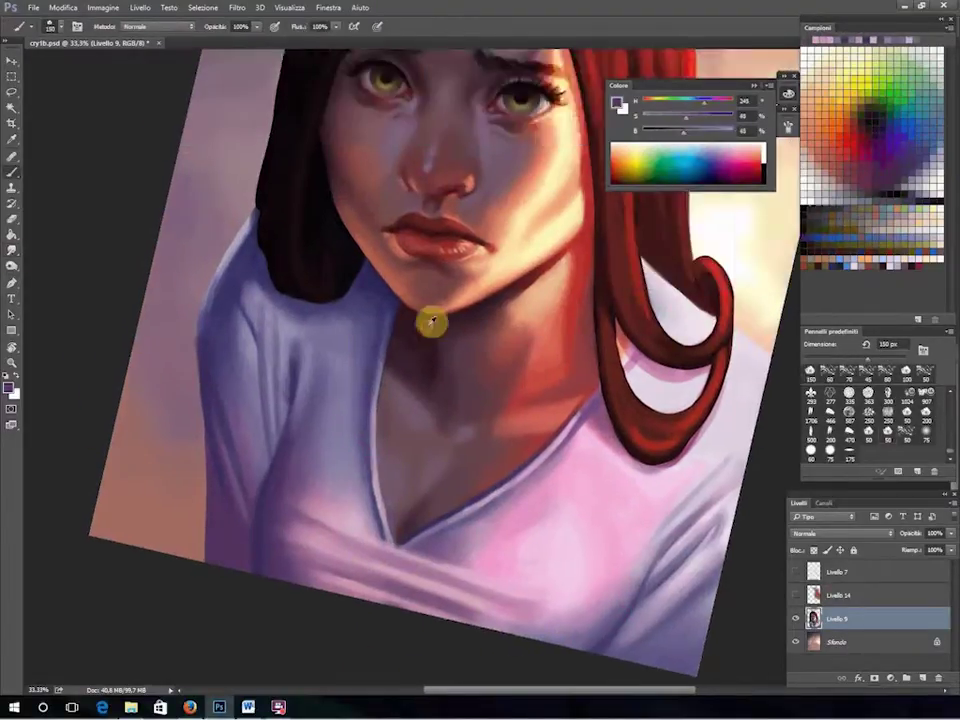
Shade the left shoulder and sleeve in dark blue-violet, resampling muted violets.
key("b")
left_click(390, 390, "alt")
left_click(391, 413, "alt")
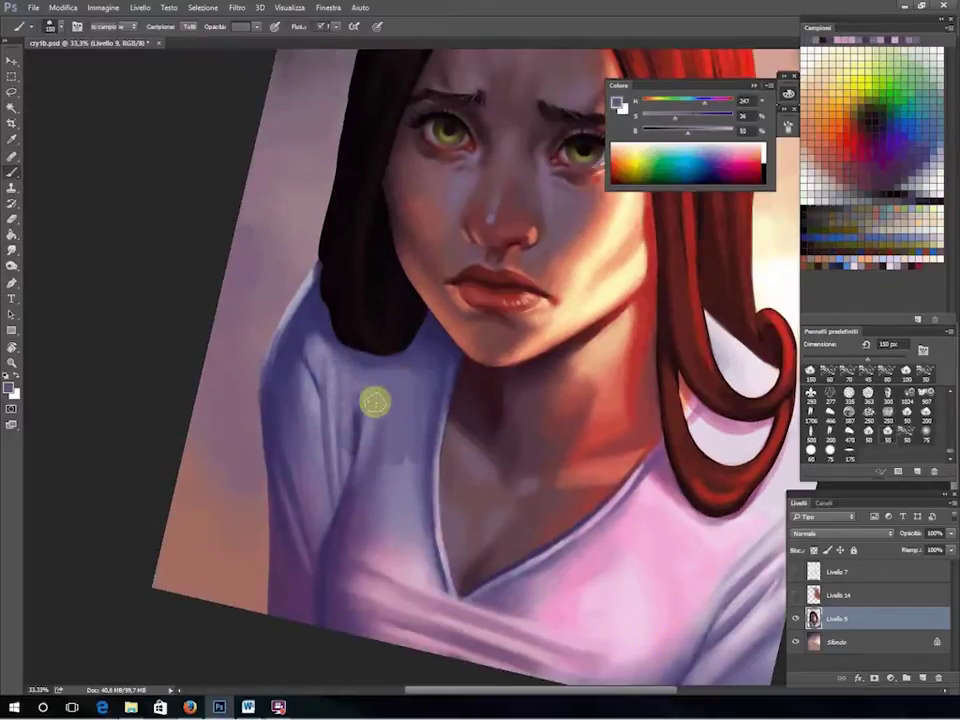
left_click(375, 429, "alt")
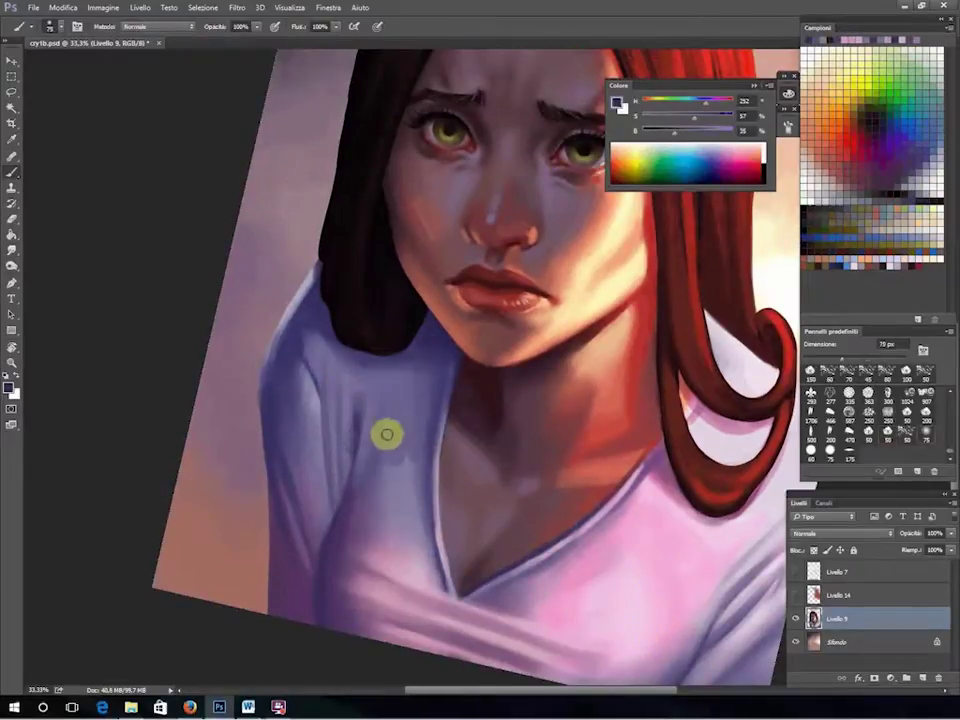
key("bracketright")
key("bracketright")
key("bracketright")
mouse_move(417, 421)
left_mouse_down()
mouse_move(369, 493)
mouse_move(399, 564)
mouse_move(416, 514)
left_mouse_up()
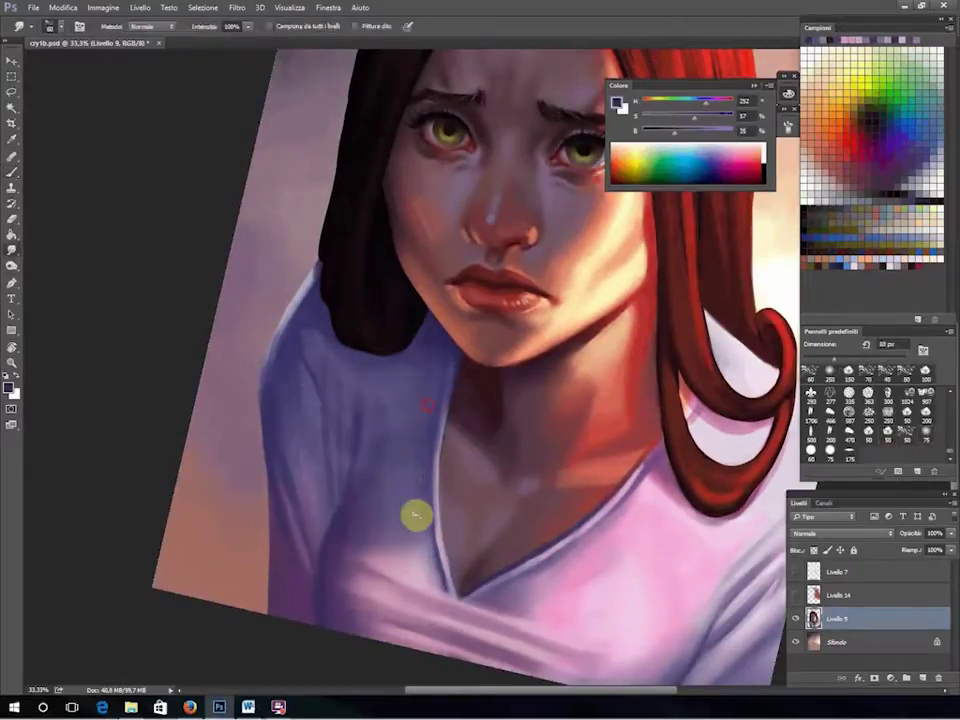
left_click(465, 343, "alt")
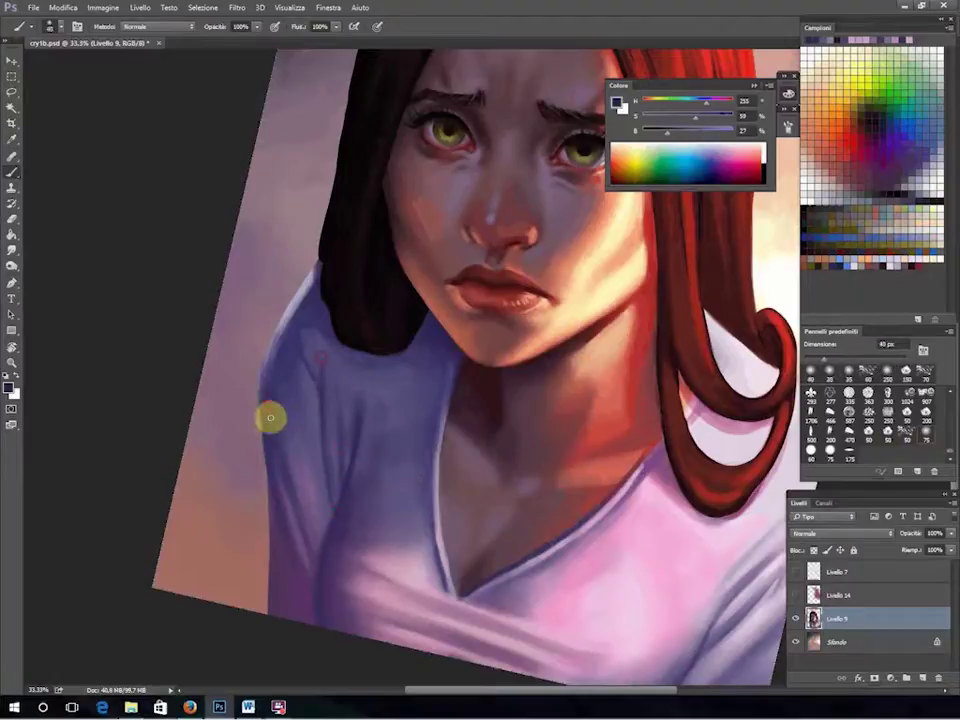
left_click(320, 342, "alt")
left_click(331, 428, "alt")
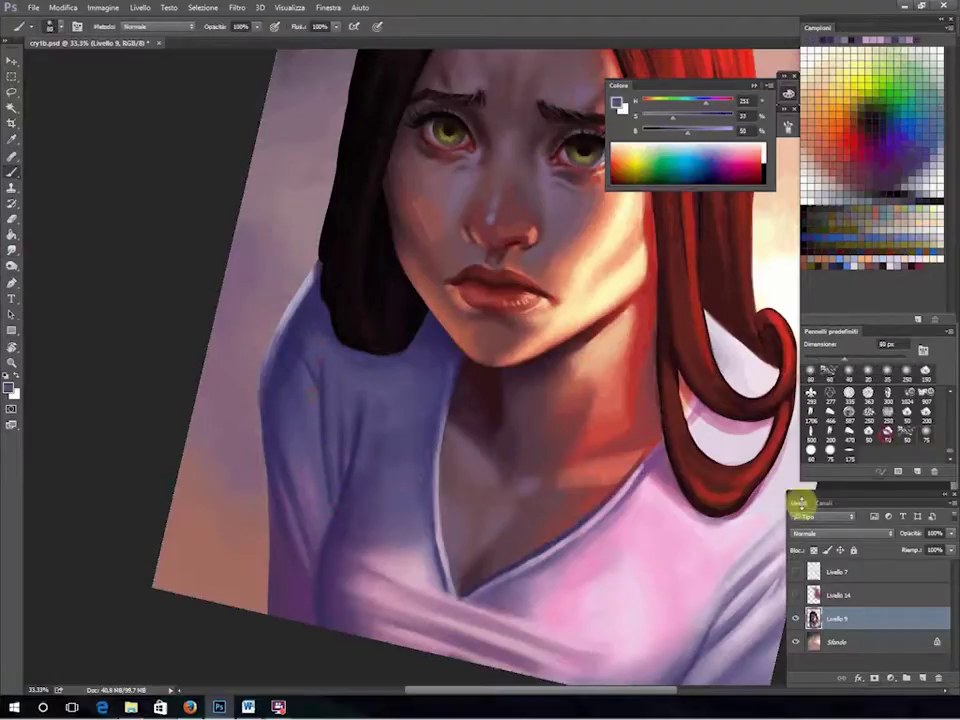
left_click(317, 389, "alt")
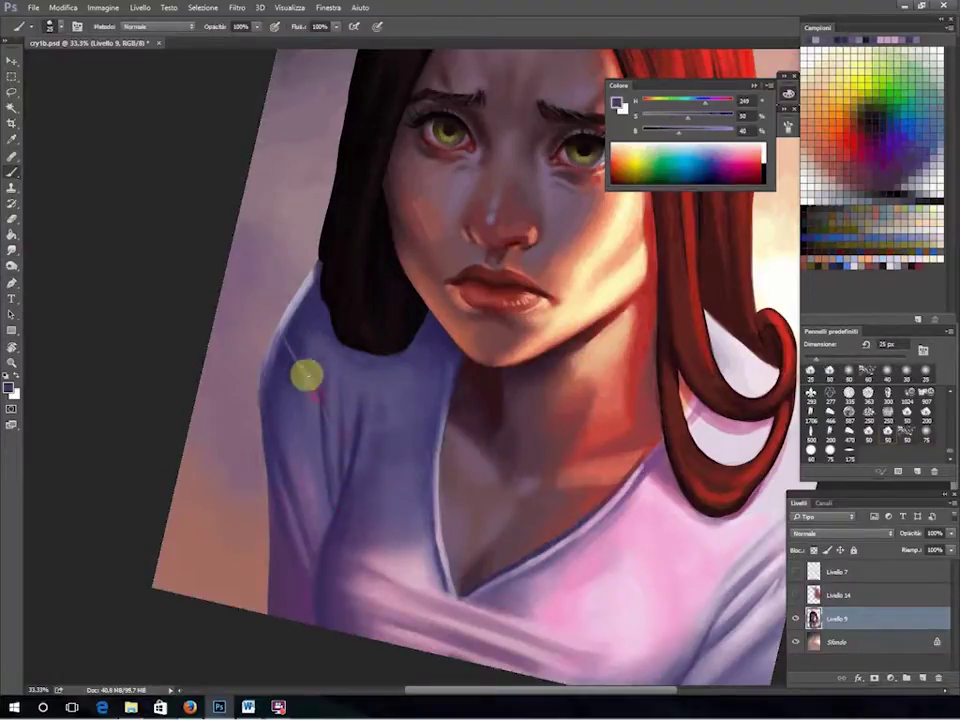
Repaint the outer hair loop in dark red, then set the brush to 40 px.
left_click_drag(307, 375, 167, 285)
left_click(614, 488, "alt")
scroll(553, 330, "up", 2)
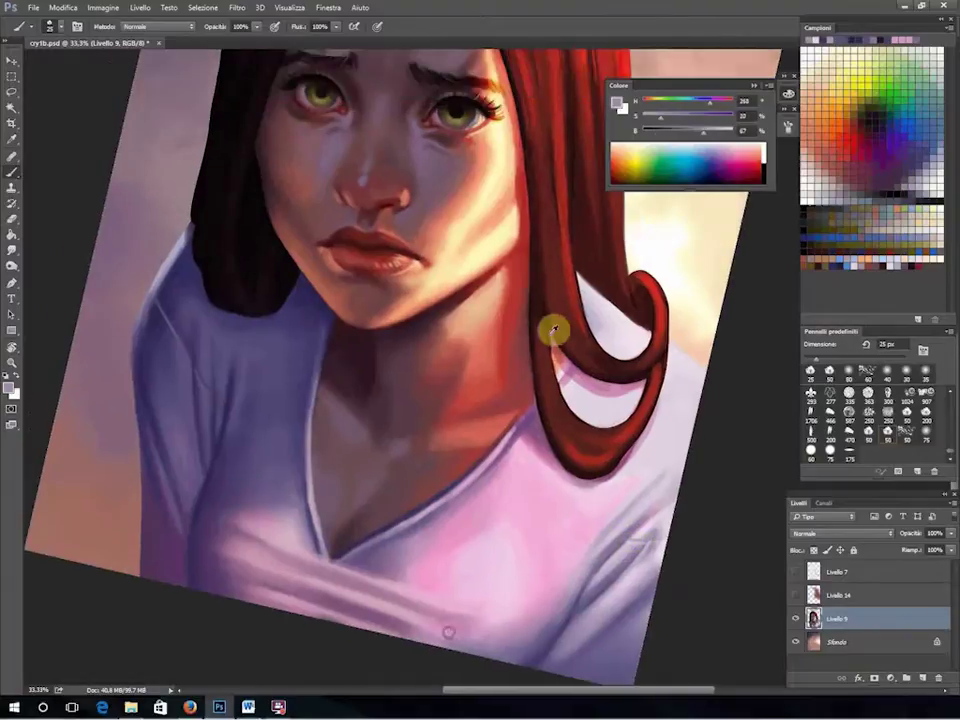
key("b")
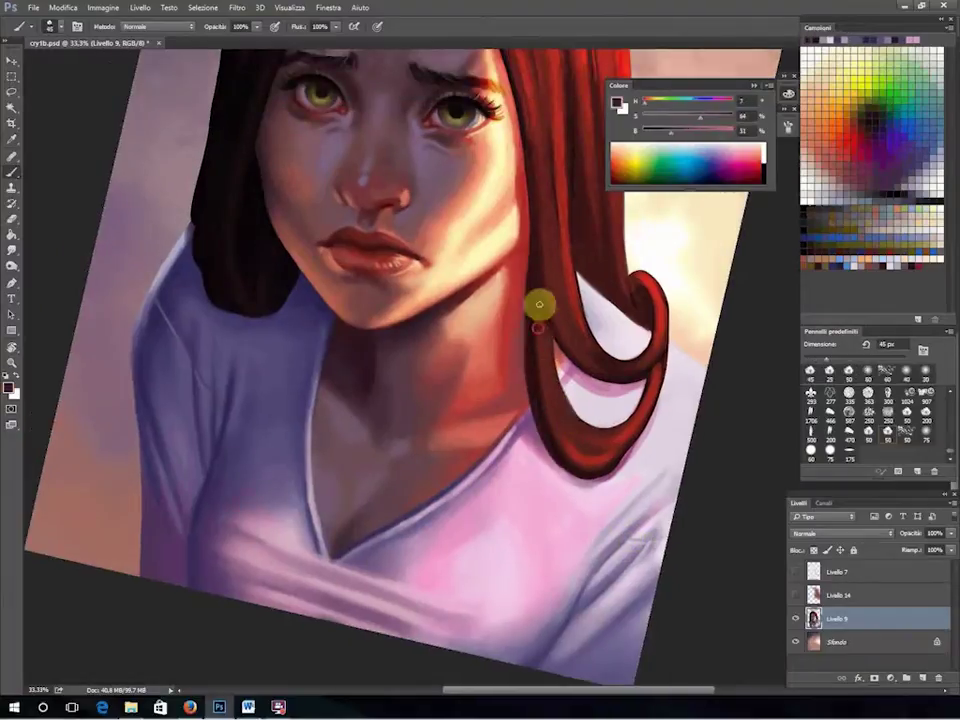
left_click(621, 446, "alt")
left_click_drag(658, 343, 665, 296)
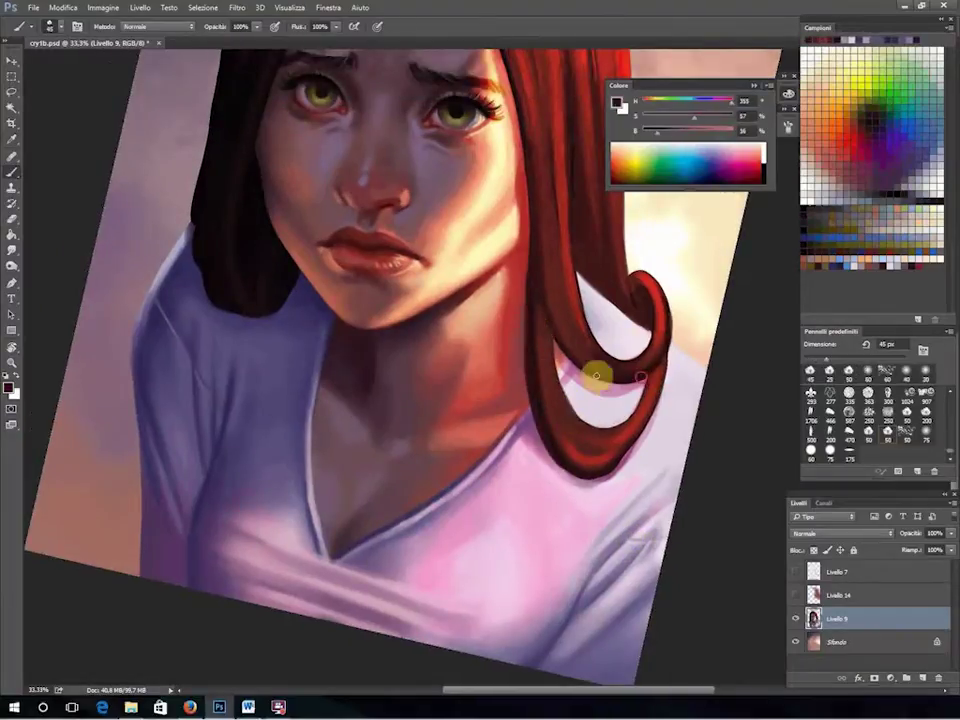
scroll(620, 458, "up", 6)
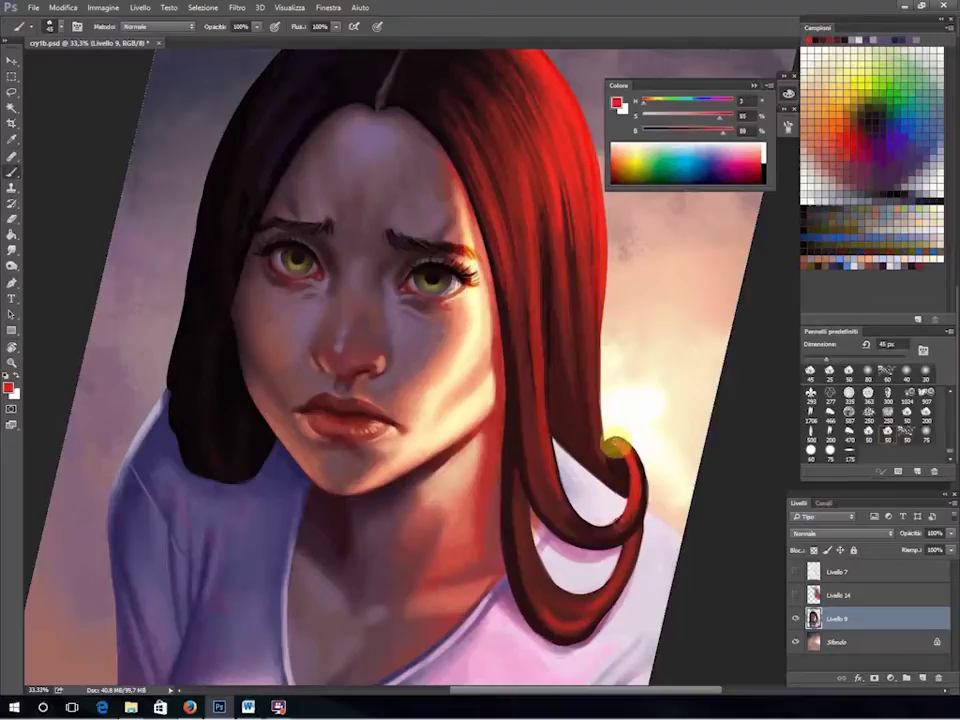
scroll(592, 500, "up", 3)
scroll(599, 474, "up", 3)
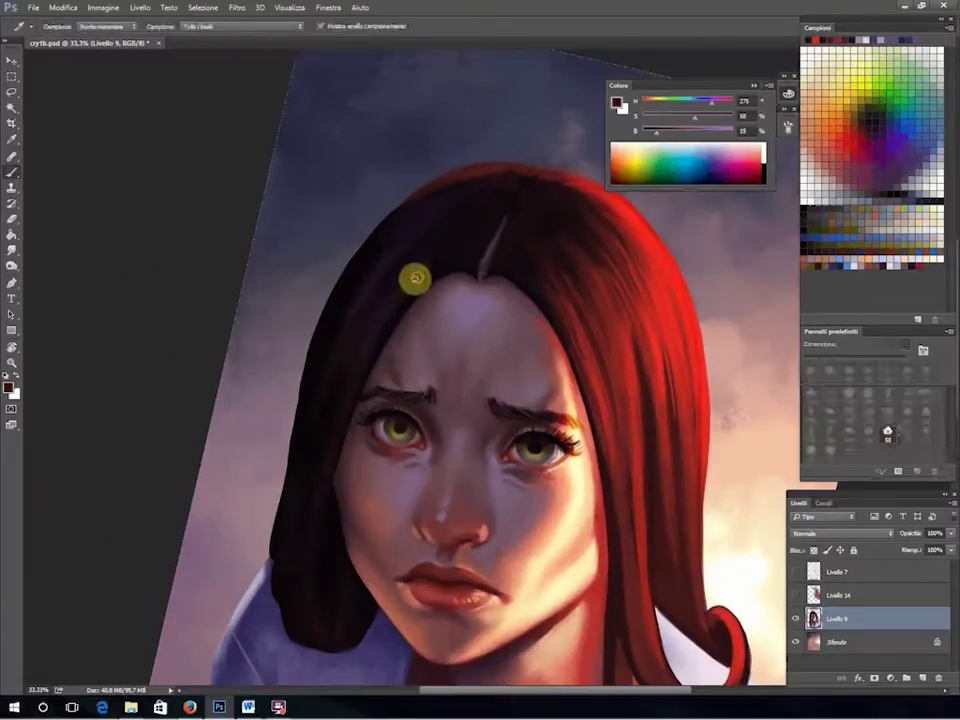
key("bracketleft")
key("bracketleft")
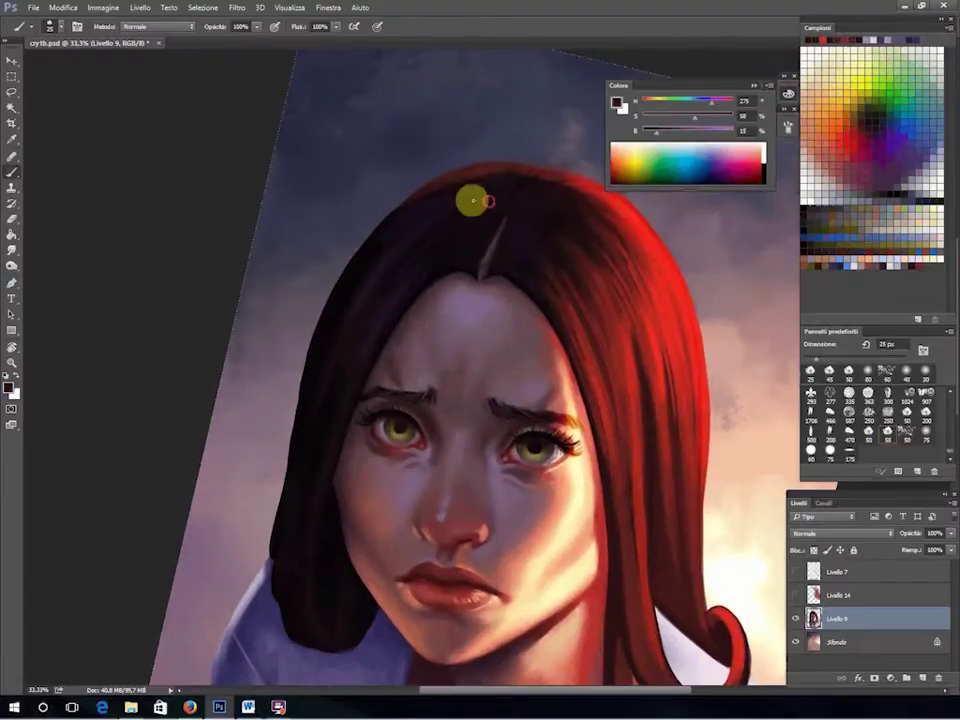
key("bracketright")
key("bracketright")
key("bracketright")
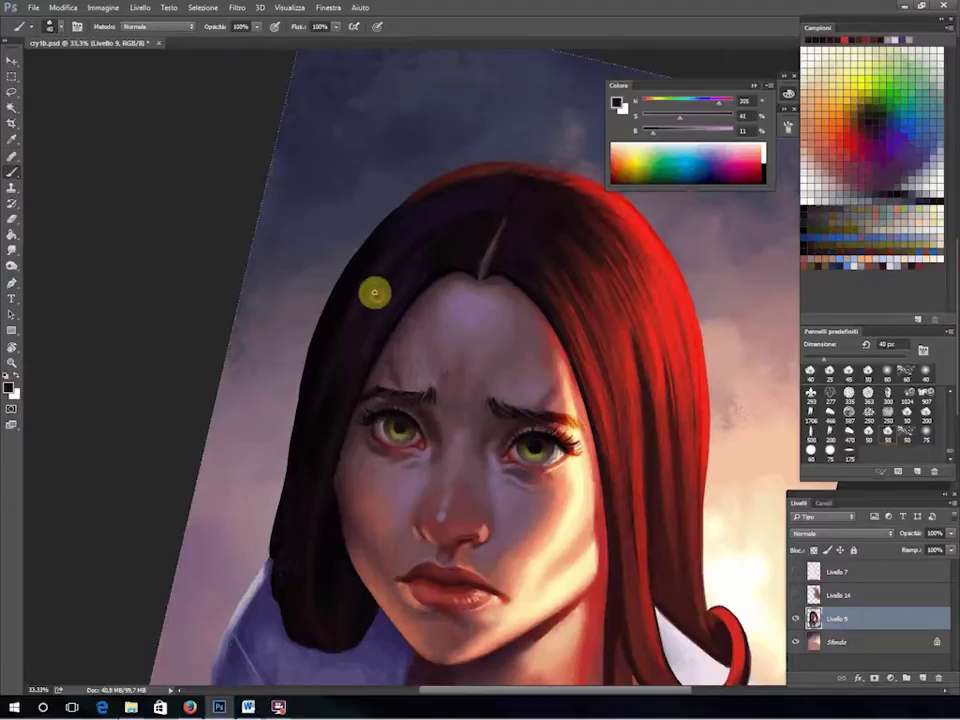
scroll(540, 257, "down", 6)
Sample red and near-black hair tones and enlarge the brush to 70 px.
key("i")
left_click(505, 456)
scroll(505, 456, "up", 3)
left_click(273, 238)
key("b")
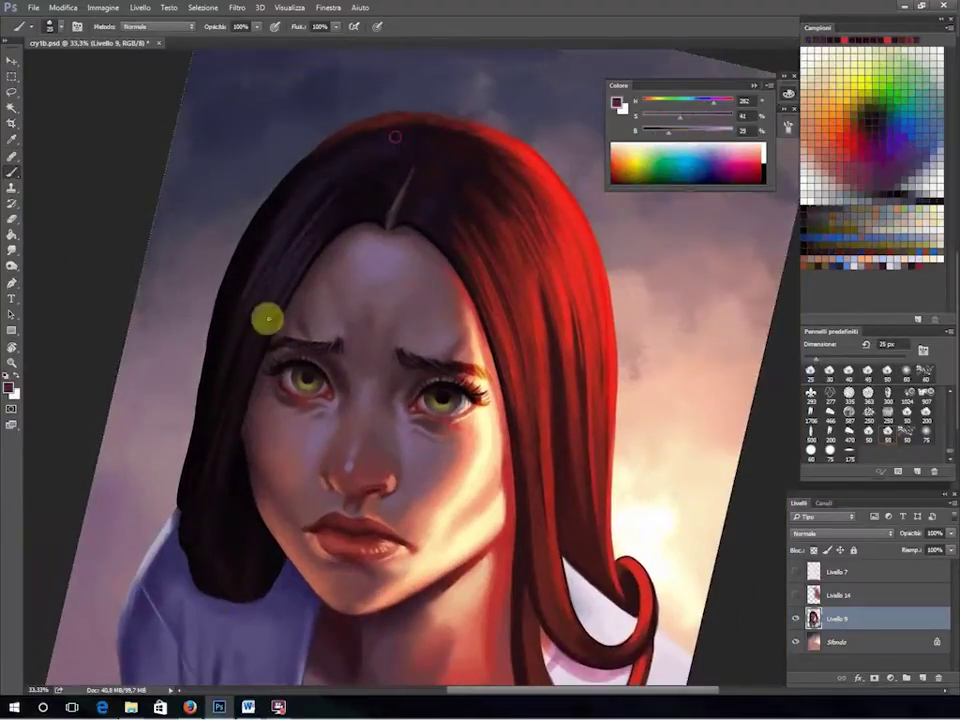
left_click_drag(266, 317, 356, 379)
left_click(356, 379, "alt")
key("bracketright")
key("bracketright")
key("bracketright")
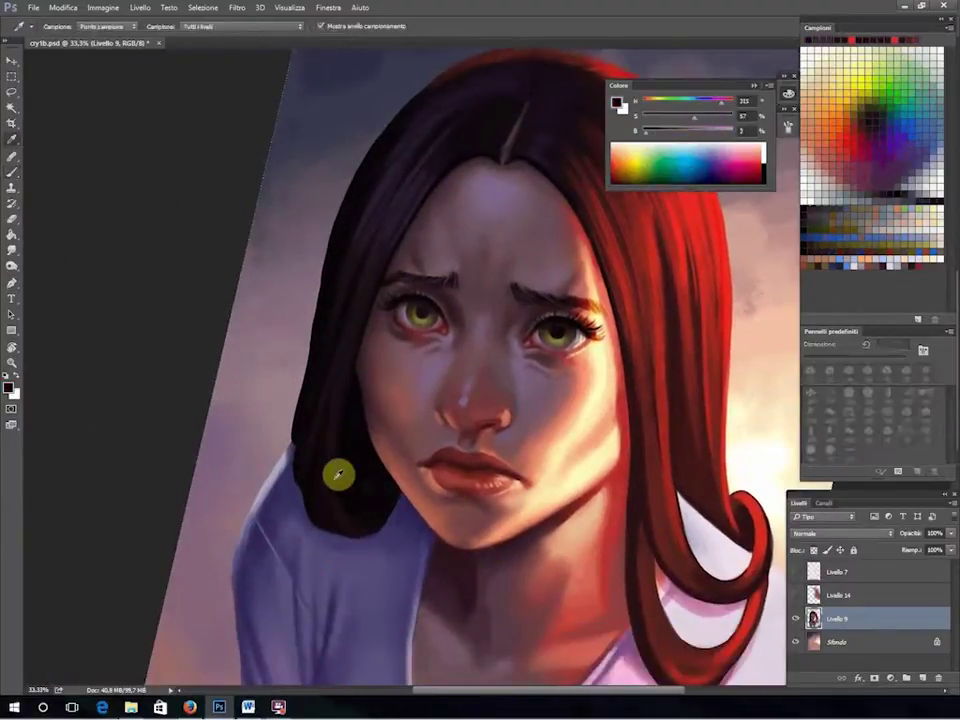
left_click(336, 471, "alt")
left_click(389, 527, "alt")
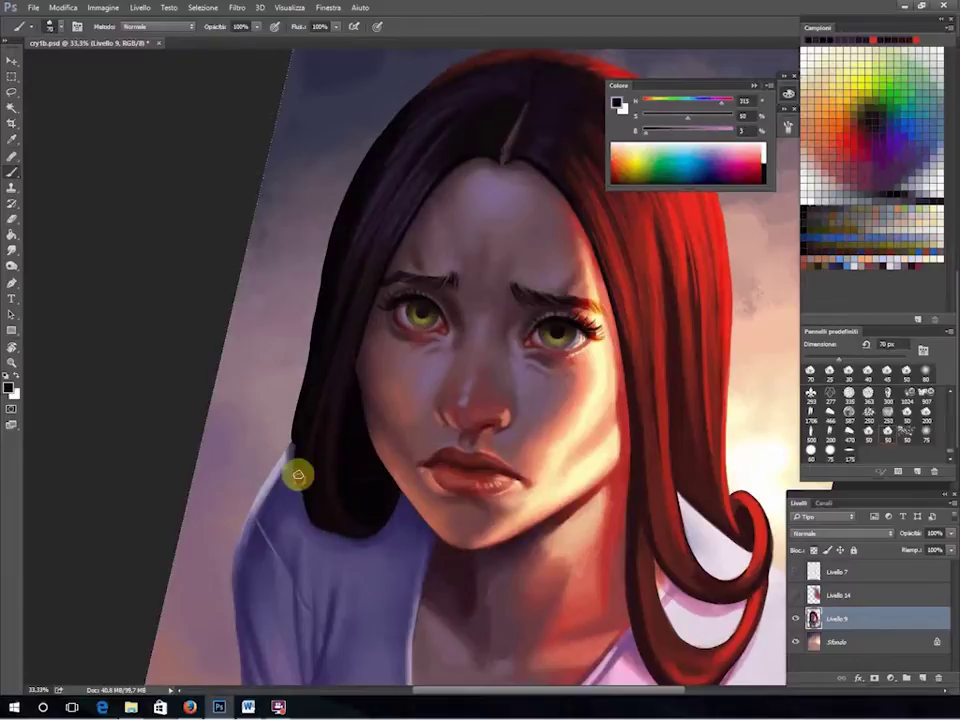
Zoom out to 25%, rotate the view, and paint tone into the lower shirt.
left_click_drag(386, 195, 281, 583)
left_click(588, 515, "alt")
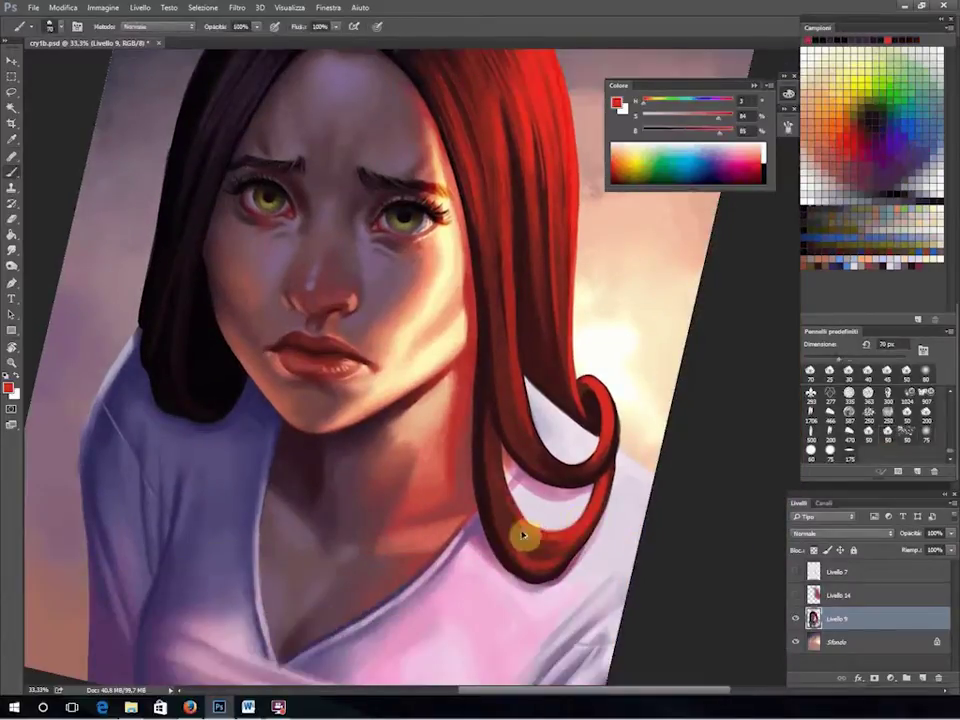
left_click(499, 276, "alt")
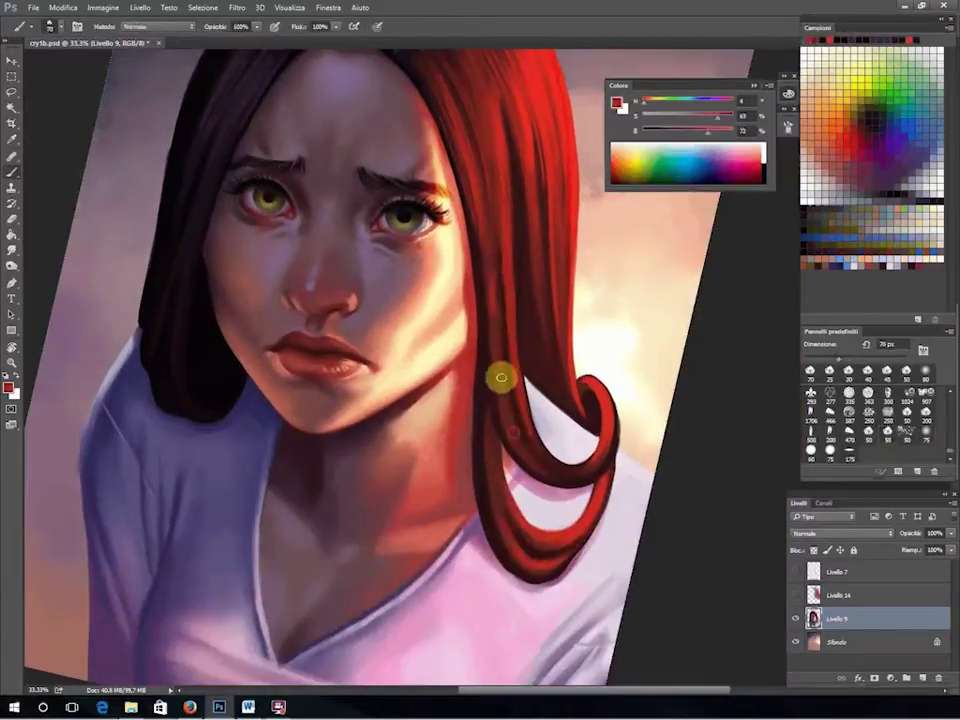
key("ctrl+minus")
left_click_drag(488, 446, 452, 521)
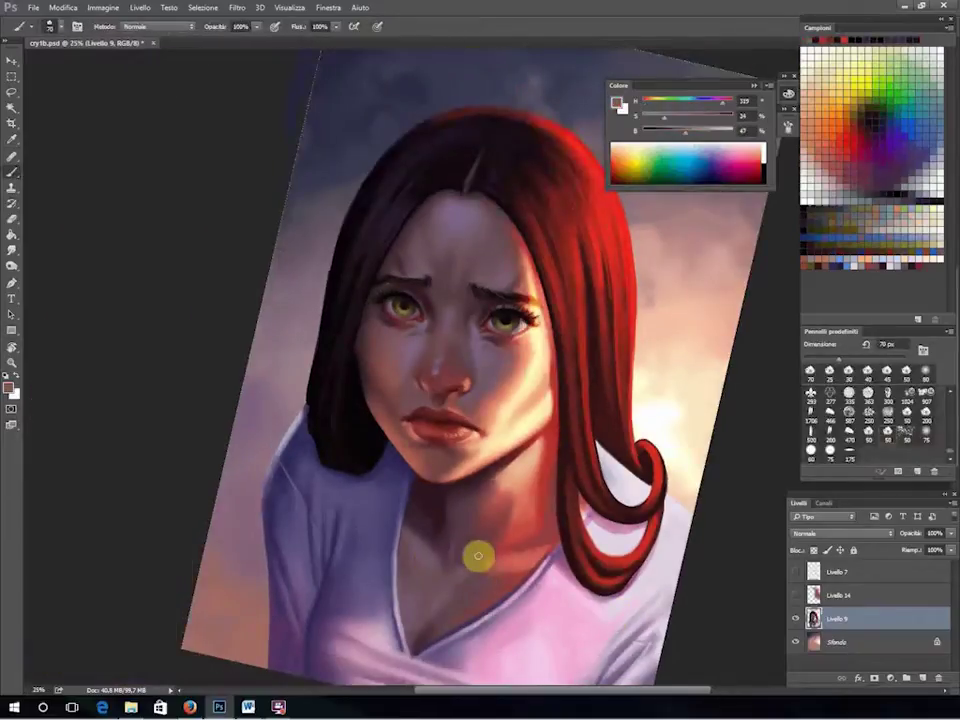
key("ctrl+alt")
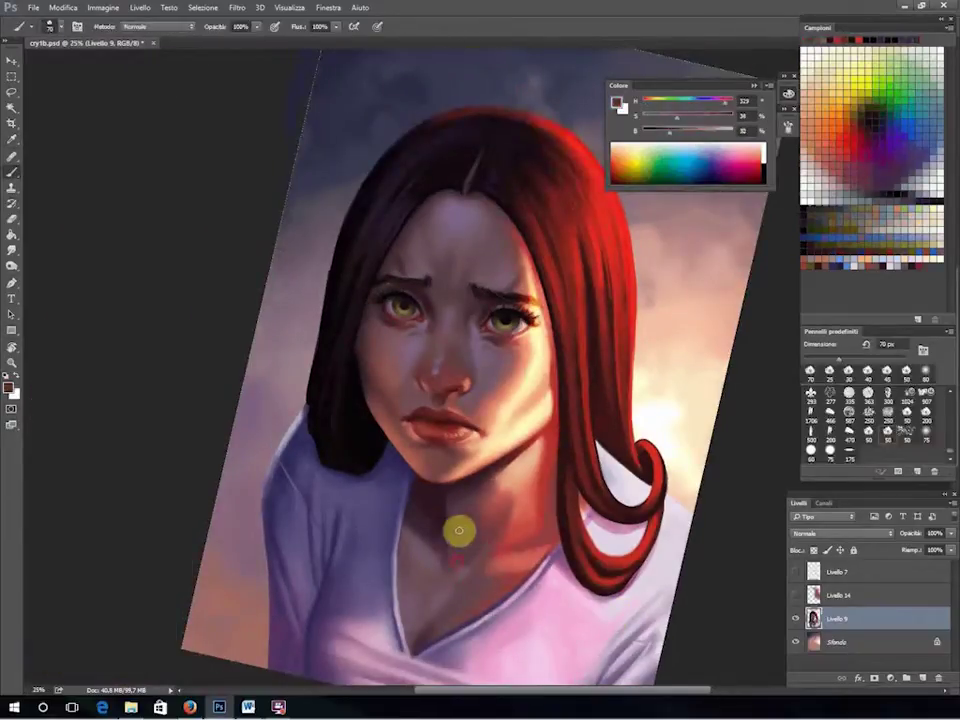
left_click(452, 578, "alt")
left_click(390, 584, "alt")
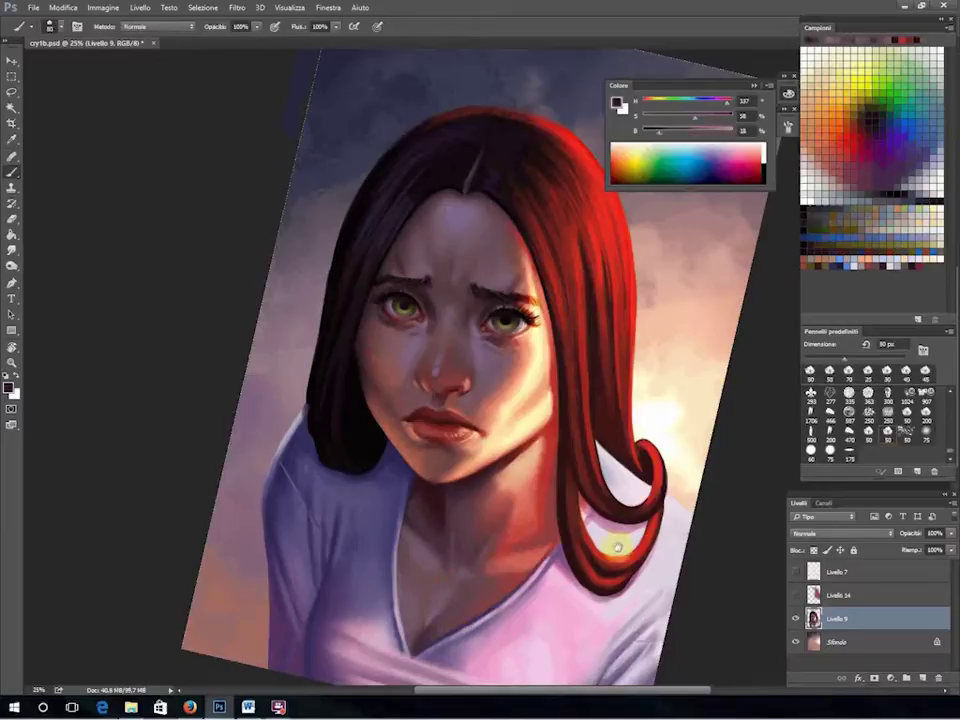
left_click_drag(606, 424, 484, 354)
left_click(484, 354, "alt")
left_click(531, 397, "alt")
key("e")
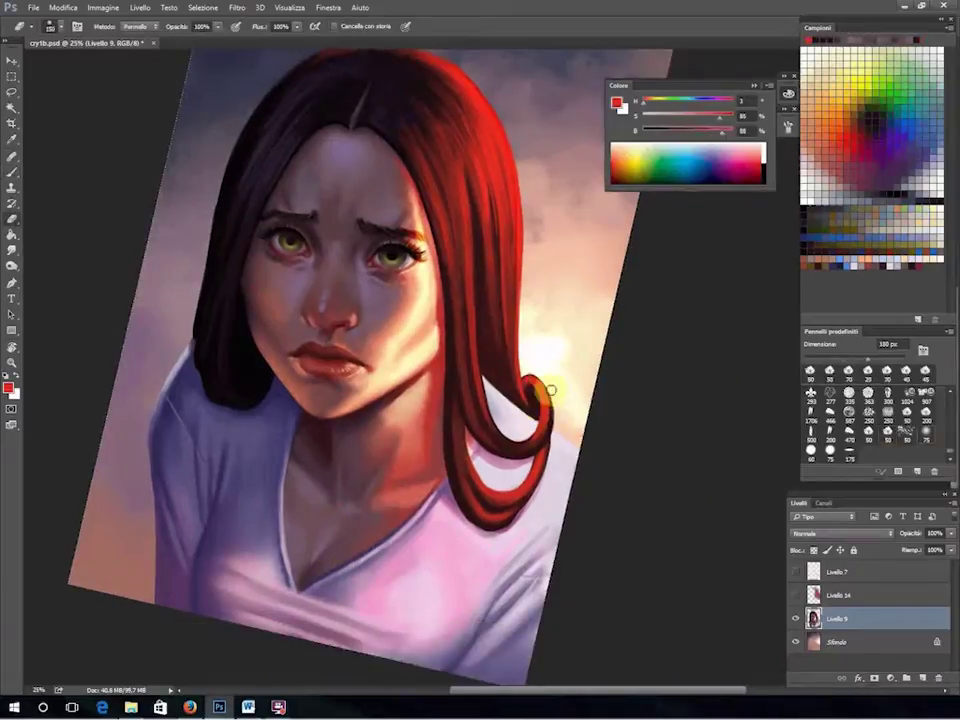
left_click_drag(220, 541, 381, 476)
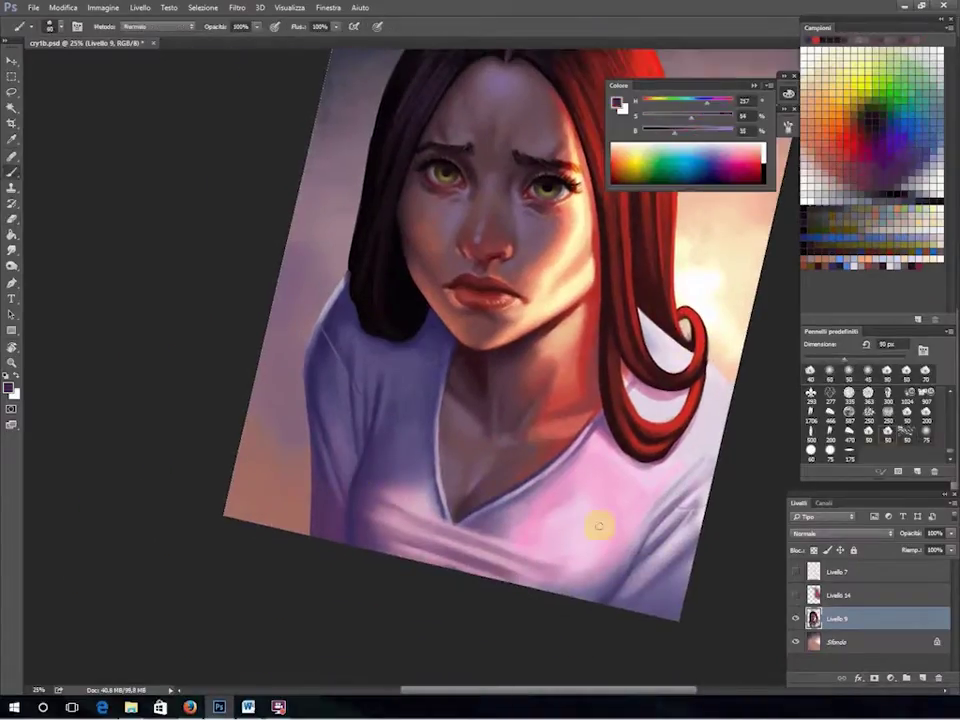
Lasso the shirt's left fold, paint it dark muted pink at 300 px, then deselect.
key("o")
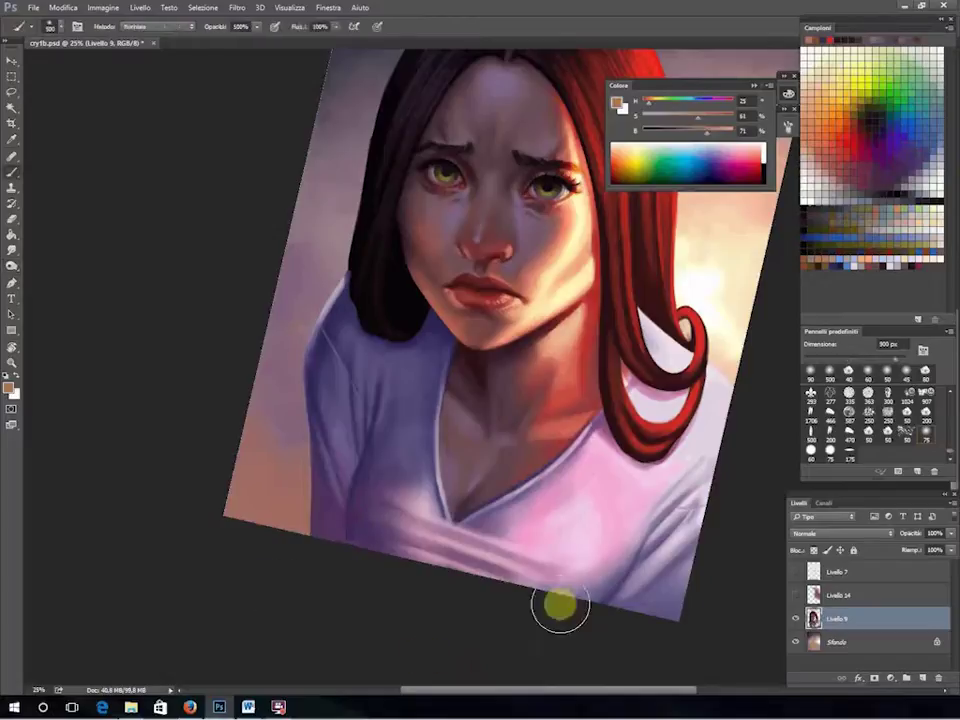
key("l")
left_click_drag(394, 590, 340, 560)
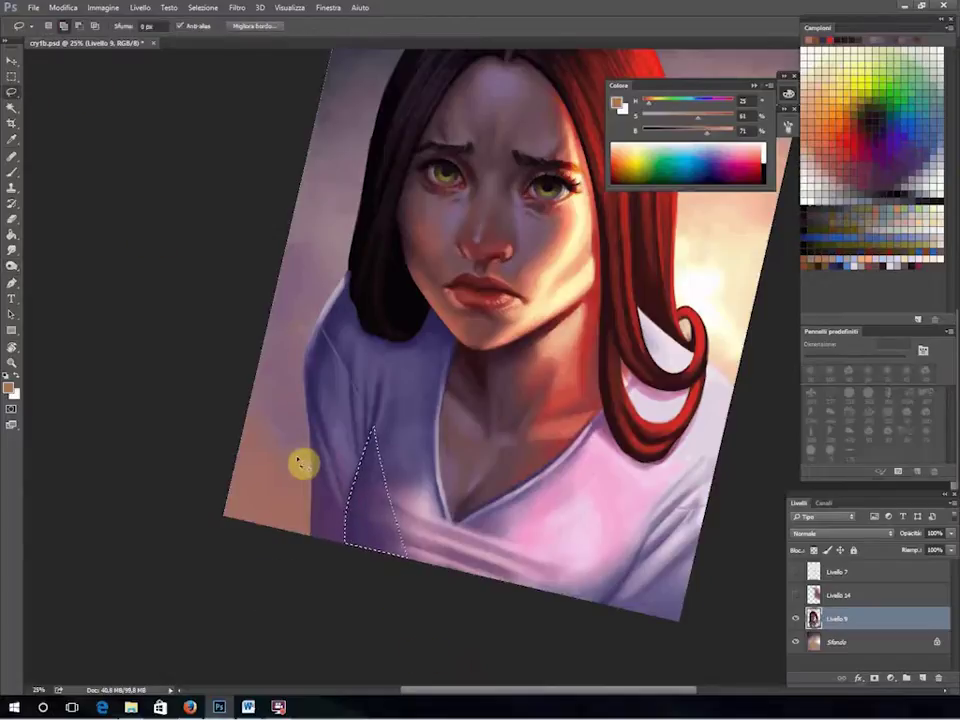
left_click_drag(303, 392, 340, 540)
key("b")
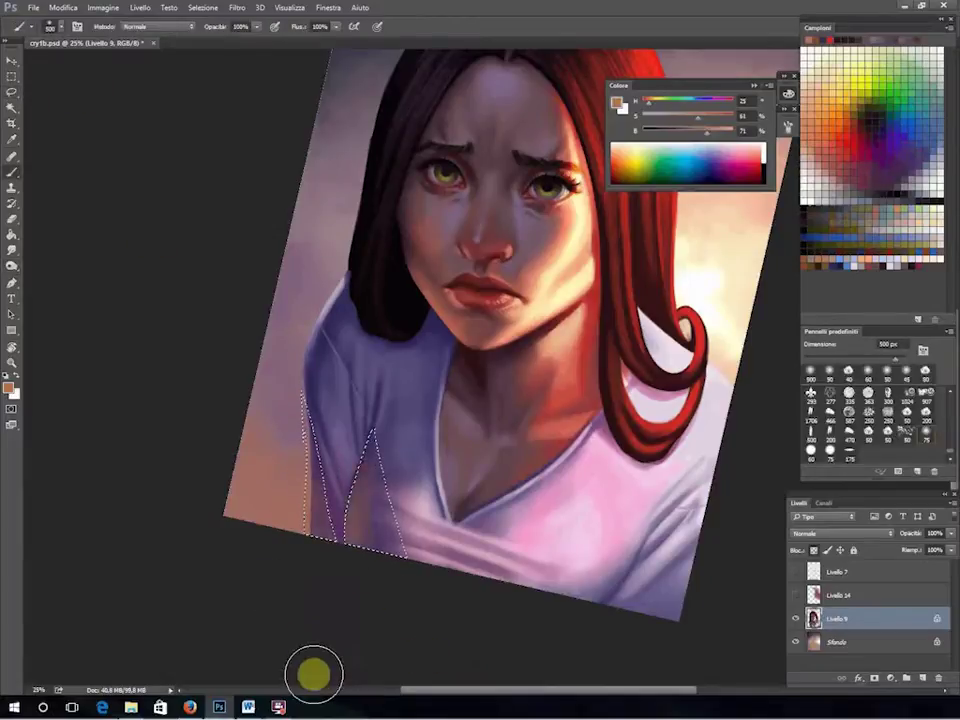
key("bracketleft")
key("bracketleft")
left_click(356, 482, "alt")
key("ctrl+d")
Smudge the neckline shading using sampled shirt and dark purple tones.
key("r")
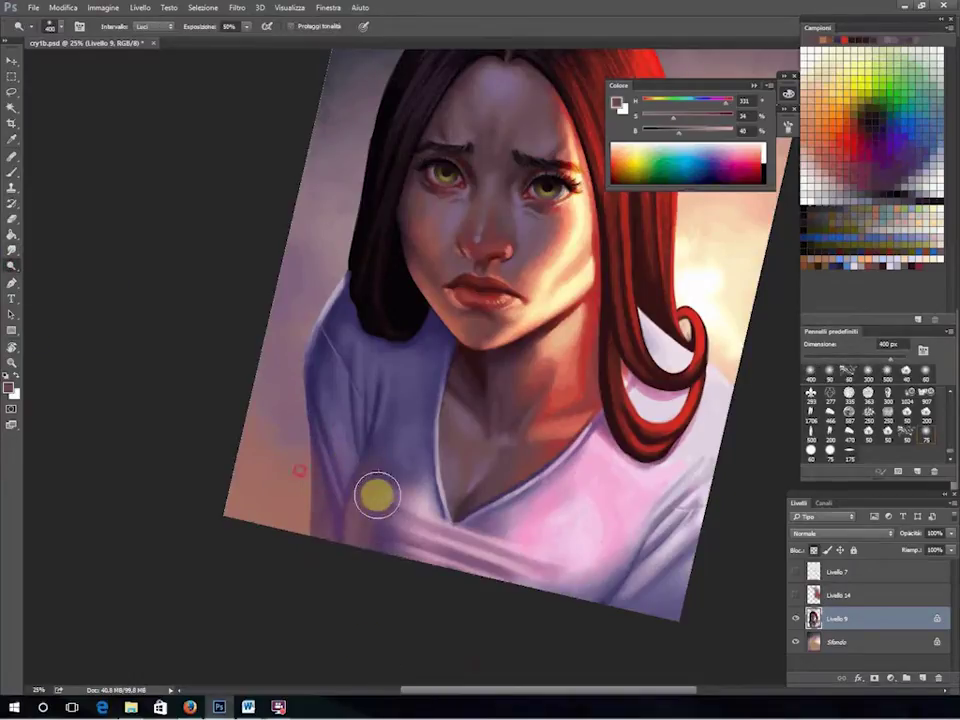
key("i")
left_click(441, 346)
key("r")
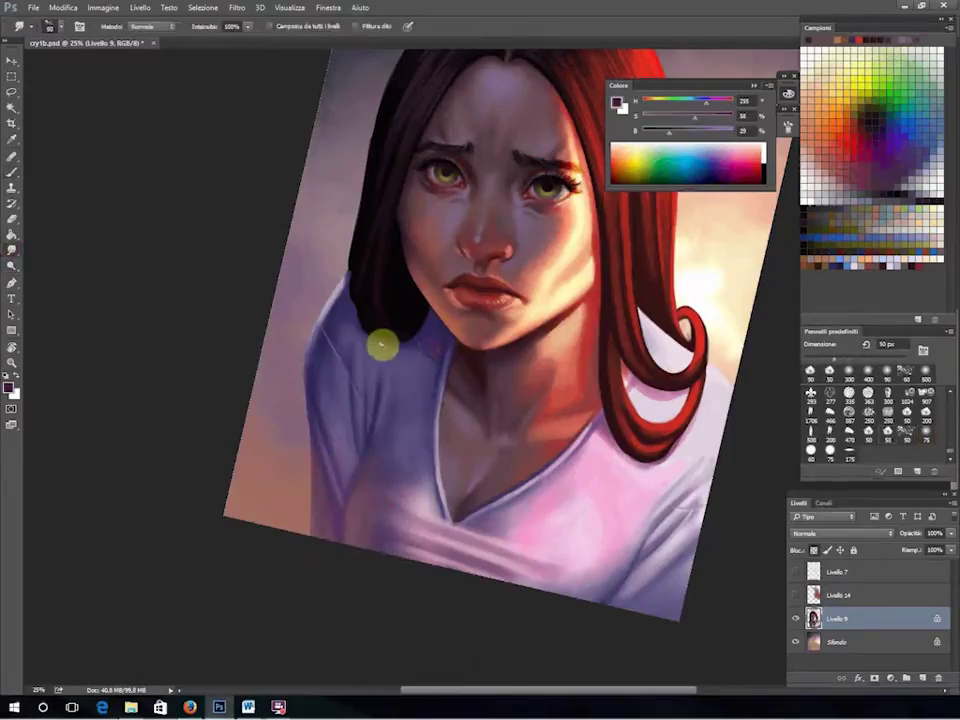
scroll(408, 484, "up", 2)
scroll(408, 484, "down", 2)
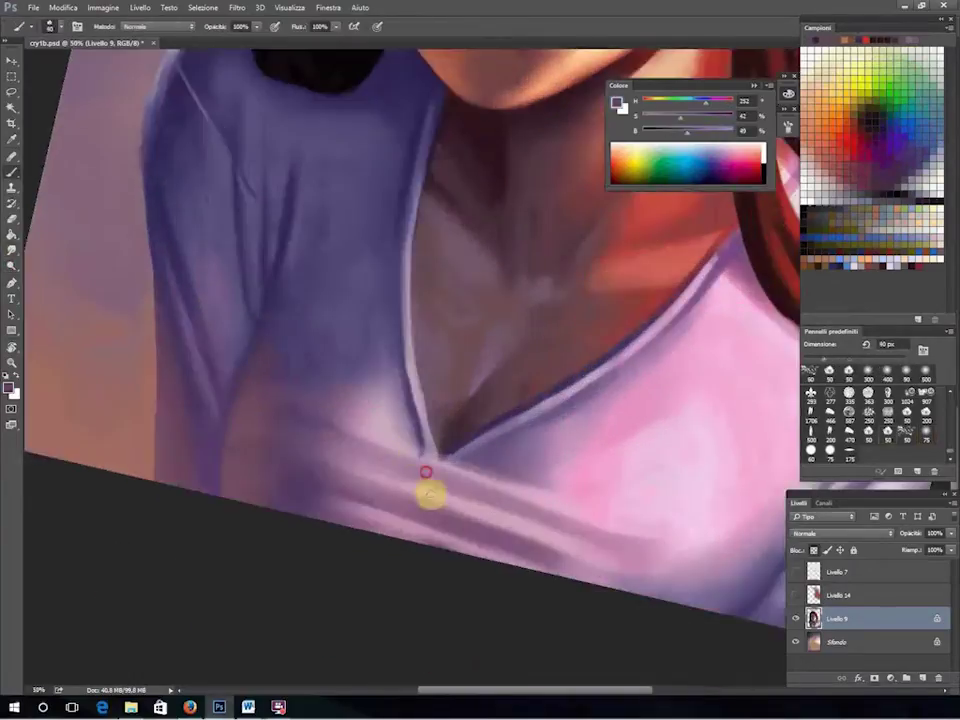
key("i")
left_click(450, 447)
key("r")
left_click_drag(433, 433, 454, 467)
Sample a dark red and return to smudging around the neckline.
key("i")
scroll(520, 430, "up", 3)
scroll(520, 430, "right", 3)
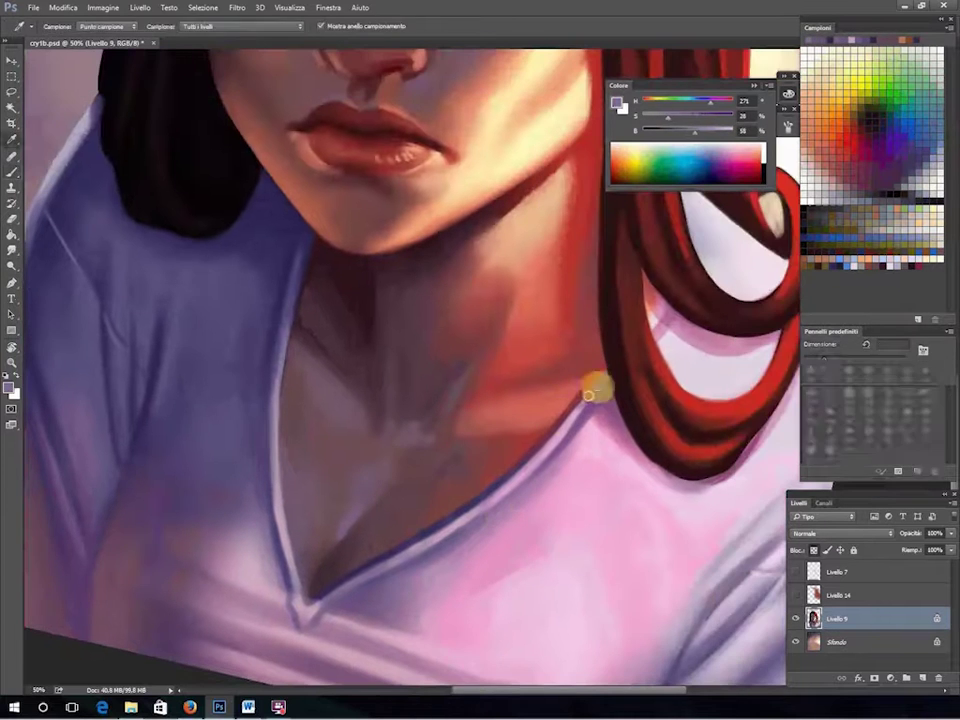
left_click(596, 373)
scroll(596, 373, "up", 3)
scroll(596, 373, "right", 2)
key("r")
scroll(590, 440, "down", 3)
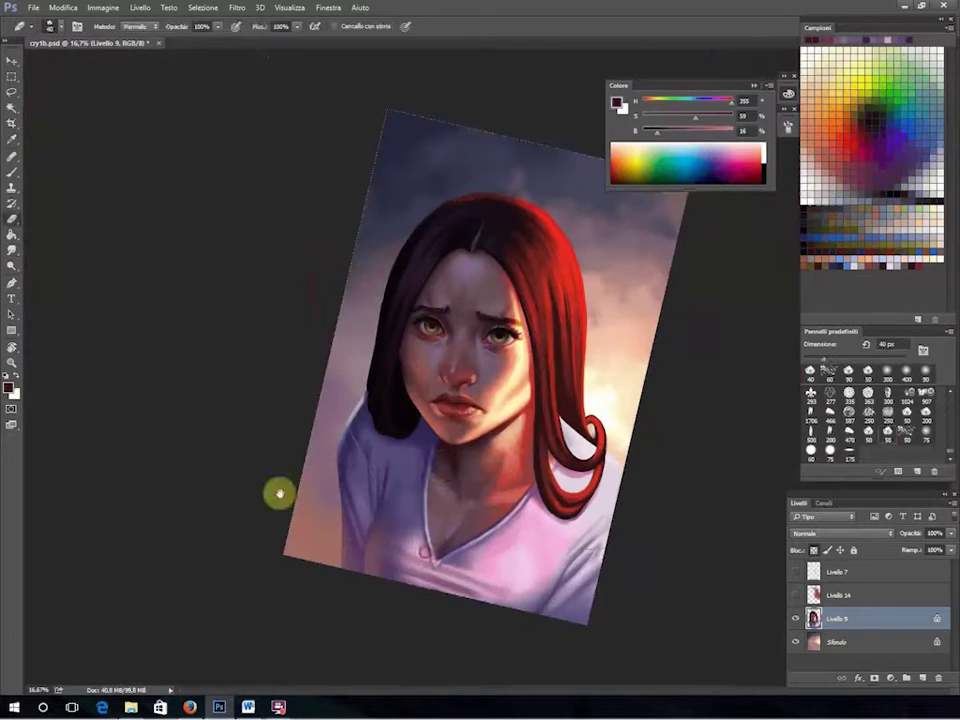
scroll(454, 634, "up", 1)
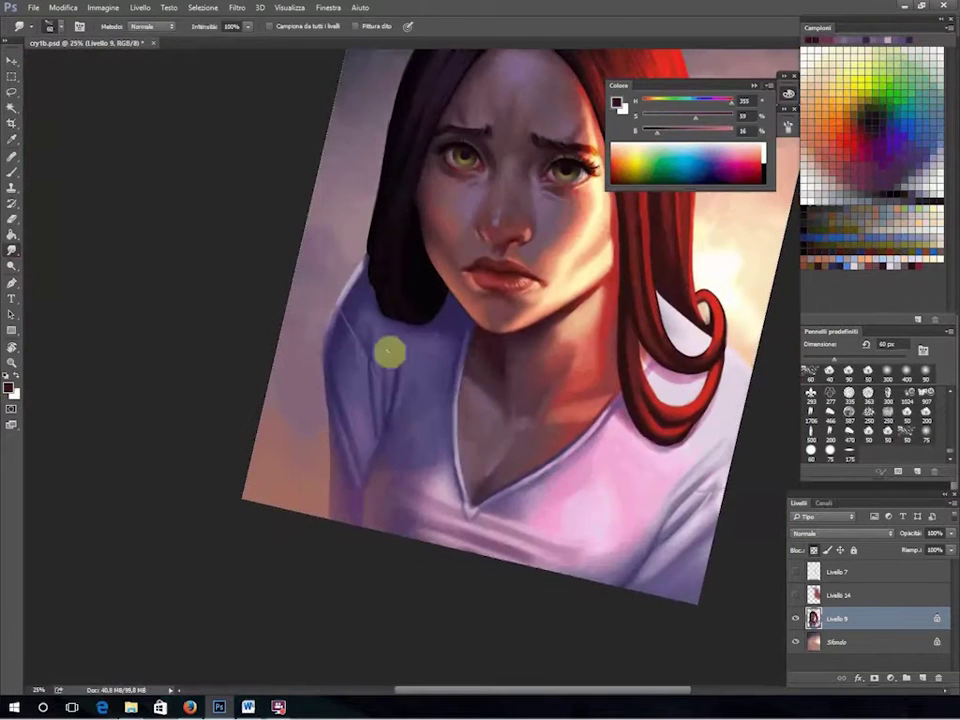
scroll(390, 352, "up", 3)
Add Overlay layer Livello 15 and brush warm tones onto the nose and cheeks.
key("ctrl+plus")
key("ctrl+plus")
key("ctrl+shift+alt+n")
key("shift+alt+o")
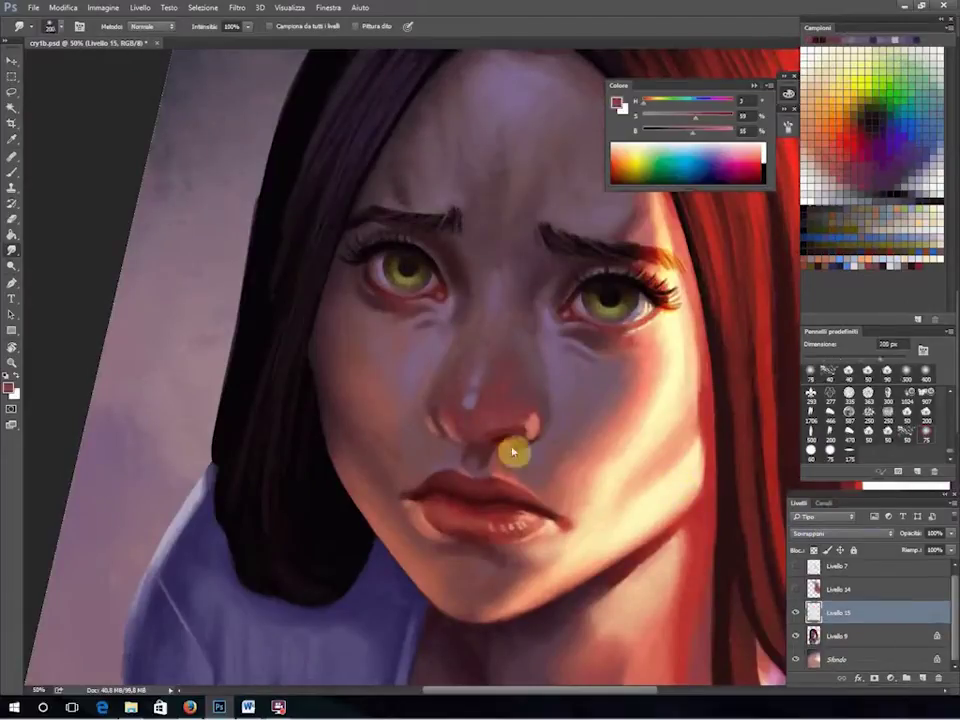
key("b")
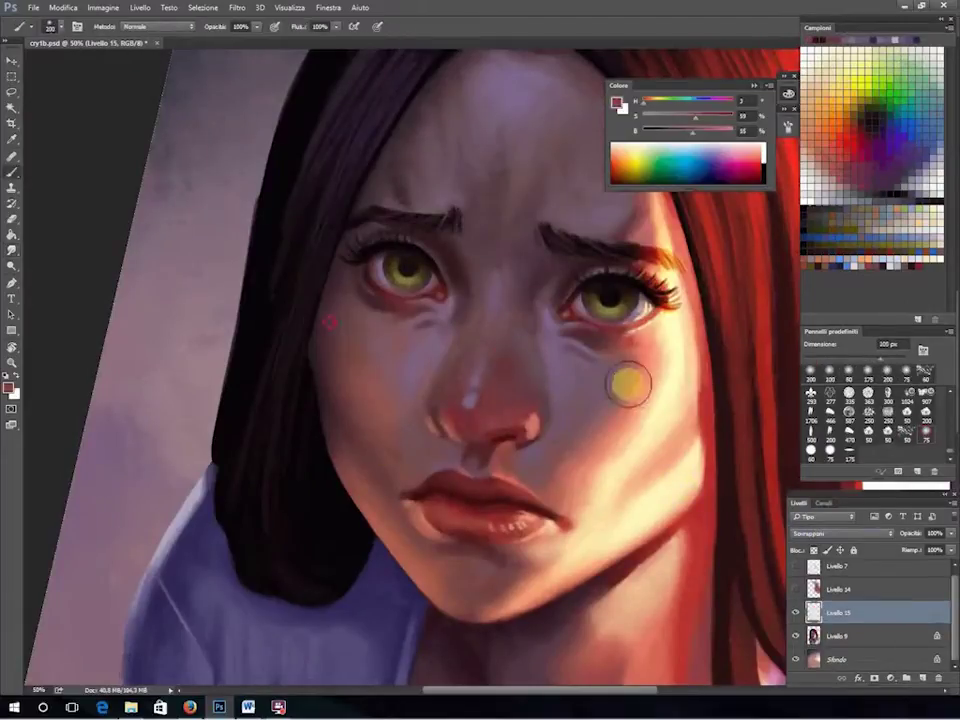
On new layer Livello 16, paint mascara streaks with a 20 px brush at 53% opacity, undoing a misplaced one.
key("ctrl+shift+alt+n")
key("bracketleft")
key("bracketleft")
key("bracketleft")
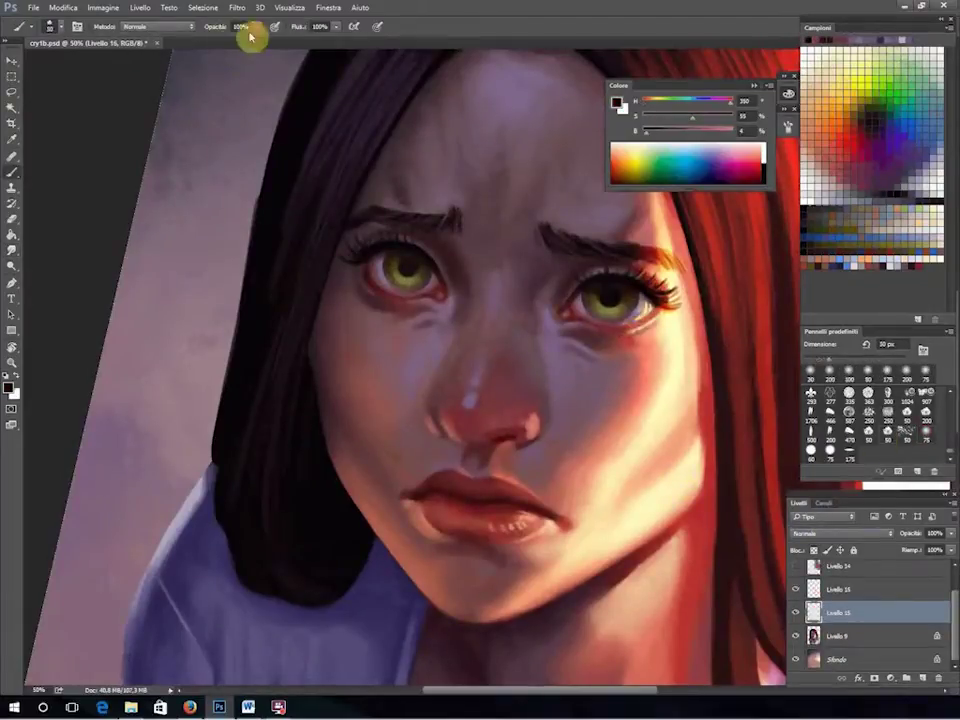
left_click_drag(245, 30, 165, 30)
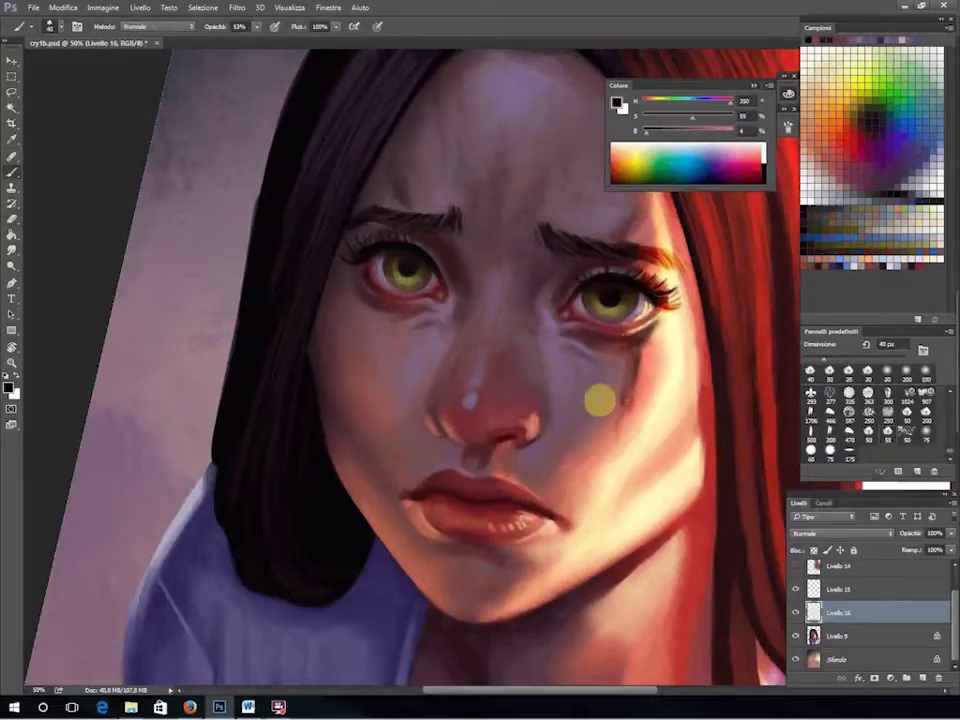
key("ctrl+z")
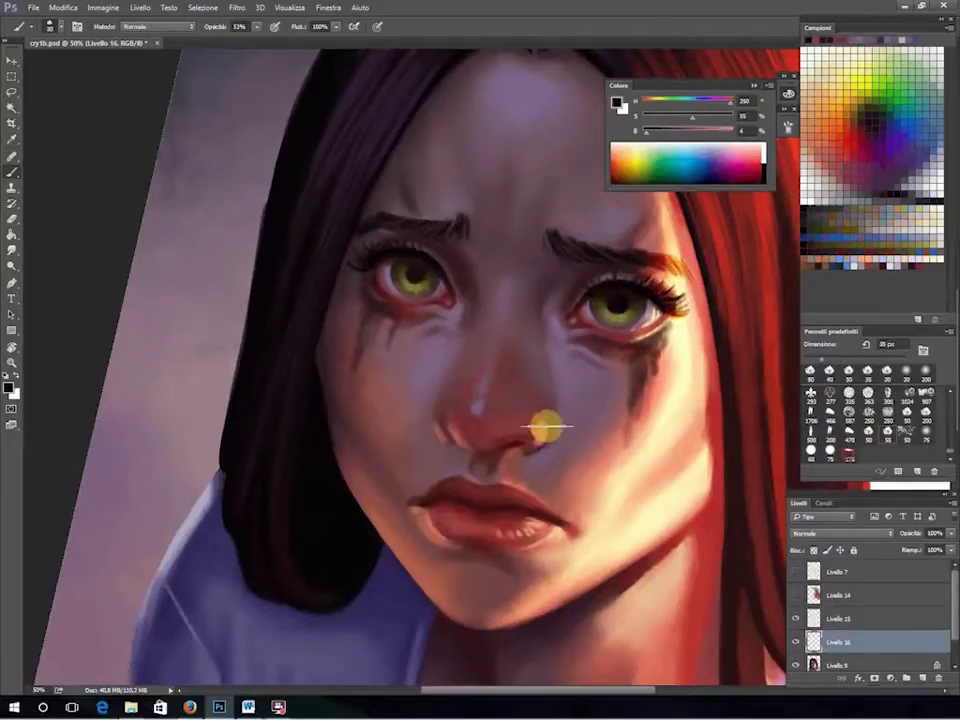
Pick dark grey-violet, set a 15 px brush at 100%, and sample light lavender from the eye white.
left_click(652, 306, "alt")
key("0")
key("bracketleft")
key("bracketleft")
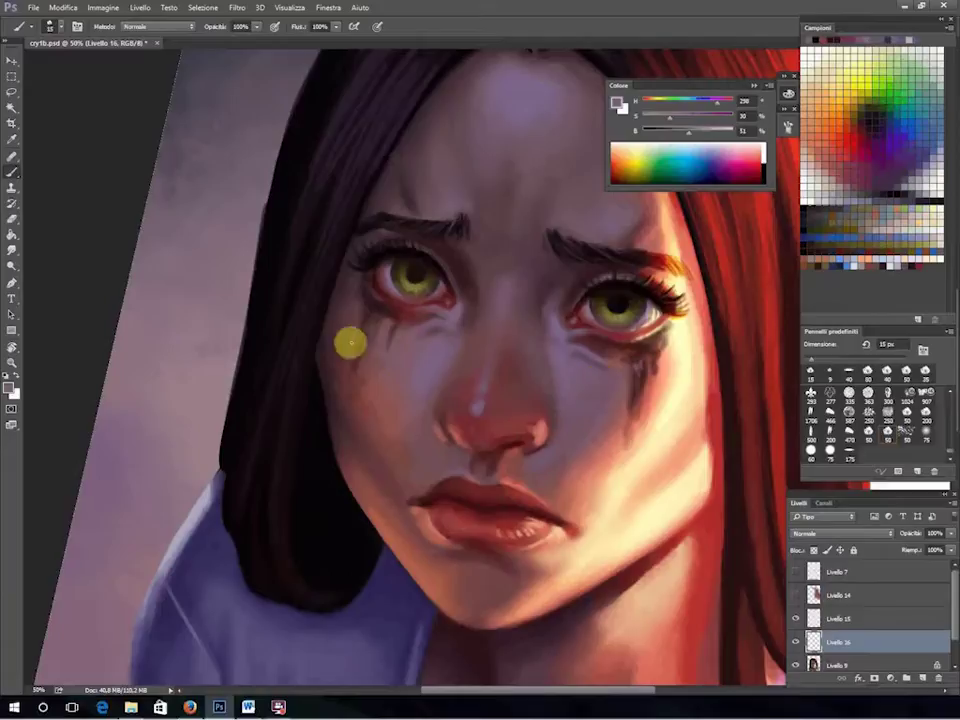
key("i")
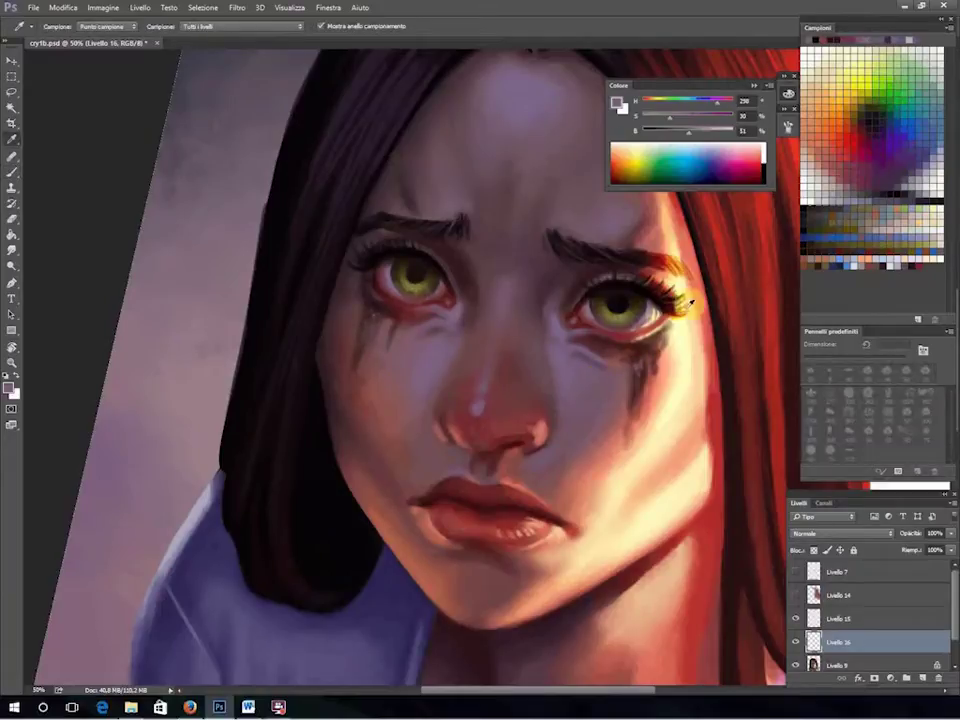
left_click(606, 321)
key("b")
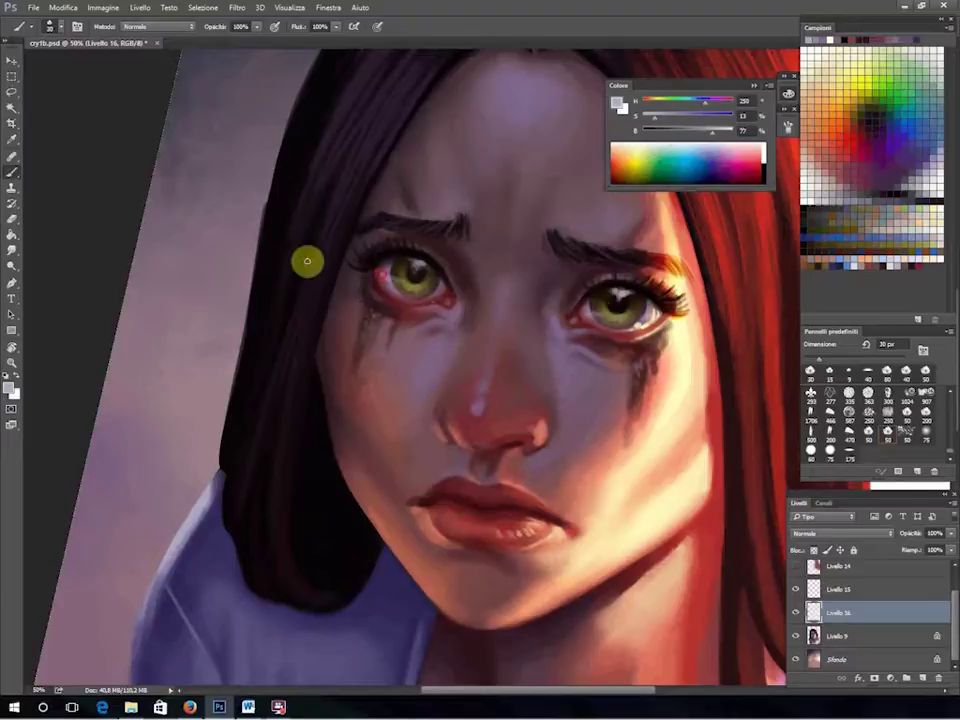
Paint light tear streaks down both cheeks and dark 9 px detail under the right eye.
left_click_drag(307, 261, 391, 260)
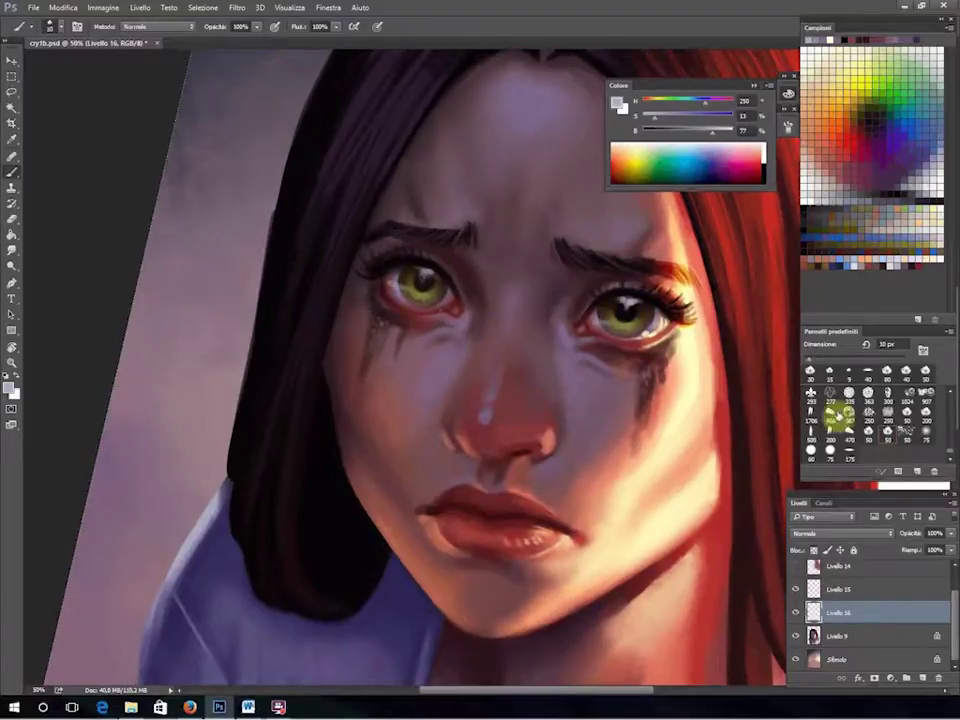
left_click_drag(410, 338, 412, 373)
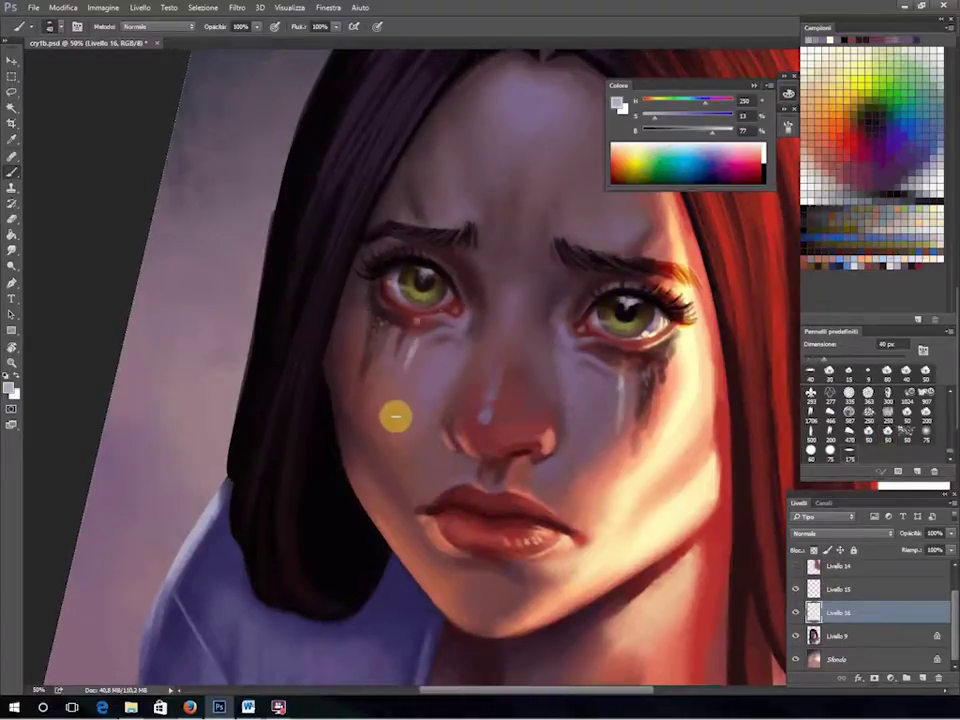
left_click_drag(620, 373, 621, 412)
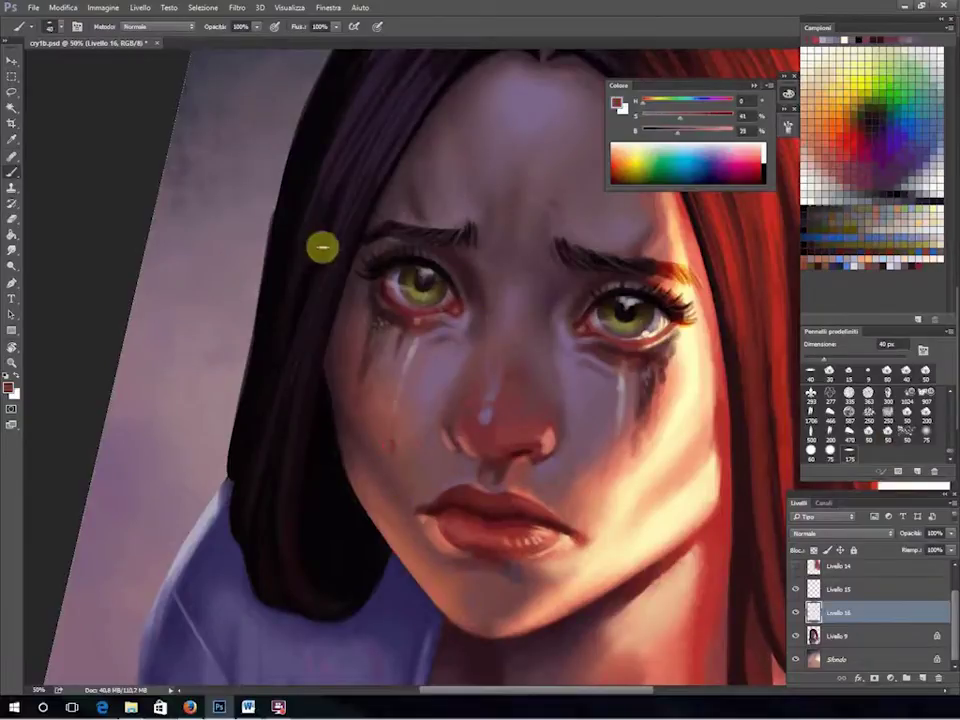
left_click(322, 247, "alt")
left_click(621, 332, "alt")
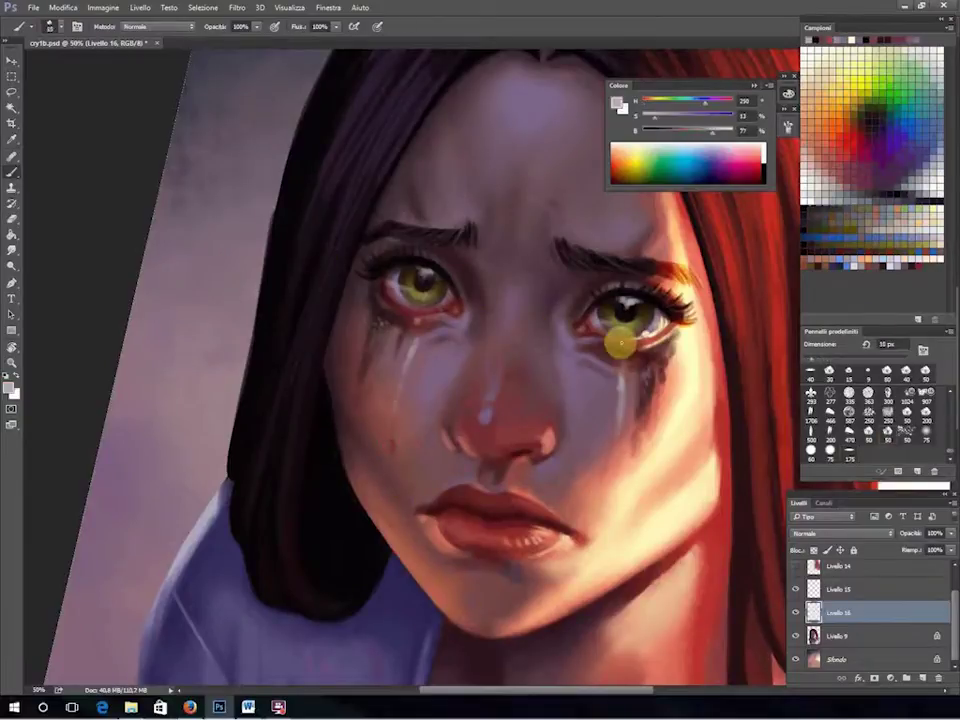
key("bracketleft")
key("bracketleft")
left_click(665, 358, "alt")
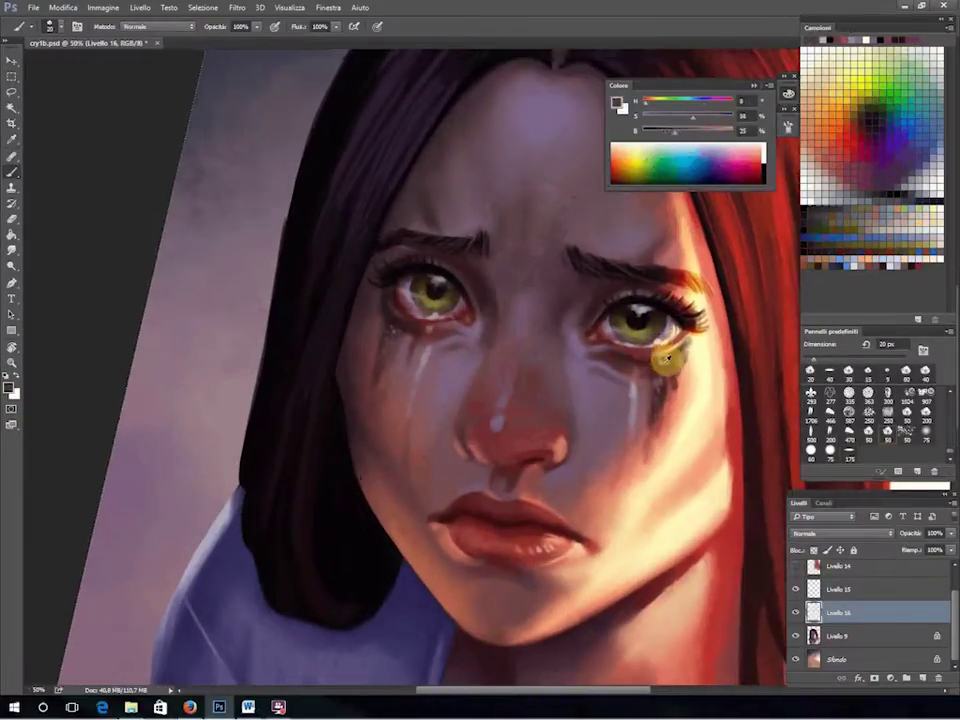
key("bracketleft")
key("bracketleft")
left_click_drag(658, 386, 646, 362)
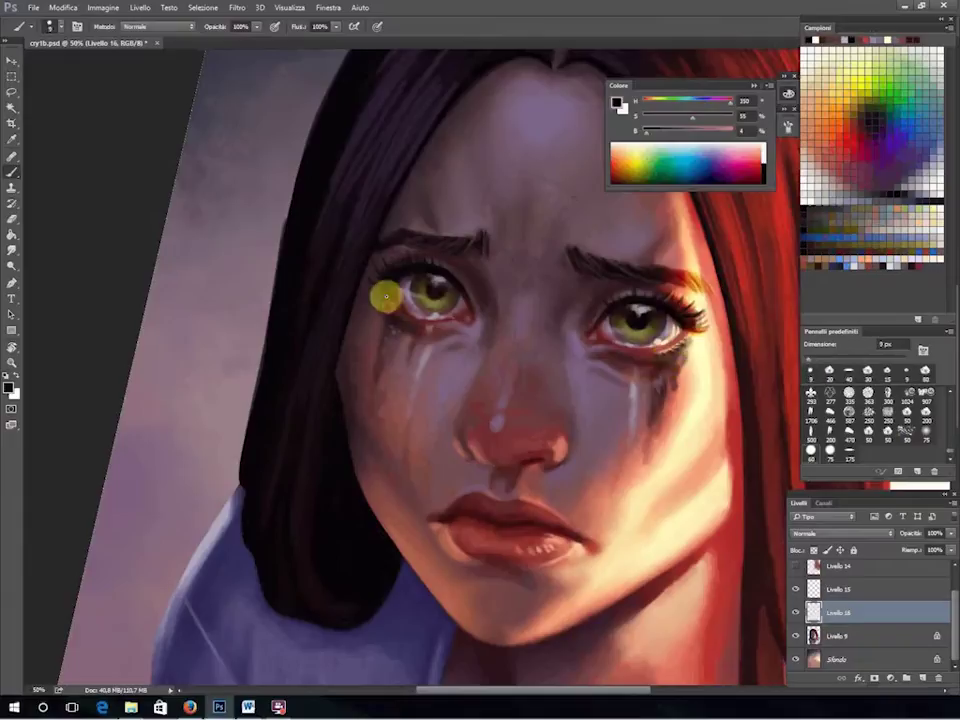
Sample dark red, muted red and near-black around the right eye, zooming in for detail.
left_click(645, 401, "alt")
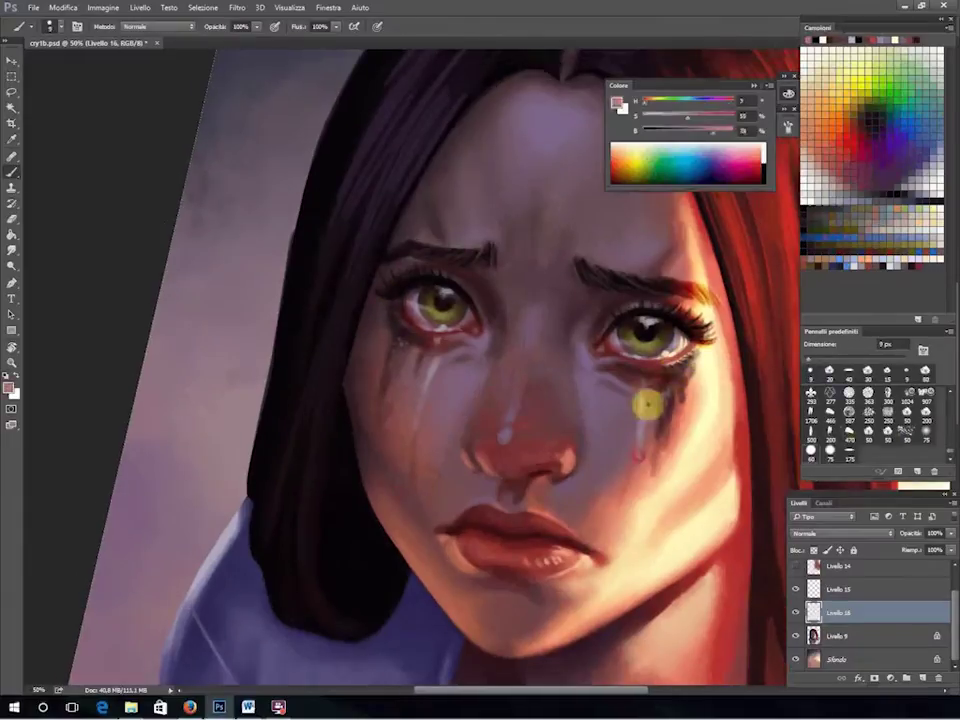
left_click(900, 437)
left_click(652, 310, "alt")
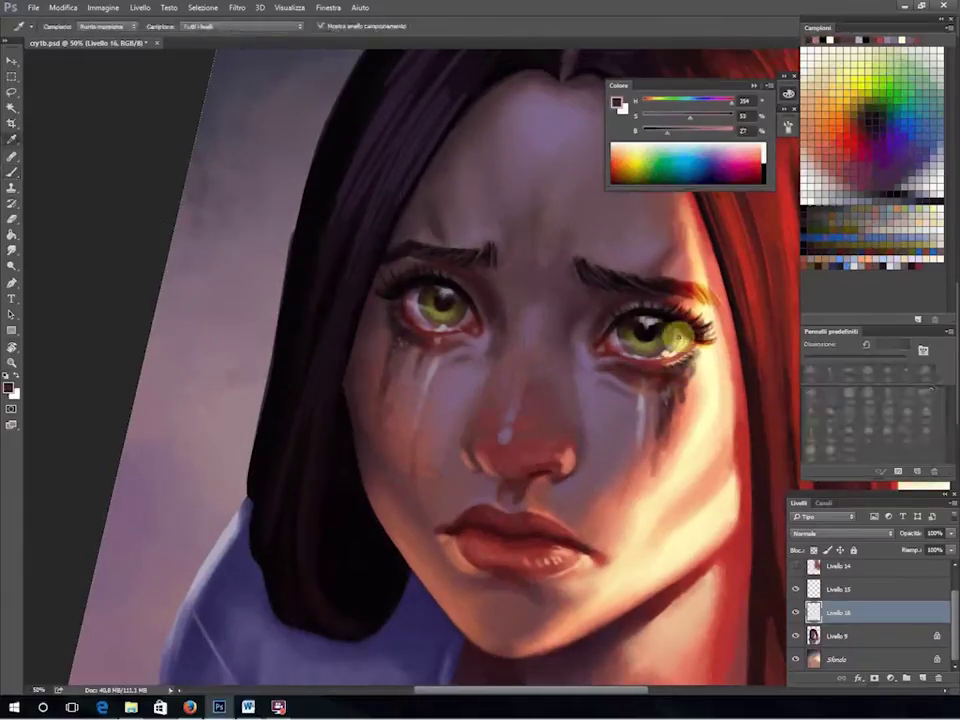
key("bracketleft")
key("bracketleft")
key("bracketleft")
left_click(618, 325, "alt")
key("ctrl+plus")
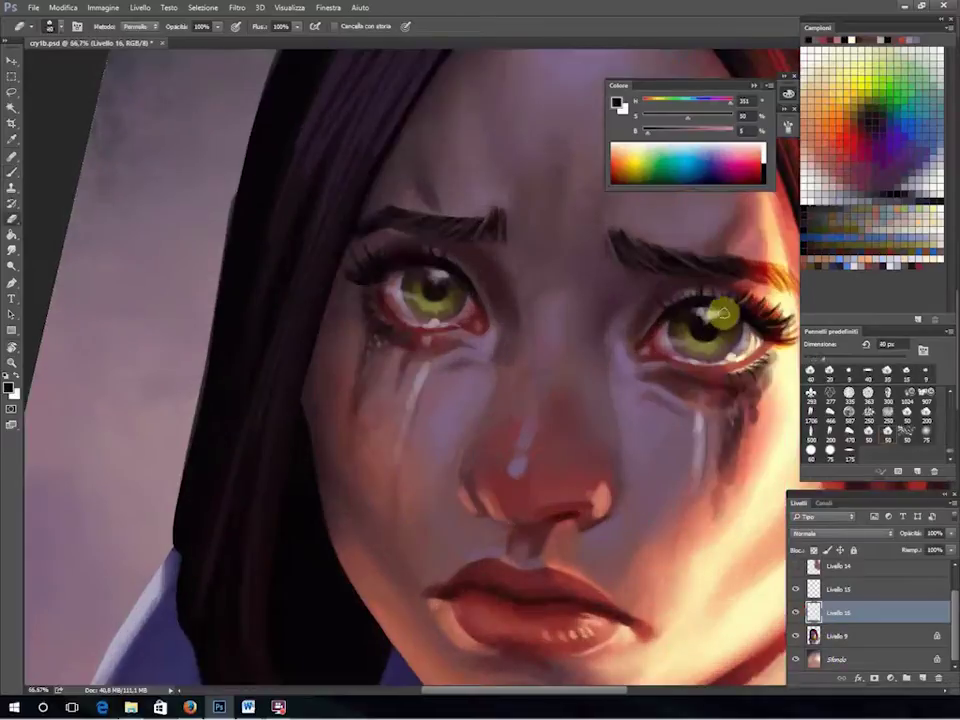
left_click(710, 303, "alt")
key("ctrl+minus")
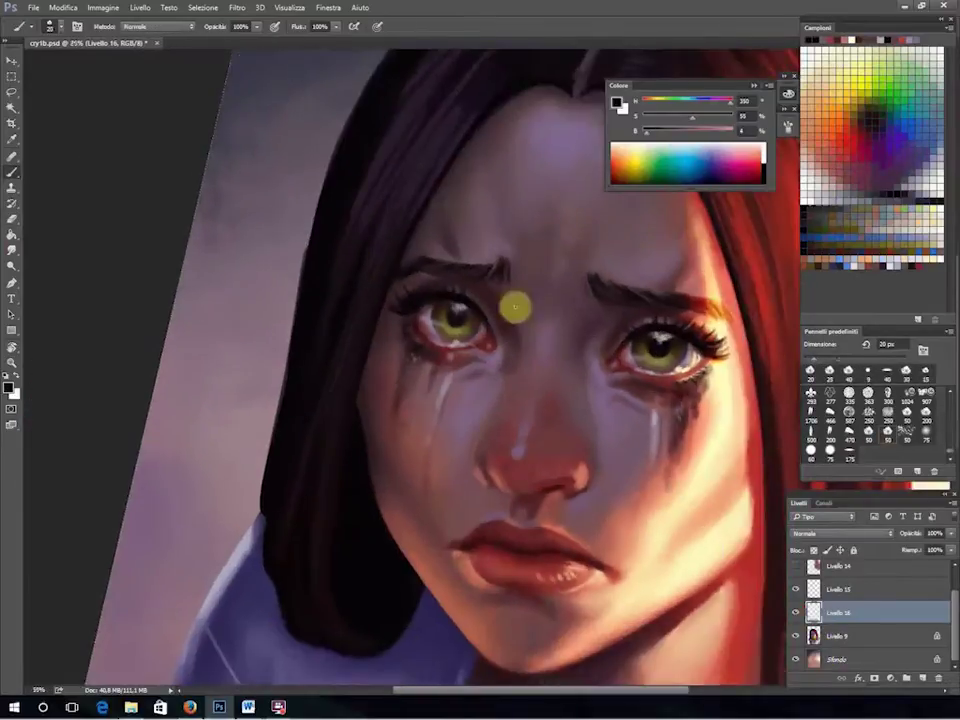
Load a saved Smudge preset, then erase and resize the brush for broader cheek touches.
key("r")
left_click(846, 272)
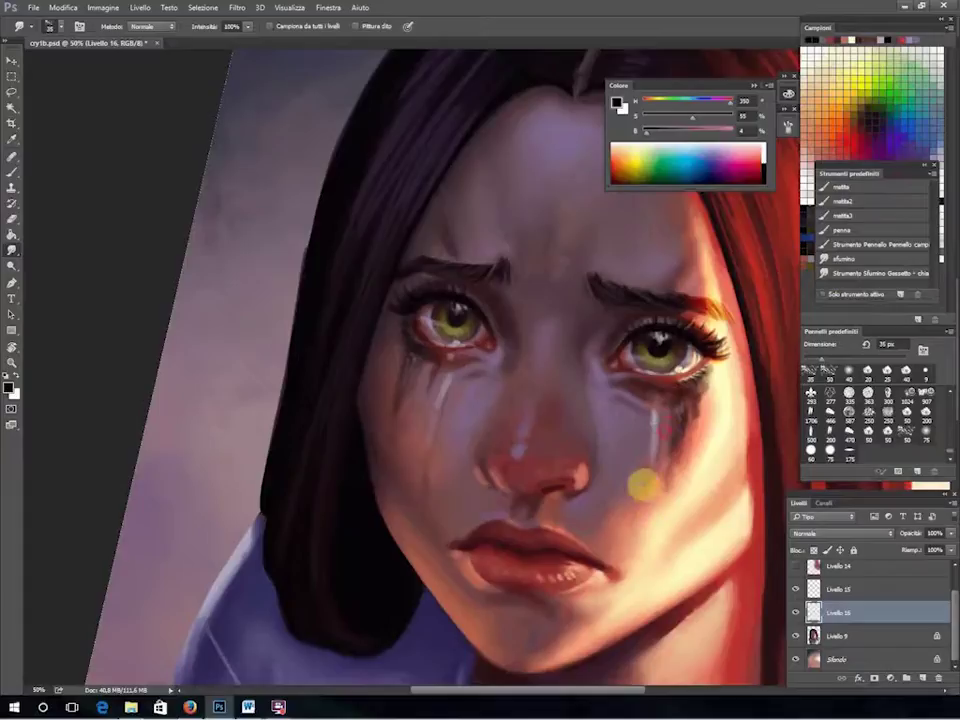
key("b")
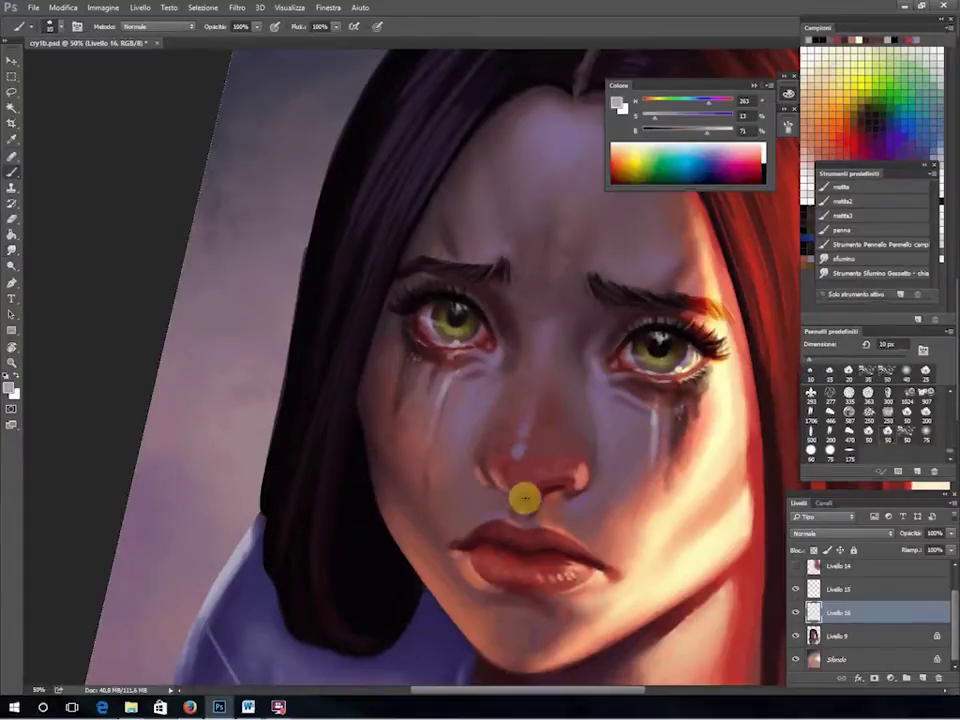
key("bracketright")
key("bracketright")
key("bracketright")
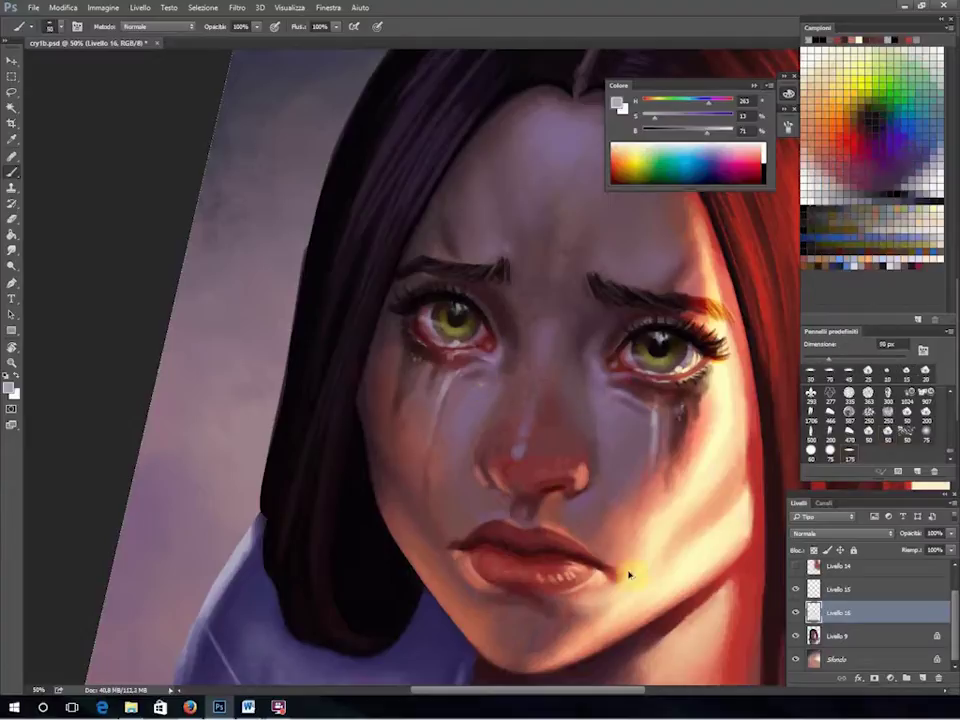
key("ctrl+minus")
left_click_drag(771, 626, 621, 463)
key("e")
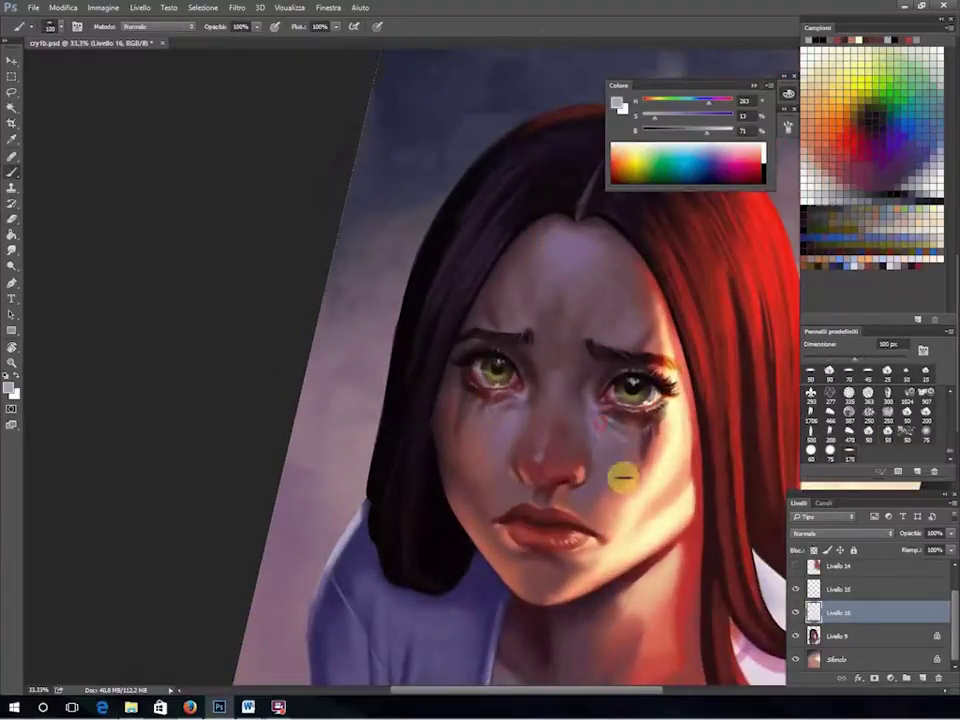
key("ctrl+plus")
key("b")
key("bracketright")
key("bracketright")
key("bracketright")
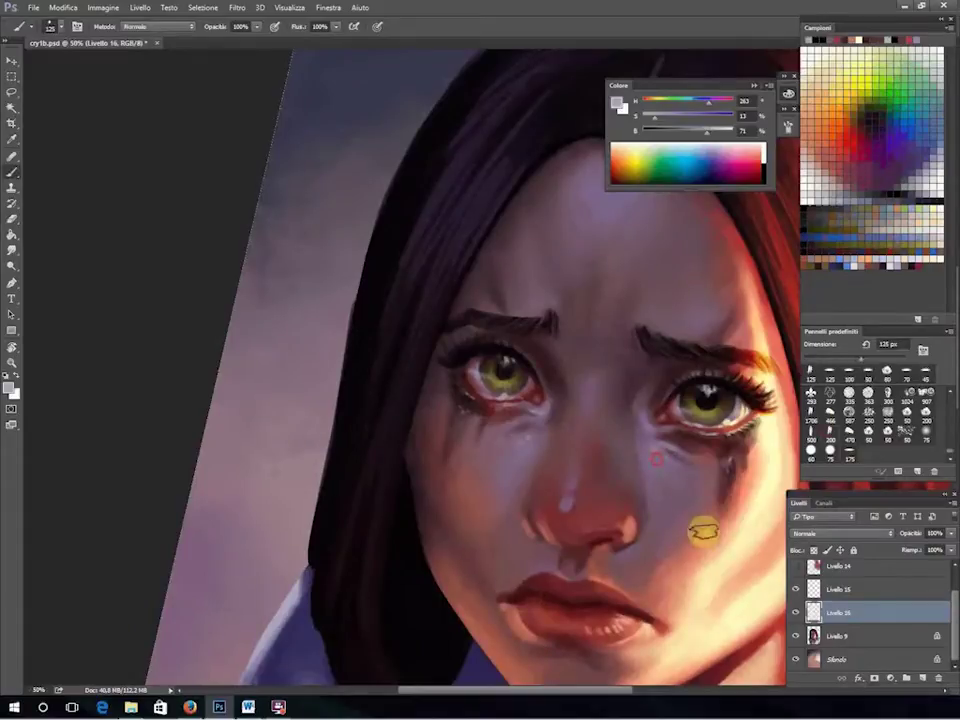
key("bracketleft")
key("bracketleft")
key("bracketleft")
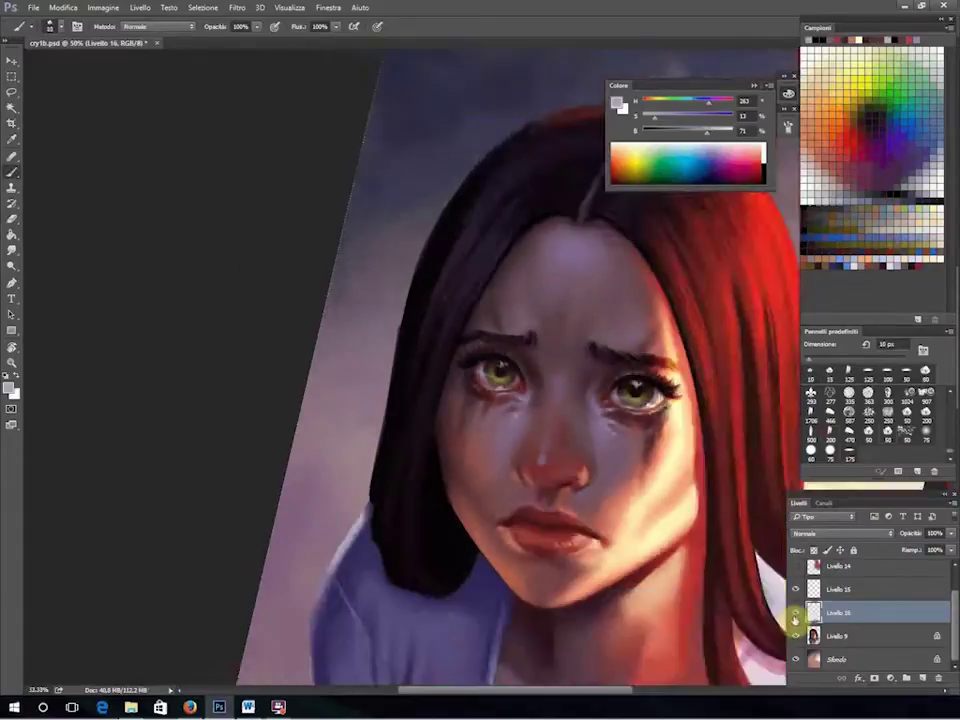
Touch up the lips with dark red and cream highlight colours using a 20 px brush.
left_click_drag(500, 428, 521, 583)
left_click(577, 531, "alt")
key("bracketright")
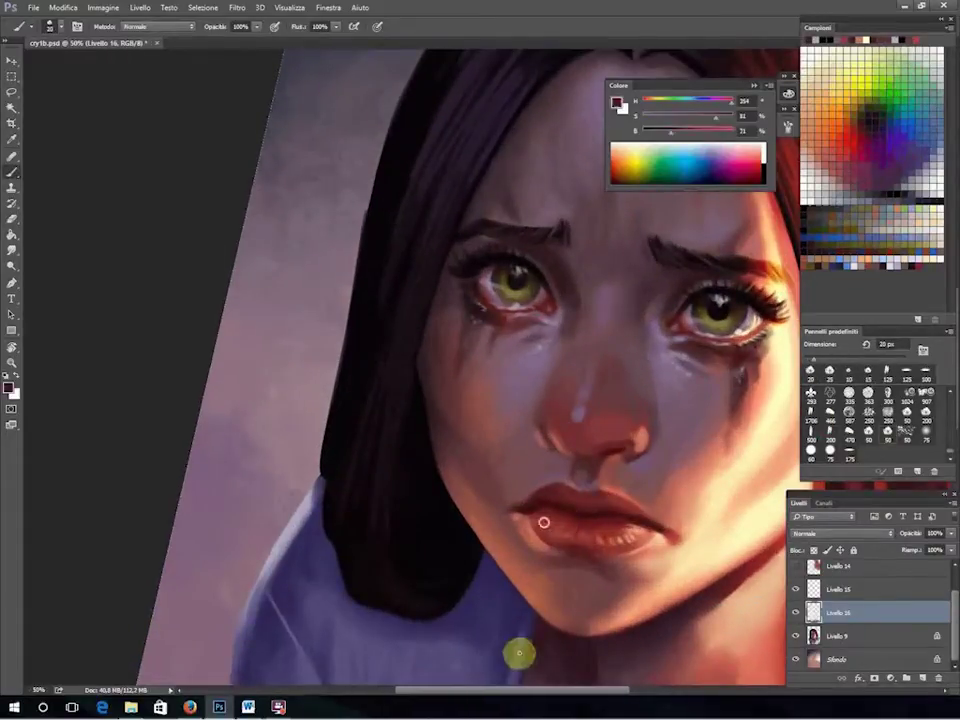
left_click(621, 546, "alt")
left_click(649, 508, "alt")
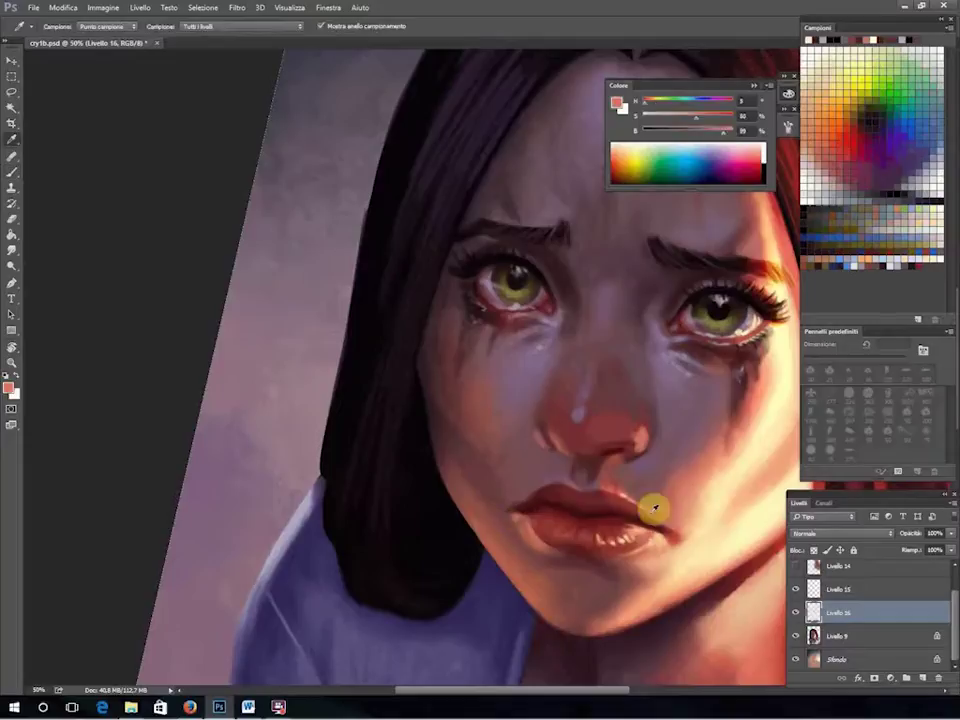
Pick dark brown and smudge and dab paint between the brows on Livello 16.
left_click_drag(568, 360, 516, 388)
left_click(631, 276, "alt")
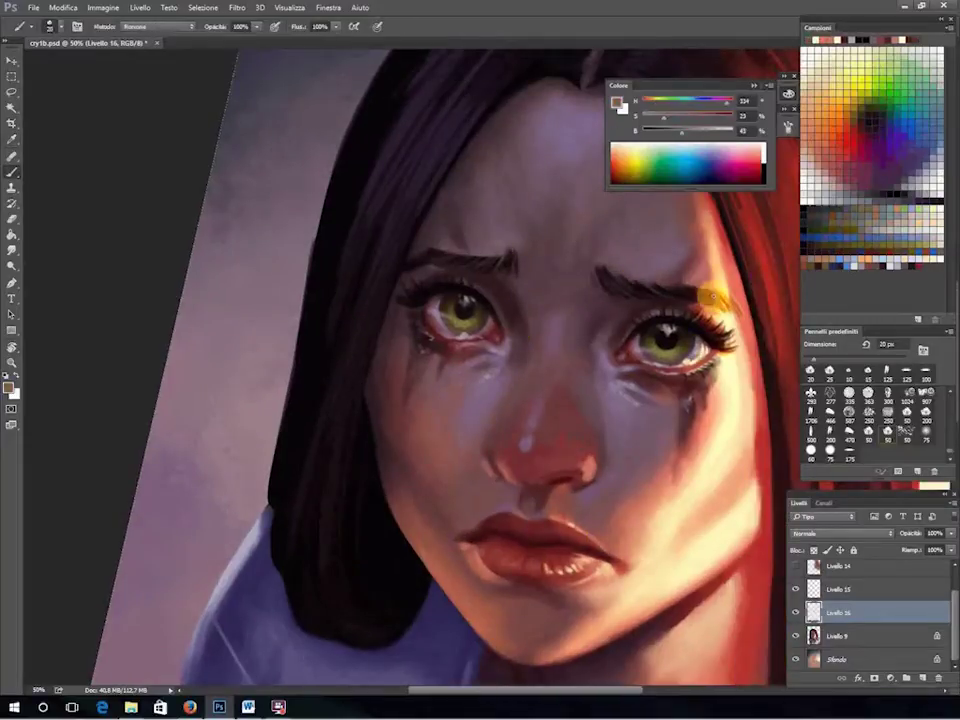
key("r")
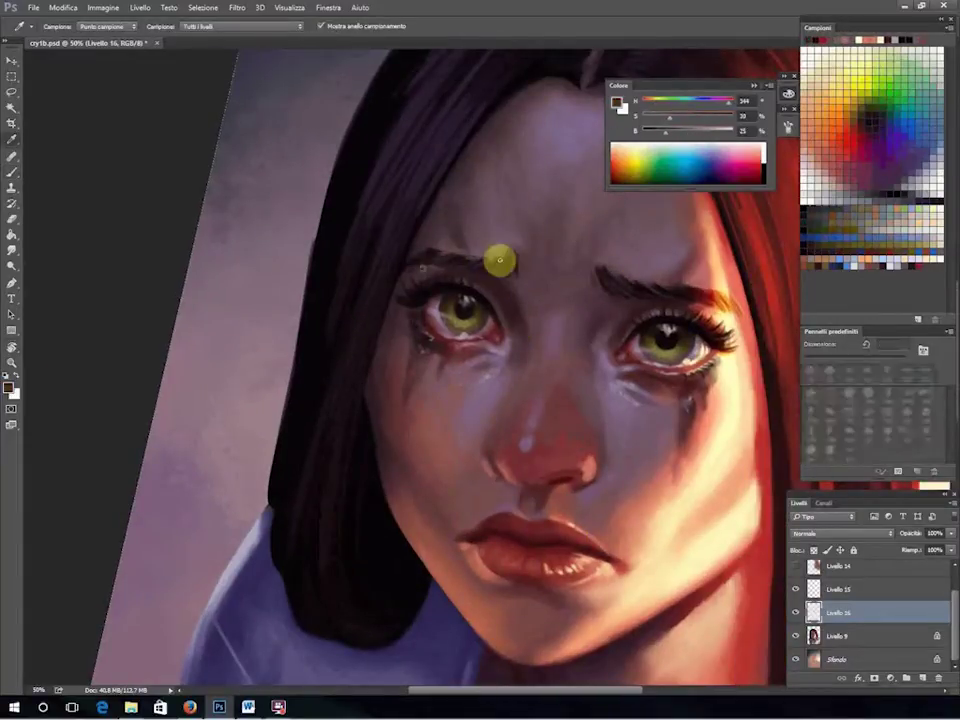
key("alt+bracketleft")
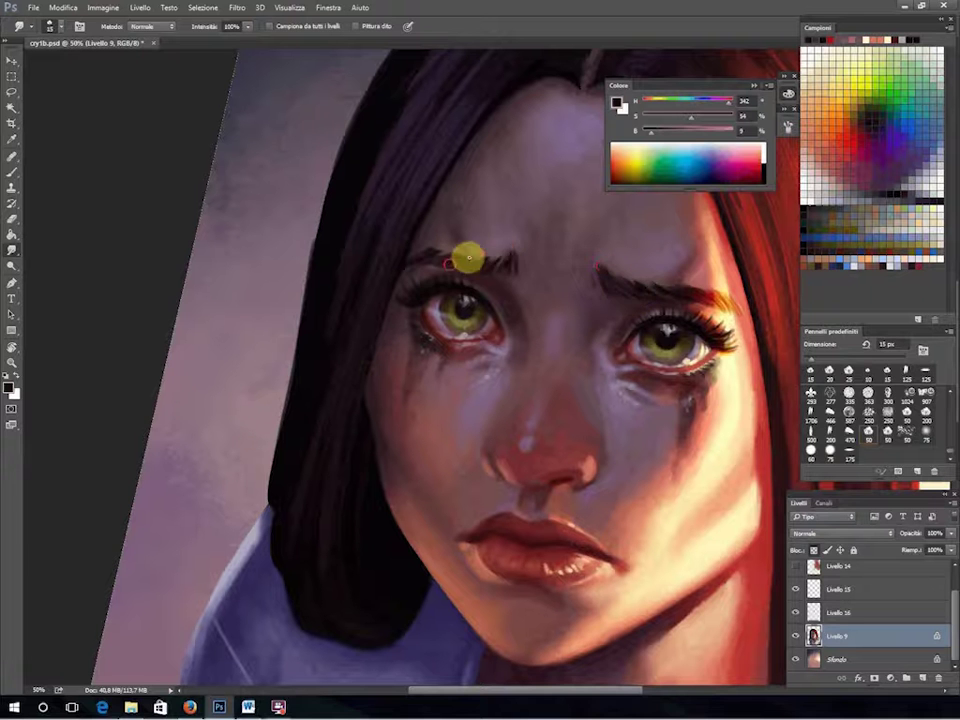
key("b")
left_click(846, 613)
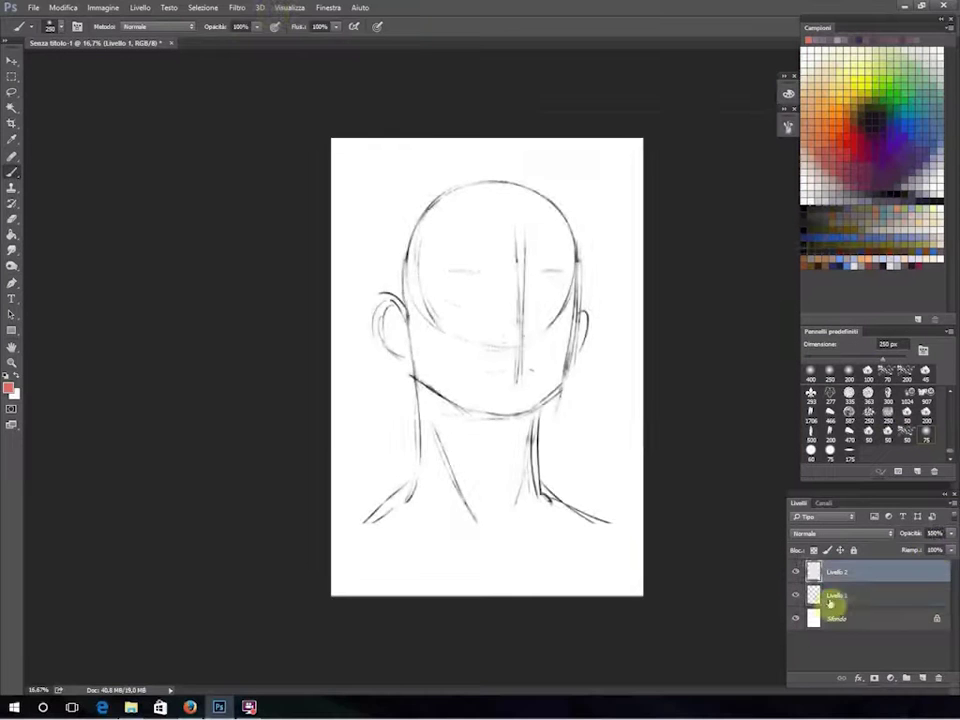
On Livello 2 with a 70 px brush, darken the jaw and head contours and draw the neck lines.
left_click(829, 601)
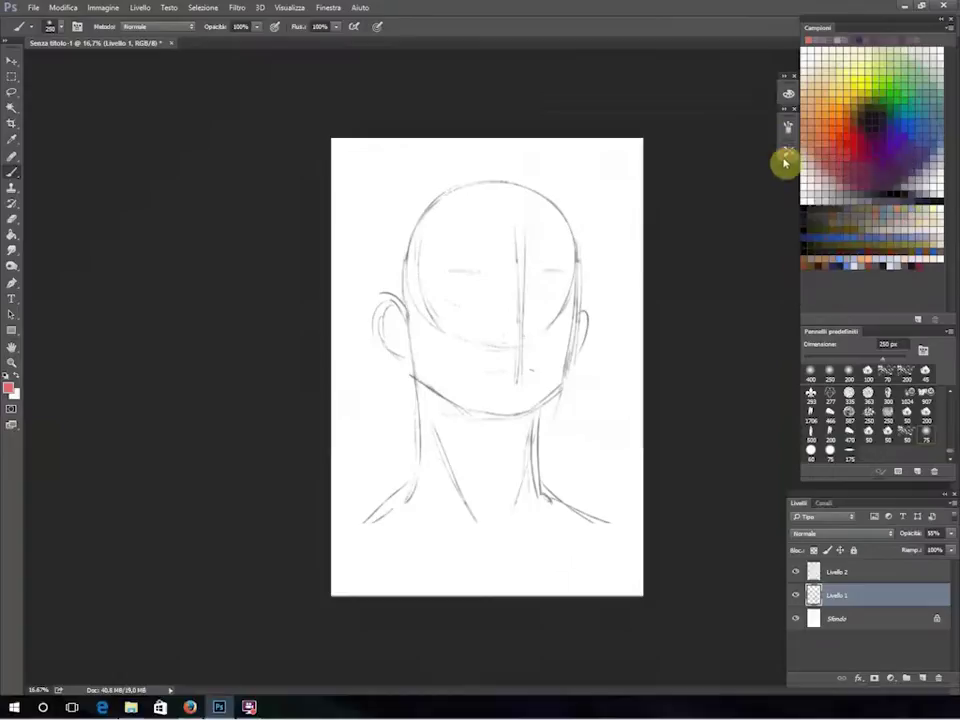
key("alt+bracketright")
key("bracketright")
key("bracketright")
left_click_drag(574, 270, 479, 416)
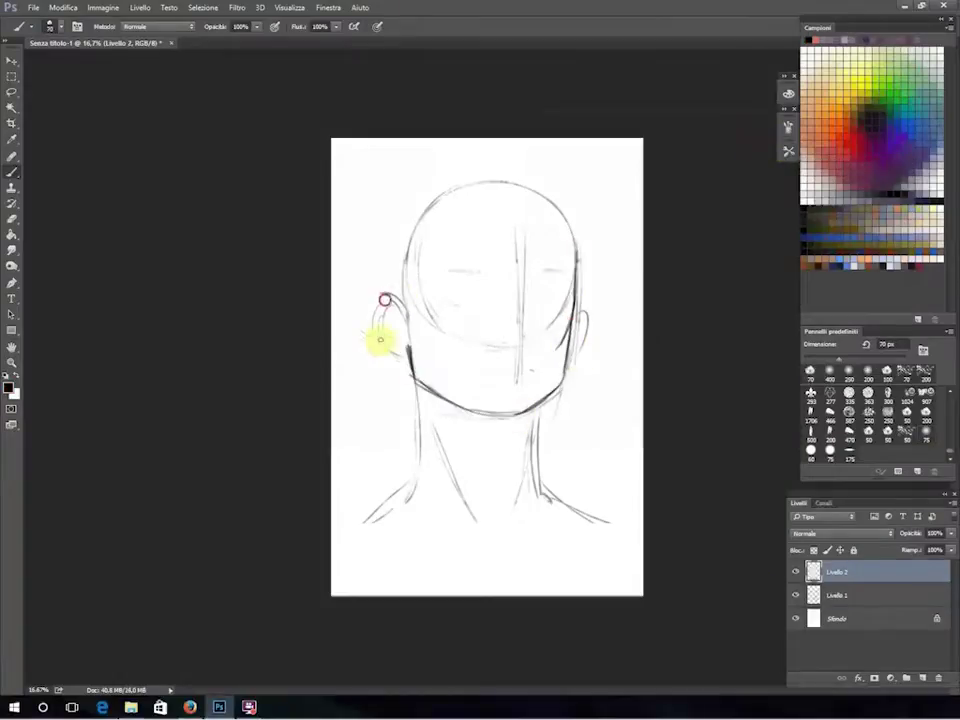
left_click_drag(449, 187, 565, 222)
mouse_move(411, 369)
left_mouse_down()
mouse_move(420, 490)
mouse_move(530, 590)
left_mouse_up()
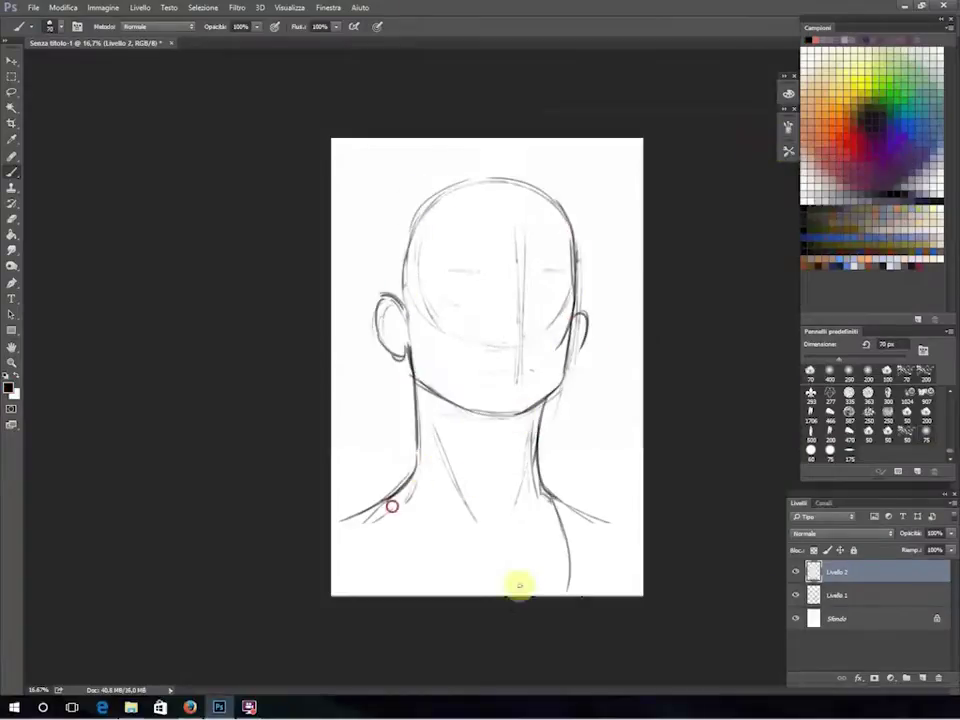
left_click_drag(555, 525, 570, 590)
scroll(470, 275, "up", 2)
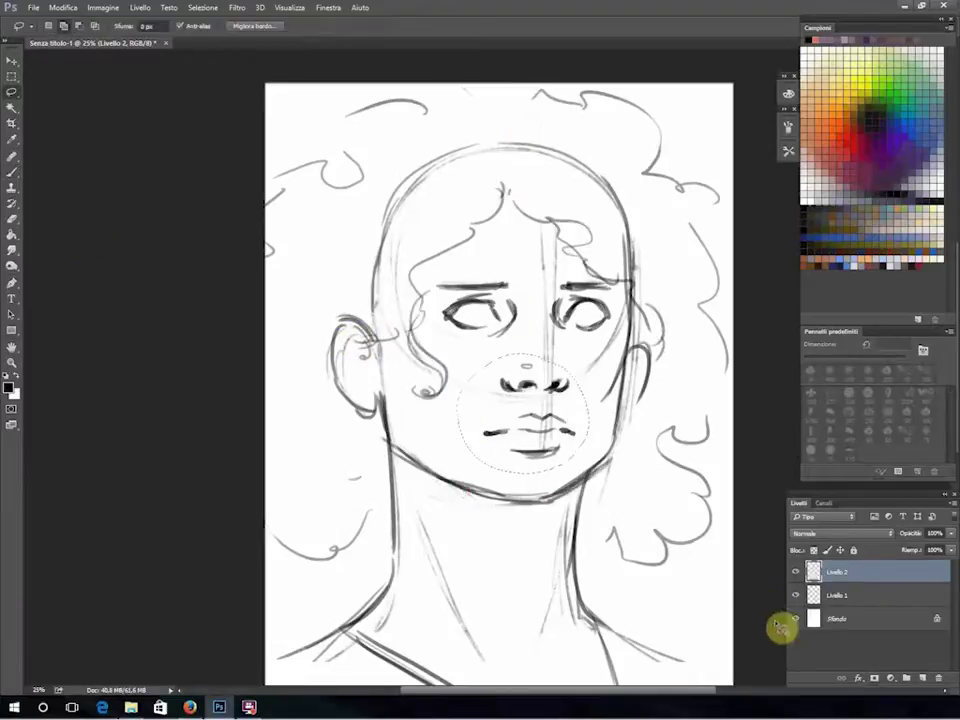
Clear the nose-and-lips selection and erase the left eye's dark pupil strokes.
key("ctrl+d")
key("b")
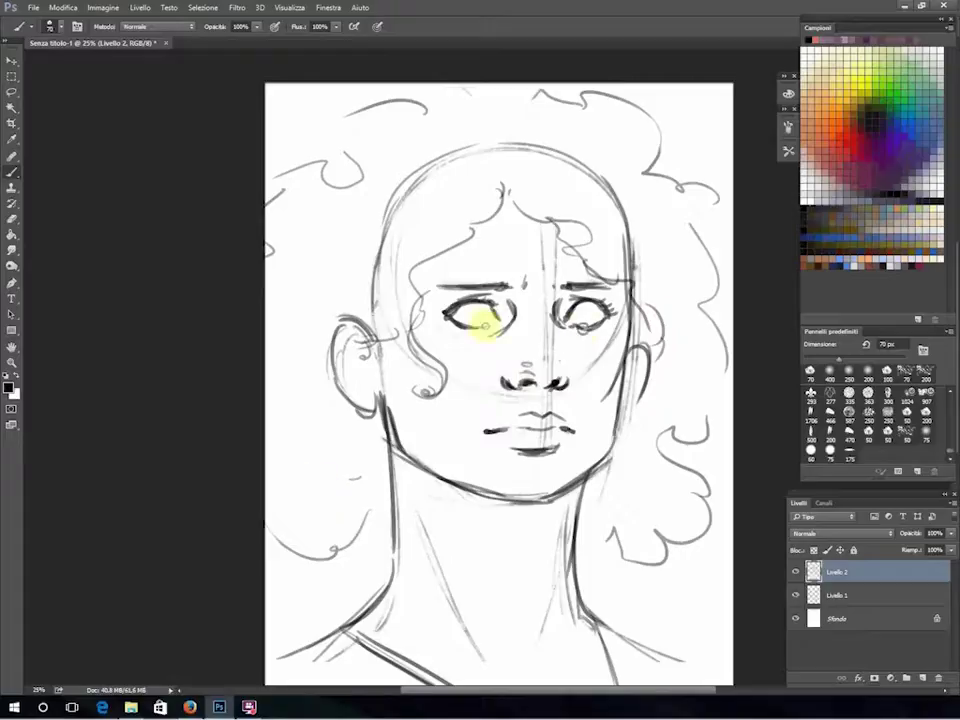
key("e")
left_click_drag(483, 325, 486, 300)
key("b")
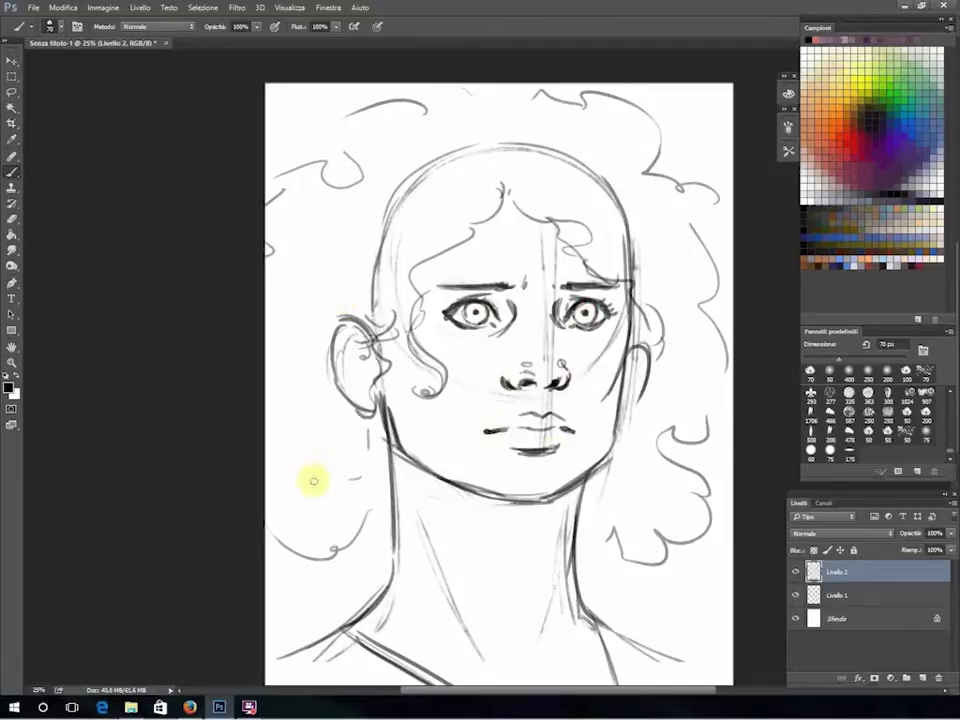
key("v")
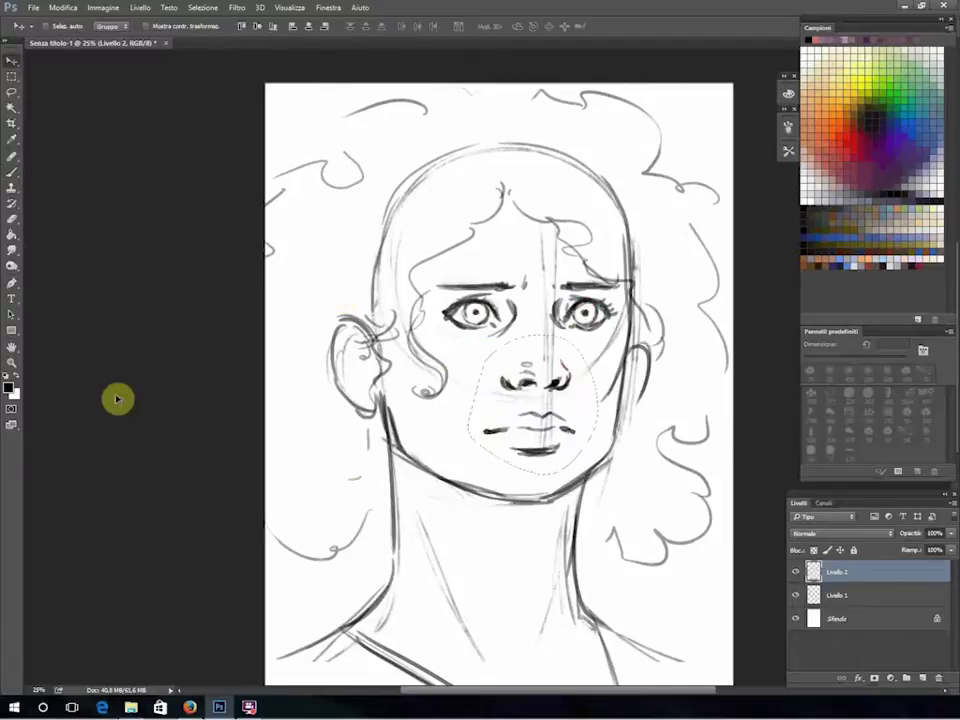
scroll(316, 444, "down", 2)
key("b")
Draw hair, shoulder and collar strokes, then erase the outer curly hair at right and top-left.
left_click_drag(285, 482, 355, 545)
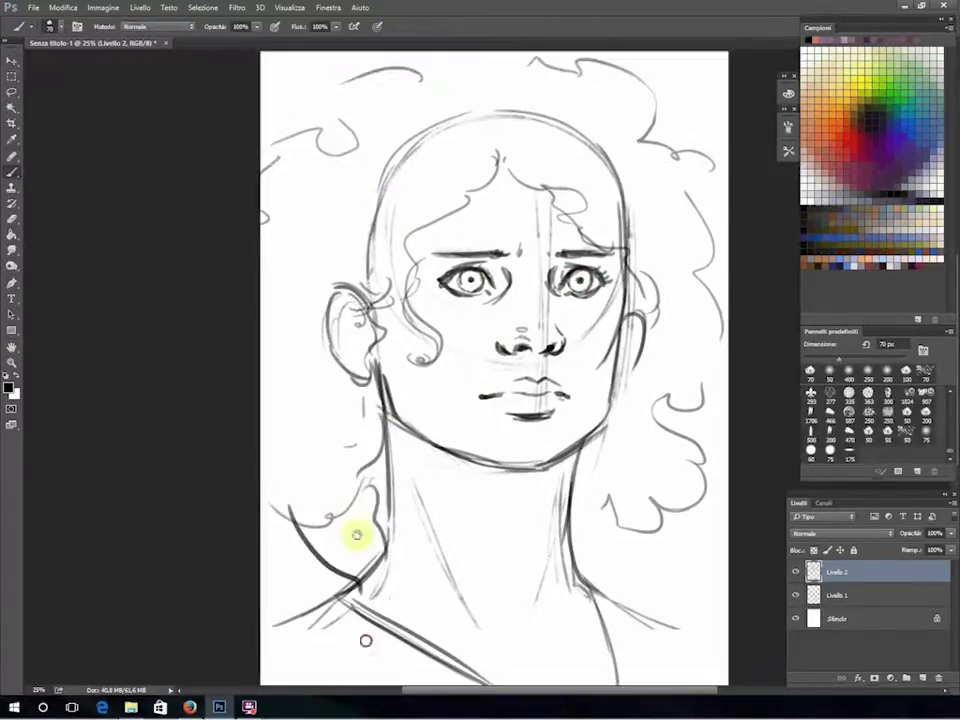
left_click_drag(600, 540, 645, 655)
scroll(367, 536, "down", 5)
scroll(520, 111, "up", 5)
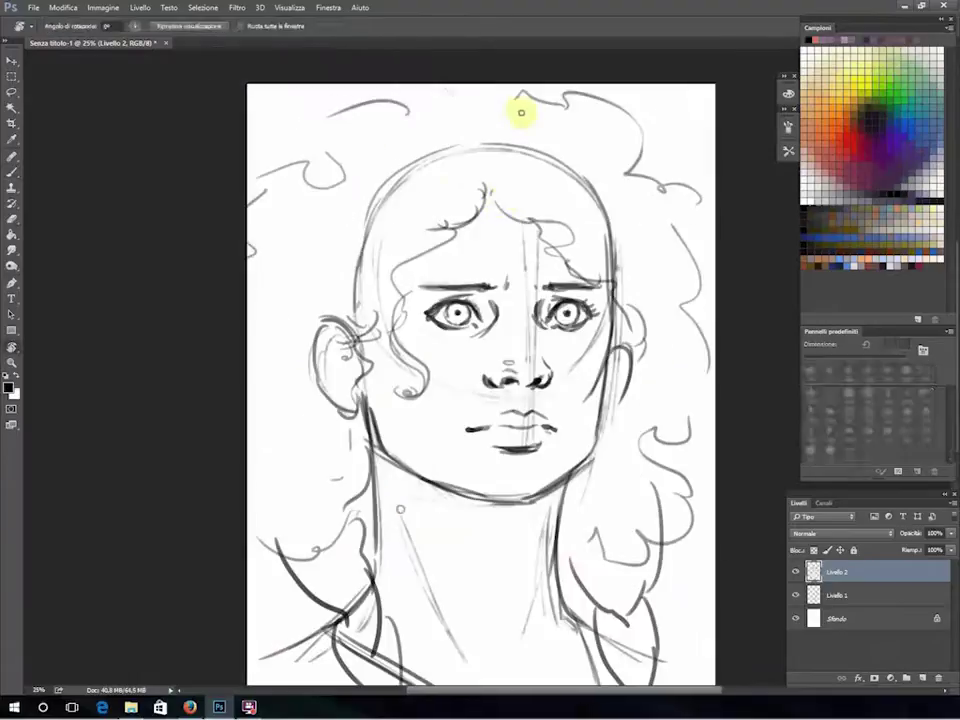
key("e")
left_click_drag(640, 300, 677, 484)
left_click_drag(300, 110, 450, 201)
key("b")
Outline the hair around the head, fade Livello 2 to 50% fill, and add a new layer.
mouse_move(489, 129)
left_mouse_down()
mouse_move(650, 300)
mouse_move(285, 439)
left_mouse_up()
left_click_drag(350, 320, 376, 344)
key("ctrl+minus")
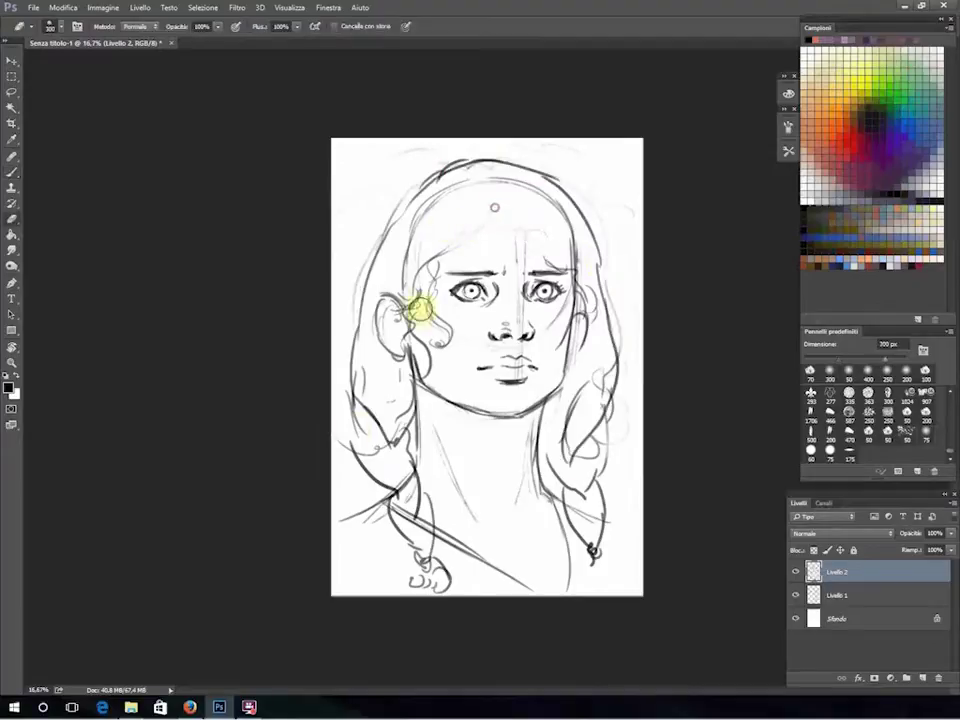
left_click_drag(450, 210, 518, 214)
left_click(922, 678)
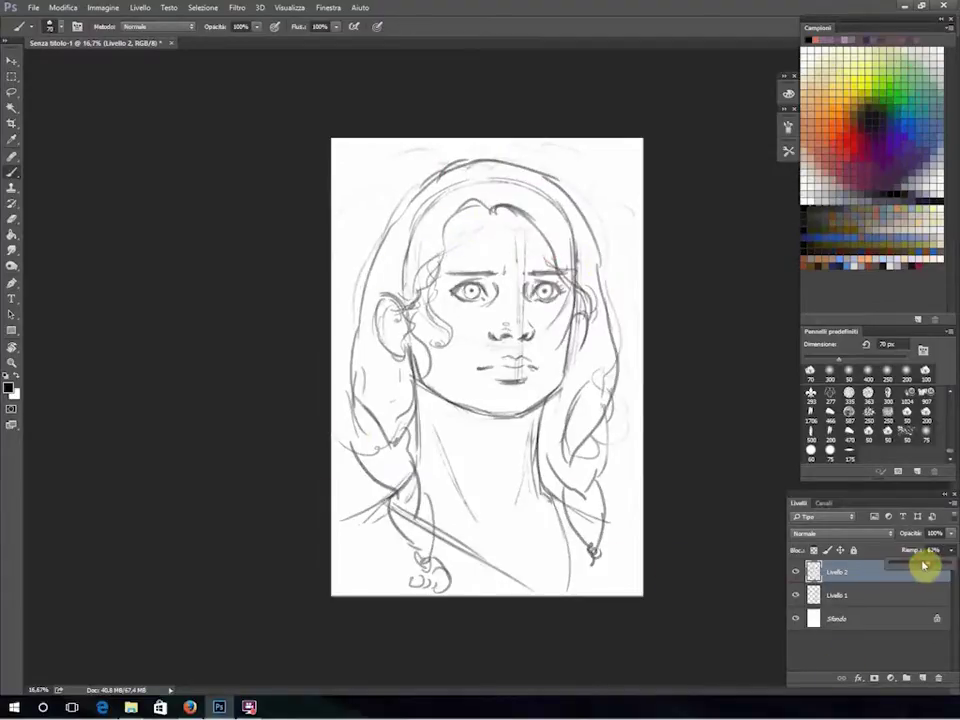
key("ctrl+plus")
Lasso the left eye area, then ink and redraw the left face contour on Livello 3.
key("l")
left_click_drag(395, 300, 401, 343)
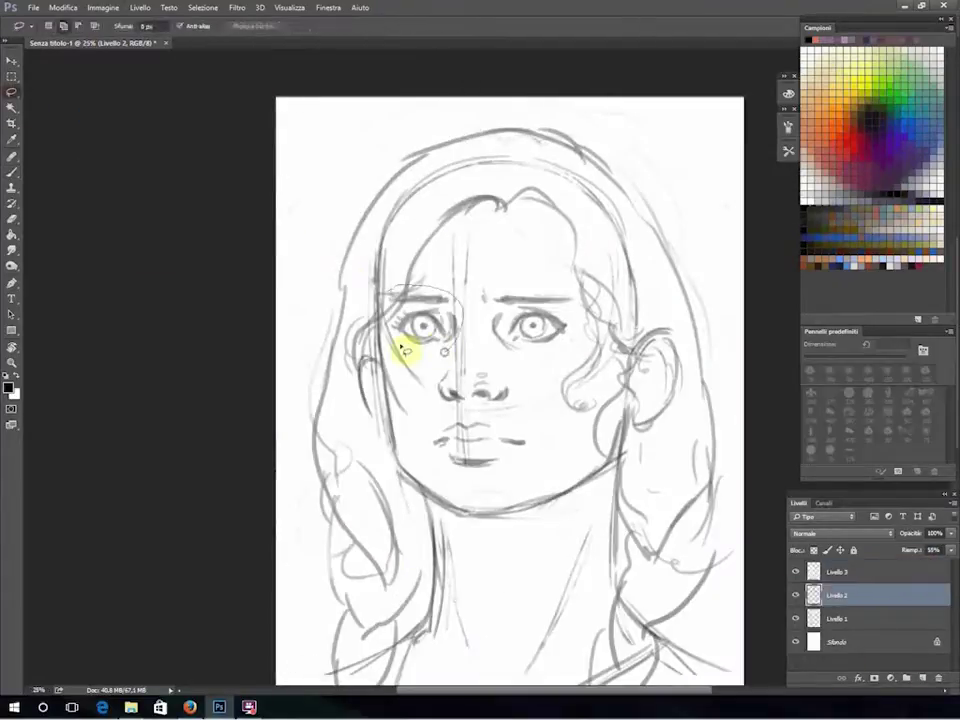
key("v")
key("ctrl+d")
key("b")
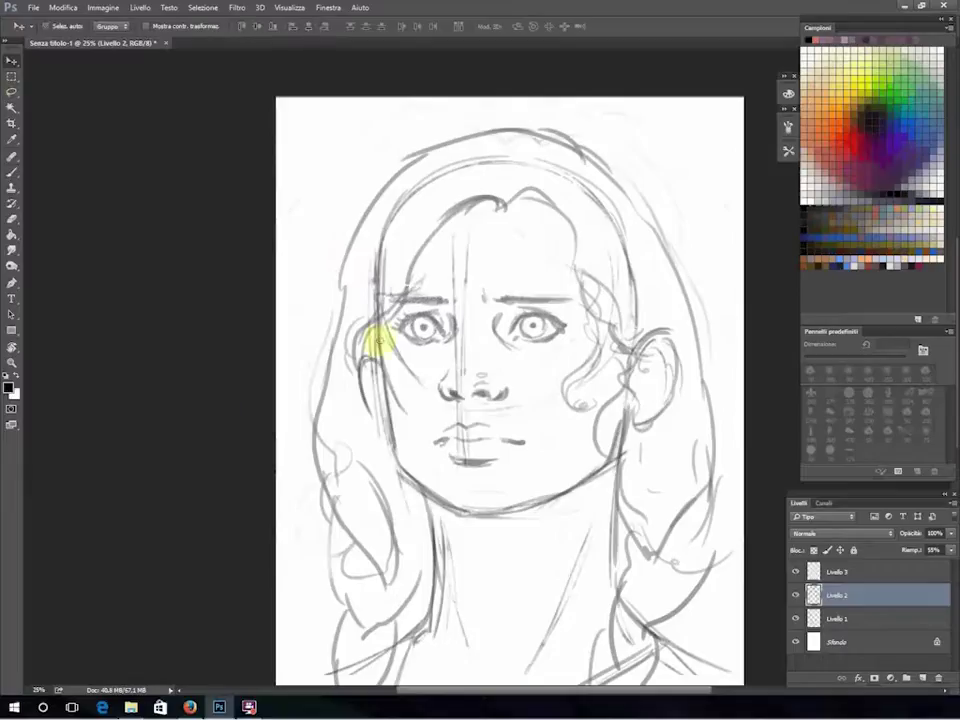
left_click_drag(379, 300, 377, 338)
key("ctrl+z")
left_click_drag(376, 280, 382, 373)
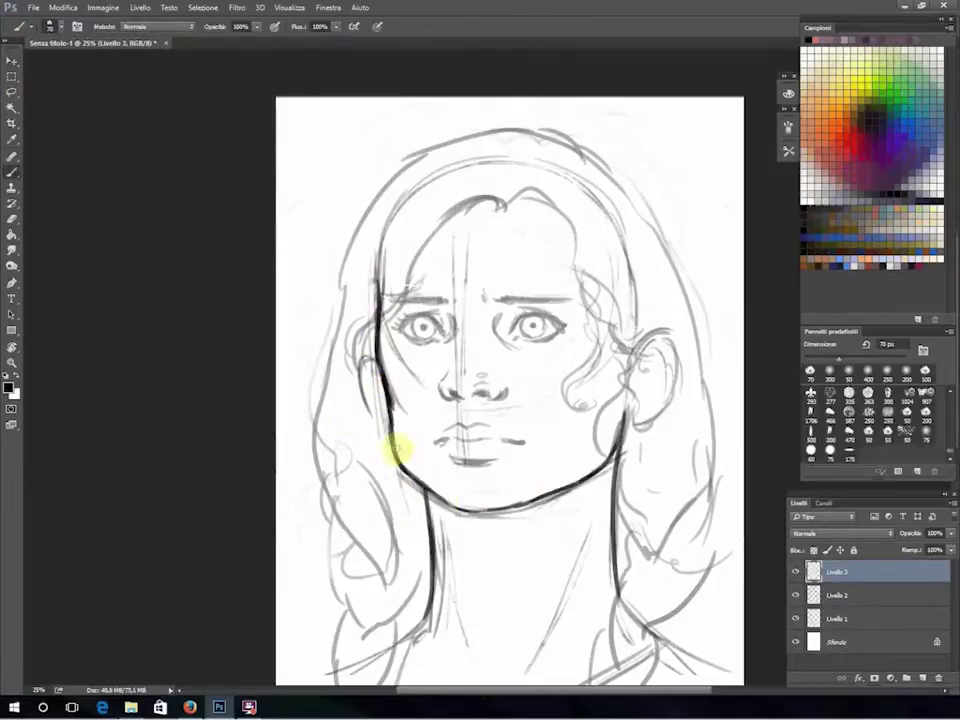
key("ctrl+plus")
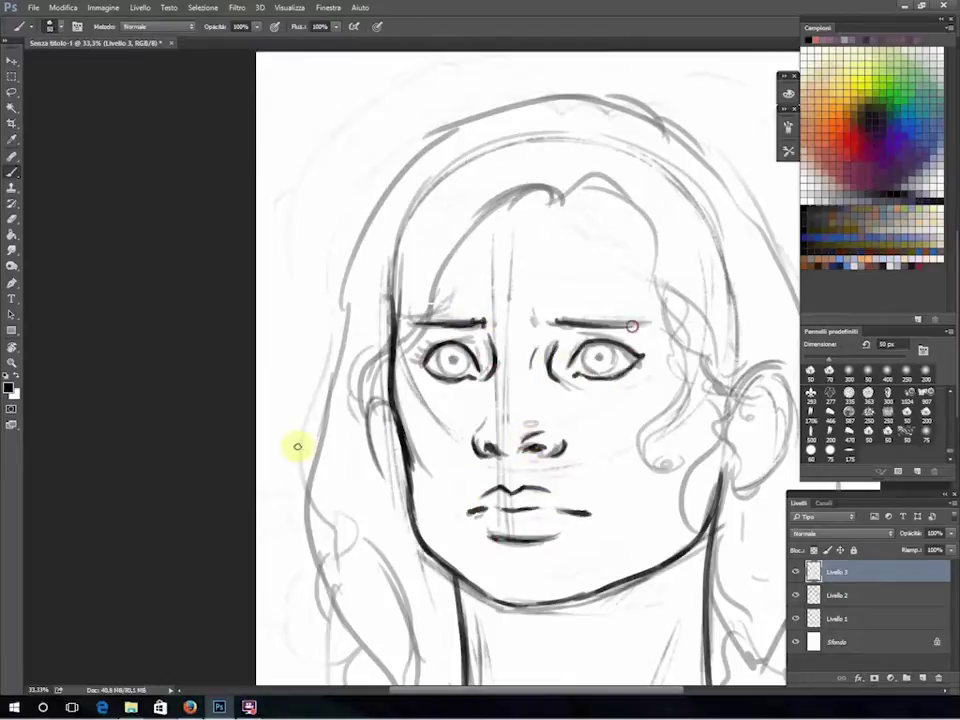
Ink the left cheek contour, the left eye corner and the hairline across the head.
left_click_drag(410, 508, 400, 440)
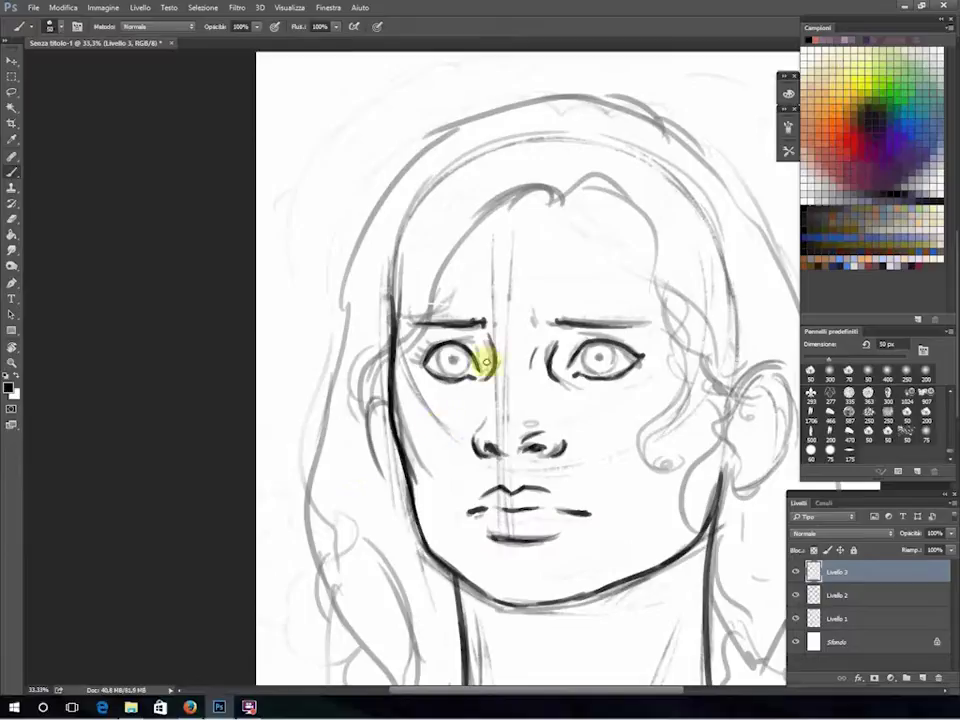
left_click_drag(486, 338, 489, 376)
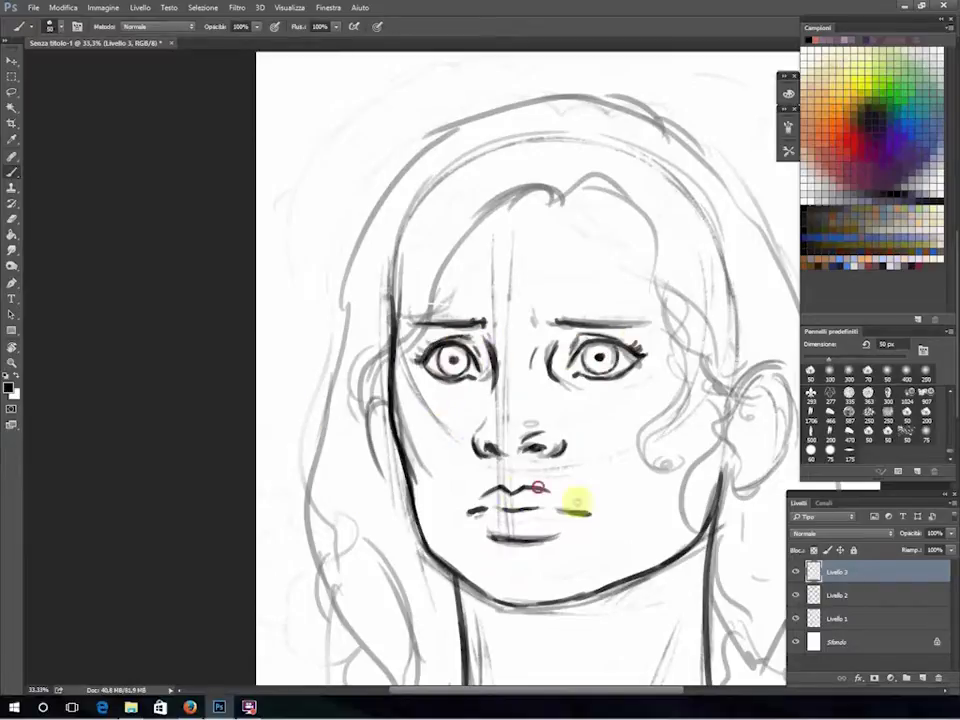
key("ctrl+minus")
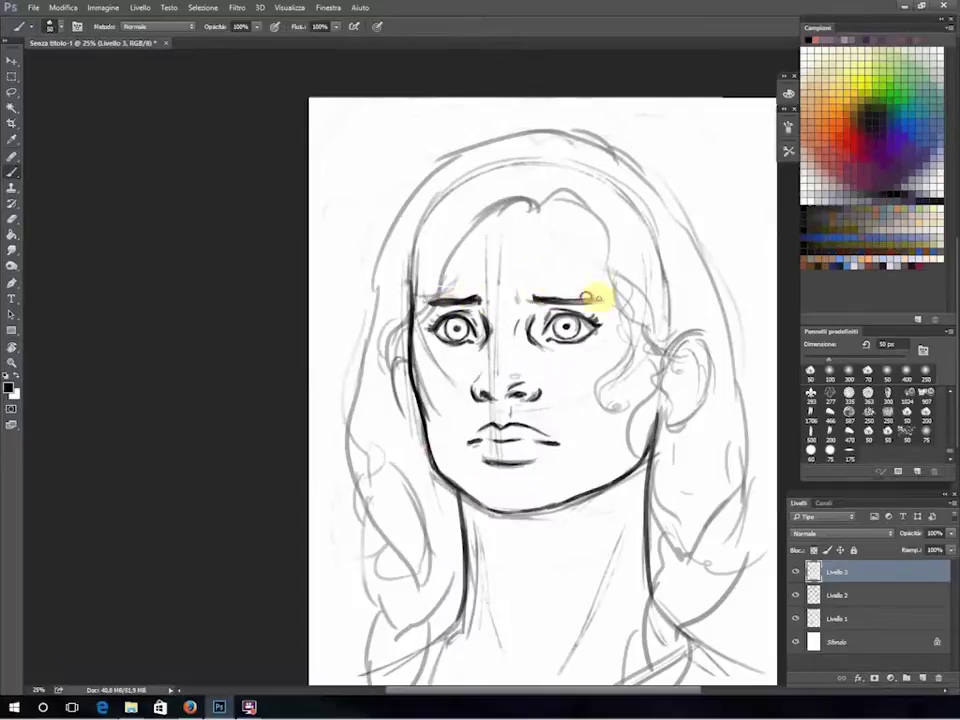
left_click_drag(407, 368, 593, 258)
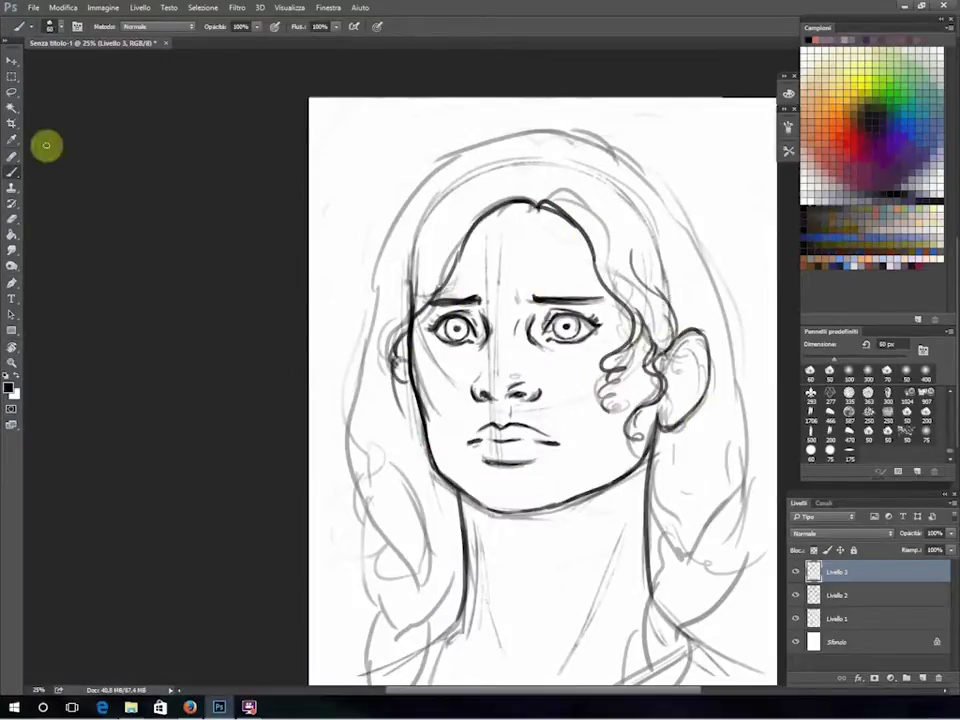
key("v")
scroll(368, 488, "down", 2)
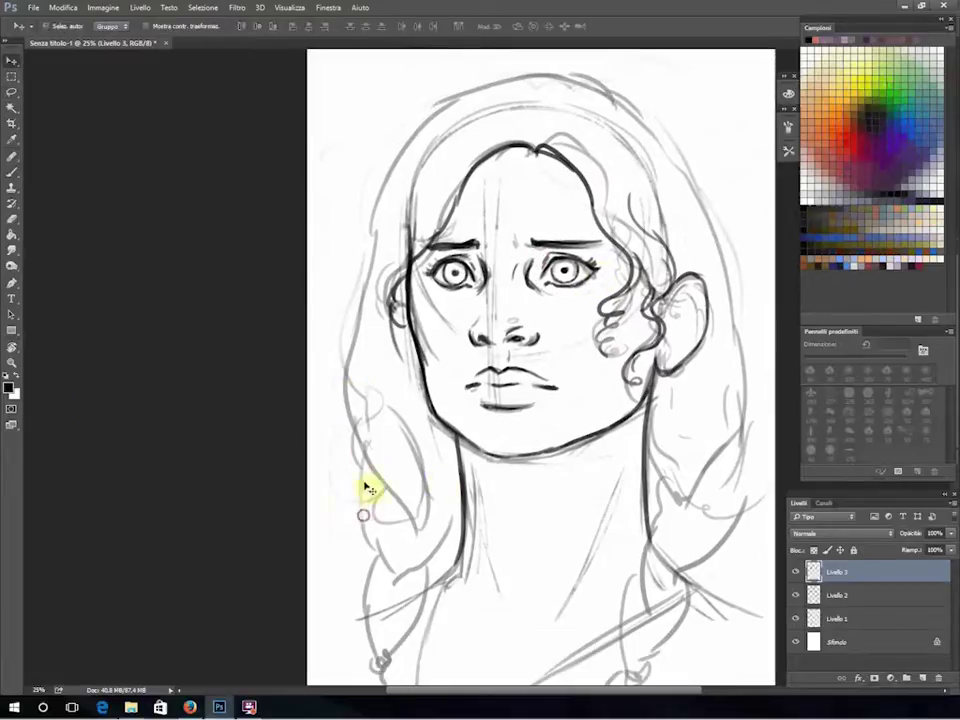
key("b")
Ink the neck outline, dark curly hair on the left and hair strands at lower right.
left_click_drag(593, 450, 503, 630)
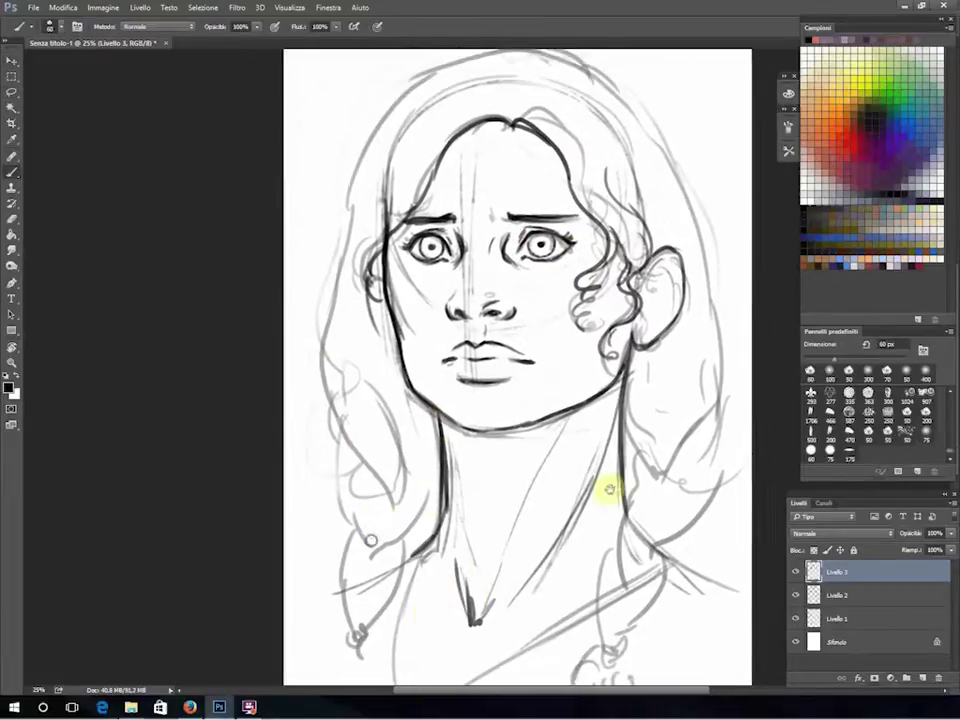
left_click_drag(375, 279, 354, 225)
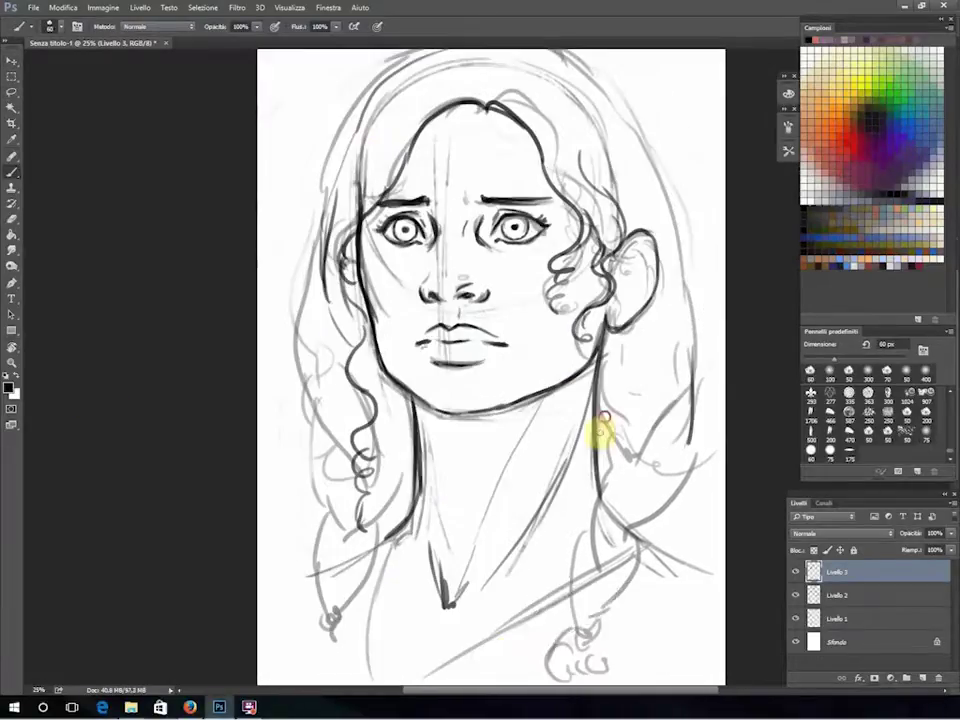
left_click_drag(604, 415, 574, 581)
scroll(506, 604, "down", 3)
scroll(411, 253, "up", 5)
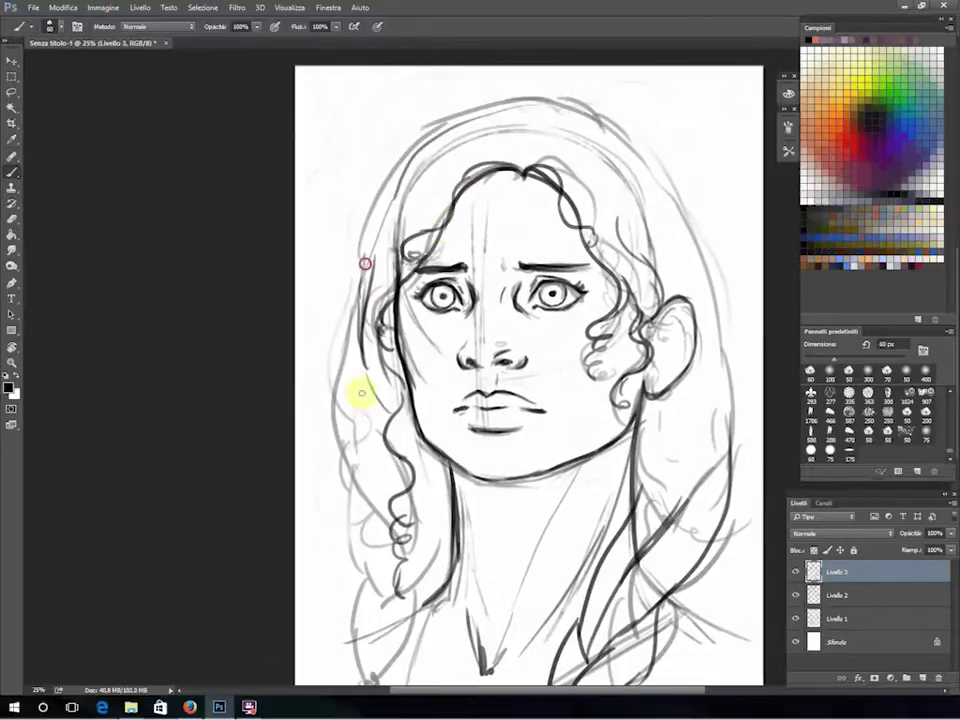
scroll(600, 200, "down", 5)
On the sketch layer Livello 2, fade lines near the right ear with a 600 px eraser.
key("e")
key("alt+bracketleft")
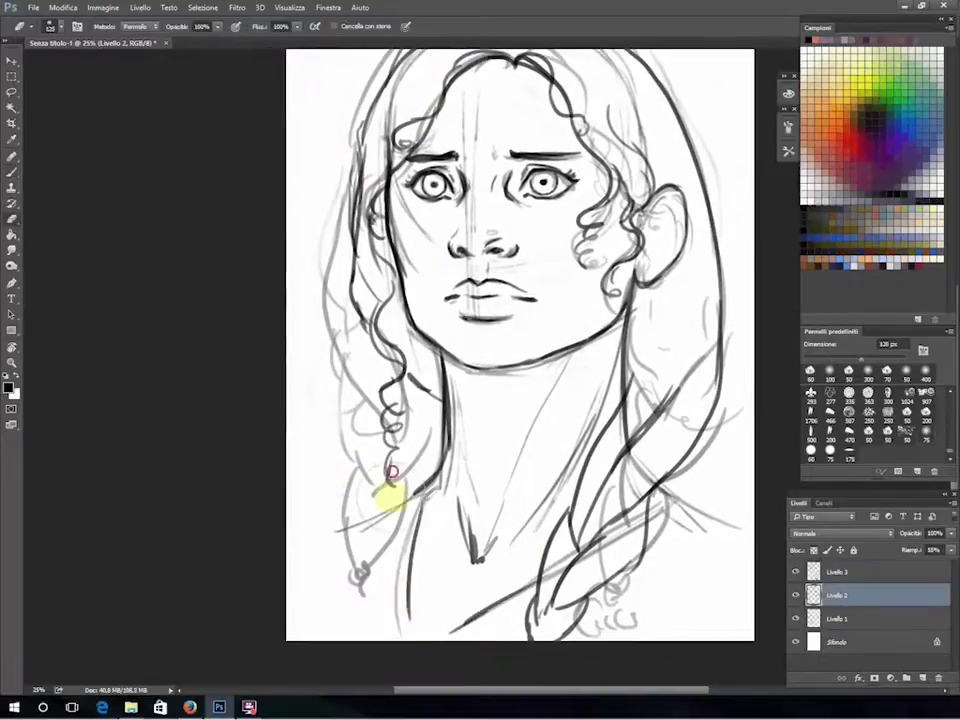
key("ctrl+minus")
key("bracketright")
key("bracketright")
key("bracketright")
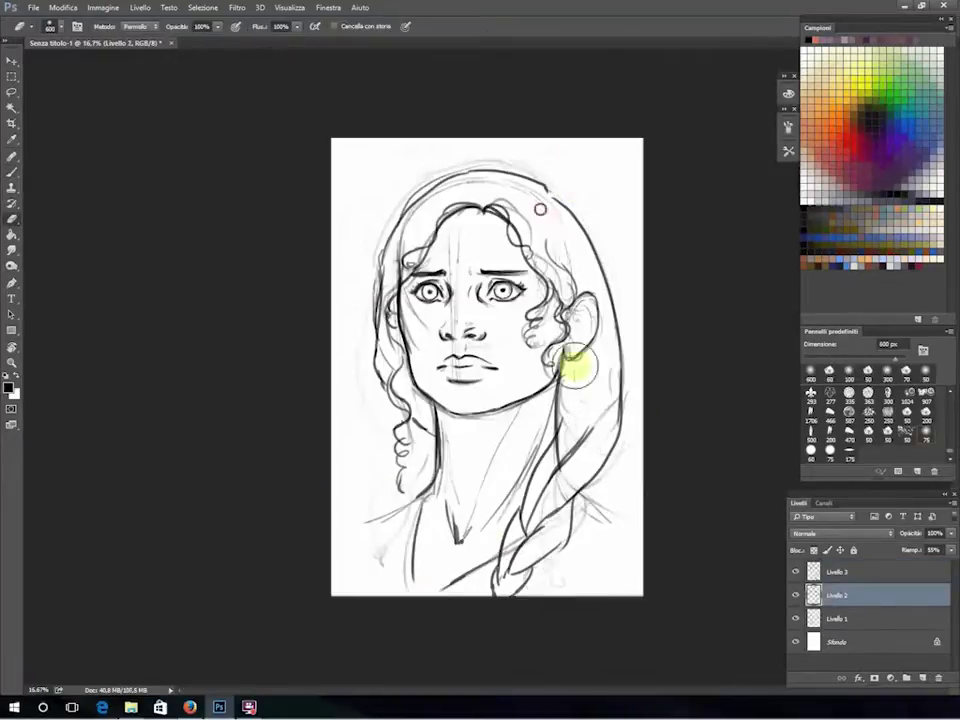
key("ctrl+plus")
key("l")
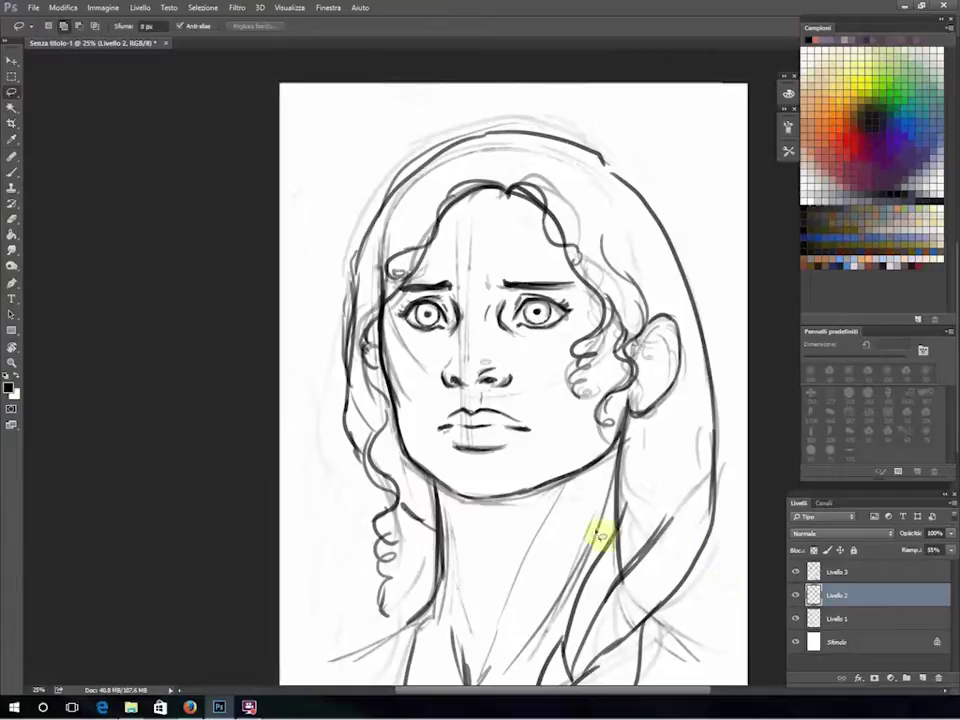
key("e")
left_click_drag(650, 320, 664, 620)
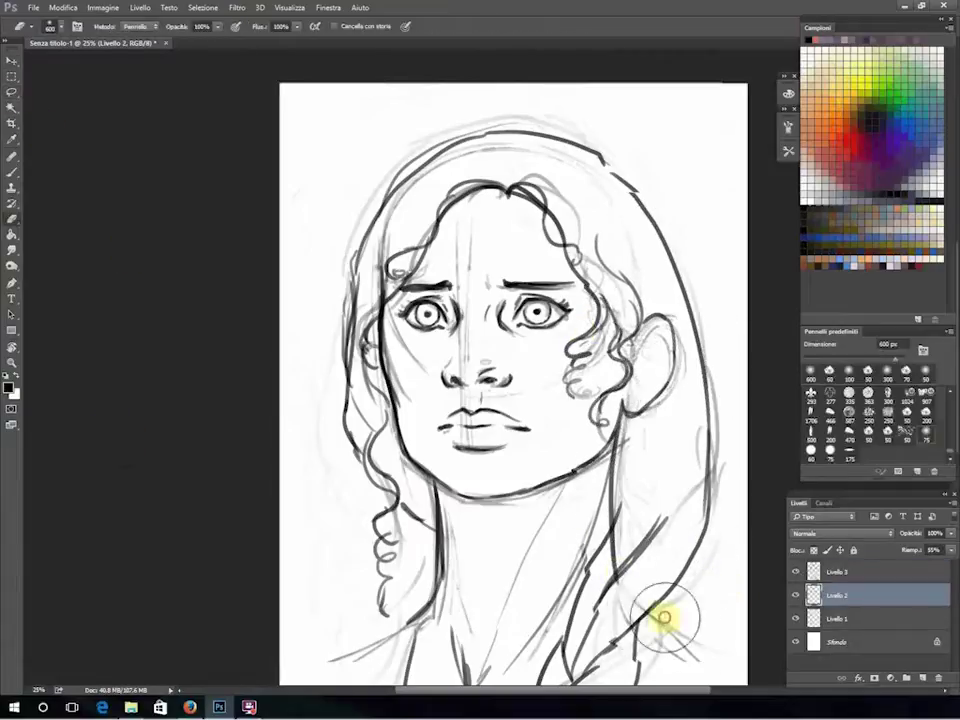
Add more hair curl and line-art strokes on Livello 3 with a 60 px brush.
key("b")
left_click_drag(386, 398, 455, 378)
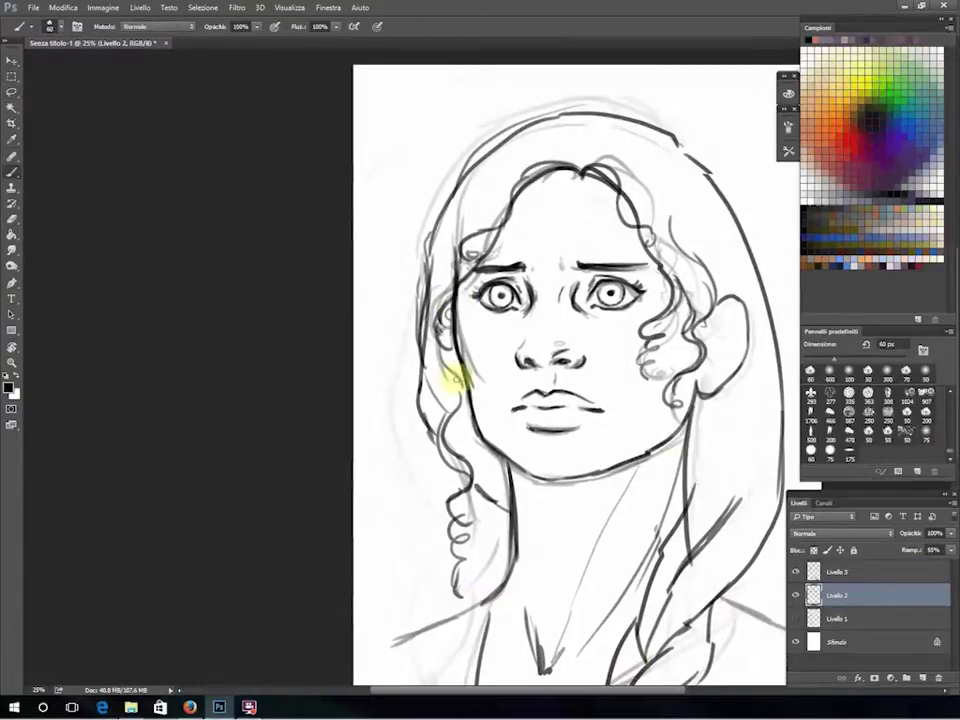
key("alt+bracketright")
left_click_drag(739, 420, 693, 243)
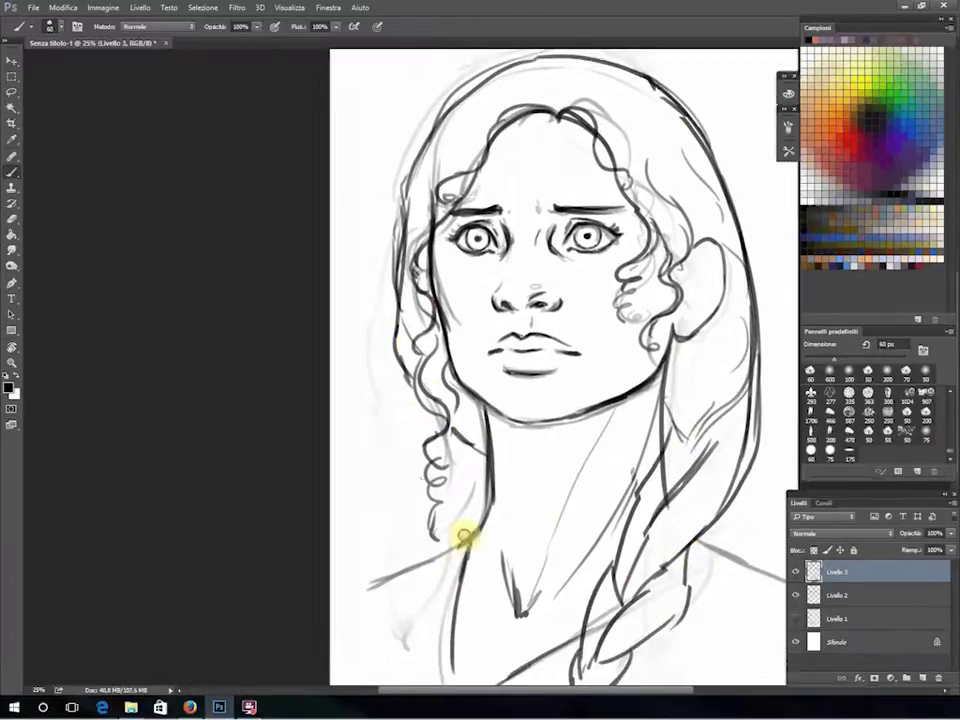
left_click_drag(465, 531, 415, 401)
left_click_drag(639, 199, 662, 272)
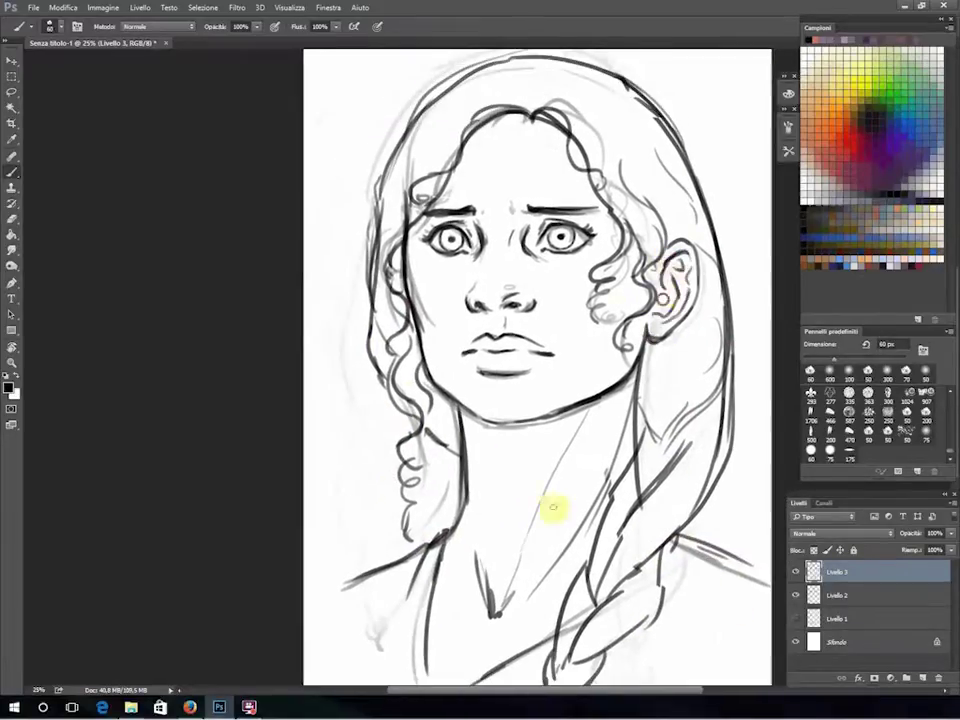
left_click_drag(553, 508, 586, 543)
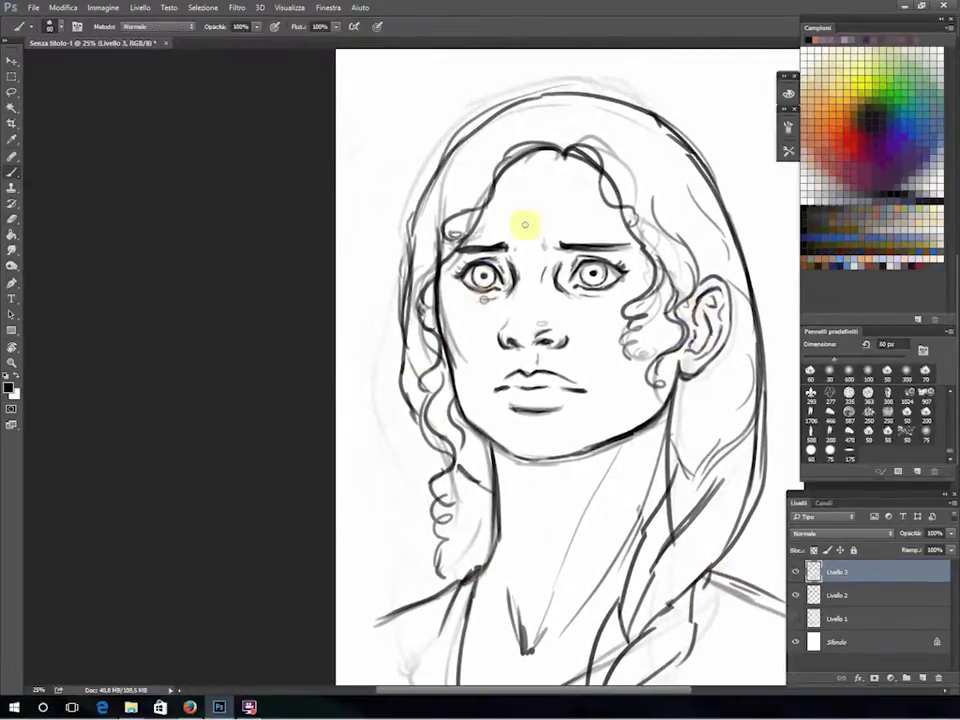
scroll(448, 579, "down", 3)
scroll(339, 467, "down", 2)
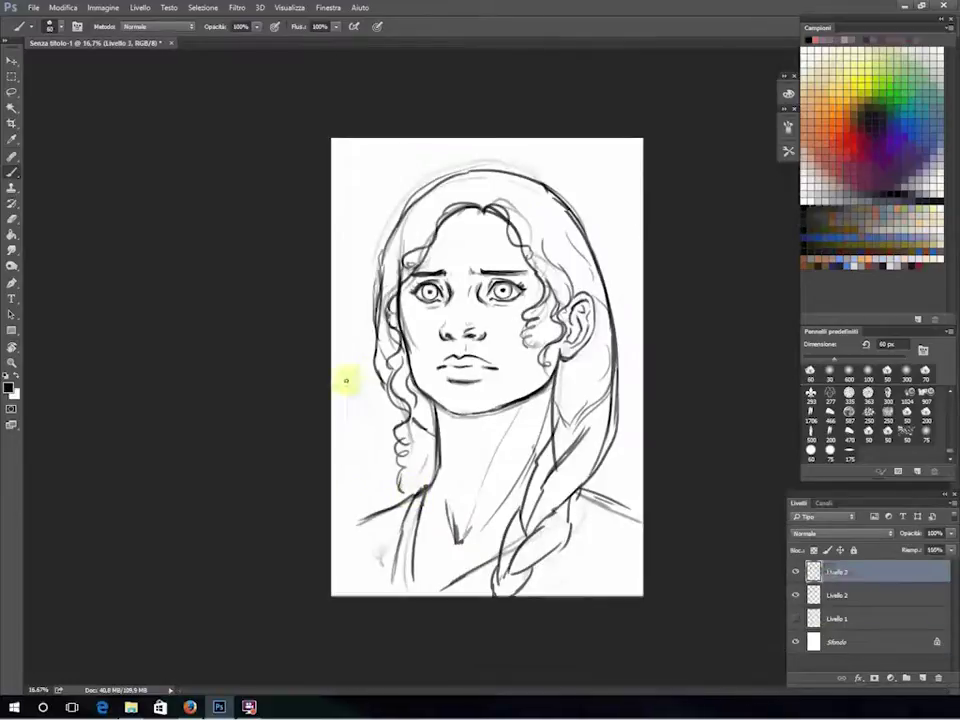
key("e")
key("alt+bracketleft")
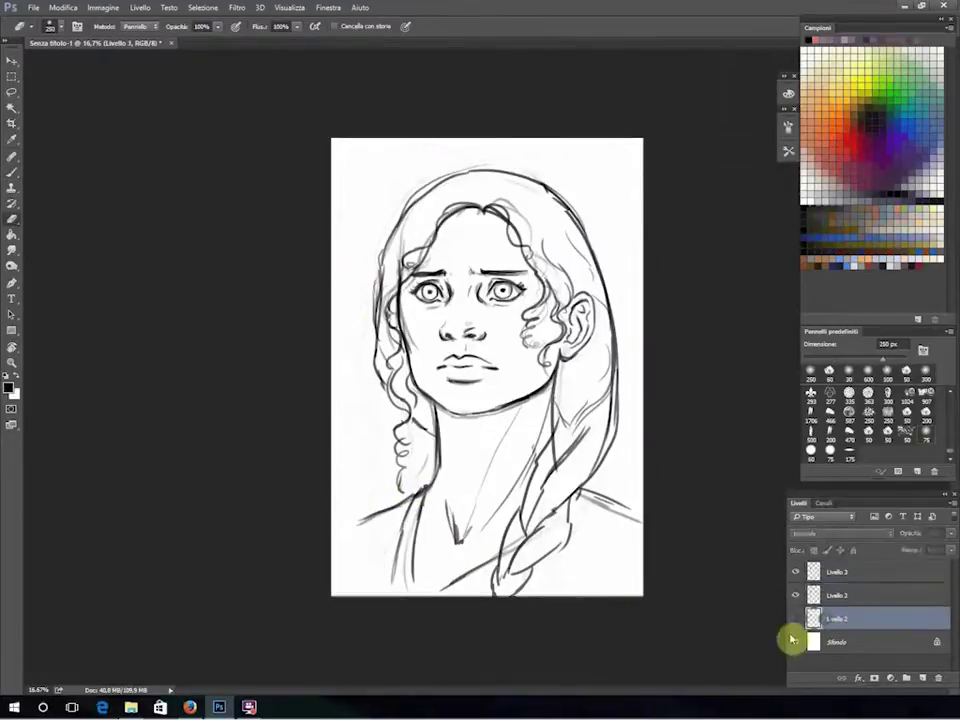
Delete the rough sketch layers and fill the Sfondo background grey-blue.
key("Delete")
key("alt+bracketleft")
key("g")
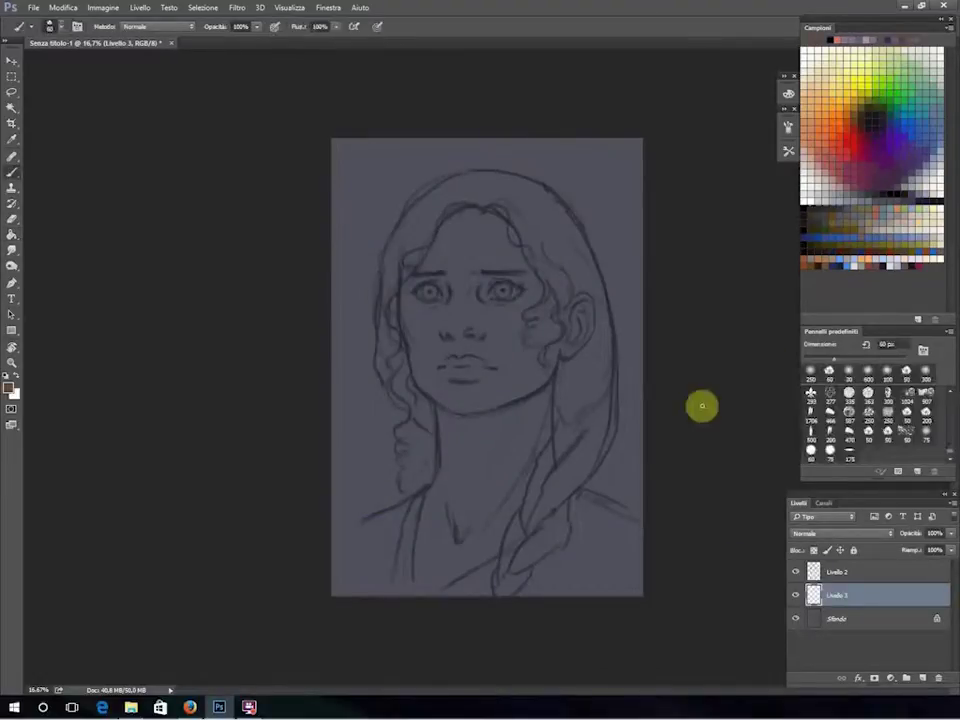
Lasso the face and neck on a new layer and fill them brown for skin.
key("l")
mouse_move(400, 284)
left_mouse_down()
mouse_move(418, 376)
mouse_move(362, 317)
mouse_move(388, 617)
mouse_move(591, 461)
mouse_move(585, 217)
mouse_move(358, 252)
left_mouse_up()
key("ctrl+plus")
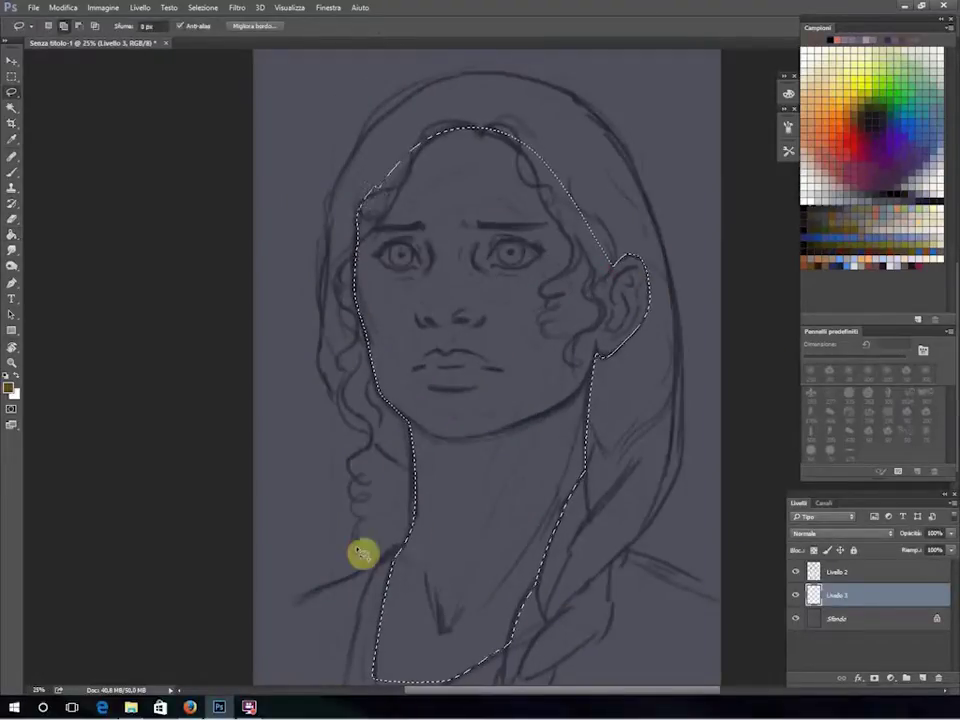
scroll(360, 553, "down", 3)
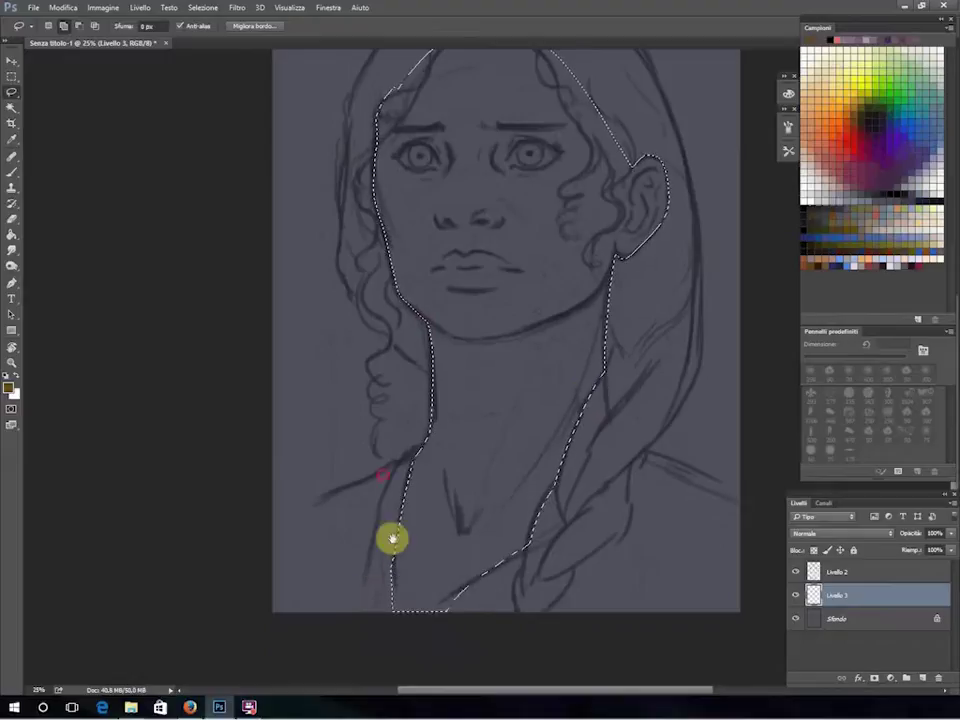
key("g")
scroll(228, 440, "up", 2)
left_click(568, 450)
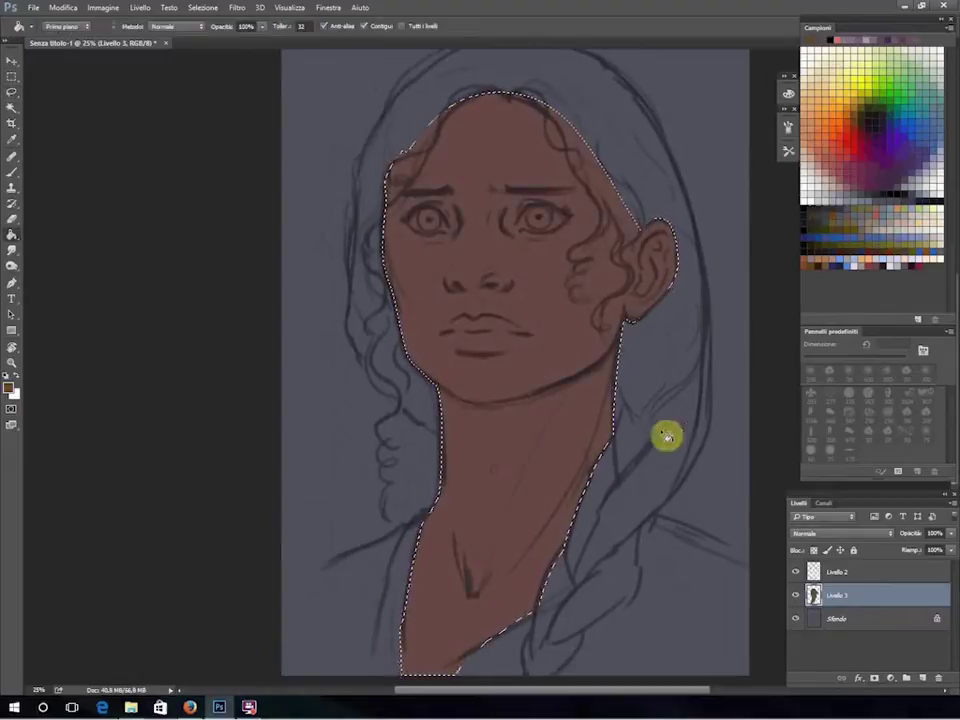
key("ctrl+d")
Fill the hair and braid dark brown on a new layer, adding a curl below the jaw.
key("l")
key("ctrl+shift+alt+n")
mouse_move(352, 320)
left_mouse_down()
mouse_move(664, 139)
mouse_move(553, 688)
mouse_move(678, 262)
mouse_move(514, 103)
mouse_move(385, 218)
left_mouse_up()
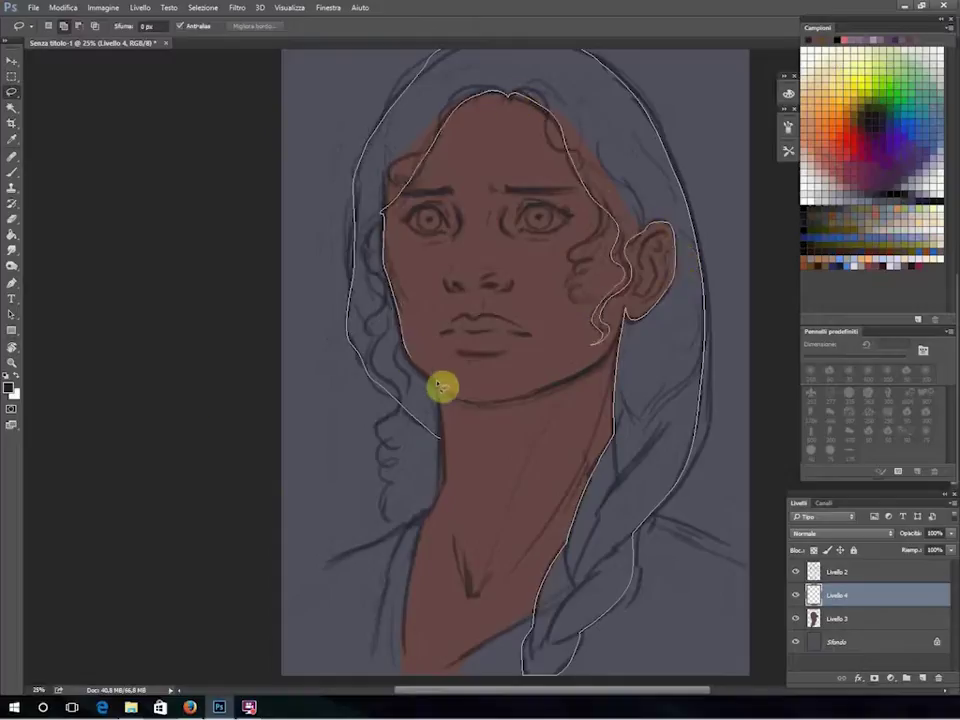
mouse_move(441, 387)
left_mouse_down()
mouse_move(409, 407)
mouse_move(454, 551)
left_mouse_up()
key("alt+BackSpace")
key("b")
key("ctrl+d")
key("e")
key("b")
left_click_drag(425, 505, 410, 418)
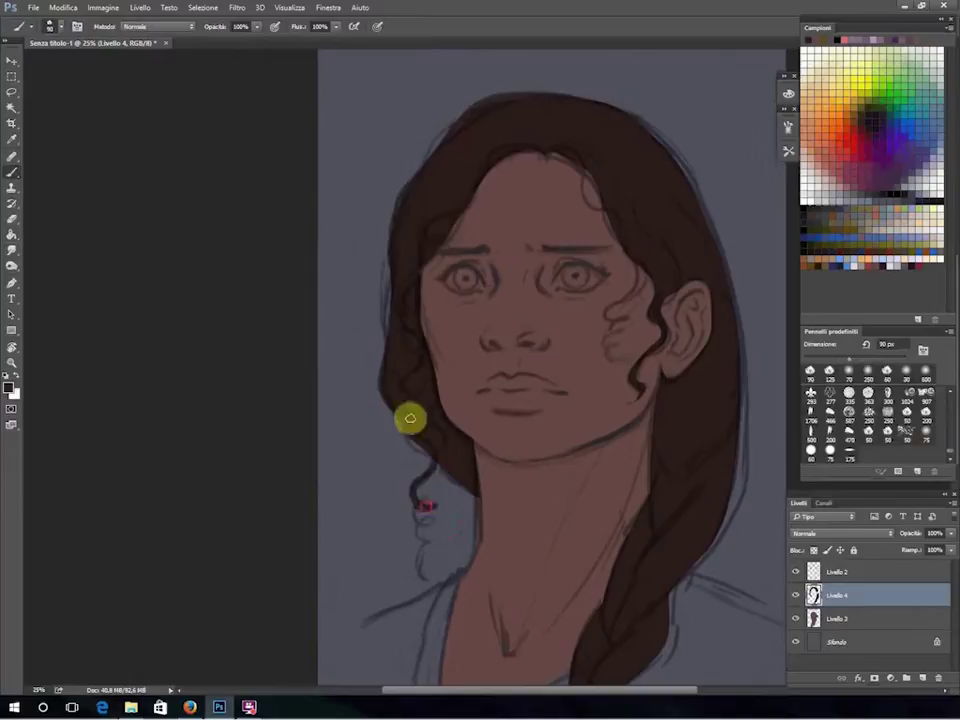
Lasso the shoulders and chest on a low layer and fill the clothing dark navy.
scroll(612, 567, "down", 3)
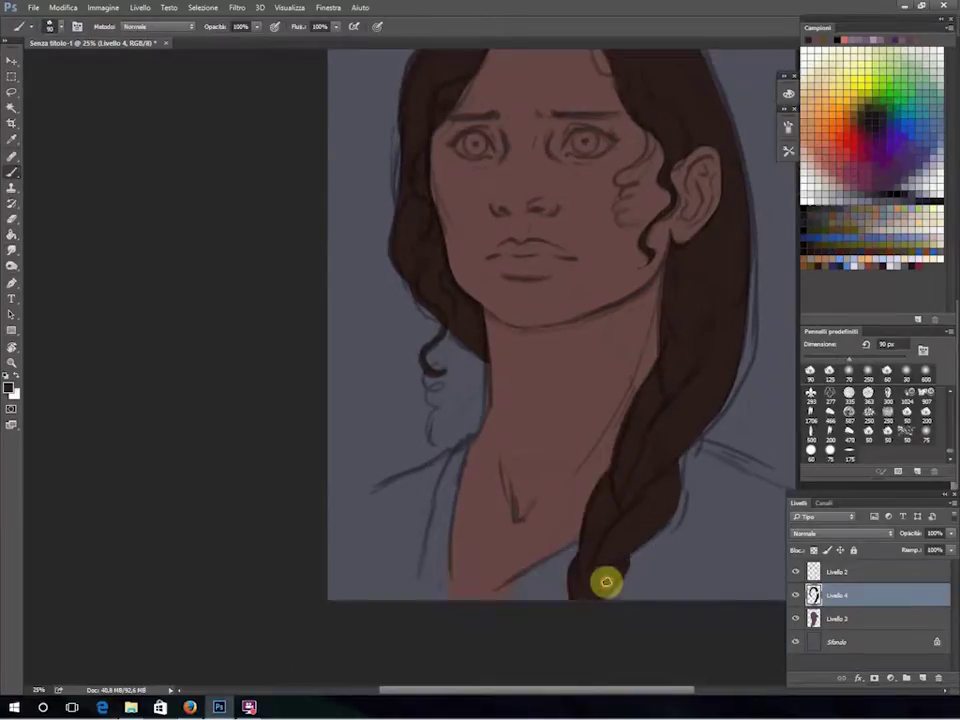
scroll(606, 583, "up", 4)
scroll(397, 197, "down", 3)
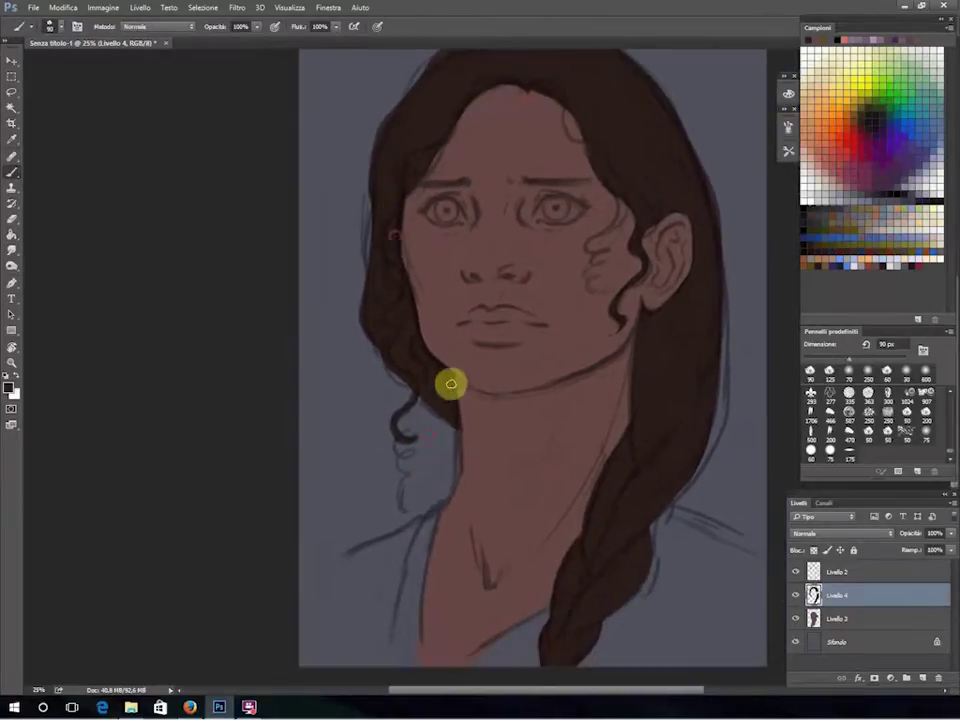
key("ctrl+shift+alt+n")
key("l")
mouse_move(655, 490)
left_mouse_down()
mouse_move(443, 560)
mouse_move(425, 662)
left_mouse_up()
key("g")
left_click(703, 587)
left_click(827, 214)
key("alt+BackSpace")
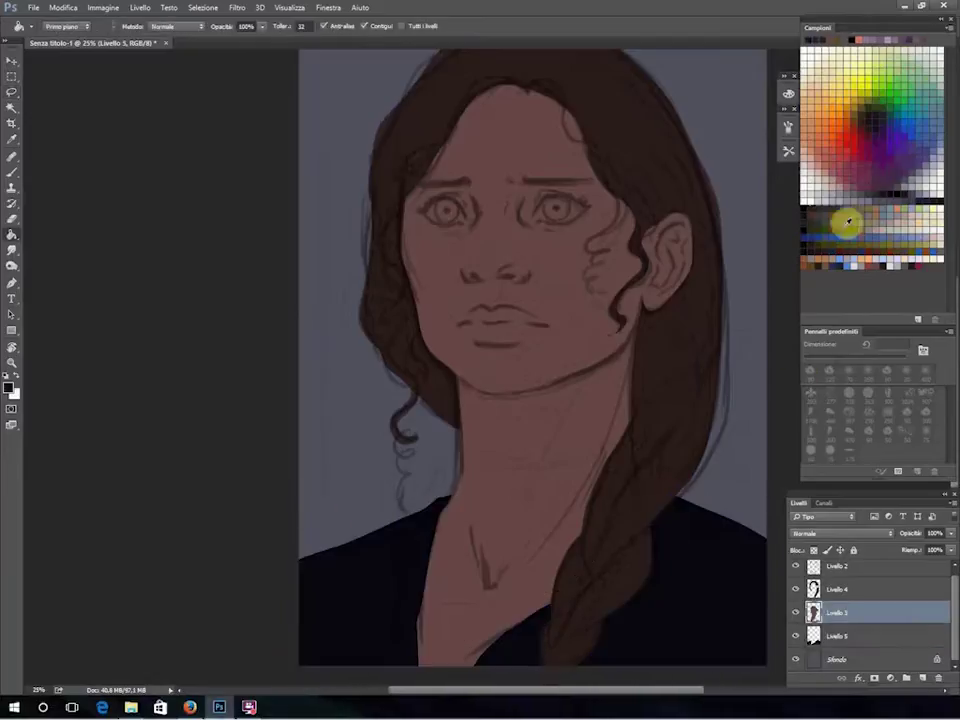
key("ctrl+d")
Lock transparency on the skin layer and group the flat colour layers.
key("i")
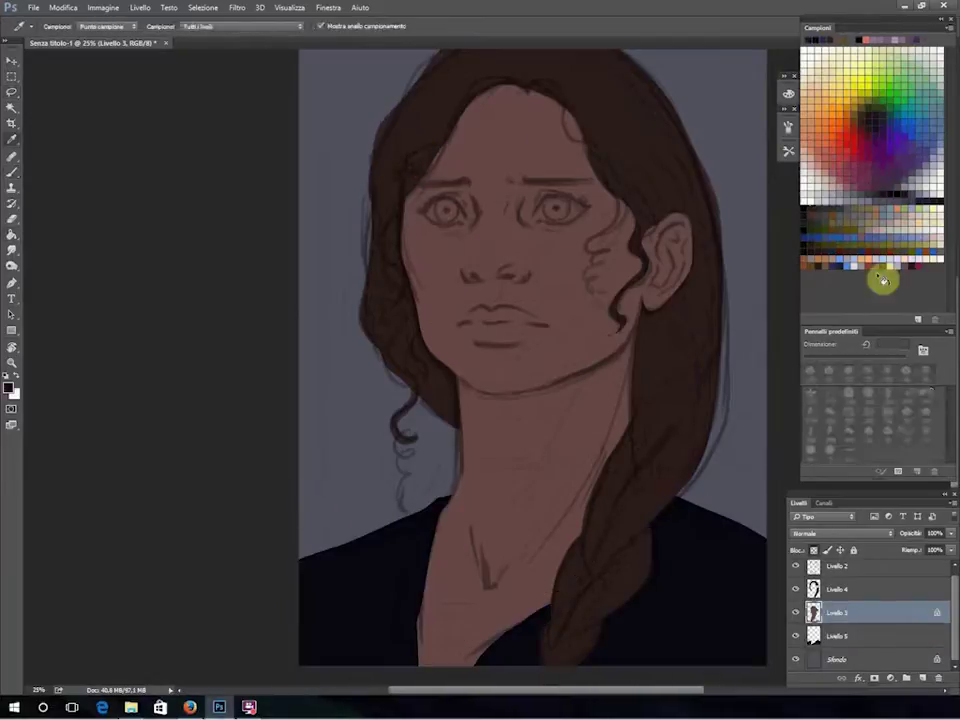
key("b")
key("slash")
key("ctrl+g")
Paint a reddish-brown shadow under the jaw on a new Moltiplica layer.
key("ctrl+shift+alt+n")
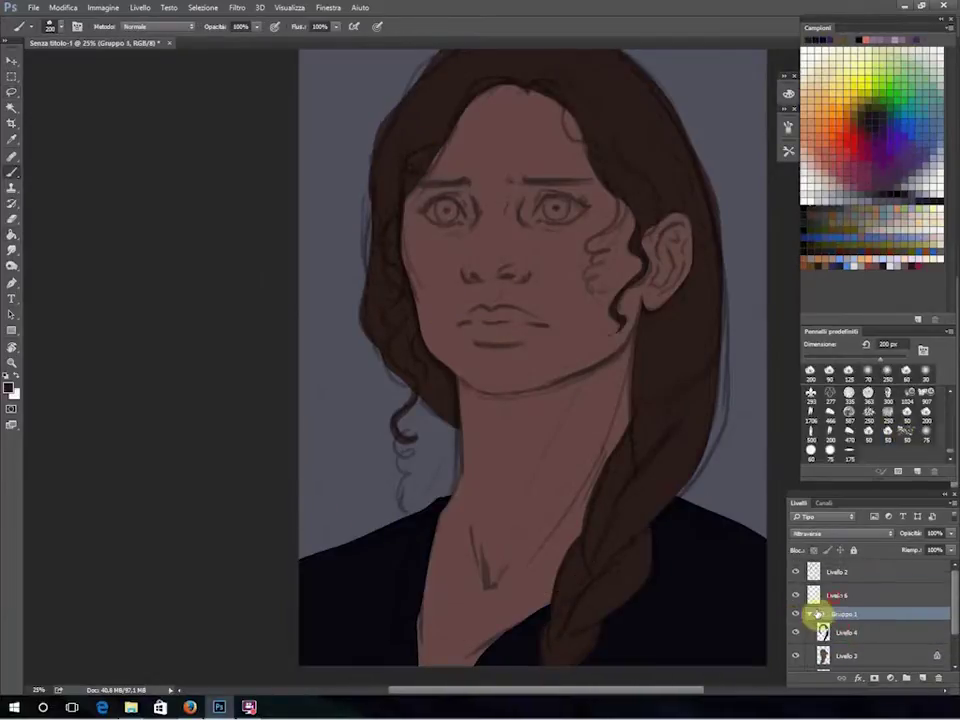
left_click(830, 533)
key("shift+alt+m")
key("bracketleft")
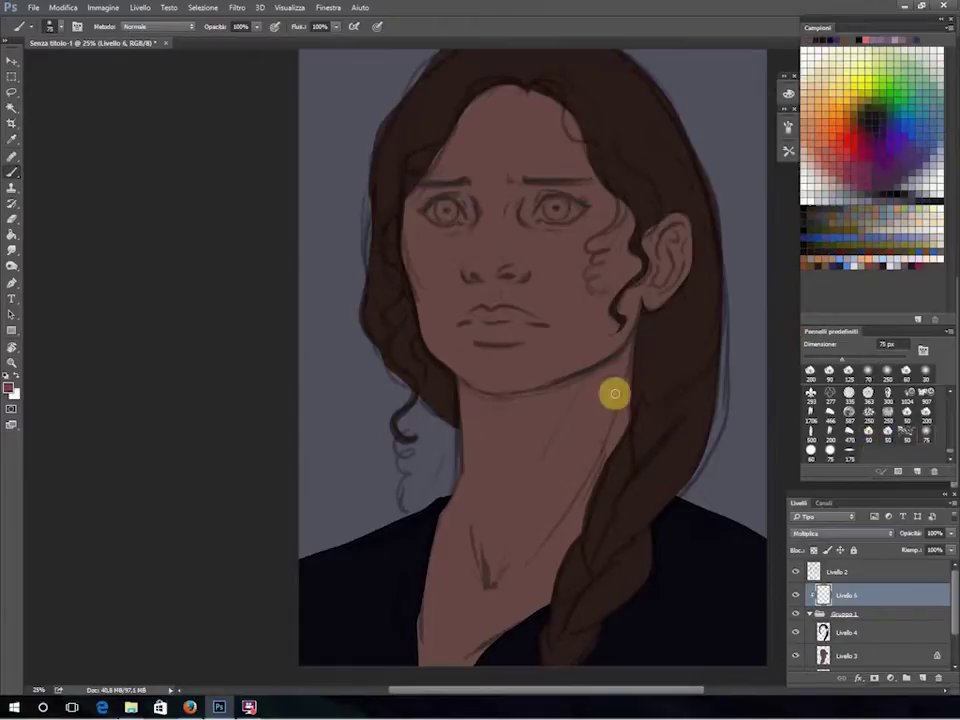
left_click(614, 392, "alt")
key("ctrl+minus")
key("bracketright")
key("bracketright")
key("bracketright")
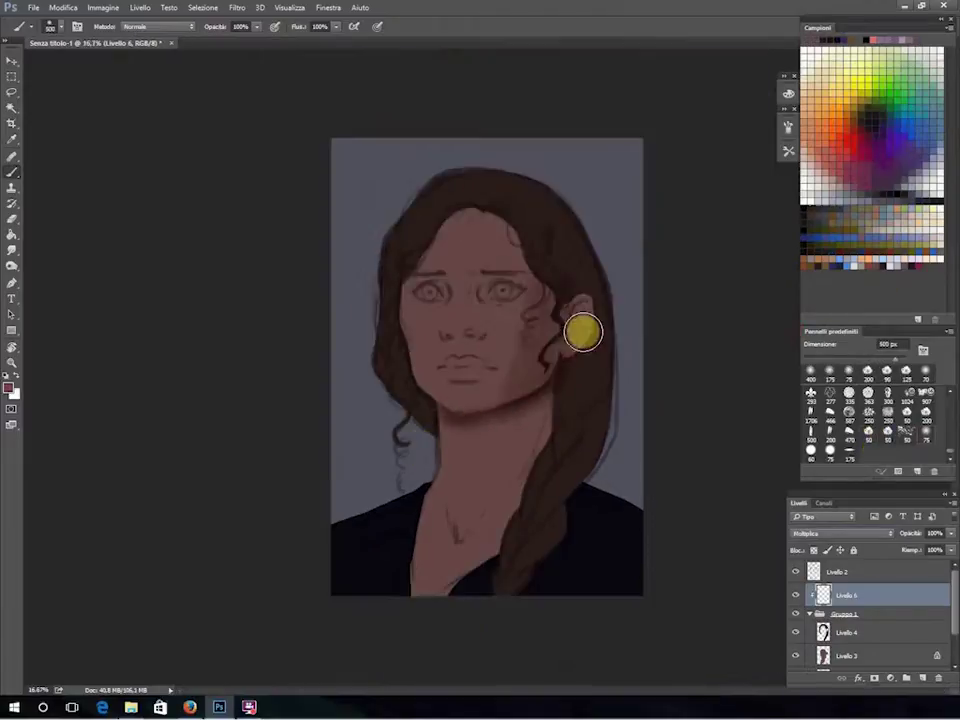
key("bracketleft")
key("bracketleft")
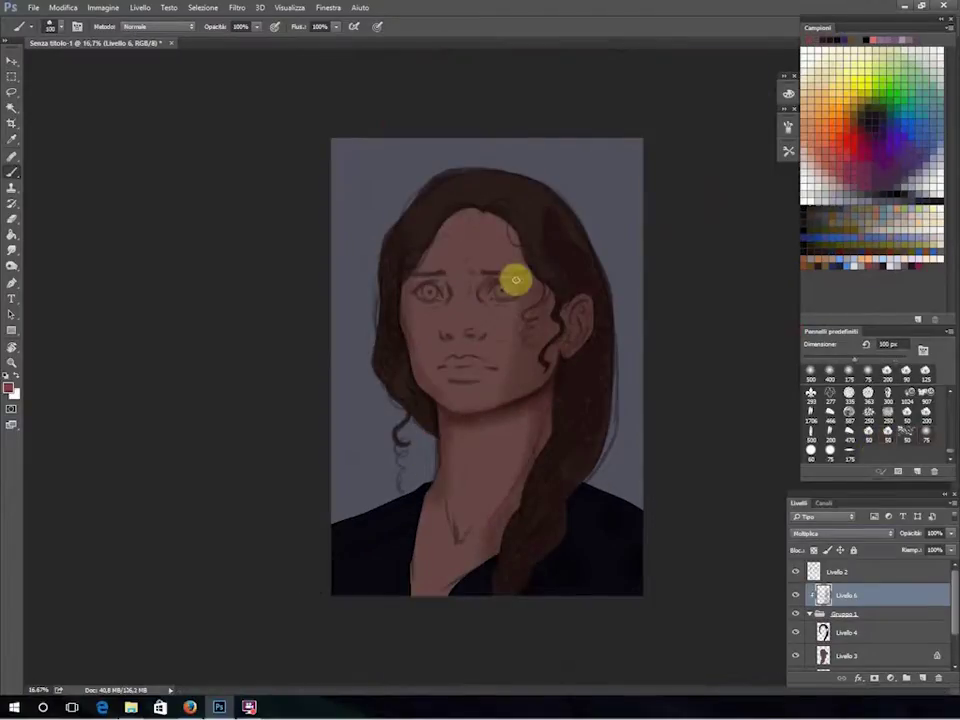
key("ctrl+plus")
key("bracketleft")
key("bracketleft")
key("bracketleft")
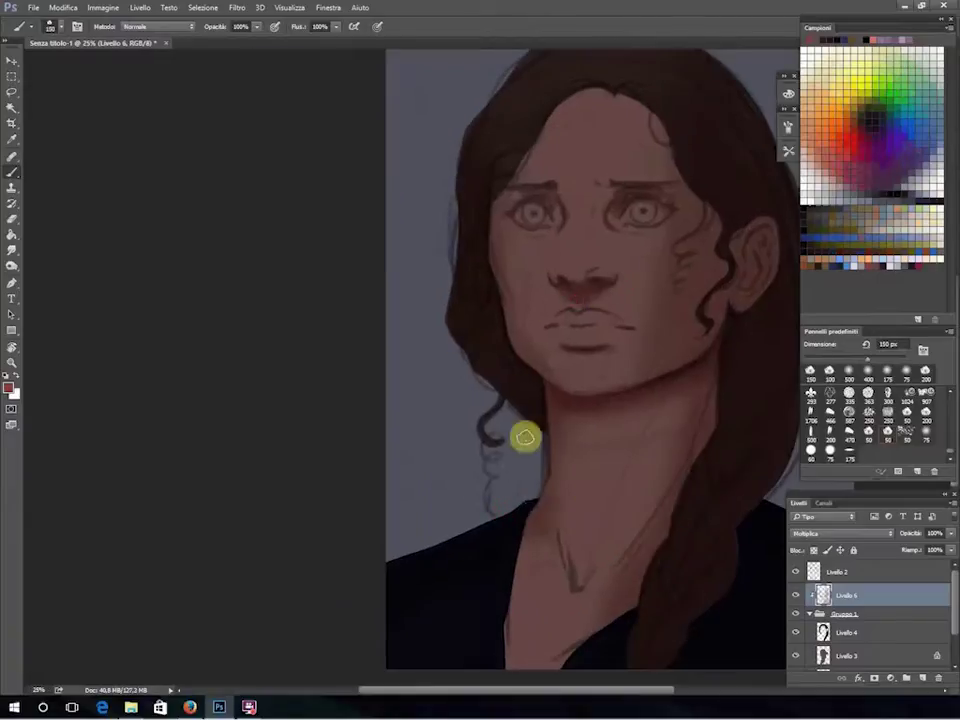
key("bracketleft")
key("bracketleft")
key("bracketleft")
mouse_move(677, 377)
left_mouse_down()
mouse_move(585, 407)
mouse_move(563, 449)
left_mouse_up()
Smudge the jaw shading, set a 200 px Colore brush at 52% opacity, and add a new layer.
key("r")
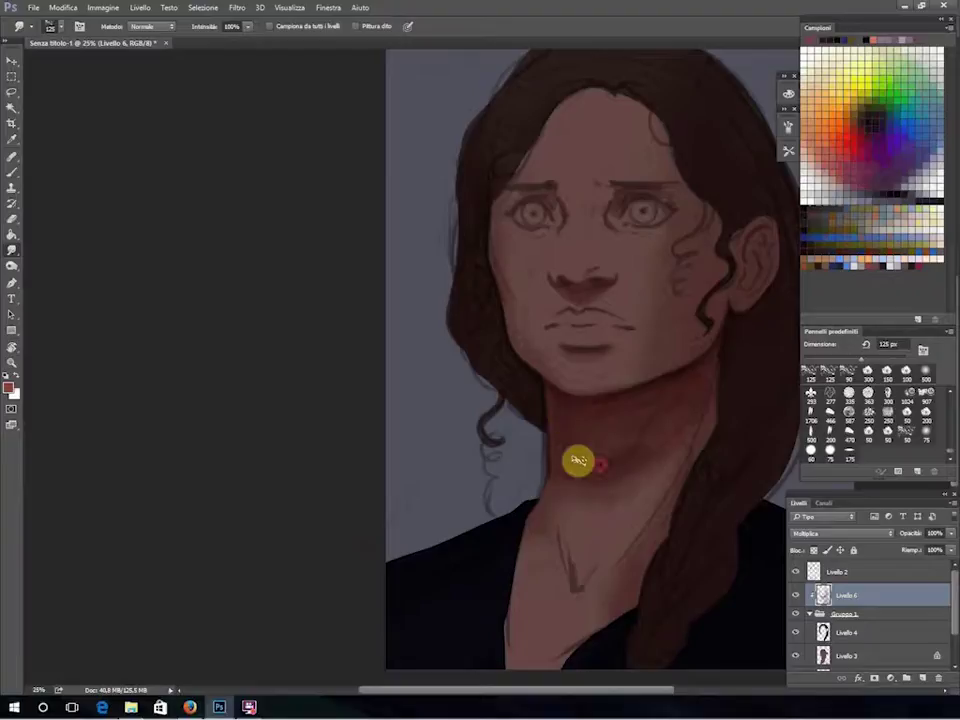
key("b")
scroll(585, 426, "right", 2)
key("ctrl+minus")
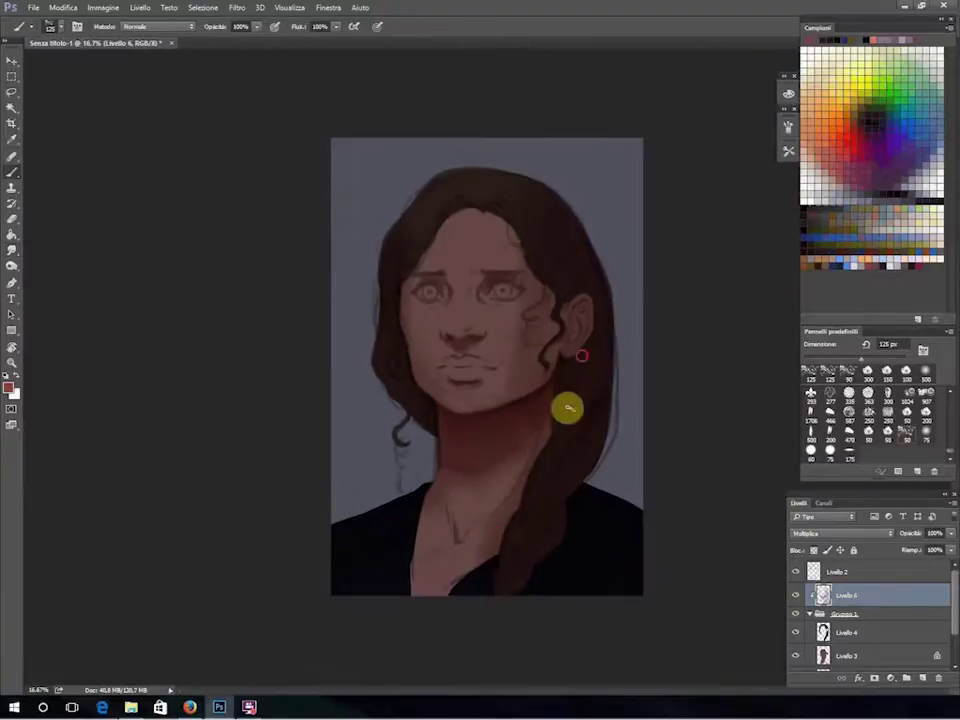
key("5")
key("2")
key("ctrl+plus")
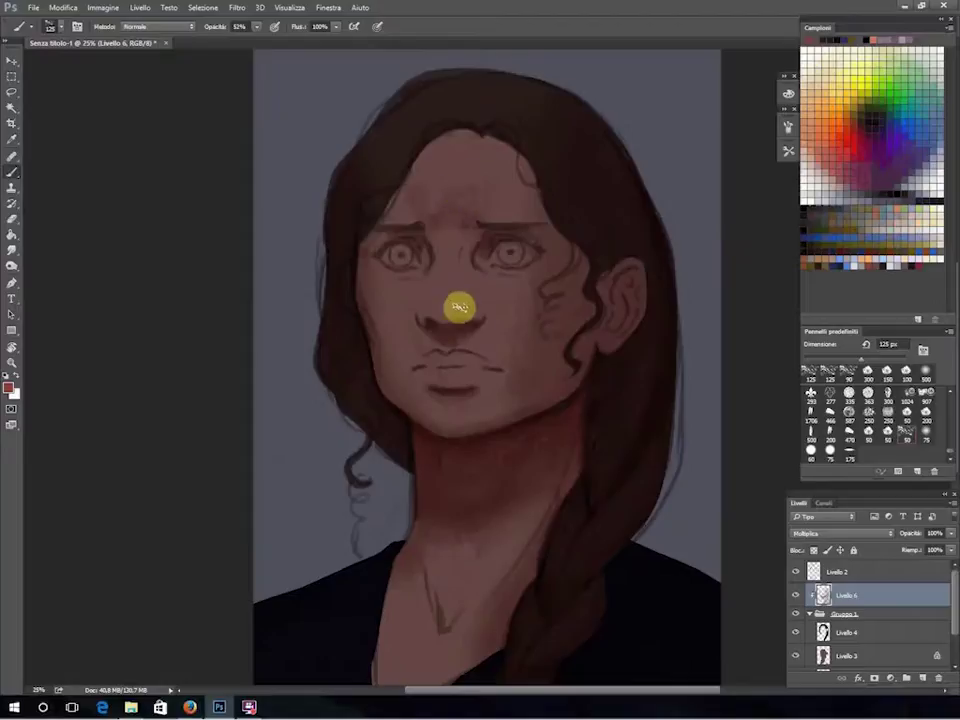
left_click(455, 366, "ctrl")
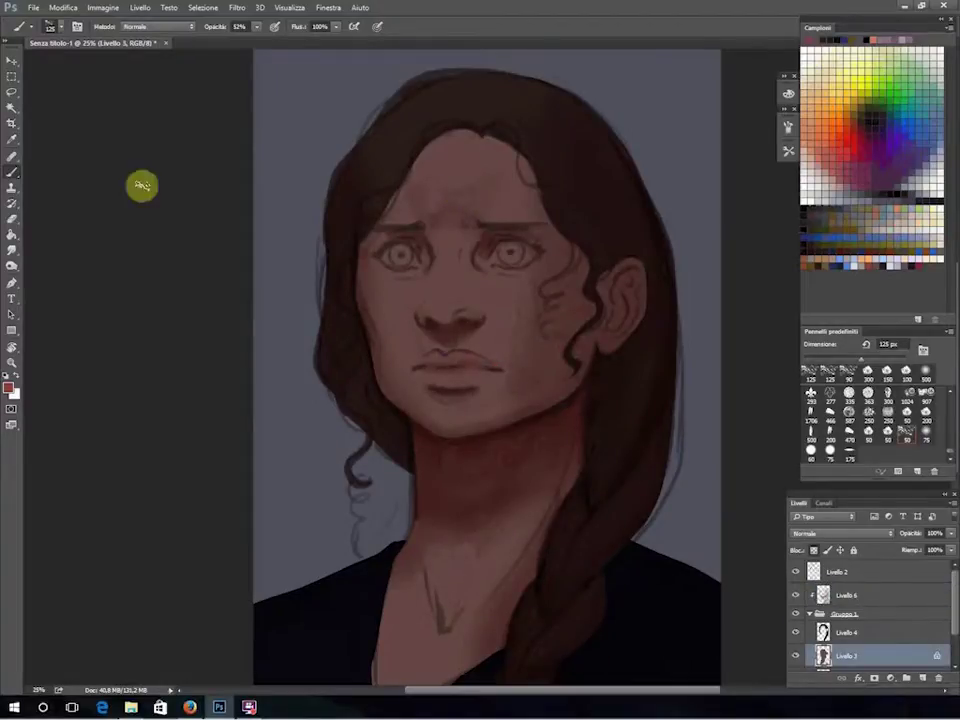
left_click(142, 185)
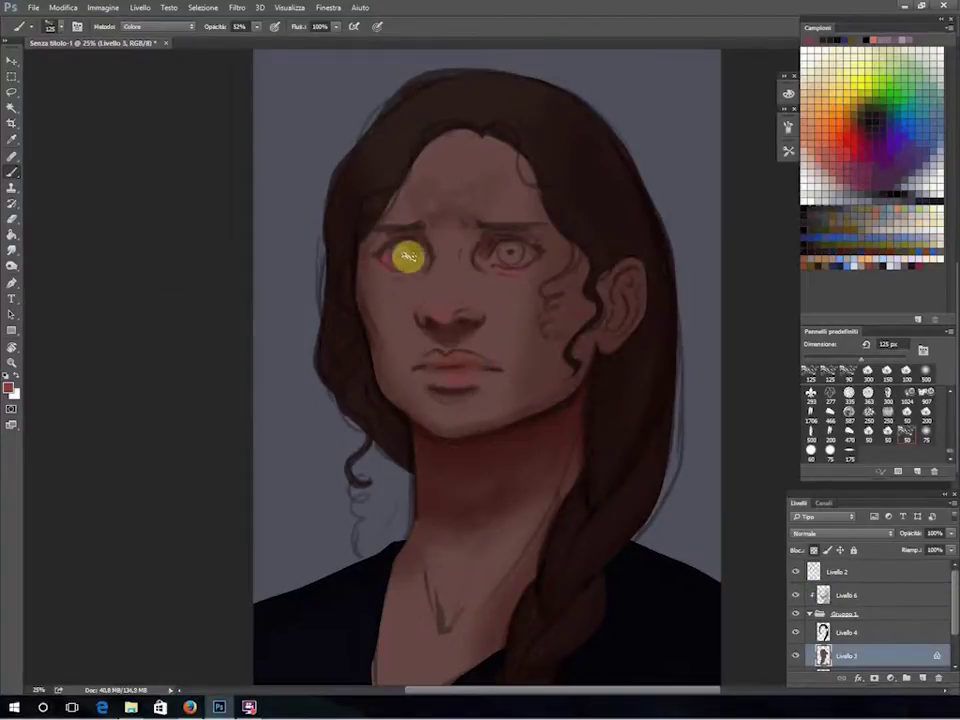
key("bracketright")
key("bracketright")
key("bracketright")
left_click(845, 595)
Set Livello 7 to Colore schermo and paint light pink highlights on forehead, brow, nose and lip.
left_click(917, 678)
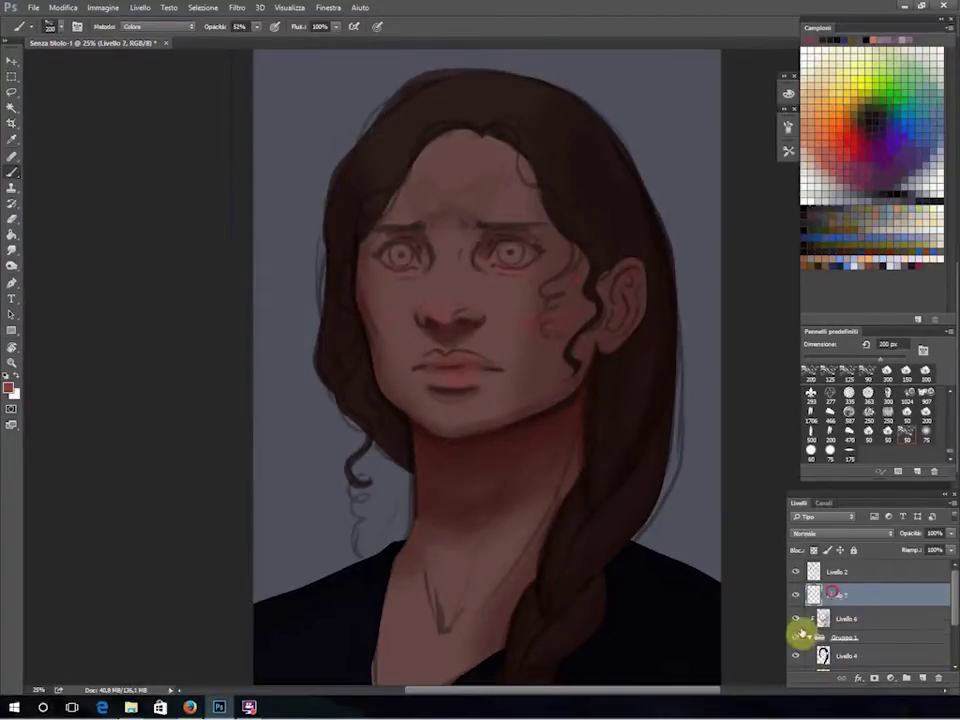
left_click(842, 533)
left_click(795, 418)
left_click(900, 262)
key("bracketleft")
key("bracketleft")
key("bracketleft")
left_click_drag(440, 160, 489, 146)
left_click_drag(445, 285, 450, 298)
left_click_drag(490, 210, 520, 212)
key("bracketleft")
key("bracketleft")
key("bracketleft")
left_click_drag(395, 215, 412, 218)
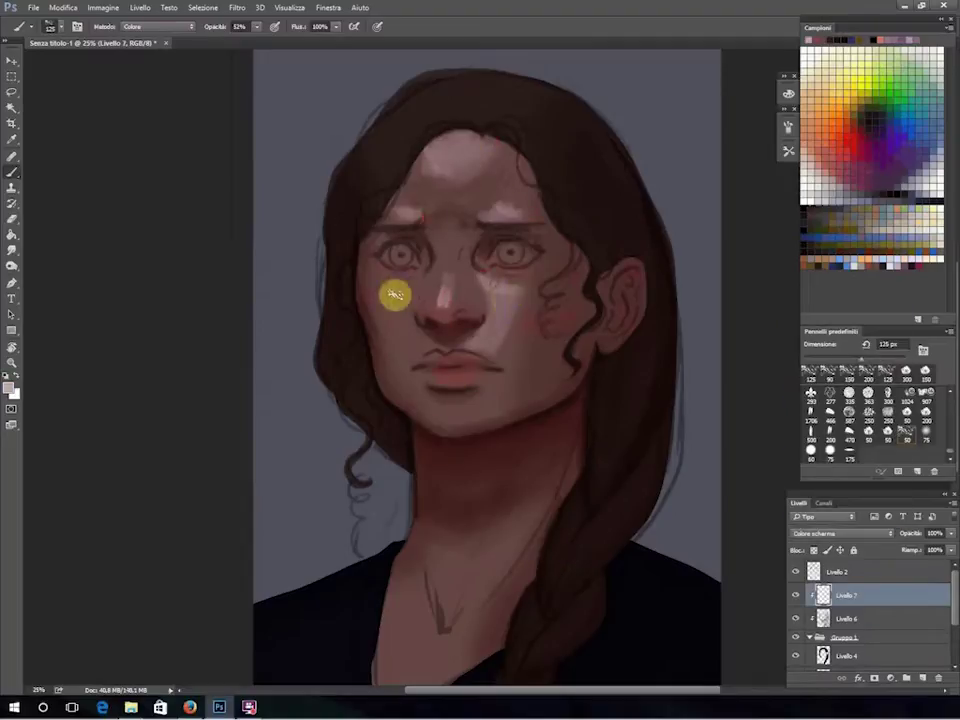
left_click_drag(435, 405, 465, 405)
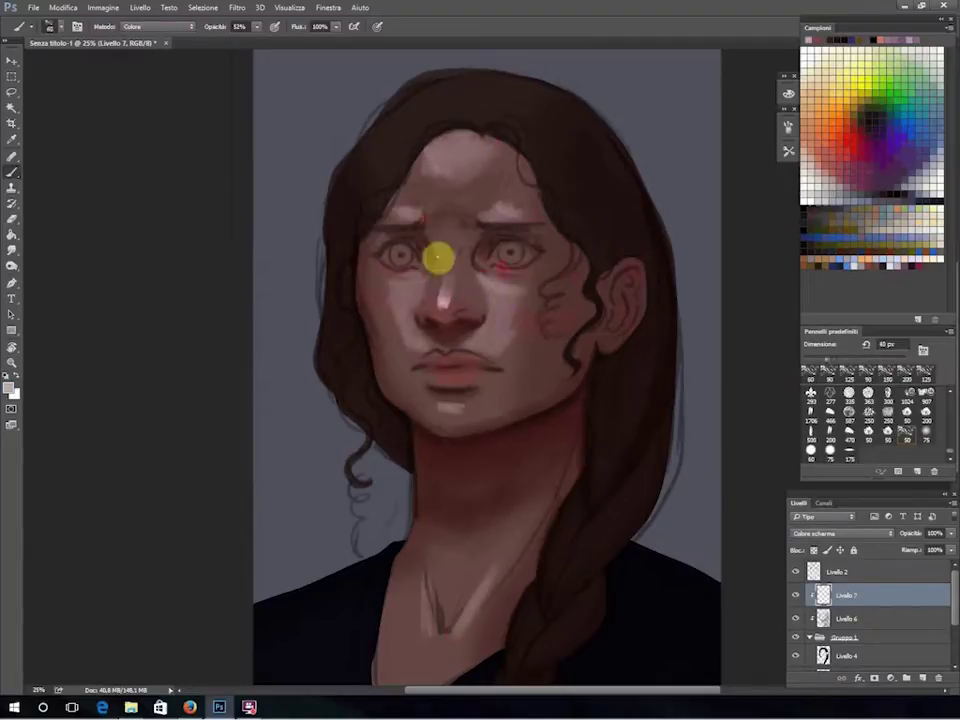
Soften the highlights with Smudge and brighten the forehead.
key("r")
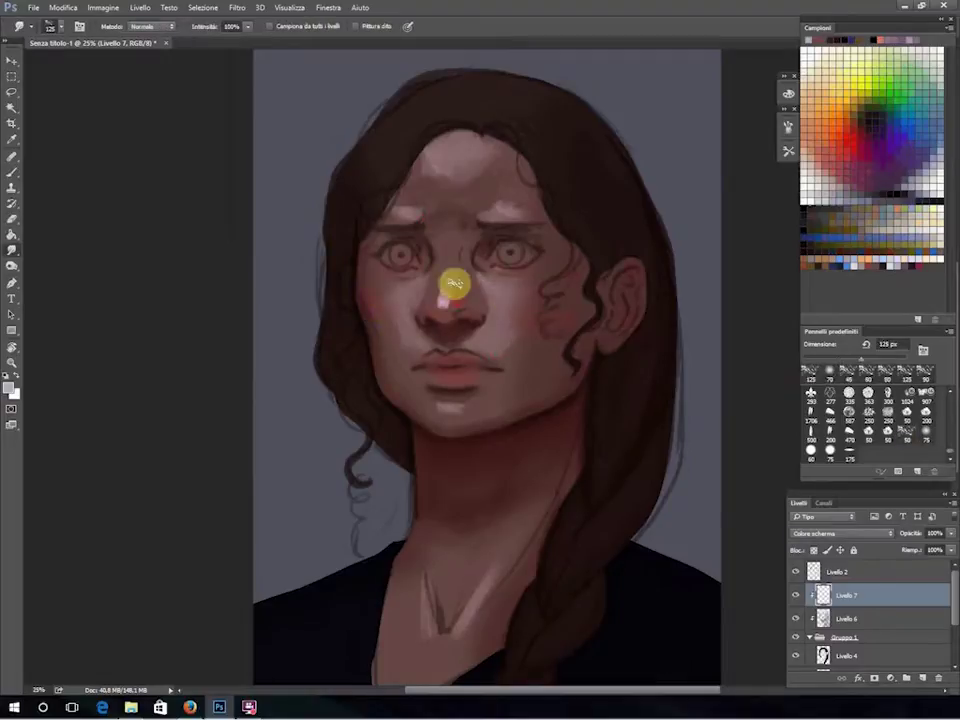
key("b")
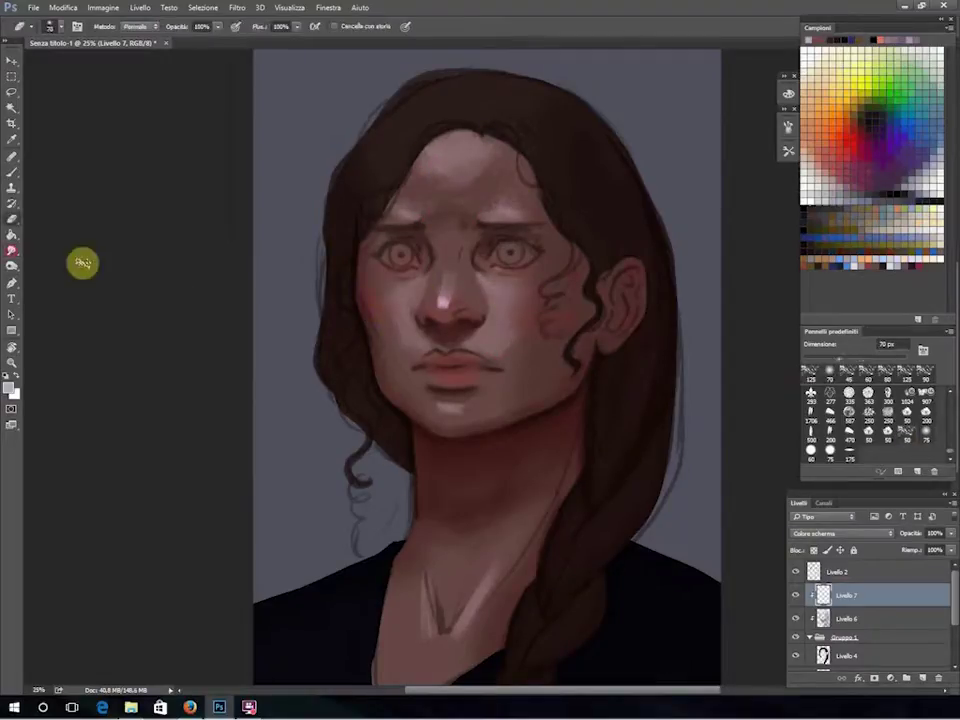
left_click_drag(489, 144, 460, 160)
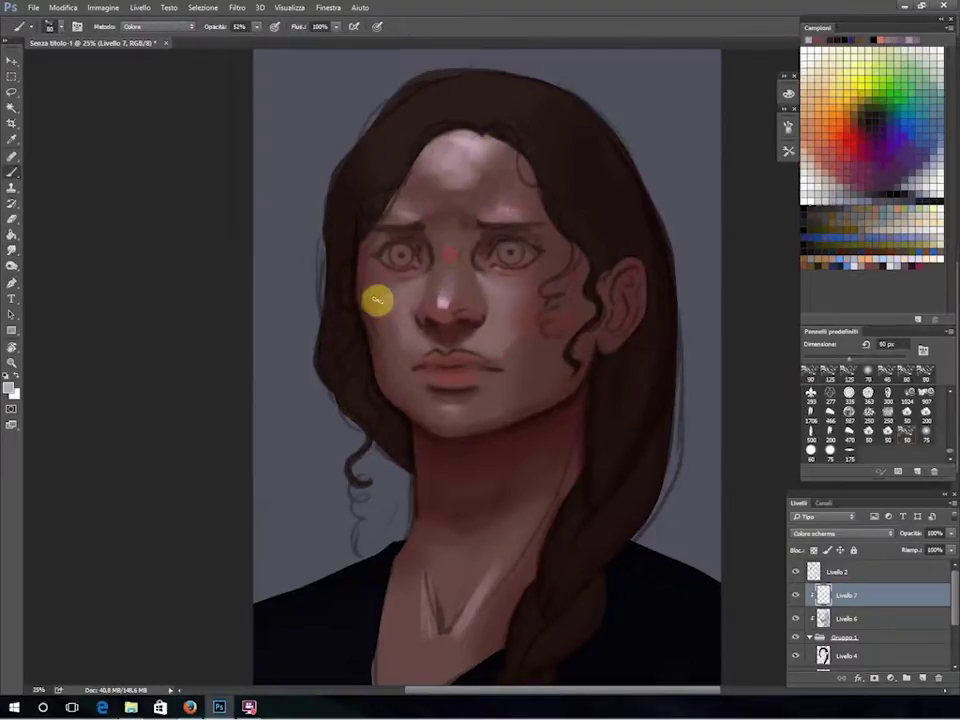
key("e")
On Livello 6, blush the cheek and tint the forehead with dark red.
key("alt+bracketleft")
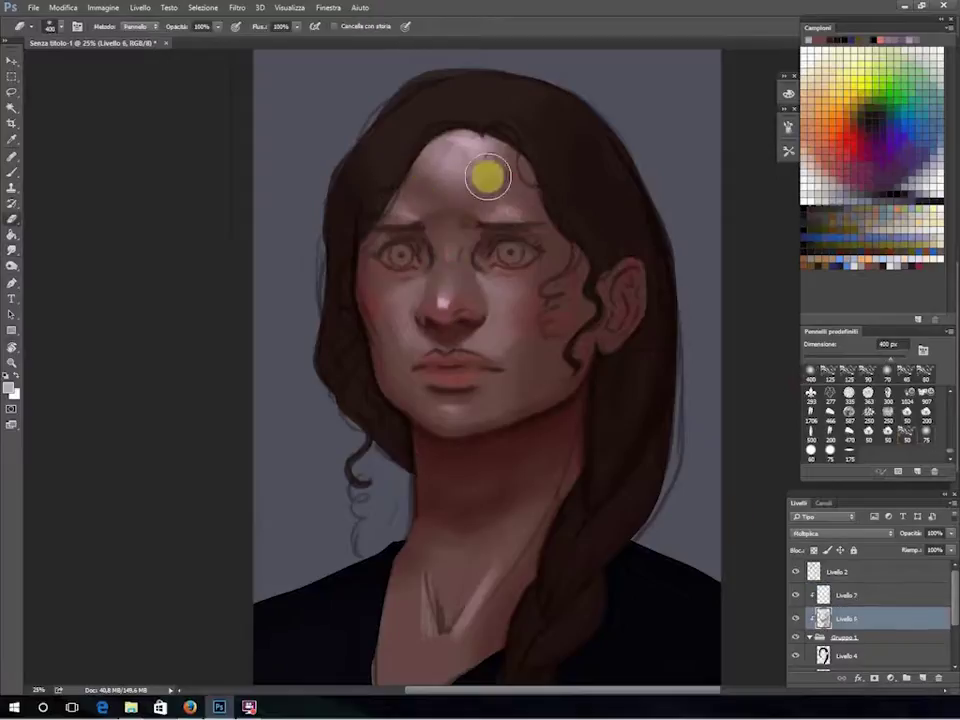
key("r")
key("b")
left_click(557, 403, "alt")
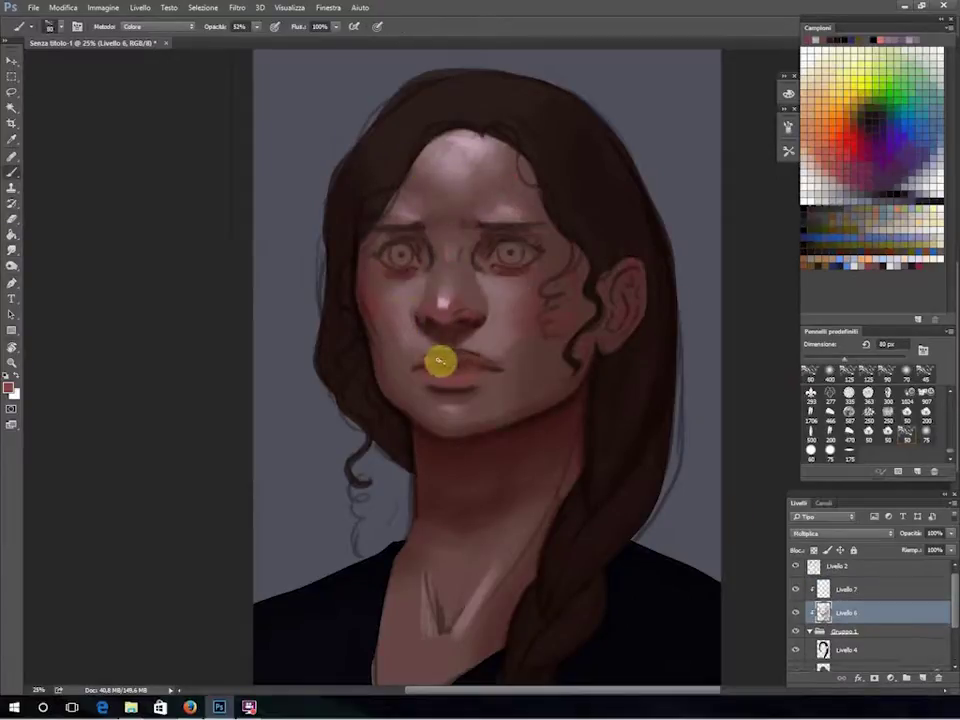
left_click_drag(542, 306, 571, 302)
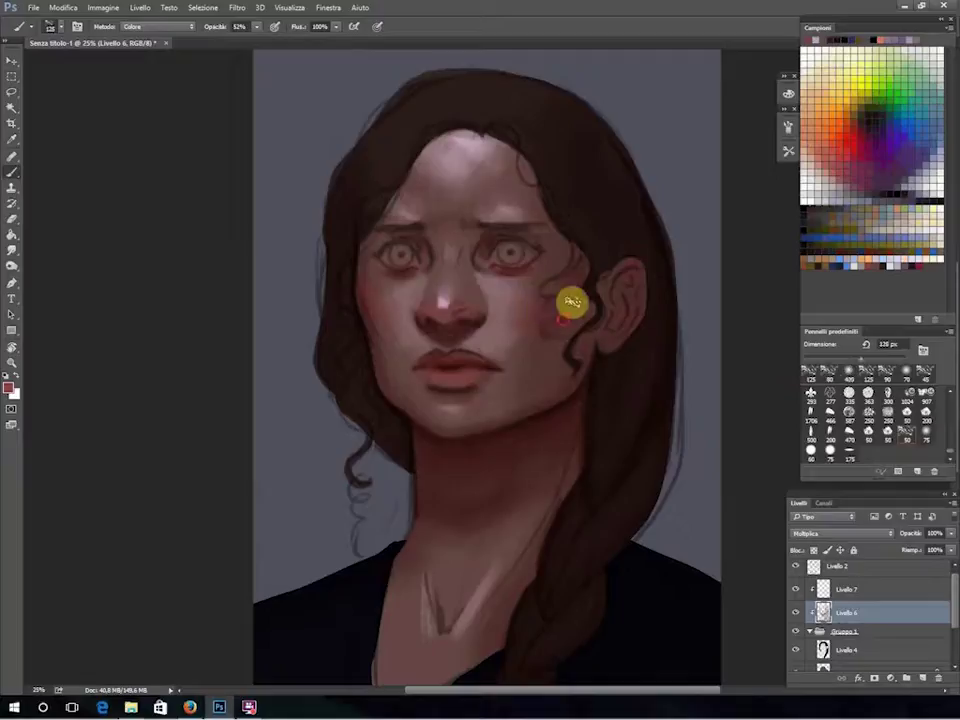
left_click(542, 214)
left_click(482, 128)
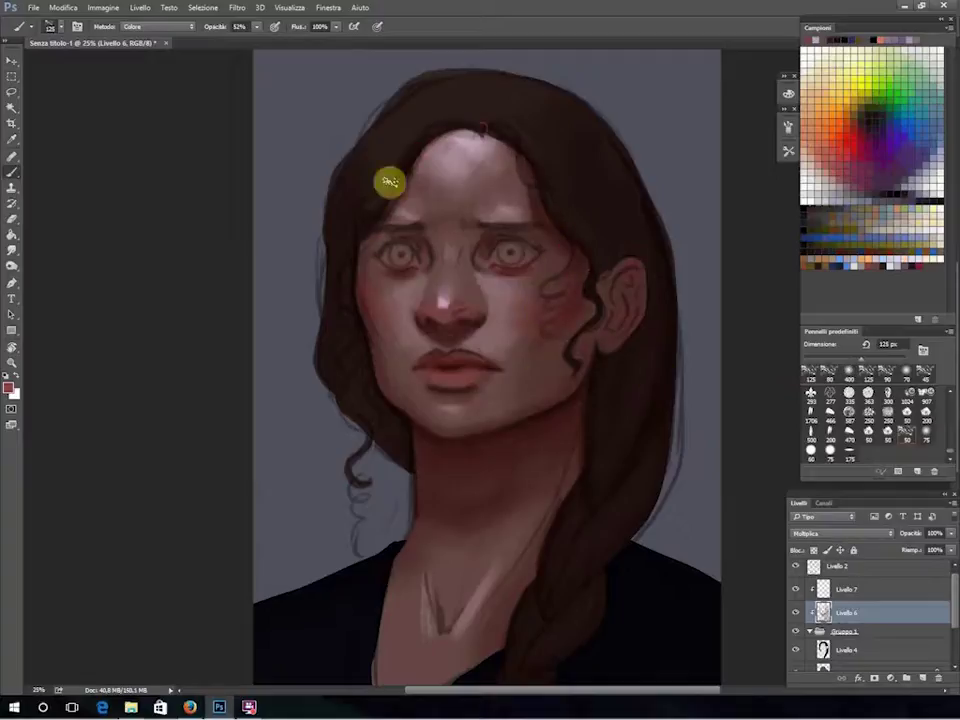
Darken the shading over the clothing and move Livello 2 beneath Livello 7.
left_click(523, 252, "ctrl")
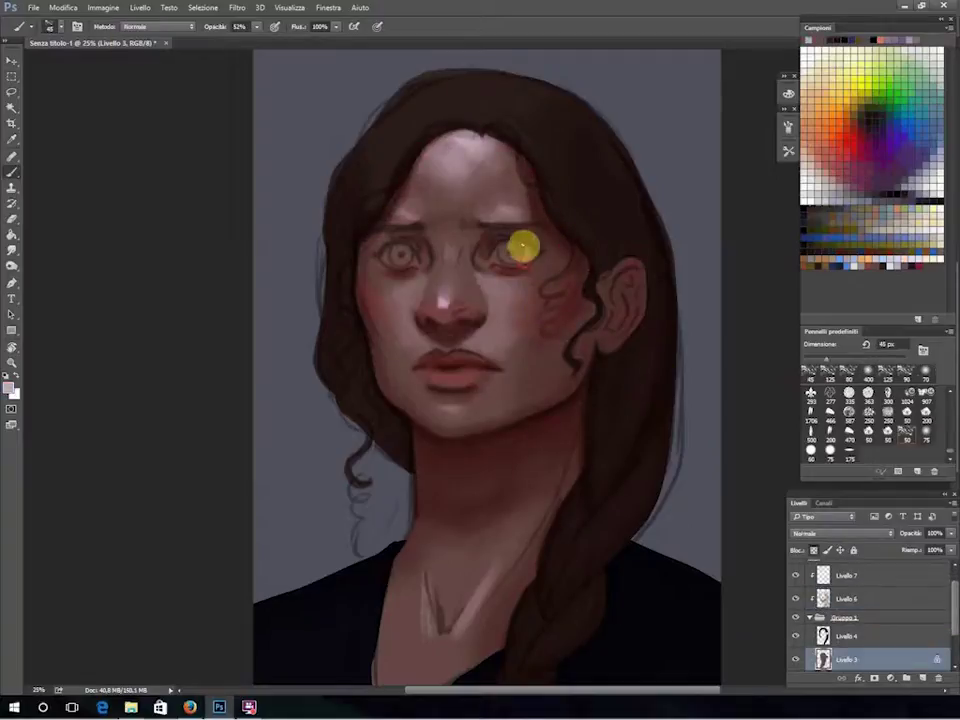
key("d")
key("bracketright")
key("bracketright")
key("bracketright")
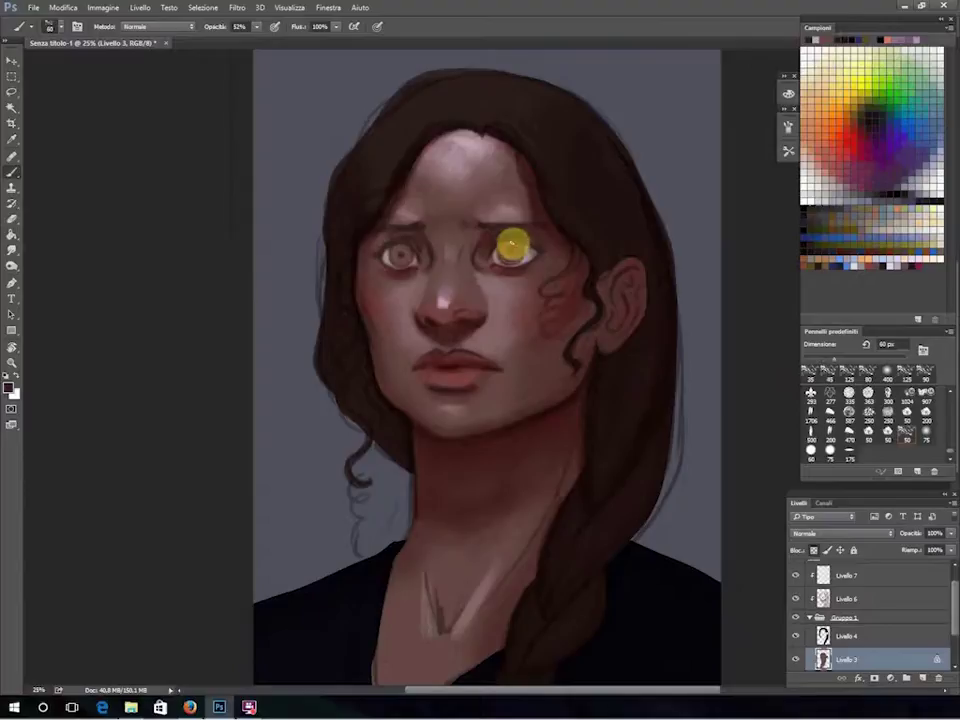
left_click(525, 225, "ctrl")
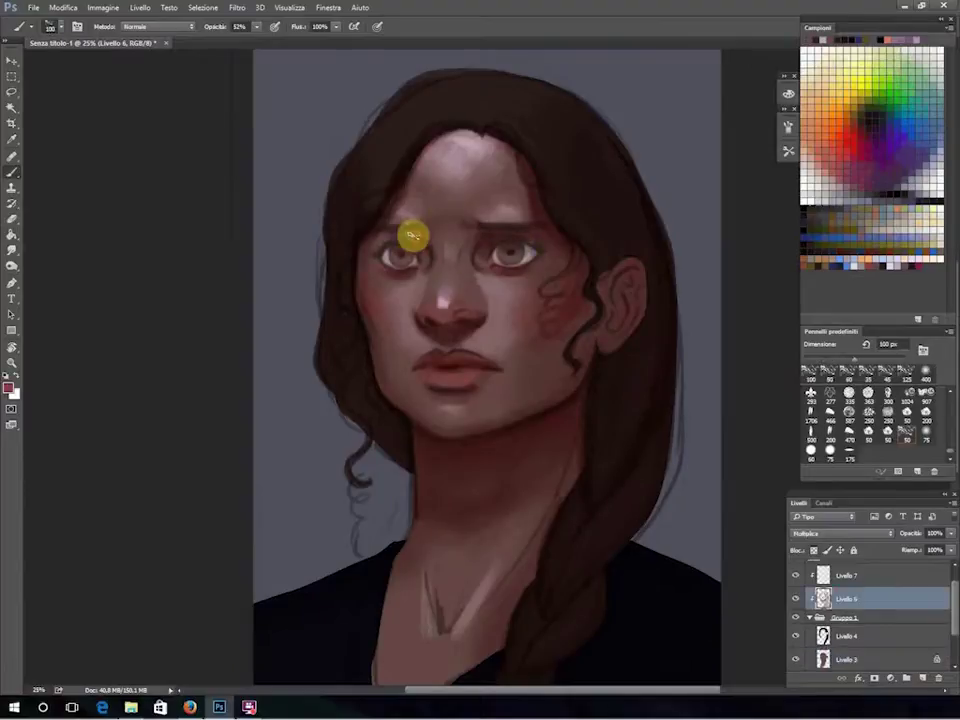
key("bracketright")
key("bracketright")
key("bracketright")
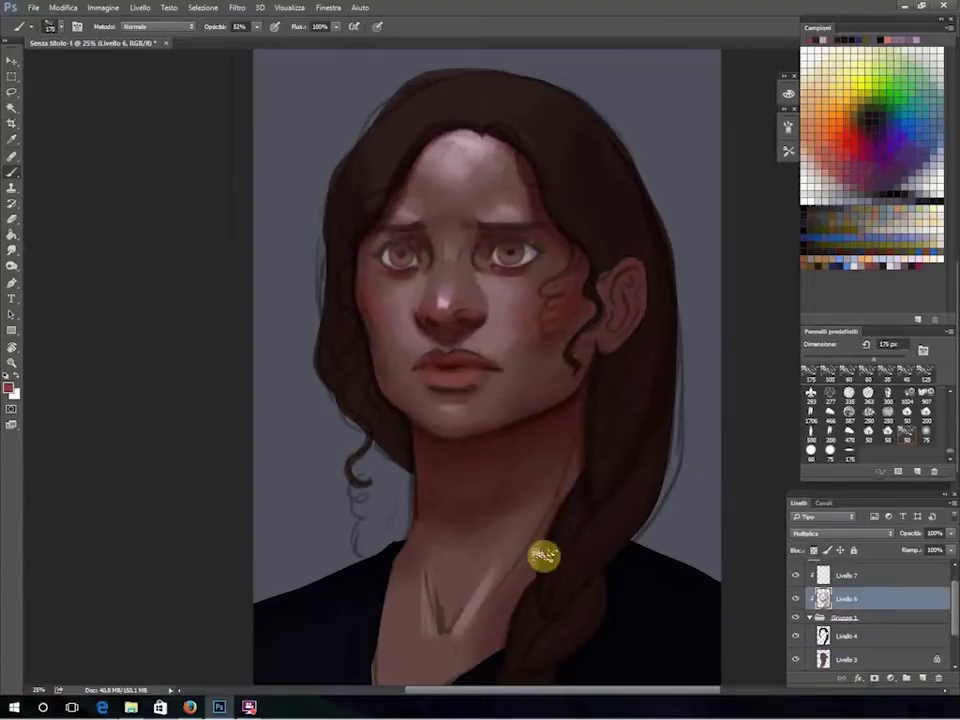
key("ctrl+minus")
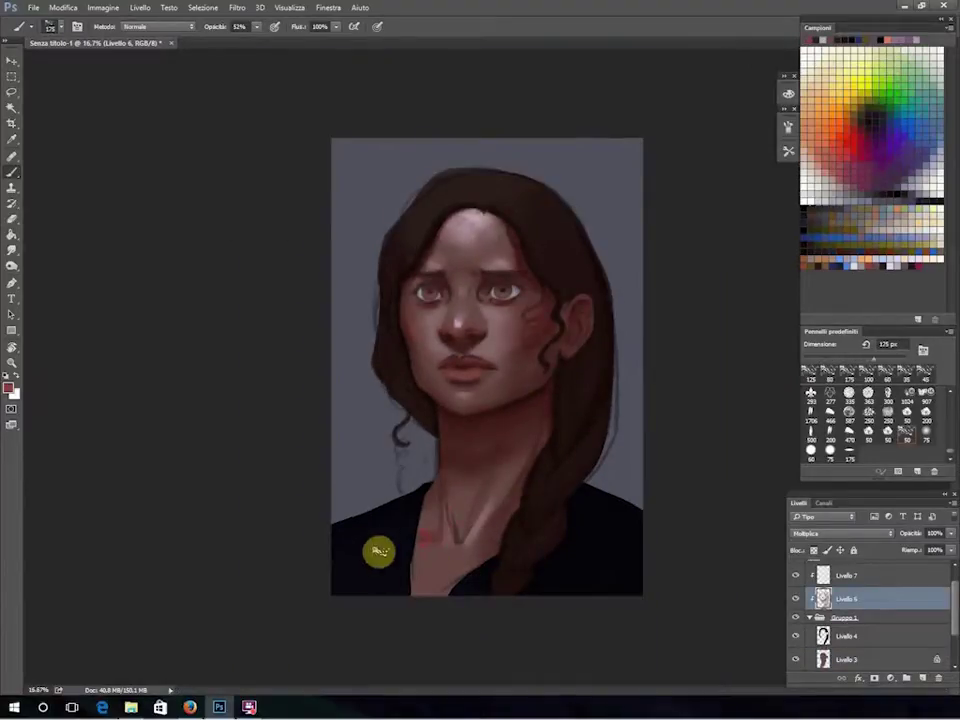
left_click_drag(379, 551, 504, 570)
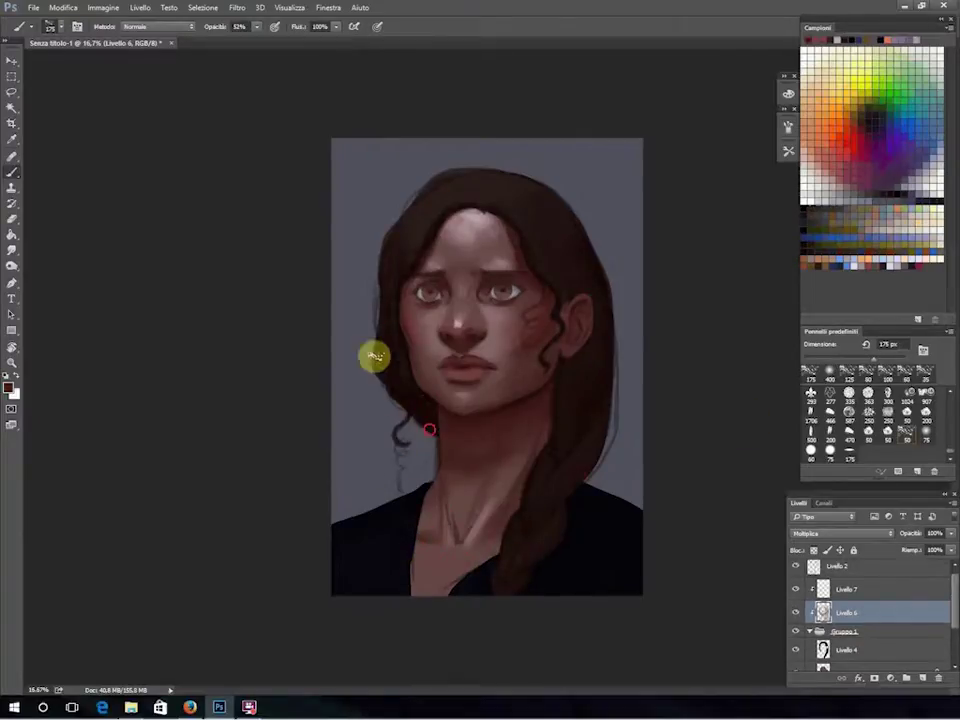
key("alt+bracketright")
key("ctrl+plus")
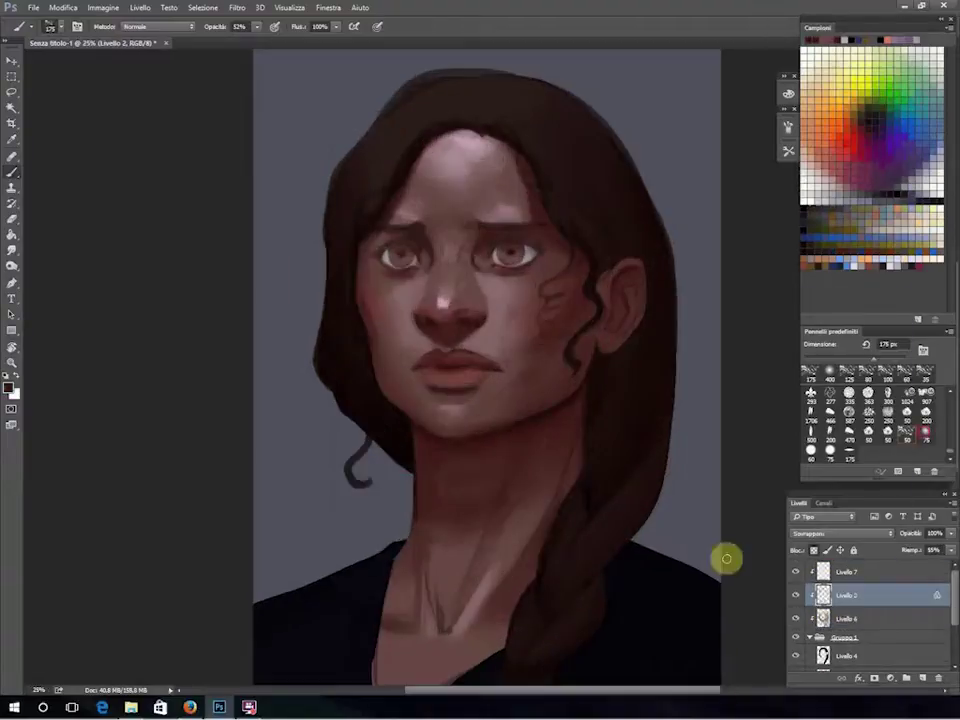
Set the brush to 800 px and zoom in until the face fills the view.
key("bracketright")
key("bracketright")
key("bracketright")
key("ctrl+minus")
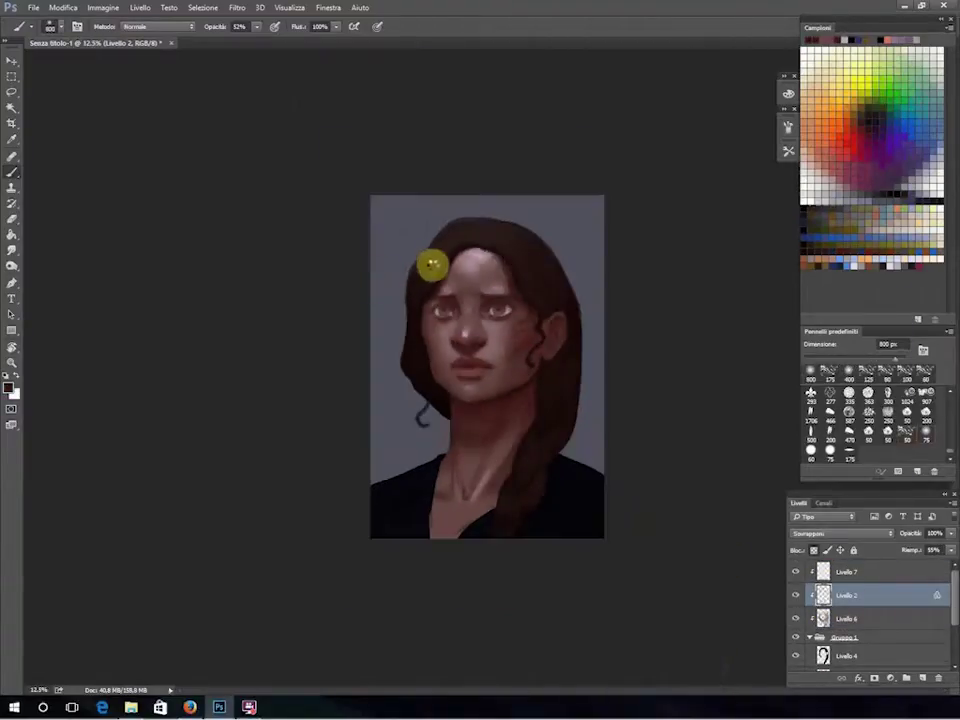
key("e")
key("ctrl+plus")
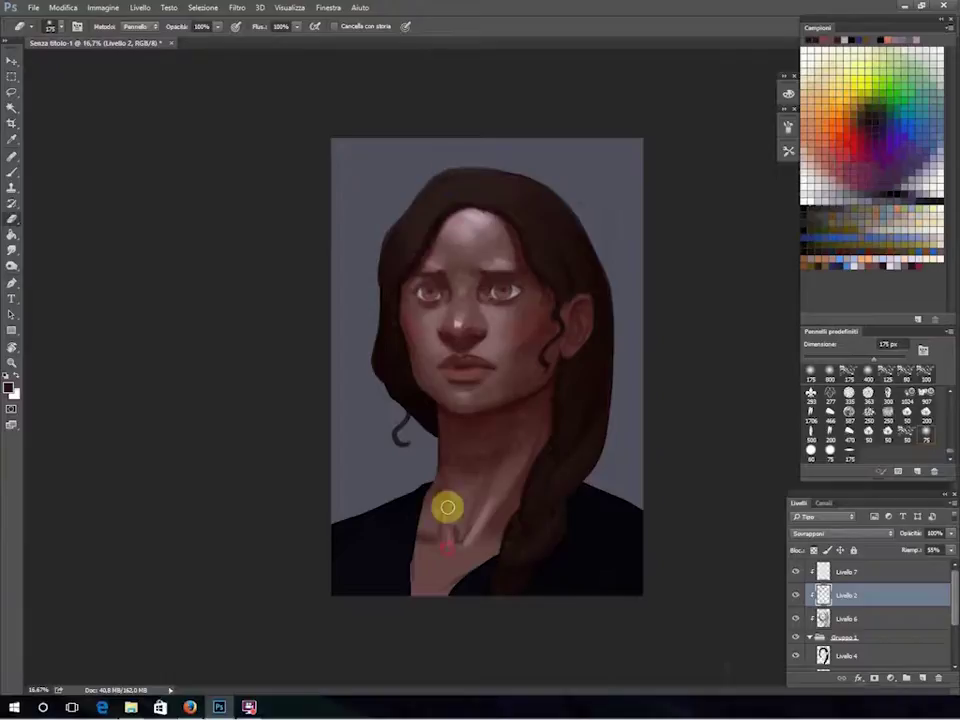
key("ctrl+plus")
key("ctrl+plus")
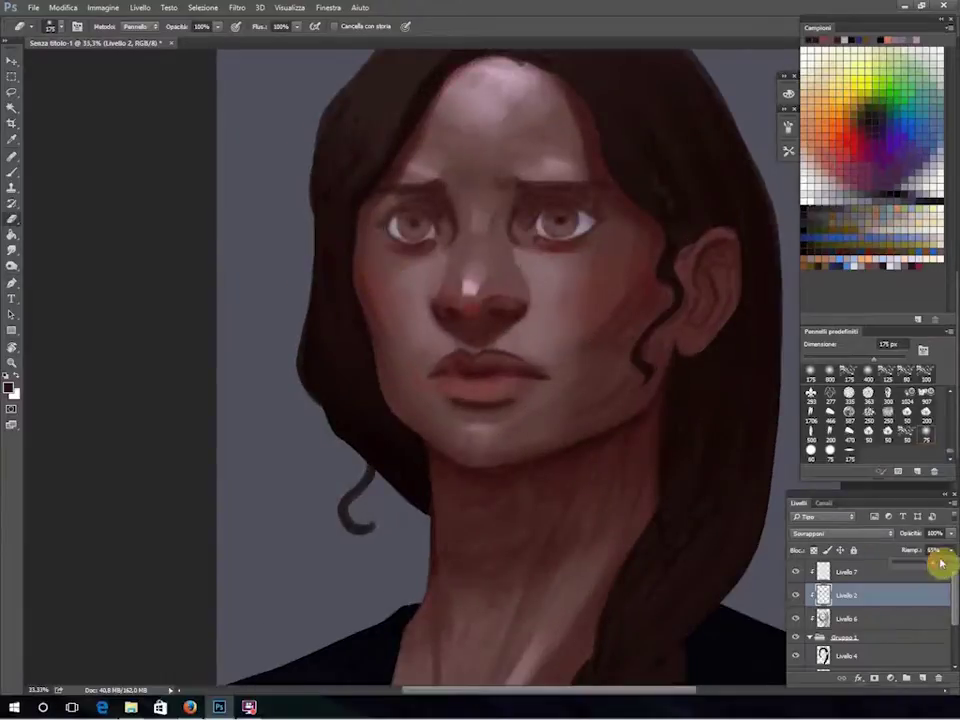
key("b")
Lock Livello 2's transparent pixels, create a new Livello 8 layer and use a 60 px brush.
left_click(813, 550)
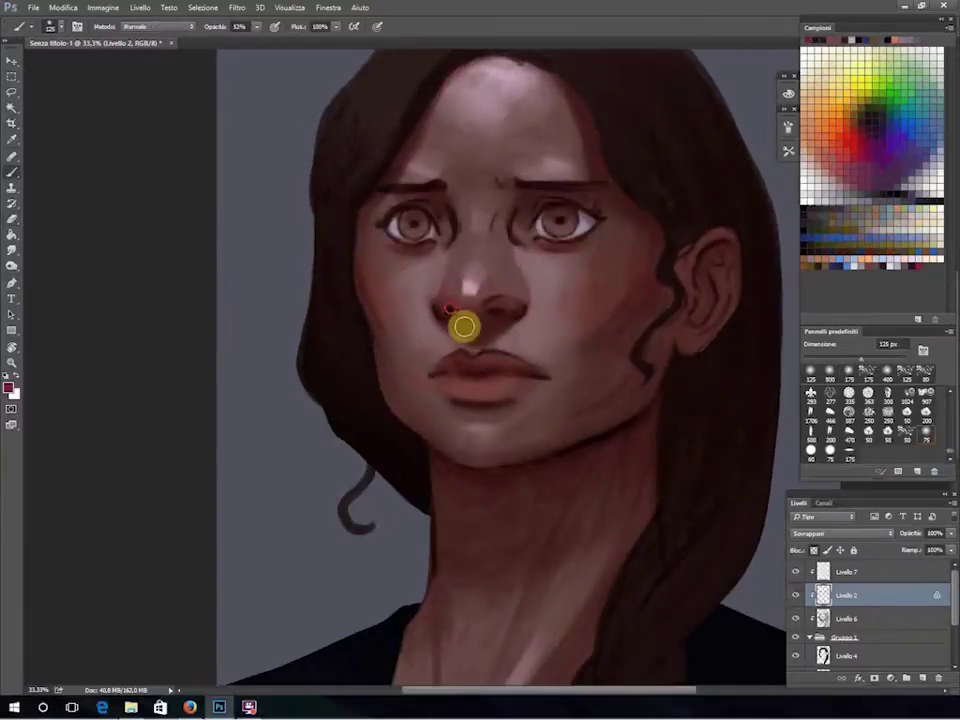
key("e")
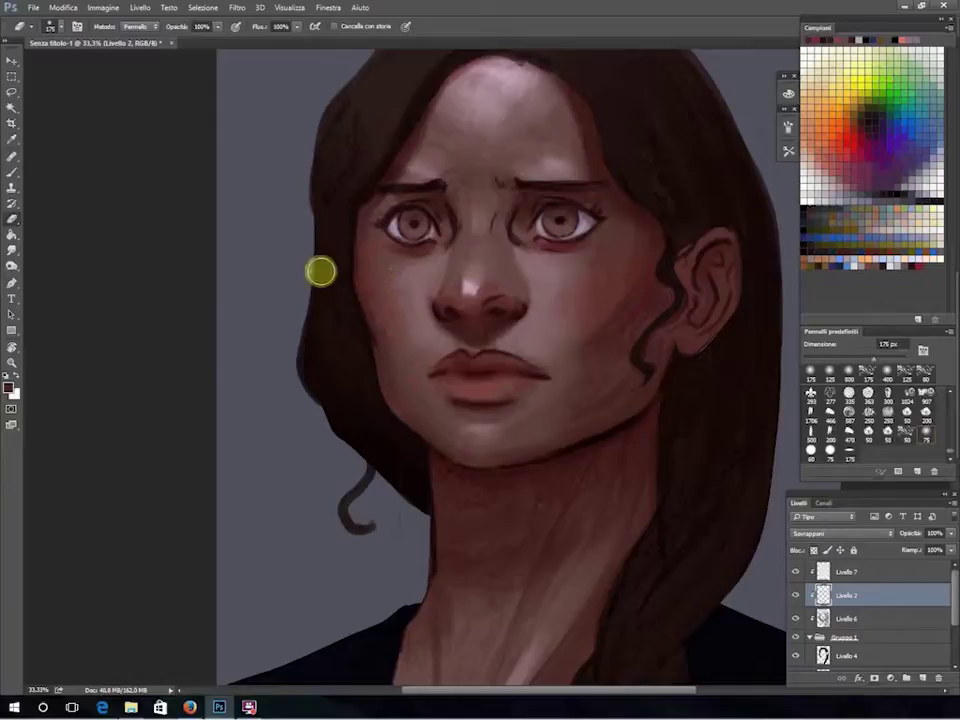
key("ctrl+minus")
key("ctrl+plus")
key("ctrl+shift+alt+n")
key("b")
left_click(810, 450)
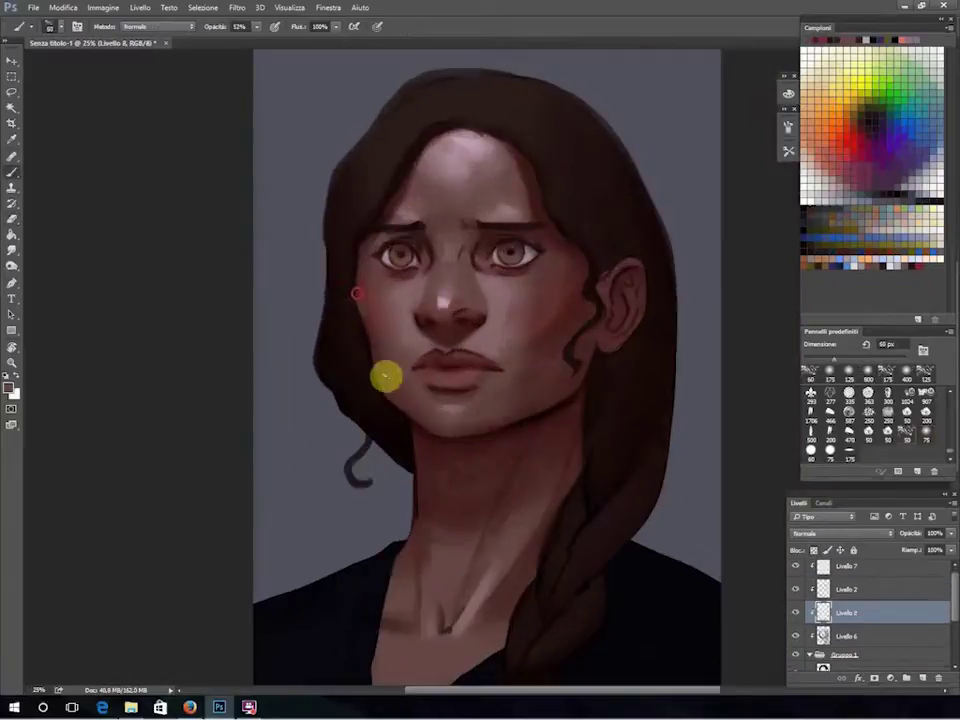
Paint lighter strands along the left side of the curly hair.
left_click_drag(332, 283, 366, 415)
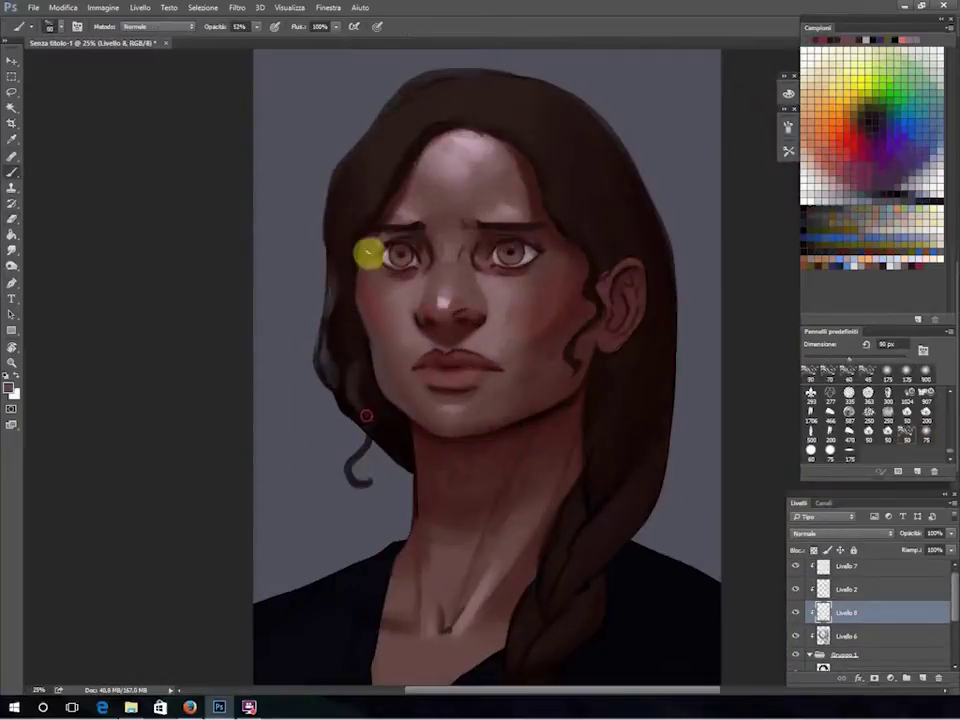
key("bracketleft")
key("bracketleft")
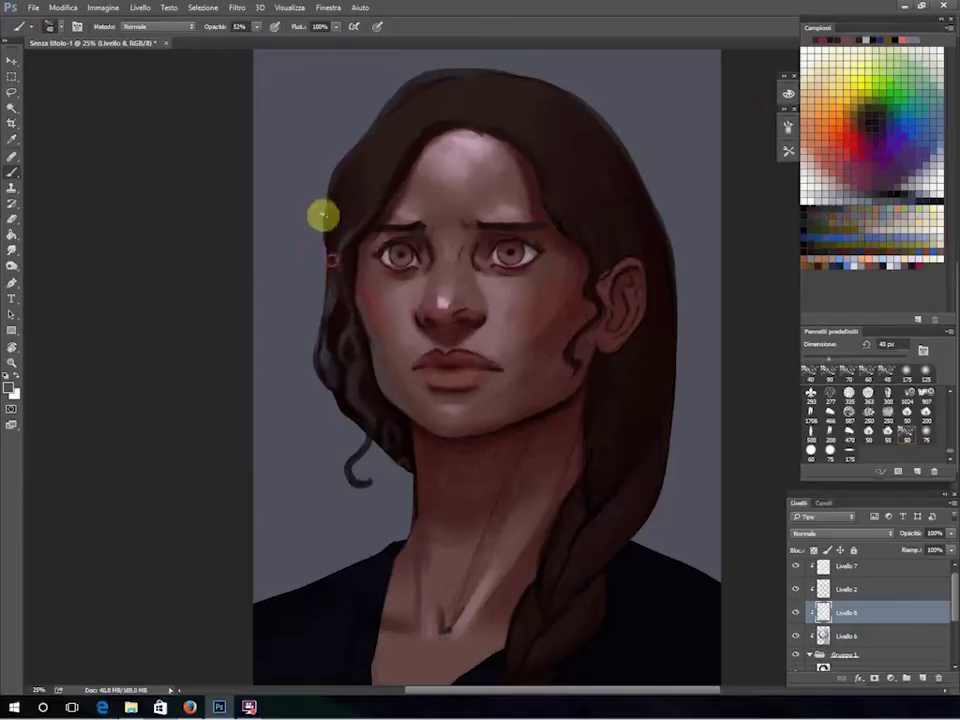
key("bracketright")
left_click_drag(437, 341, 456, 246)
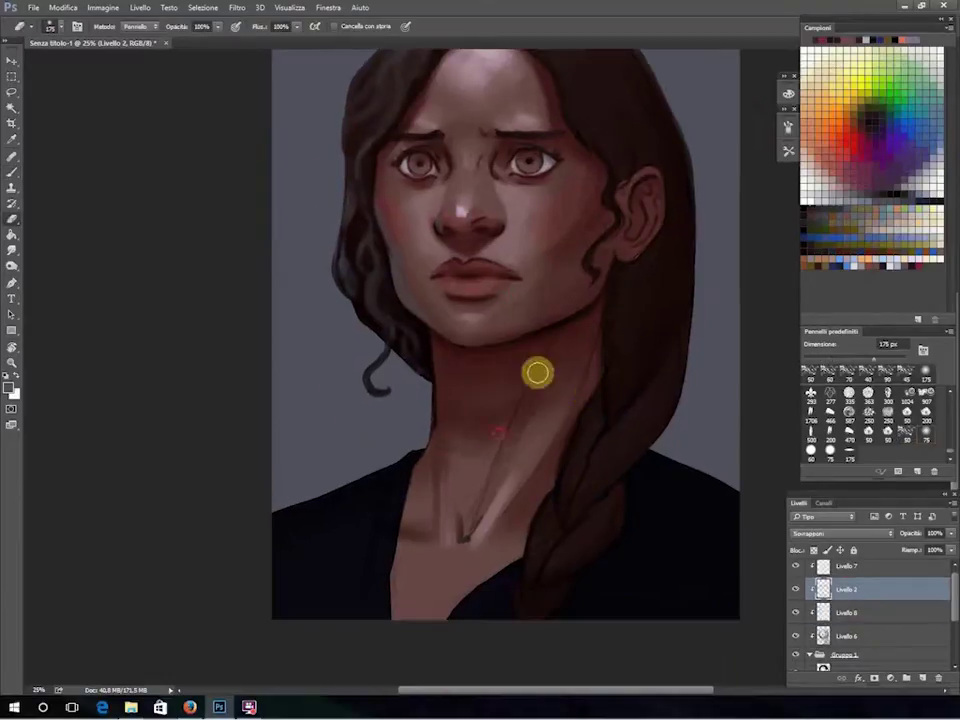
left_click(850, 653)
Move through the Livello 4 and Livello 5 layers, then return to painting on Livello 8.
key("o")
left_click(870, 637)
key("b")
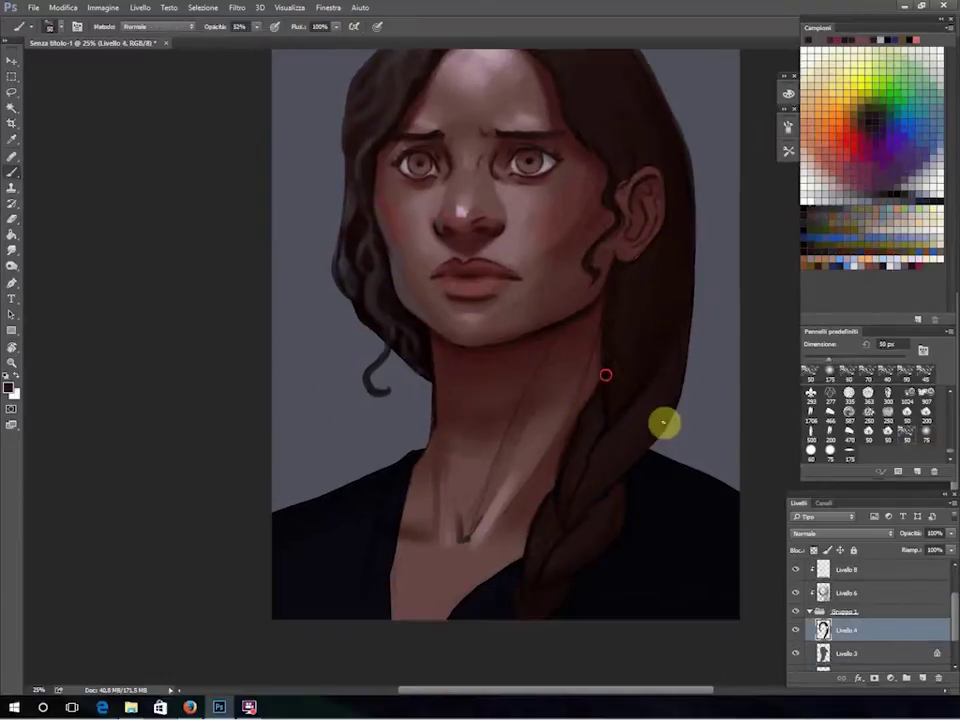
left_click(868, 648)
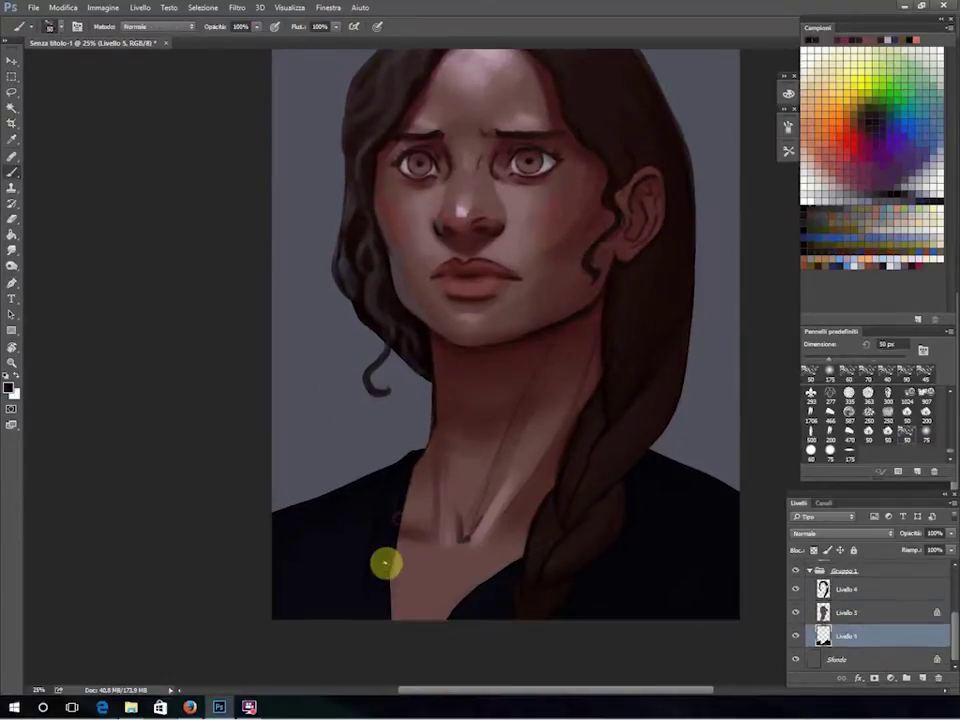
key("e")
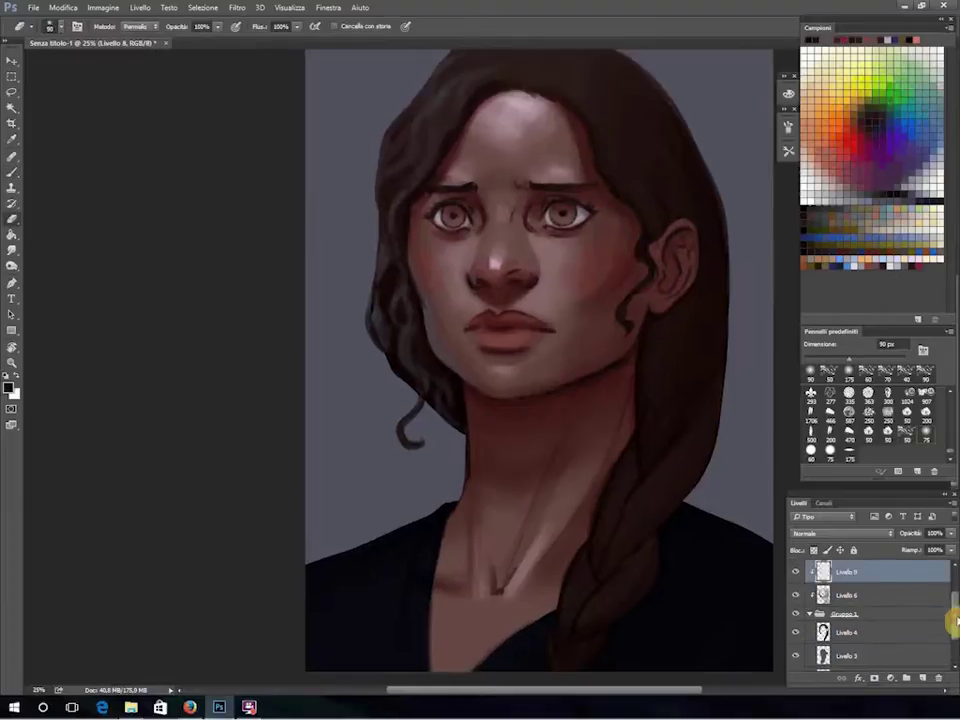
left_click(402, 232)
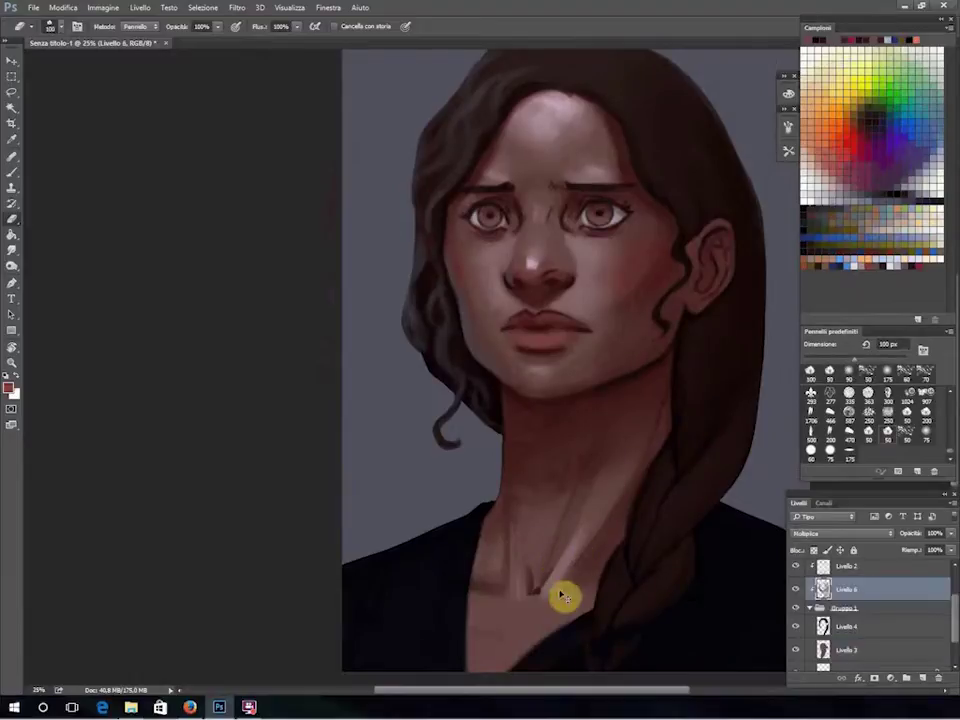
key("b")
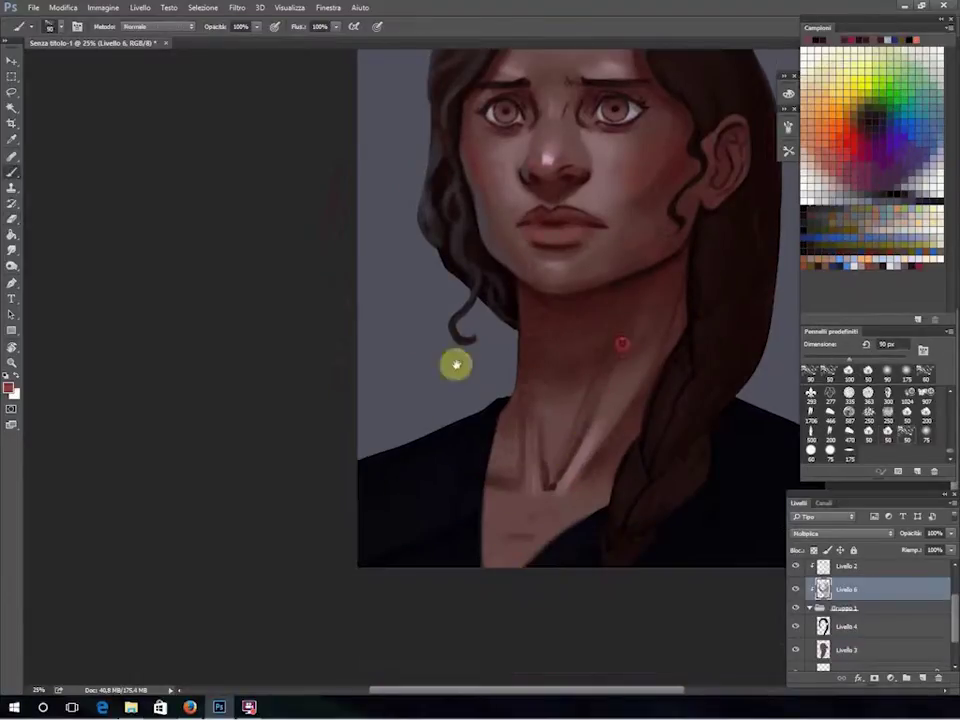
Pick a darker brown with a 45 px brush and touch up the braid and head top.
left_click_drag(455, 365, 427, 503)
left_click(916, 262)
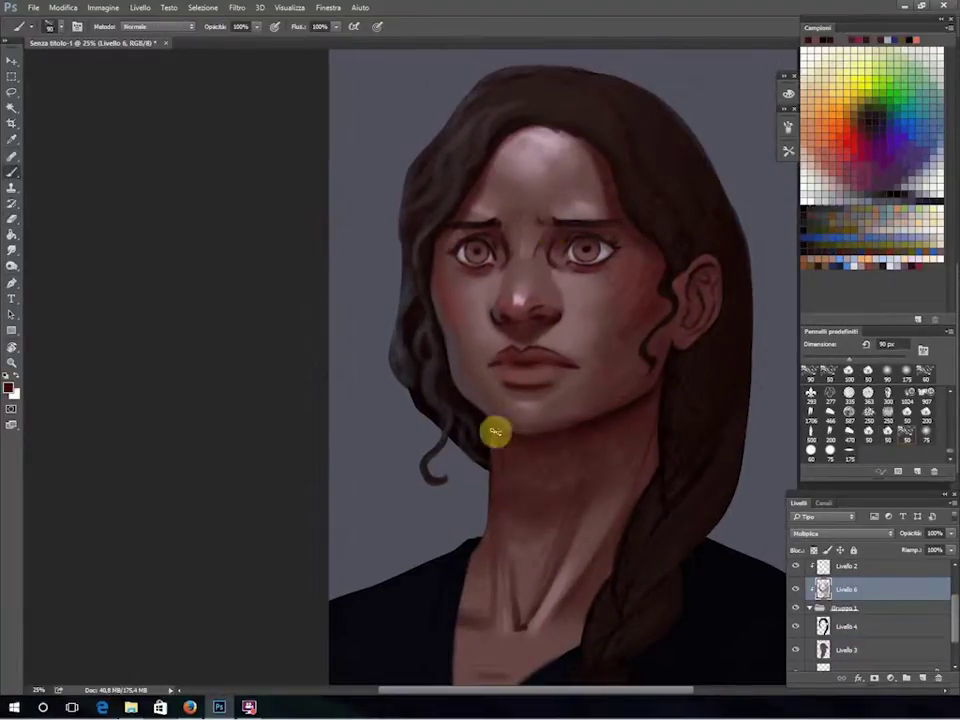
left_click_drag(469, 337, 436, 327)
key("bracketleft")
key("bracketleft")
key("bracketleft")
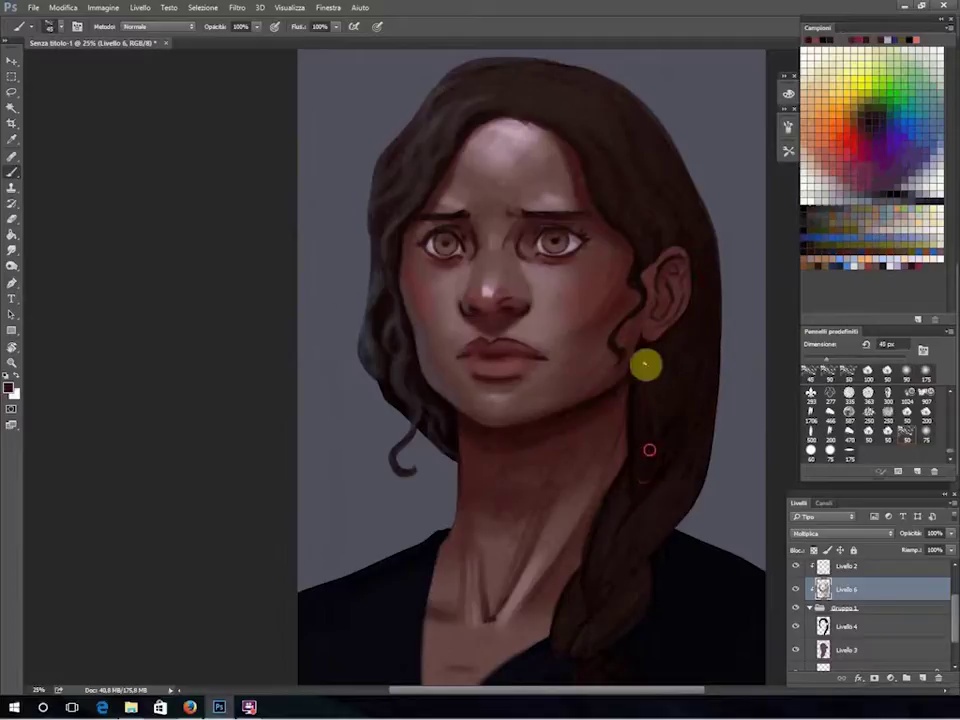
left_click_drag(616, 490, 649, 510)
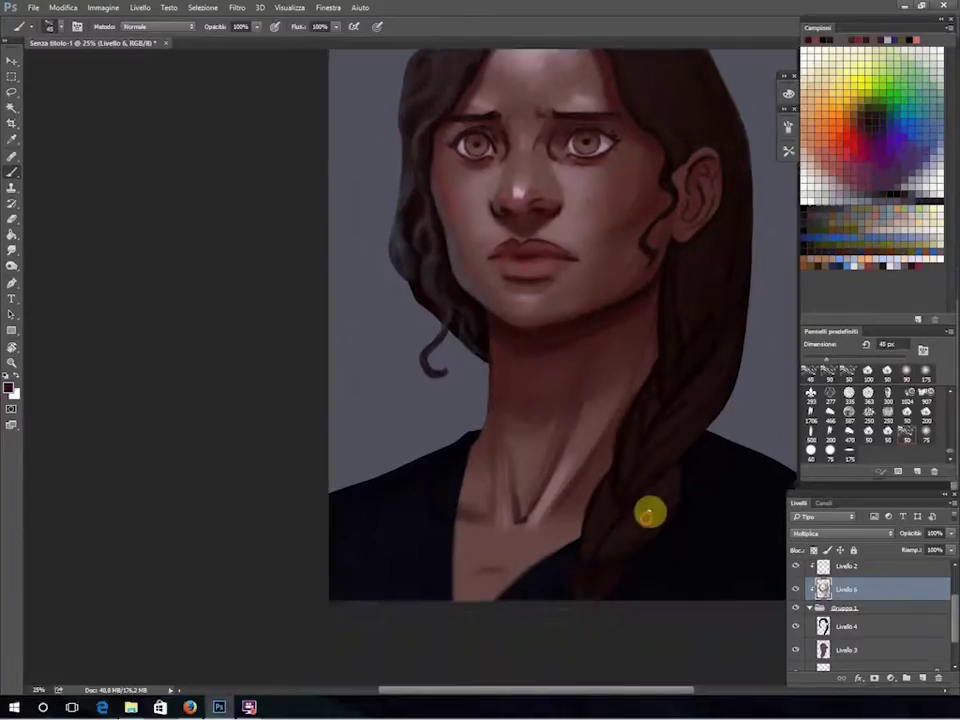
left_click_drag(566, 159, 566, 252)
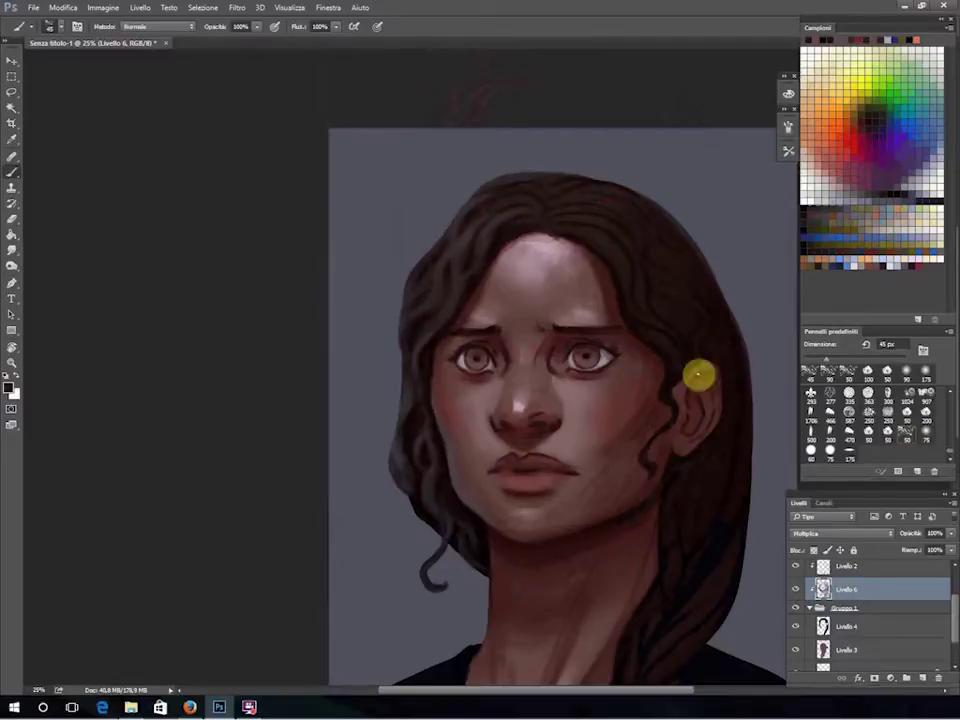
Paint a lighter, sharper reddish skin-tone edge on the ear.
left_click(707, 392, "alt")
left_click_drag(731, 461, 728, 374)
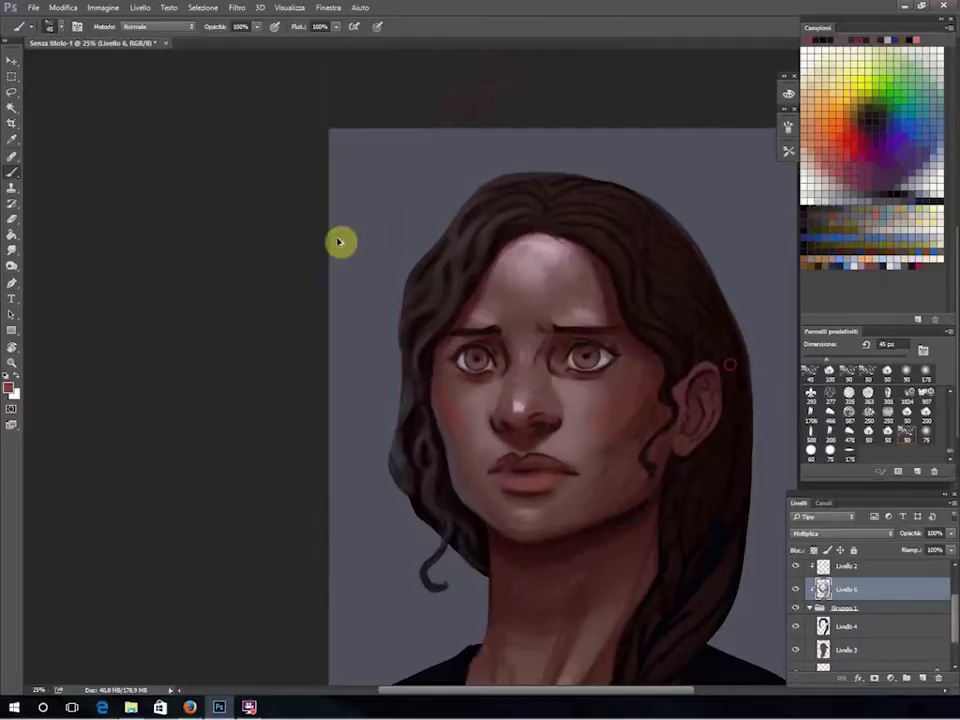
left_click_drag(339, 242, 349, 250)
Make Livello 2 the active layer and recentre the view on the face.
left_click(846, 571)
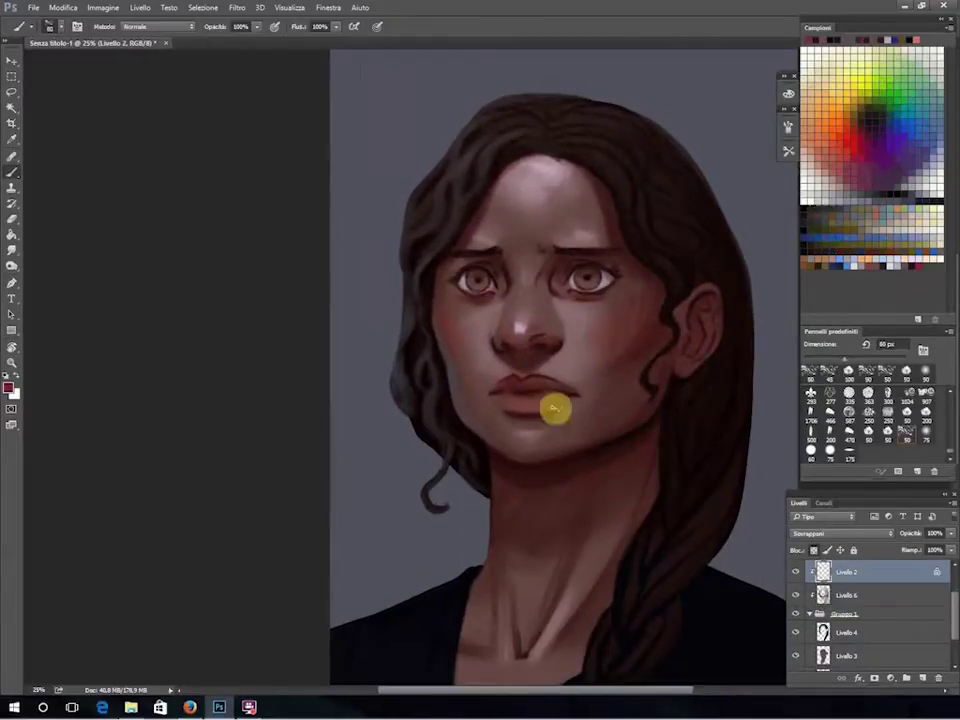
scroll(555, 408, "down", 2)
key("e")
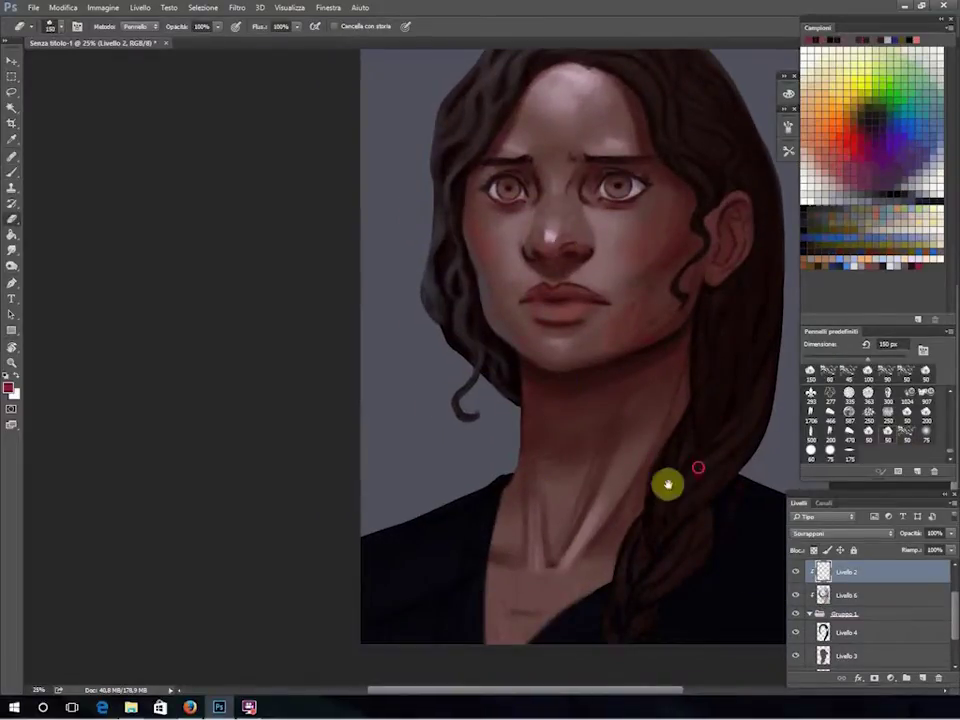
scroll(669, 484, "down", 1)
scroll(688, 549, "right", 3)
scroll(489, 514, "left", 3)
scroll(557, 274, "up", 3)
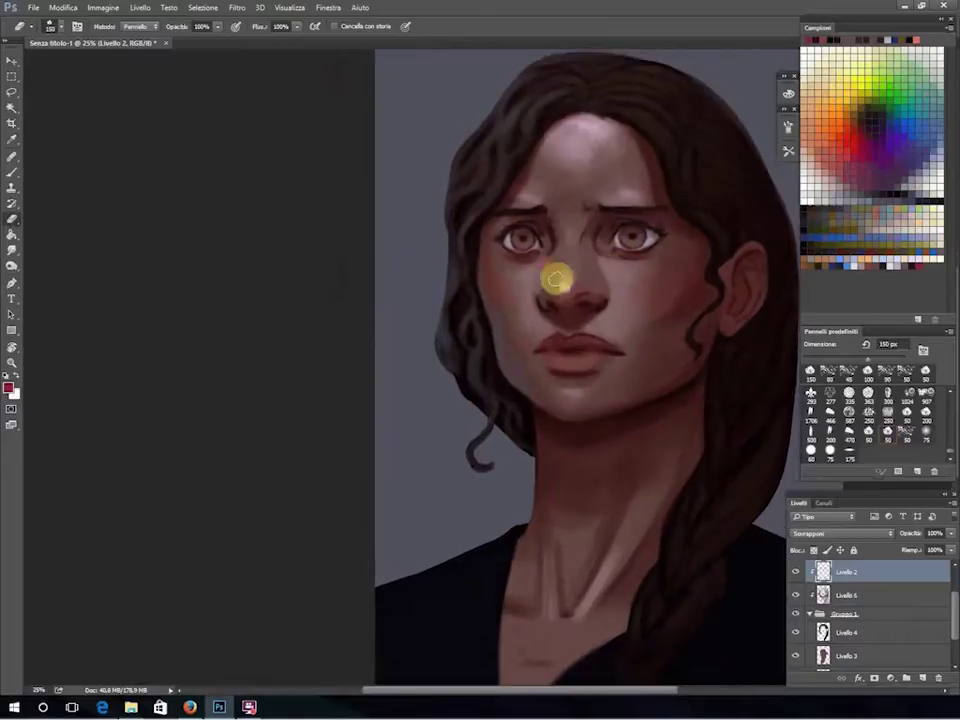
left_click_drag(603, 541, 643, 457)
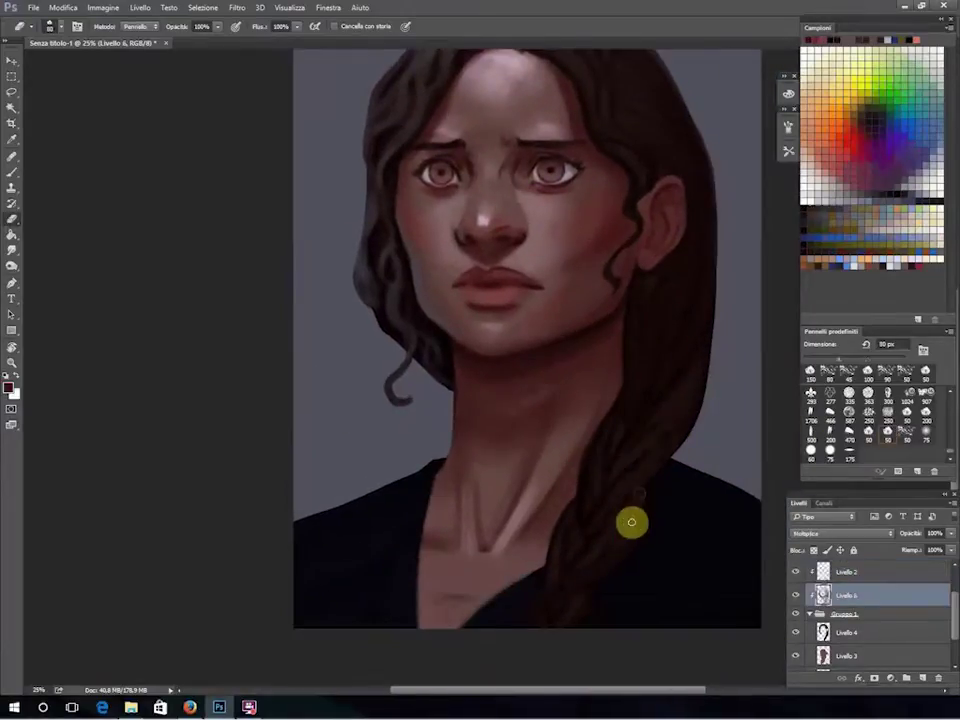
Sample the ear's reddish tone with the Eyedropper, then pick a new paint colour.
key("b")
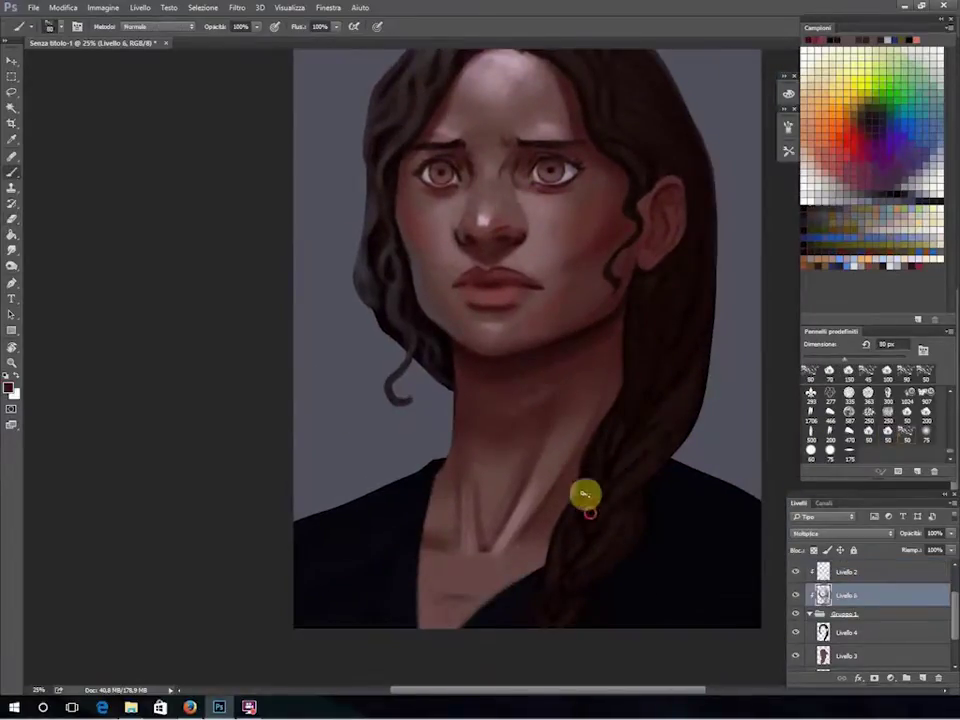
scroll(585, 493, "up", 3)
scroll(574, 587, "down", 2)
scroll(744, 446, "up", 3)
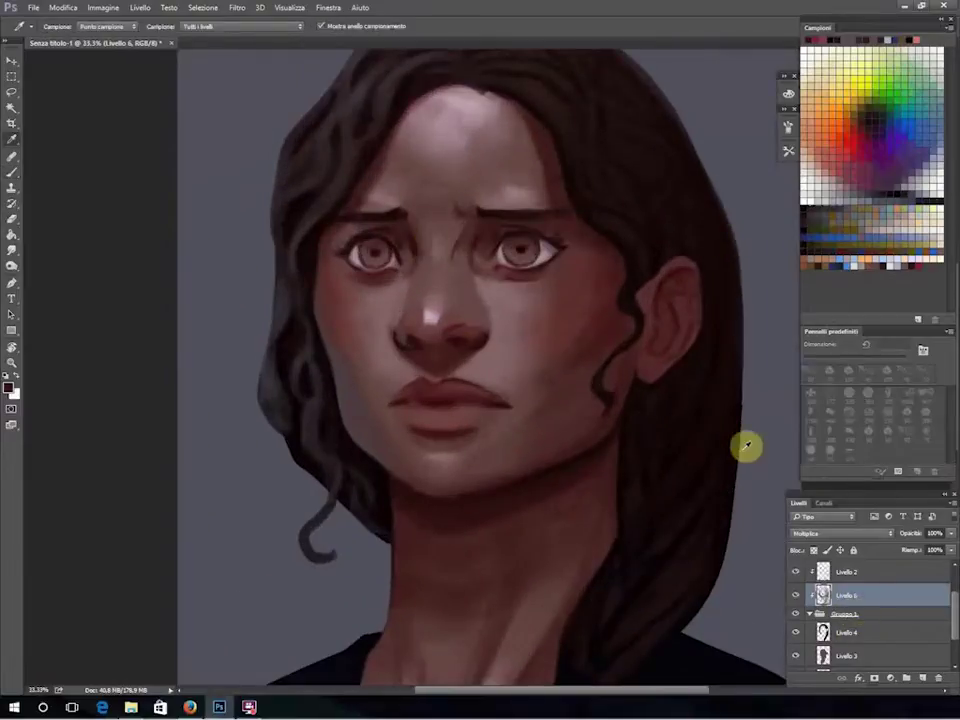
left_click(658, 330, "alt")
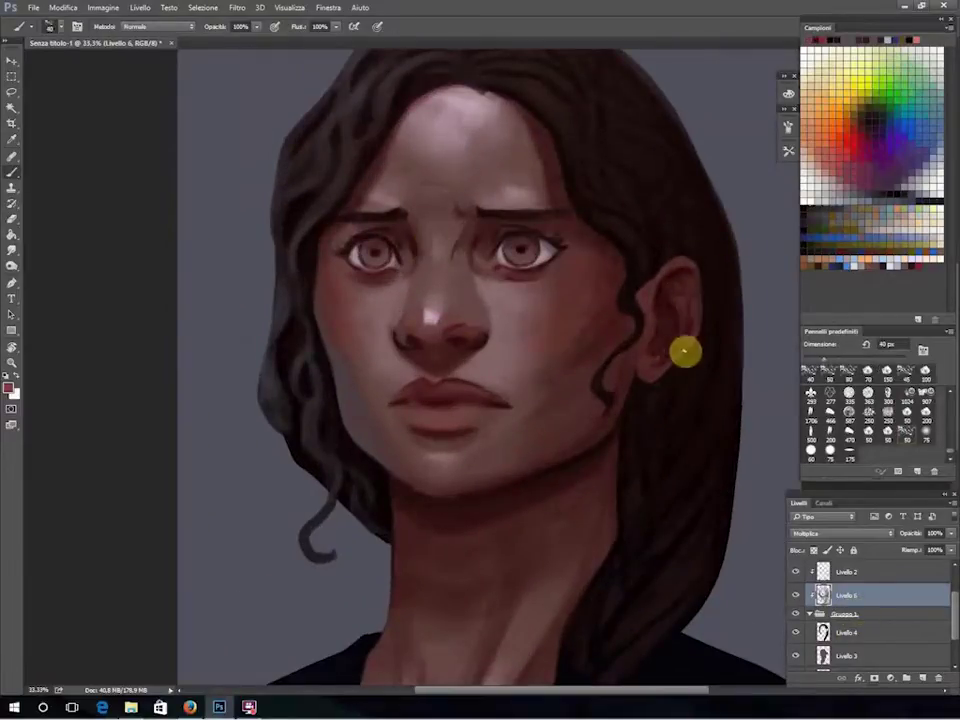
key("e")
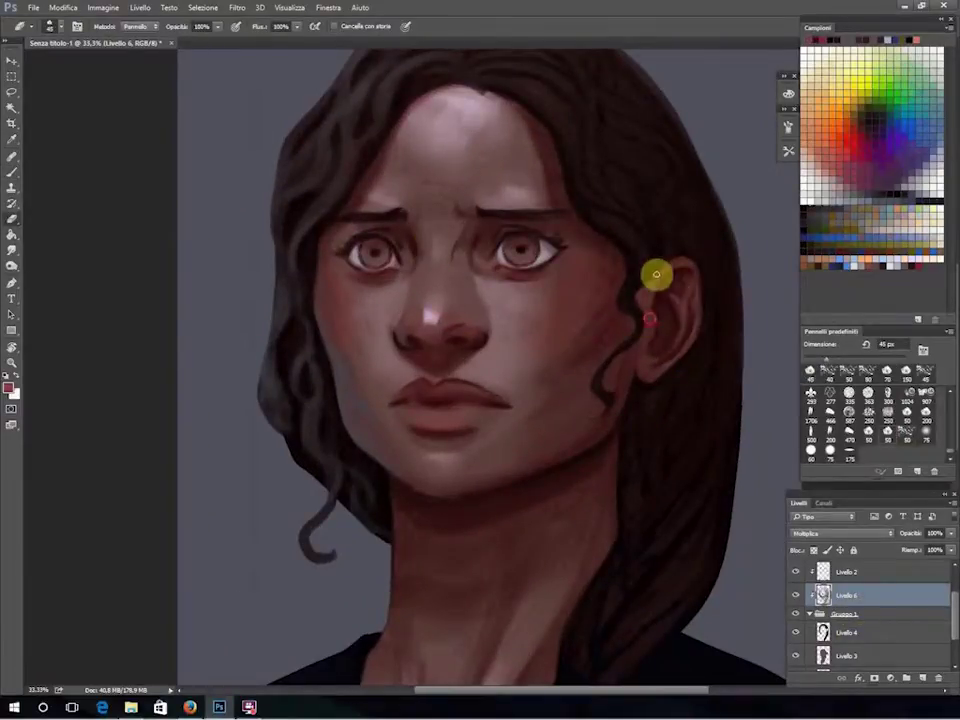
scroll(528, 336, "down", 2)
scroll(484, 274, "up", 2)
left_click(820, 231)
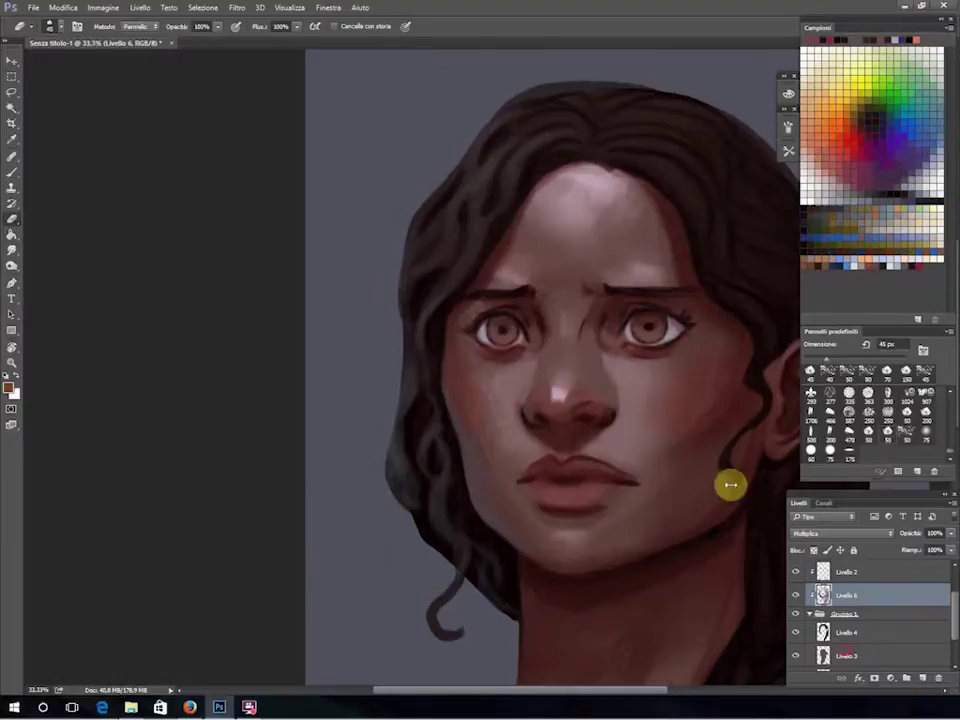
Brush light paint and small red strokes under both eyes with 35 px and 20 px brushes.
key("b")
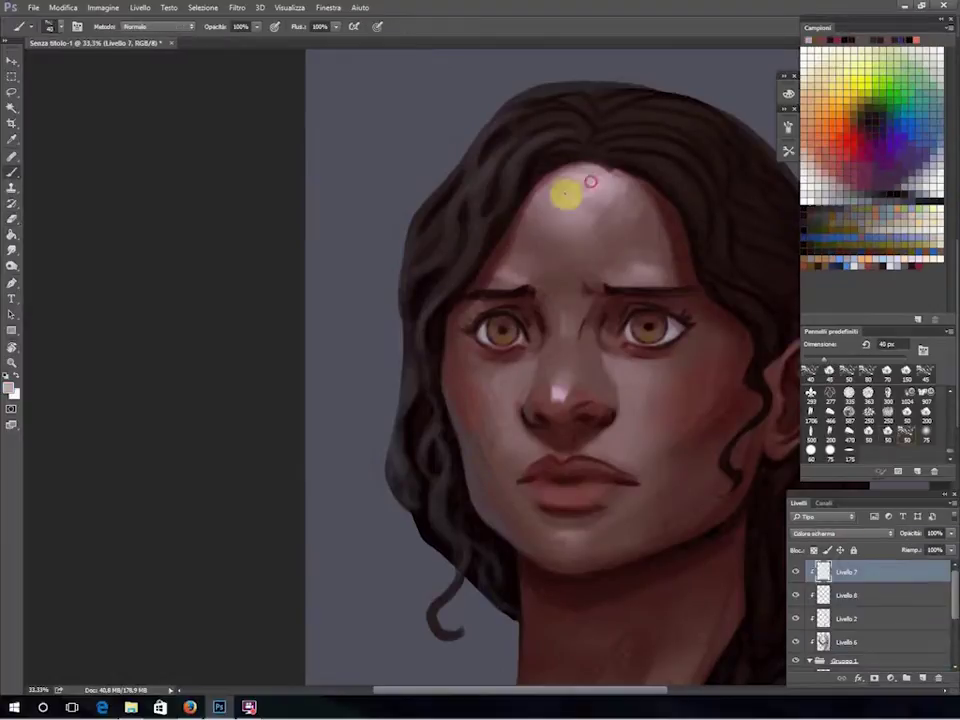
key("bracketleft")
mouse_move(636, 364)
left_mouse_down()
mouse_move(638, 377)
mouse_move(638, 349)
left_mouse_up()
key("bracketleft")
left_click_drag(511, 350, 522, 354)
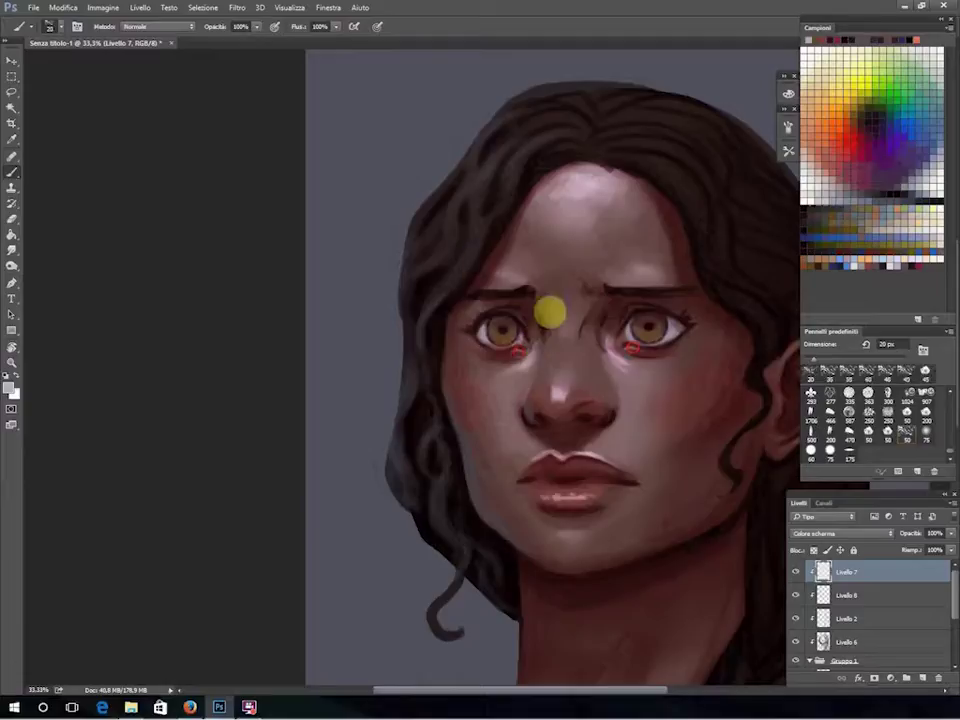
Set the eraser to 30 px and move between the Livello 2 and Livello 6 layers.
key("e")
key("alt+bracketleft")
key("alt+bracketleft")
key("alt+bracketleft")
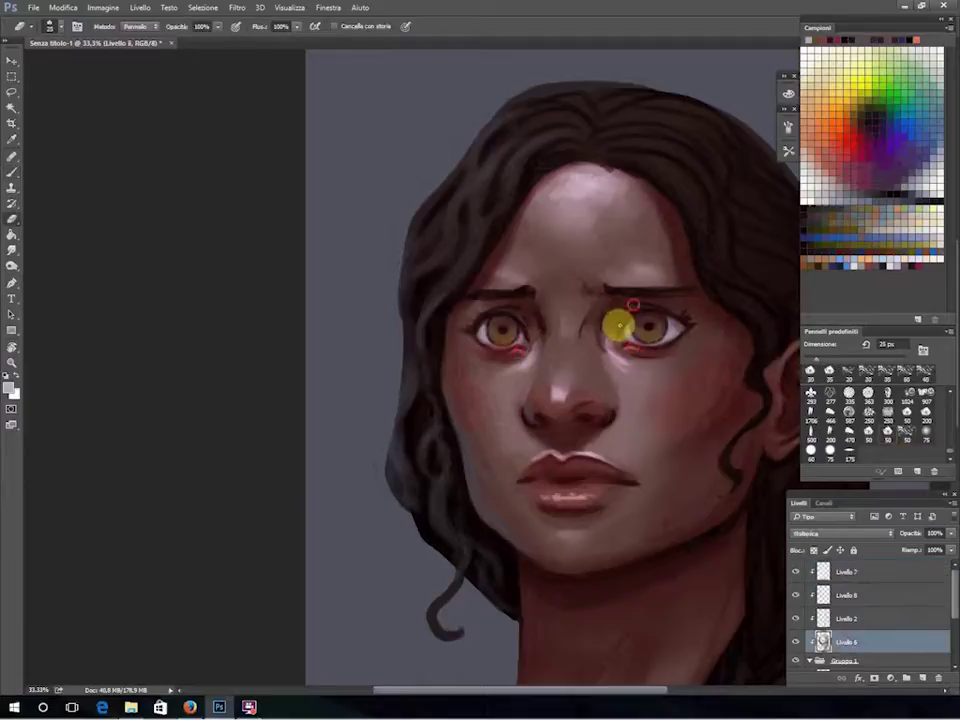
key("alt+bracketright")
key("bracketright")
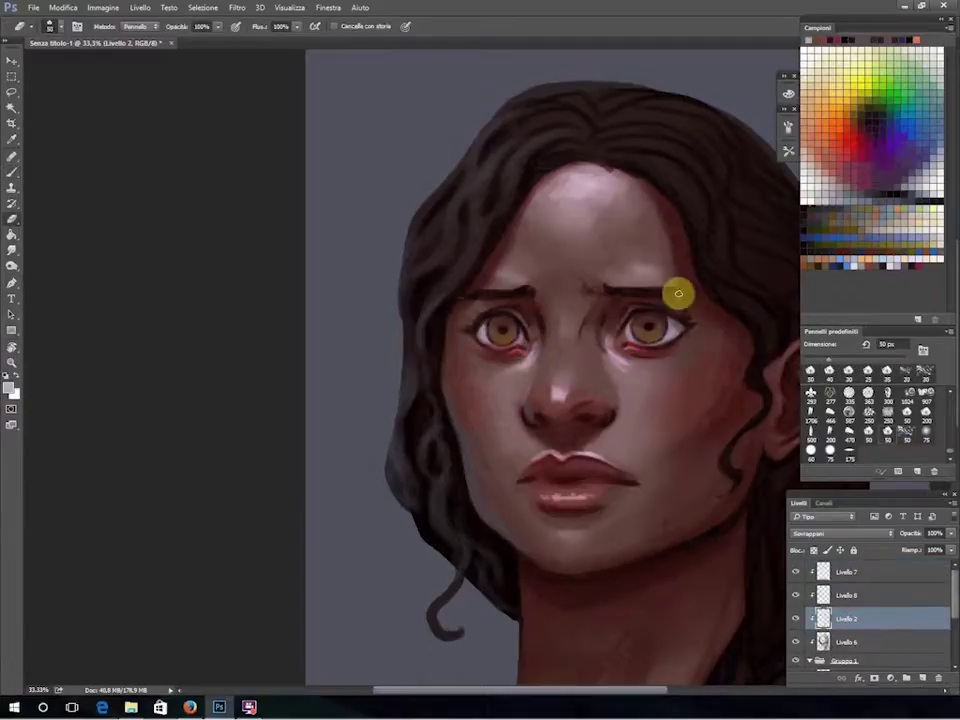
left_click_drag(604, 340, 561, 317)
key("b")
key("alt+bracketleft")
left_click(600, 439, "alt")
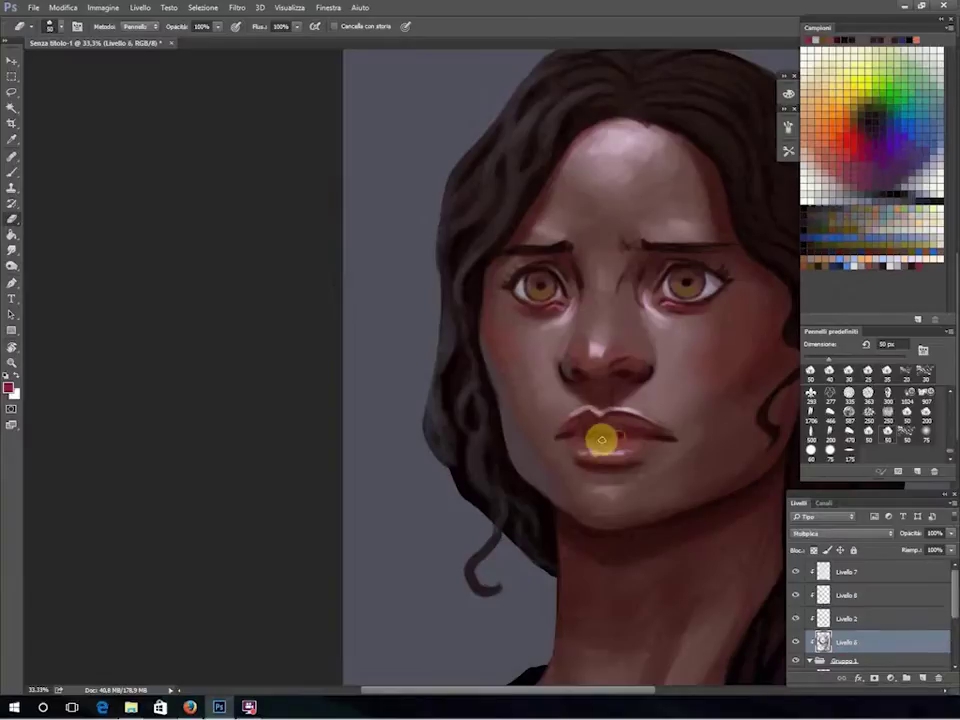
Enlarge the brush to 45 px, zoom out to 25% and show the colour sliders.
key("bracketright")
key("ctrl+minus")
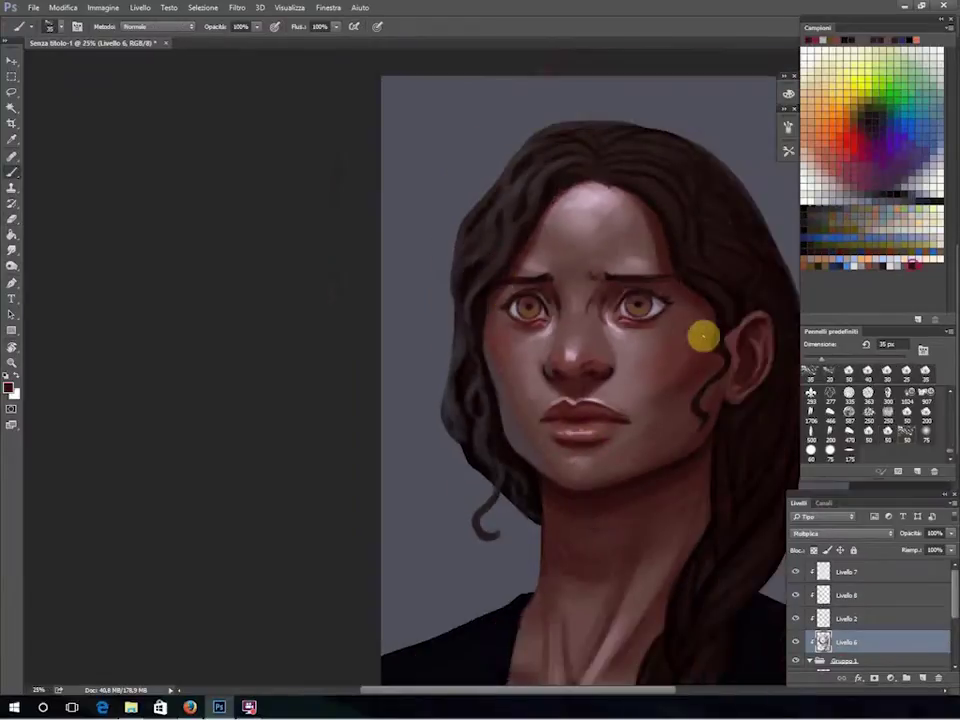
key("bracketright")
key("F6")
key("bracketright")
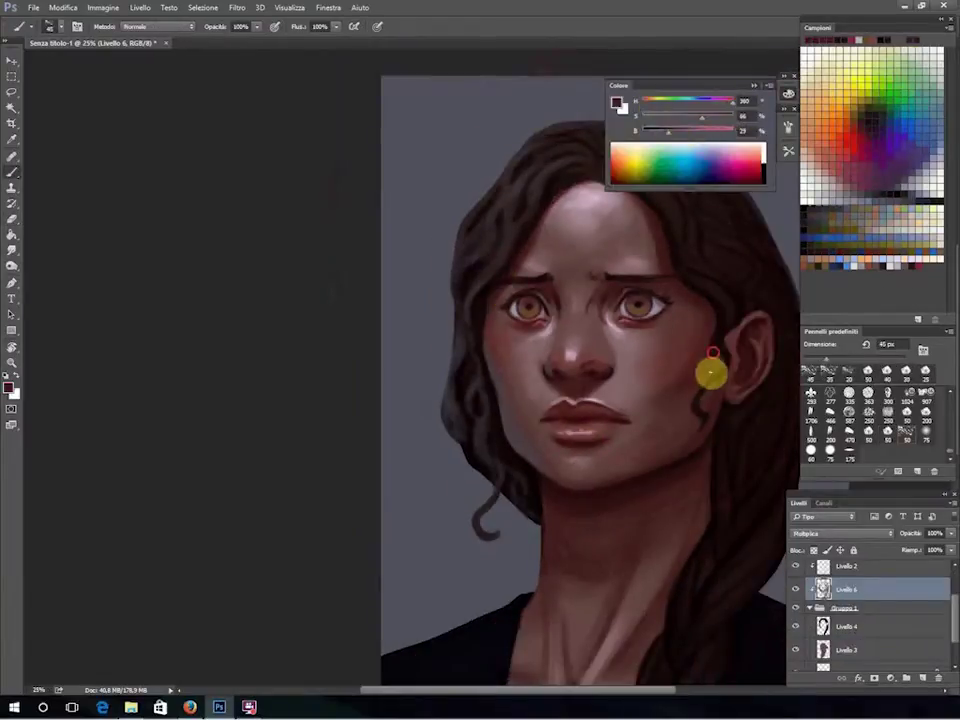
Erase hair edges near the ear on Livello 4, then save as crywoman.psd.
left_click(867, 641)
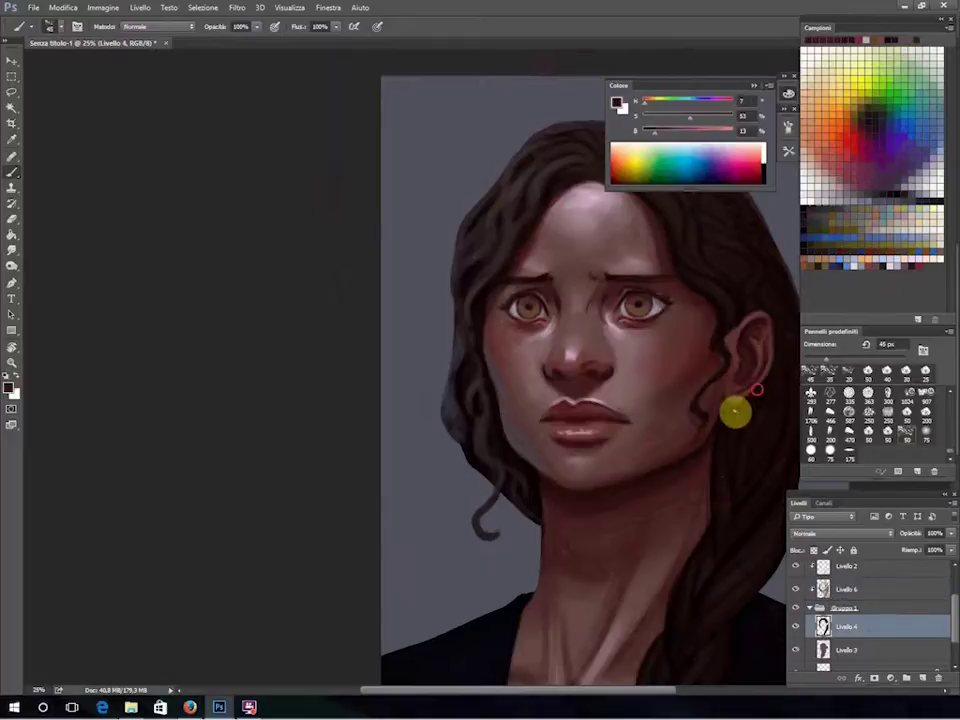
key("e")
key("bracketright")
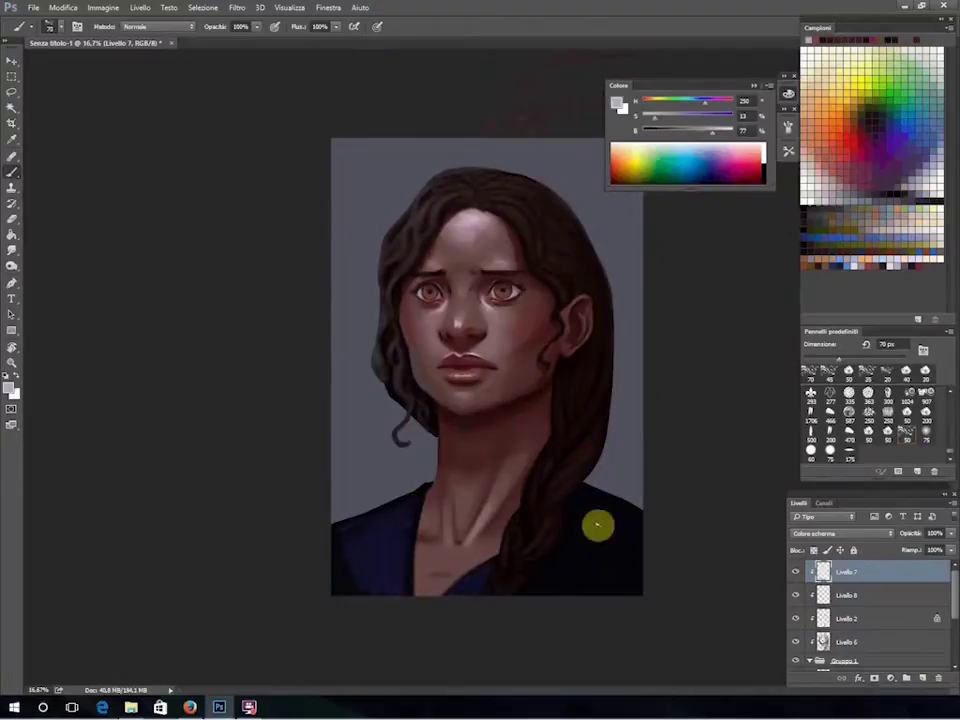
key("bracketright")
key("bracketright")
key("bracketright")
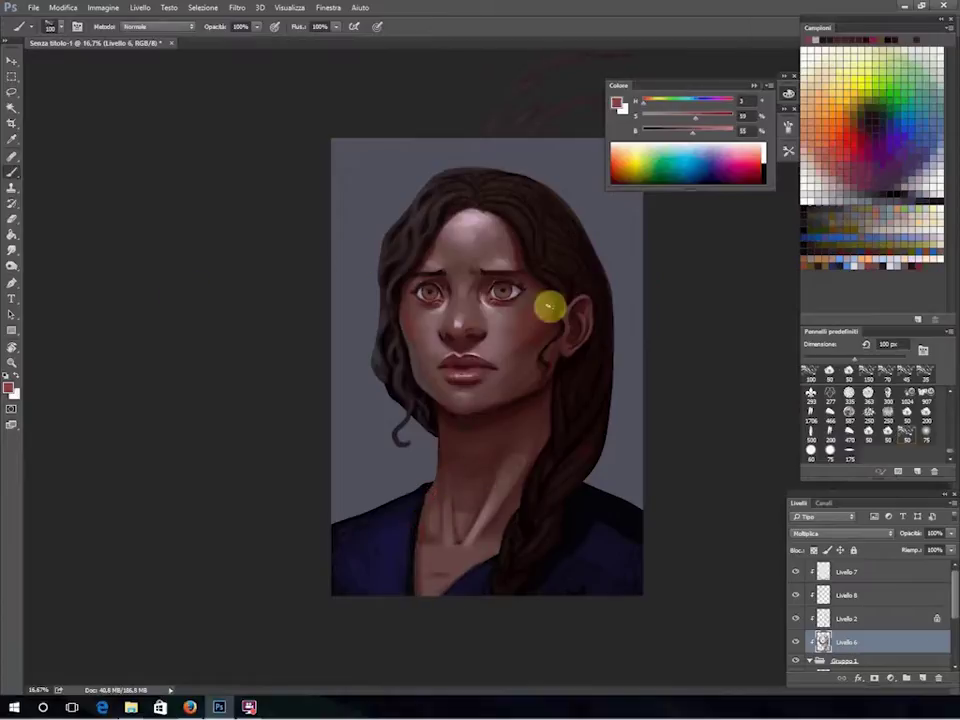
key("ctrl+shift+s")
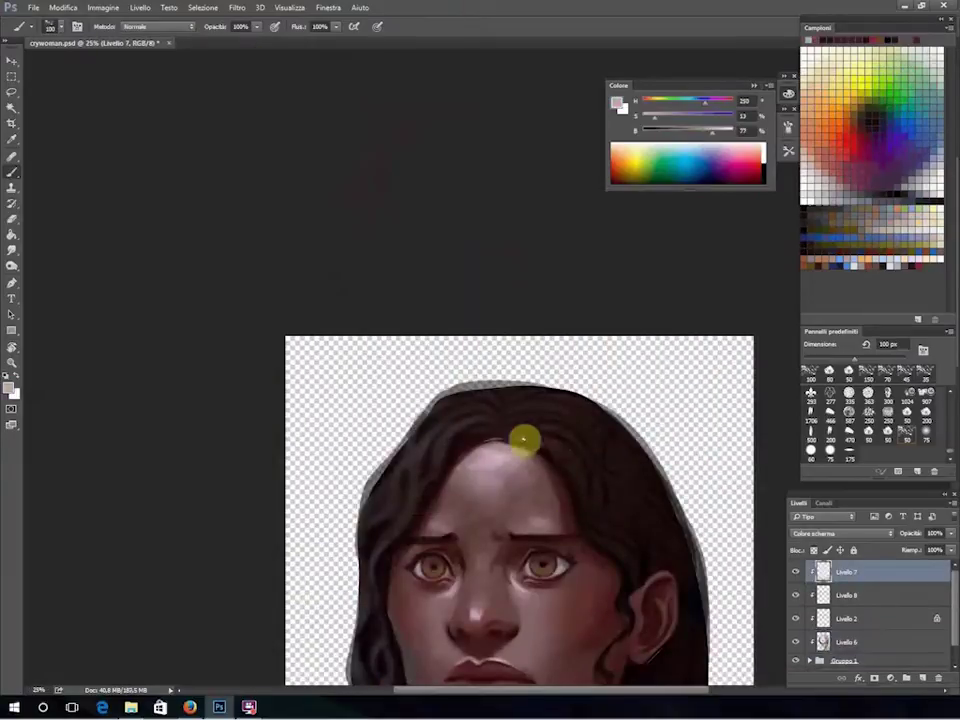
Repaint the hair strands above the forehead with a 35 px brush, then return to Livello 8.
left_click_drag(520, 441, 520, 407)
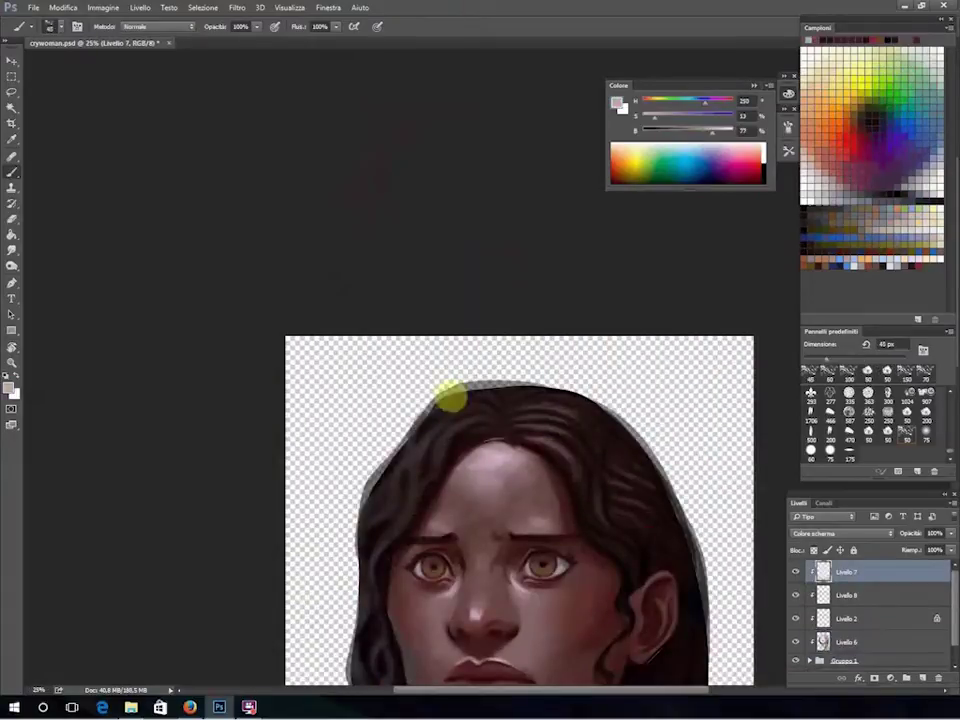
key("[")
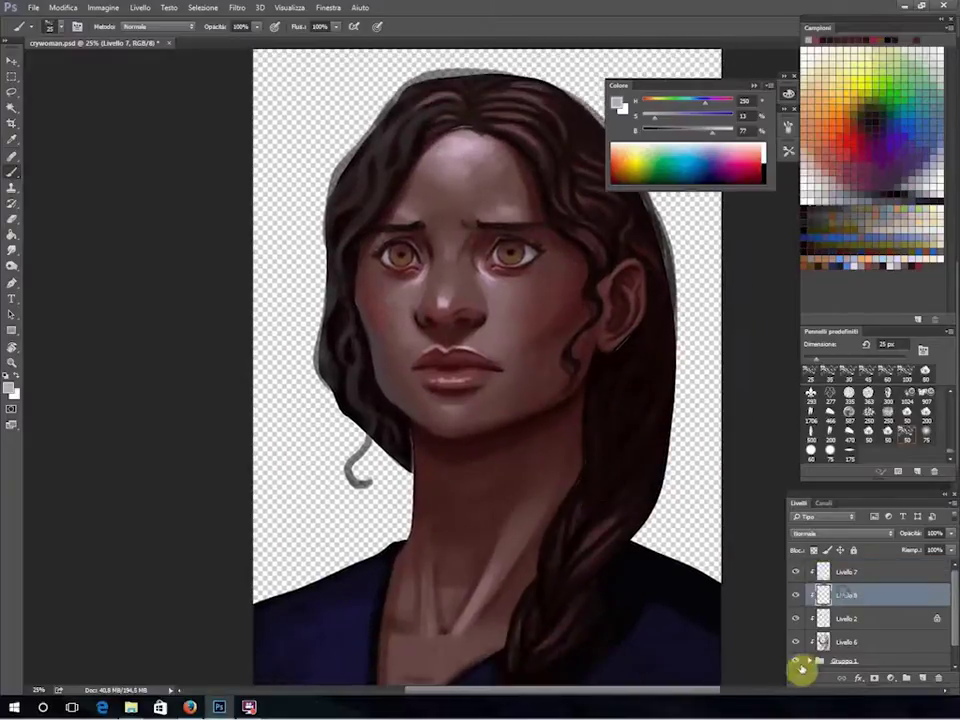
left_click(840, 595)
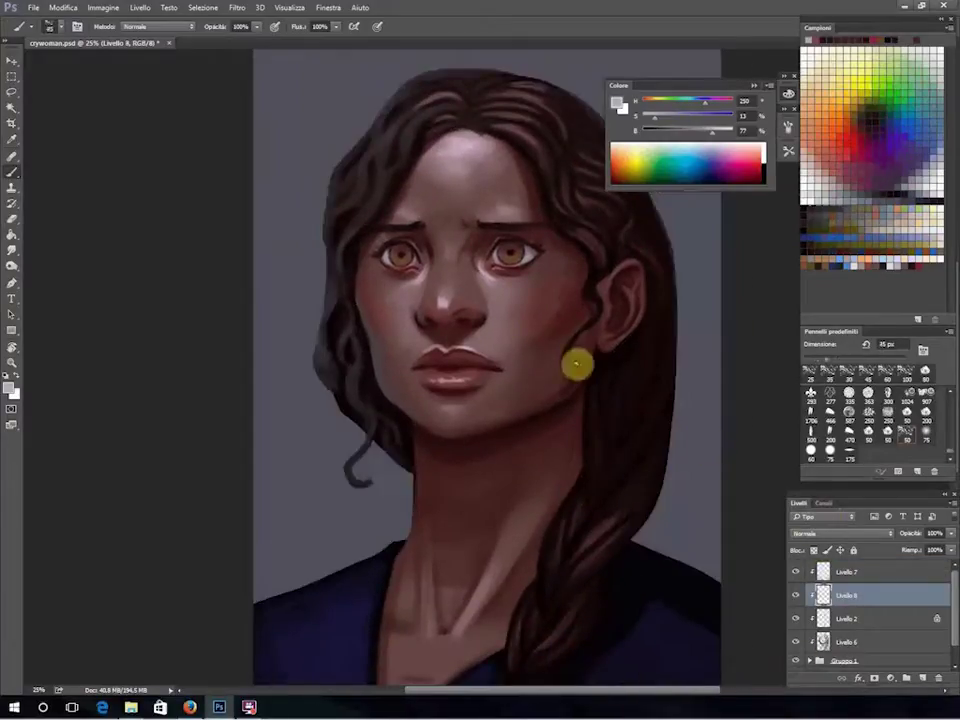
Add a Colore schermo layer and paint a light neck highlight with a 125 px brush.
left_click(900, 257)
left_click(840, 533)
left_click(820, 478)
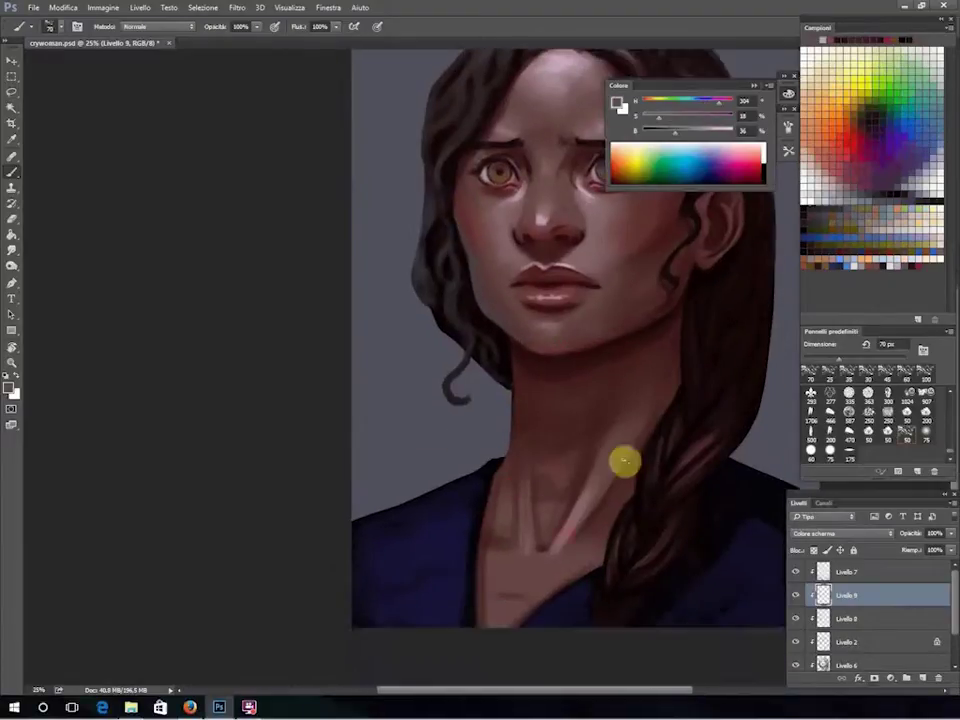
key("bracketright")
key("bracketright")
key("bracketright")
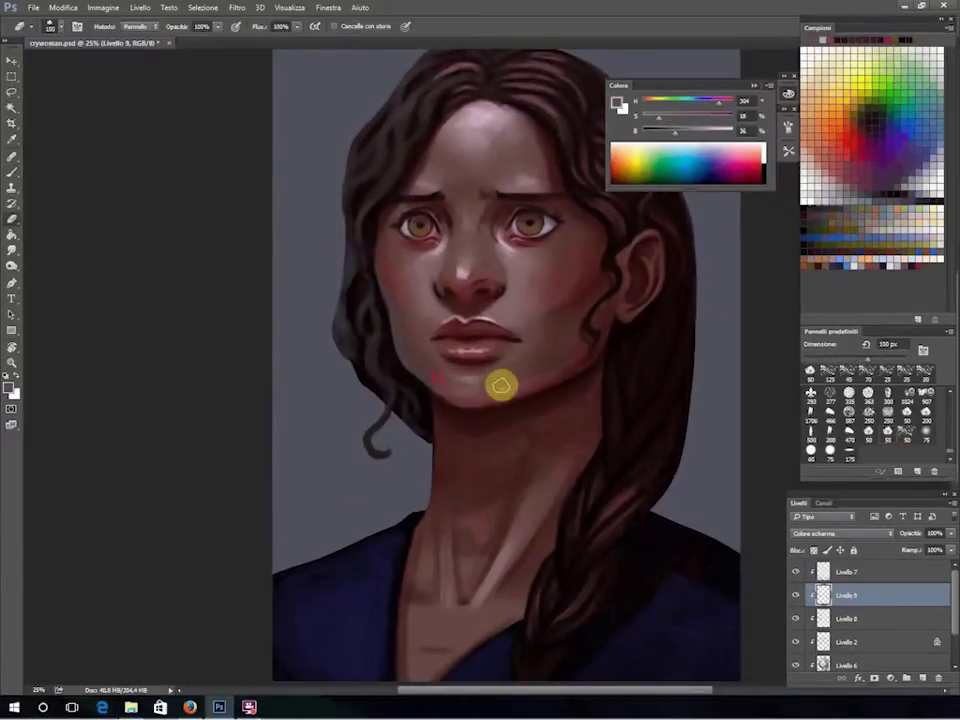
key("e")
key("b")
Set the brush to Colore mode at 16% opacity on Livello 3.
left_click(810, 643)
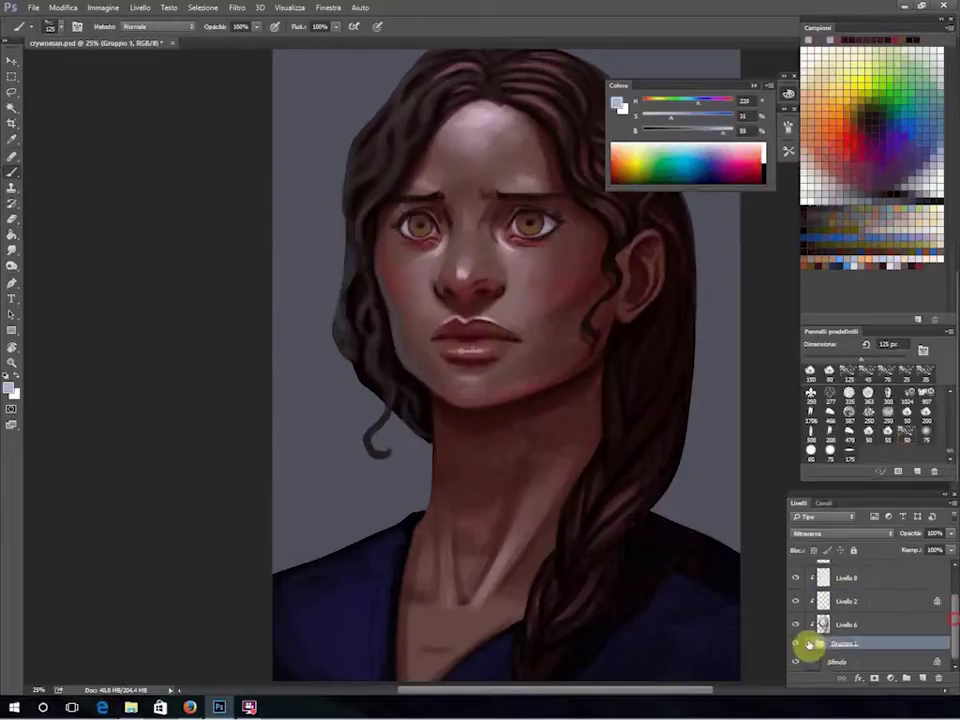
key("shift+alt+c")
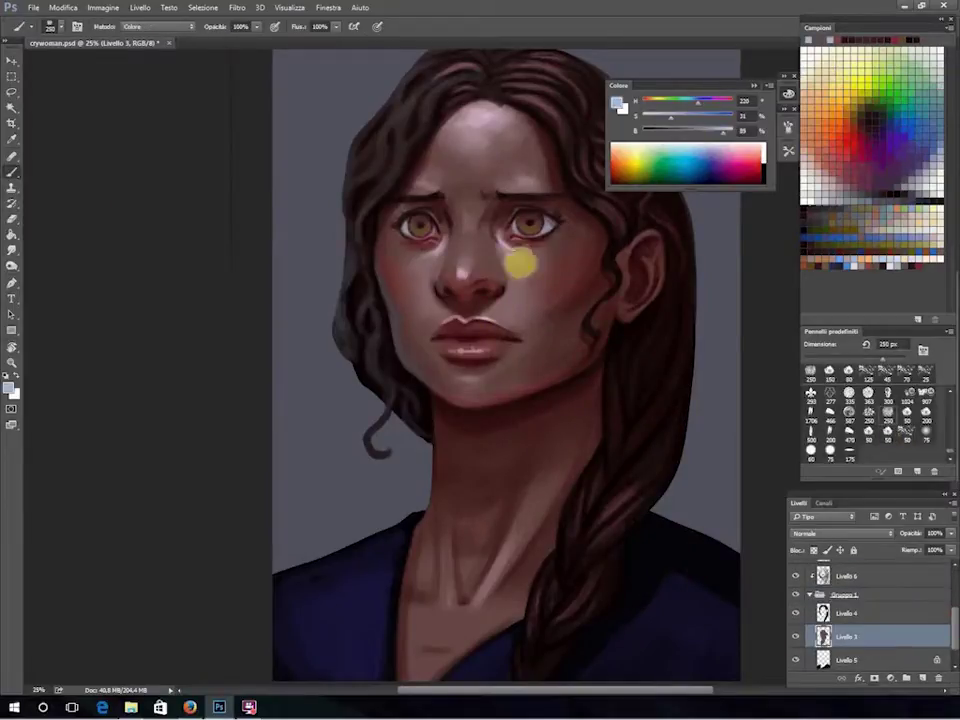
key("1")
key("6")
left_click(617, 319, "alt")
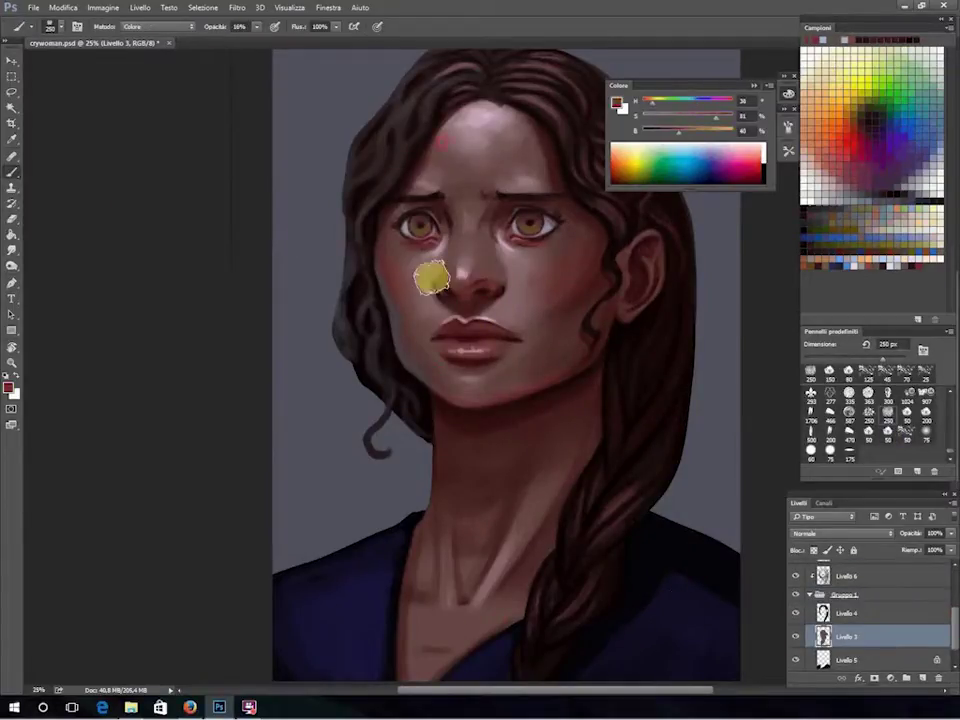
scroll(426, 274, "down", 2)
Sample a reddish cheek colour and warm both cheeks with a 50 px brush.
key("alt+bracketright")
key("alt+bracketright")
key("alt+bracketright")
left_click_drag(474, 222, 435, 422)
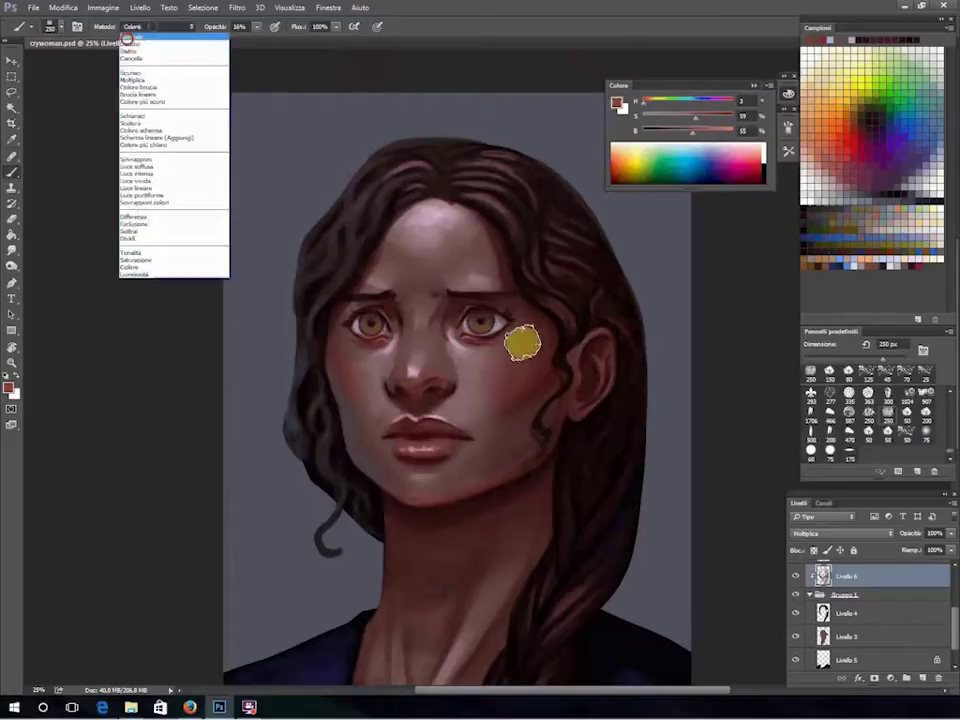
left_click(479, 379, "alt")
key("b")
scroll(870, 620, "up", 3)
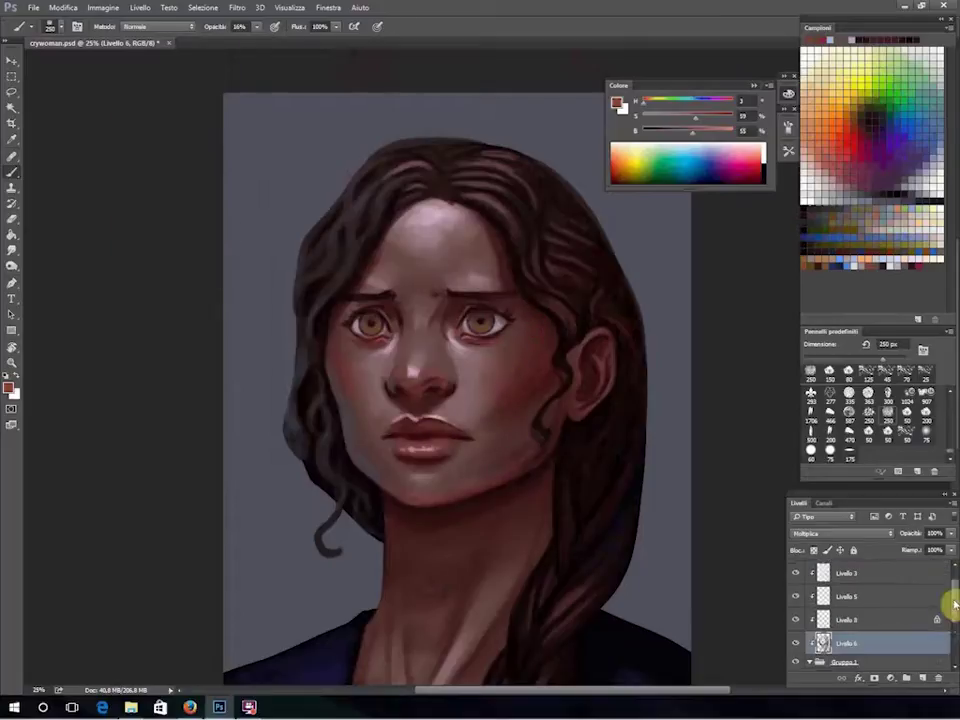
left_click(871, 450)
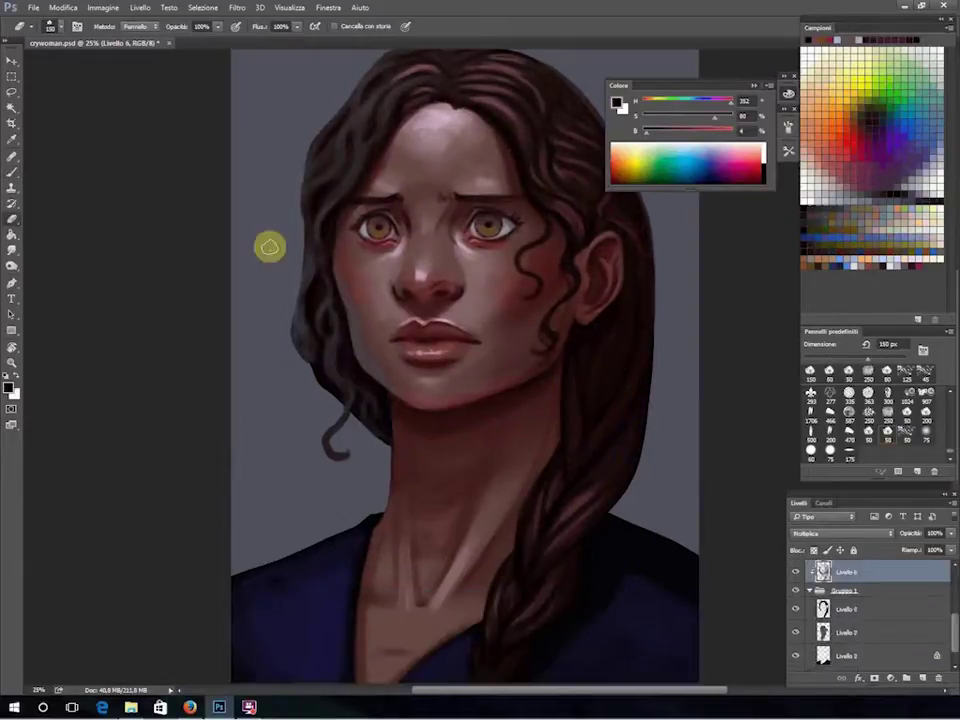
Paint a strand of hair near the cheek and check the top of the head.
left_click(348, 290)
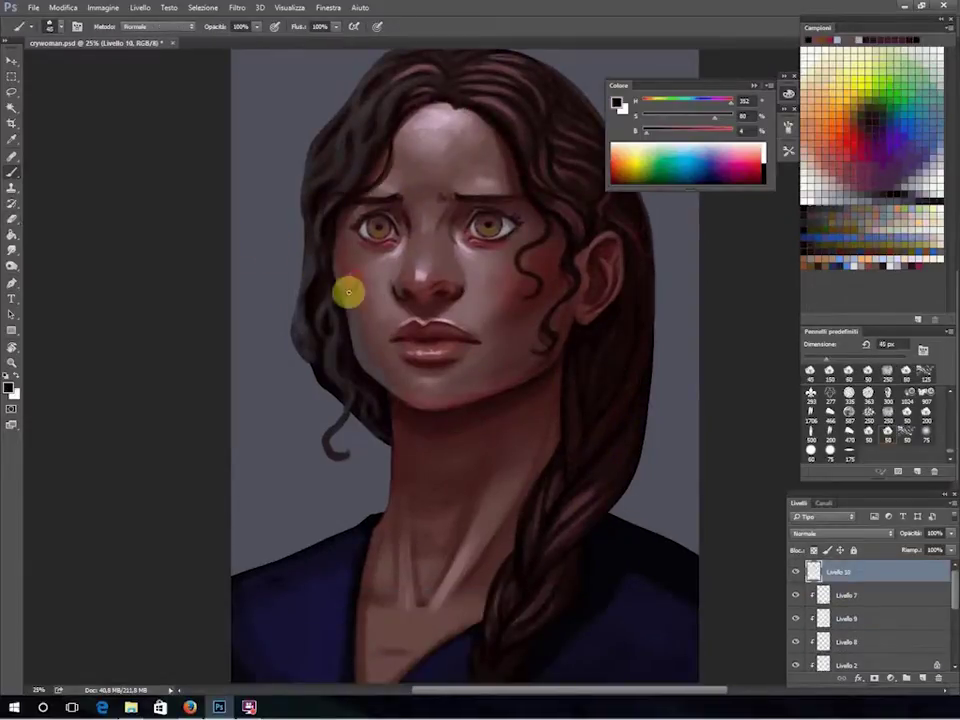
left_click_drag(514, 548, 574, 439)
scroll(484, 411, "up", 5)
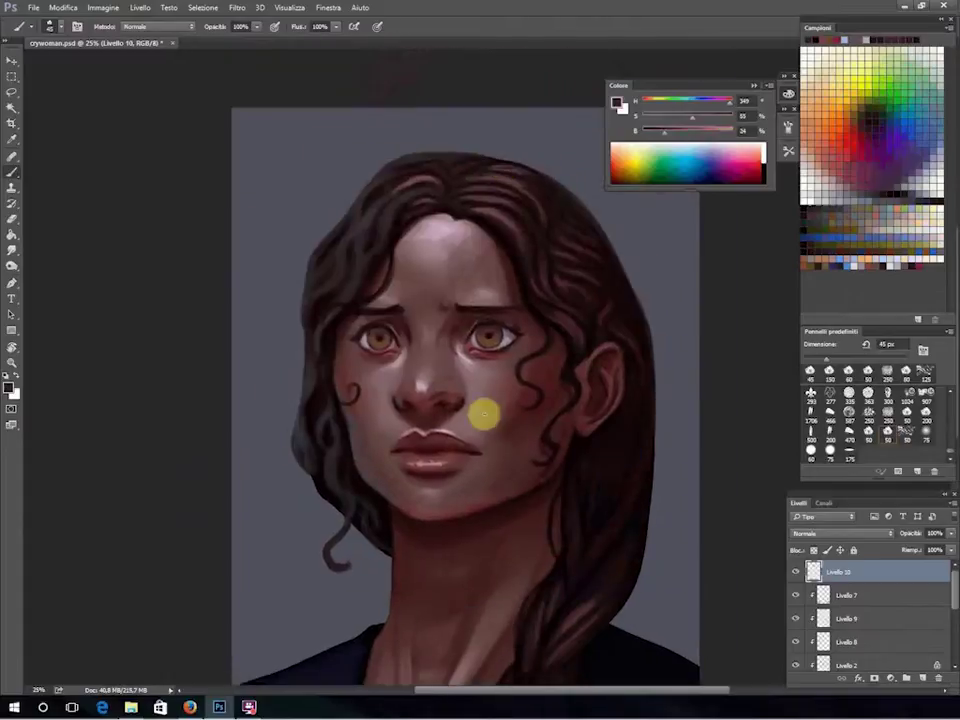
scroll(513, 265, "up", 3)
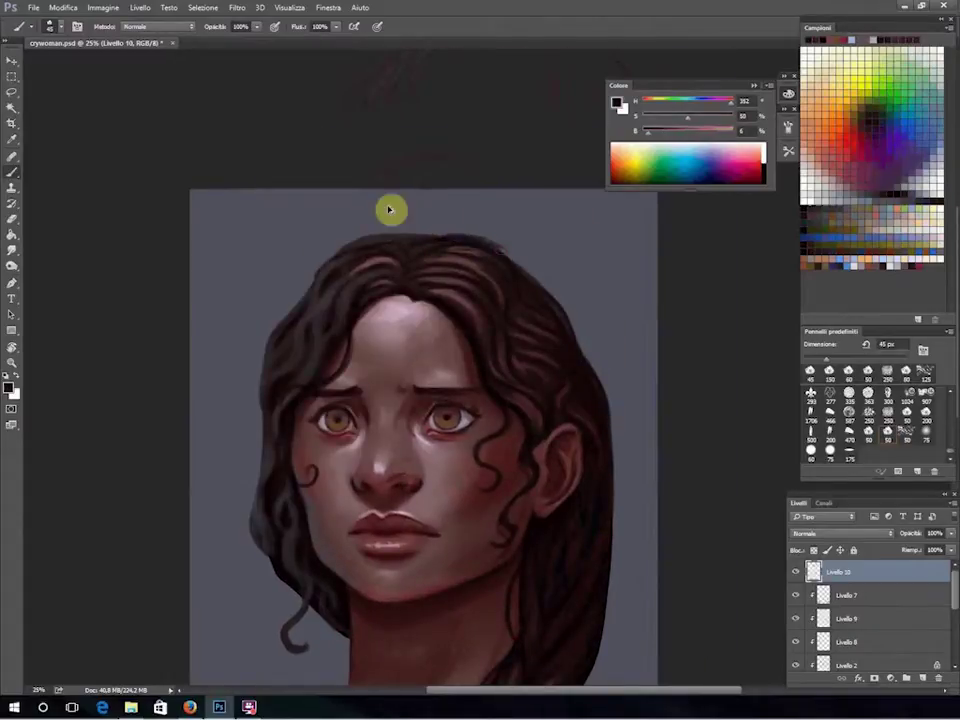
scroll(614, 510, "down", 3)
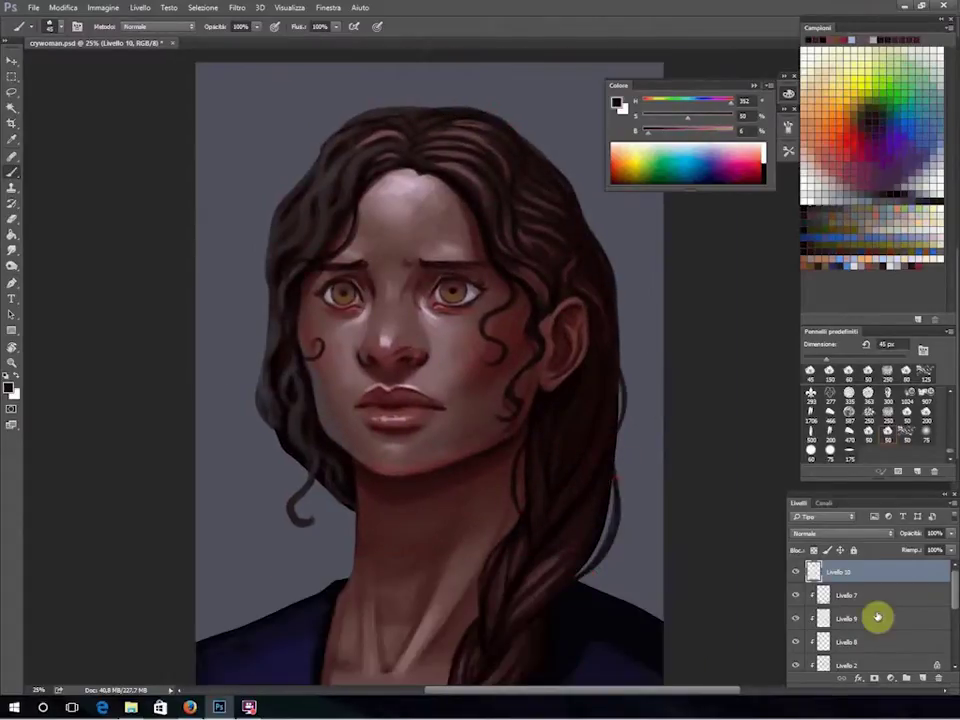
Merge the layers into Livello 10, zoom to 50%, and use a 70 px dark-red brush at 63%.
left_click(103, 7)
left_click(163, 66)
scroll(418, 370, "up", 2)
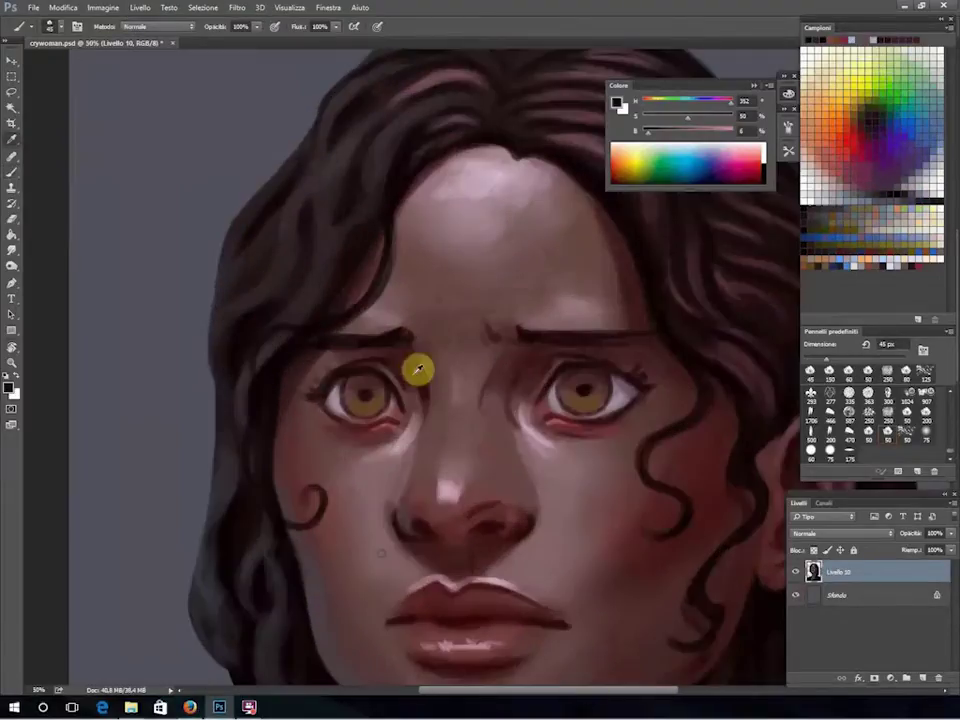
left_click(418, 370, "alt")
key("bracketright")
key("bracketright")
key("bracketright")
key("6")
key("3")
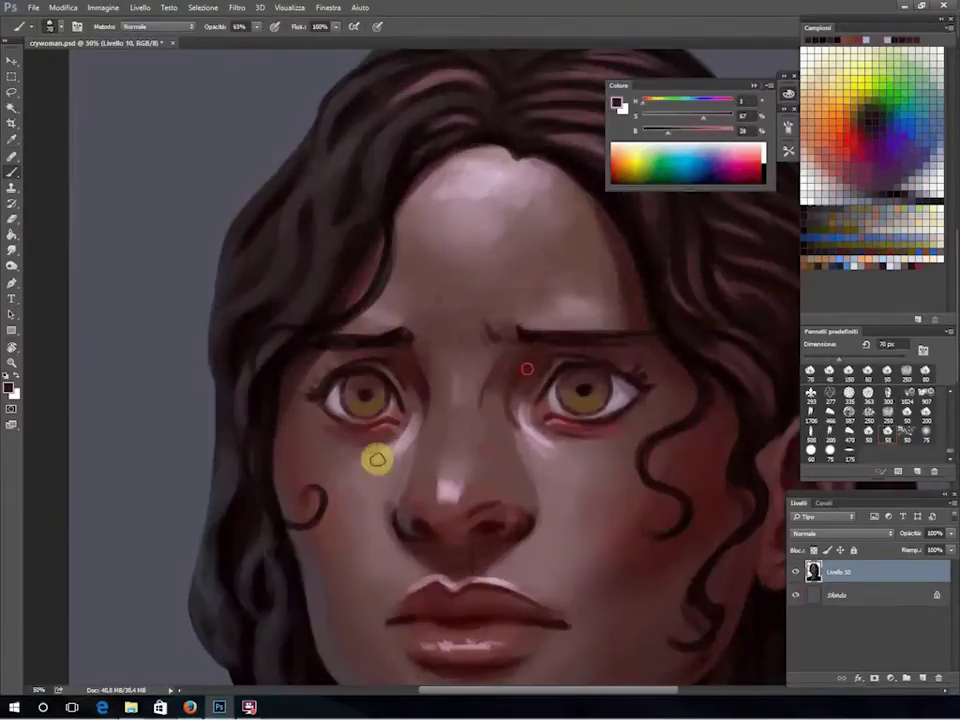
Sample skin tones near the nose and dab saturated red onto the lower lip.
left_click(499, 514, "alt")
left_click(462, 517, "alt")
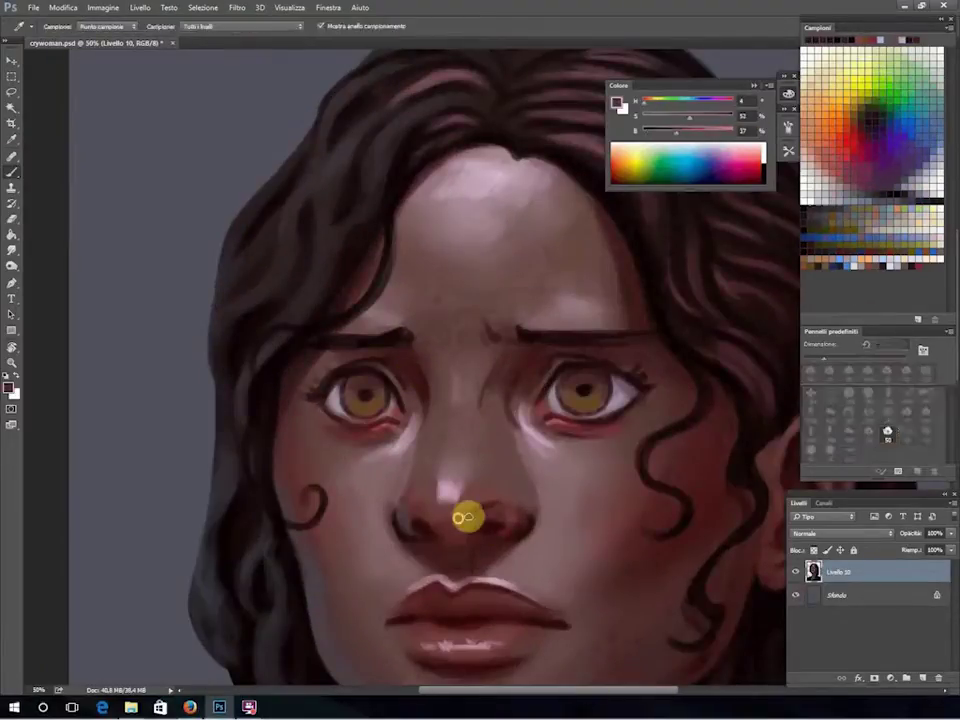
left_click(405, 493, "alt")
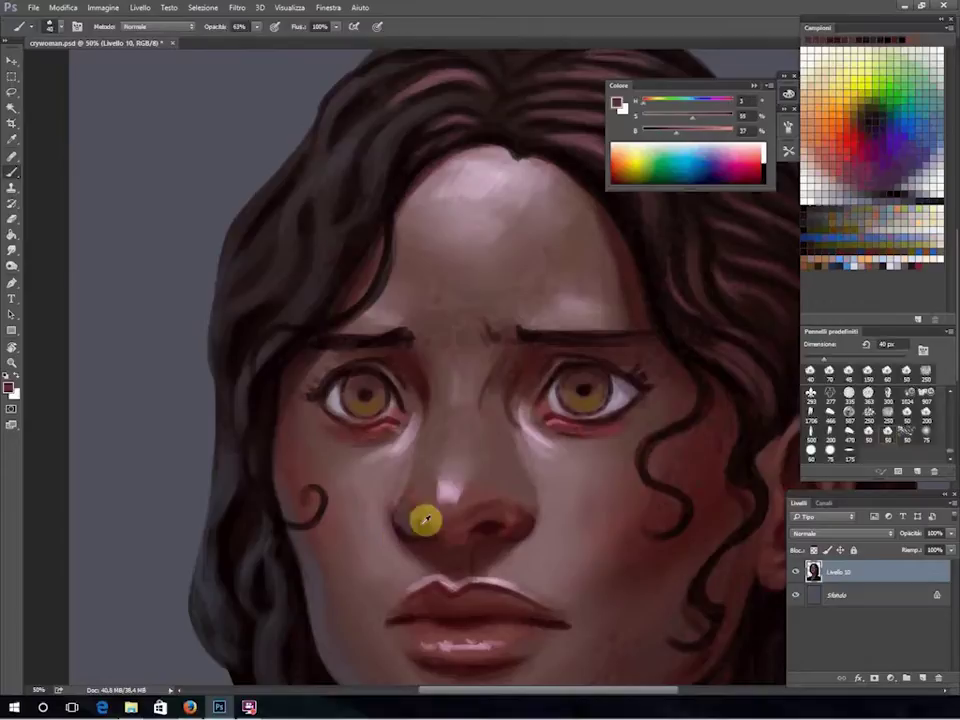
left_click_drag(414, 516, 432, 457)
left_click(484, 536, "alt")
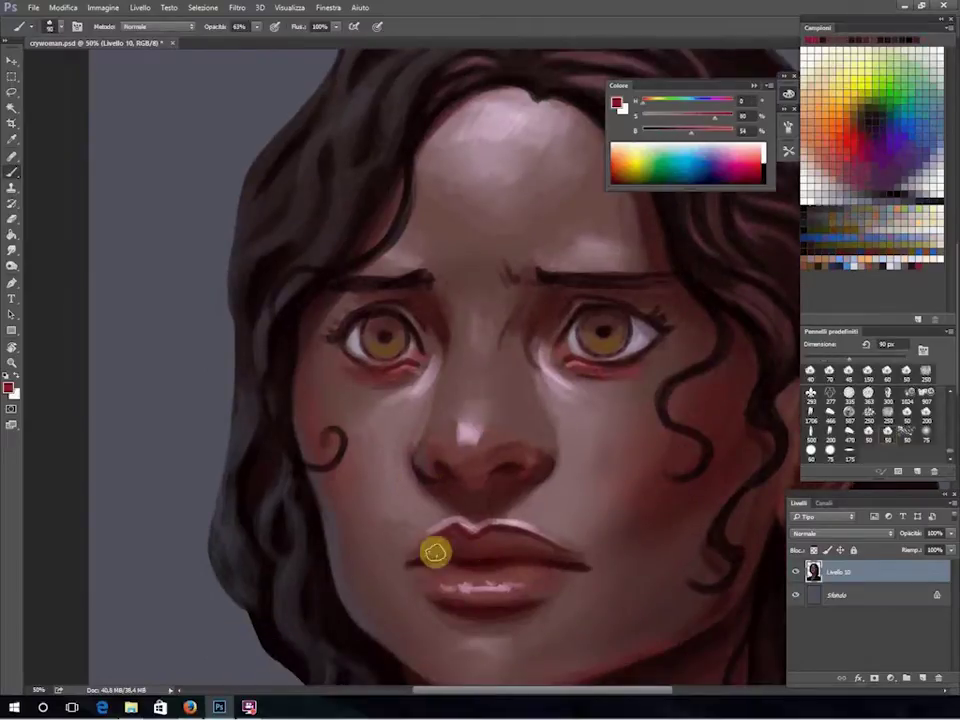
left_click_drag(435, 552, 450, 572)
left_click(22, 257)
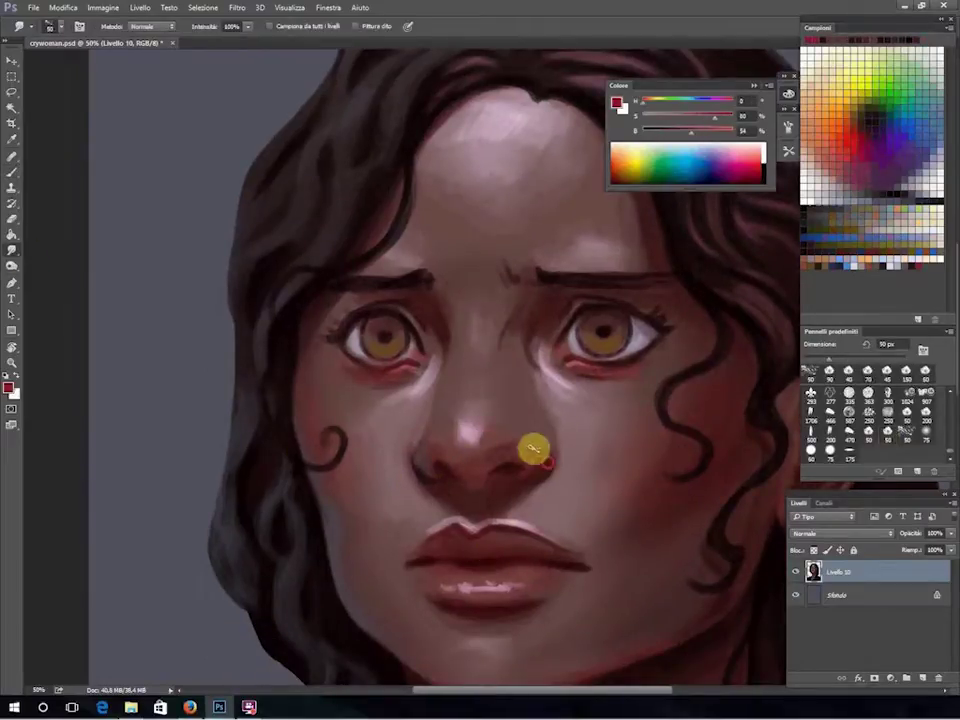
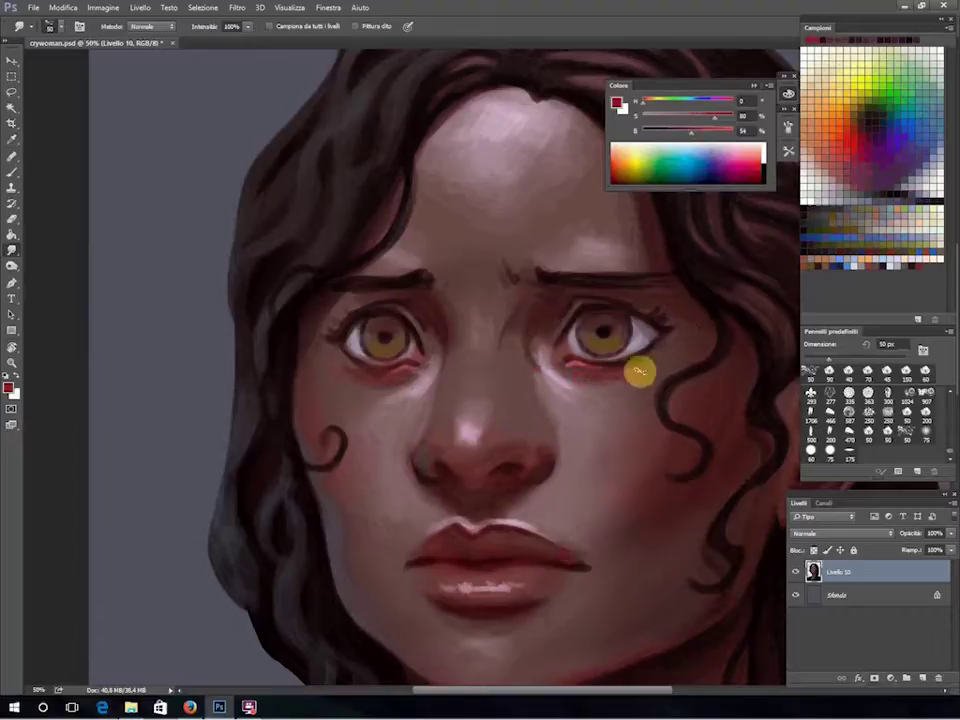
With an enlarged brush, sample light pink and deep red skin tones around the nose.
scroll(471, 500, "down", 2)
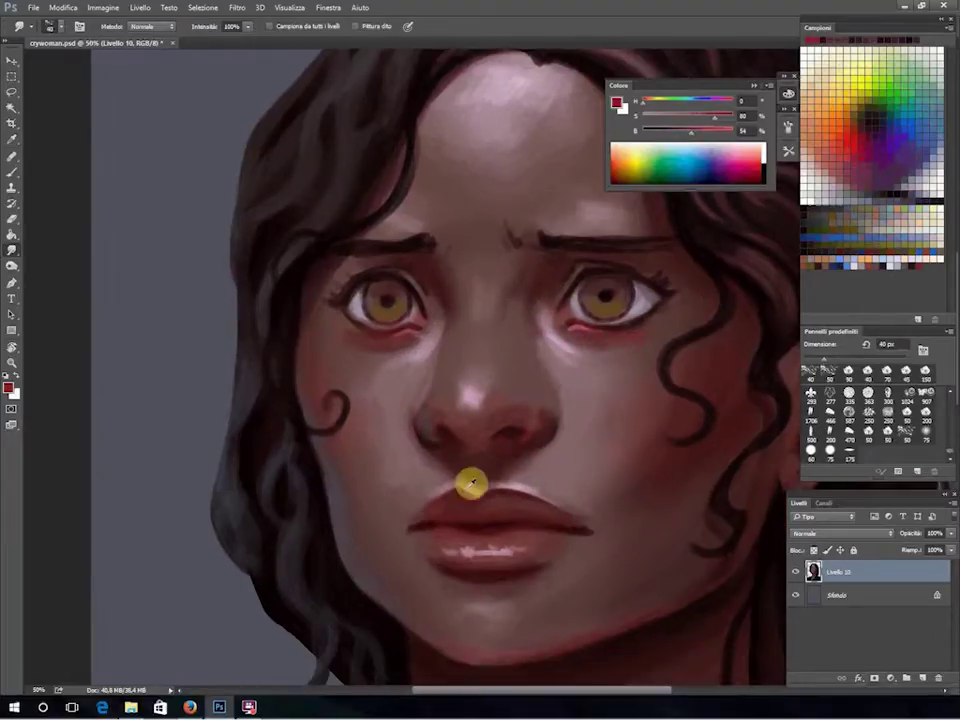
key("b")
left_click(483, 491, "alt")
left_click(537, 415, "alt")
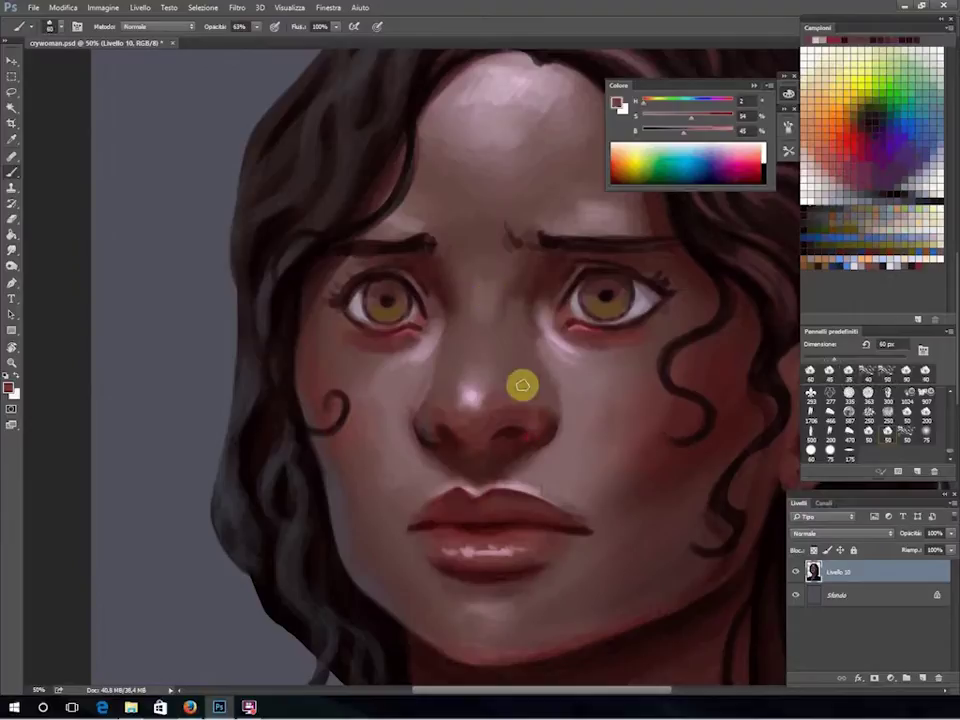
key("bracketright")
key("bracketright")
key("bracketright")
left_click(554, 402, "alt")
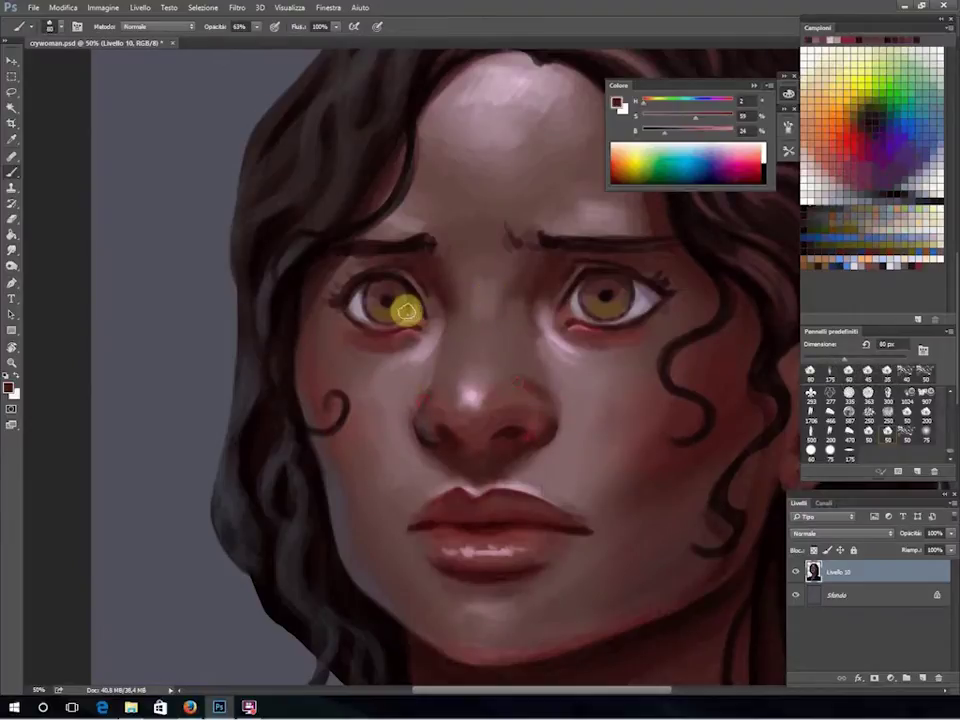
left_click(508, 364, "alt")
Smudge-blend the under-eye paint, then pick up the lips' dark red-brown.
left_click(12, 249)
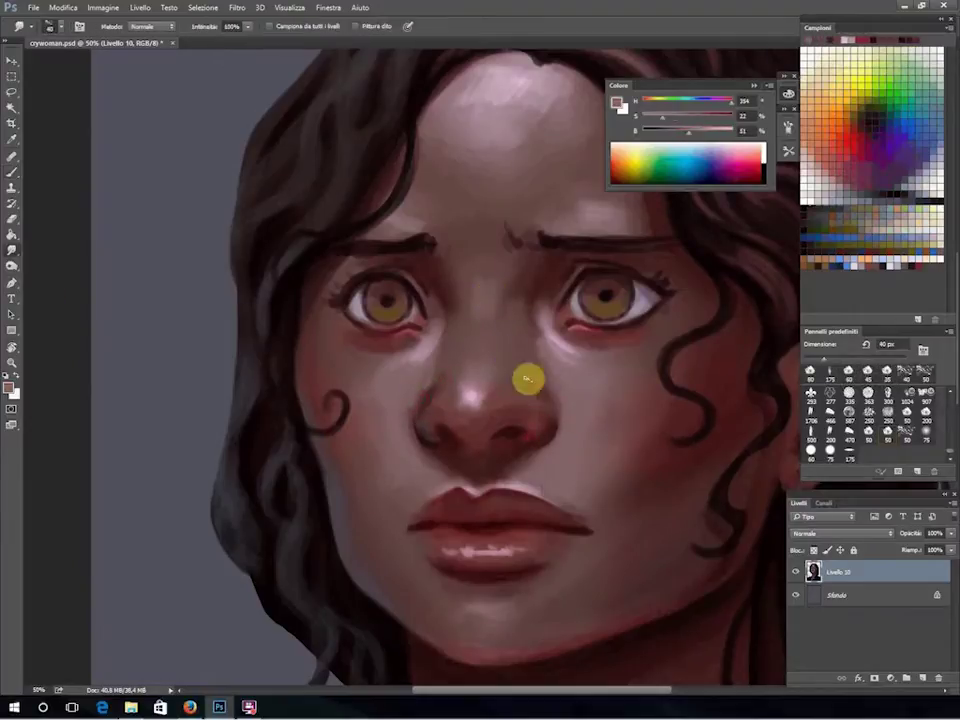
key("b")
left_click(440, 330, "alt")
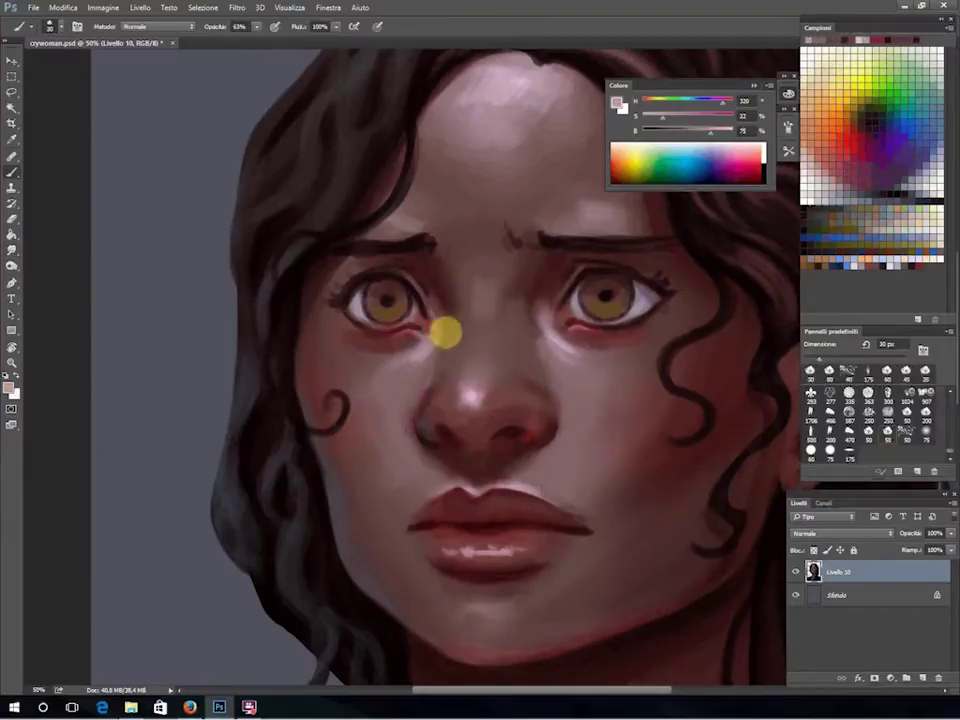
left_click(490, 456, "alt")
left_click(466, 484, "alt")
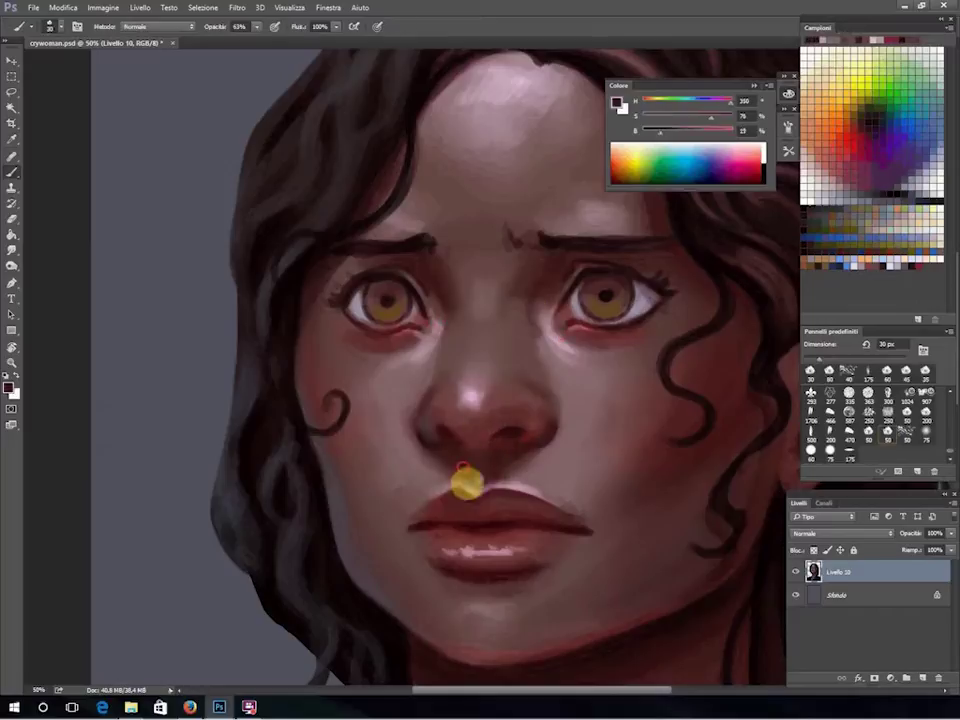
Sample light pink tones around the right eye and enlarge the brush for cheek strokes.
left_click(565, 350, "alt")
left_click(586, 322, "alt")
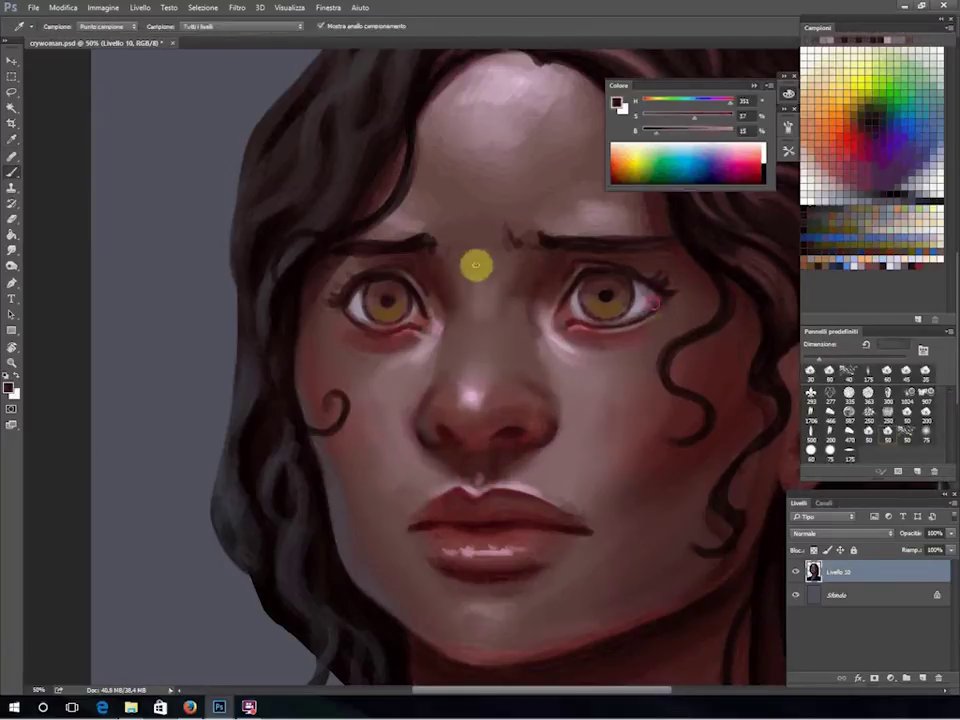
left_click(663, 311, "alt")
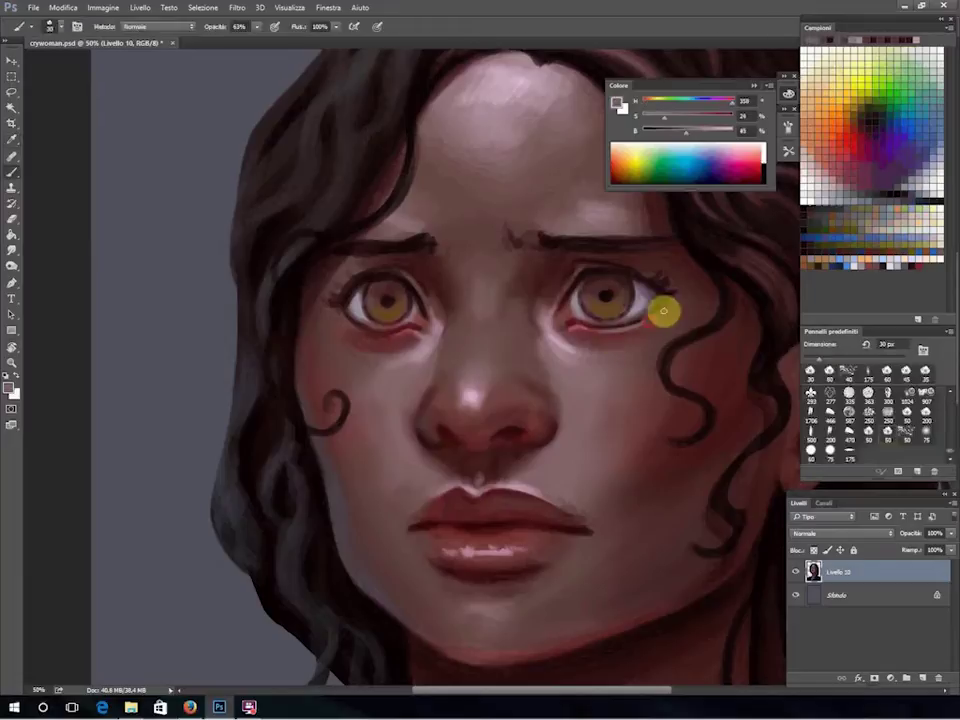
left_click(561, 306, "alt")
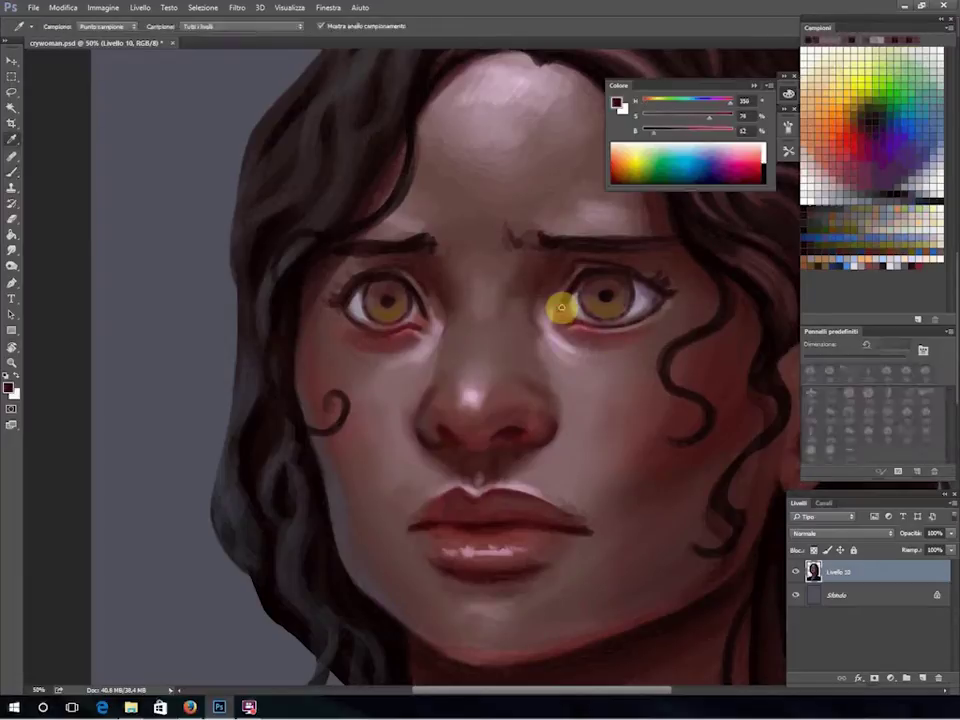
left_click(410, 453, "alt")
left_click(924, 435)
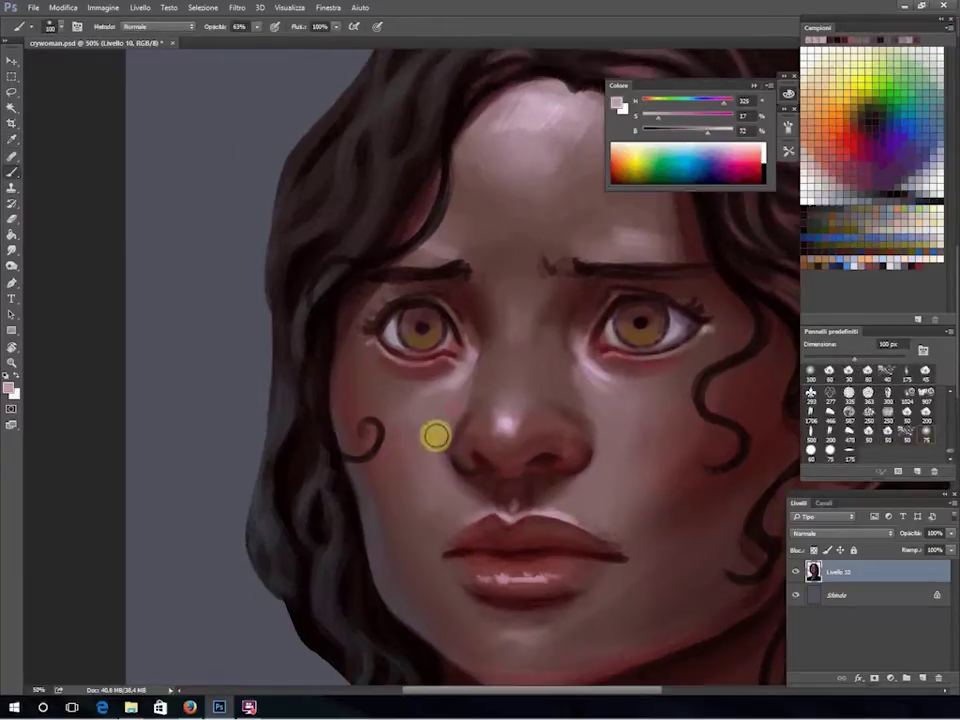
Dab pink blush onto the left cheek and dark red accents around the eye.
left_click_drag(436, 435, 440, 450)
left_click(452, 486, "alt")
left_click(596, 375, "alt")
left_click_drag(644, 279, 649, 315)
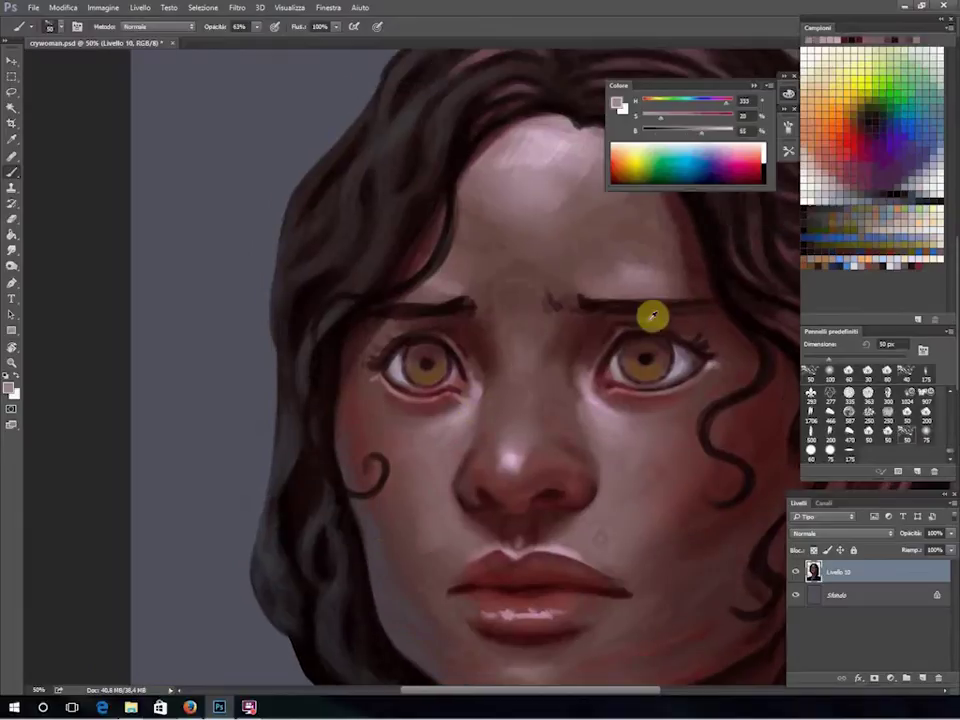
left_click(514, 455, "alt")
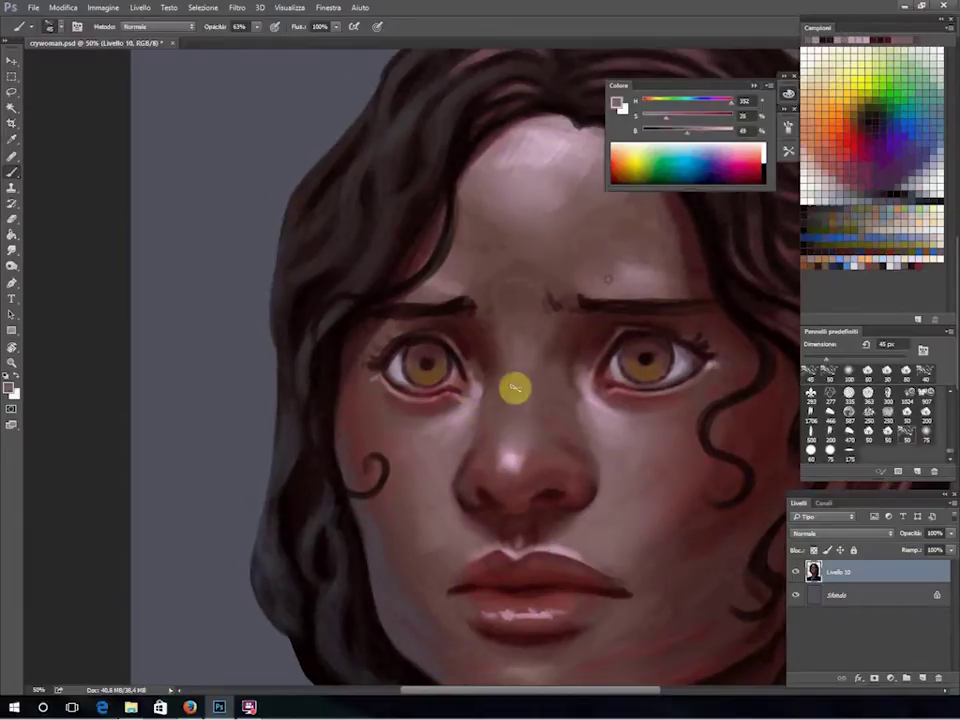
Sample eye and skin tones, then set the colour to golden brown for the irises.
left_click_drag(458, 325, 340, 275)
left_click(570, 302, "alt")
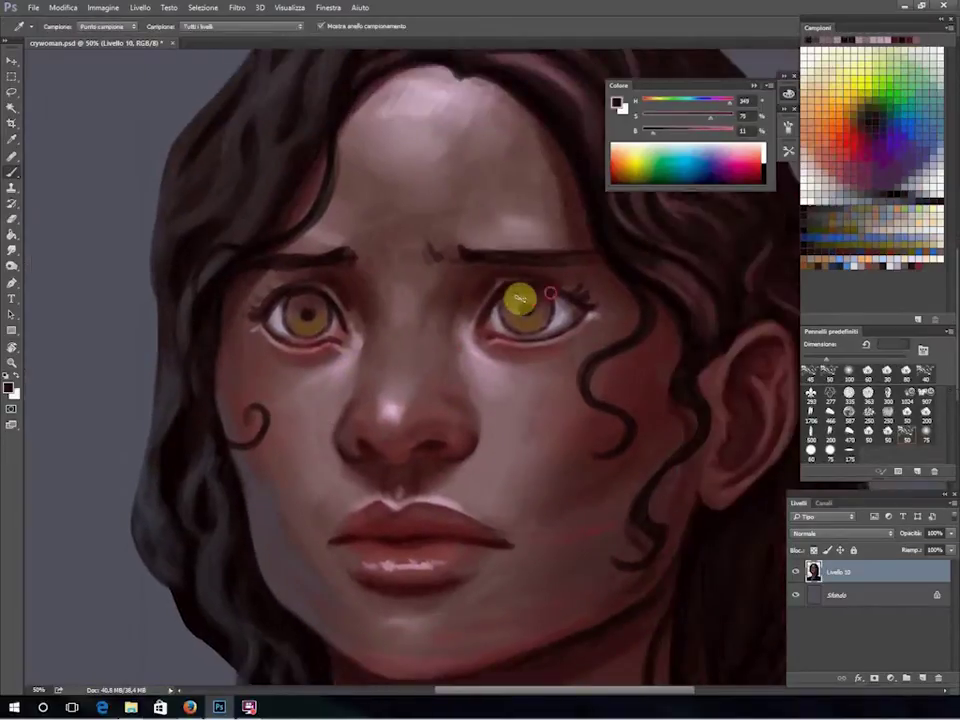
left_click_drag(559, 319, 639, 379)
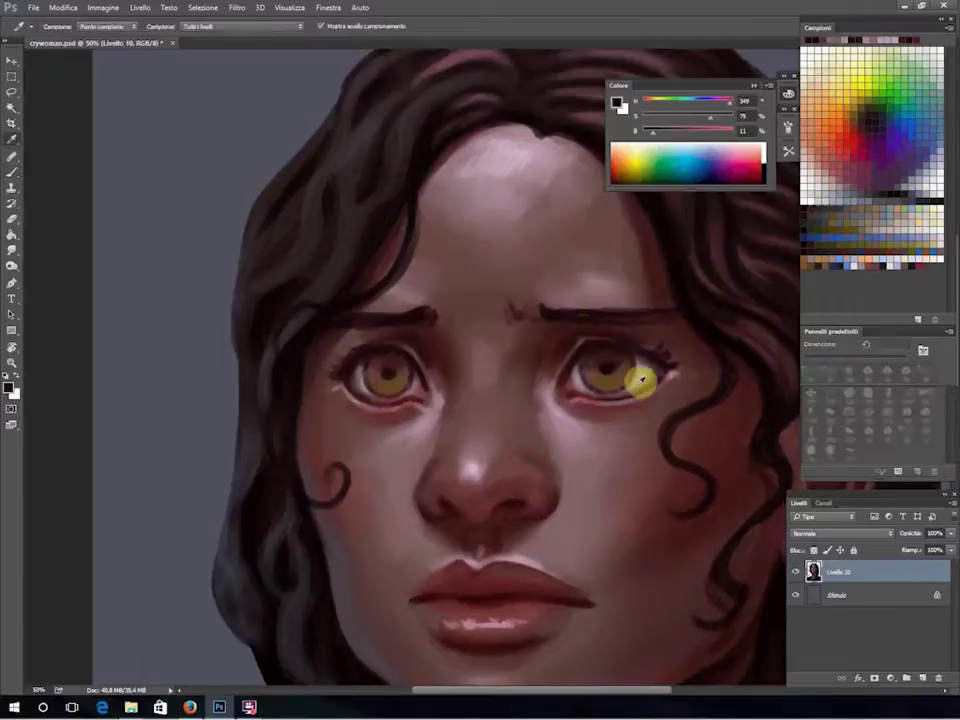
left_click(636, 390, "alt")
left_click(649, 382, "alt")
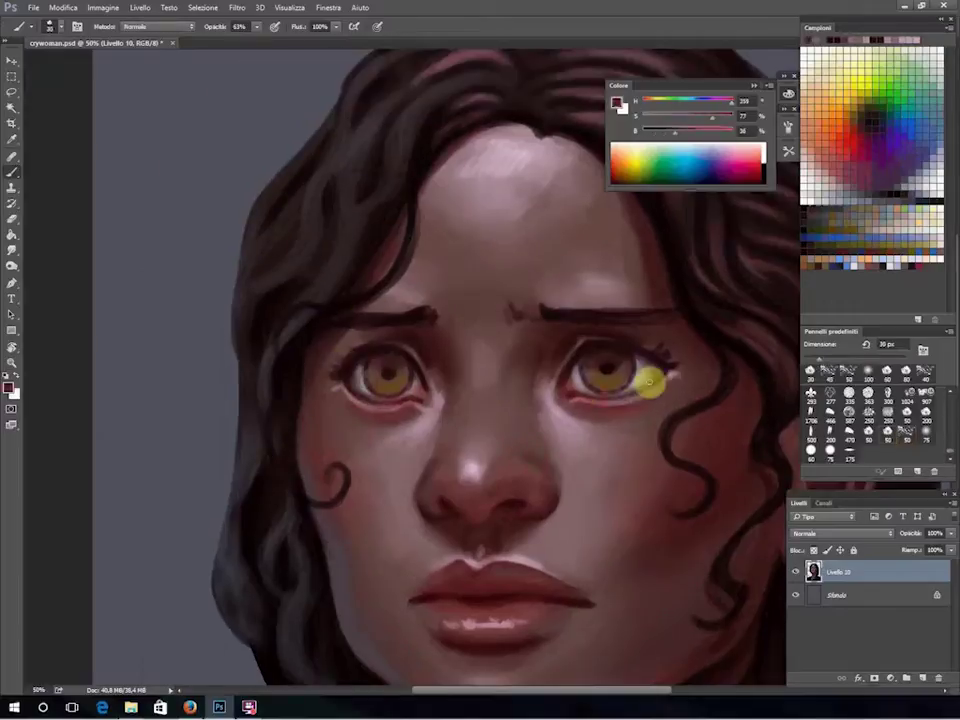
left_click(604, 372, "alt")
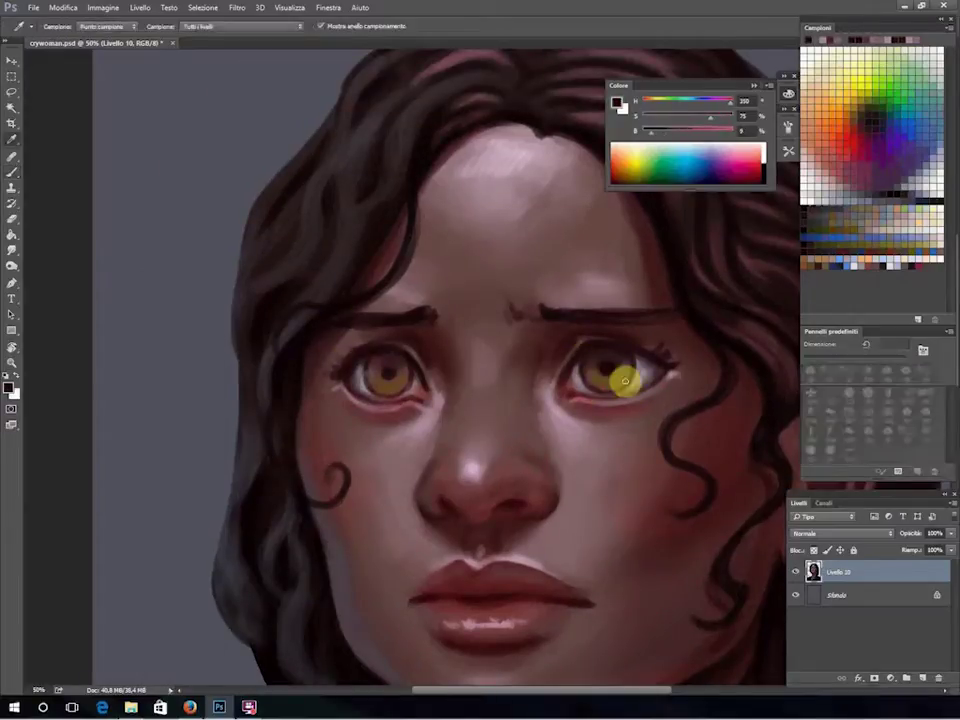
left_click_drag(661, 131, 690, 132)
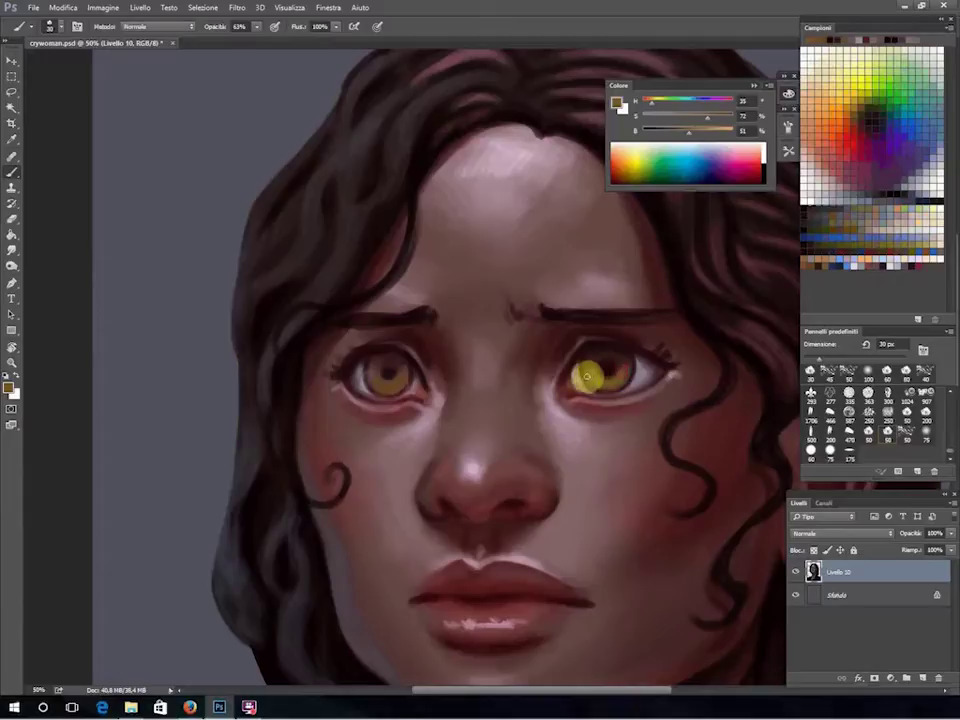
With a 35 px brush, paint red along the left lower eyelid.
left_click(391, 383, "alt")
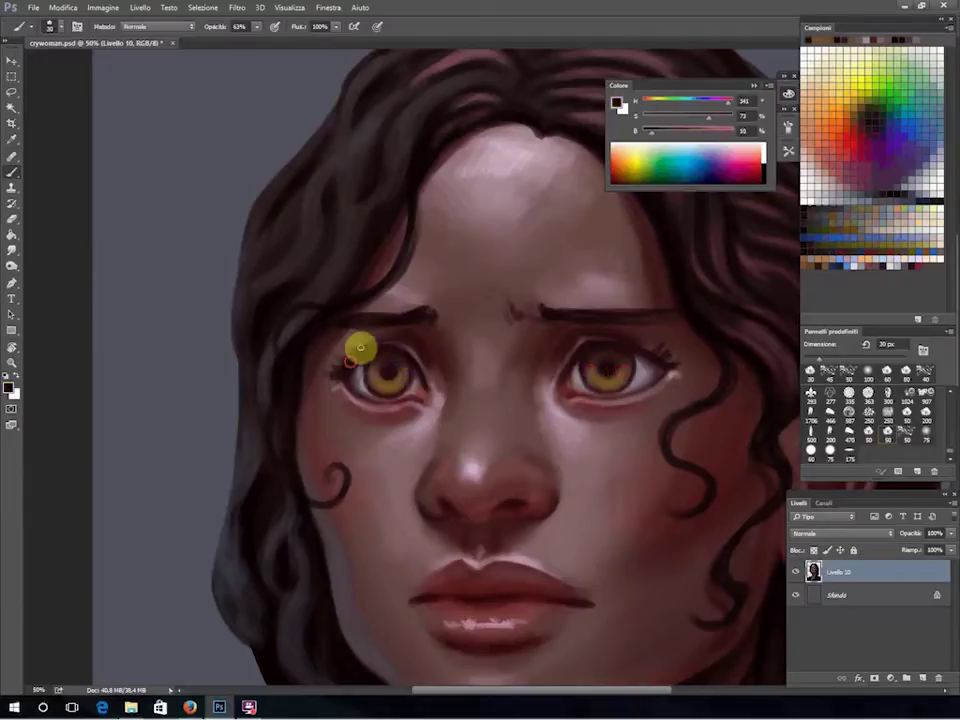
left_click(497, 579, "alt")
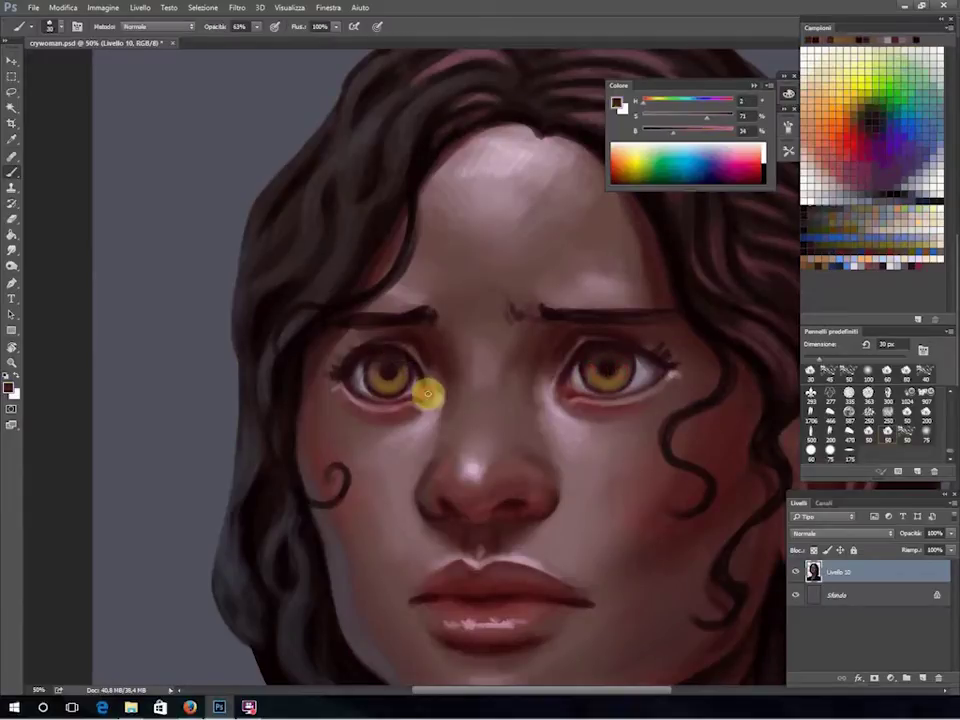
left_click(636, 369, "alt")
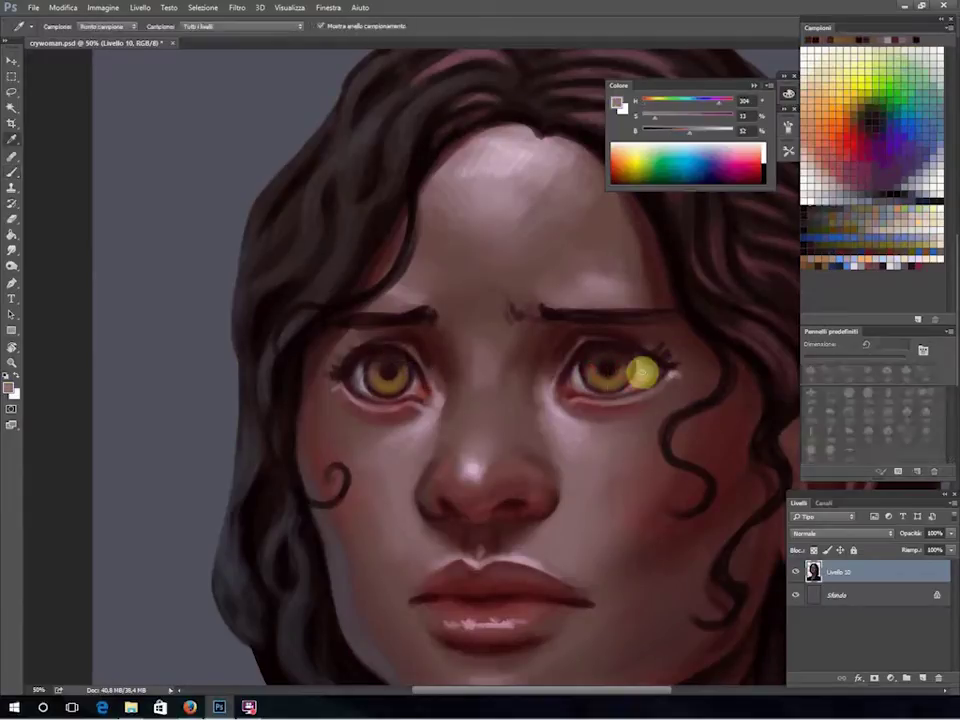
key("bracketleft")
key("bracketleft")
key("bracketleft")
left_click(354, 380, "alt")
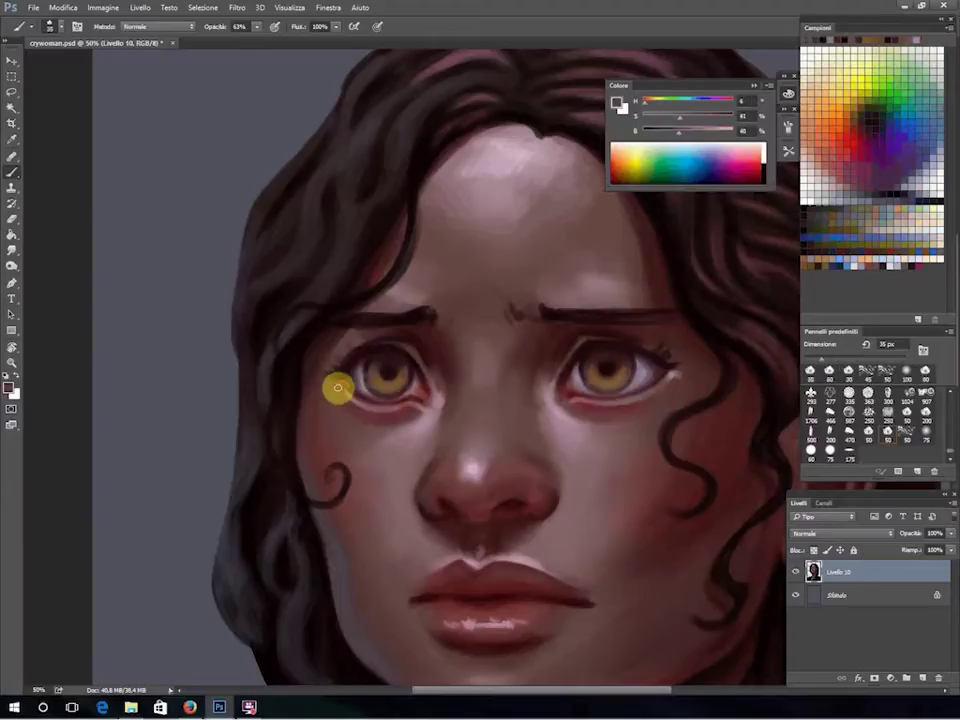
left_click_drag(338, 388, 392, 407)
Paint deeper red along the right lower eyelid, undoing a stray dab beside the eye.
left_click(330, 418, "alt")
left_click_drag(565, 402, 645, 400)
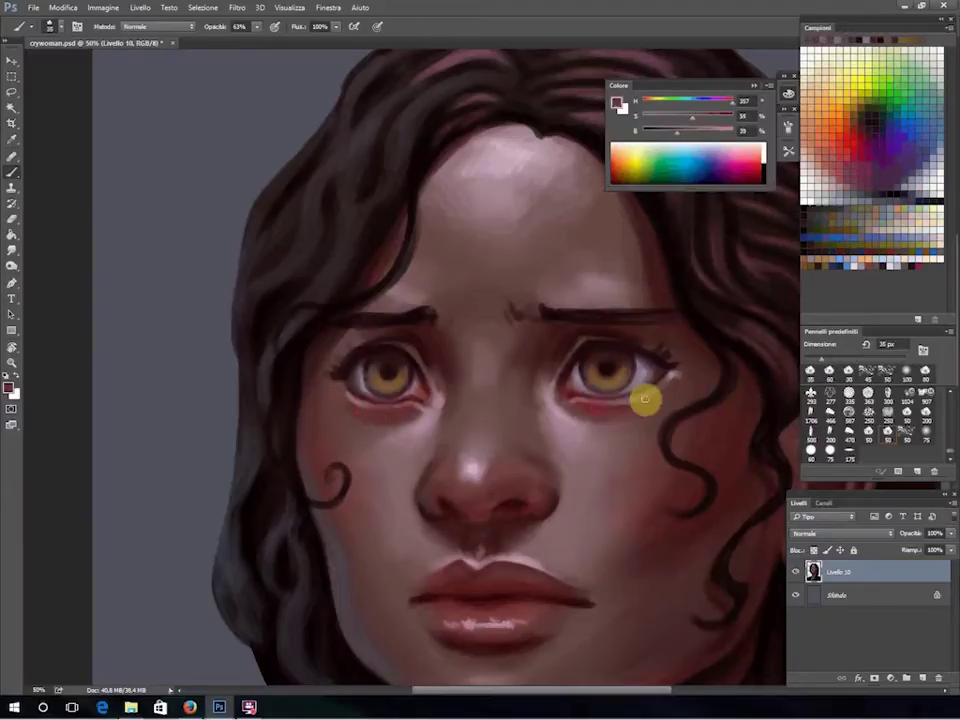
left_click(354, 409, "alt")
left_click(665, 391)
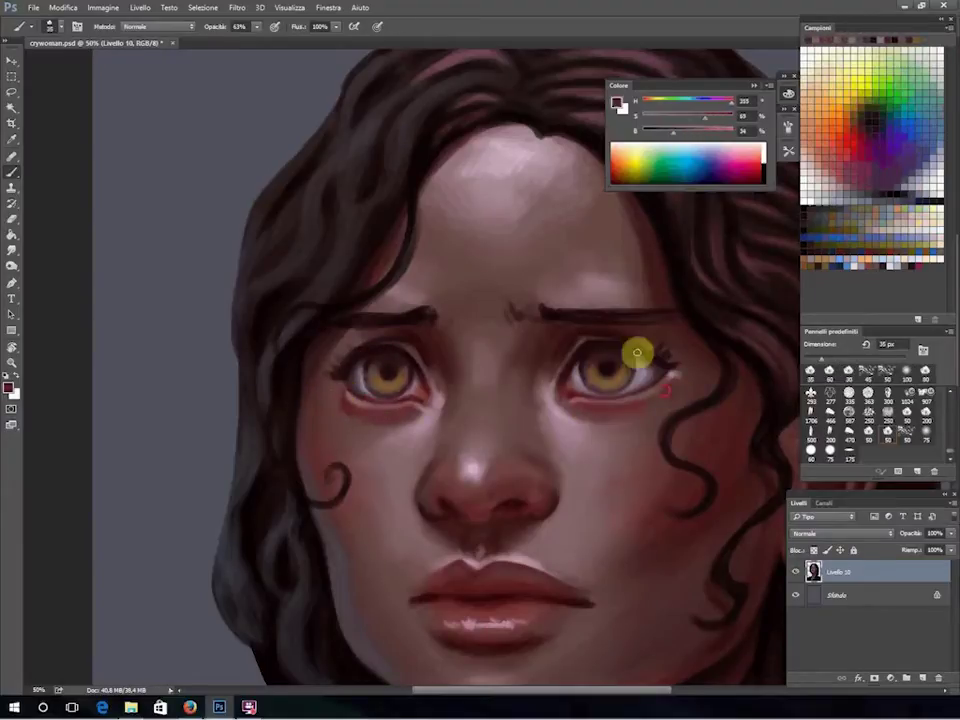
key("ctrl+z")
Sample muted reds and smudge-blend the colours around the right eye.
left_click(441, 379, "alt")
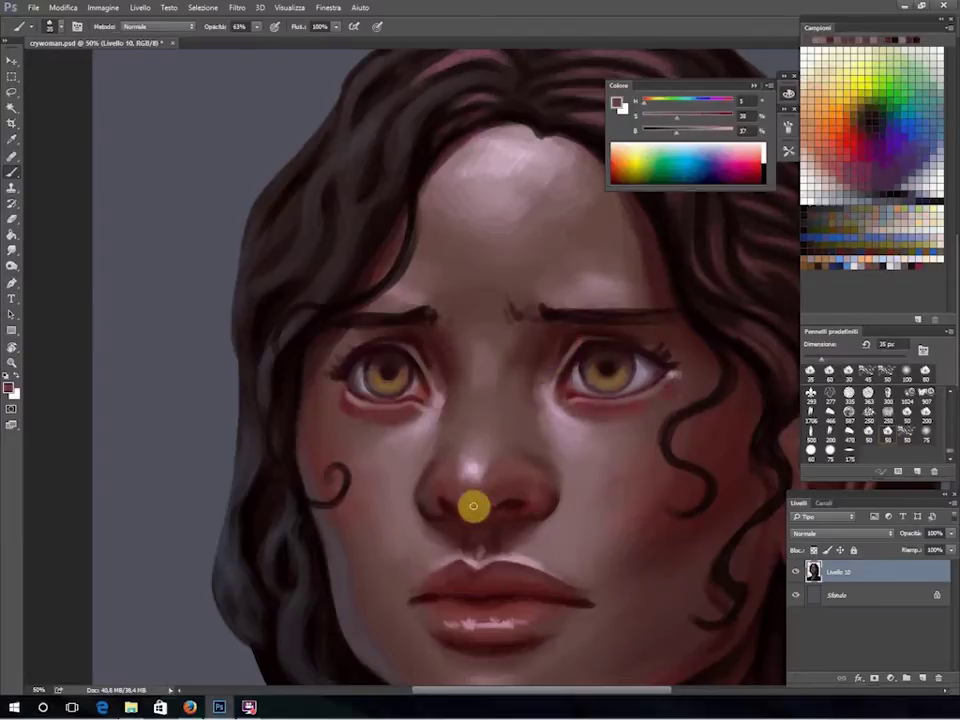
left_click(497, 574, "alt")
scroll(497, 574, "down", 2)
left_click(519, 544, "alt")
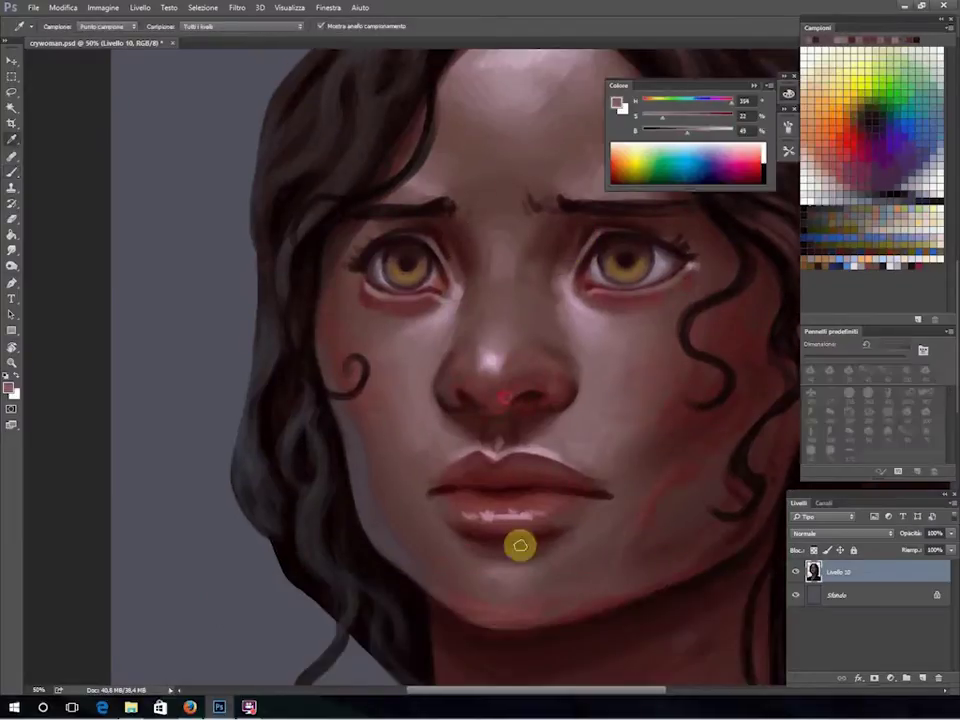
left_click_drag(519, 544, 592, 366)
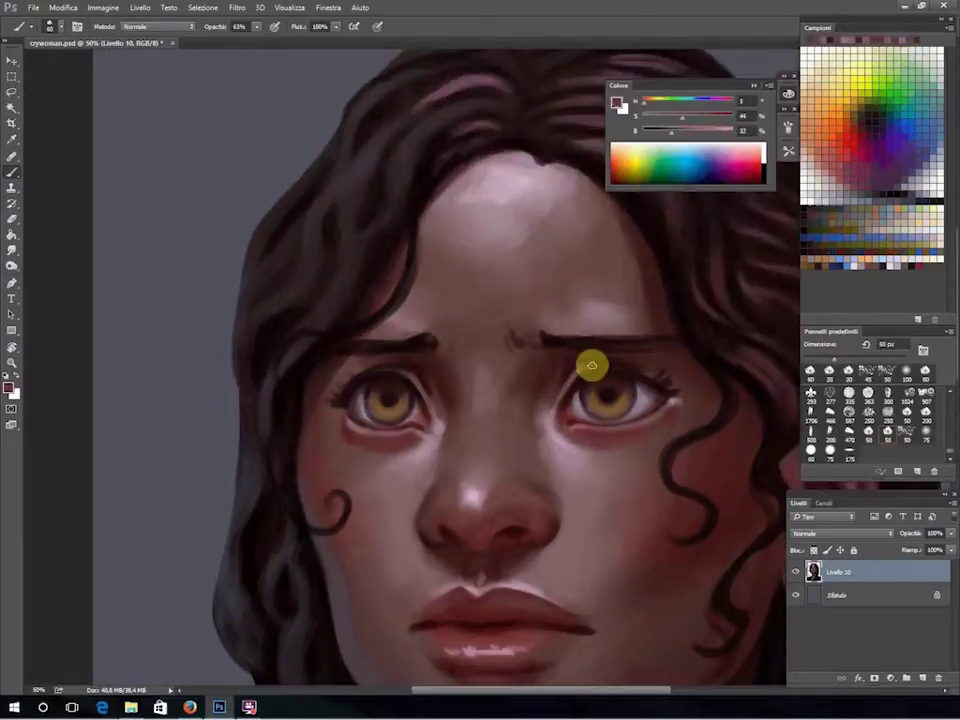
left_click(361, 394, "alt")
key("r")
left_click_drag(592, 404, 634, 398)
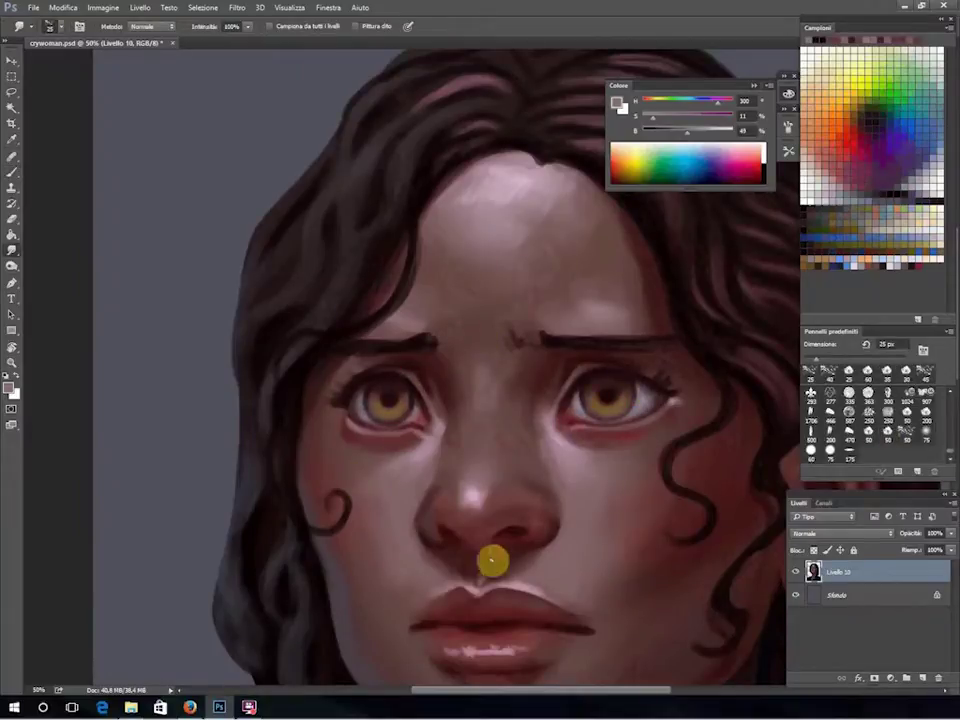
scroll(462, 545, "down", 2)
Sample skin reds with a 100 px brush, then a smaller opaque brush for pale grey eye highlights.
key("ctrl+minus")
key("b")
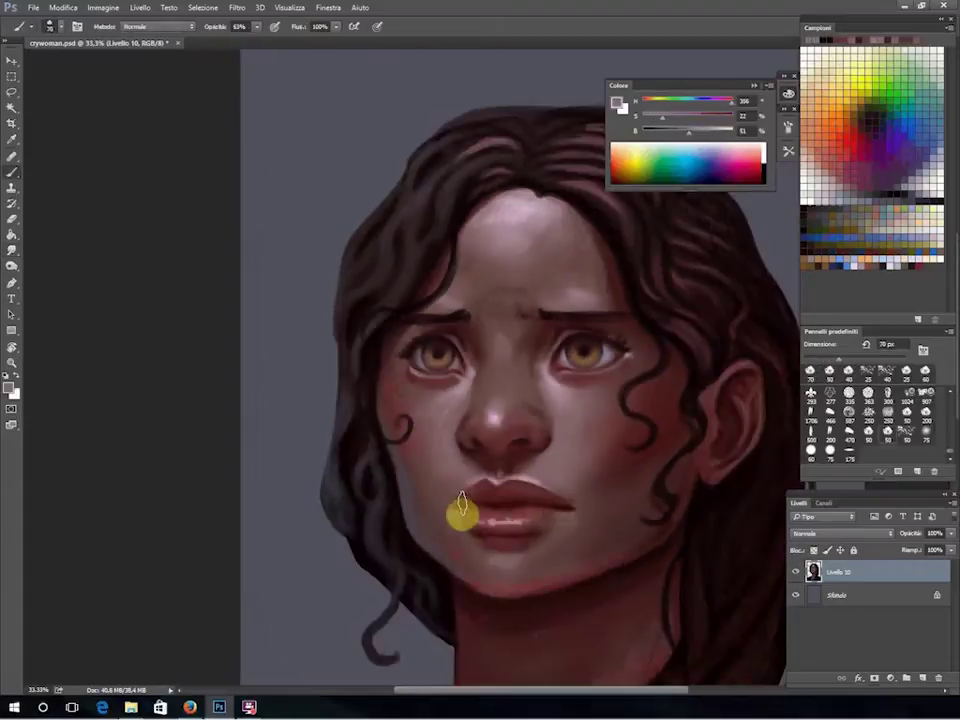
key("bracketright")
key("bracketright")
key("bracketright")
left_click(527, 545, "alt")
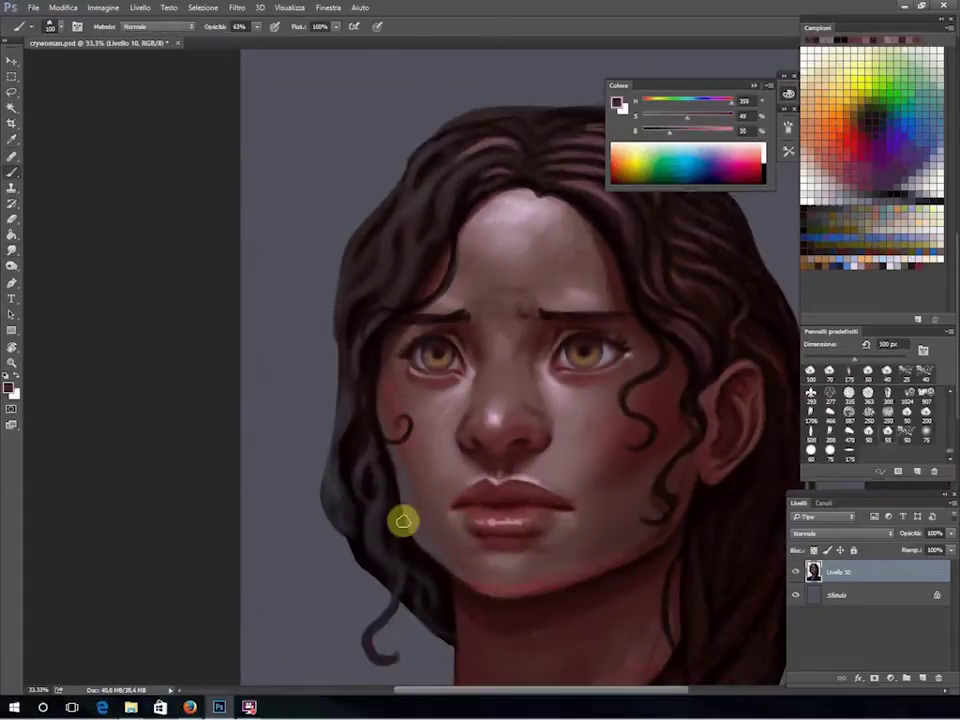
left_click(491, 553, "alt")
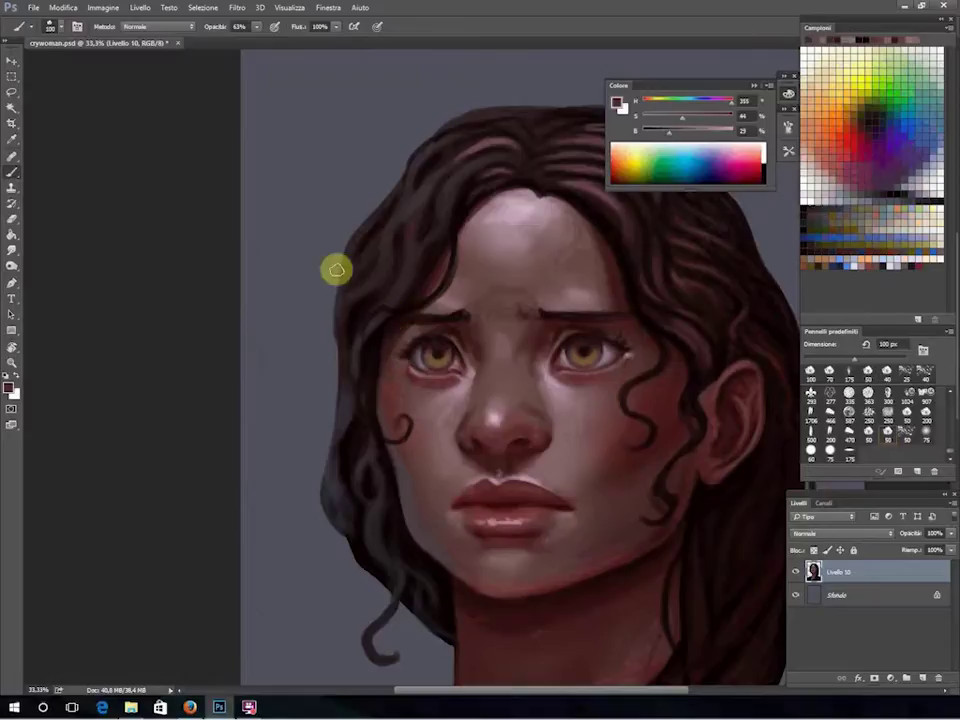
left_click(546, 380, "alt")
left_click(257, 26)
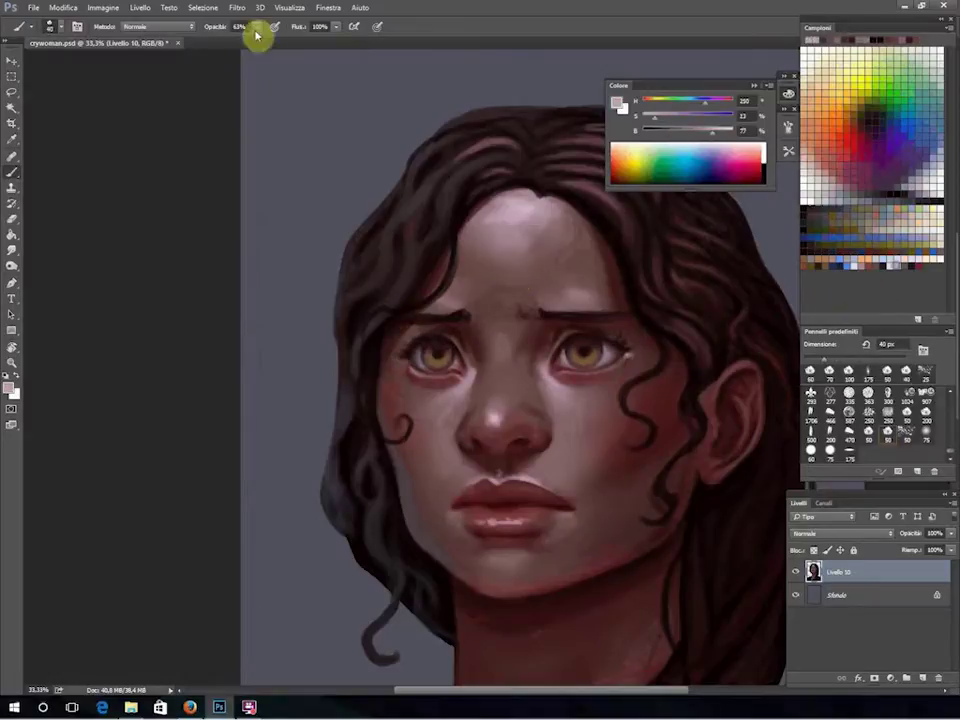
left_click(583, 348, "alt")
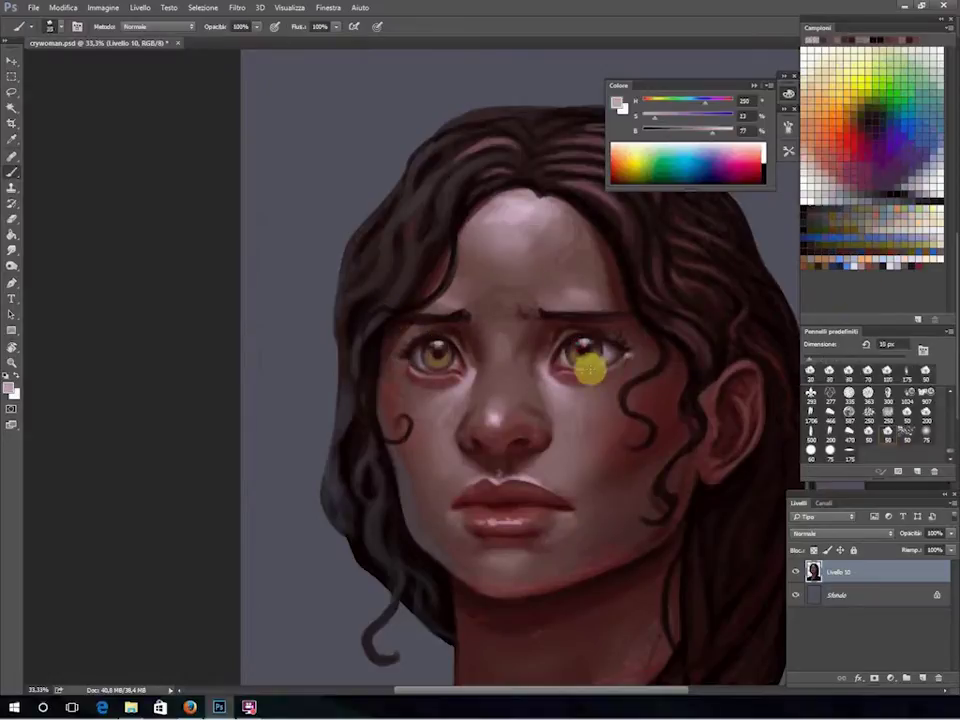
Zoom in and darken the upper eyelids with dark brown and near-black at 40 px.
key("ctrl+plus")
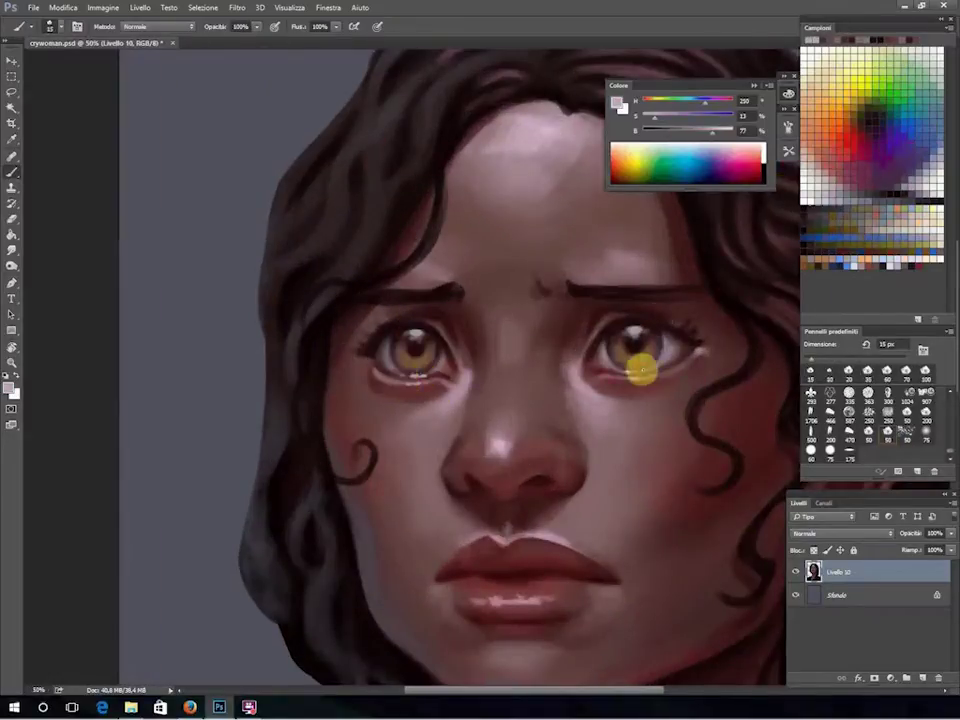
key("bracketright")
key("bracketright")
key("bracketright")
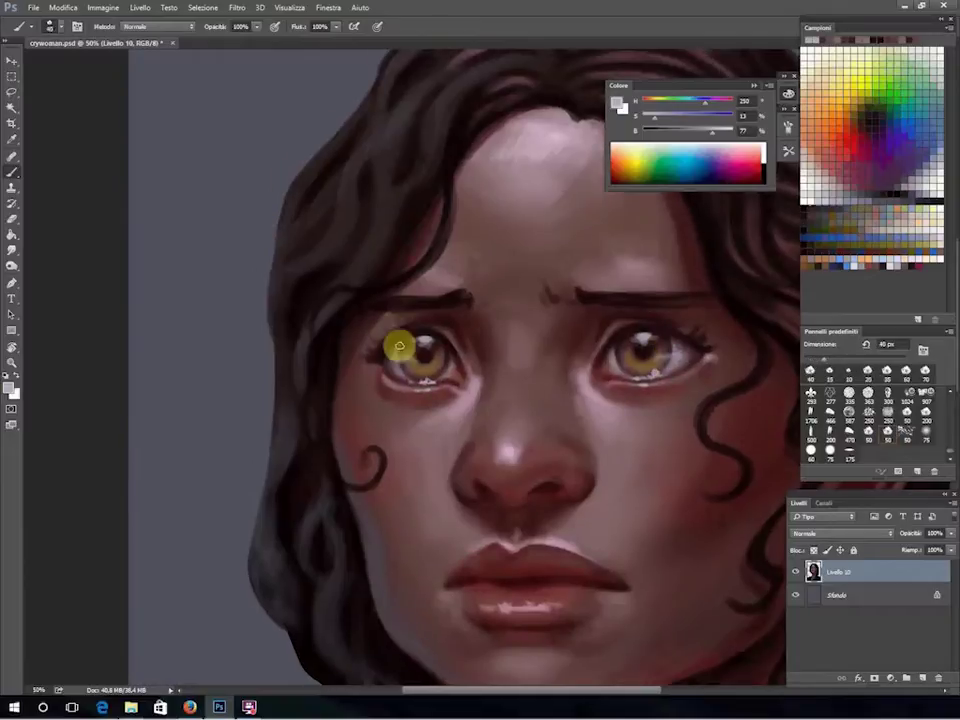
scroll(360, 316, "up", 1)
left_click(444, 326, "alt")
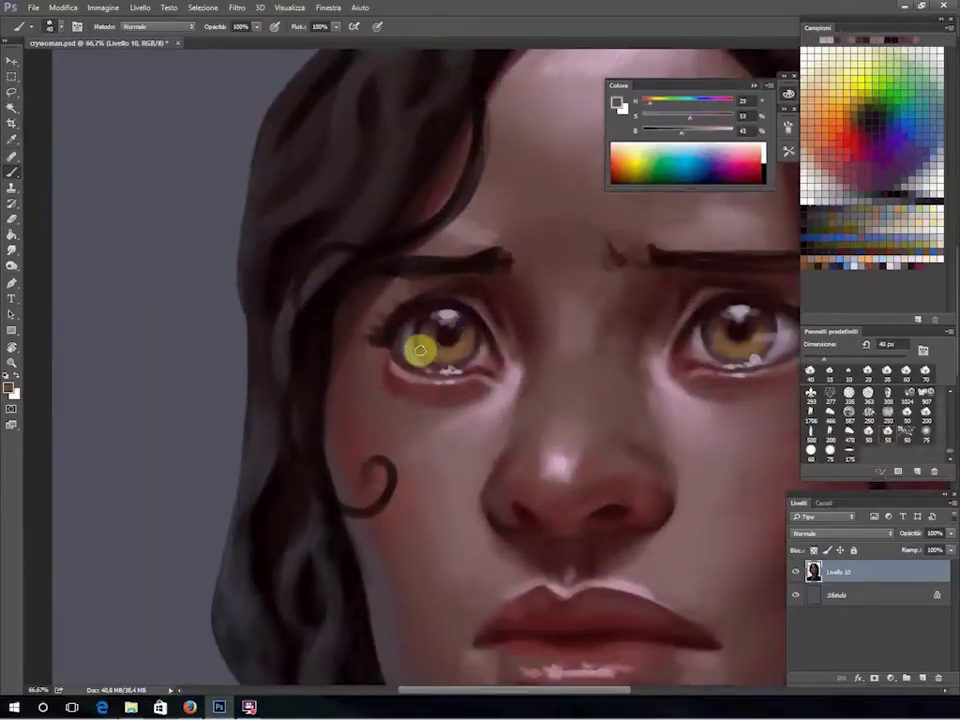
left_click(421, 313, "alt")
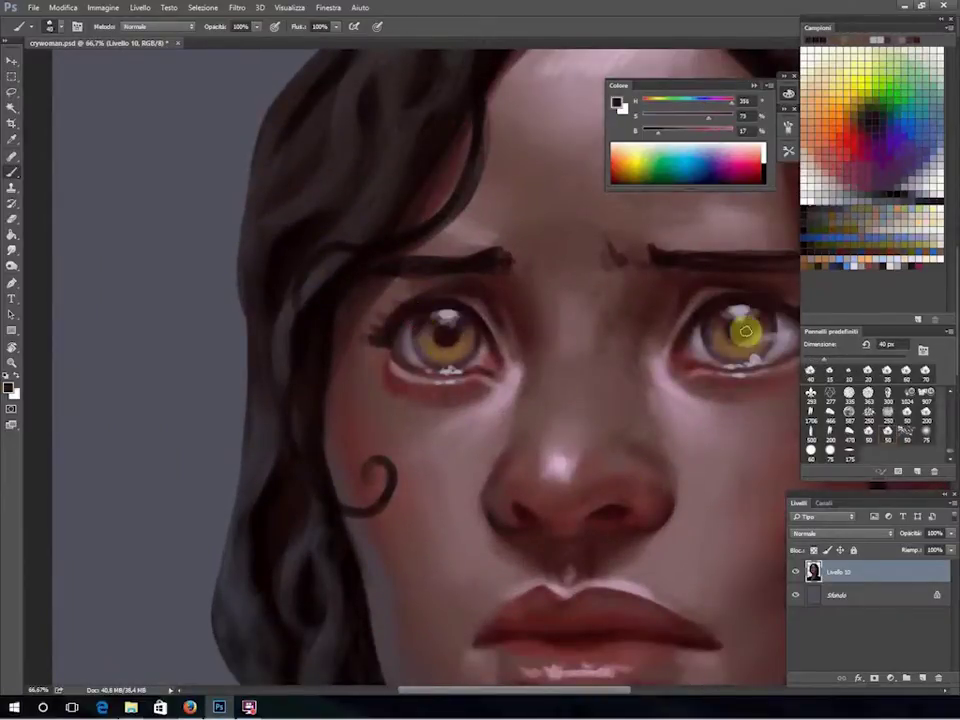
scroll(343, 236, "down", 1)
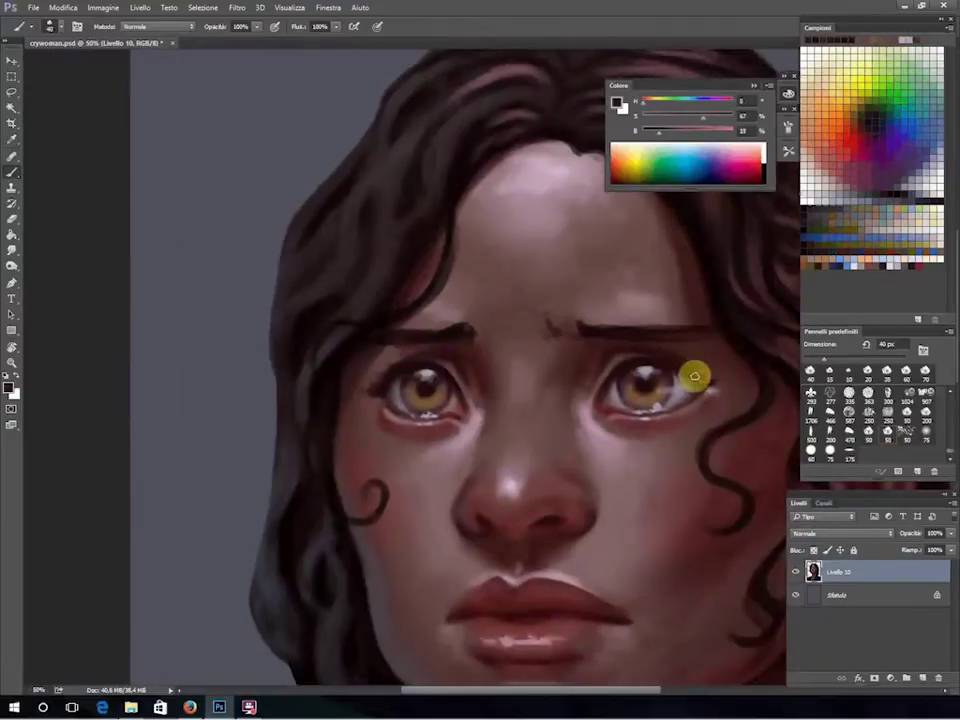
Eyedrop colours beside the eye, hair and skin, then zoom out to the whole portrait.
key("i")
left_click(734, 357)
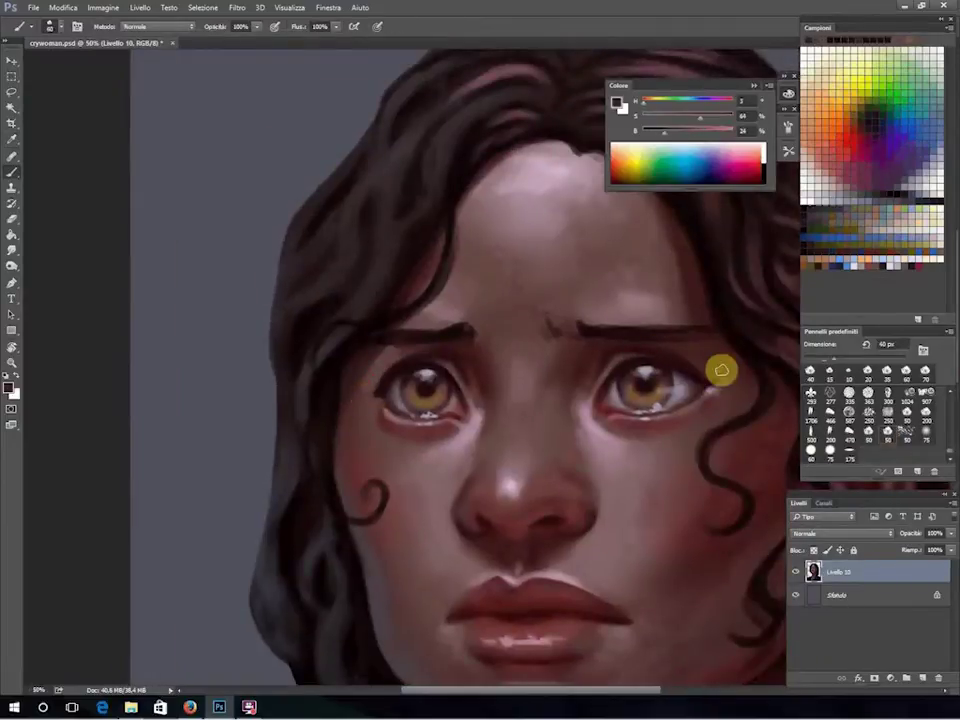
left_click(357, 381, "alt")
left_click(363, 302, "alt")
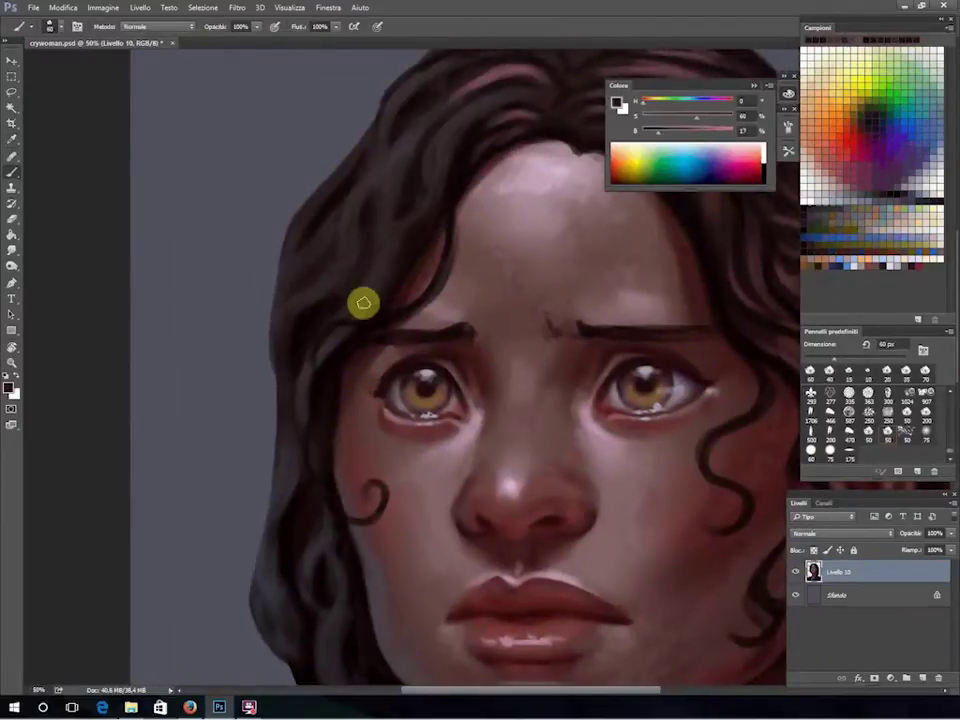
left_click(457, 402, "alt")
left_click_drag(457, 402, 452, 405)
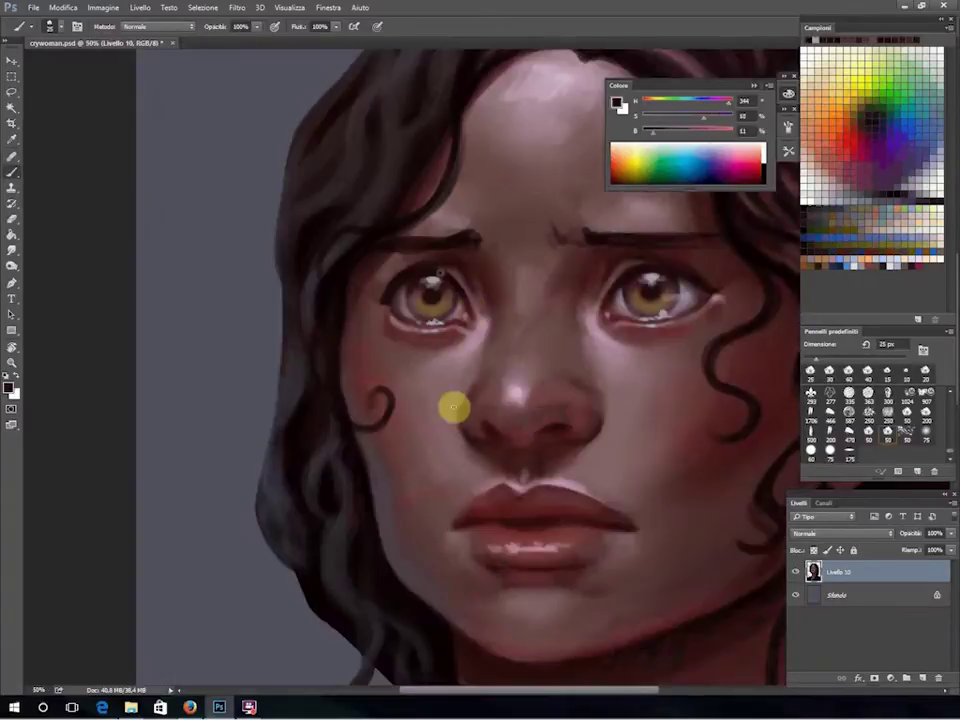
left_click_drag(583, 409, 54, 272)
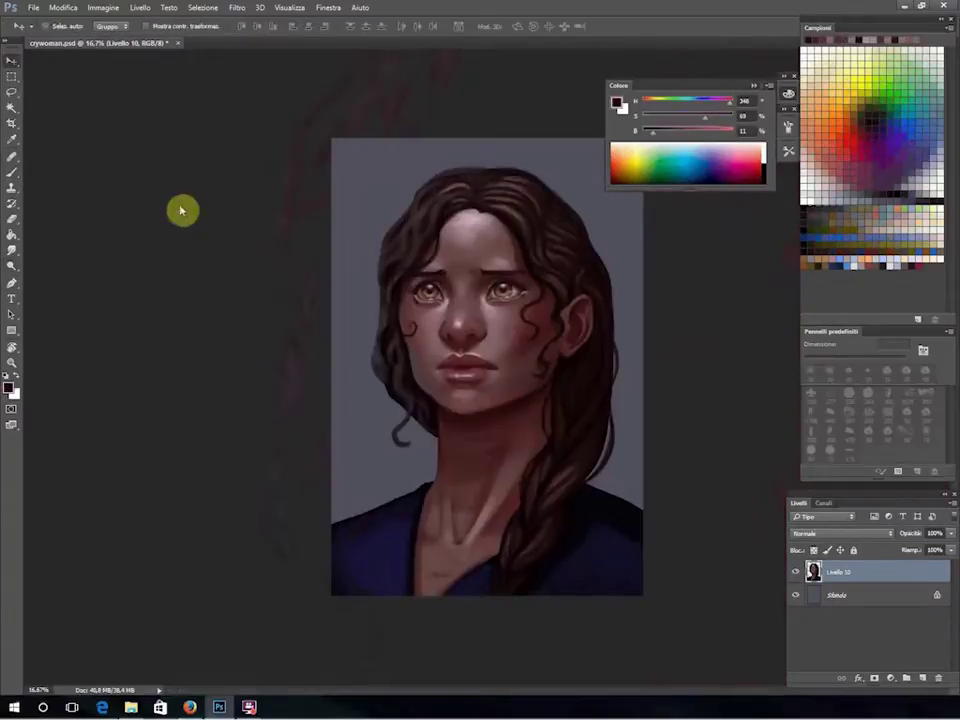
Lasso the lower area, add a layer below, and paint the grey bottom strip dark blue.
left_click_drag(521, 459, 311, 572)
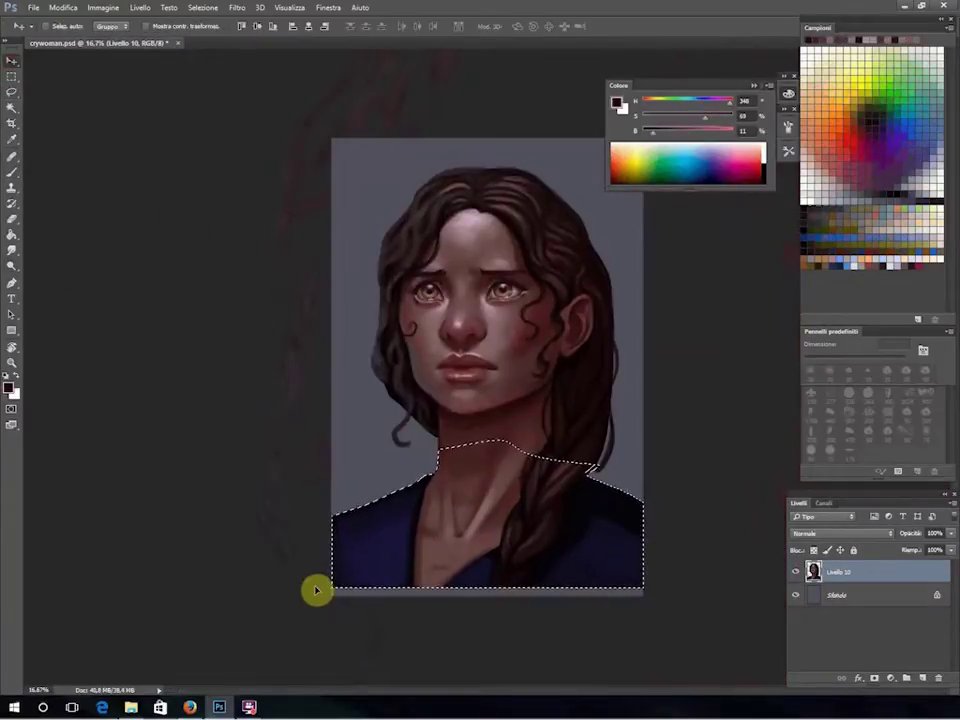
key("ctrl+d")
key("b")
key("ctrl+shift+alt+n")
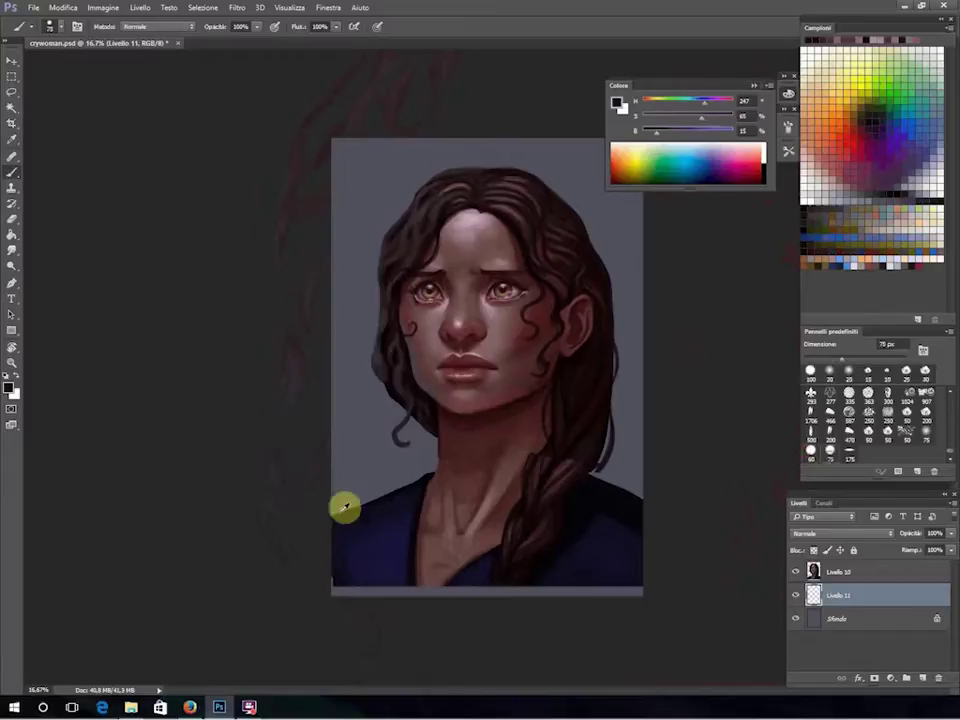
left_click(442, 578, "alt")
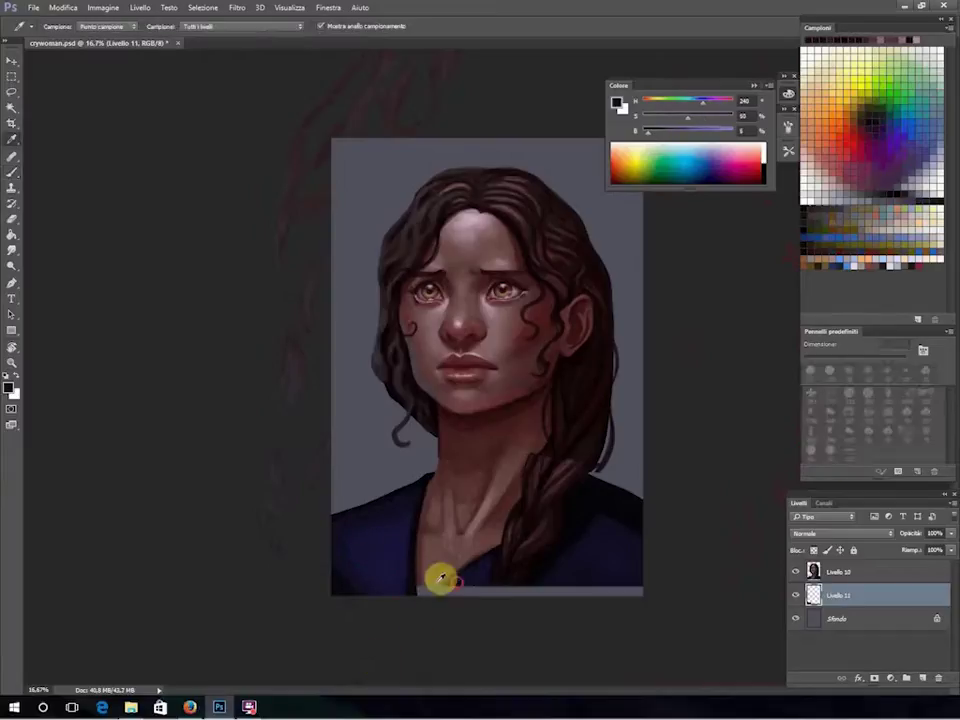
mouse_move(457, 586)
left_mouse_down()
mouse_move(525, 568)
mouse_move(619, 594)
left_mouse_up()
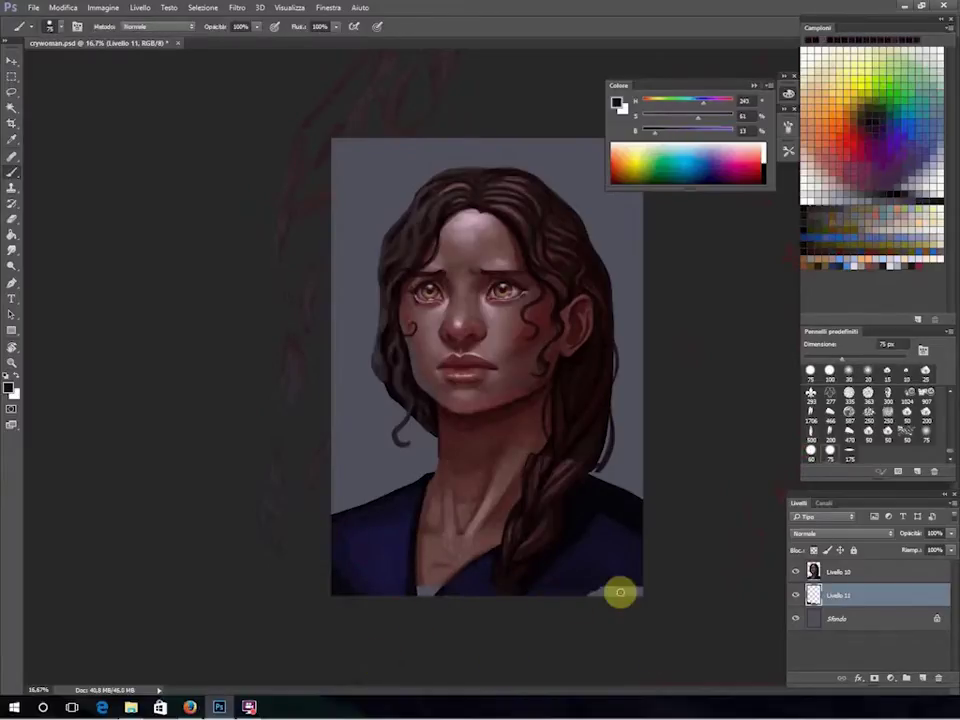
Merge Livello 10 into Livello 11 and resume painting with an 80 px brush.
left_click(436, 566, "alt")
left_click(602, 450, "ctrl")
key("e")
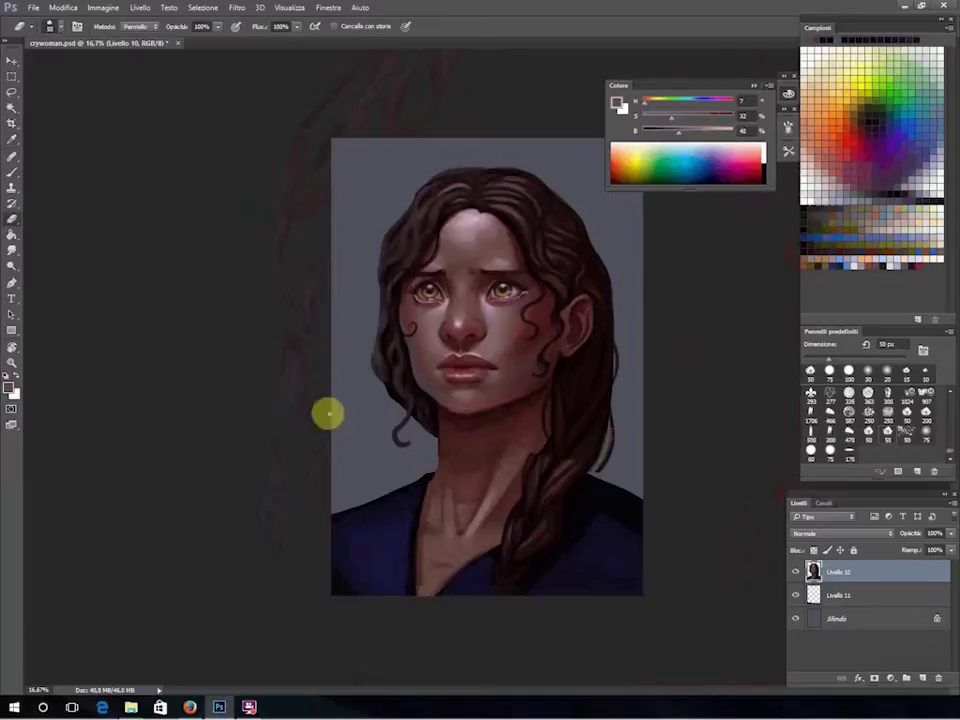
key("ctrl+e")
key("b")
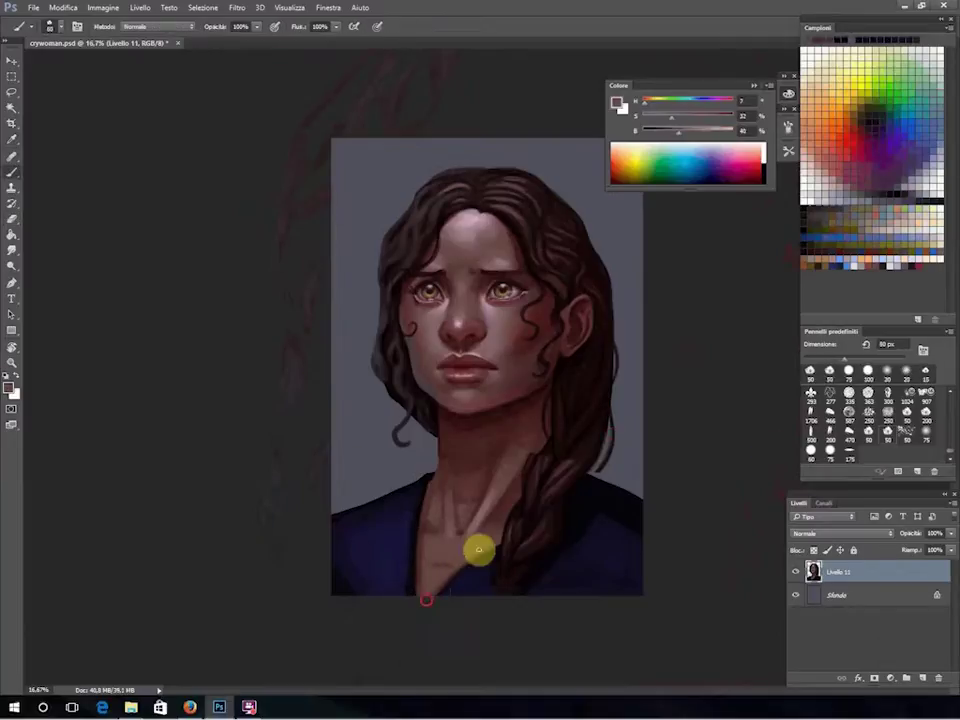
Sample dark clothing blues and a muted purple to paint the neck.
left_click(519, 461, "alt")
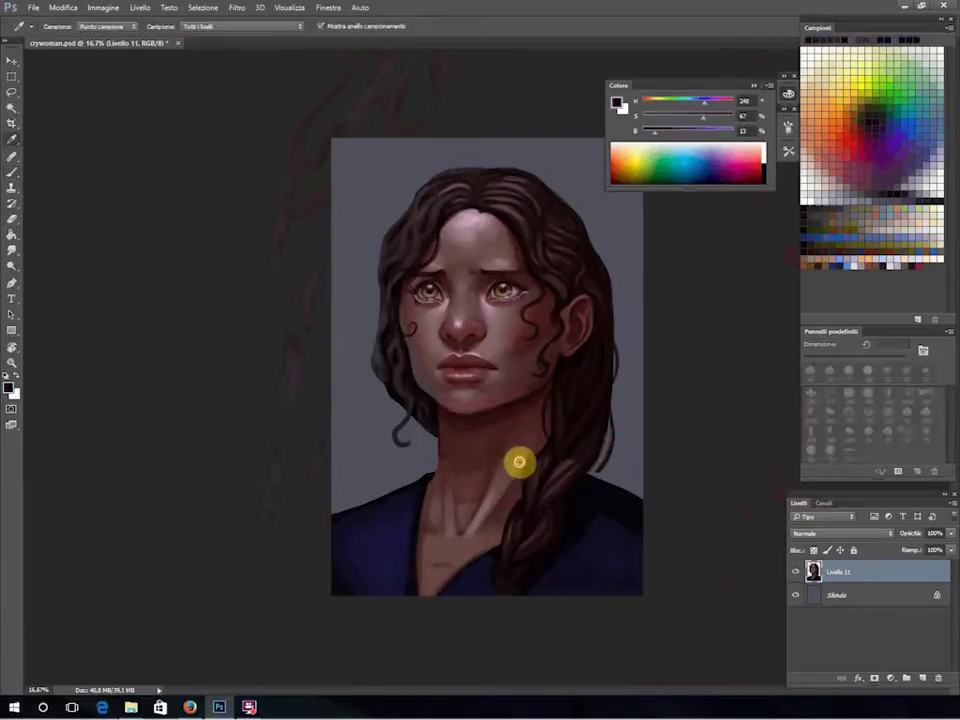
left_click(437, 399, "alt")
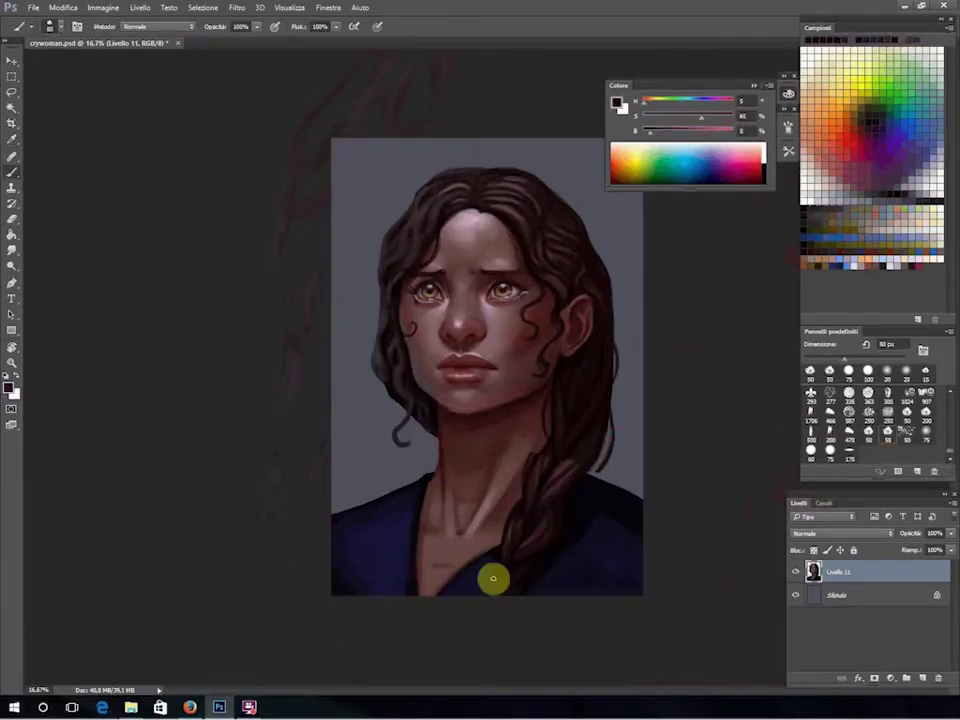
left_click(531, 463, "alt")
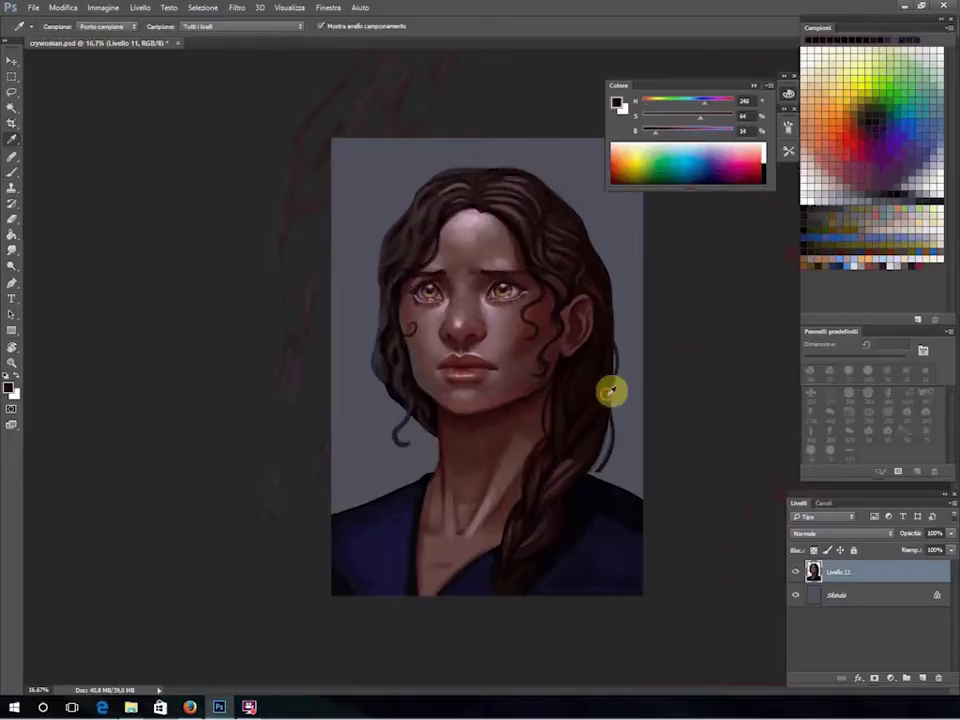
left_click(379, 328, "alt")
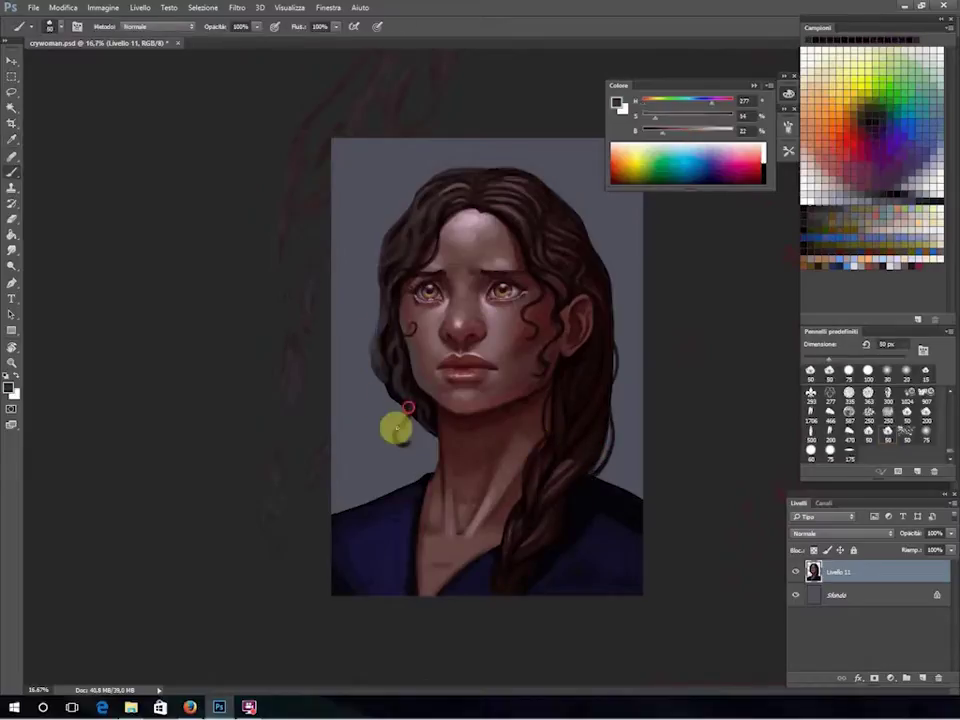
Zoom in on the eyes, sample pink and darker red, and smudge-blend the area.
key("ctrl+plus")
key("ctrl+plus")
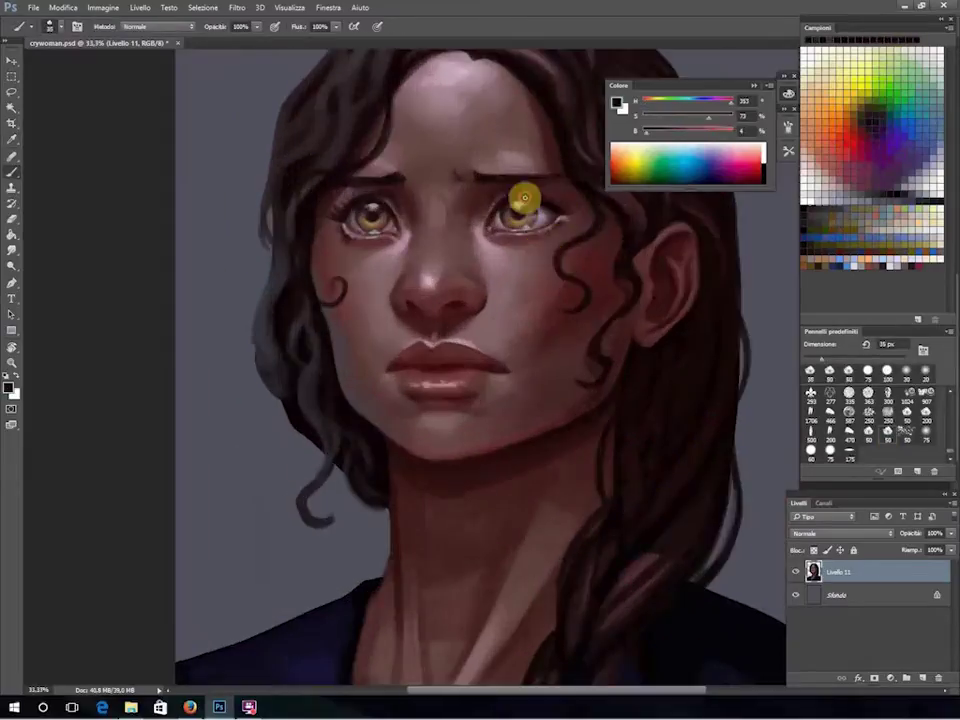
left_click(503, 222, "alt")
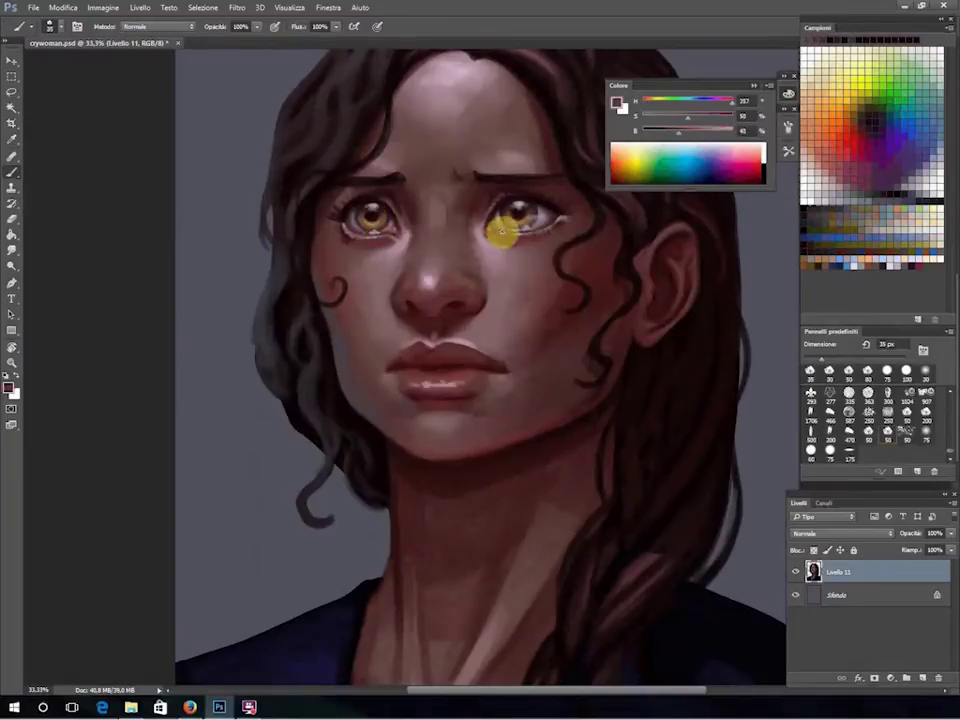
key("ctrl+plus")
left_click(272, 133, "alt")
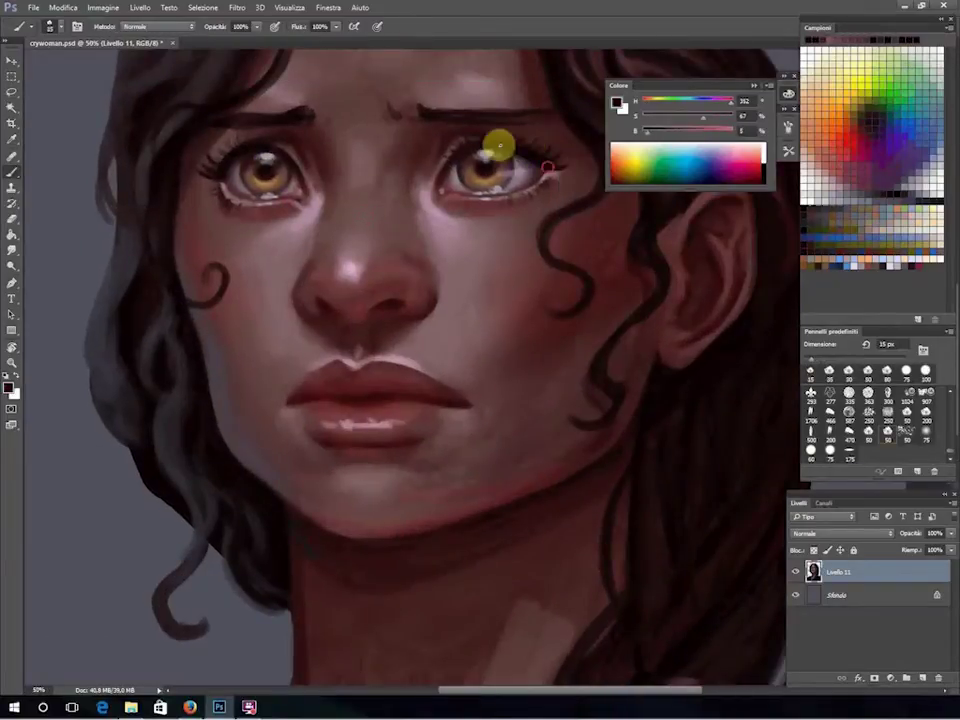
mouse_move(387, 397)
left_mouse_down()
mouse_move(447, 376)
mouse_move(427, 379)
left_mouse_up()
key("ctrl+minus")
key("r")
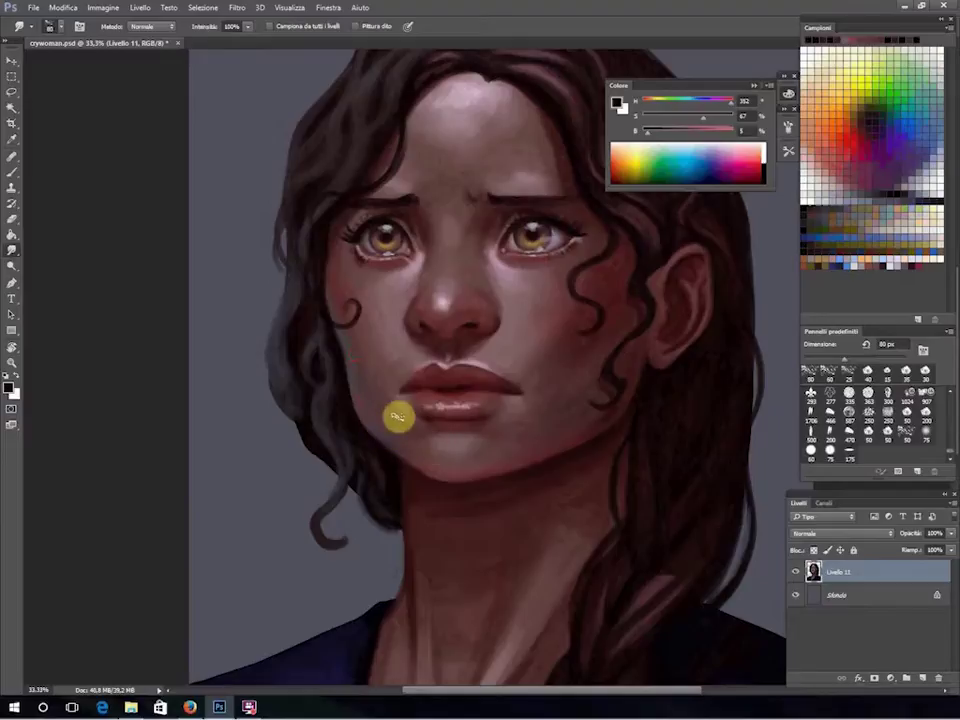
Sample forehead, cheek and jaw-shadow tones with a 125 px brush.
key("b")
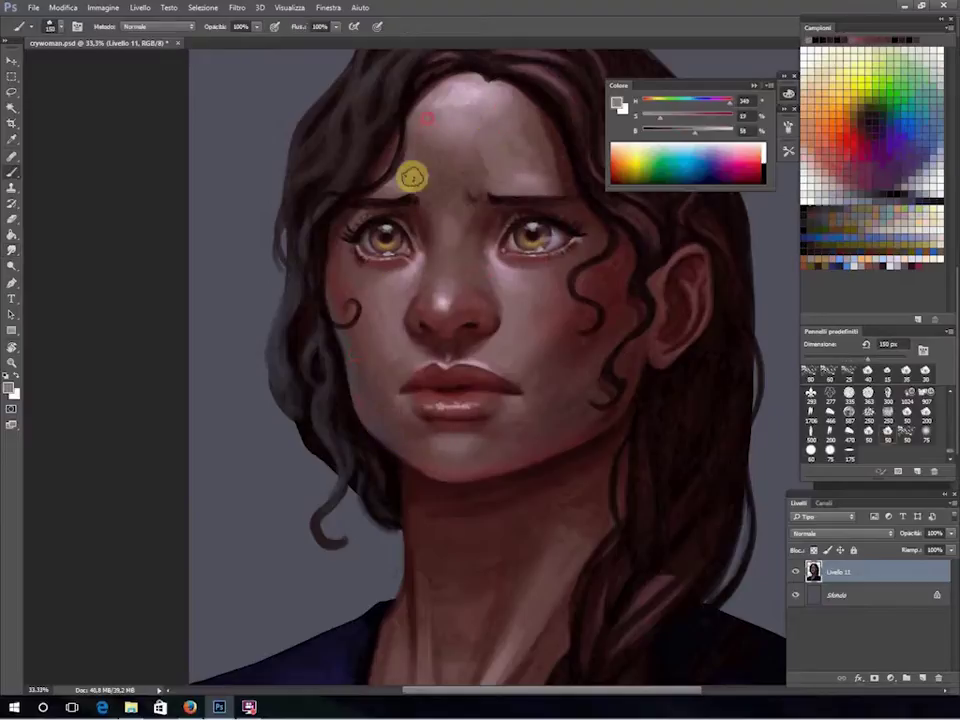
left_click(476, 81, "alt")
key("bracketleft")
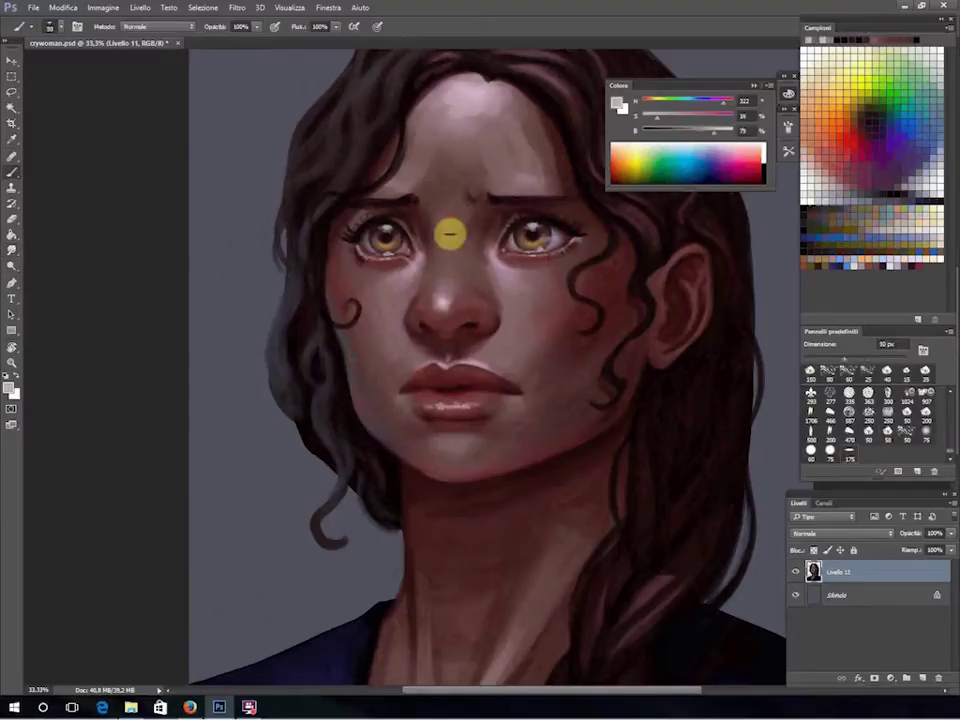
left_click(526, 316, "alt")
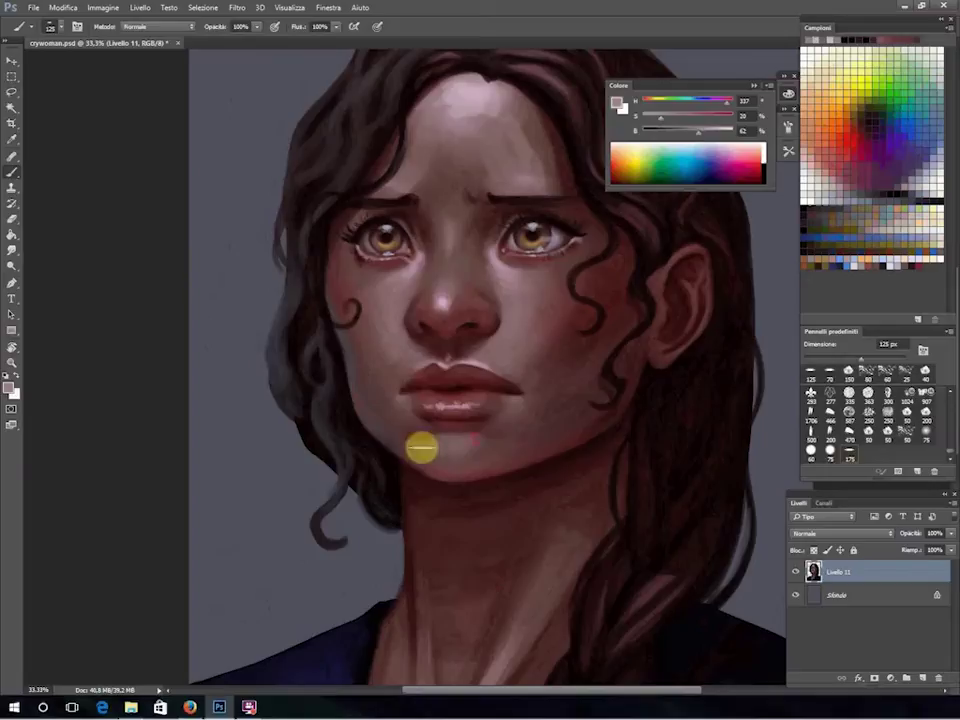
key("i")
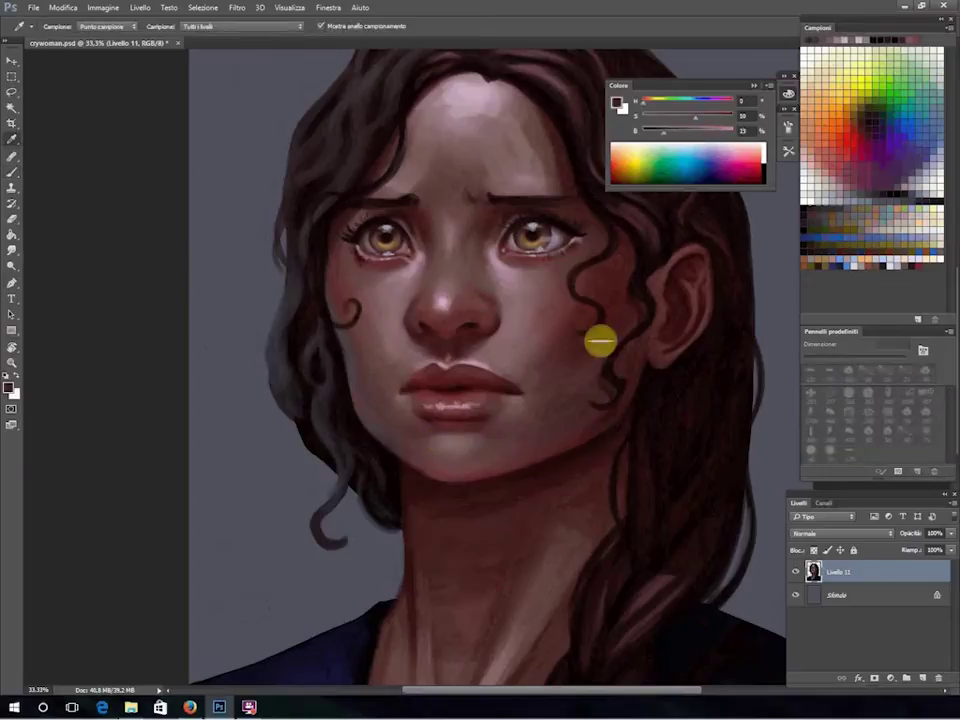
left_click(537, 469)
key("b")
Repaint the forehead highlight in light pink and smudge-blend it near the brow.
scroll(470, 400, "up", 5)
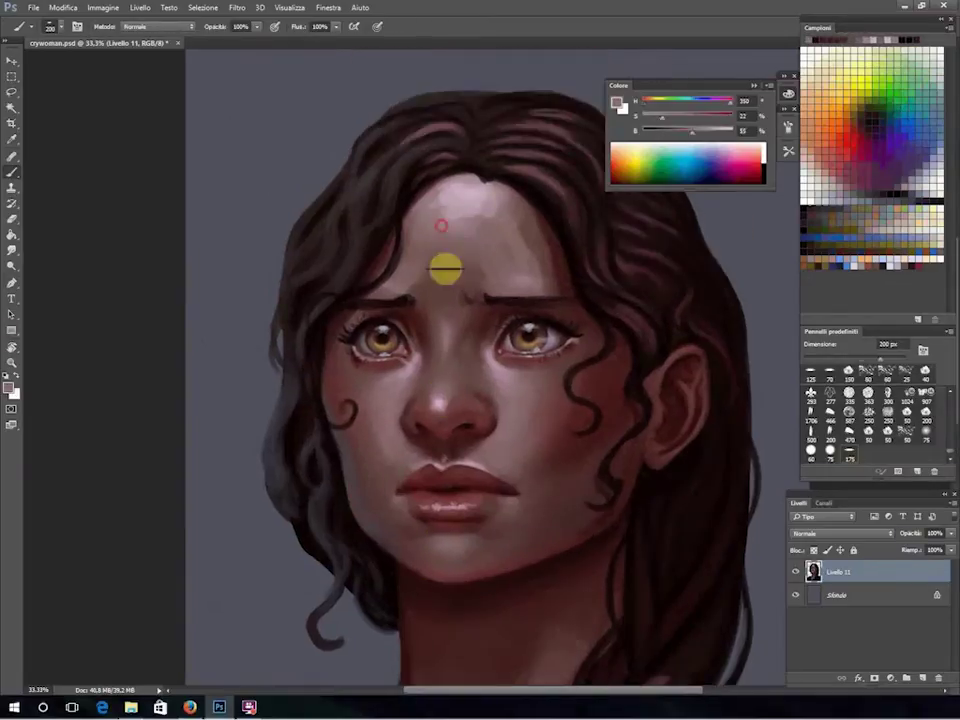
left_click(535, 263, "alt")
left_click_drag(502, 199, 416, 236)
left_click(555, 300, "alt")
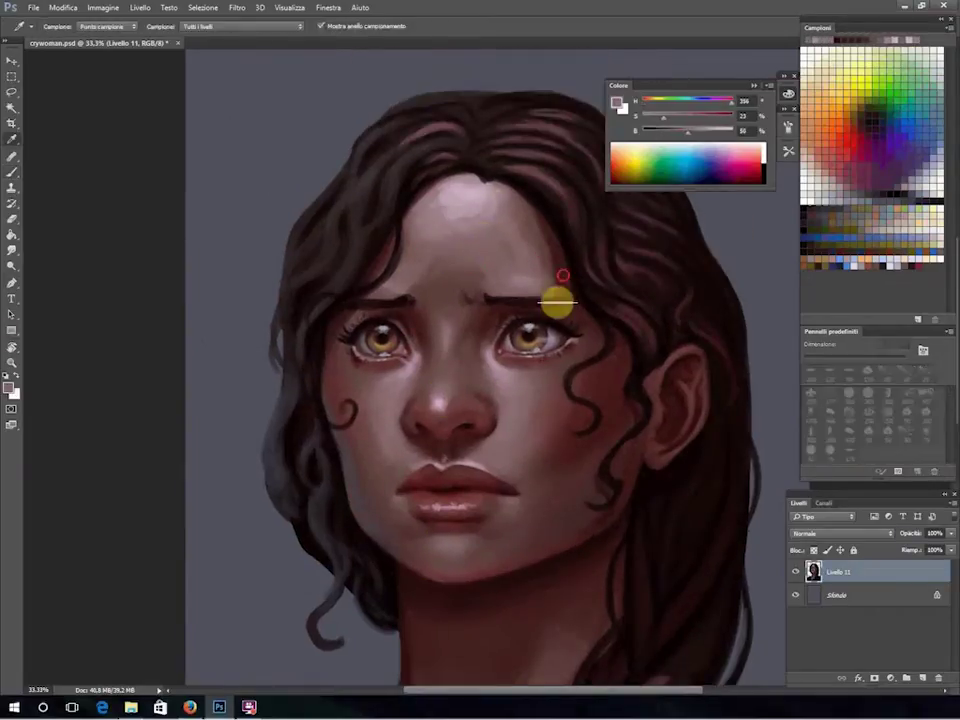
scroll(455, 469, "down", 3)
left_click(587, 383, "alt")
key("r")
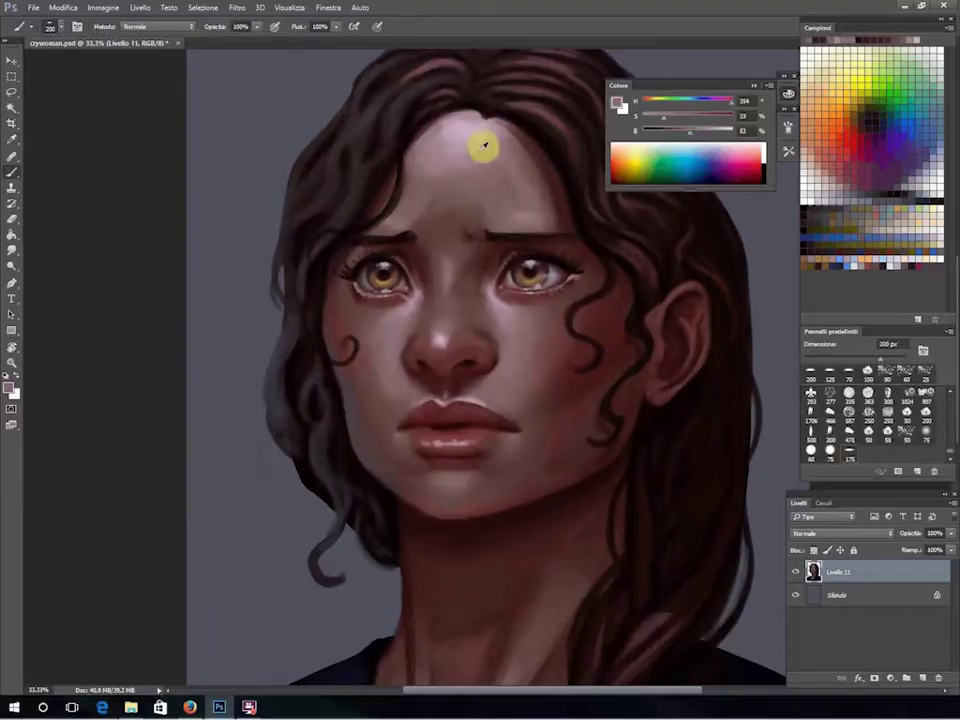
left_click(482, 145, "alt")
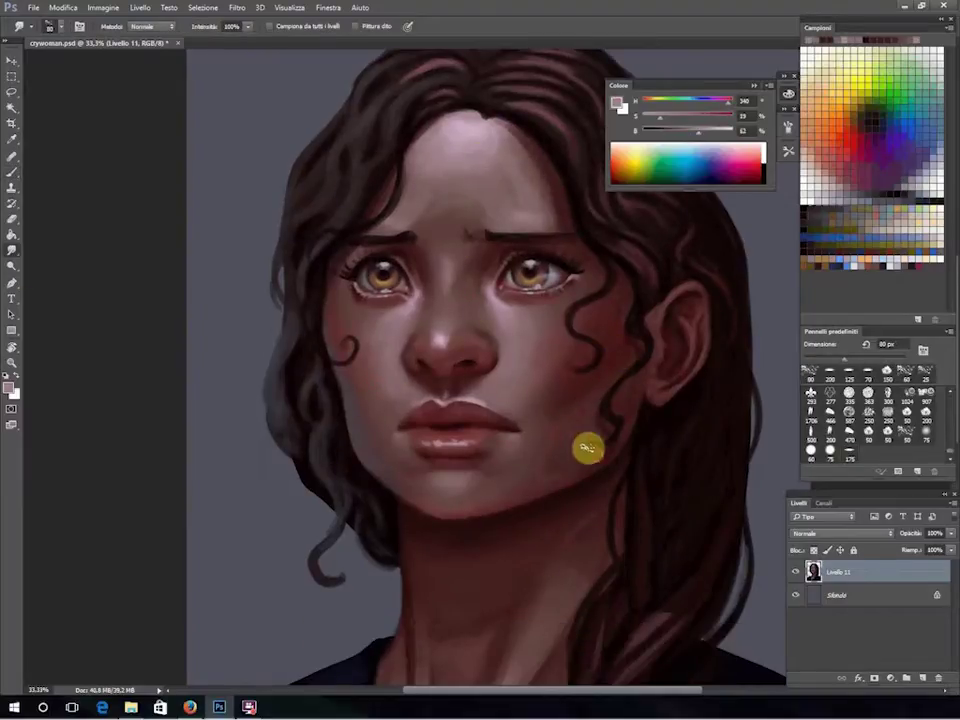
Sample darker nose tones and a bright red for the eye corner with a smaller brush.
key("b")
left_click(438, 328, "alt")
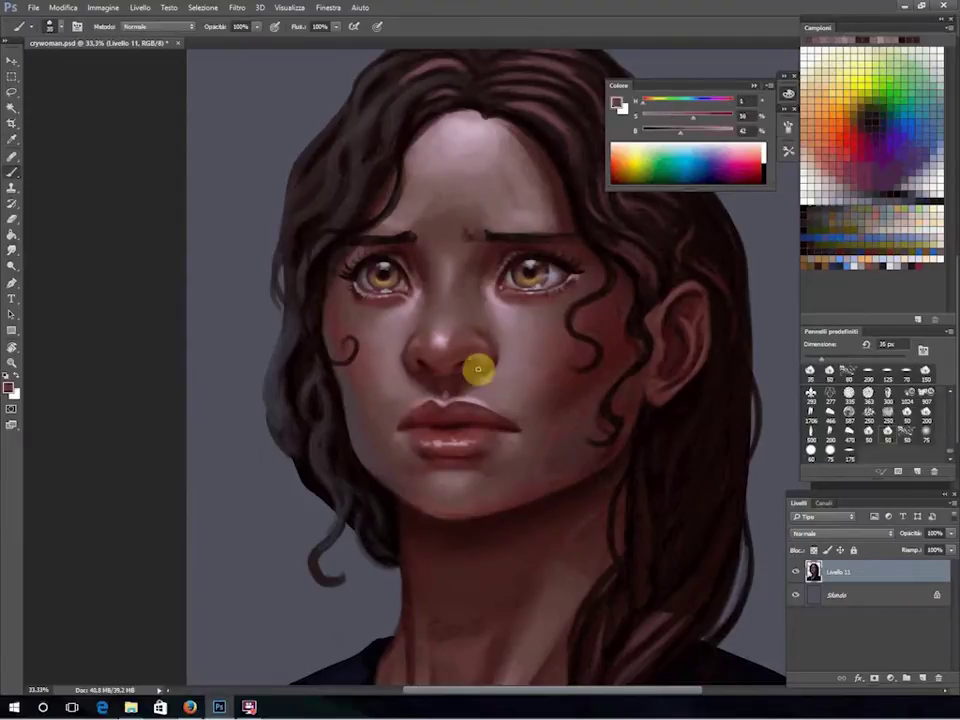
left_click(418, 365, "alt")
left_click(881, 261)
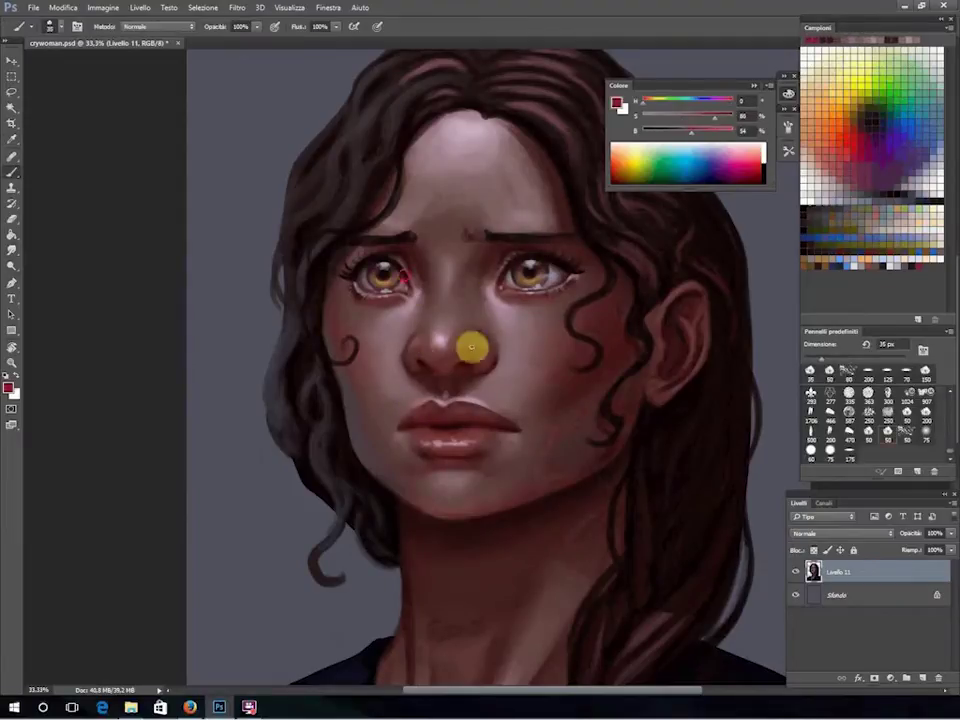
left_click(825, 446)
Touch up the eyebrow, cover the red mark with skin tone, and smudge the cheek.
left_click(483, 231, "alt")
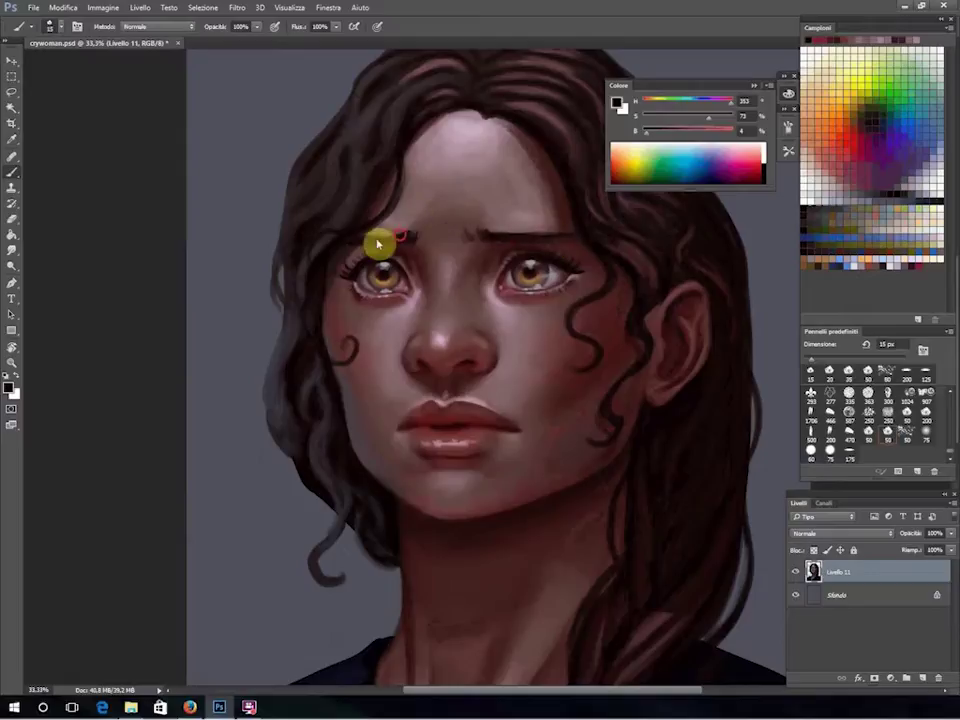
left_click(484, 239, "alt")
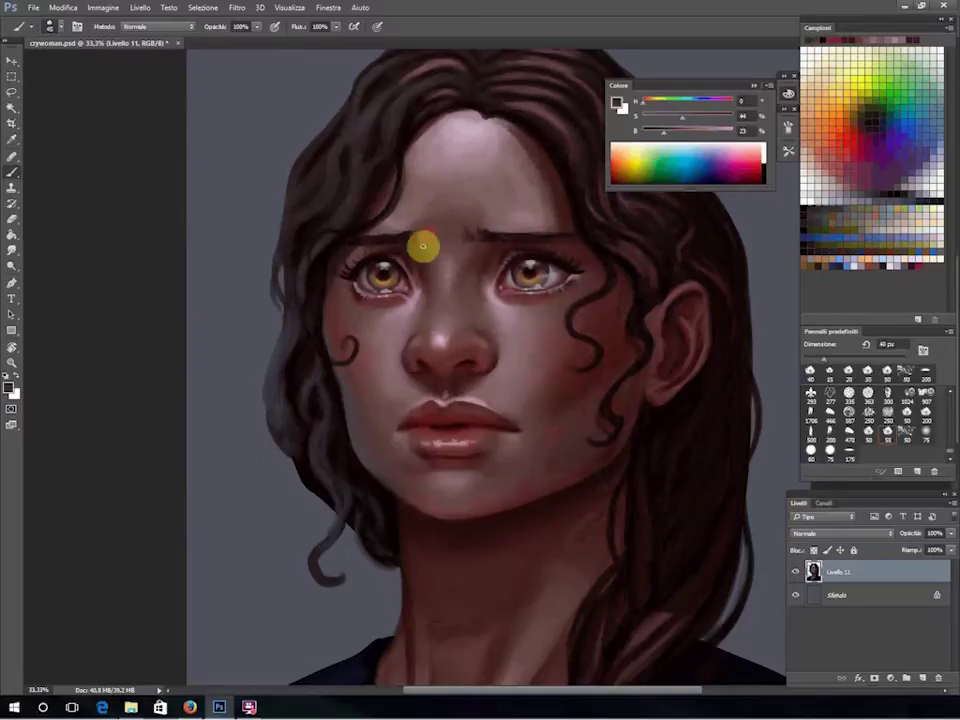
left_click(478, 370, "alt")
scroll(574, 424, "down", 2)
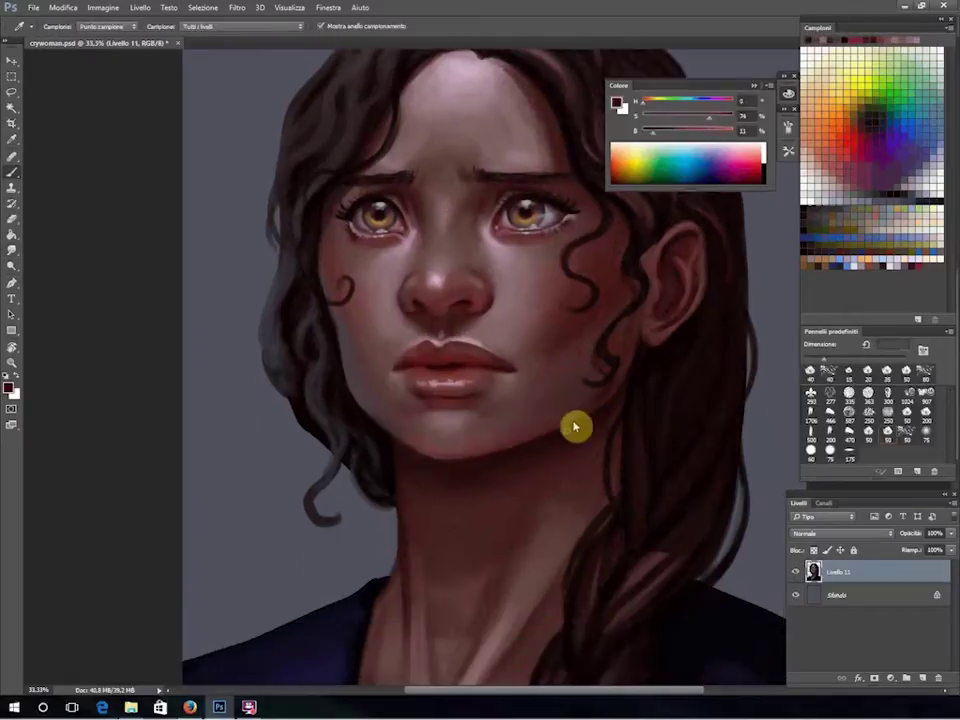
key("r")
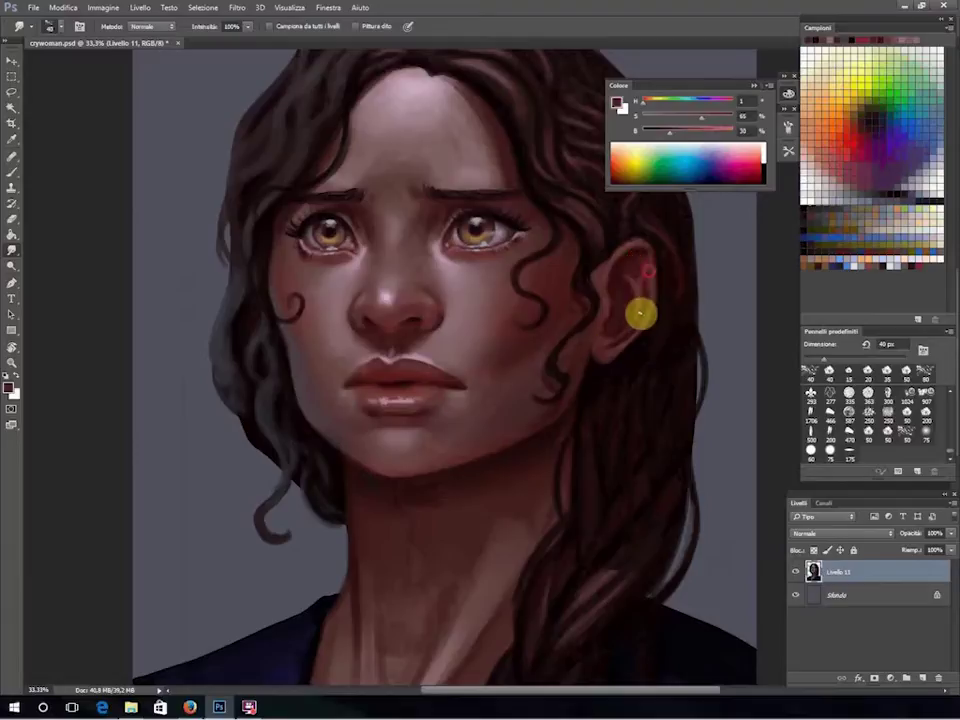
Paint the ear using its lighter and darker sampled skin tones.
key("b")
left_click(613, 281, "alt")
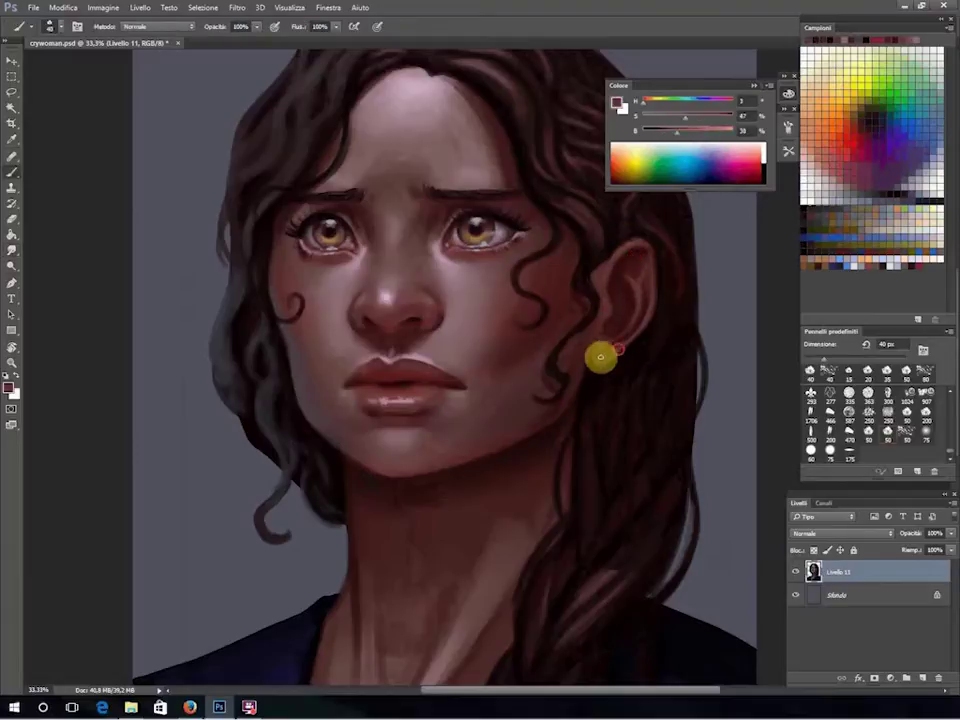
left_click(613, 291, "alt")
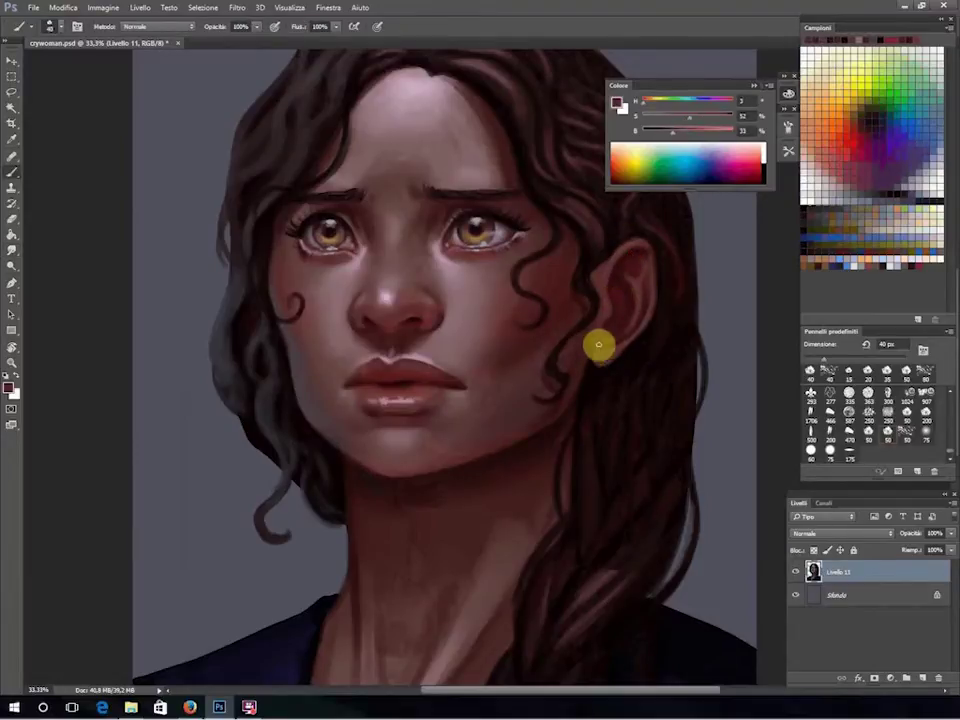
scroll(613, 367, "up", 3)
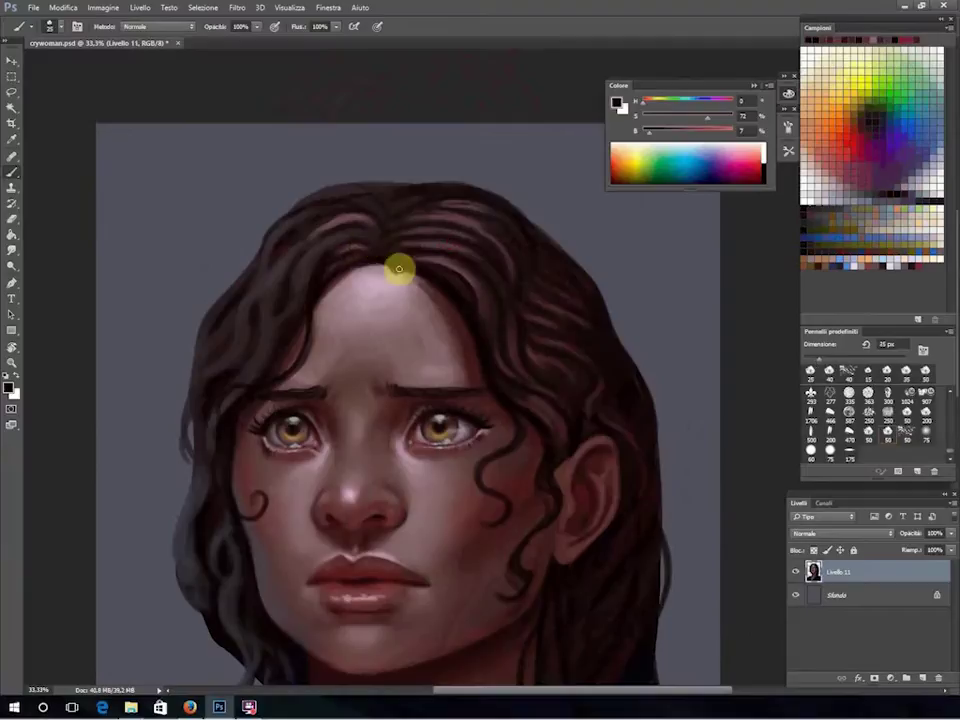
Test dark hair strands near the parting on a new Livello 12, then hide it and return to Livello 11.
key("bracketright")
key("bracketright")
left_click(424, 255, "alt")
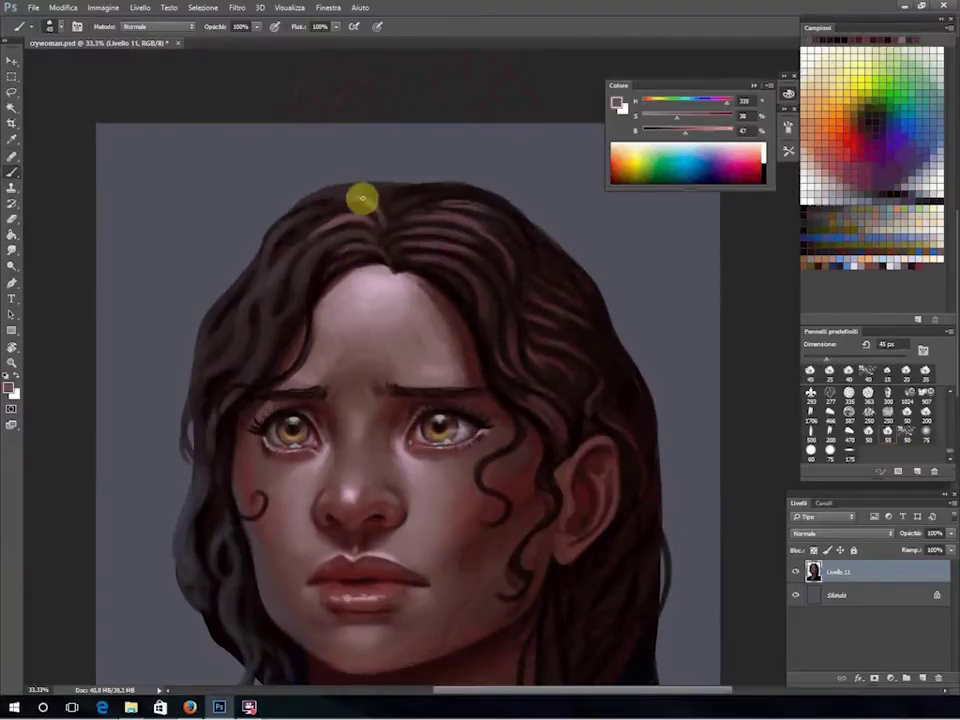
left_click(531, 311, "alt")
key("ctrl+shift+alt+n")
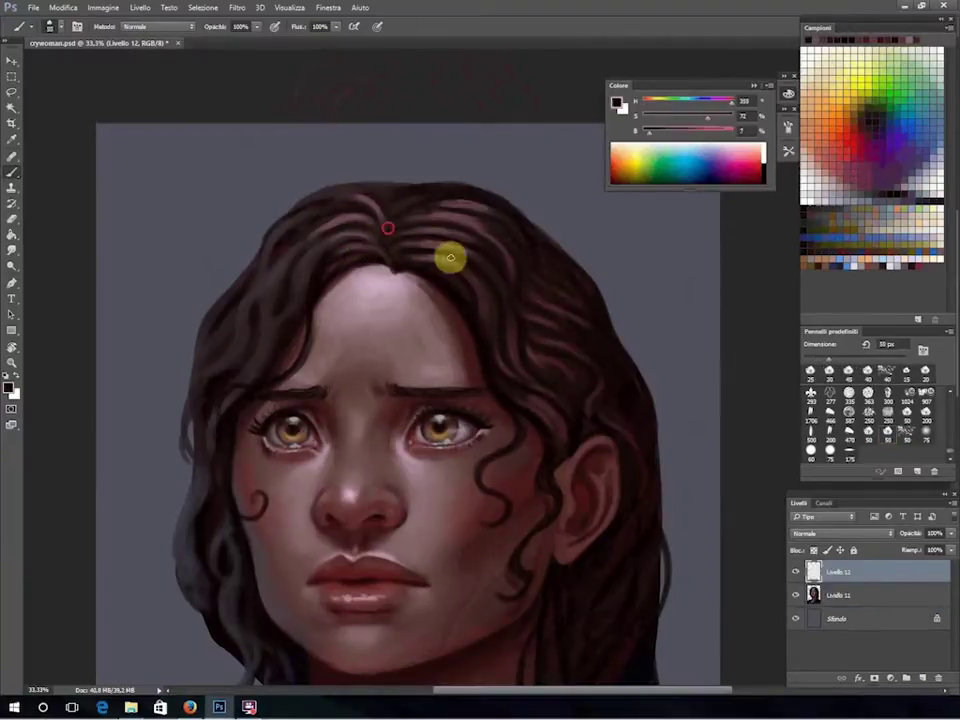
left_click(389, 235, "alt")
left_click_drag(407, 258, 456, 283)
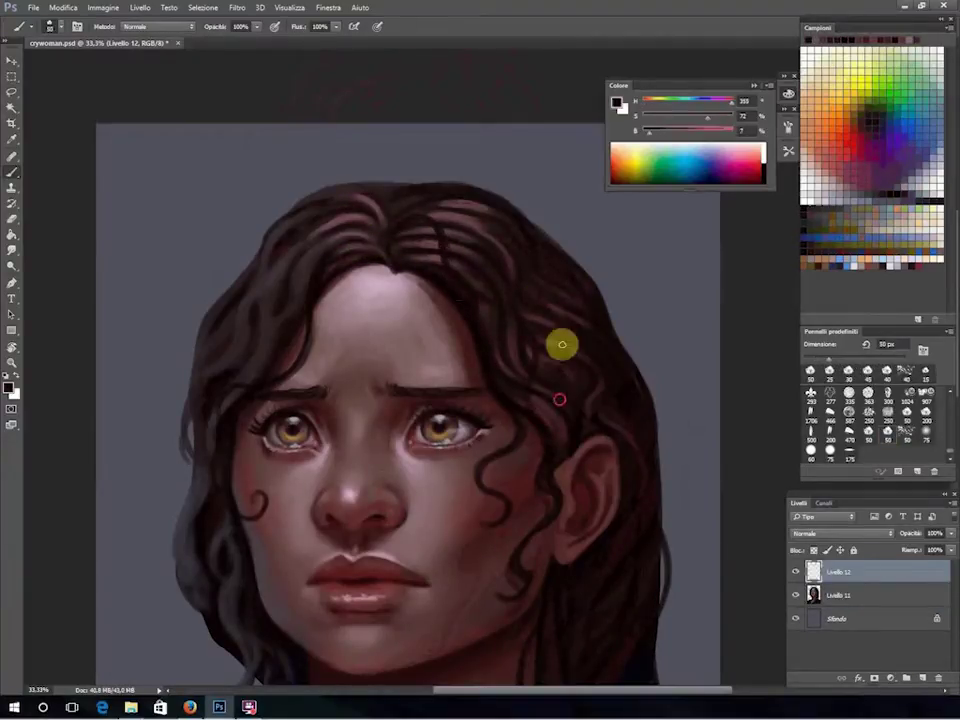
left_click(426, 253, "alt")
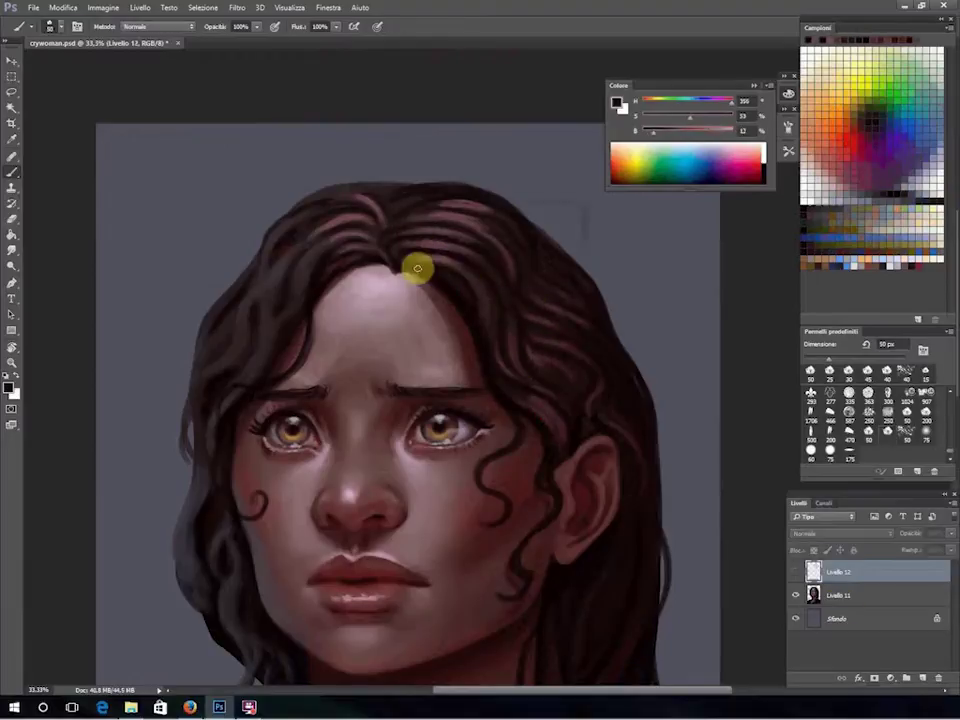
key("alt+bracketleft")
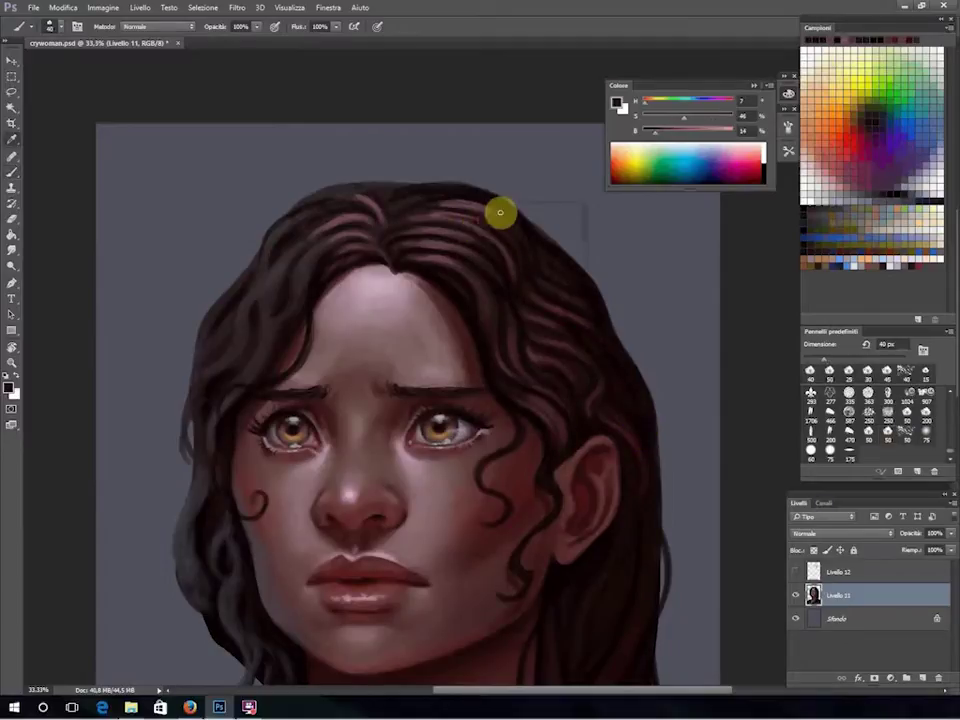
Paint lighter and saturated hair strands near the forehead and on the left side of the hair.
left_click(465, 291, "alt")
key("bracketleft")
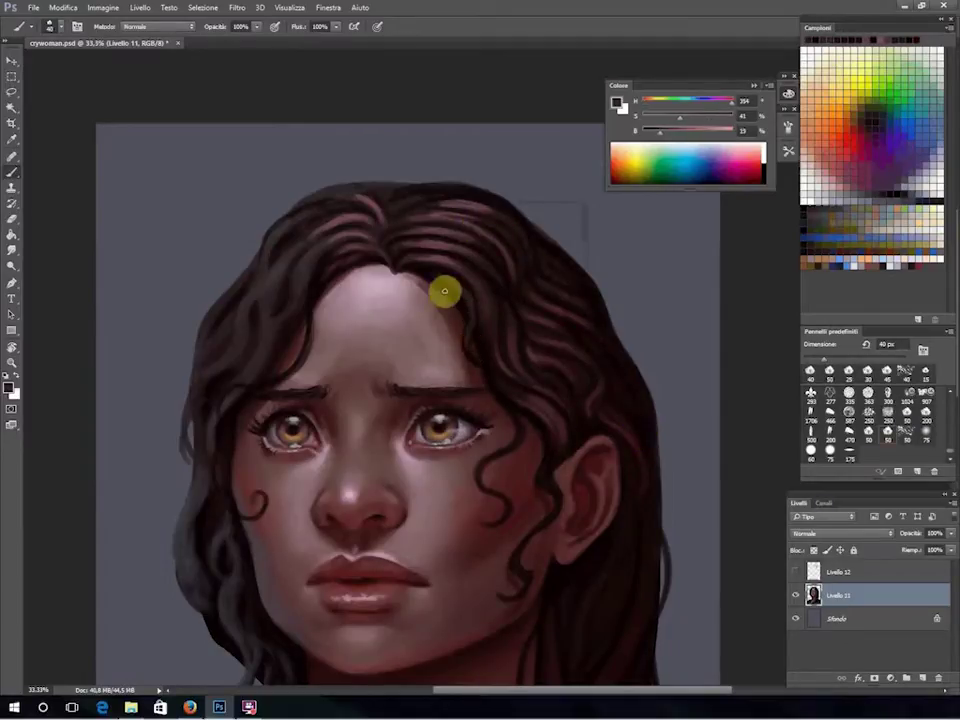
left_click(439, 186, "alt")
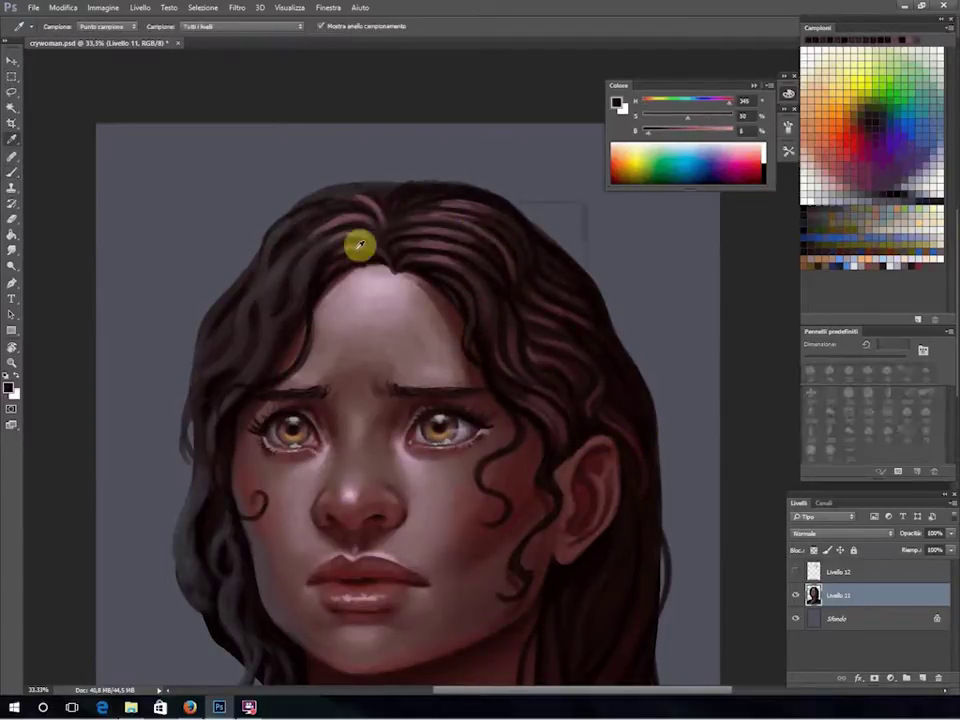
key("bracketright")
left_click(388, 268, "alt")
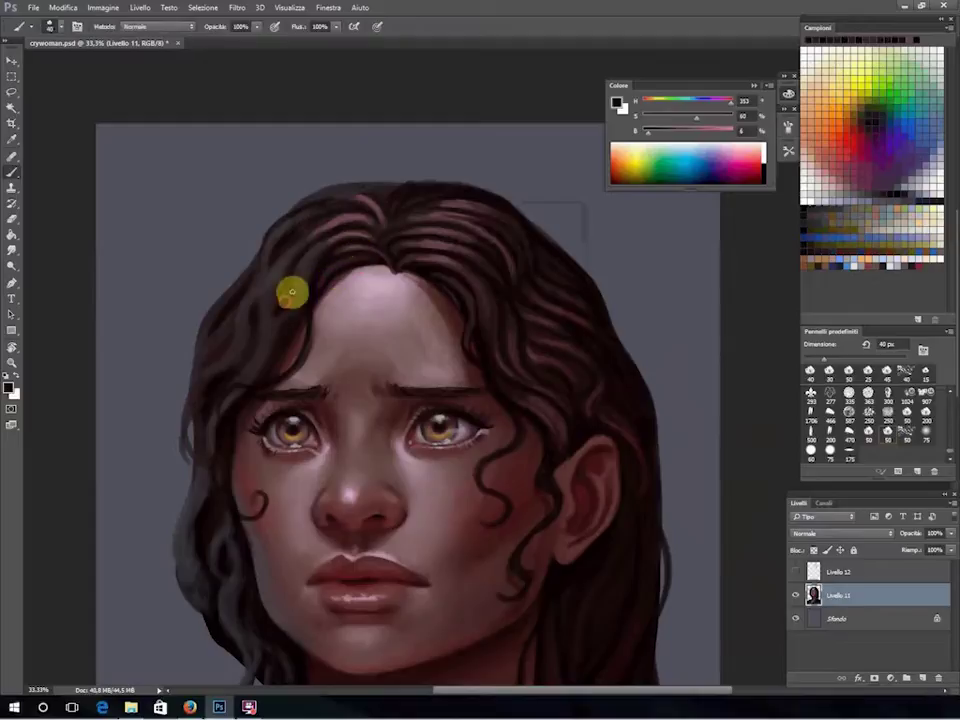
left_click_drag(273, 316, 533, 323)
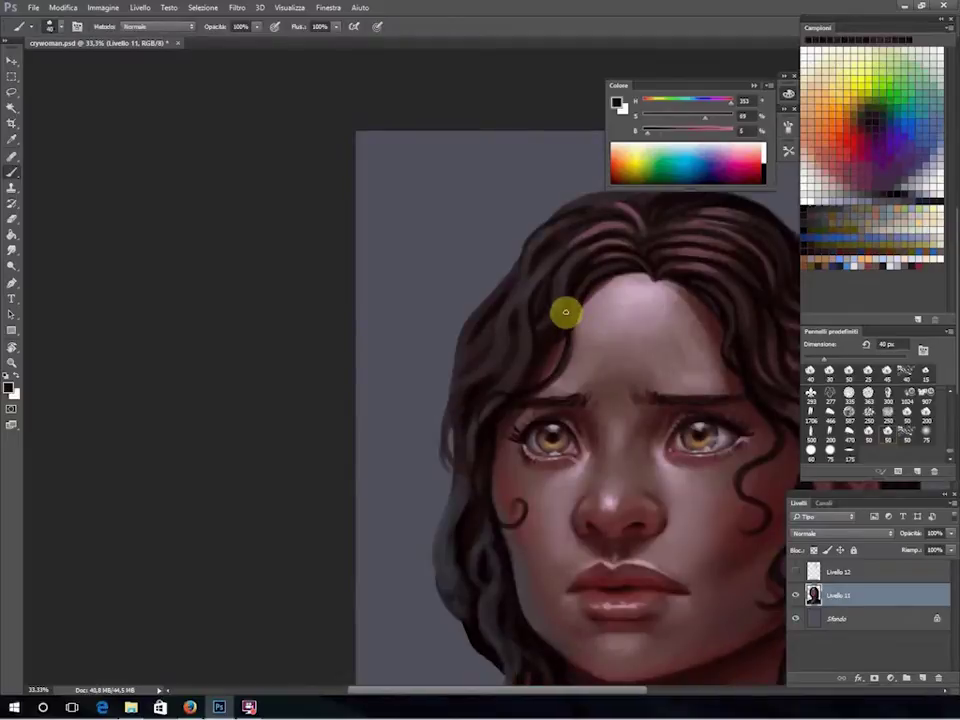
left_click(546, 337, "alt")
left_click(533, 364, "alt")
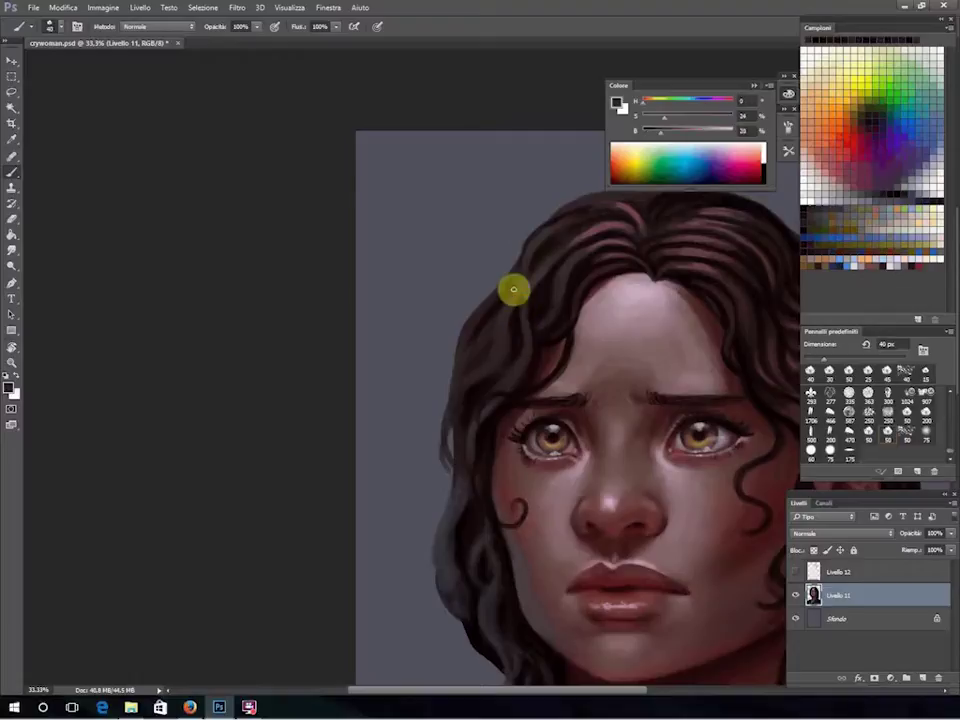
left_click_drag(723, 294, 619, 285)
Paint warm mid-brown and very dark strands along the hairline framing the face with a smaller brush.
left_click(551, 233, "alt")
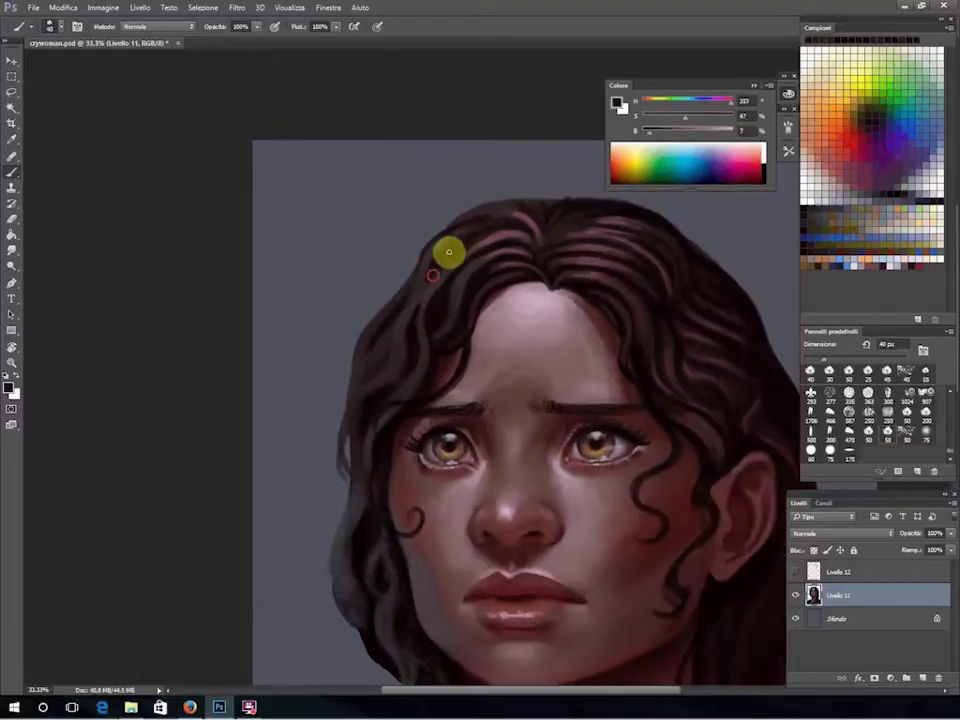
left_click(623, 358, "alt")
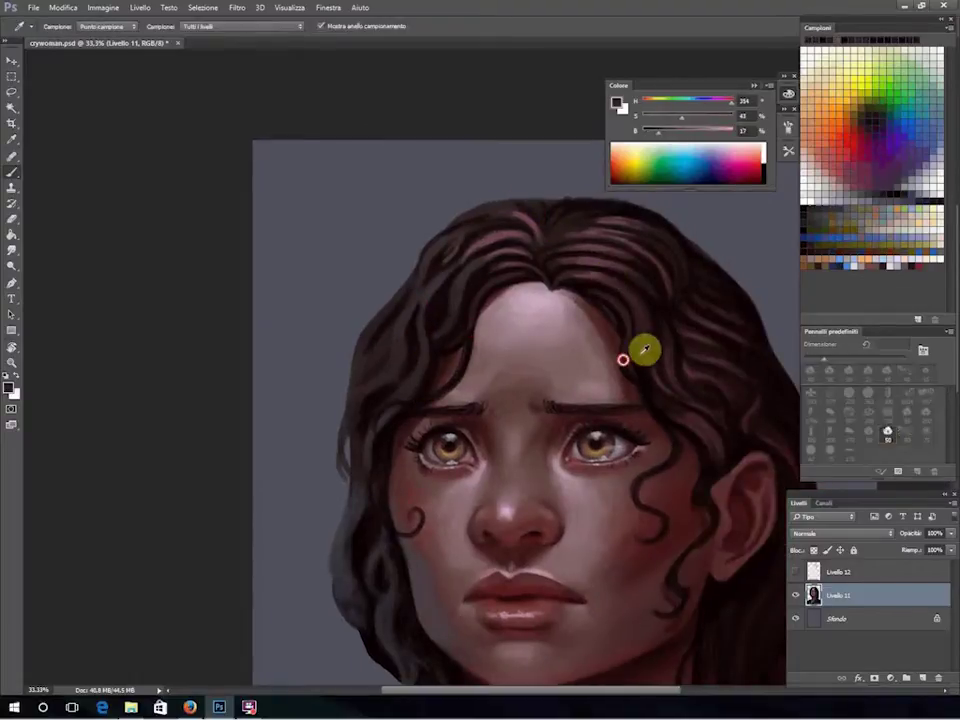
left_click(643, 392, "alt")
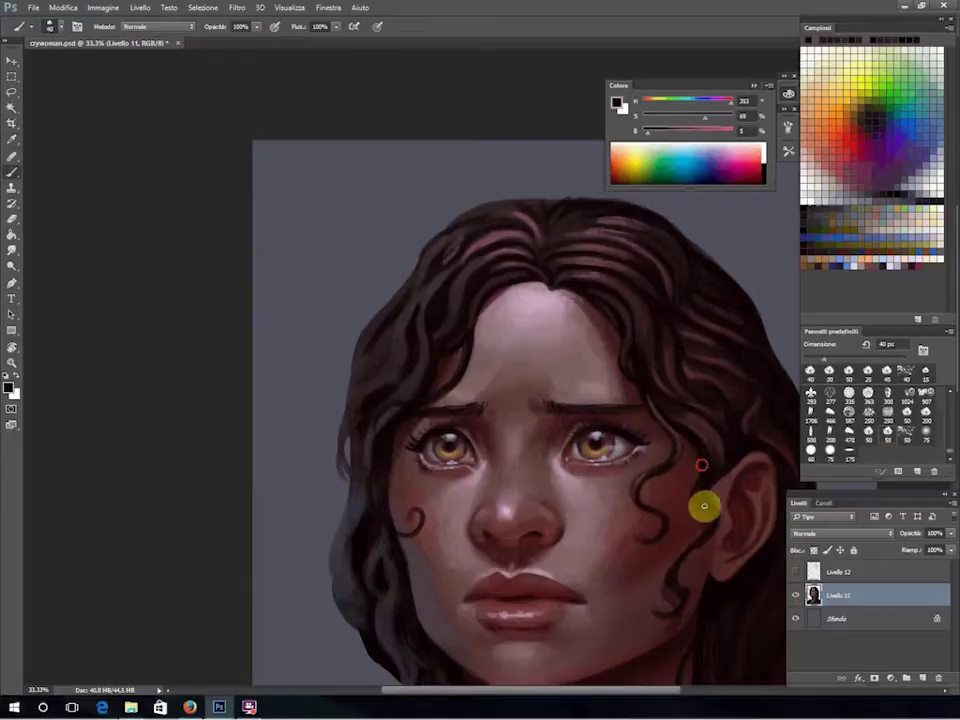
left_click_drag(704, 506, 599, 446)
key("bracketleft")
left_click(507, 255, "alt")
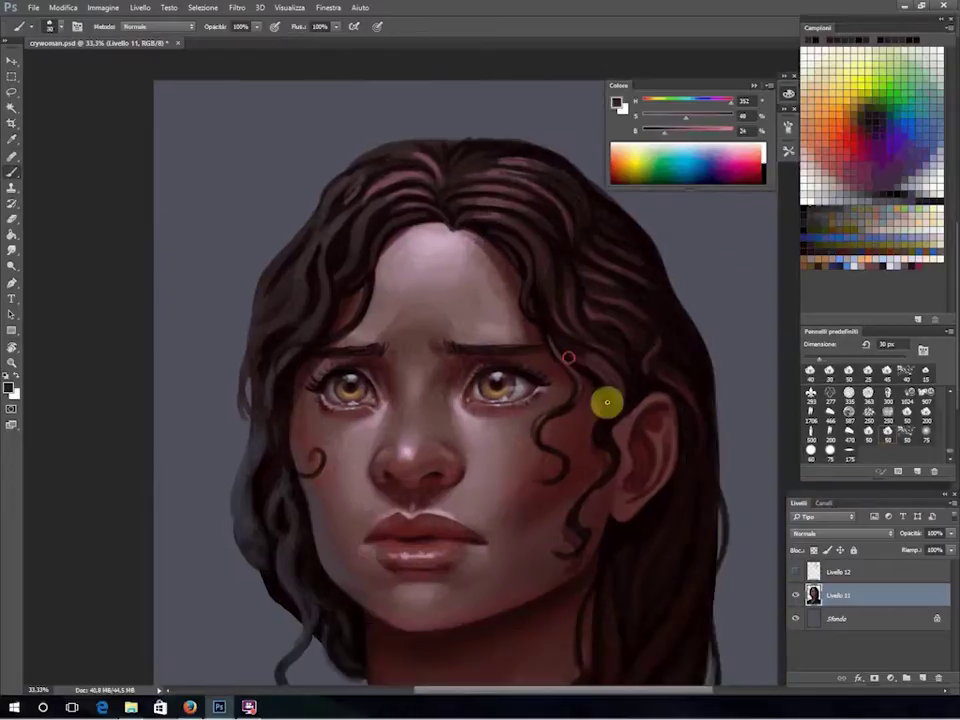
left_click(606, 478, "alt")
left_click(591, 321, "alt")
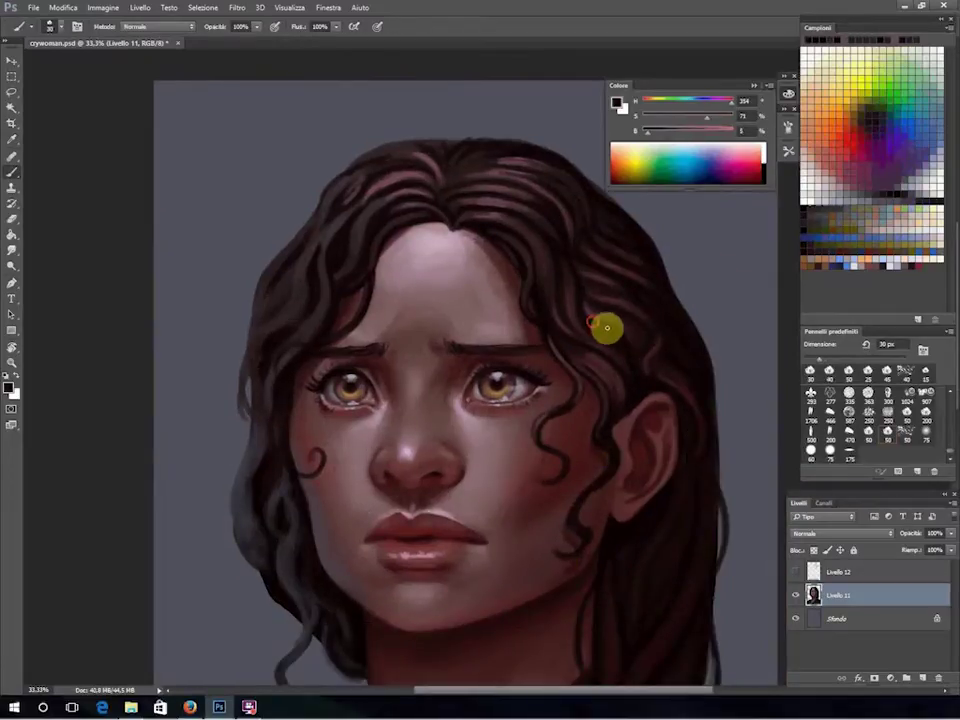
left_click(646, 336, "alt")
Paint near-black strands into the hair by the ear and the upper braid.
left_click_drag(696, 429, 596, 364)
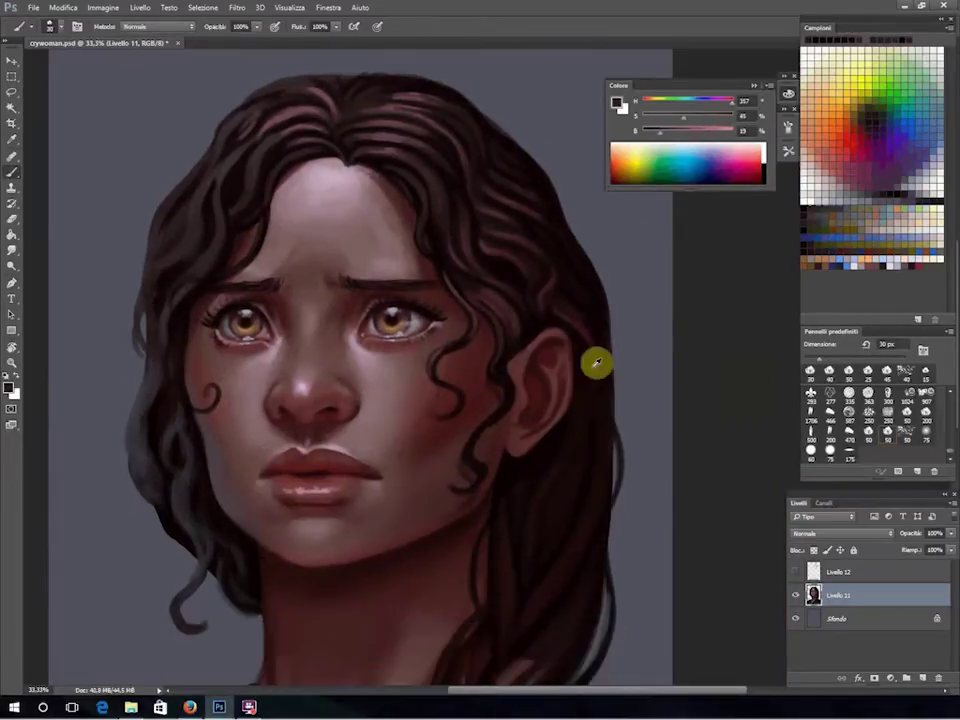
scroll(574, 413, "down", 3)
left_click(608, 390, "alt")
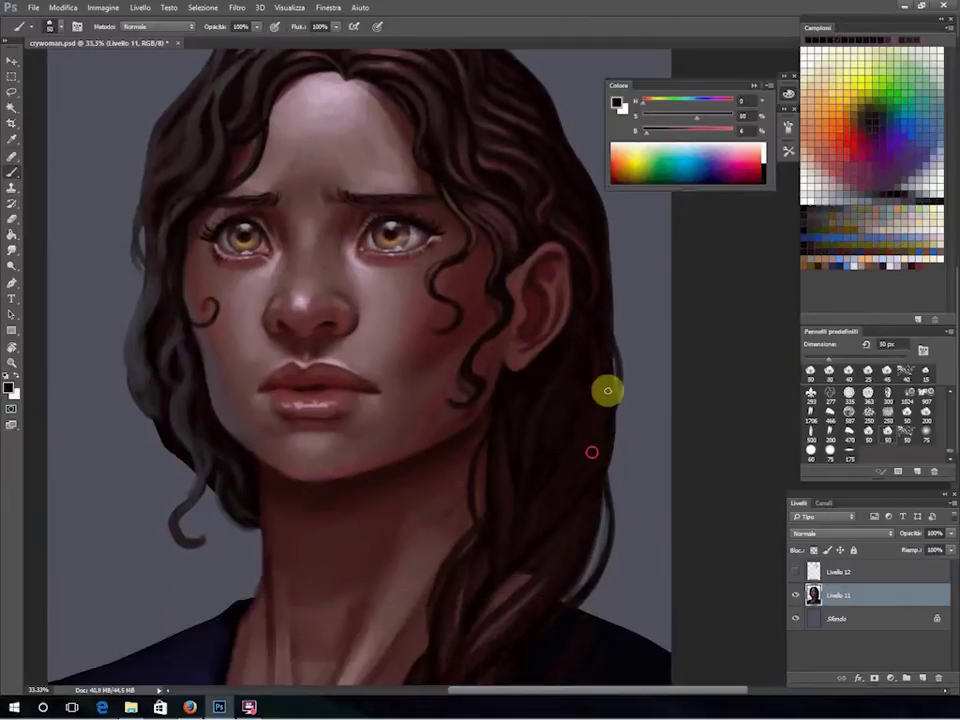
left_click(507, 379, "alt")
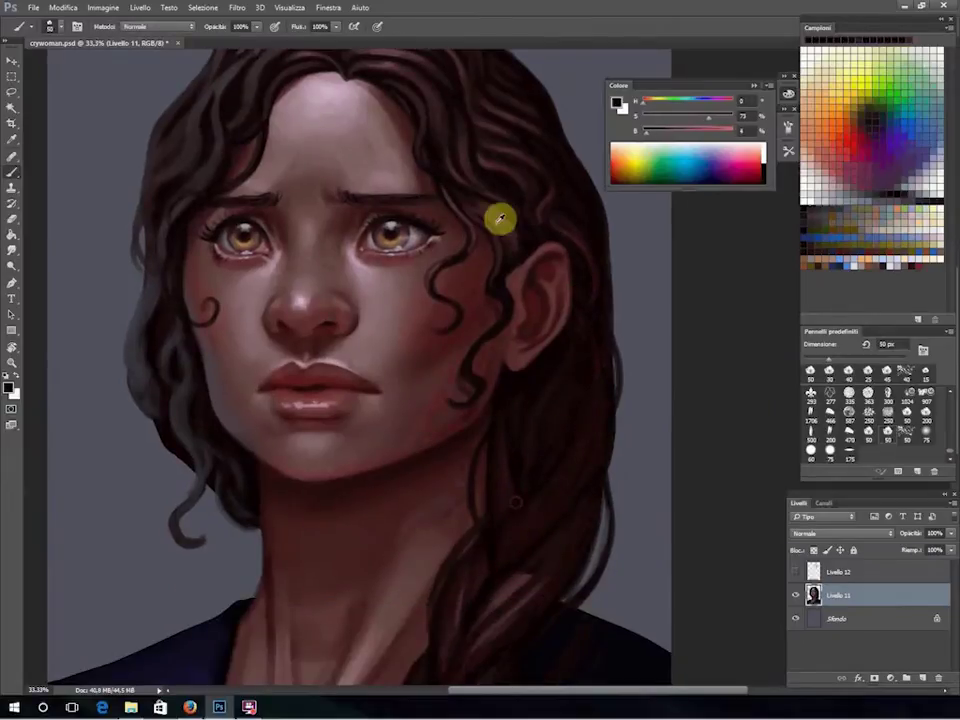
left_click_drag(591, 552, 626, 437)
left_click(550, 347, "alt")
left_click(561, 455, "alt")
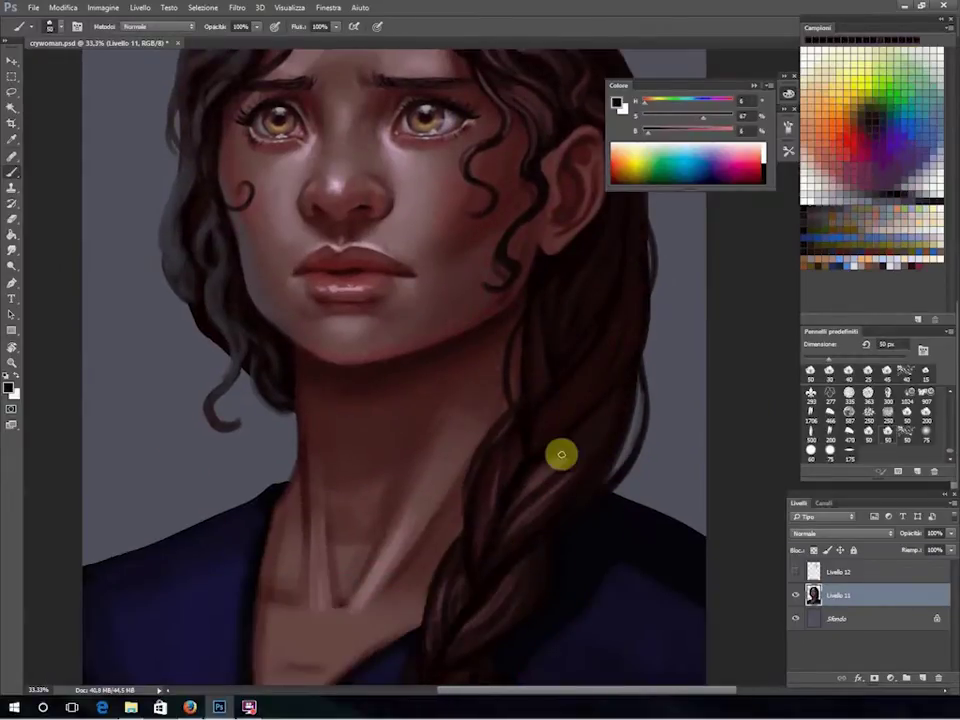
key("e")
key("b")
left_click(584, 503, "alt")
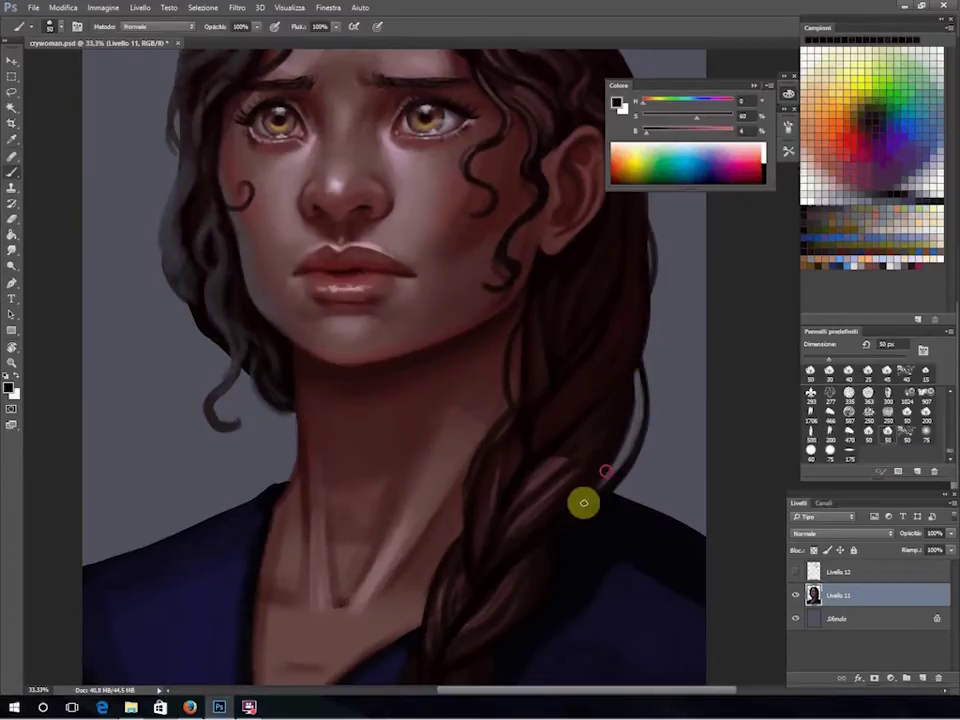
Add mid-brown and reddish strands to the braid, switching the brush between 40 px and 30 px.
left_click_drag(630, 380, 652, 320)
left_click(522, 413, "alt")
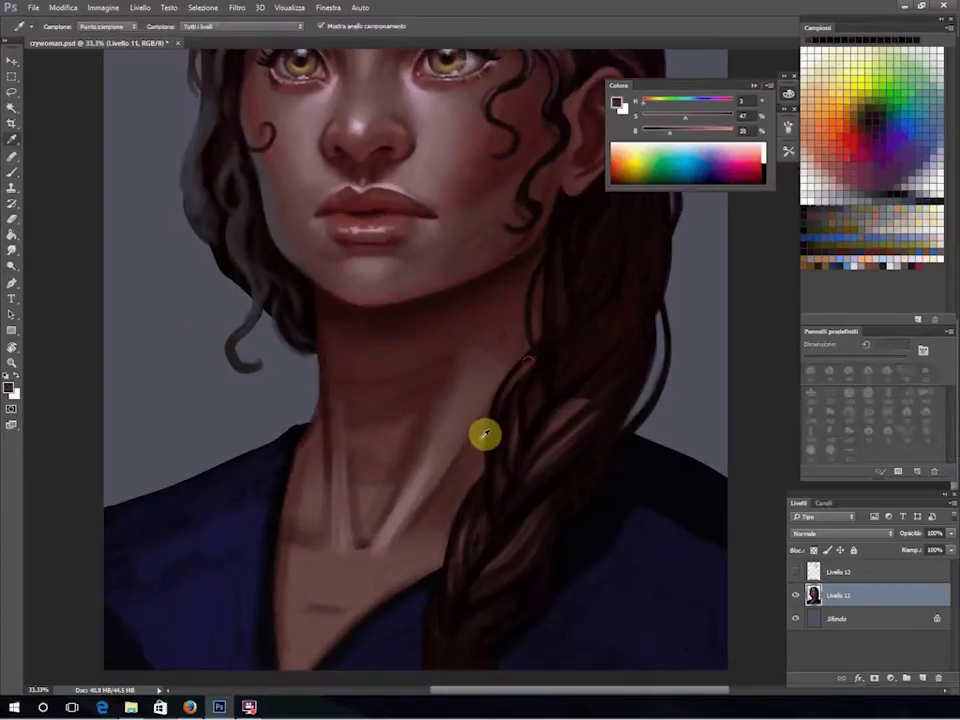
left_click(572, 406, "alt")
key("bracketright")
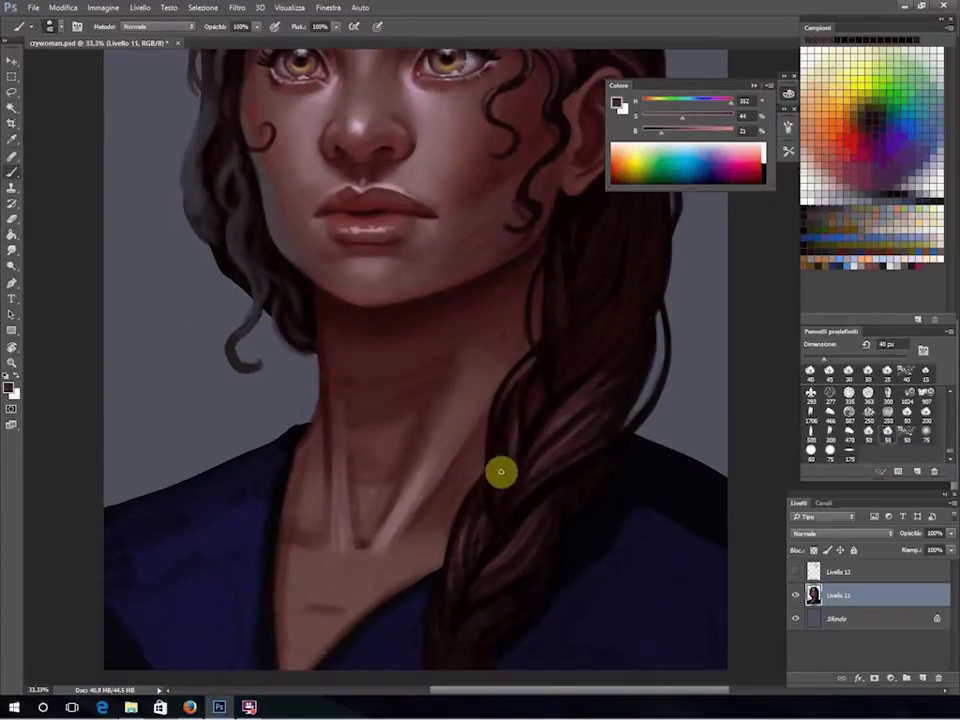
left_click(508, 479, "alt")
key("bracketleft")
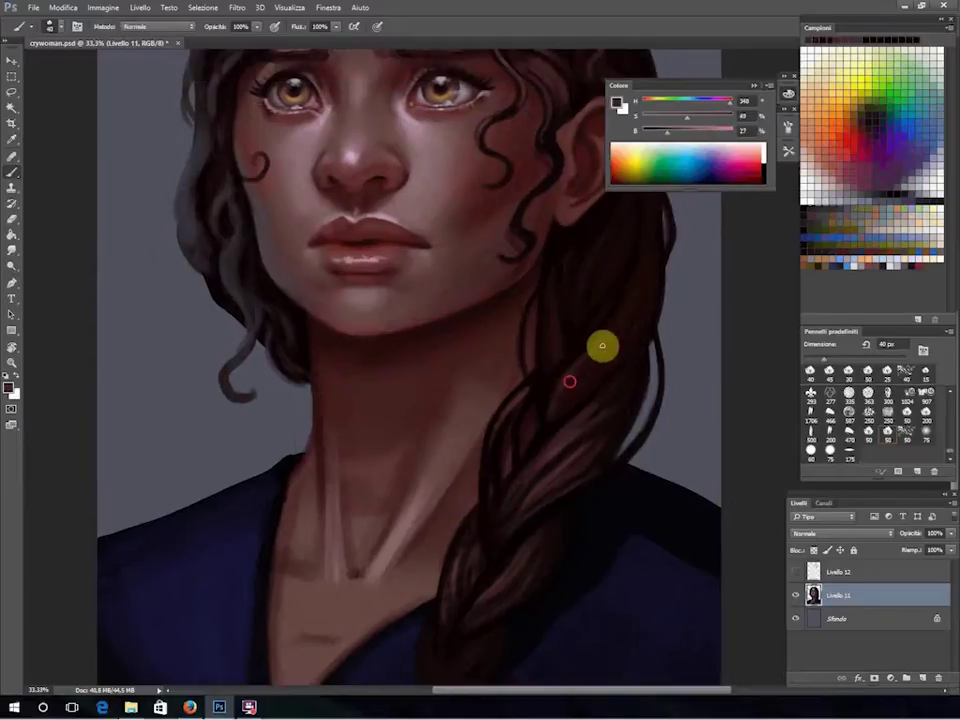
left_click(553, 332, "alt")
left_click_drag(553, 332, 507, 527)
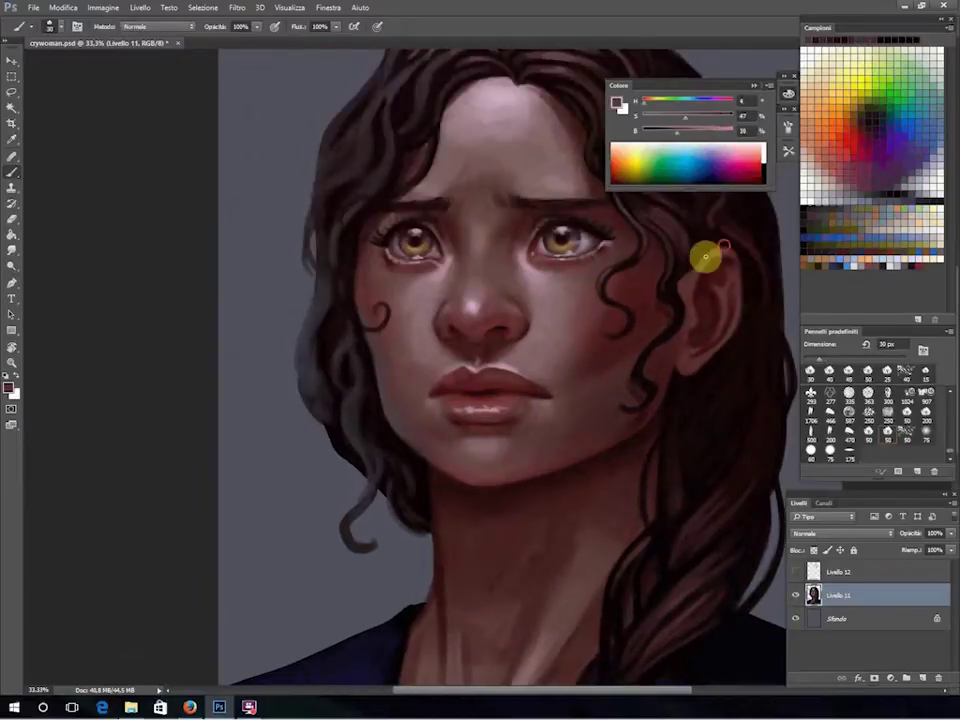
Touch up skin near the ear and eye, then add dark red-brown strands to the braid.
left_click(677, 368, "alt")
left_click_drag(375, 249, 407, 257)
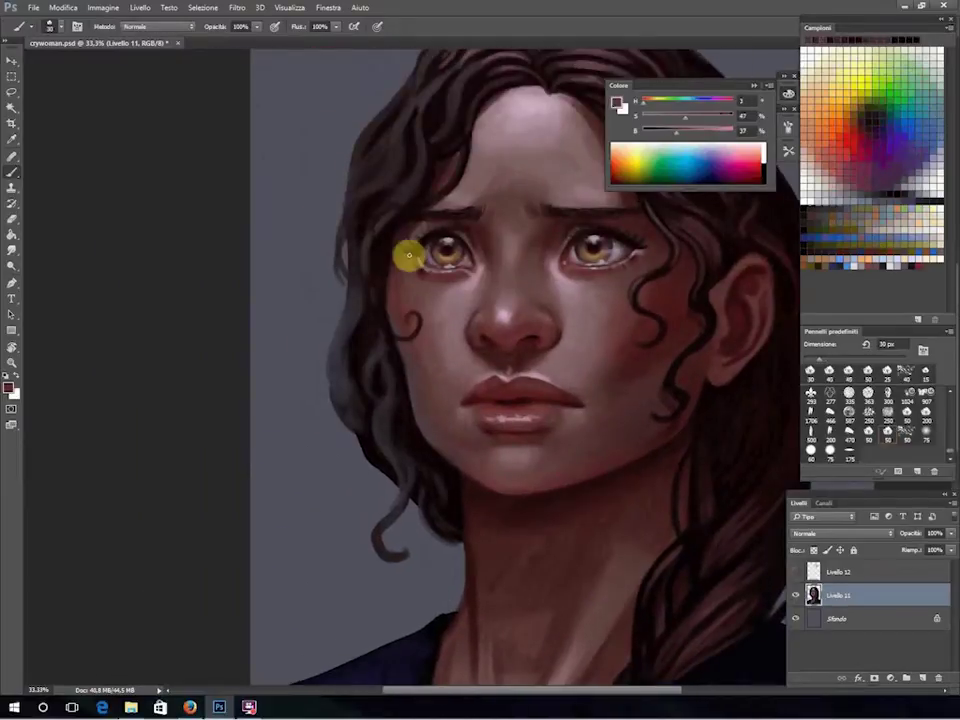
left_click(469, 240, "alt")
left_click_drag(483, 307, 330, 140)
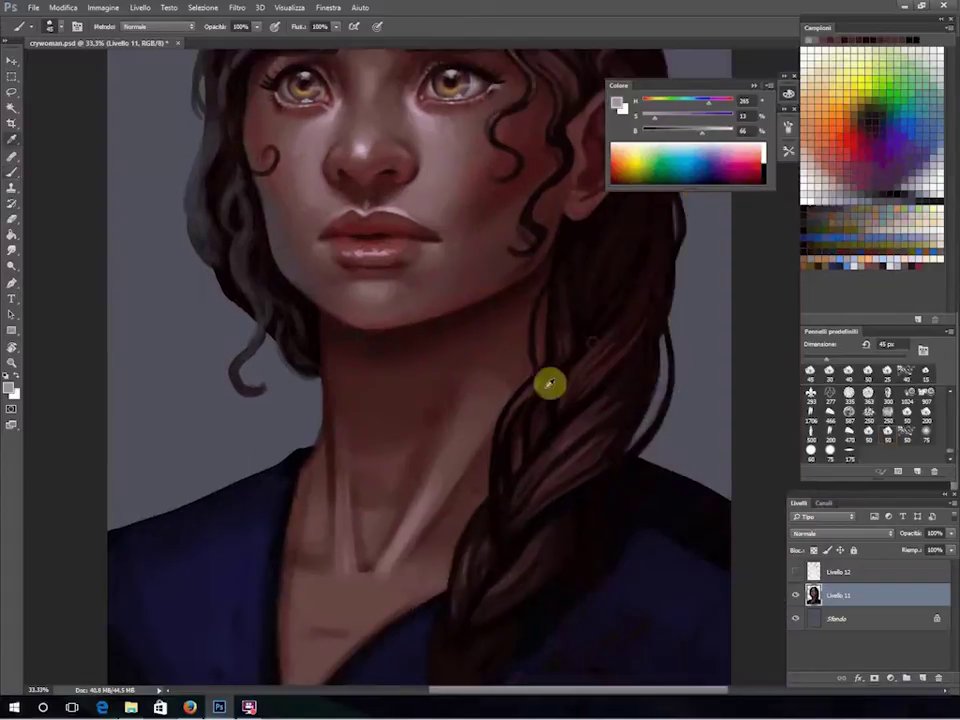
left_click(471, 518, "alt")
left_click_drag(605, 227, 567, 394)
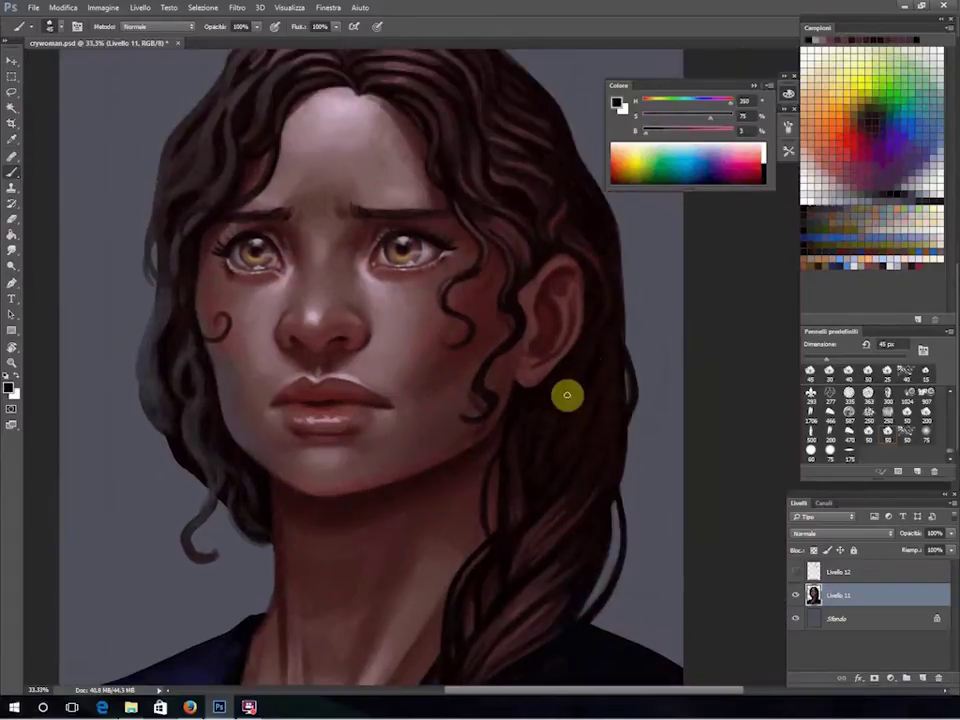
left_click(611, 277, "alt")
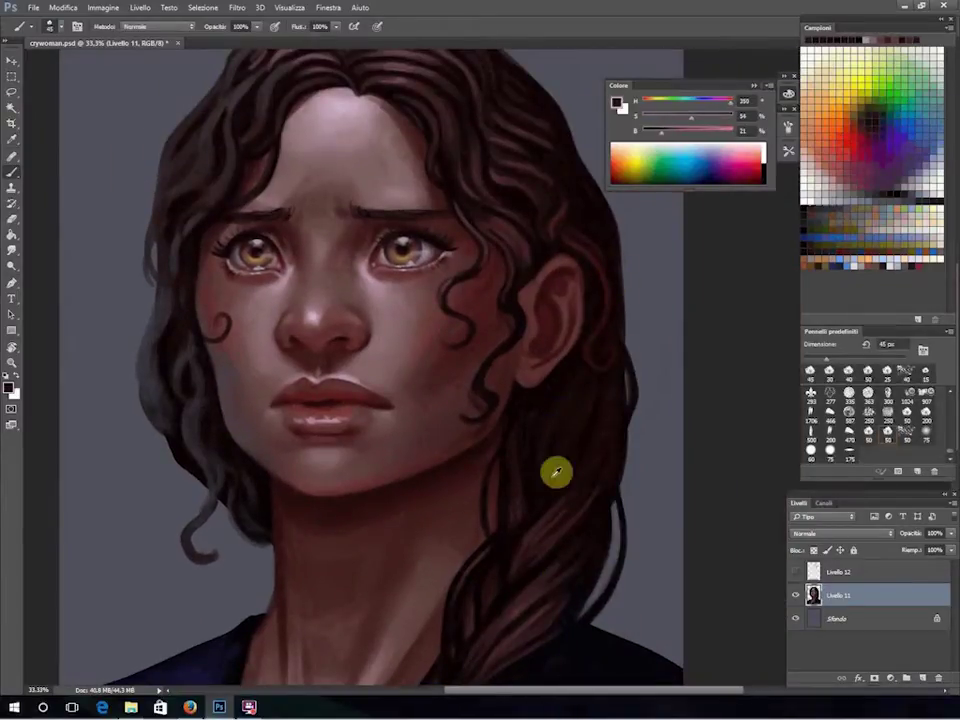
left_click_drag(546, 464, 631, 384)
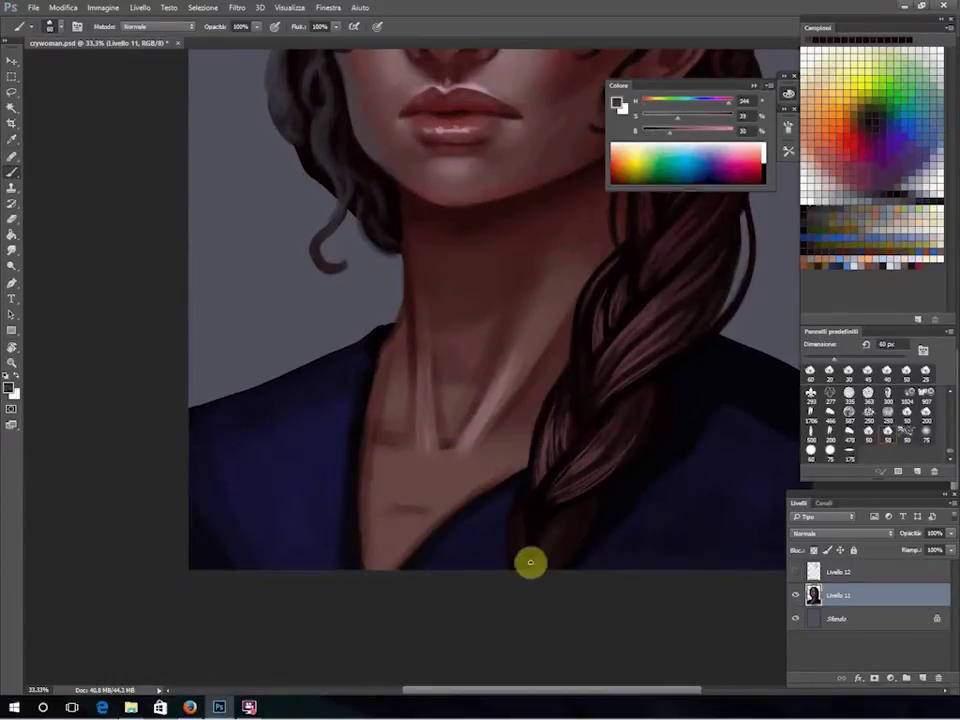
Sample the light forehead skin and dark brown hair to rework the parting and hairline.
left_click(524, 512, "alt")
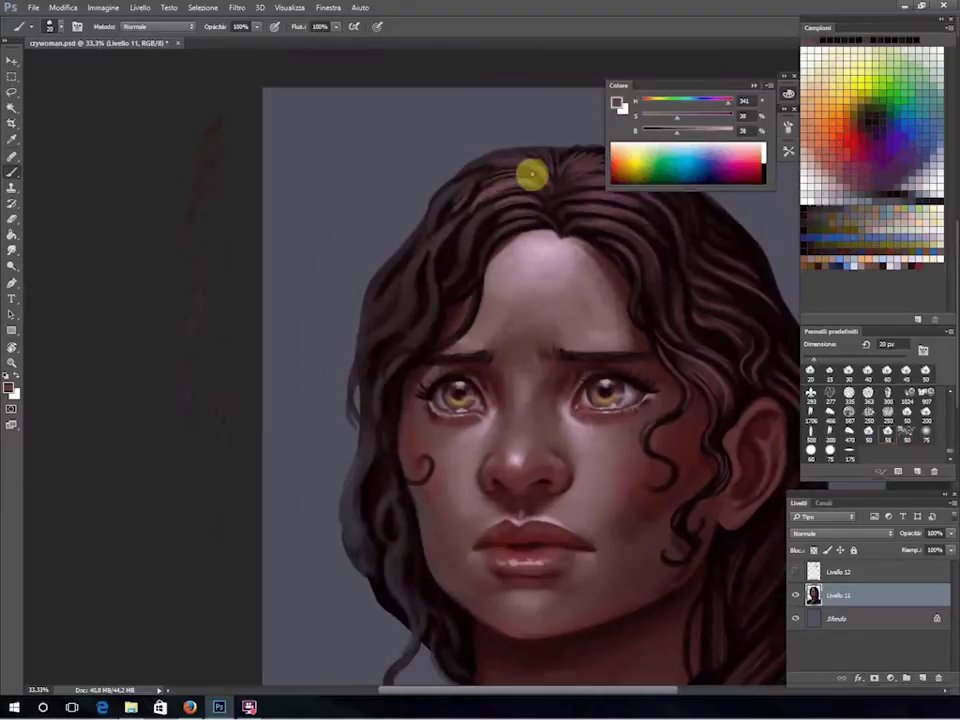
left_click(559, 227, "alt")
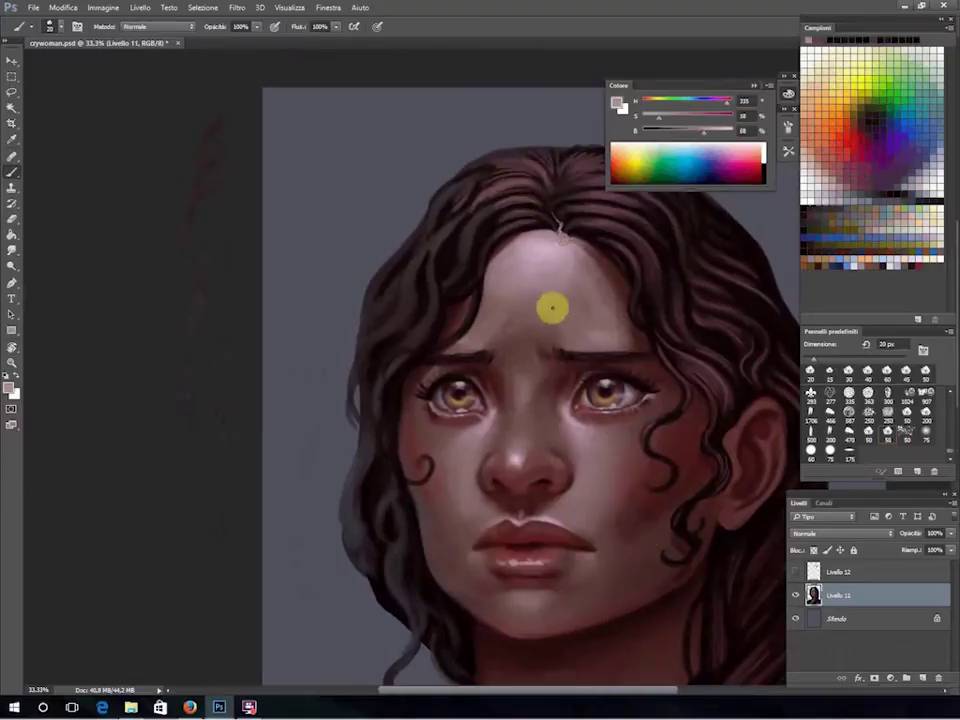
left_click(447, 183, "alt")
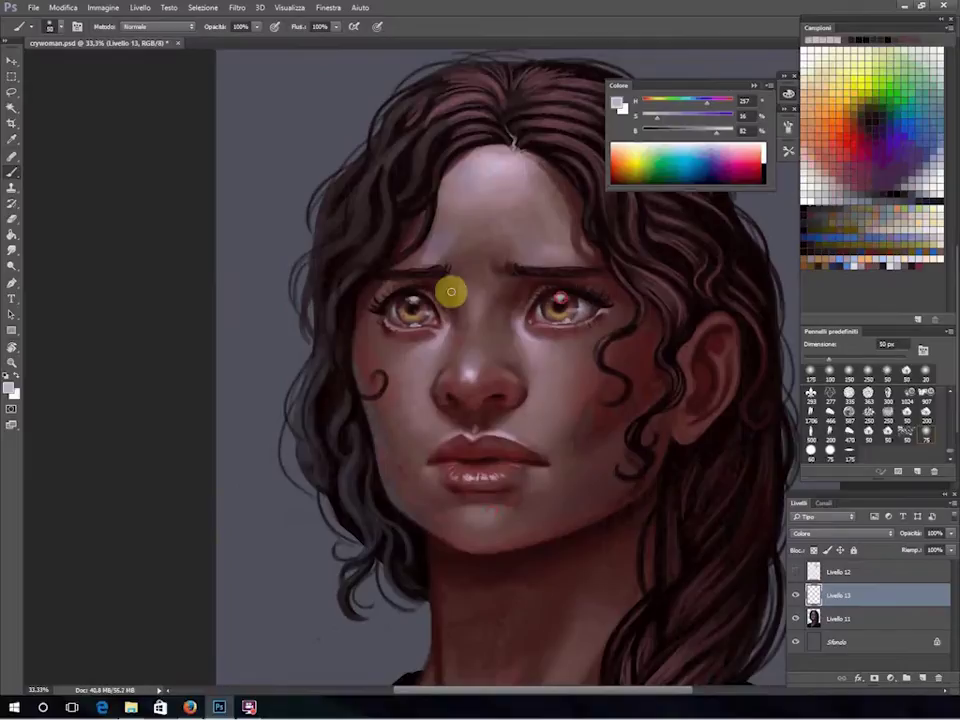
Select Livello 11 and delete the Livello 13 layer, confirming the removal.
scroll(381, 264, "down", 3)
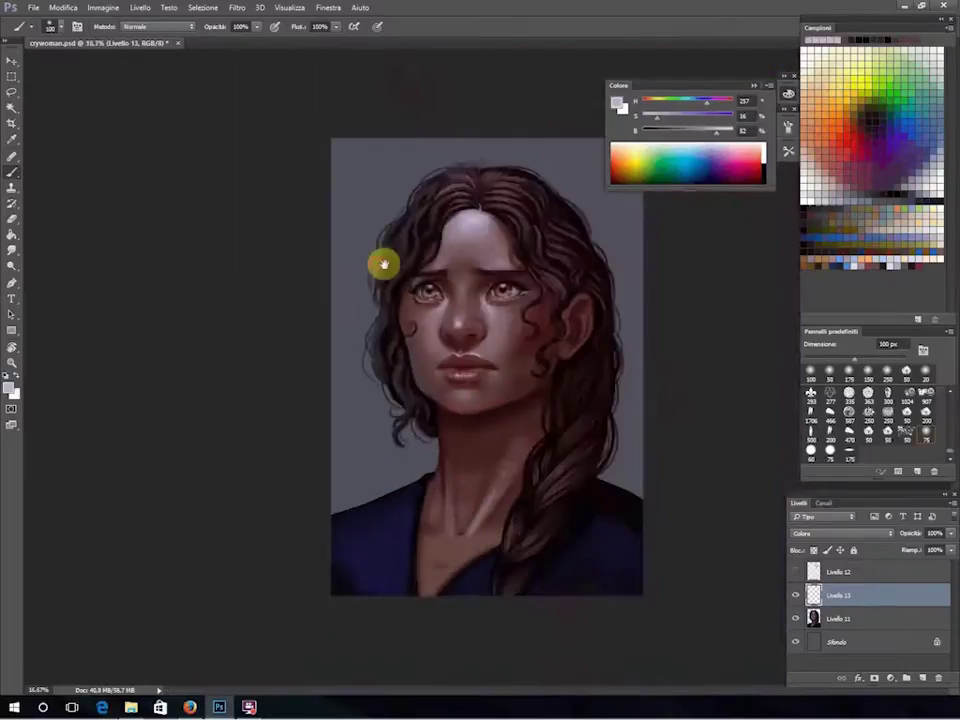
scroll(476, 306, "up", 2)
left_click(846, 616)
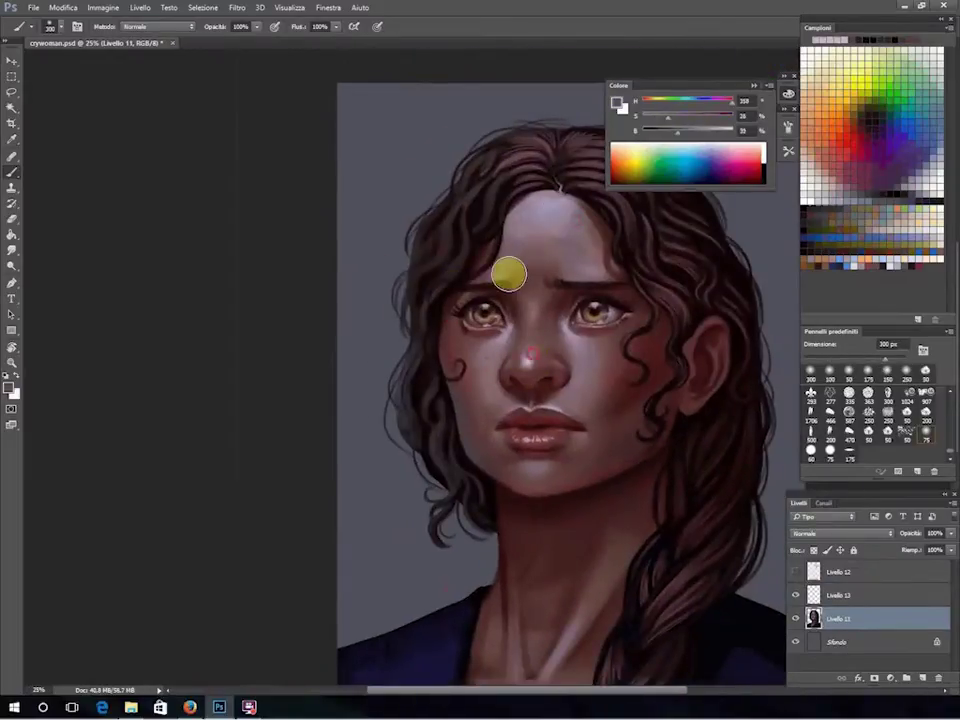
scroll(428, 300, "up", 2)
key("Delete")
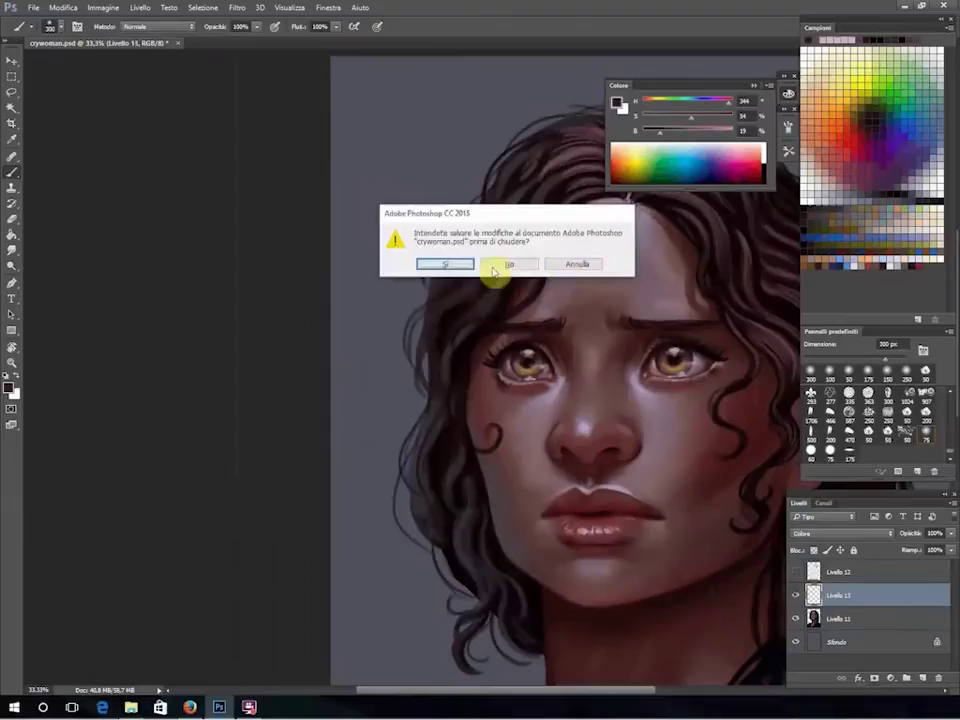
left_click(440, 264)
Pick up the near-black hair colour from the portrait for painting with the Brush.
key("i")
left_click(620, 260)
left_click(662, 325)
key("b")
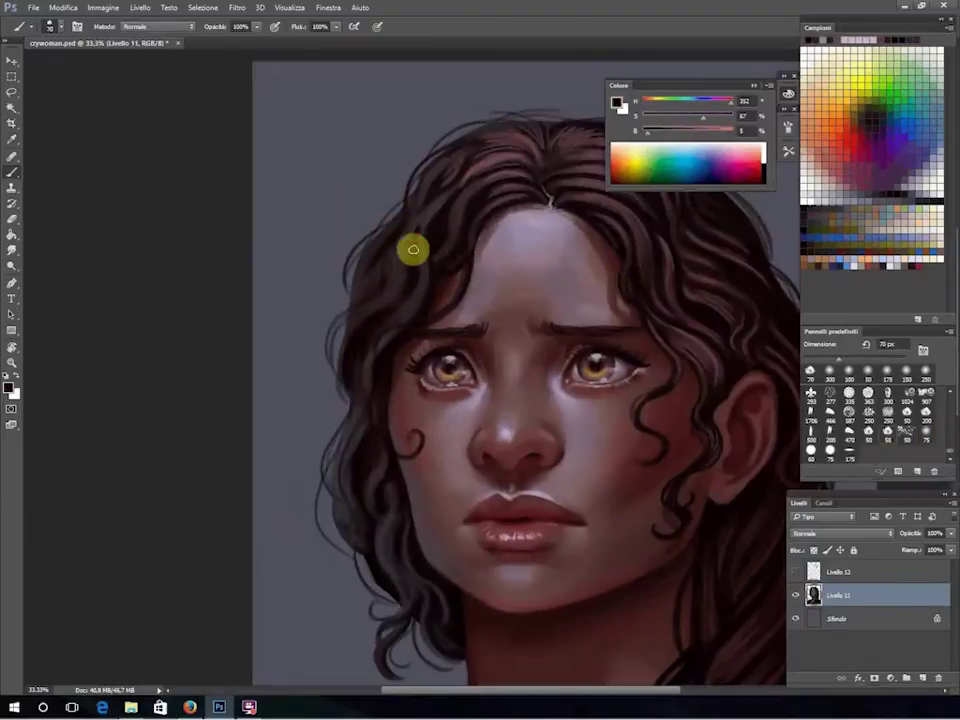
Smudge the highlights along the neck, enlarging the smudge brush as needed.
left_click_drag(413, 210, 368, 328)
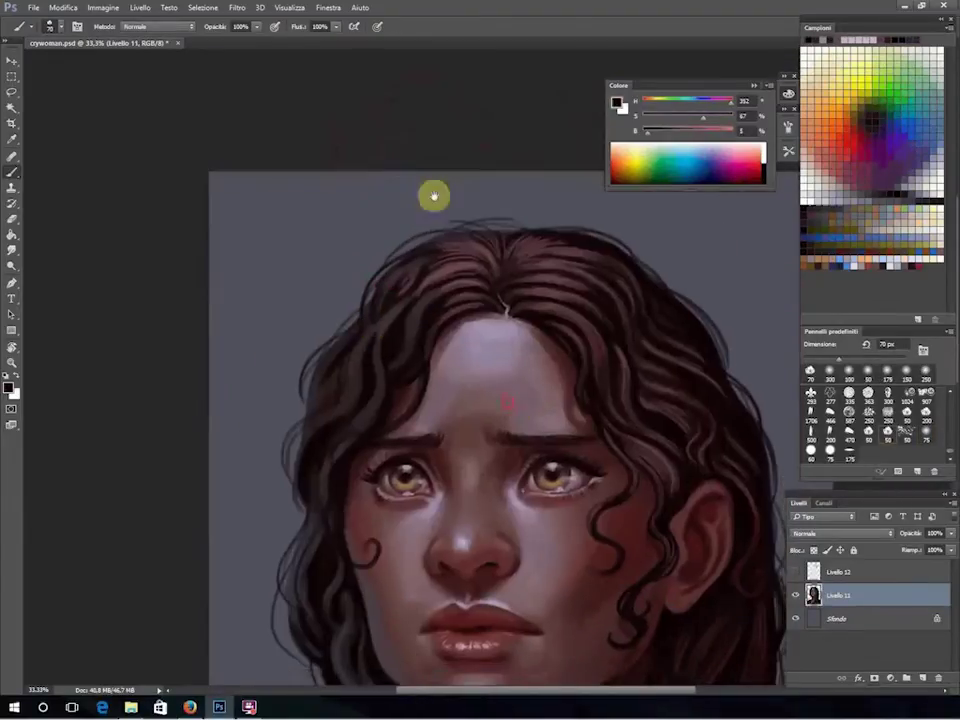
key("r")
scroll(574, 484, "down", 5)
scroll(429, 401, "down", 2)
mouse_move(497, 482)
left_mouse_down()
mouse_move(439, 546)
mouse_move(407, 414)
mouse_move(482, 437)
left_mouse_up()
key("bracketright")
key("bracketright")
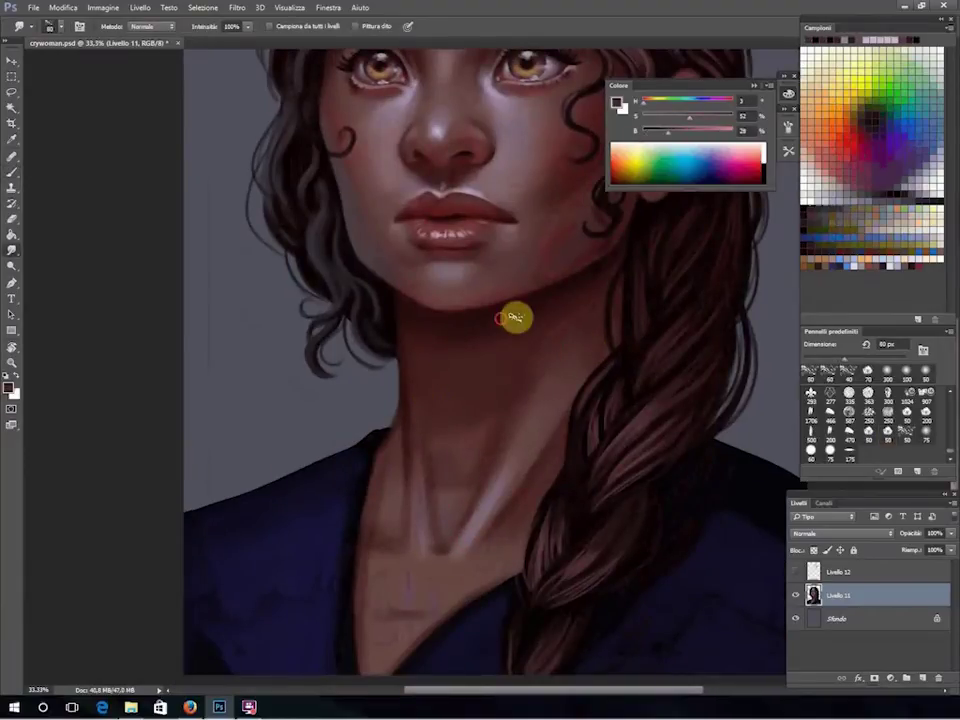
scroll(420, 540, "down", 3)
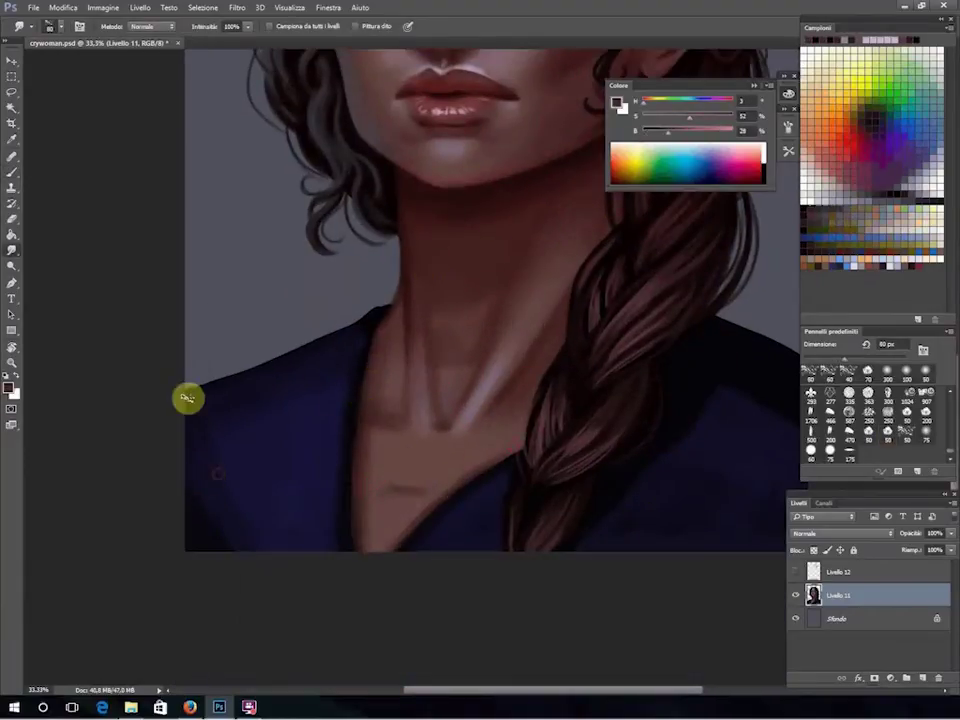
scroll(465, 525, "right", 4)
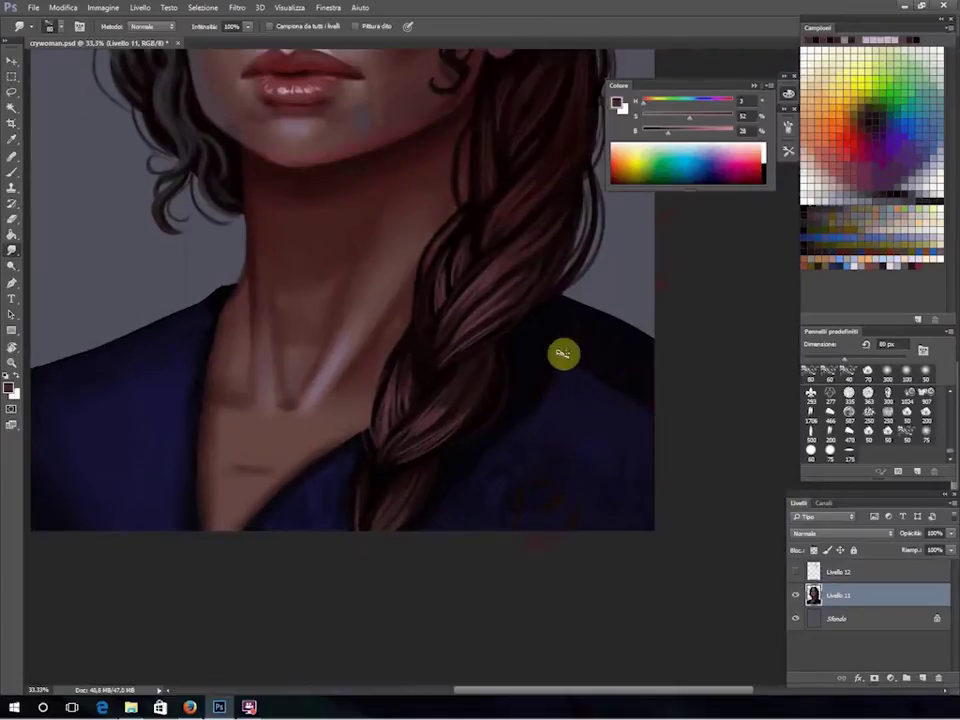
scroll(583, 467, "left", 6)
scroll(583, 467, "up", 2)
Paint the neck with sampled dark reddish-brown and lighter skin tones, then return to smudging.
key("b")
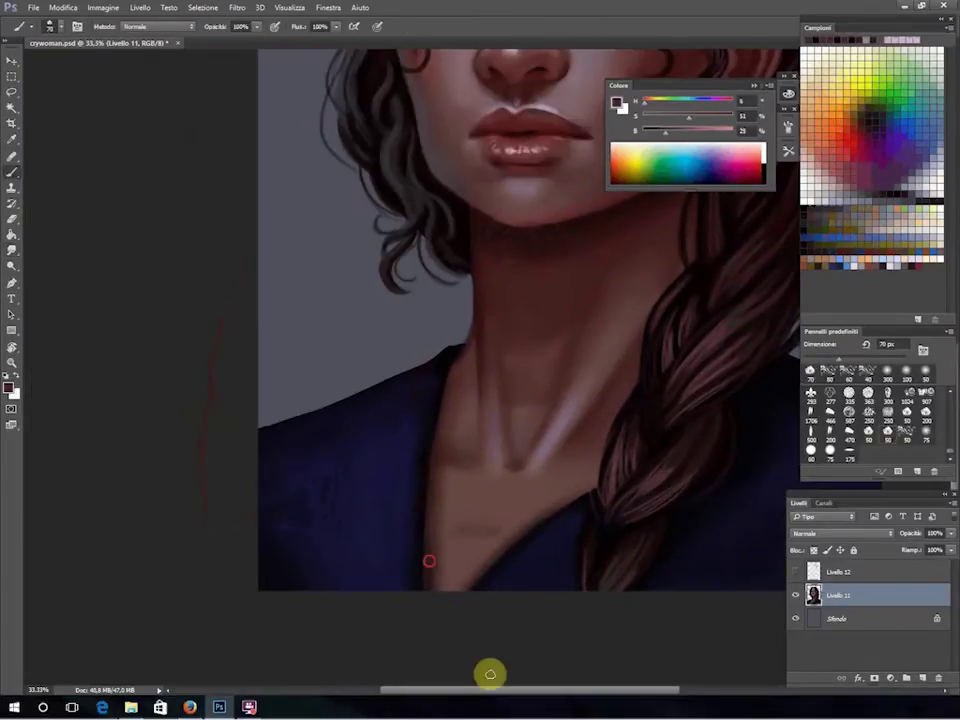
scroll(488, 600, "up", 2)
scroll(488, 600, "right", 2)
left_click(491, 450, "alt")
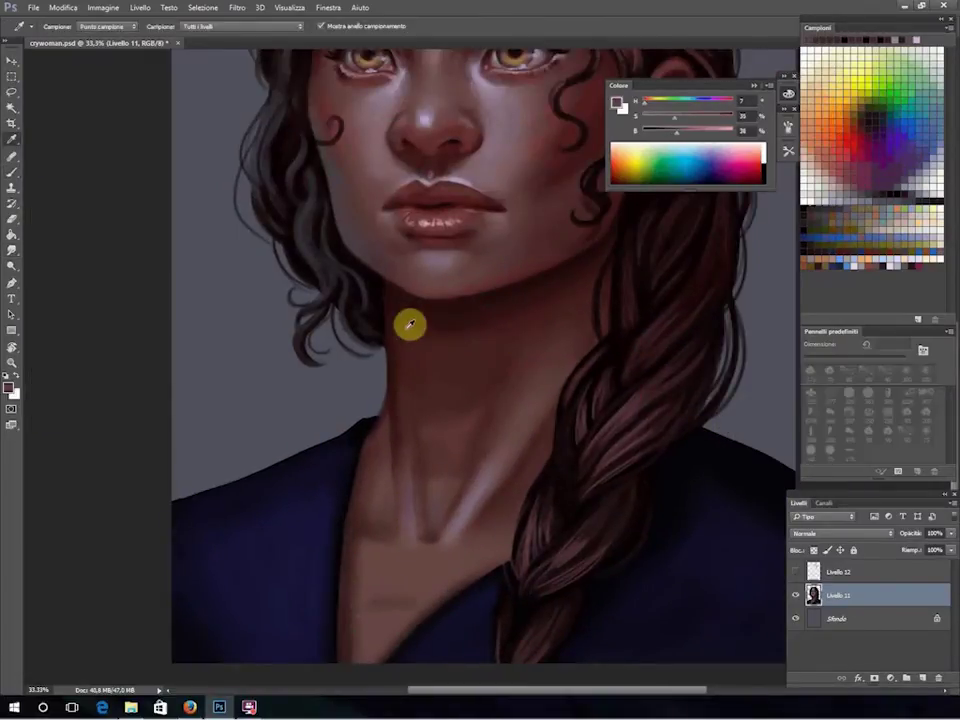
left_click(407, 375, "alt")
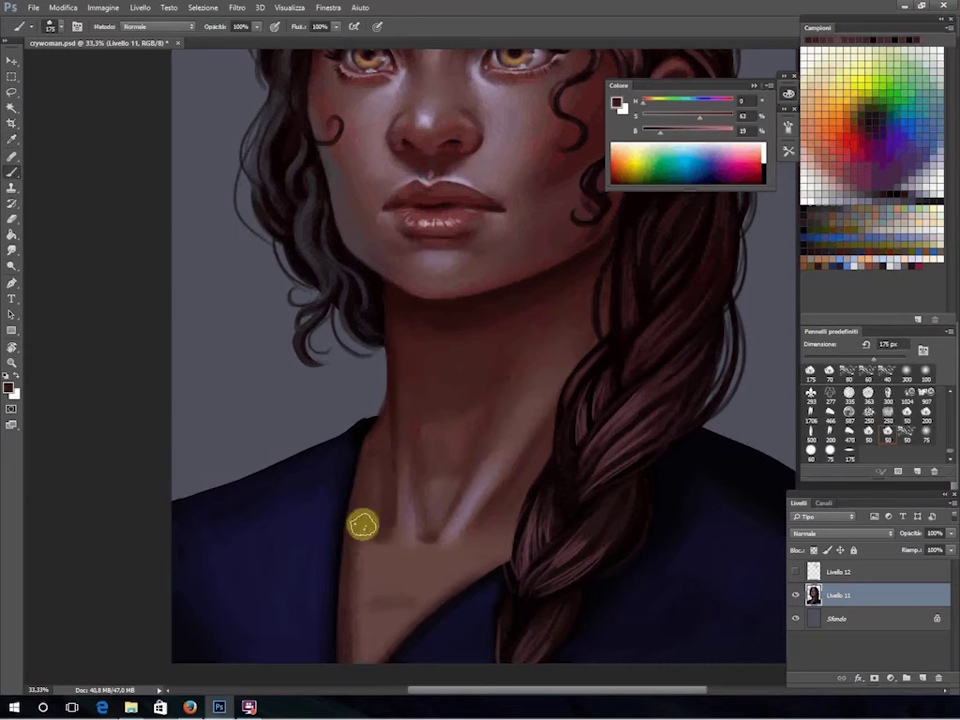
left_click(381, 523, "alt")
key("r")
scroll(390, 493, "up", 3)
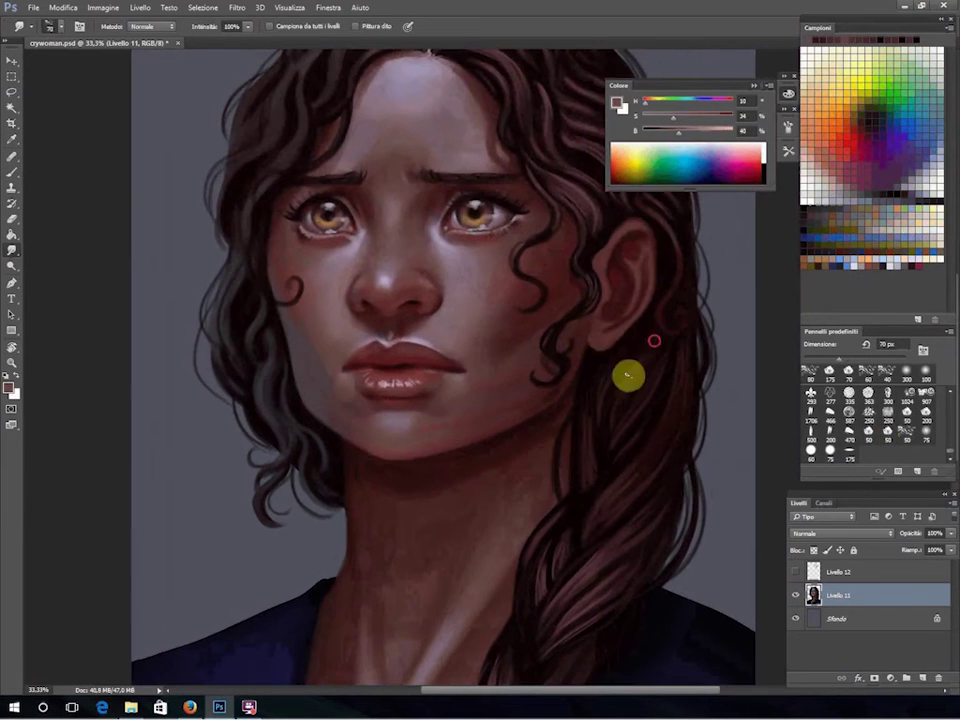